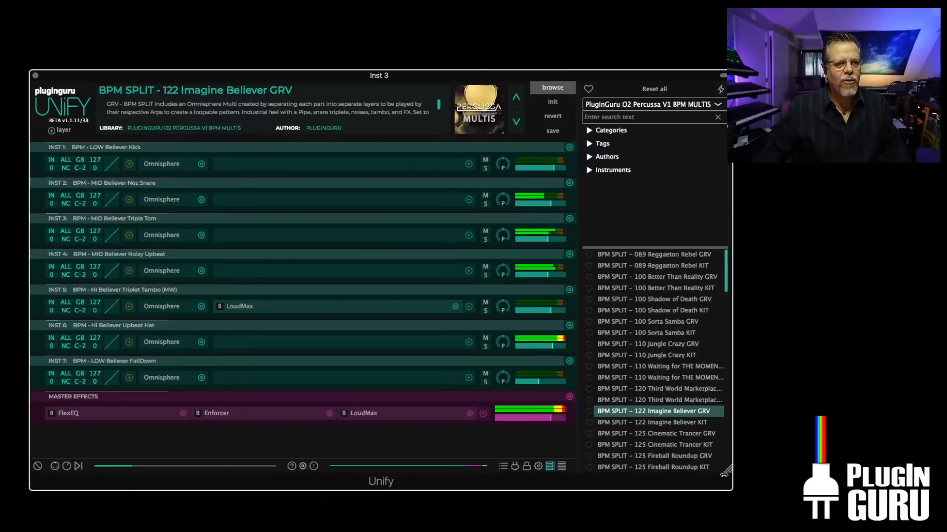
- Browse the PluginGuru O2 Percussa V1 BPM MULTIS patch list, narrow the plugin window and initialize the current patch
scroll(710, 468, down, 10)
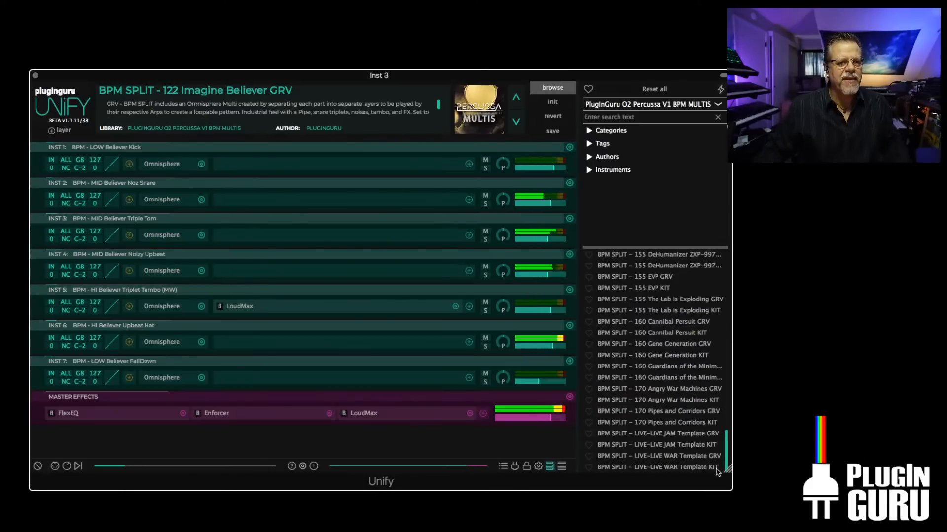
drag(709, 475, 694, 474)
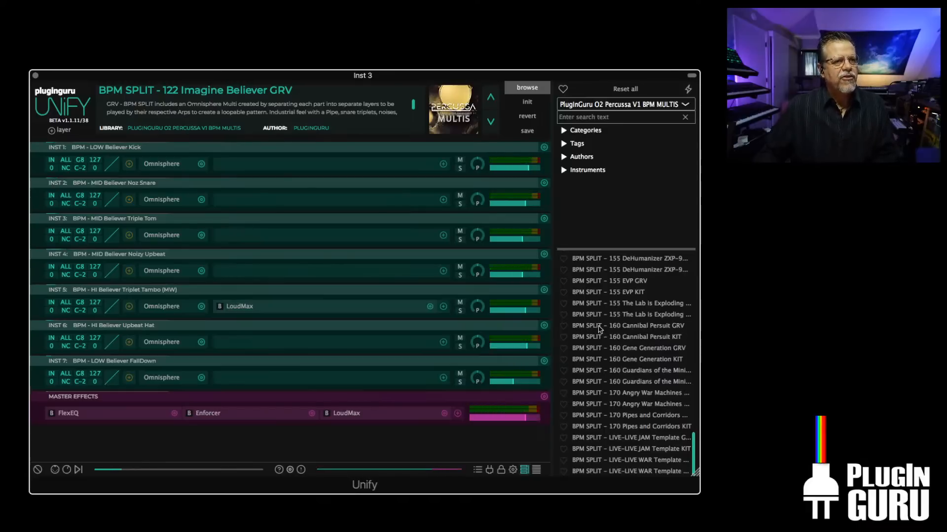
click(527, 102)
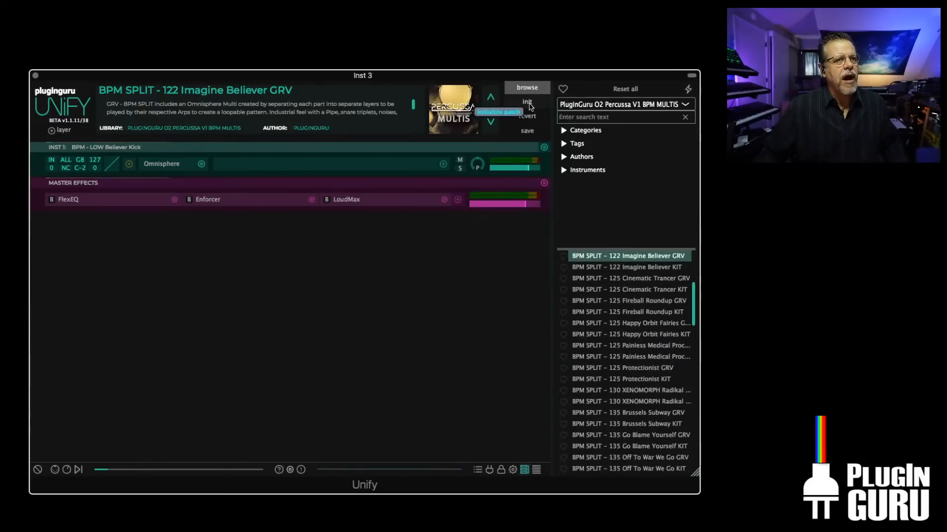
- Load BPM SPLIT - 122 Imagine Believer GRV into a new Unify layer and remove the BPM - LOW Believer Kick layer
right_click(634, 258)
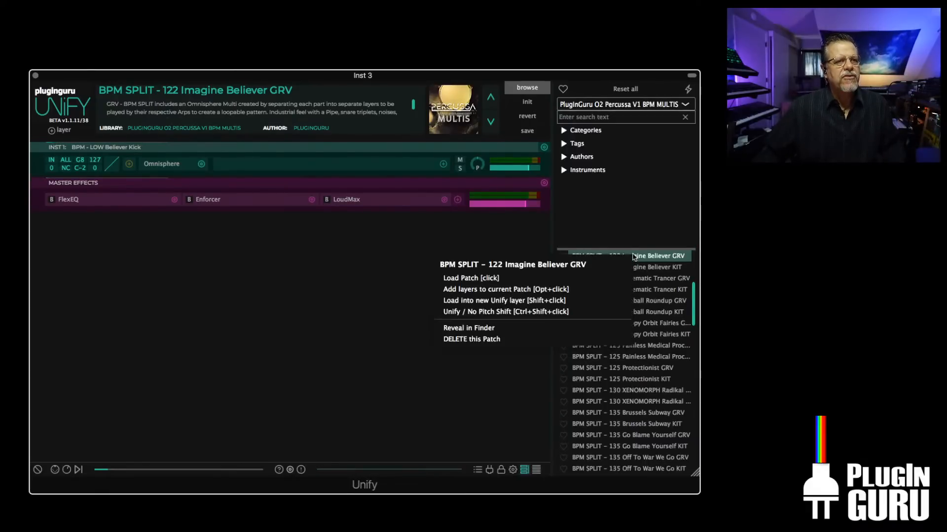
click(510, 302)
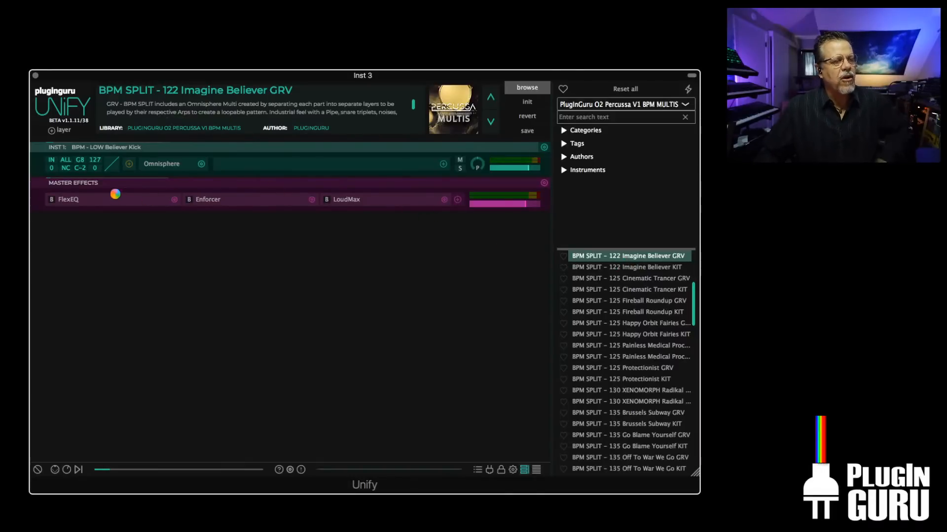
click(544, 147)
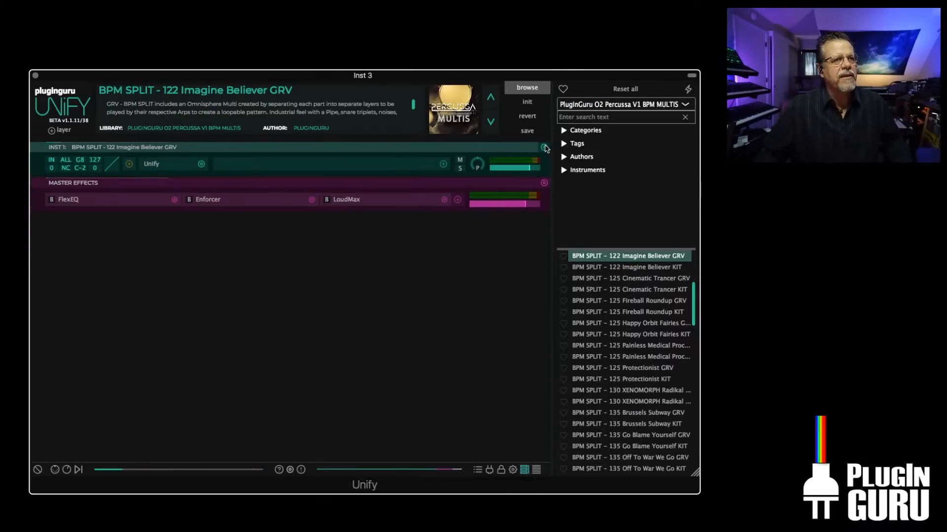
- Configure INST 1's MIDI settings with highest key C1, transpose +24 and input LM
double_click(80, 162)
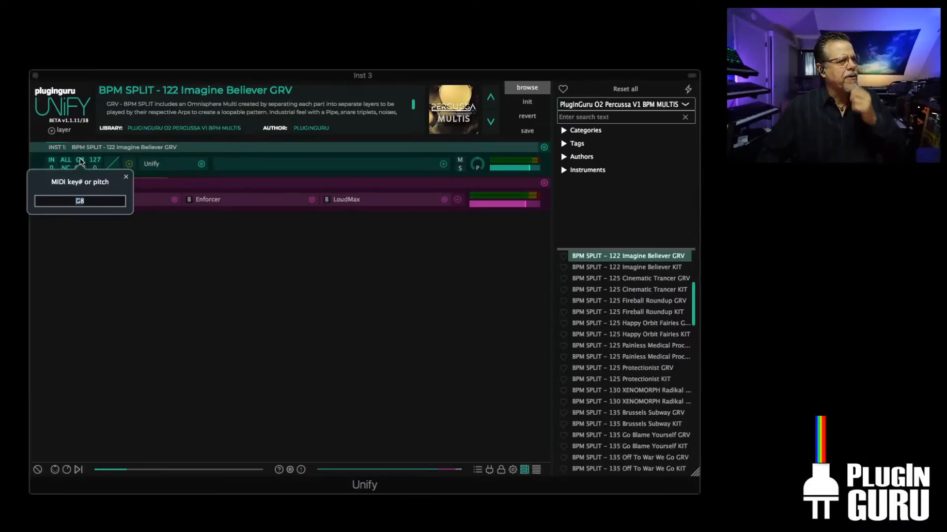
text(C1)
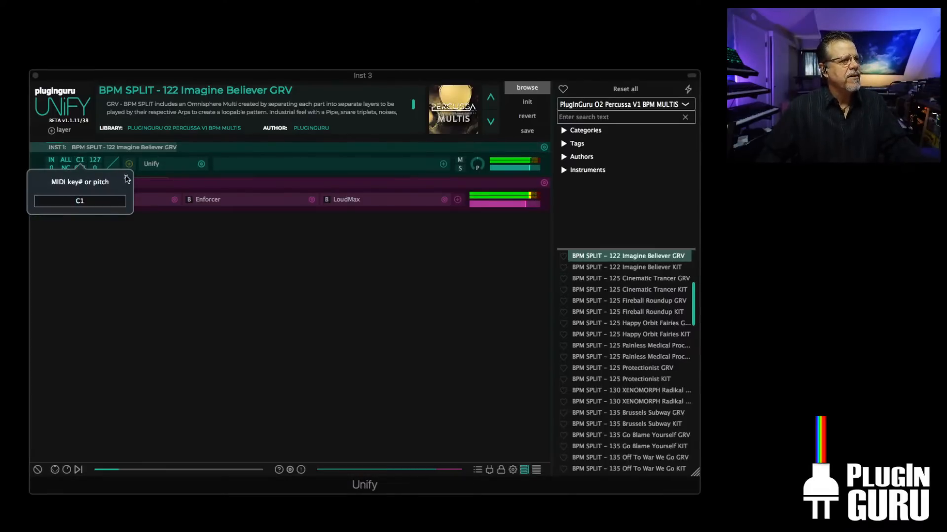
key(Return)
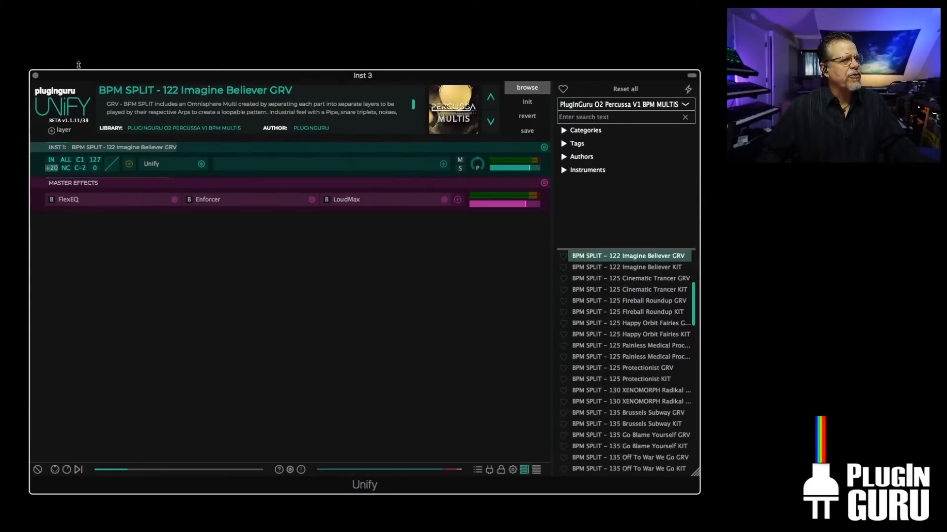
drag(82, 54, 87, 47)
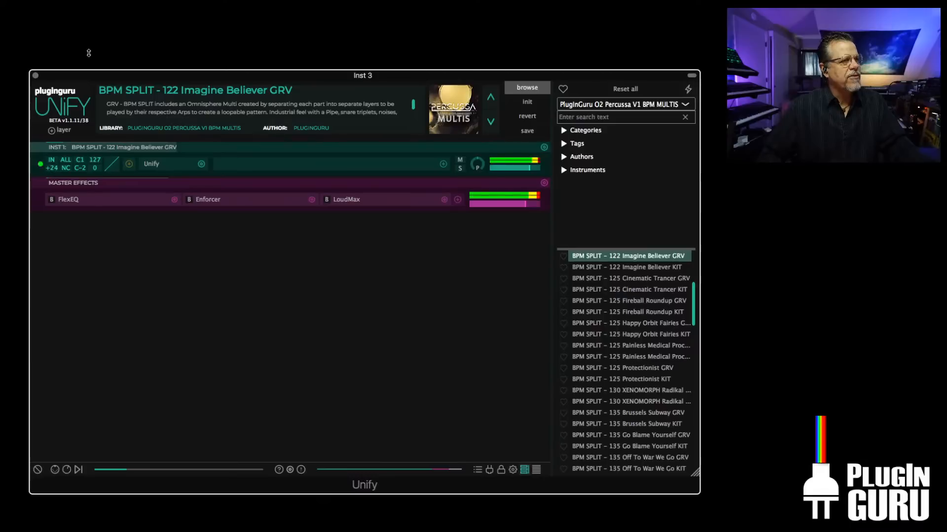
click(51, 159)
click(95, 197)
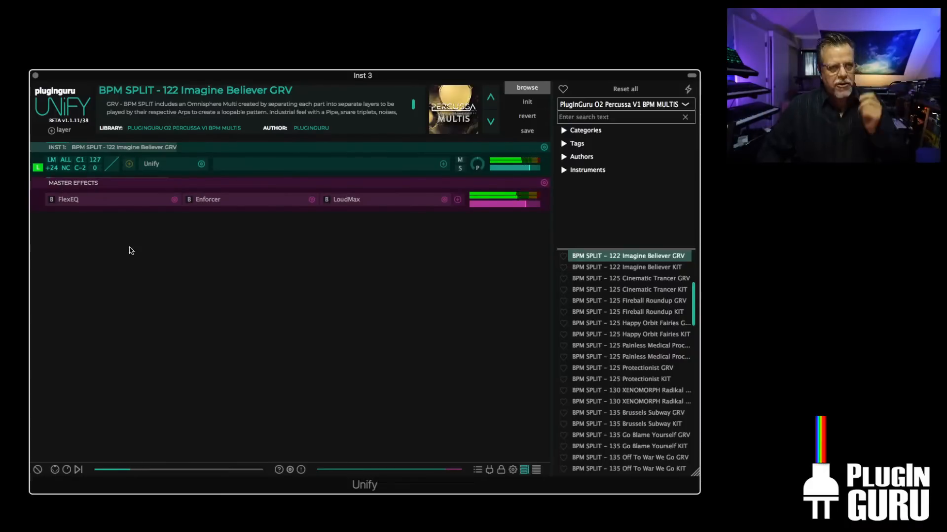
- Add a second instrument layer and swap its Sine Wave Synth for Kontakt
click(69, 130)
mouse_move(108, 136)
click(192, 138)
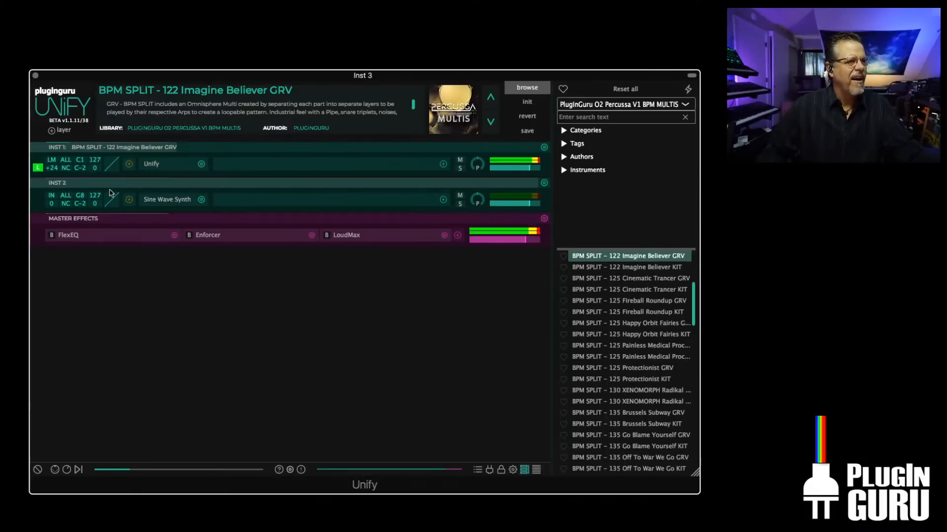
click(201, 199)
mouse_move(257, 205)
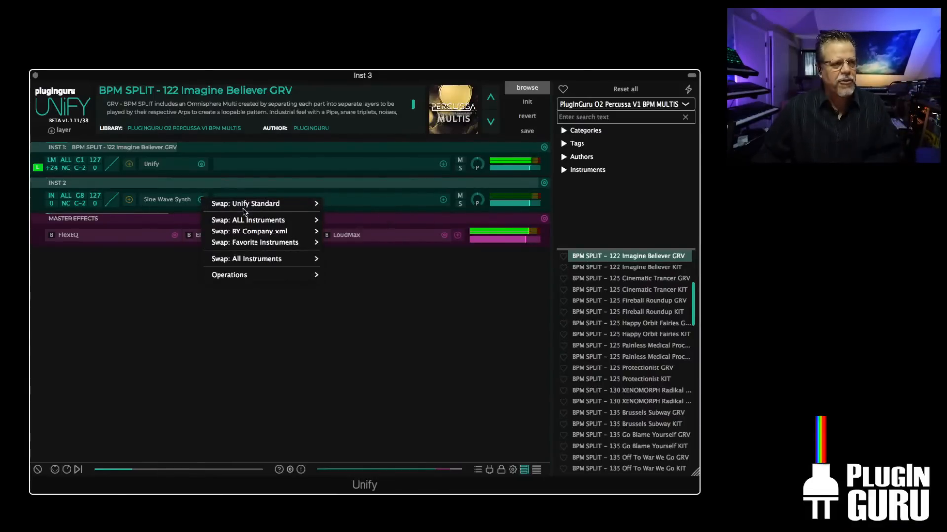
mouse_move(257, 243)
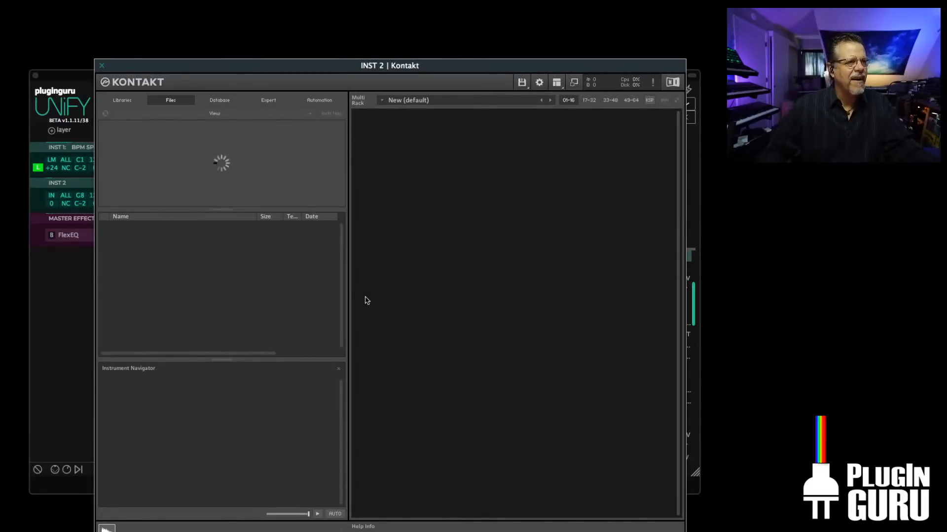
- Hide Kontakt's browser, move its window clear of the layer list and show the Quick-Load instrument browser
click(562, 89)
click(562, 94)
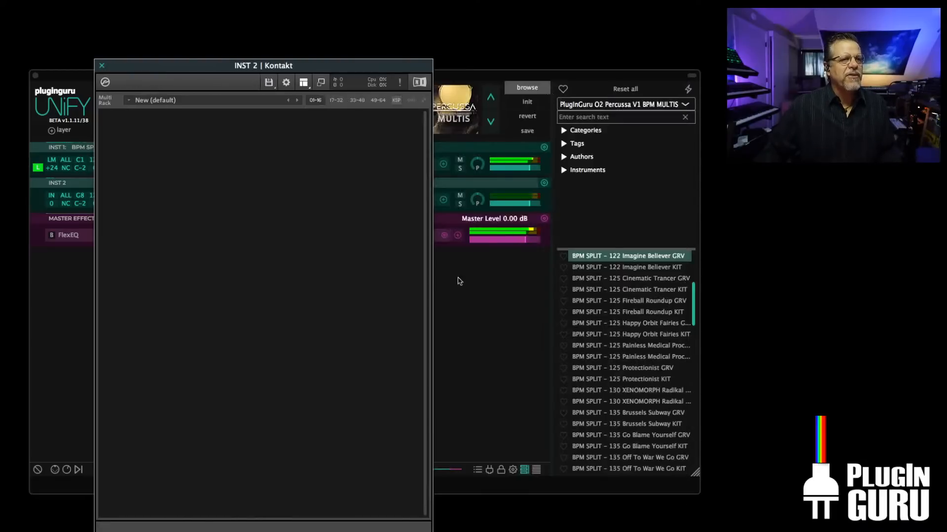
drag(318, 65, 595, 30)
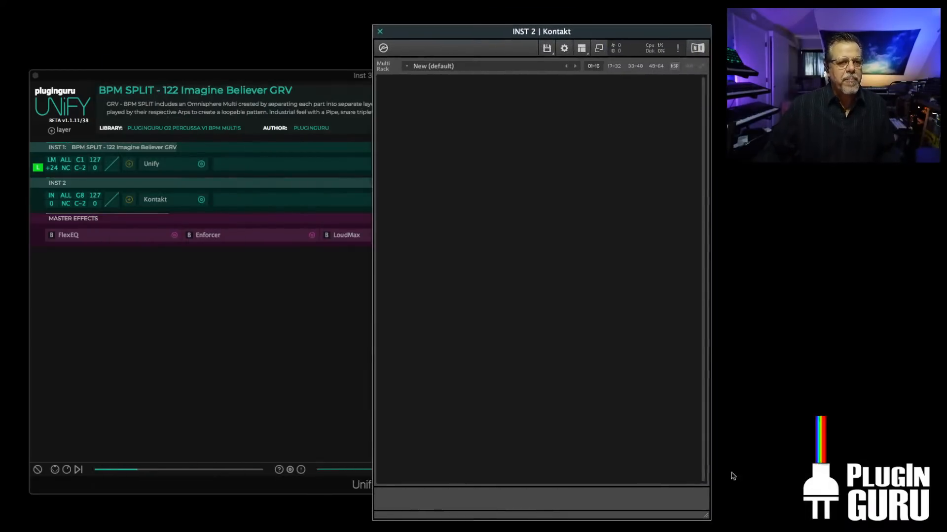
drag(711, 515, 759, 512)
double_click(554, 353)
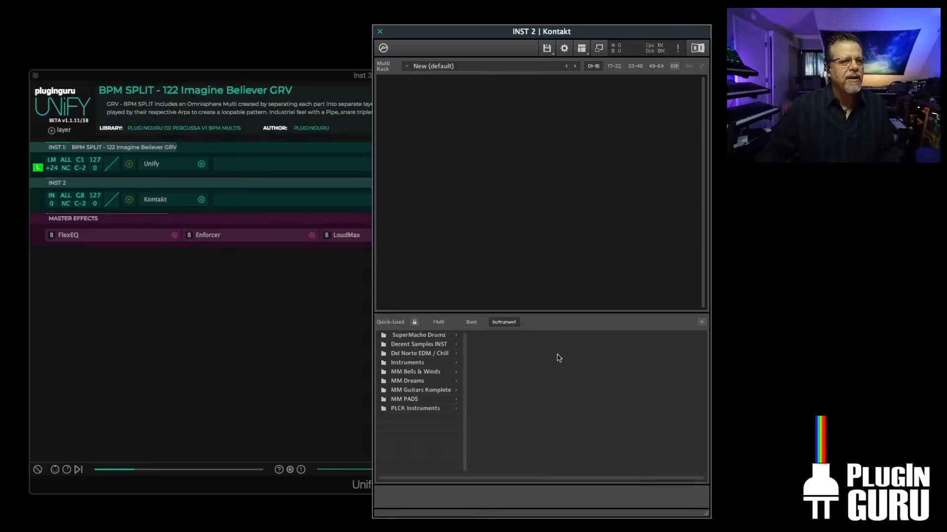
- Load Nylon 1.nki from PLCK Instruments into Kontakt and close the Kontakt window
click(406, 409)
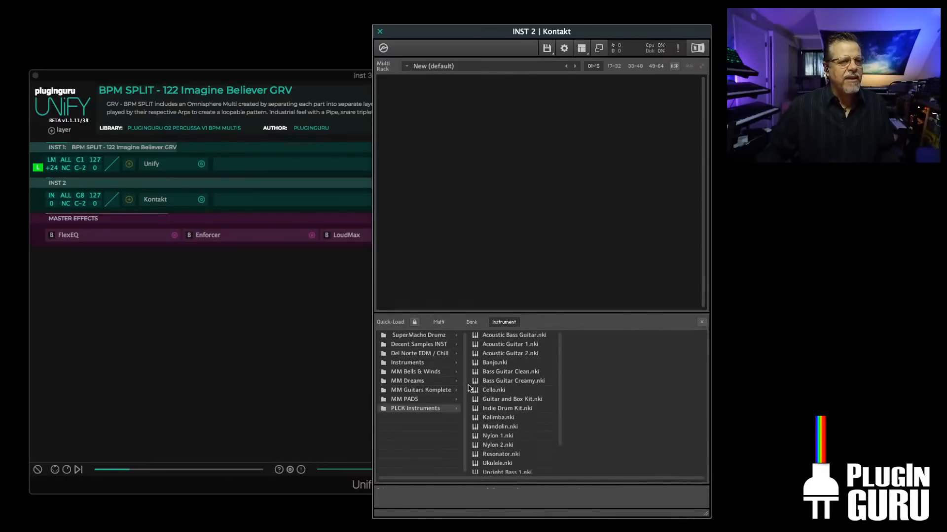
double_click(491, 436)
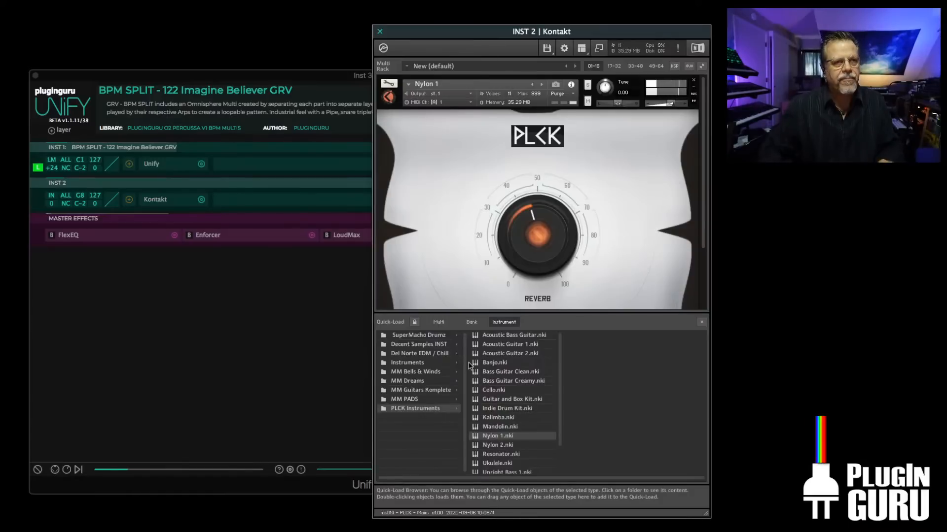
click(380, 32)
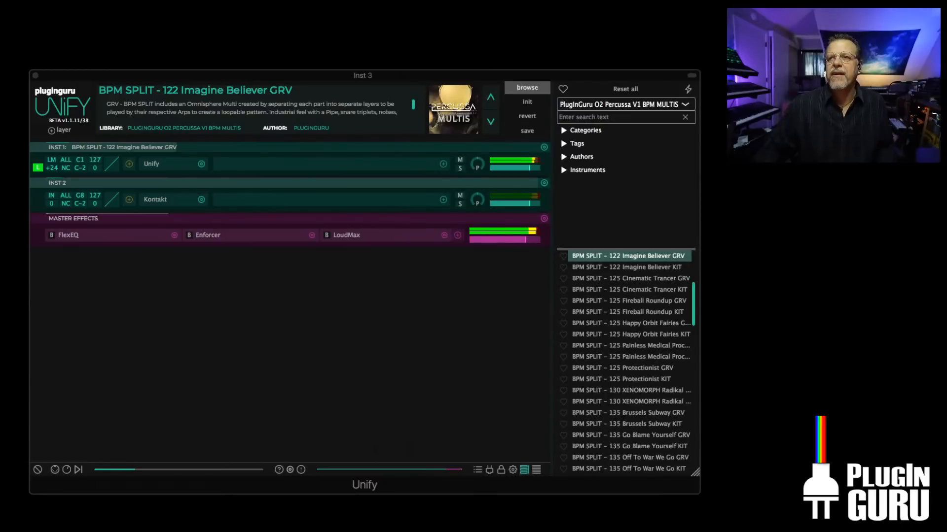
- Release INST 1's latch, move the plugin window below the upper tracks, and set INST 1's MIDI channel to Ch1
click(38, 169)
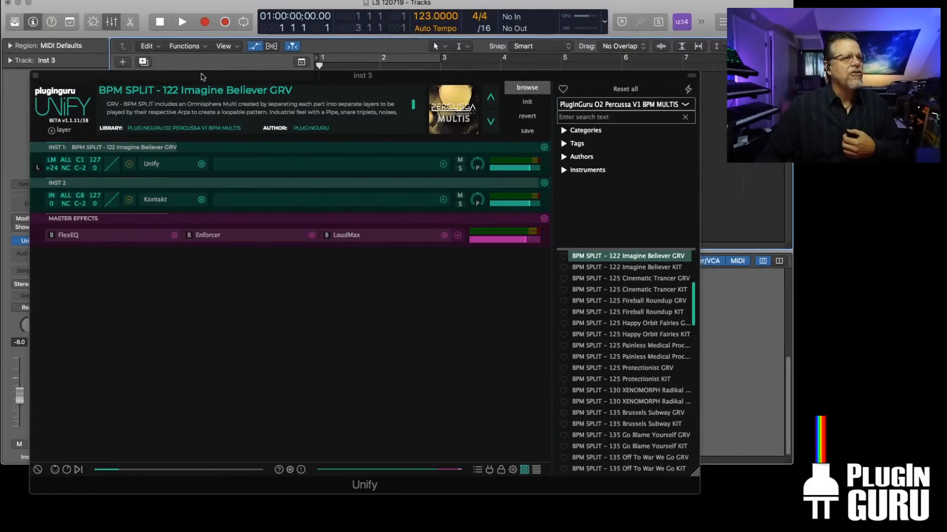
drag(201, 76, 324, 168)
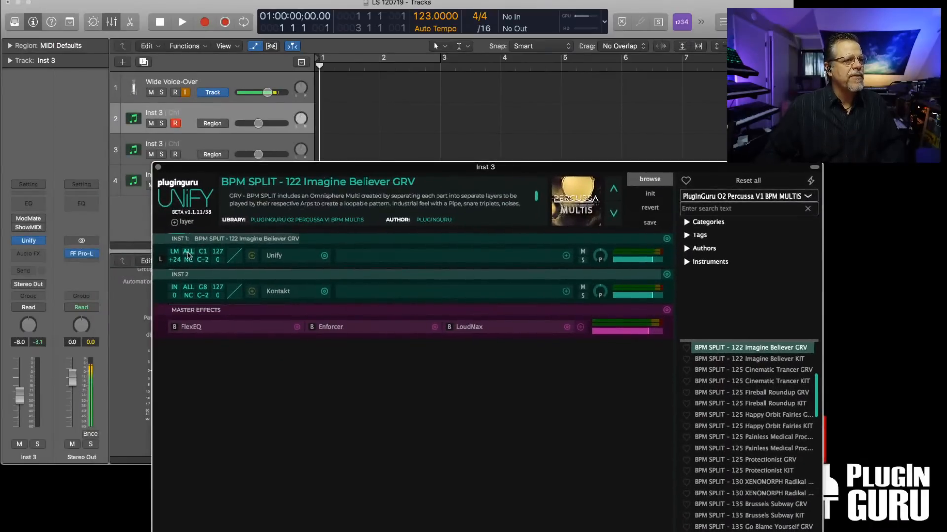
click(188, 252)
click(209, 287)
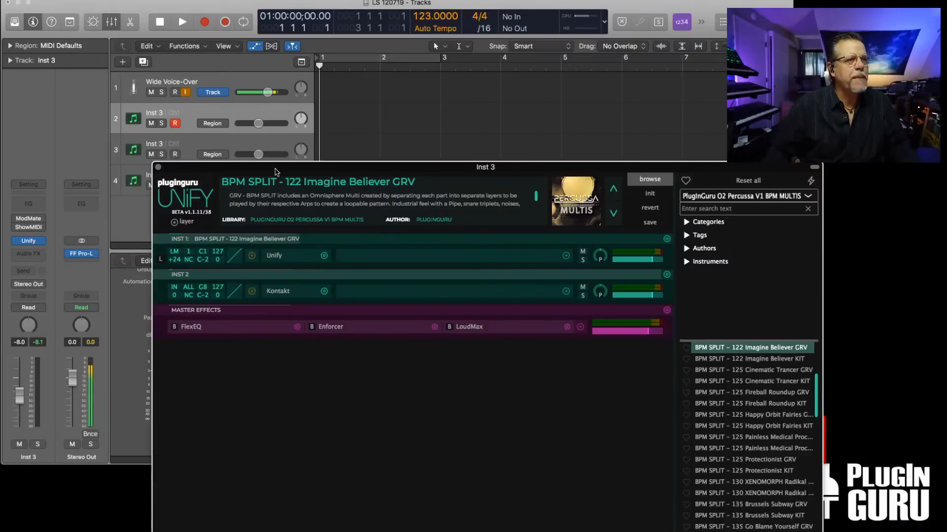
- Record about 16 bars of MIDI on the first Inst 3 track and play the region back from the start
key(r)
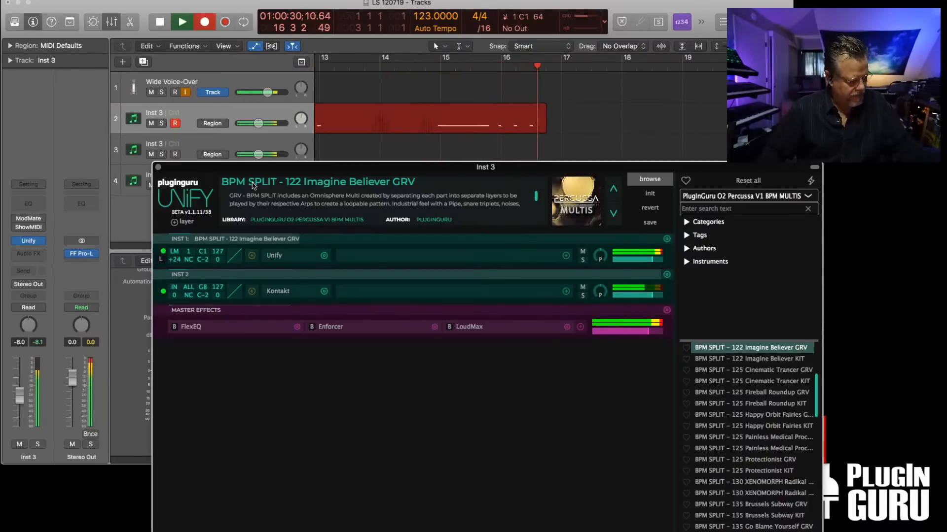
key(space)
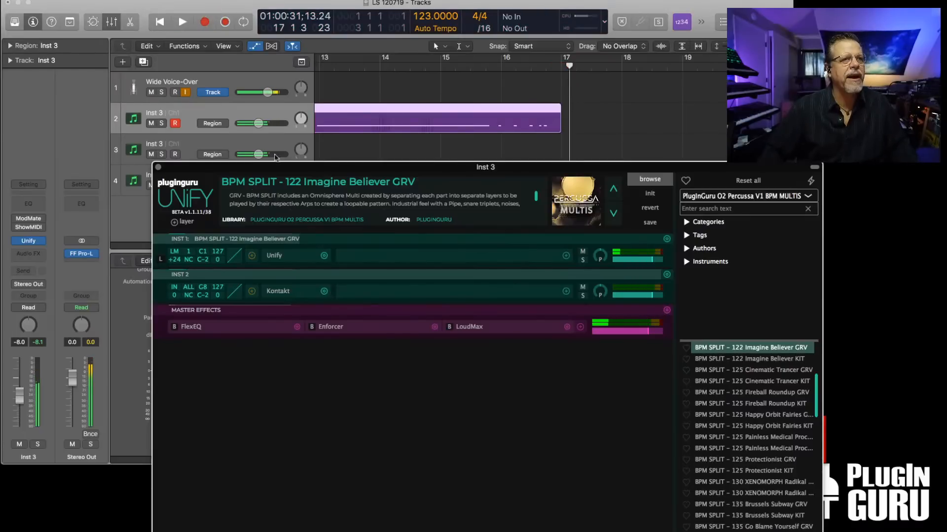
click(392, 117)
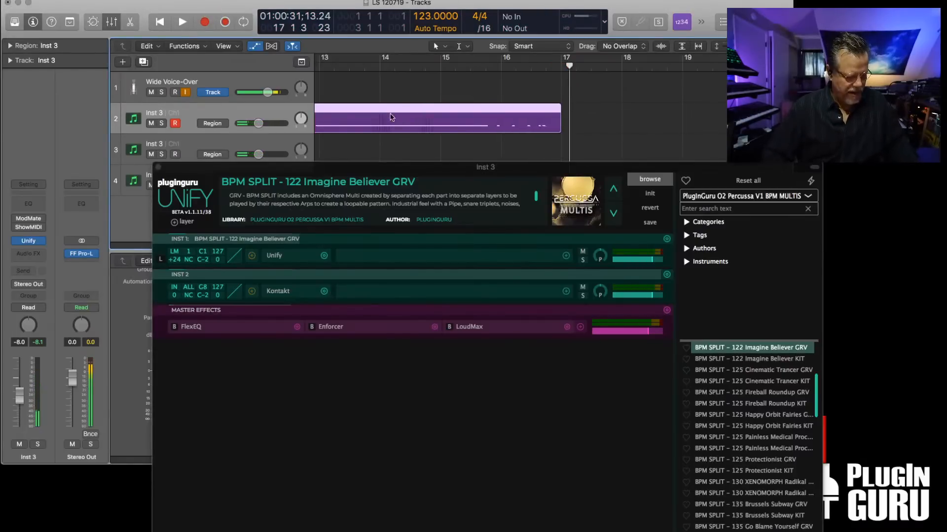
key(Return)
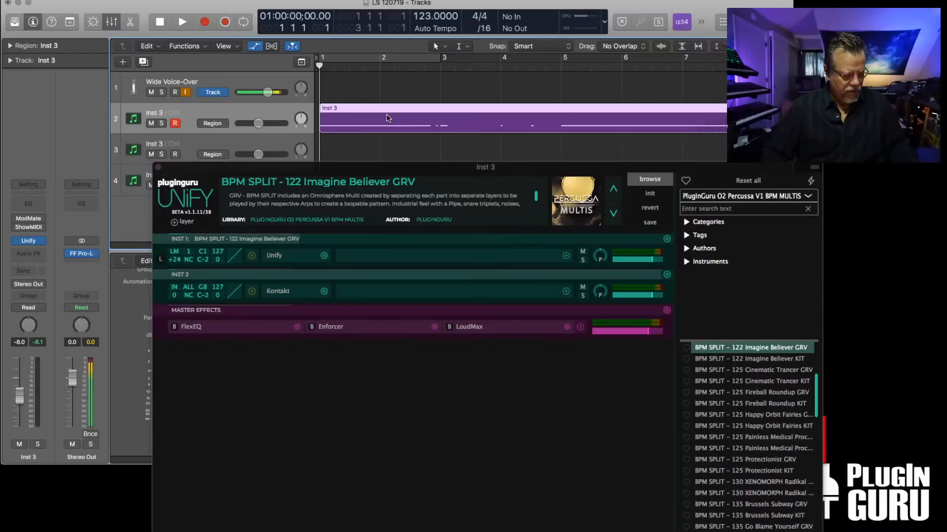
key(space)
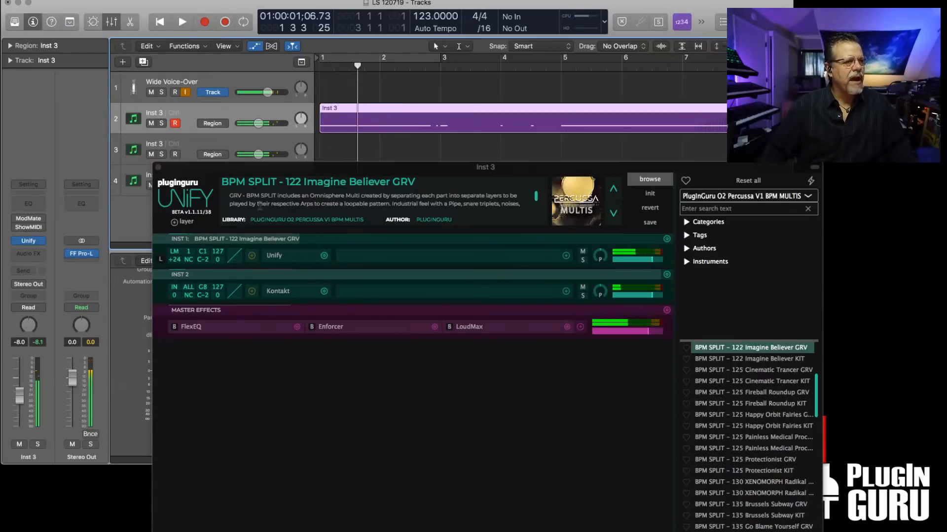
- Set INST 2's MIDI channel to Ch2 and add Inst 3 tracks on the next MIDI channels, selecting the channel 2 track
click(188, 287)
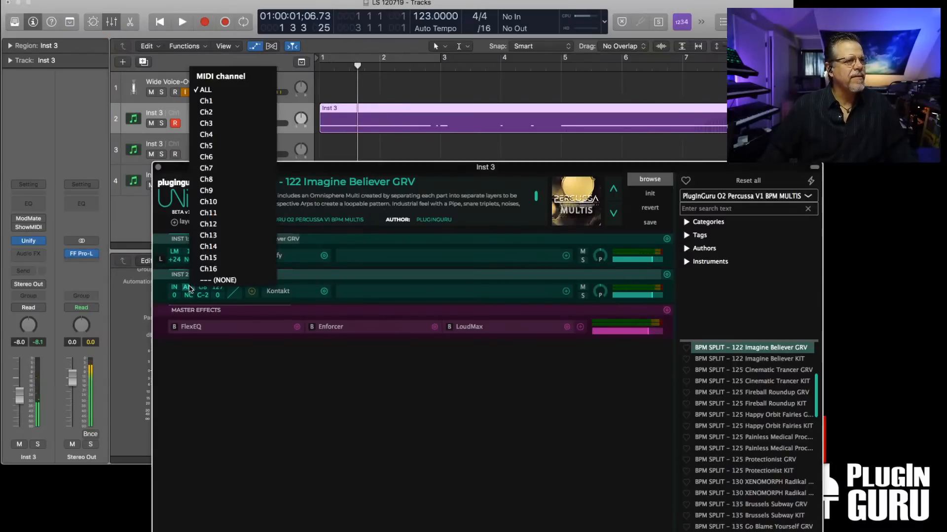
click(215, 114)
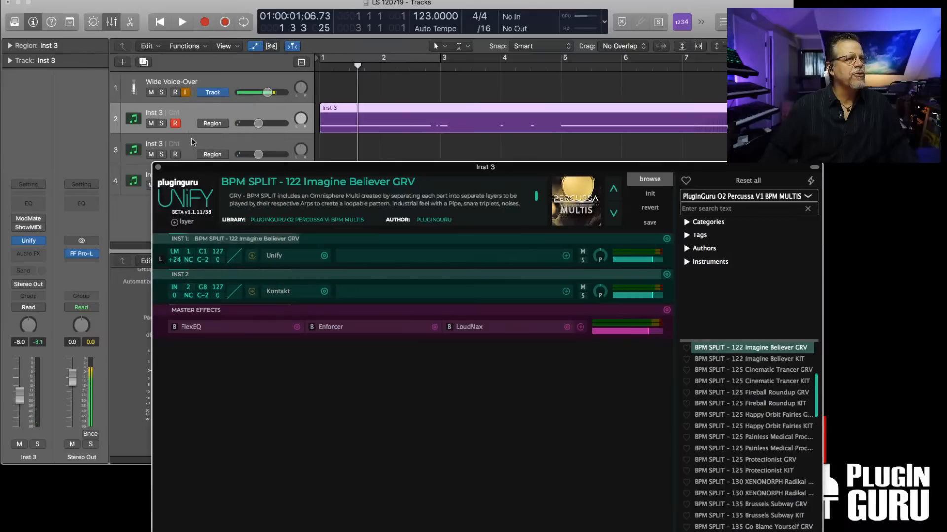
click(188, 115)
key(alt+super+m)
key(alt+super+m)
key(alt+super+m)
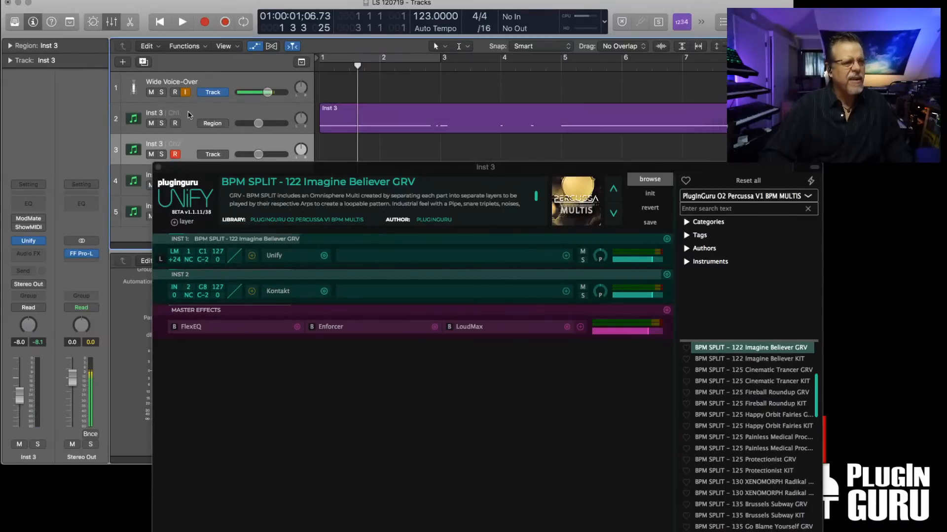
click(191, 145)
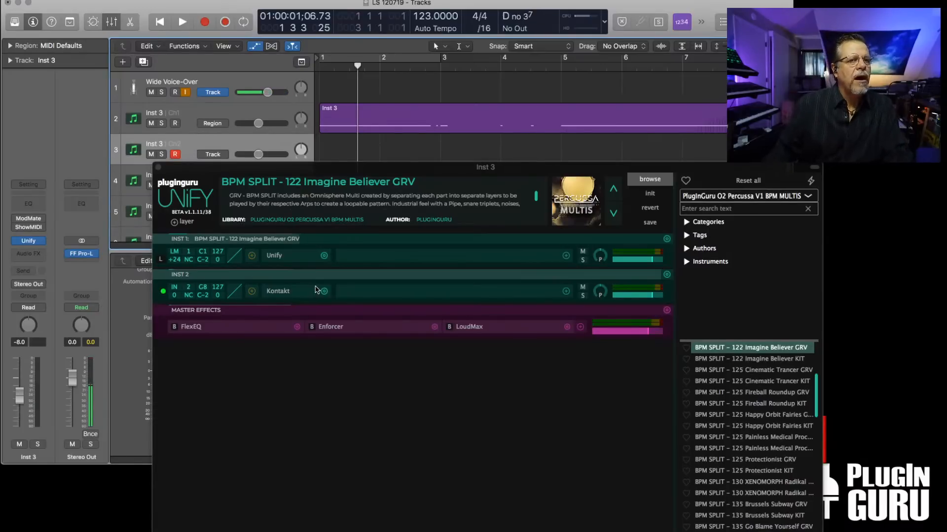
- Set INST 2's MIDI channel to ALL and select the channel 1 Inst 3 track
click(188, 289)
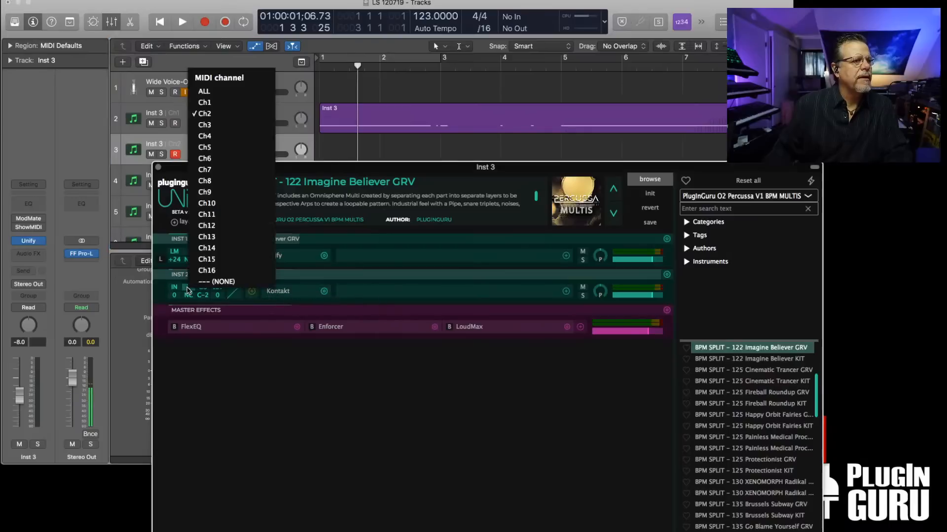
click(204, 91)
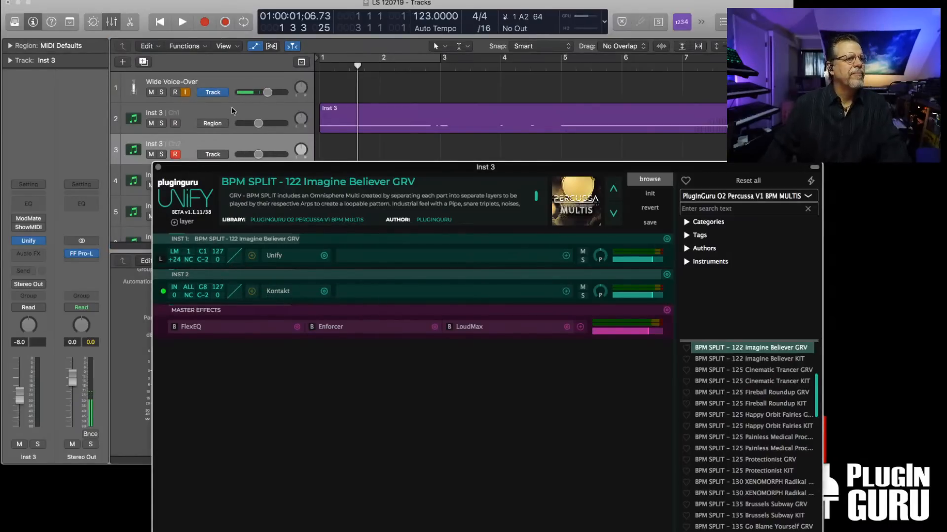
click(233, 110)
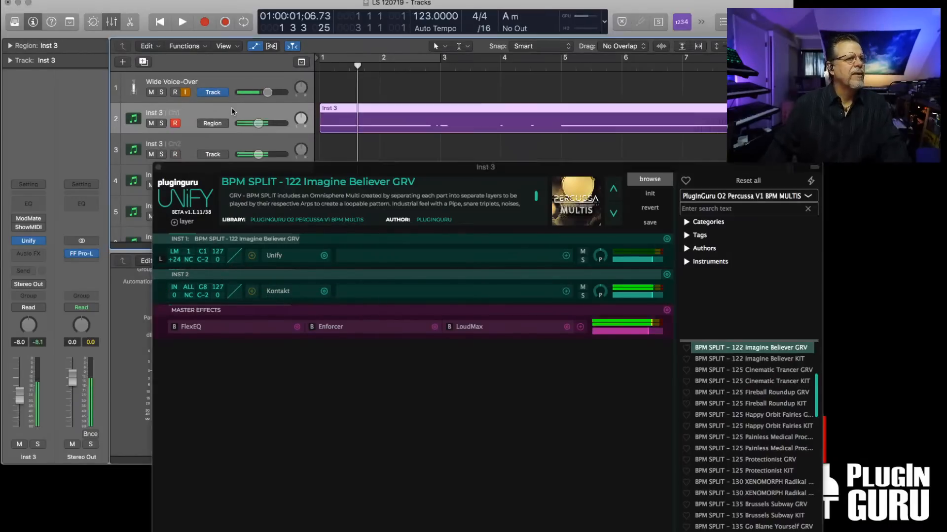
- Set INST 2's MIDI channel to Ch2
click(191, 288)
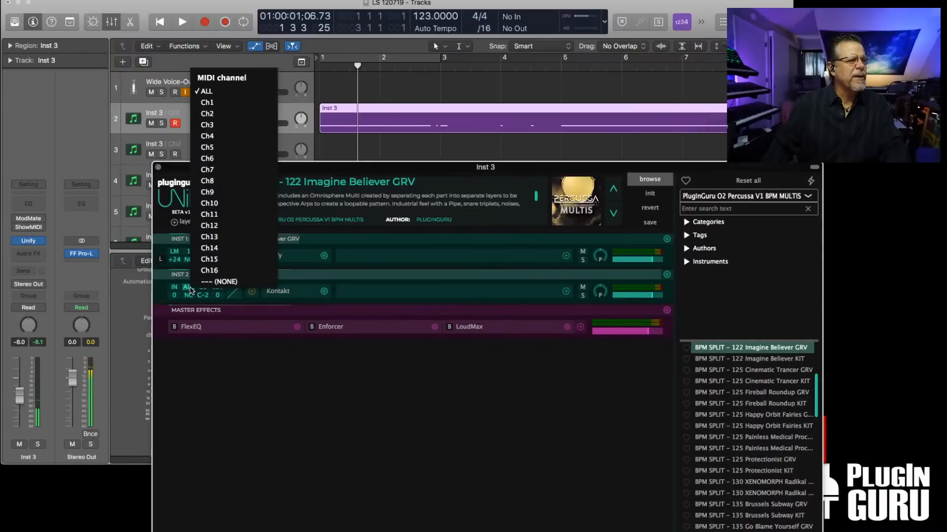
click(212, 115)
click(188, 295)
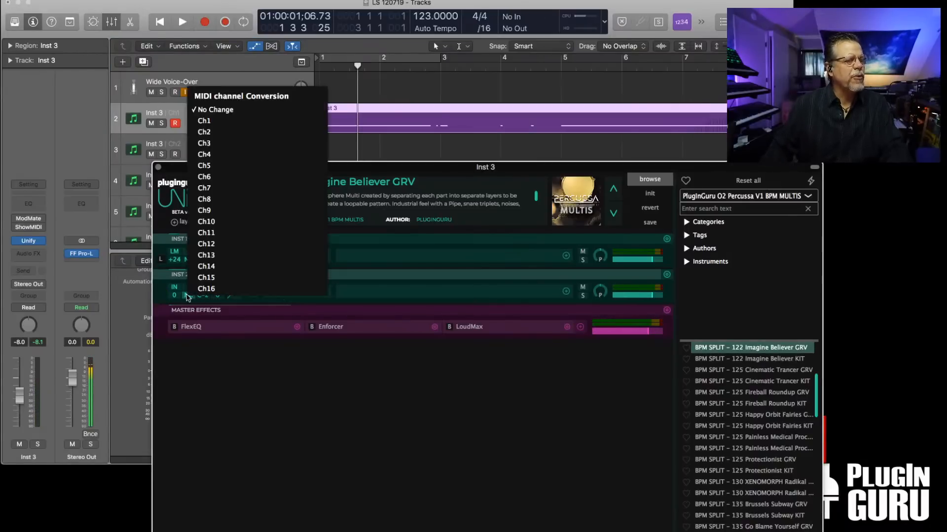
click(207, 135)
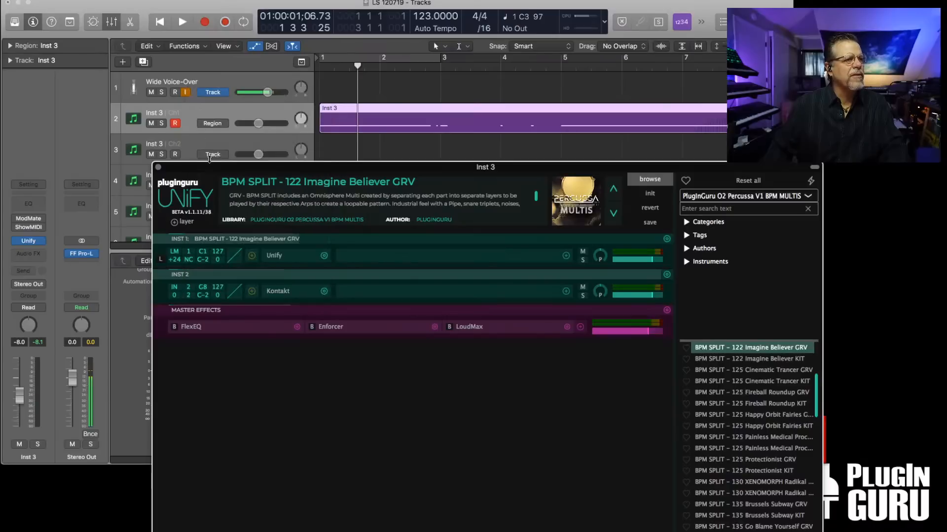
click(187, 296)
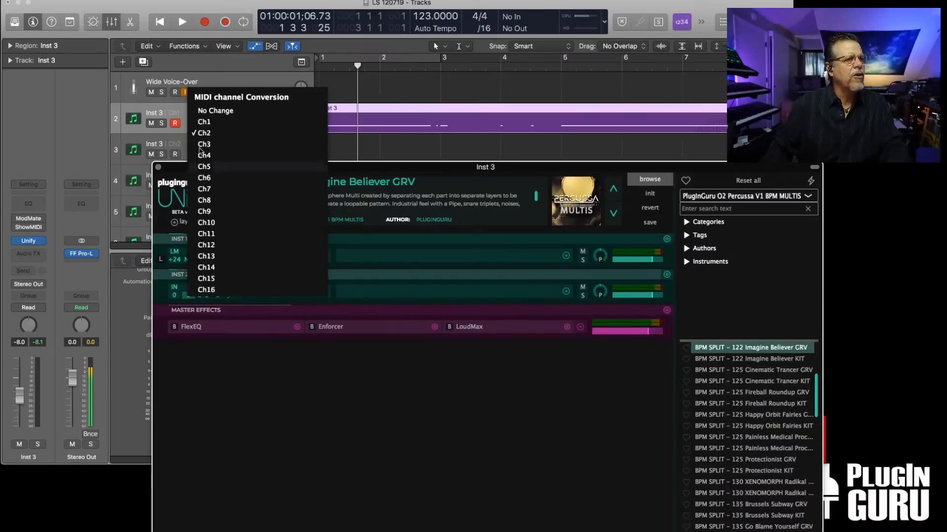
click(200, 111)
- Open INST 2's Kontakt and set the Nylon 1 instrument's MIDI channel to omni
click(275, 292)
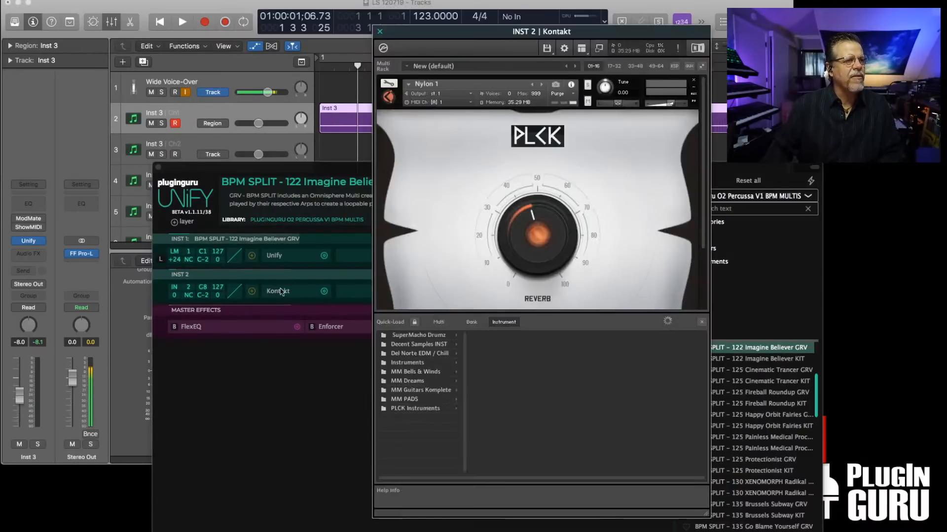
click(442, 102)
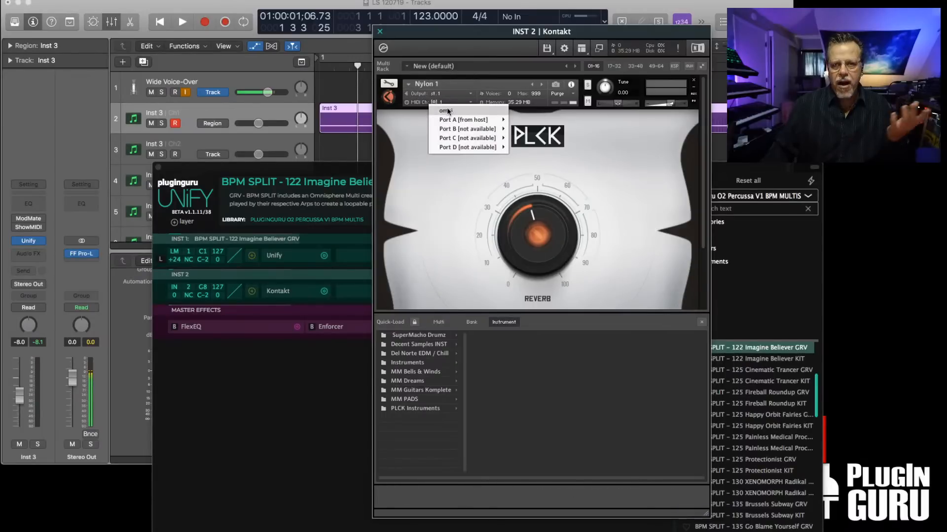
click(446, 111)
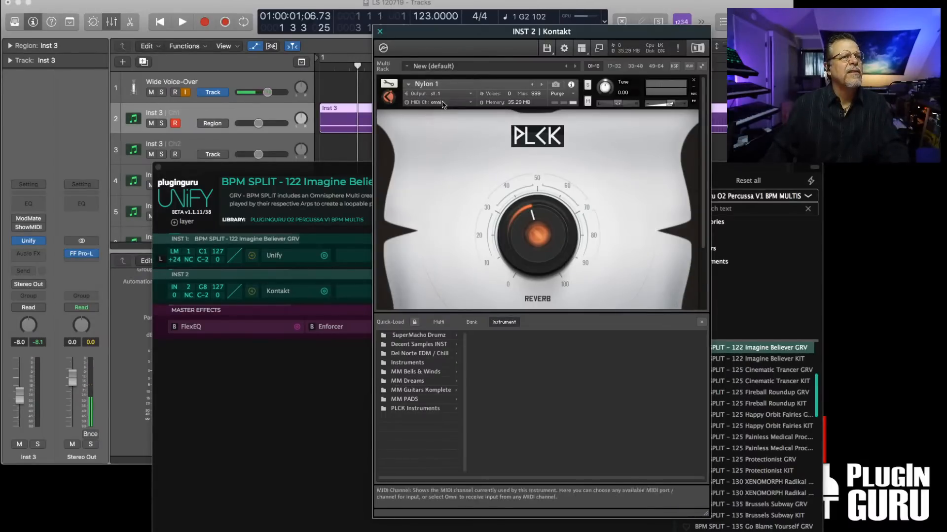
- Set the Nylon 1 instrument's MIDI channel to Port A channel 2 and select the channel 2 Inst 3 track
click(440, 96)
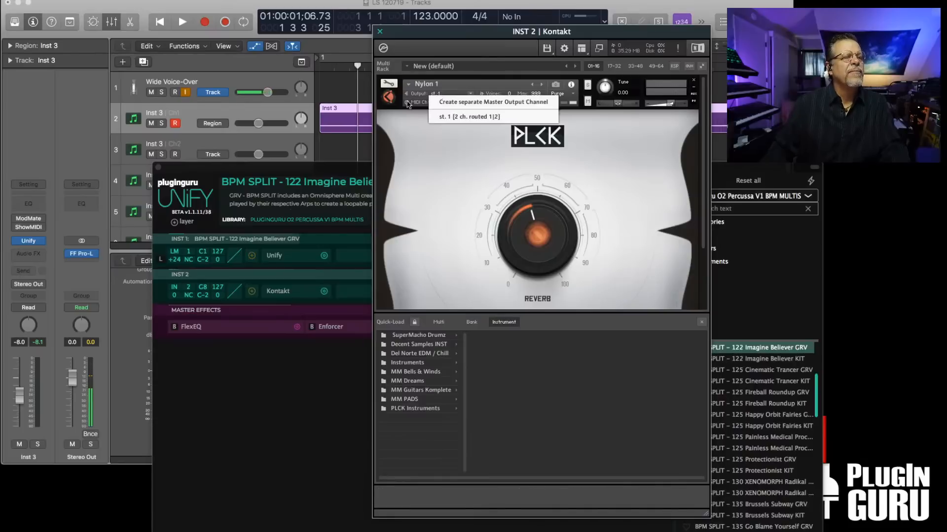
click(446, 104)
click(445, 104)
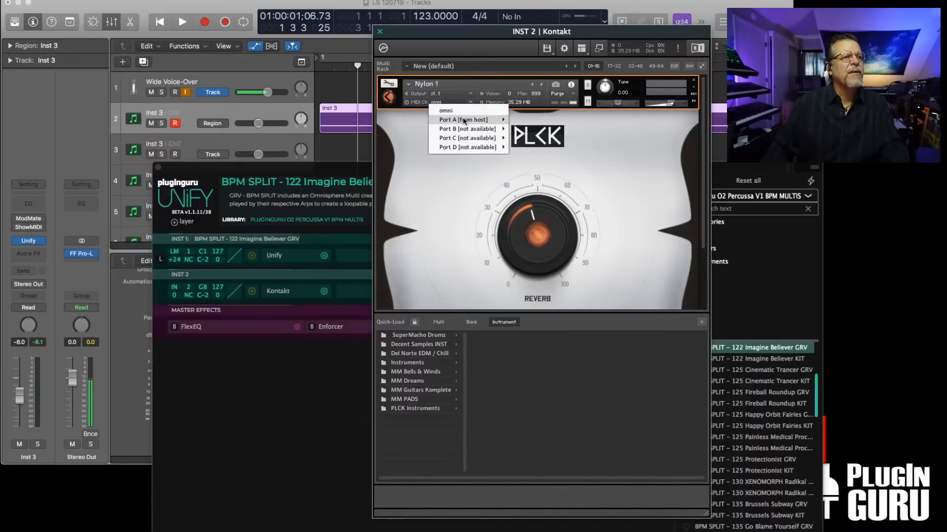
mouse_move(505, 124)
click(520, 130)
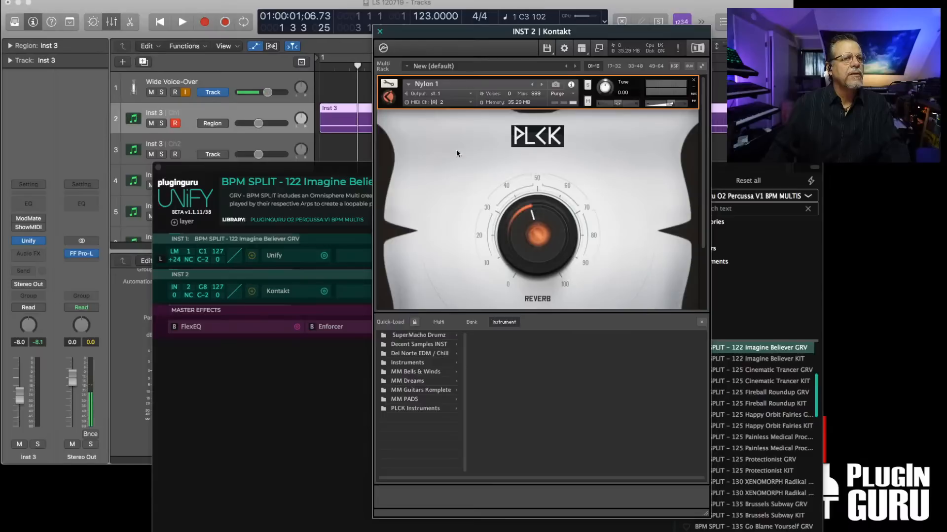
click(224, 145)
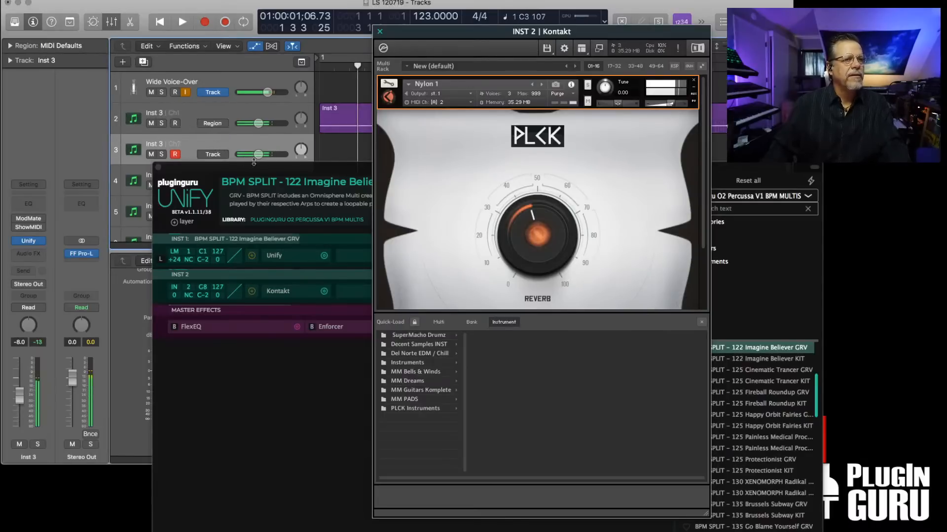
- Hide Kontakt's Quick-Load browser, move its window aside and view the PLCK page on musicalsampling.com, dismissing the newsletter popup
right_click(497, 346)
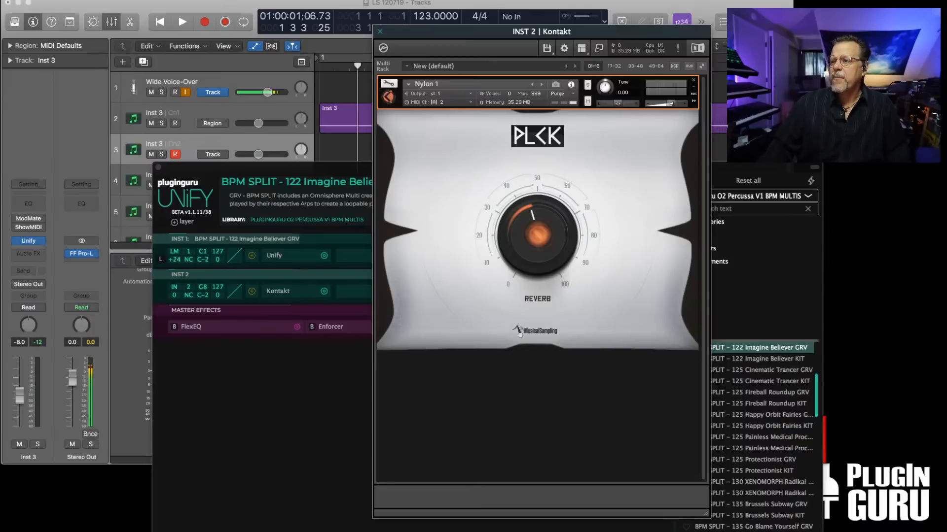
drag(946, 30, 428, 32)
drag(502, 30, 946, 22)
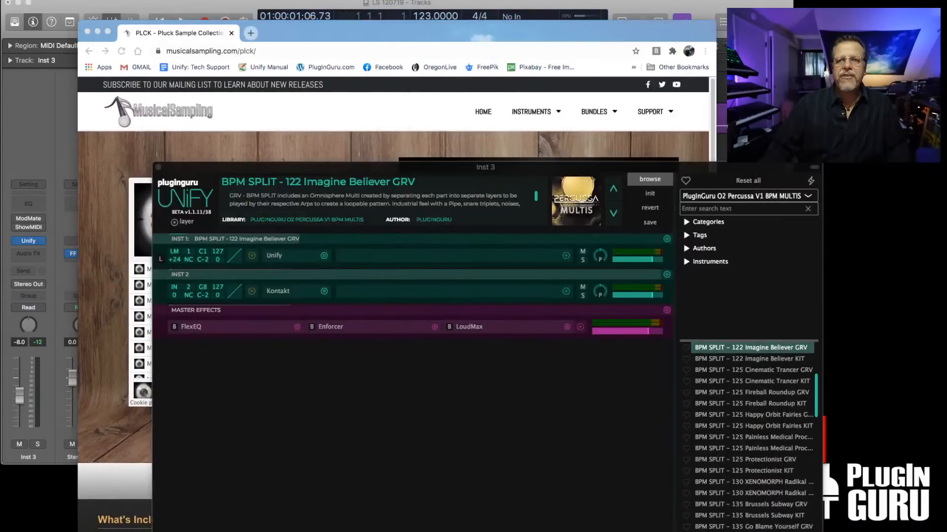
click(449, 36)
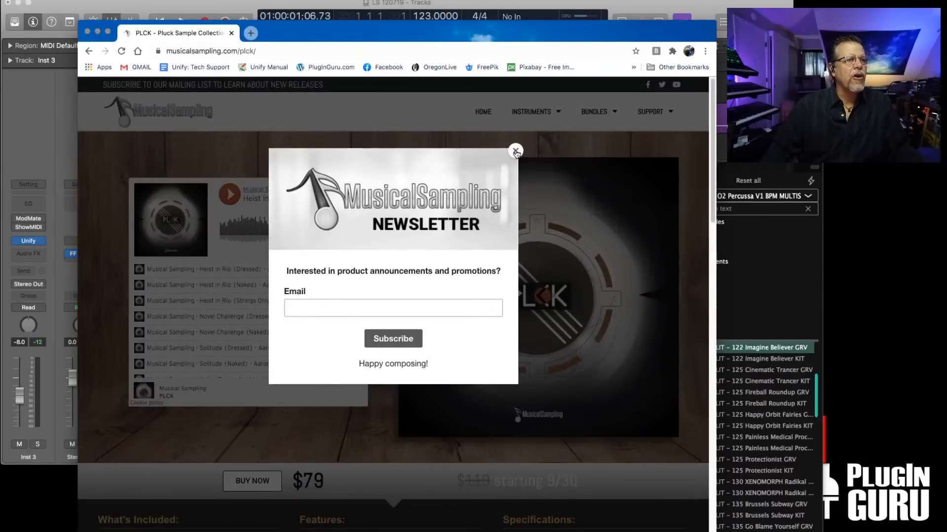
click(515, 151)
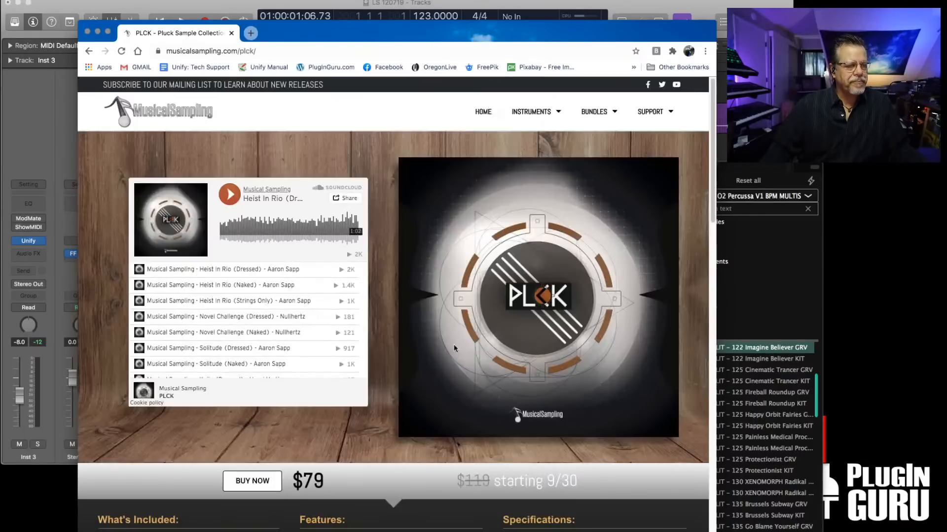
- Bring the Kontakt window back, shorten it, and arrange it with the Unify window so both fit fully on screen
drag(350, 35, 511, 72)
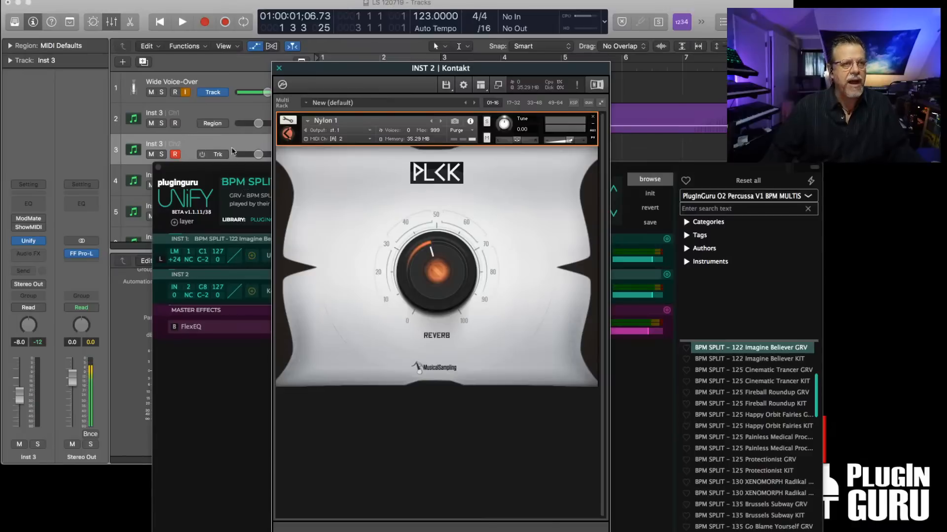
drag(378, 69, 385, 79)
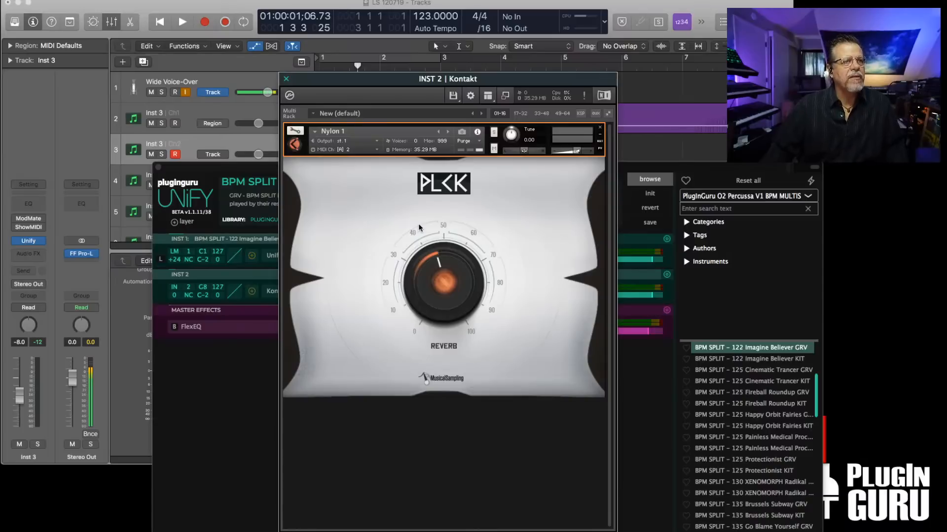
drag(613, 531, 648, 437)
drag(316, 77, 580, 208)
click(373, 176)
drag(374, 176, 349, 118)
click(823, 215)
drag(823, 216, 550, 136)
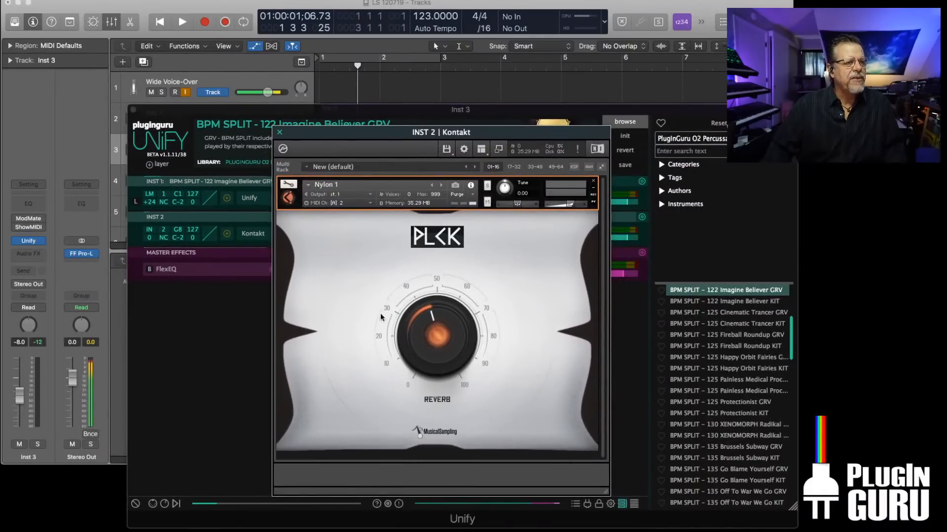
- Replace Nylon 1 with Viola.nki from the PLCK Instruments Quick-Load folder and raise its volume slightly
right_click(350, 309)
click(312, 387)
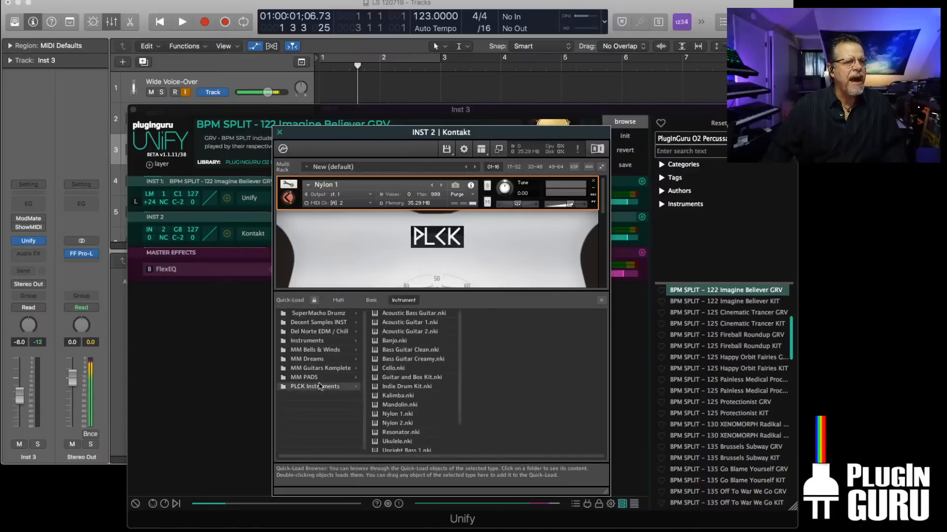
scroll(408, 407, down, 2)
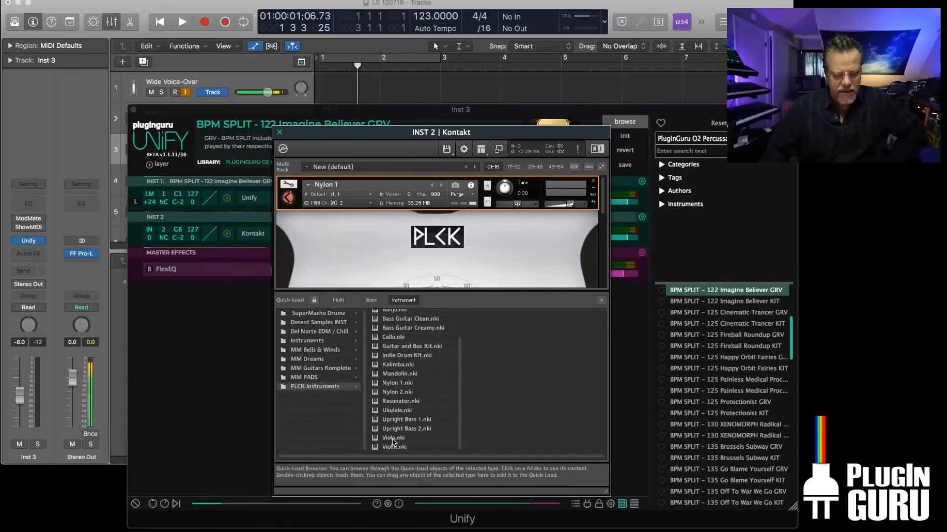
drag(393, 439, 384, 250)
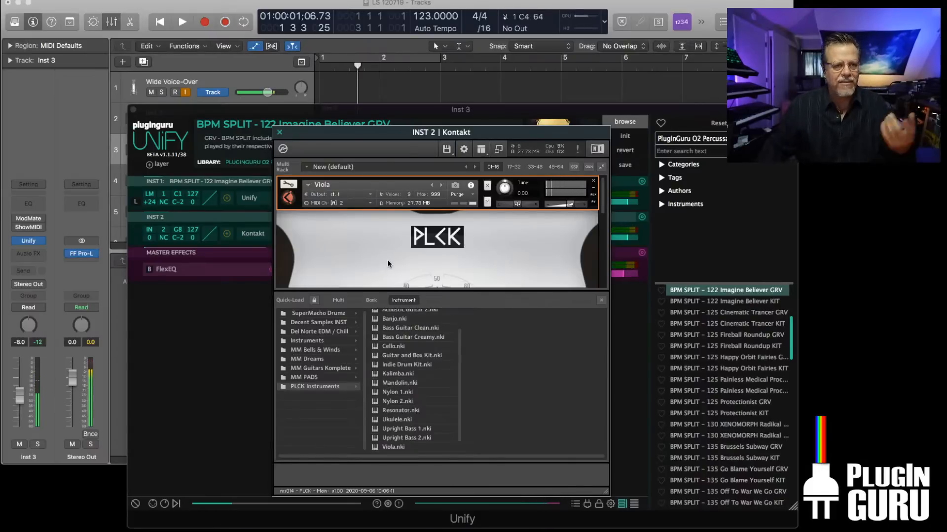
drag(571, 203, 578, 203)
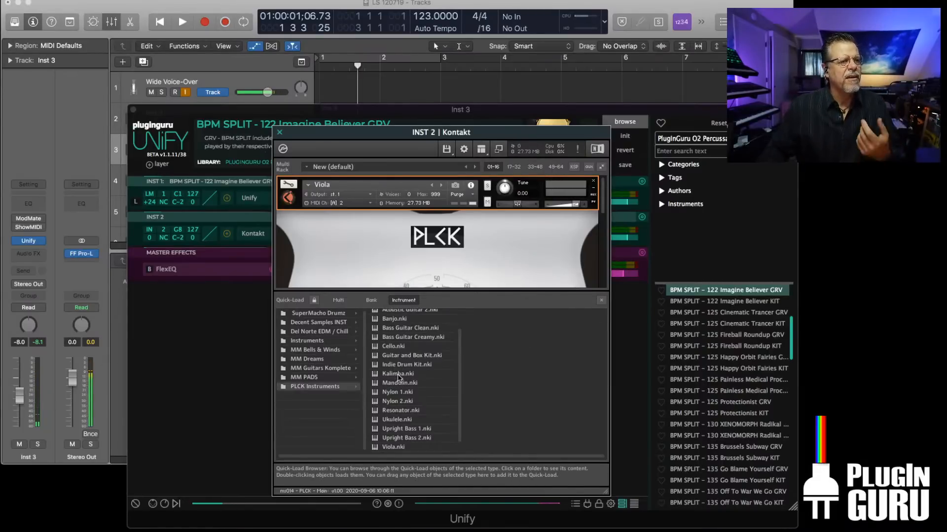
- Replace Viola with Ukulele.nki from the PLCK Instruments folder and close the Kontakt window
click(396, 421)
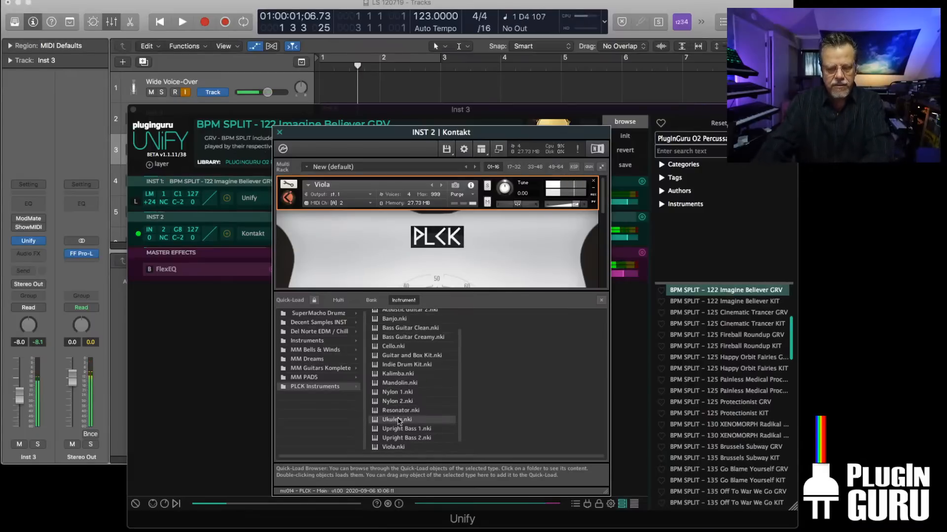
drag(396, 422, 387, 247)
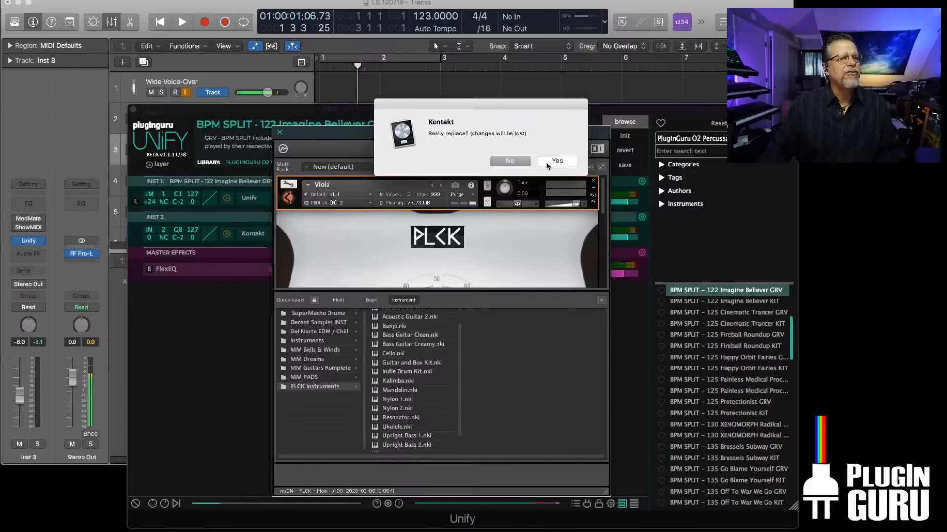
click(551, 160)
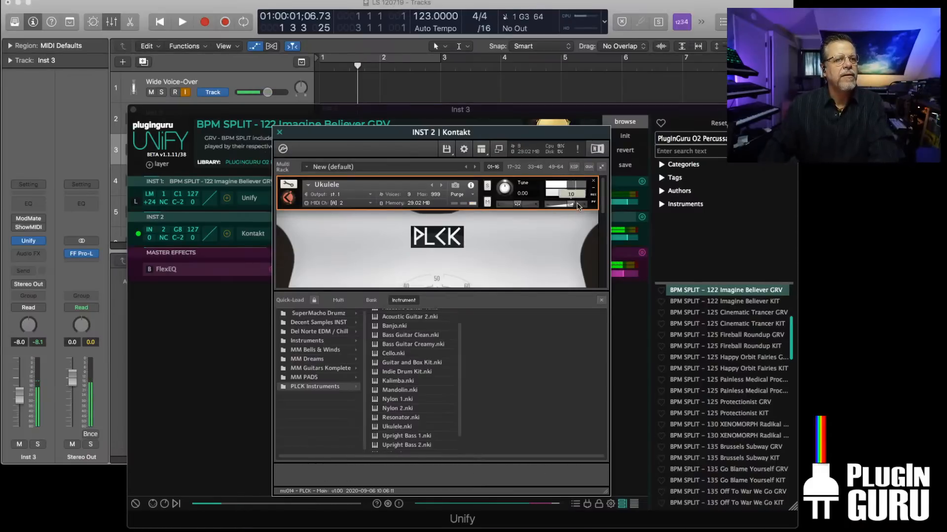
click(279, 132)
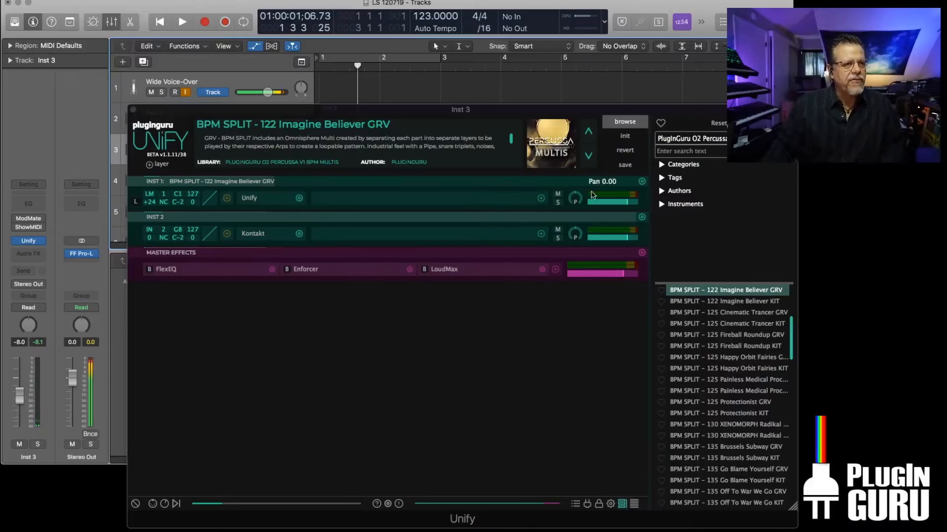
- Look through Unify's available libraries and the beginning of the PlugInGuru O2 Percussa V1 BPM MULTIS preset list
drag(619, 111, 613, 109)
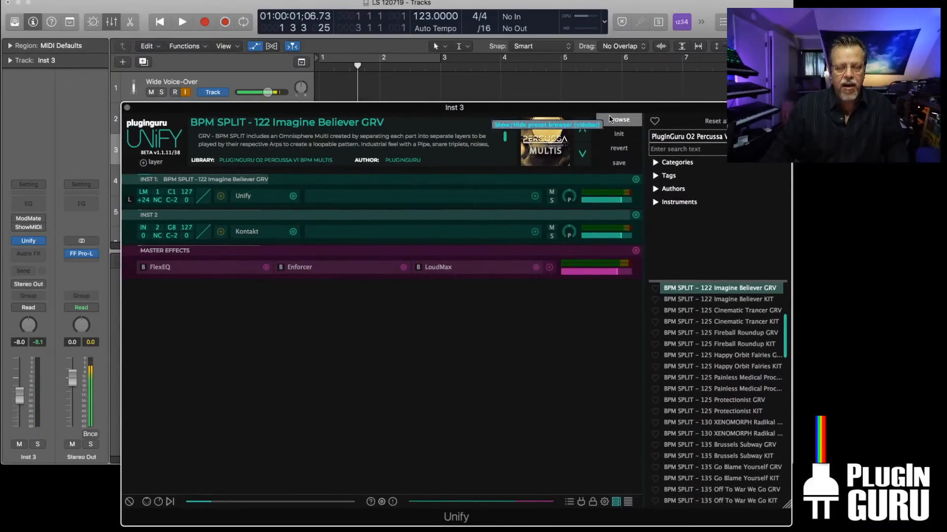
click(723, 139)
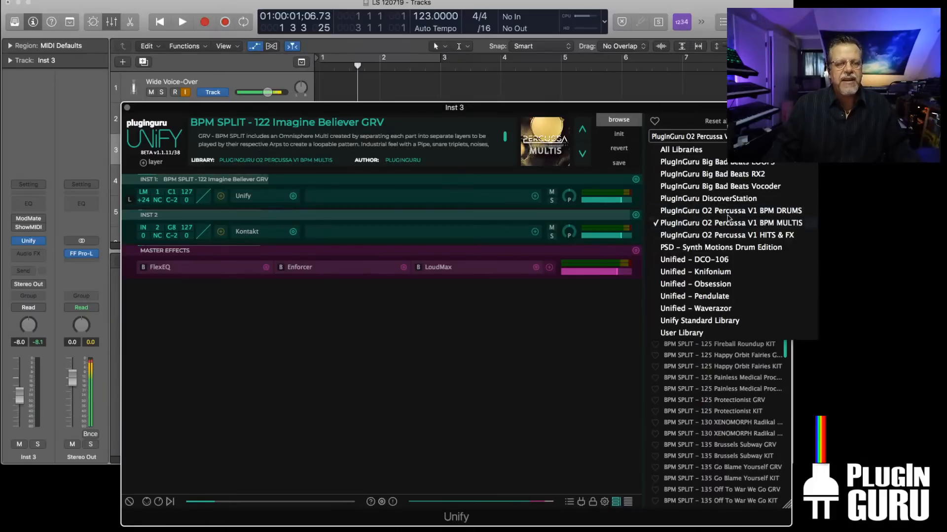
click(578, 350)
drag(785, 330, 784, 268)
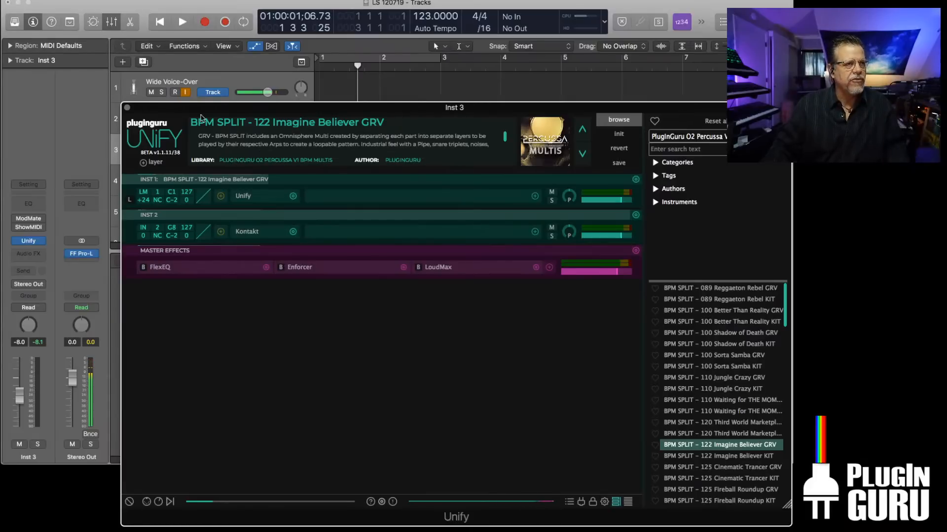
- Play the Logic project from its beginning to hear the recorded groove
click(200, 7)
key(space)
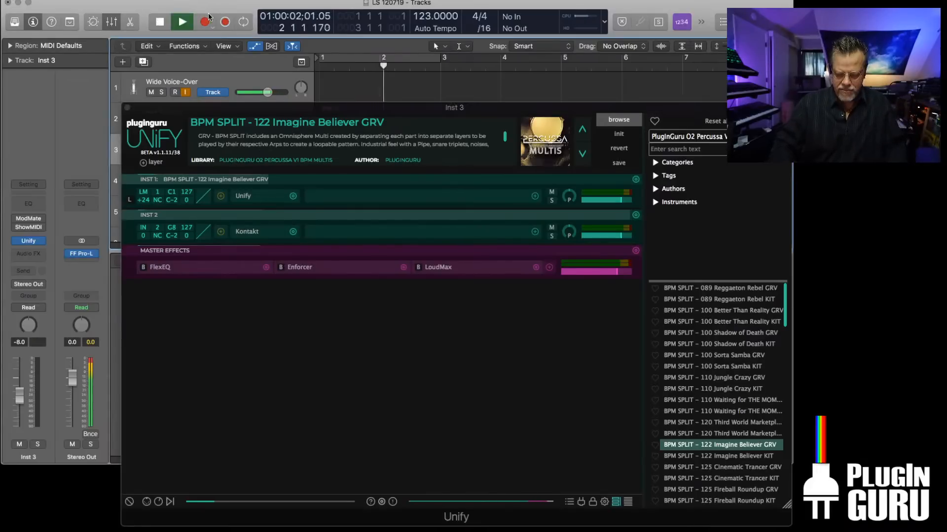
key(space)
key(Return)
key(space)
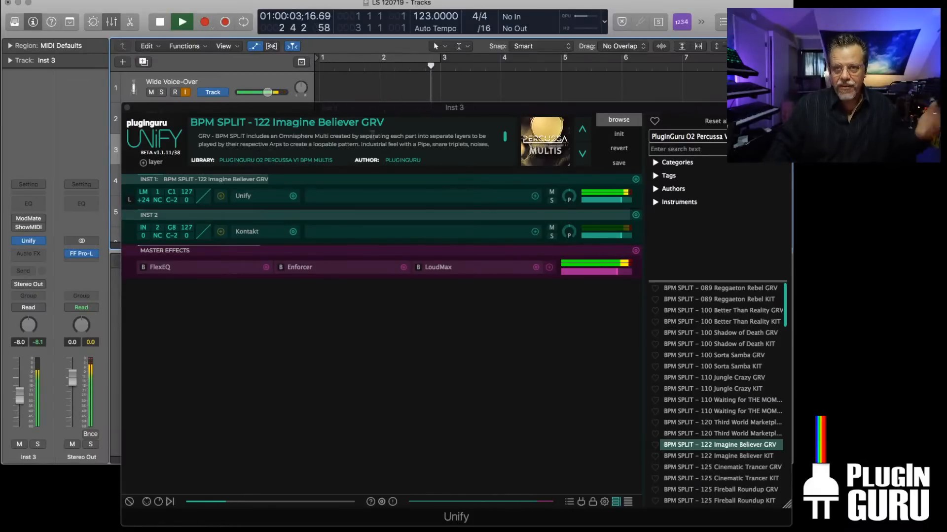
- Quantize the recorded region on the channel 1 Inst 3 track to 1/8 Note, keeping the plugin window below the tracks, and stop playback
drag(301, 113, 303, 266)
click(163, 113)
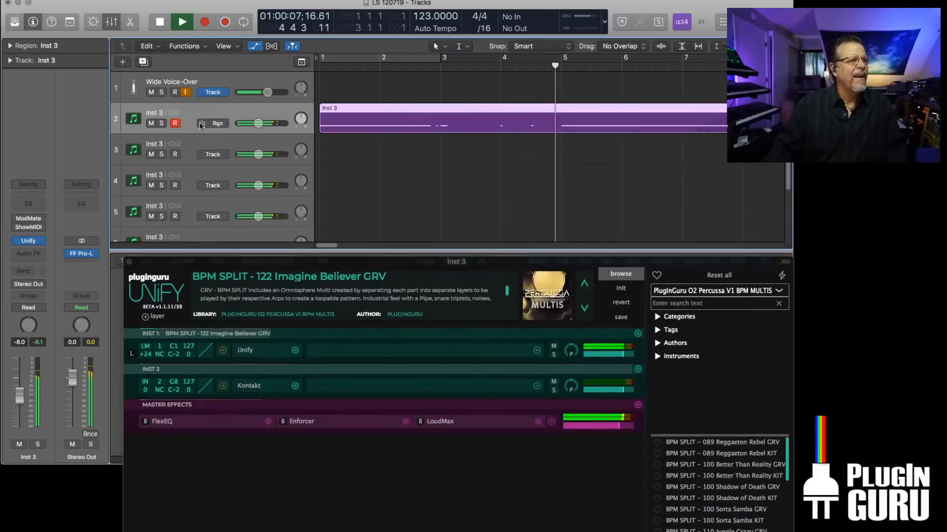
click(10, 46)
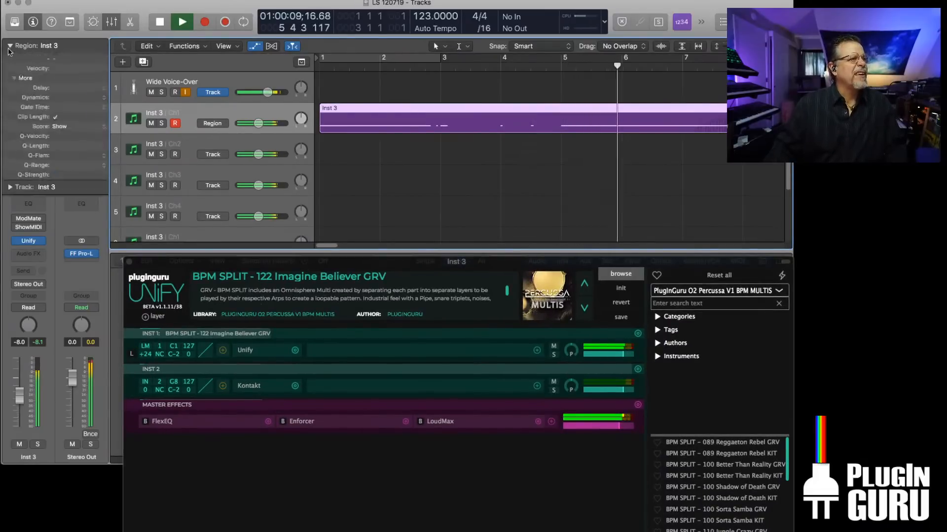
scroll(54, 89, up, 5)
click(69, 77)
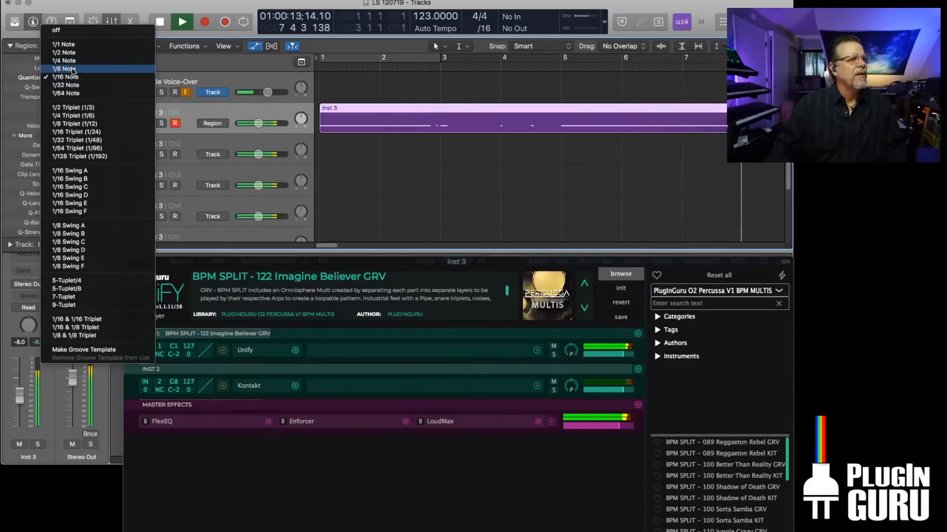
click(73, 69)
drag(168, 267, 208, 181)
key(space)
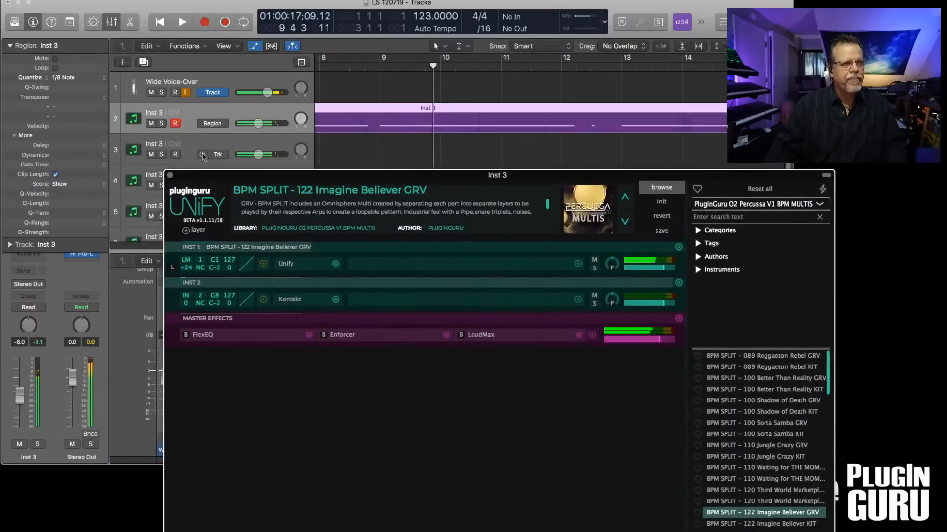
- Slightly lower the INST 1 layer's level and record a Kontakt part from the project's start on the channel 2 Inst 3 track
drag(663, 274, 657, 272)
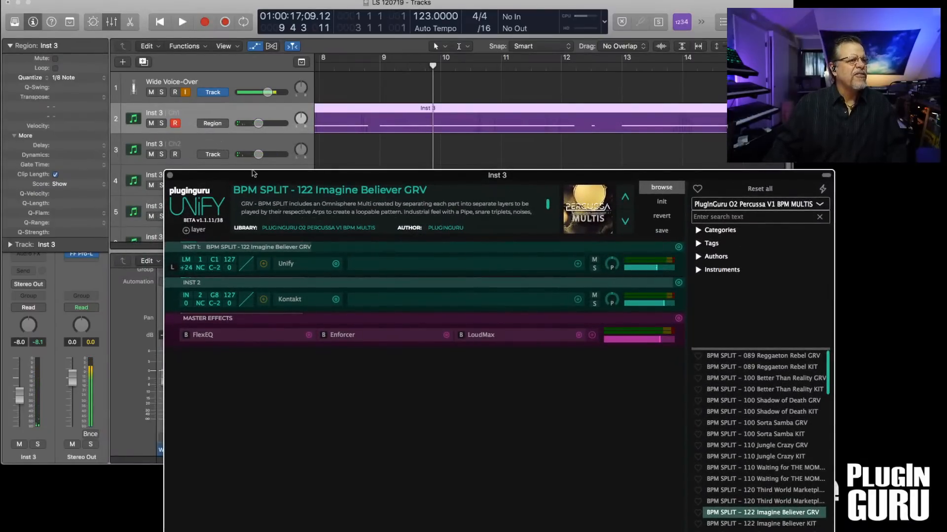
drag(304, 177, 250, 107)
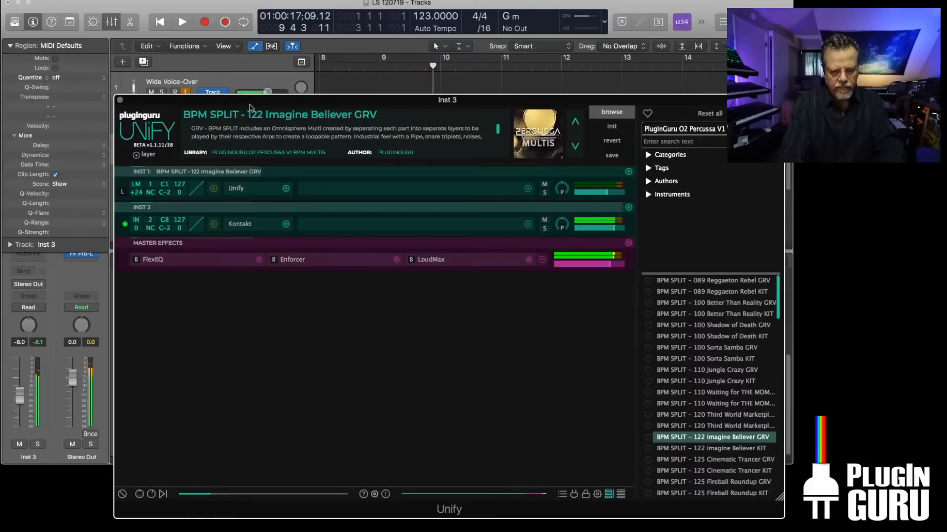
click(158, 11)
key(Return)
key(r)
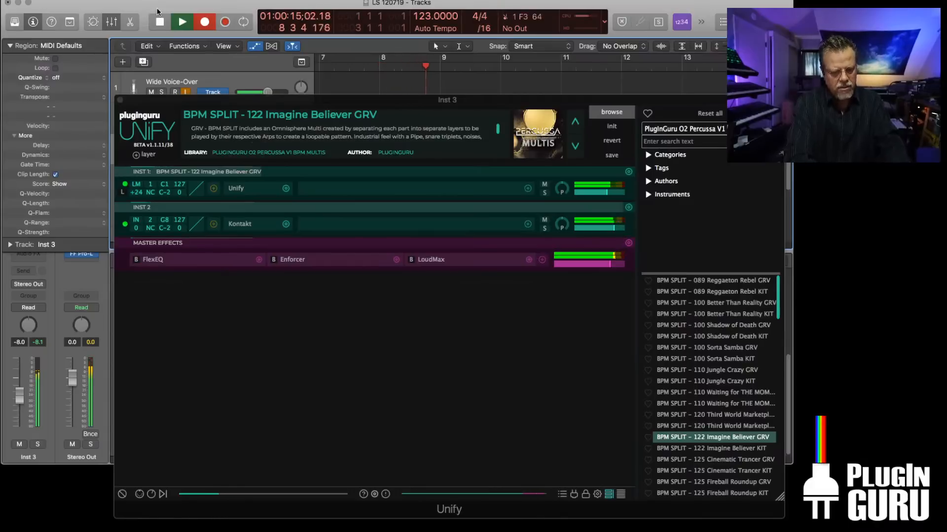
key(space)
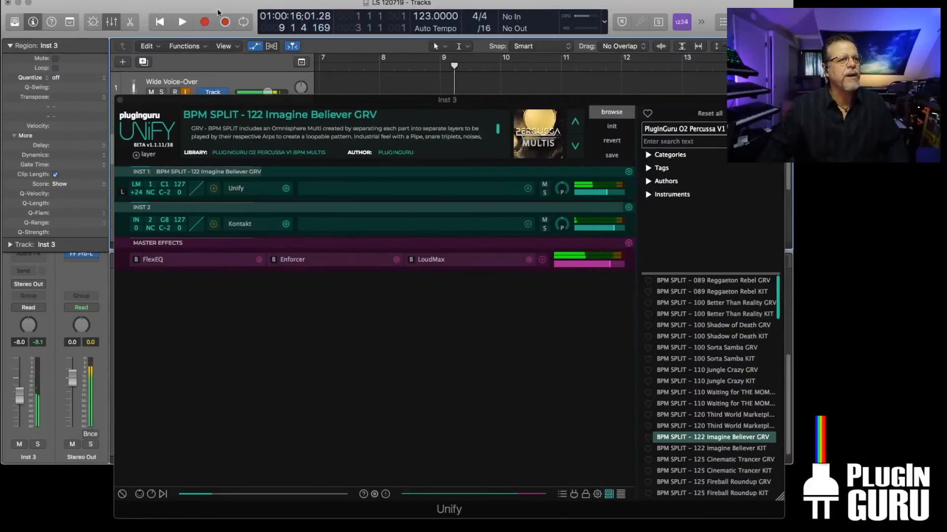
- Move the plugin window below the tracks and play the recorded Inst 3 regions soloed from the project's beginning
drag(326, 101, 321, 215)
click(375, 141)
key(ctrl+s)
key(Return)
key(space)
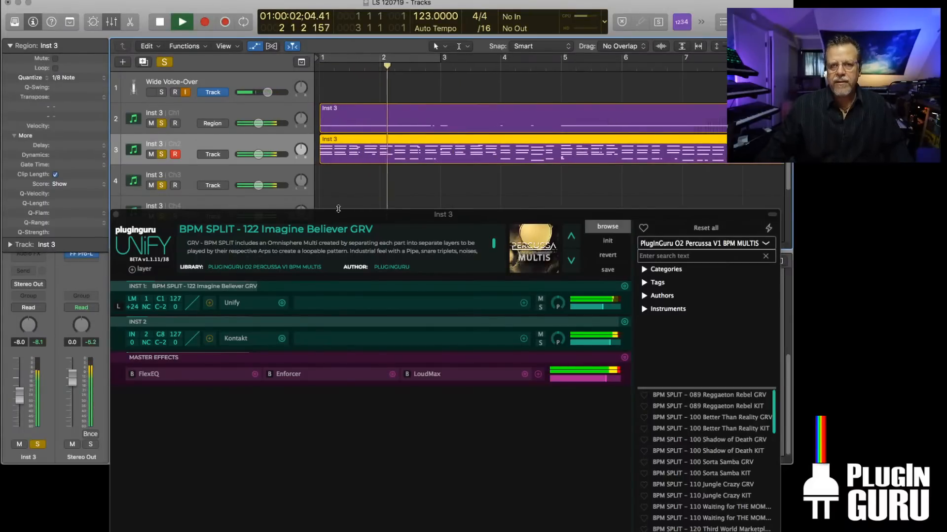
- Quantize the channel 2 region to 1/16 Swing B, stop playback and turn off the solo
click(63, 77)
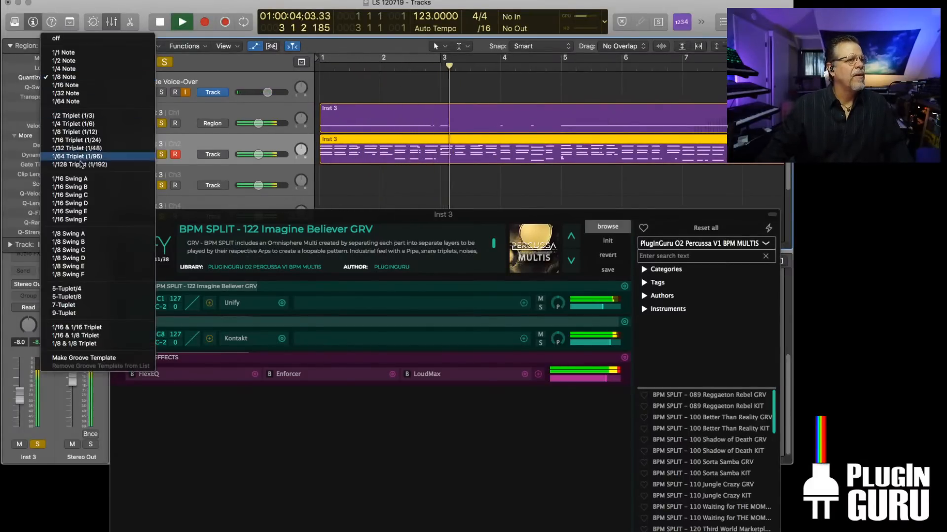
click(69, 187)
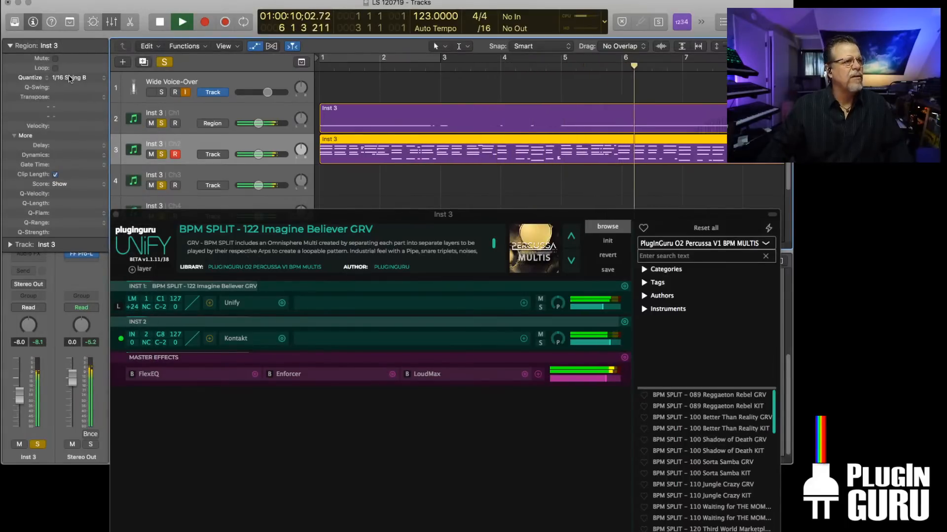
click(69, 79)
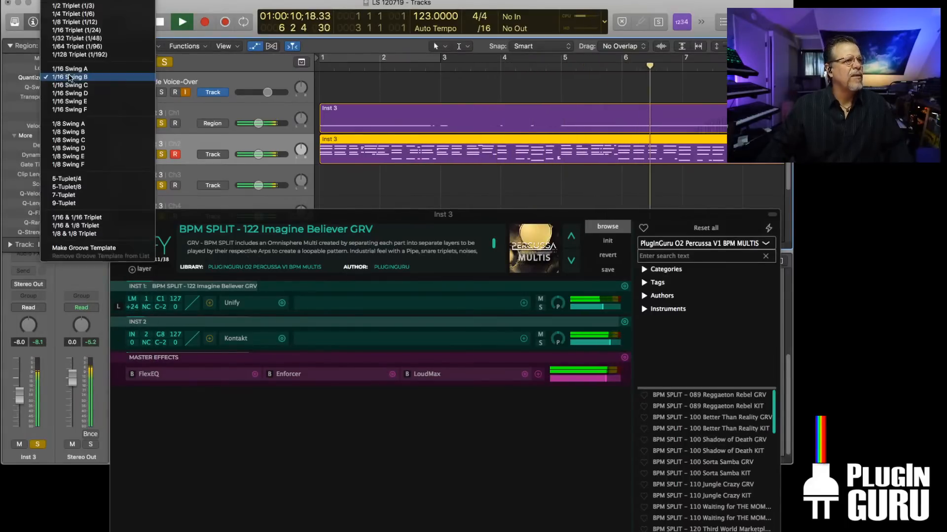
click(309, 85)
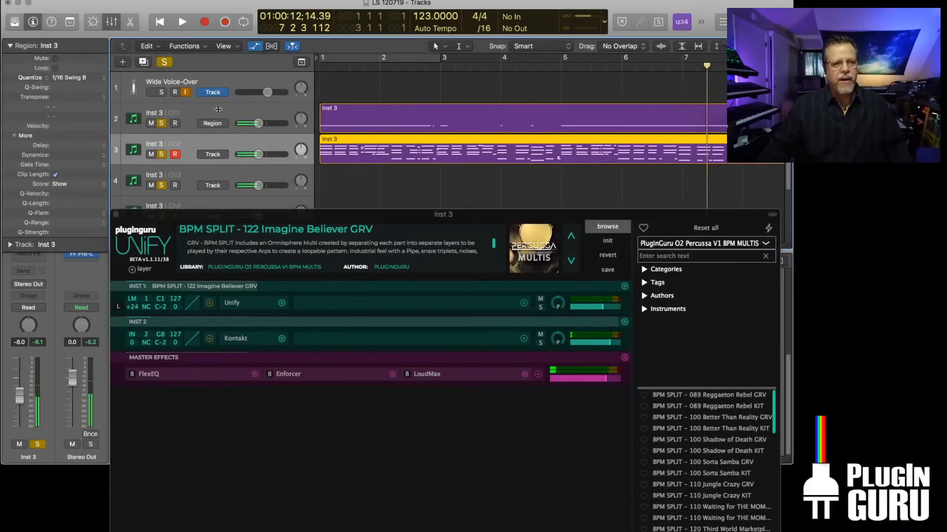
click(160, 154)
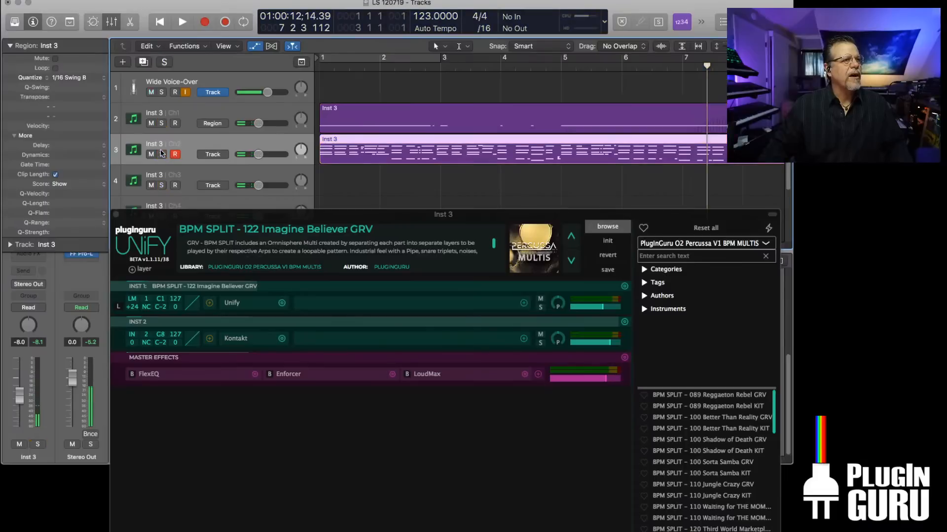
- Quantize the channel 2 region to 1/8 Note and play the project from its beginning
click(66, 82)
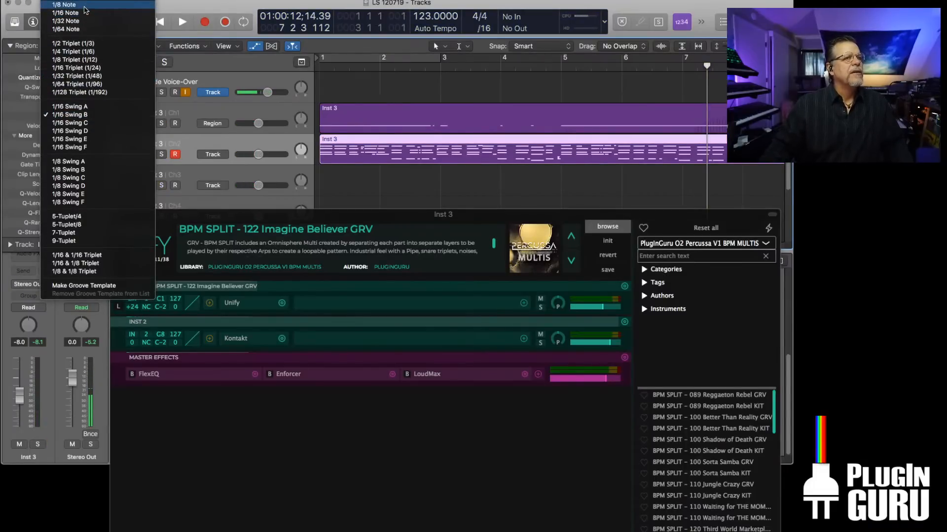
click(86, 8)
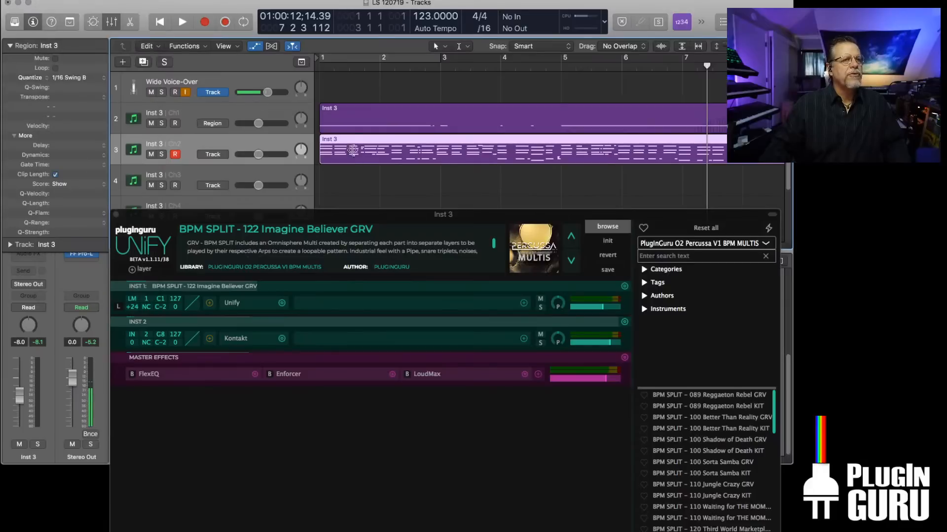
key(space)
key(space)
key(Return)
key(space)
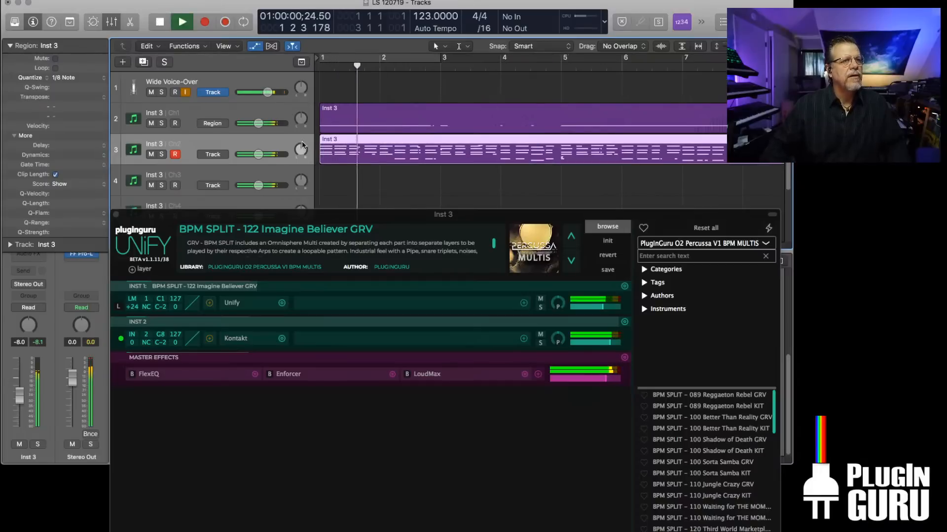
- Compare 1/16 Note and 1/8 Note quantization on the channel 2 region during playback, ending on 1/8 Note, and stop
click(65, 78)
click(72, 87)
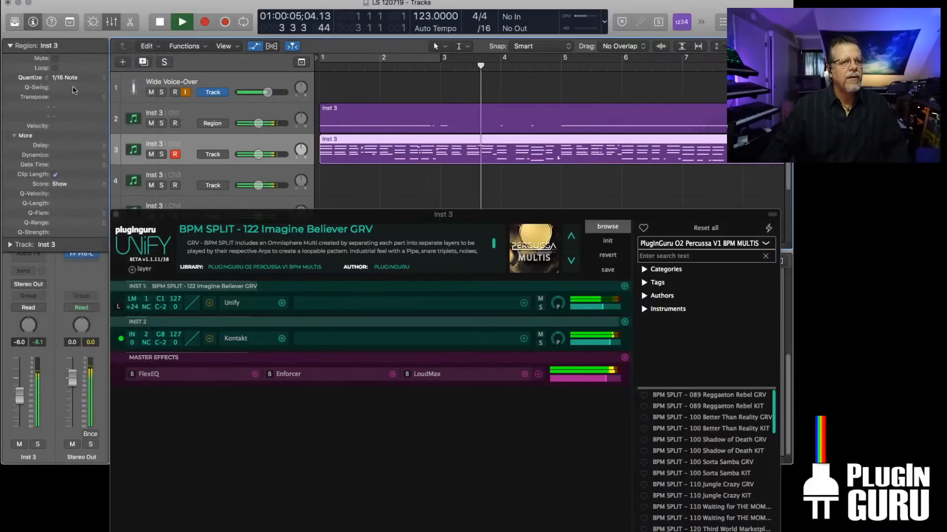
click(69, 77)
click(67, 69)
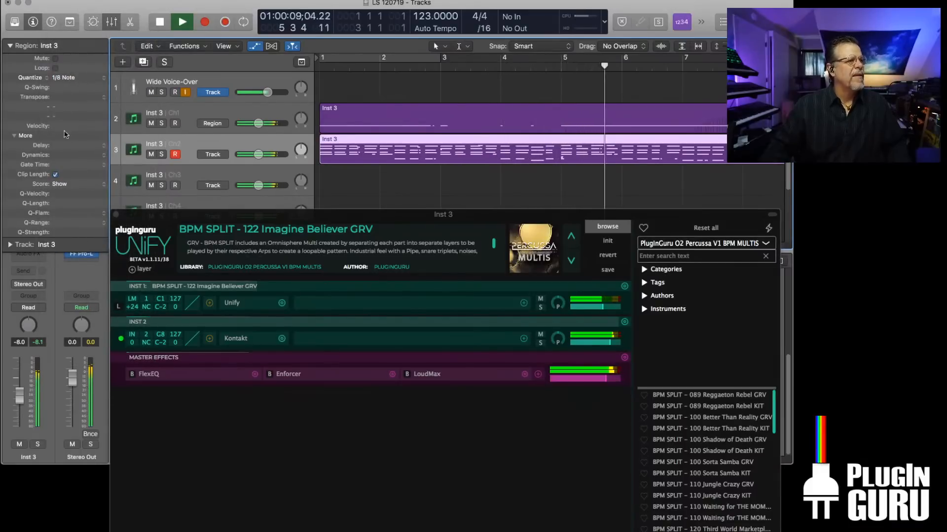
key(space)
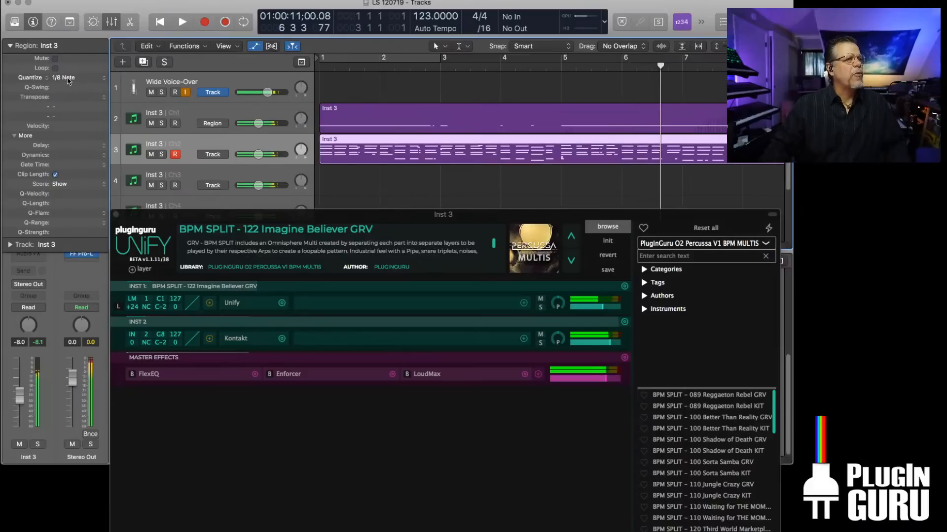
- Quantize the channel 2 region to 1/8 Triplet (1/12) and loop it, checking the result in playback
click(64, 78)
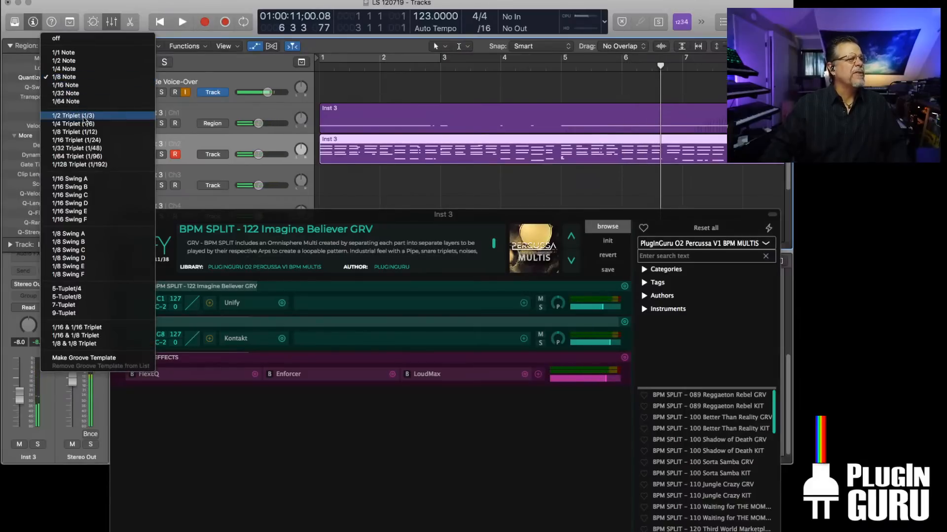
click(97, 133)
key(space)
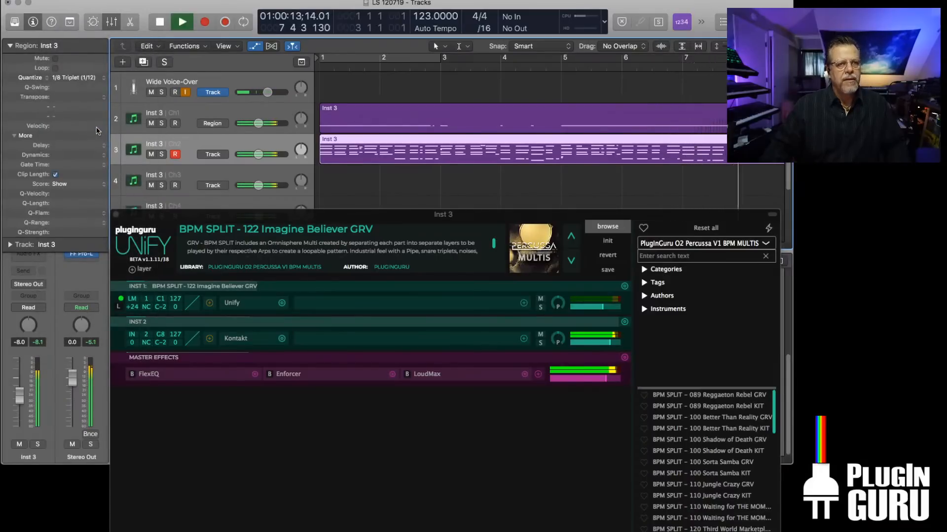
key(l)
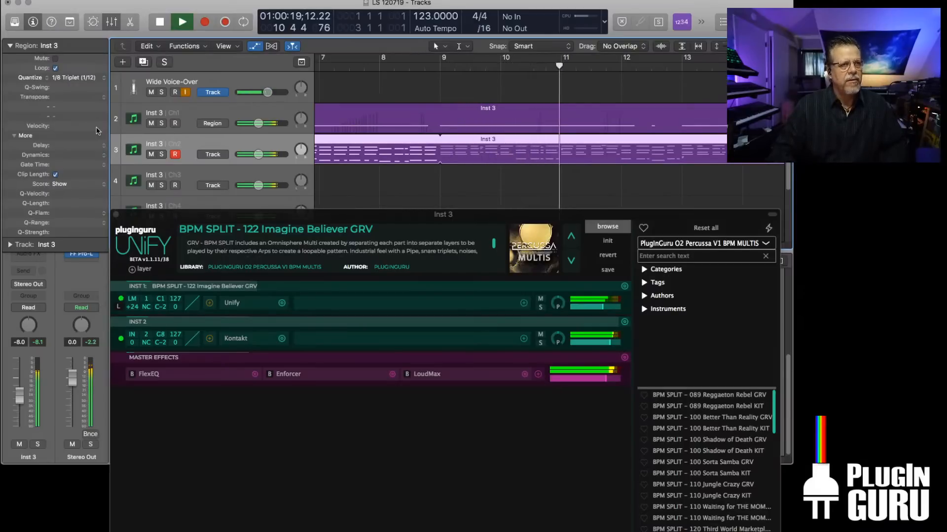
key(space)
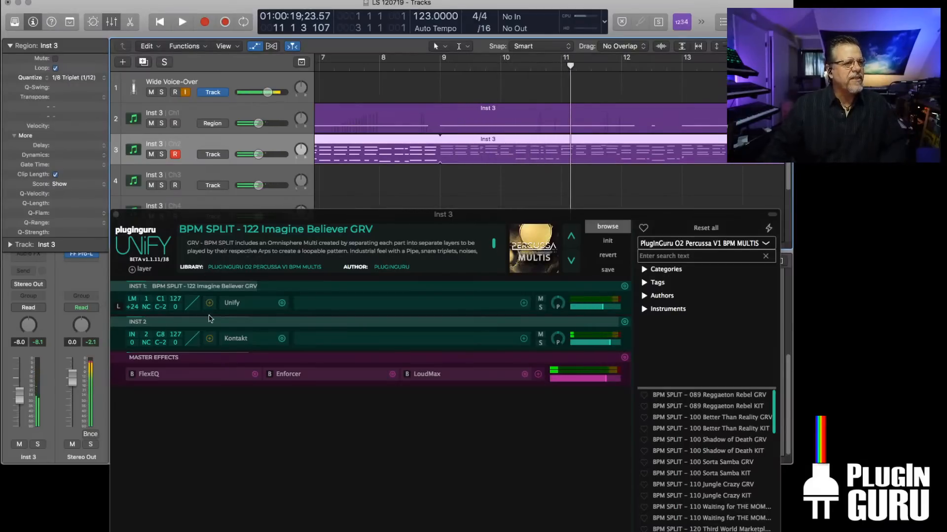
- Add the JitterBox MIDI effect to the INST 2 Kontakt layer, play the project to hear it and close its window
click(210, 340)
click(211, 340)
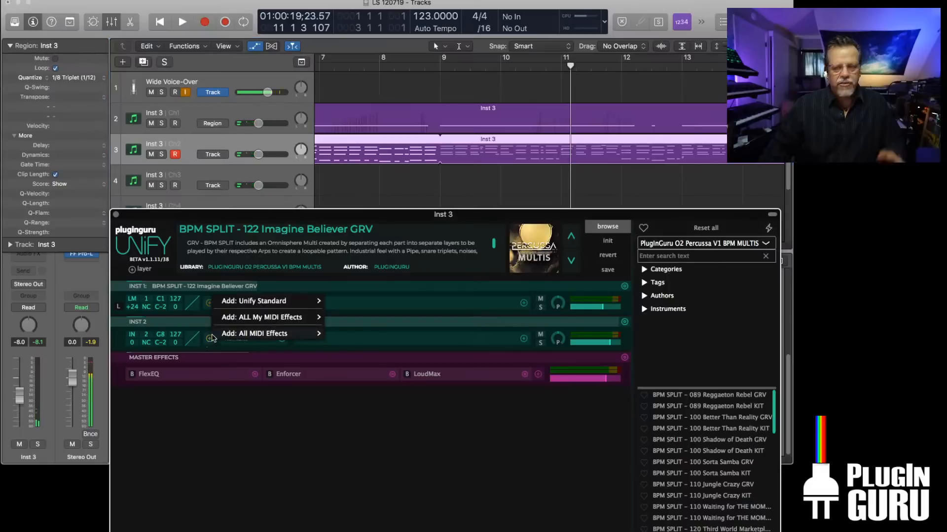
mouse_move(243, 298)
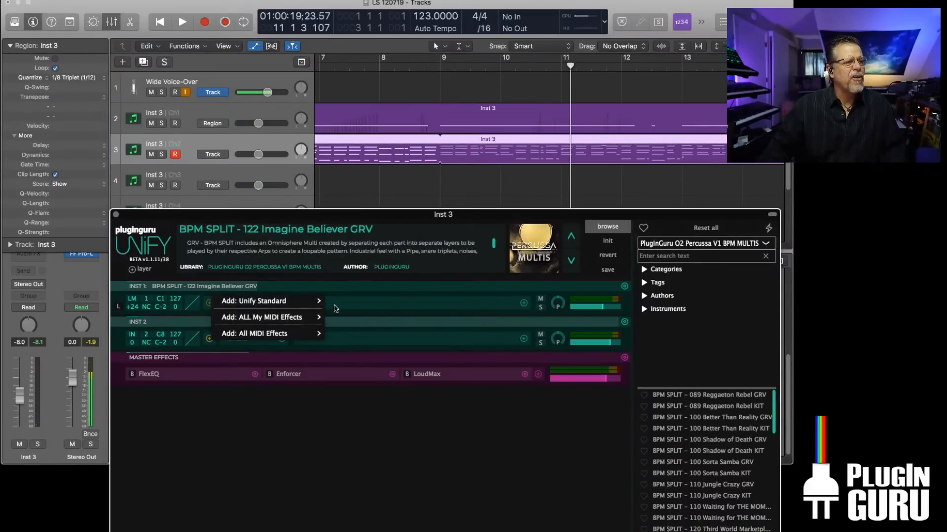
mouse_move(350, 292)
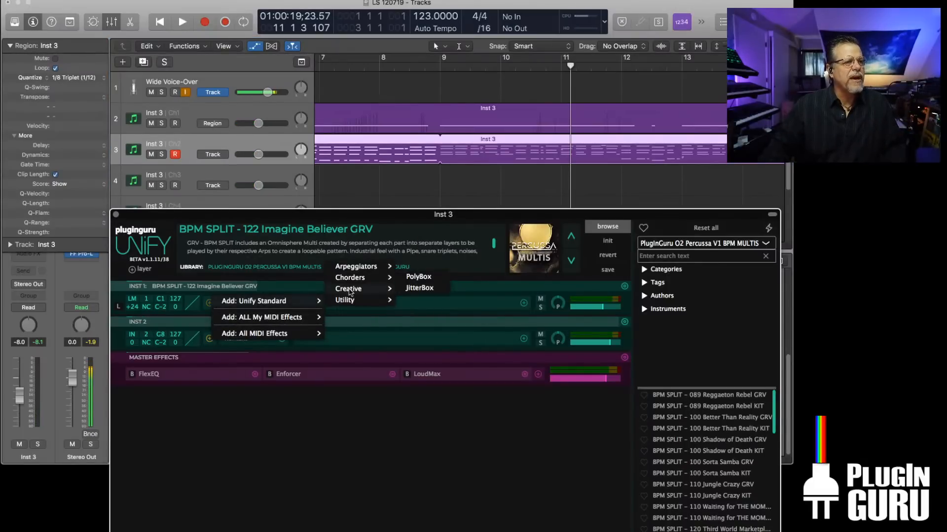
click(427, 290)
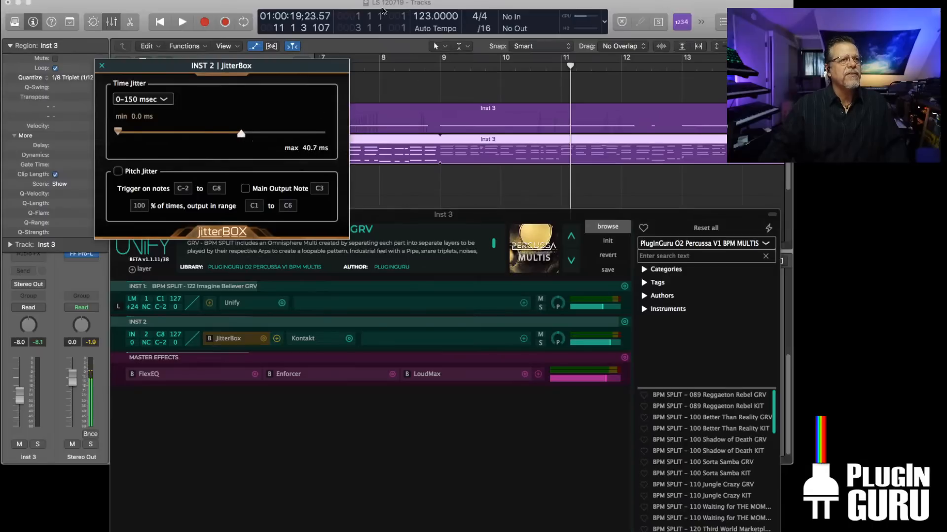
key(space)
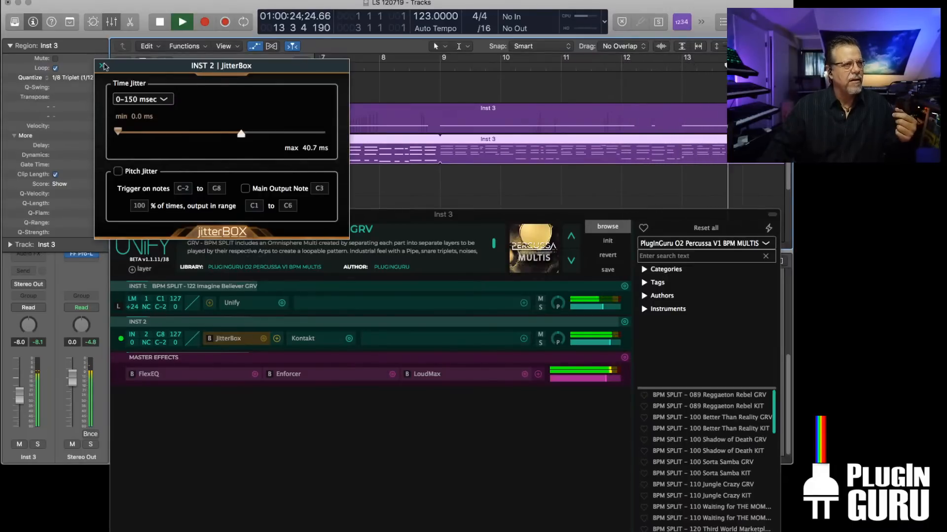
click(102, 66)
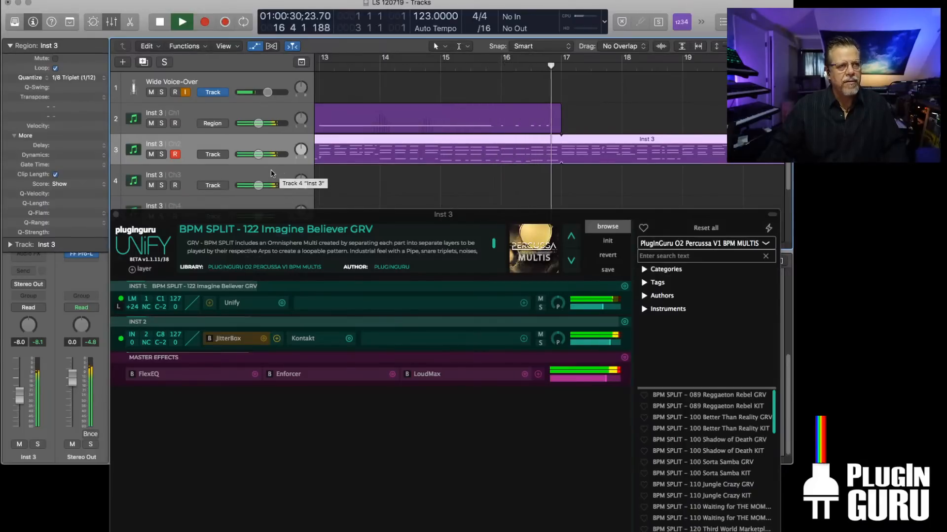
key(space)
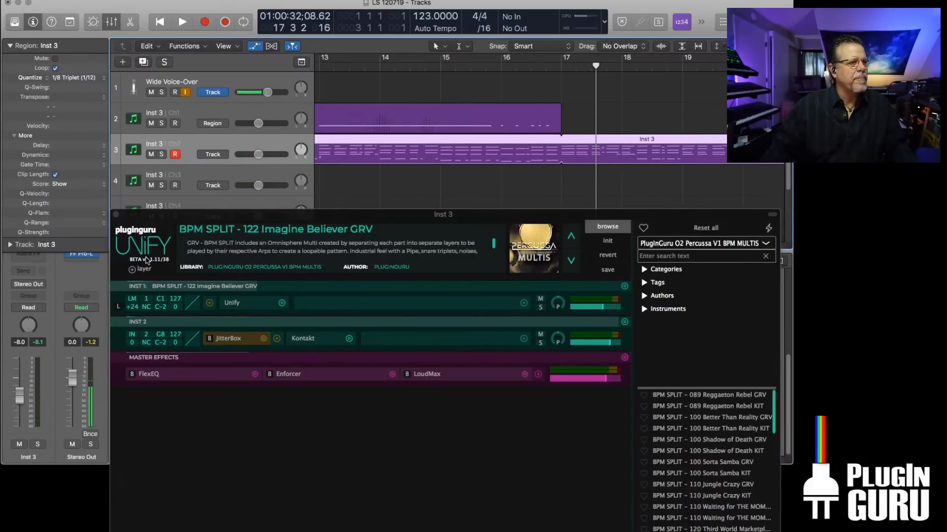
- Add the layers of PAD - Gliding Moods from the Unified - DCO-106 library to the current patch
scroll(700, 481, down, 5)
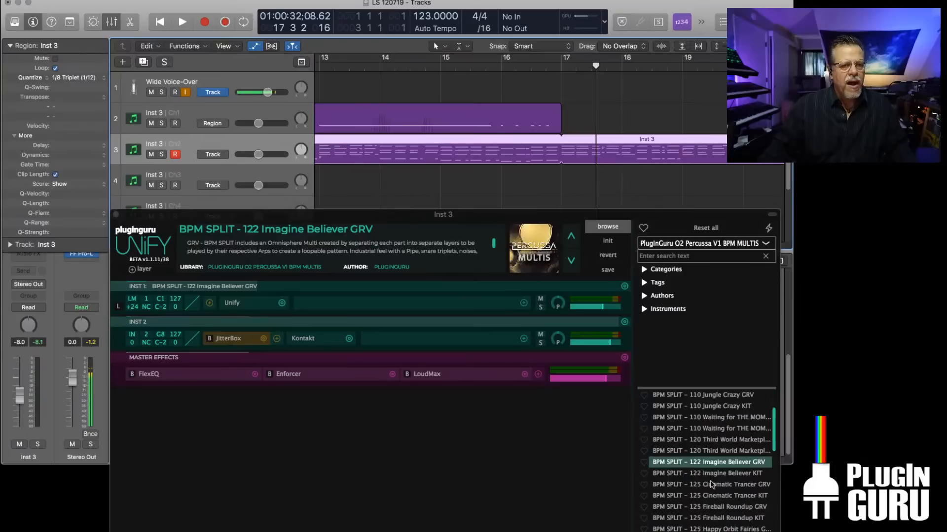
click(697, 243)
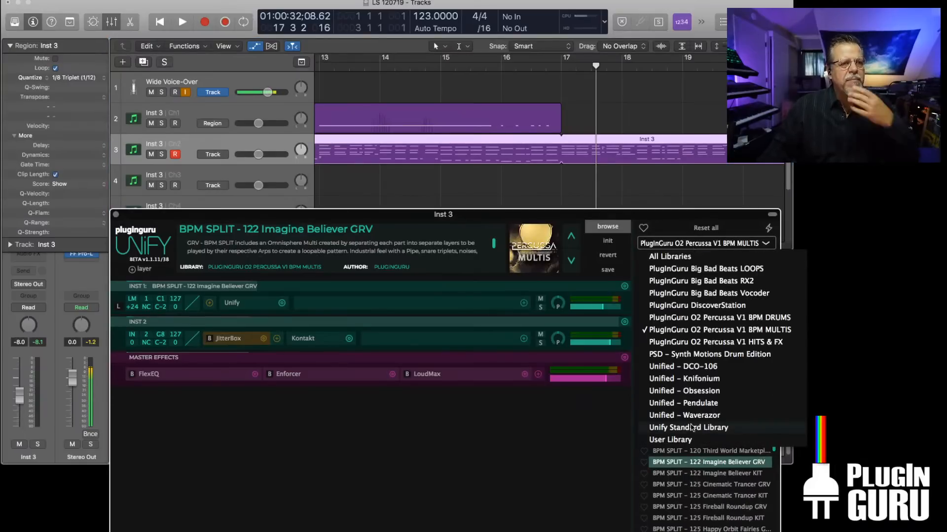
click(693, 366)
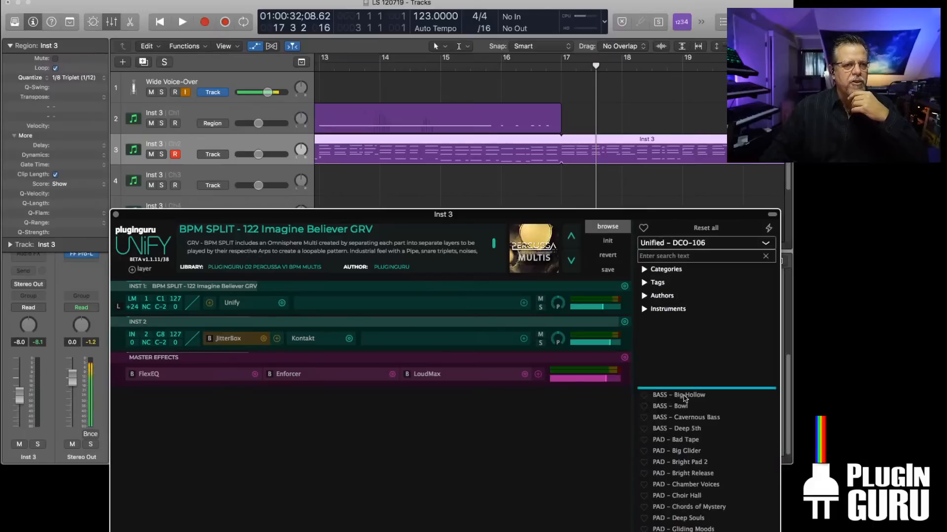
right_click(683, 529)
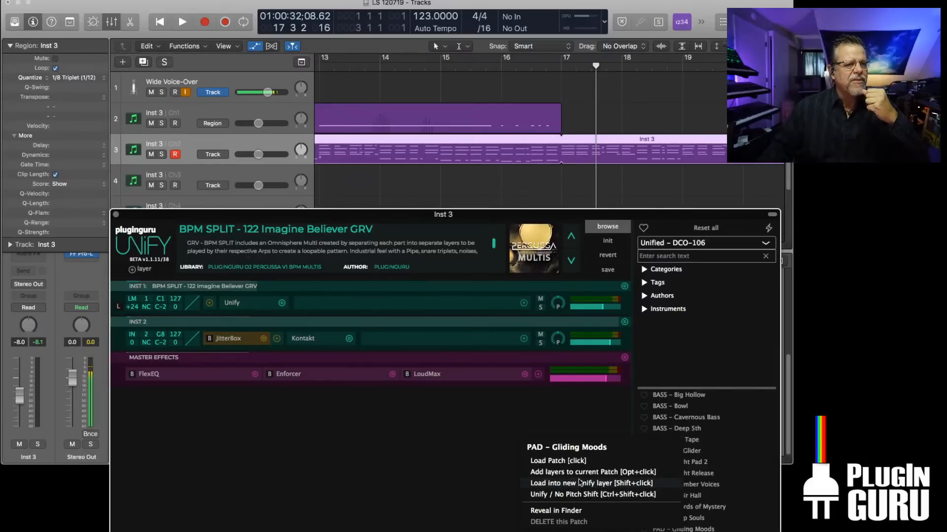
click(578, 475)
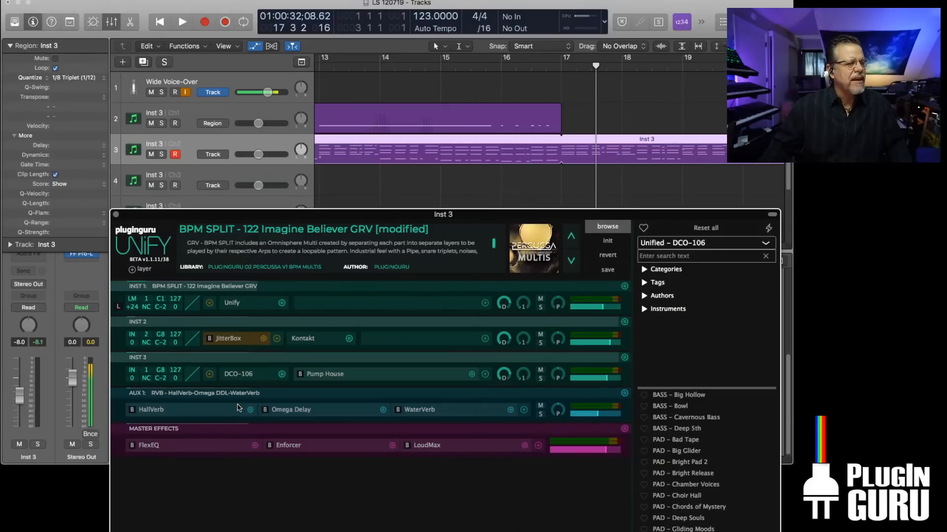
- Select the channel 3 Inst 3 track and set the INST 3 layer's MIDI input channel to 3
click(214, 174)
click(145, 370)
click(146, 370)
click(197, 211)
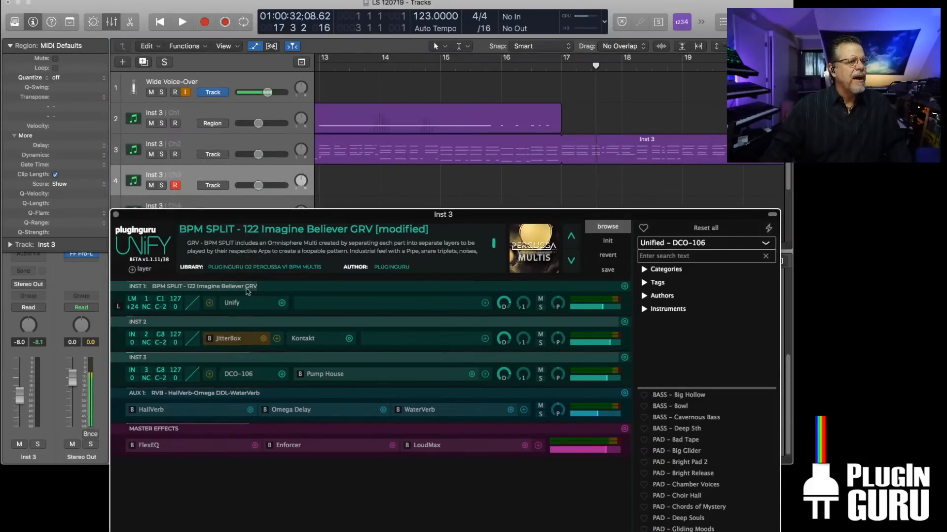
- Open the INST 3 DCO-106 synth and audition its factory presets from A11 Brass through A14 Flutes
double_click(242, 376)
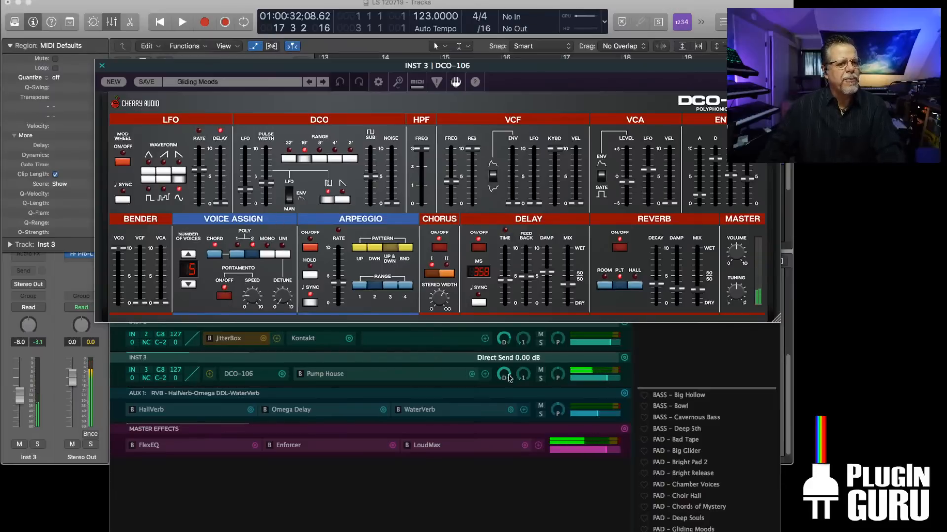
click(196, 81)
click(177, 176)
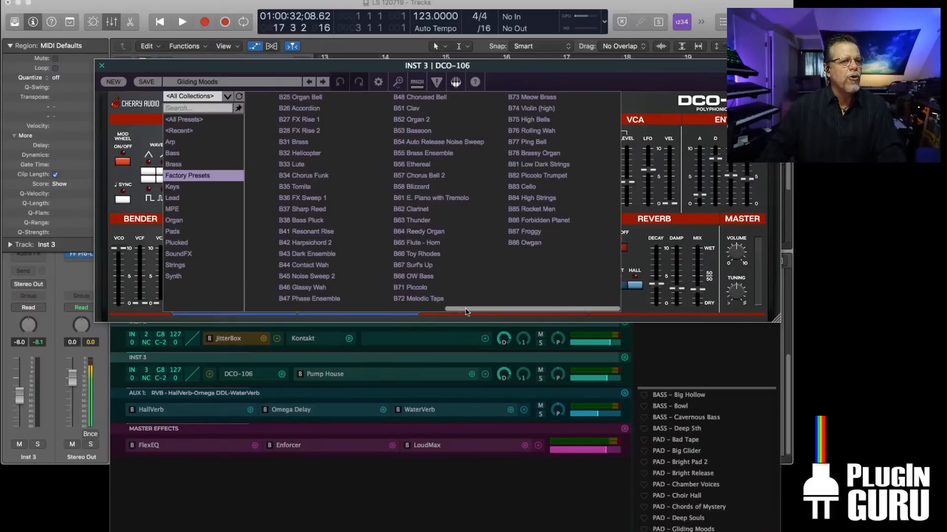
drag(455, 311, 257, 311)
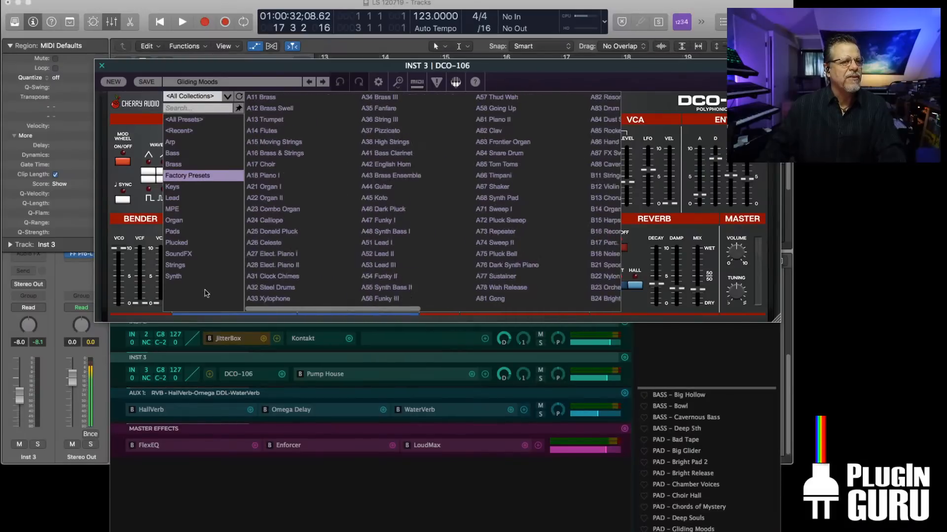
double_click(269, 99)
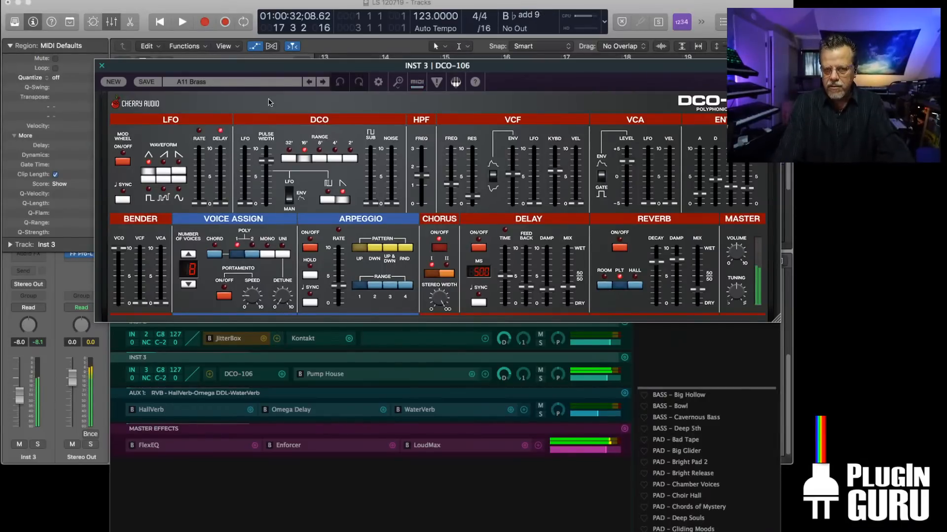
click(323, 82)
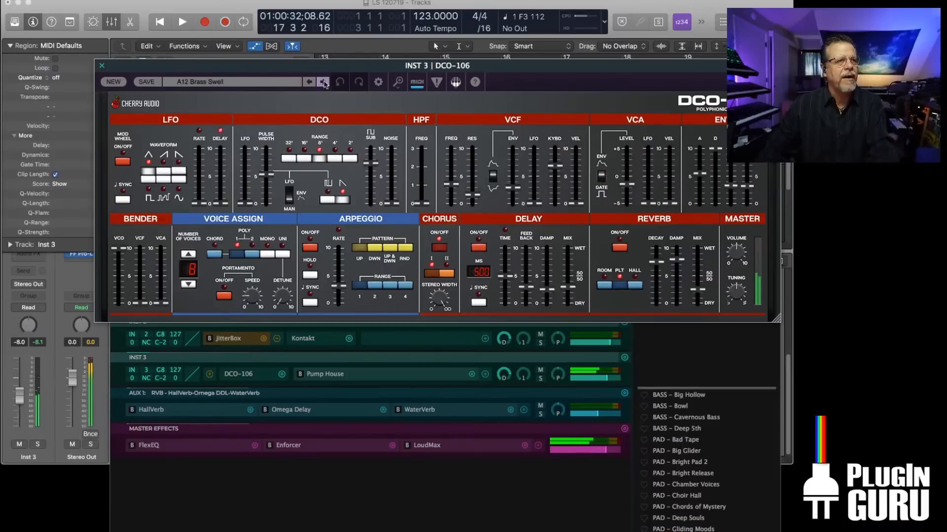
click(322, 82)
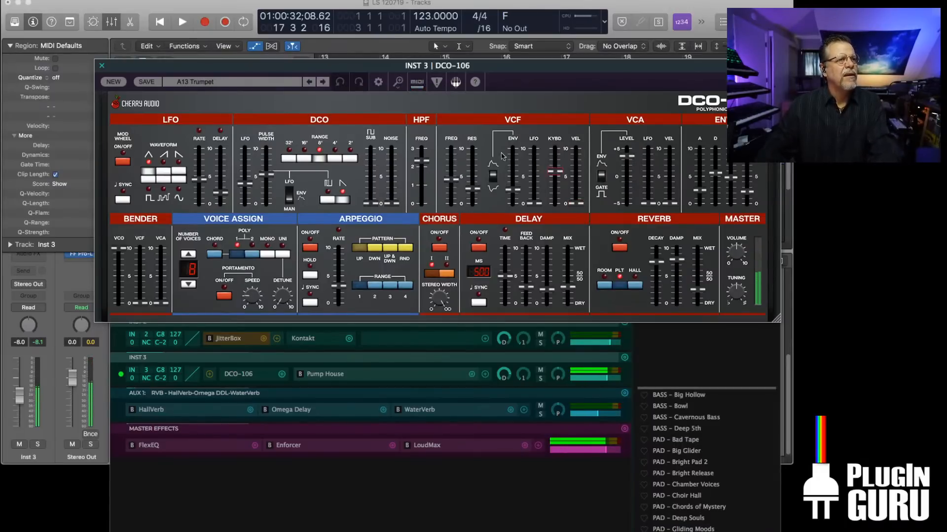
click(324, 83)
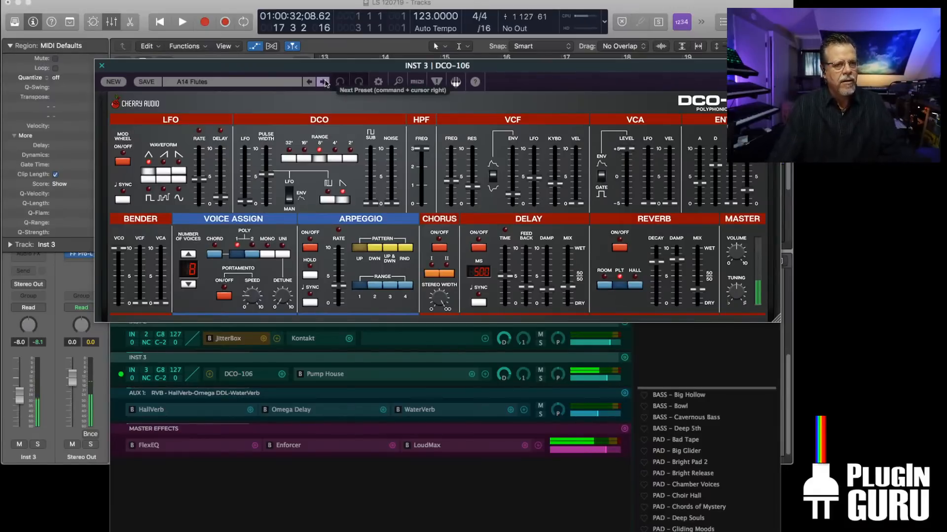
- Load the A15 Moving Strings preset in DCO-106, adjust its envelope and close the synth window
click(502, 514)
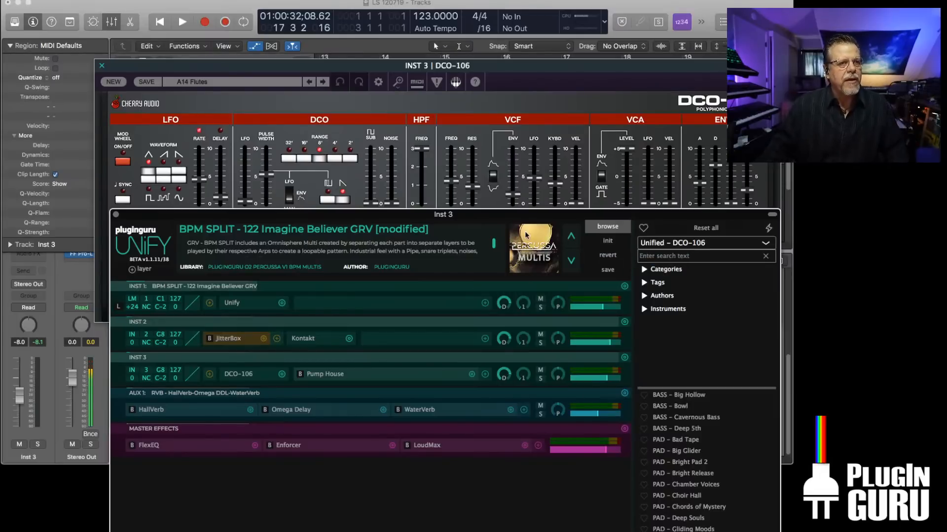
drag(537, 219, 561, 244)
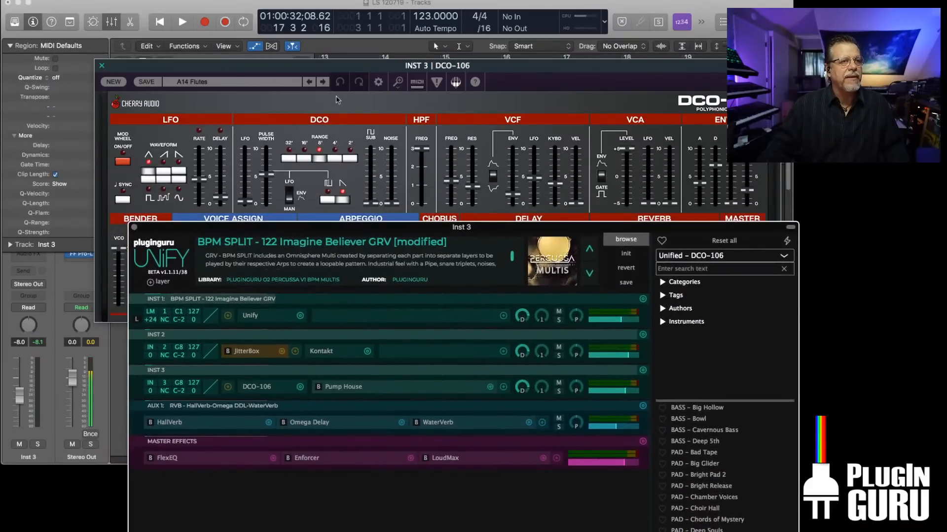
click(521, 71)
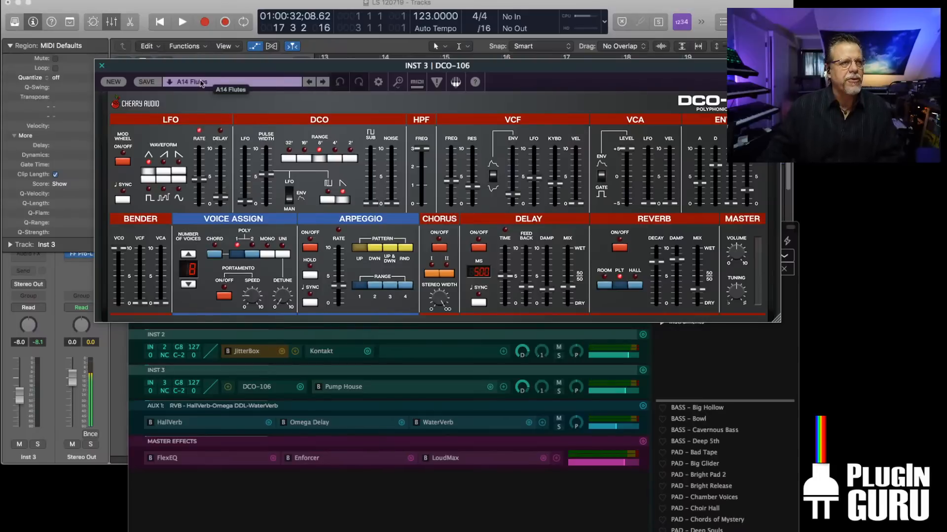
click(323, 82)
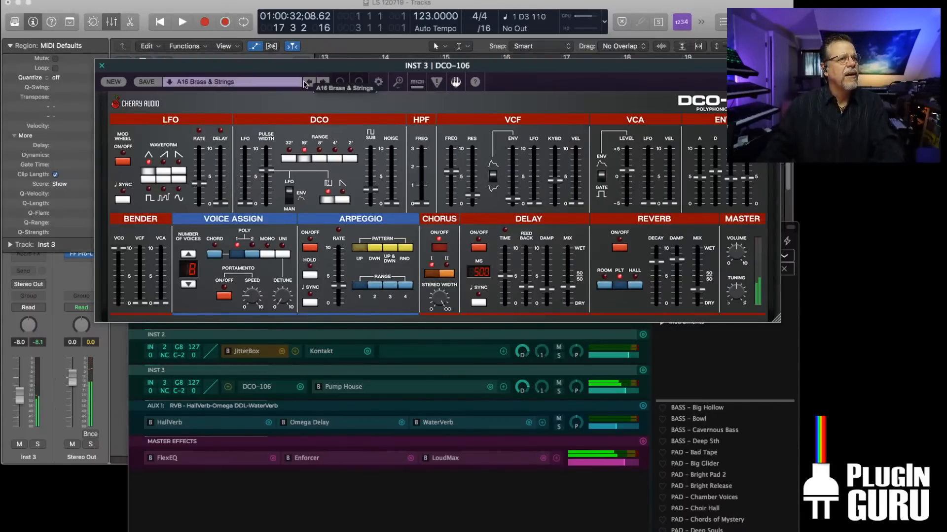
drag(703, 191, 702, 197)
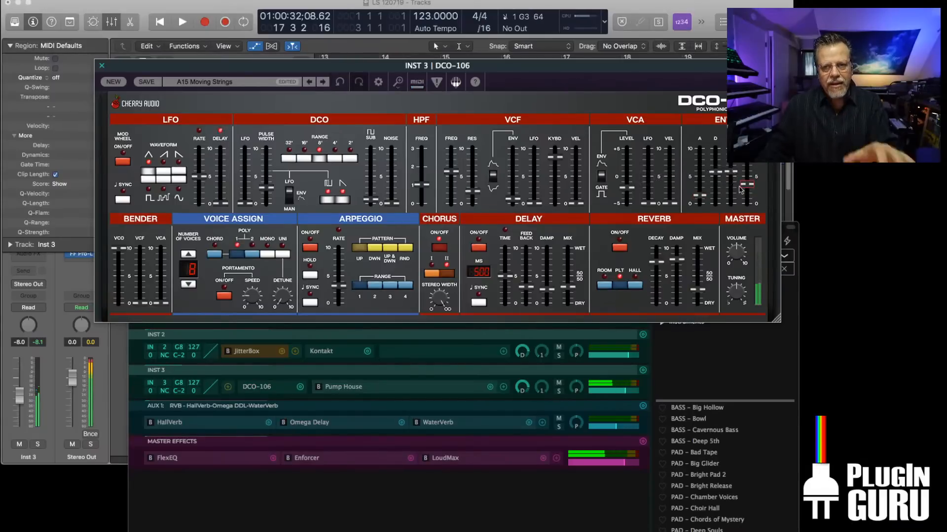
click(101, 66)
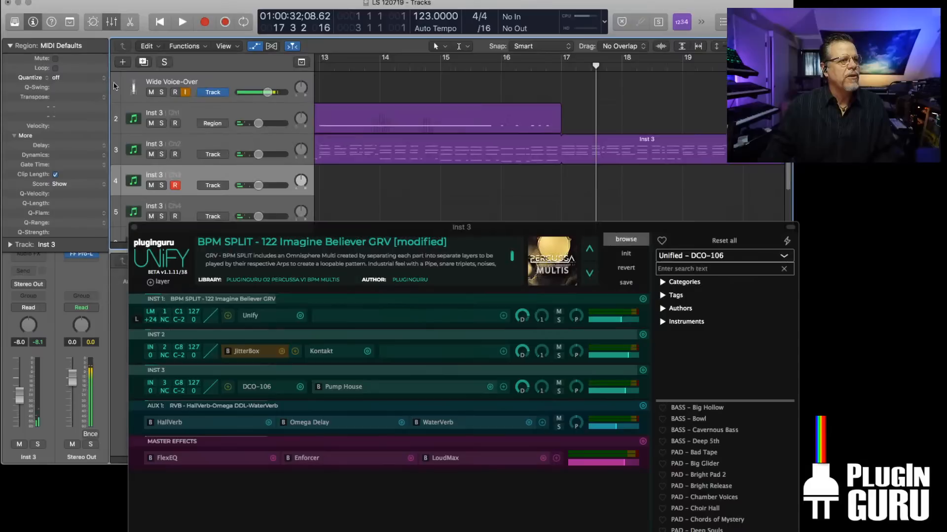
- Set the INST 3 layer's MIDI input channel to 2 and lower the INST 2 level while playing the channel 2 track from the start
click(165, 384)
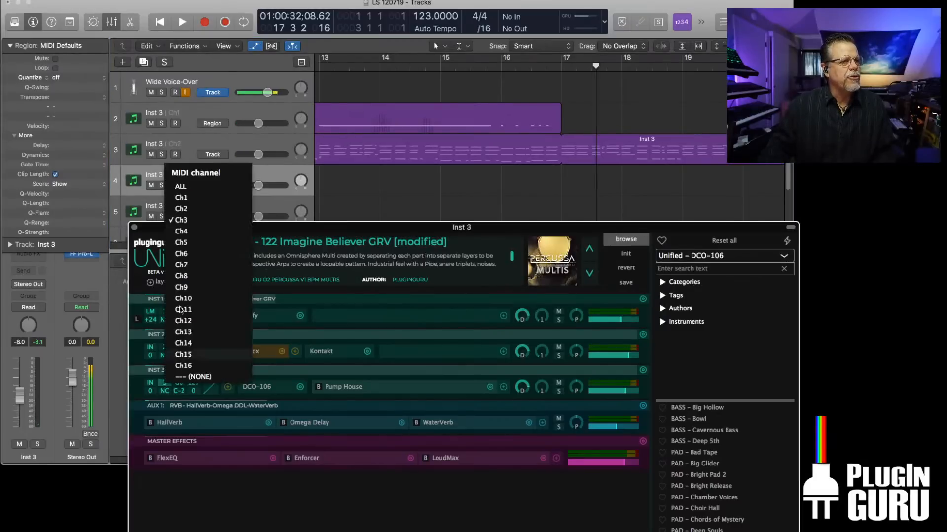
click(183, 211)
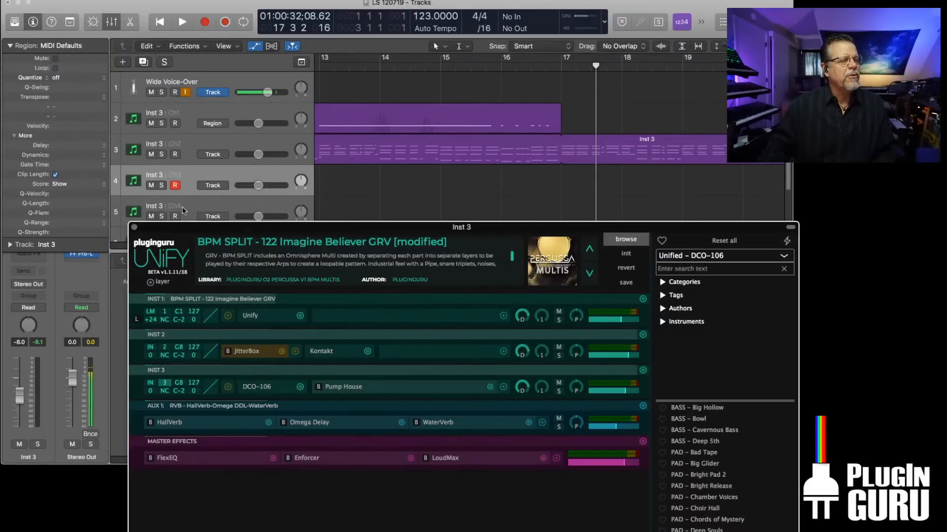
click(268, 141)
key(Return)
key(space)
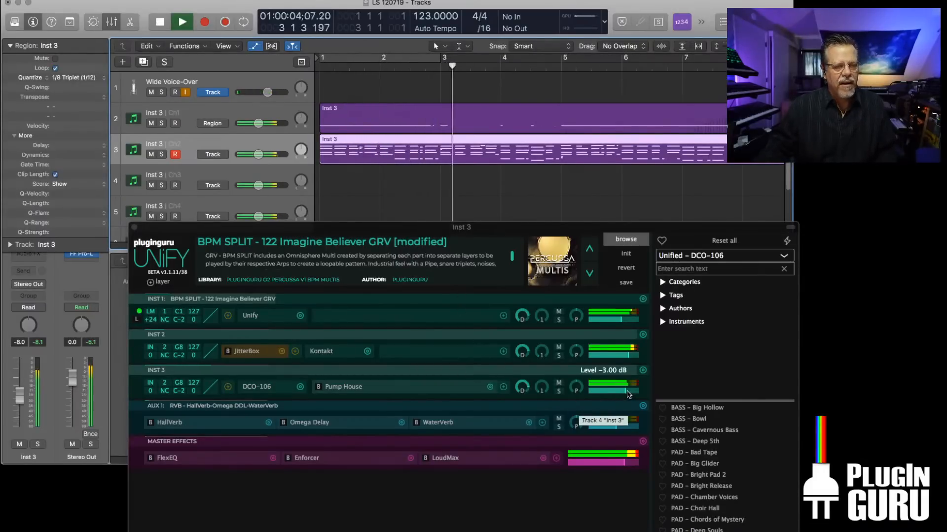
drag(620, 355, 623, 355)
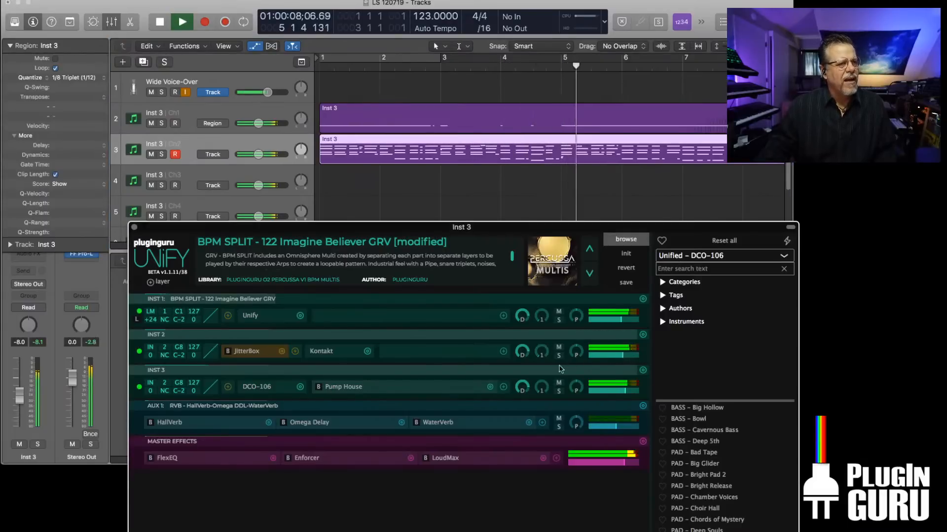
- Open the INST 2 Kontakt Ukulele for editing, stop playback at the project start and set the cycle range to bars 1 to 9
click(320, 352)
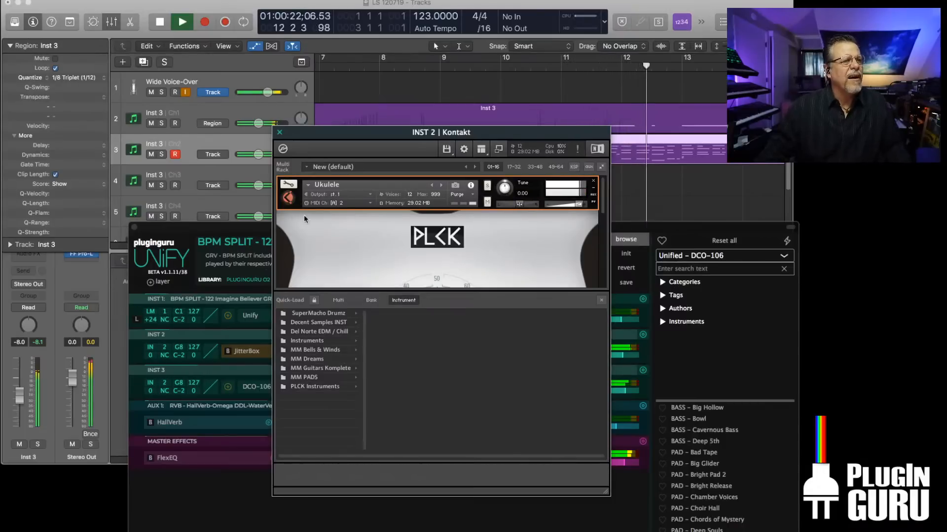
click(288, 184)
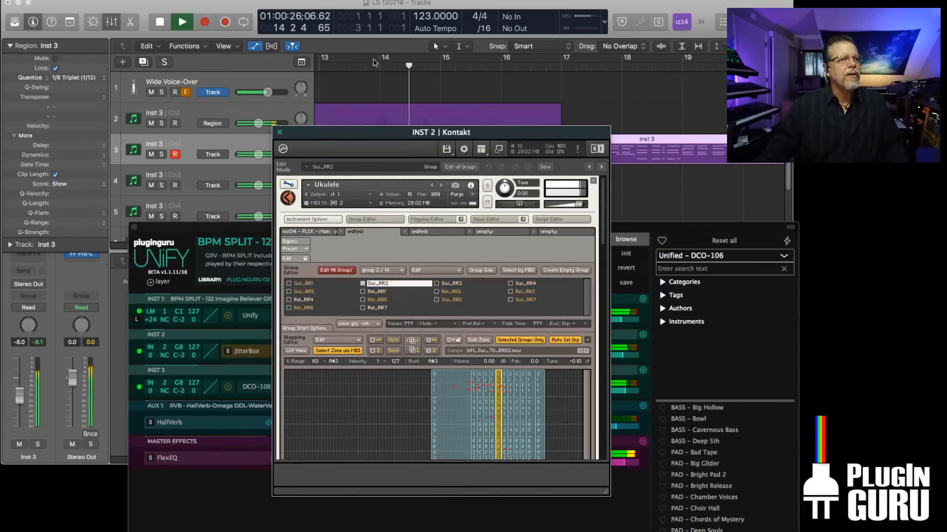
key(space)
key(Return)
click(370, 60)
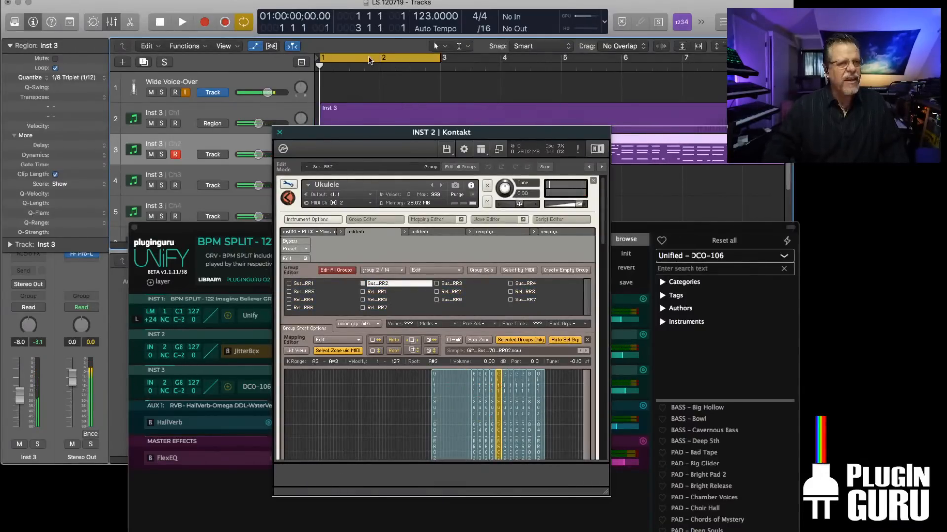
drag(437, 58, 677, 59)
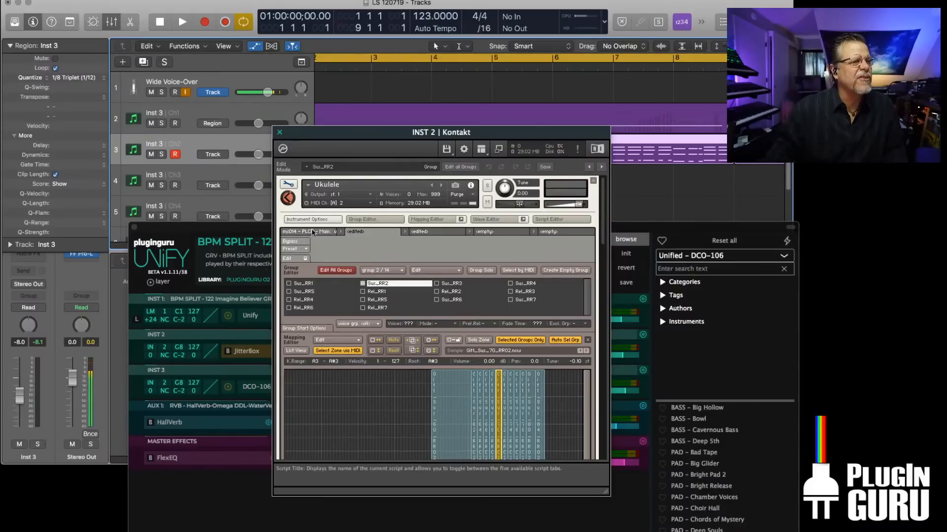
- Check the Ukulele's Instrument Options and show only its Group Editor, hiding the mapping, wave and script editors
click(373, 219)
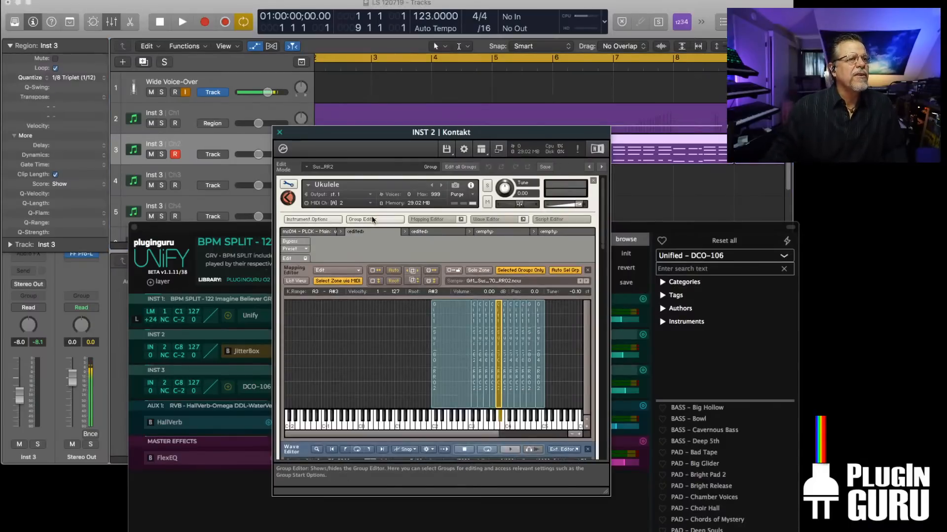
click(309, 220)
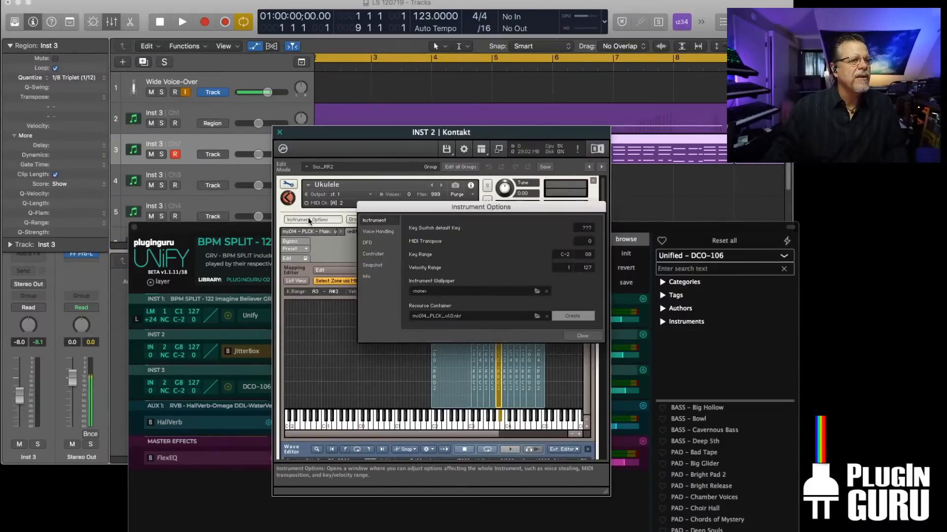
click(583, 338)
click(367, 218)
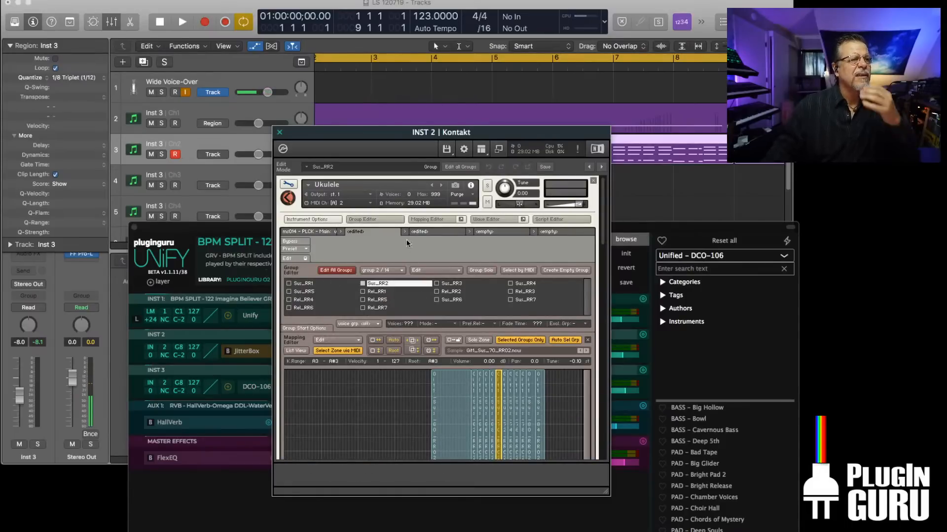
click(427, 219)
click(478, 220)
click(549, 219)
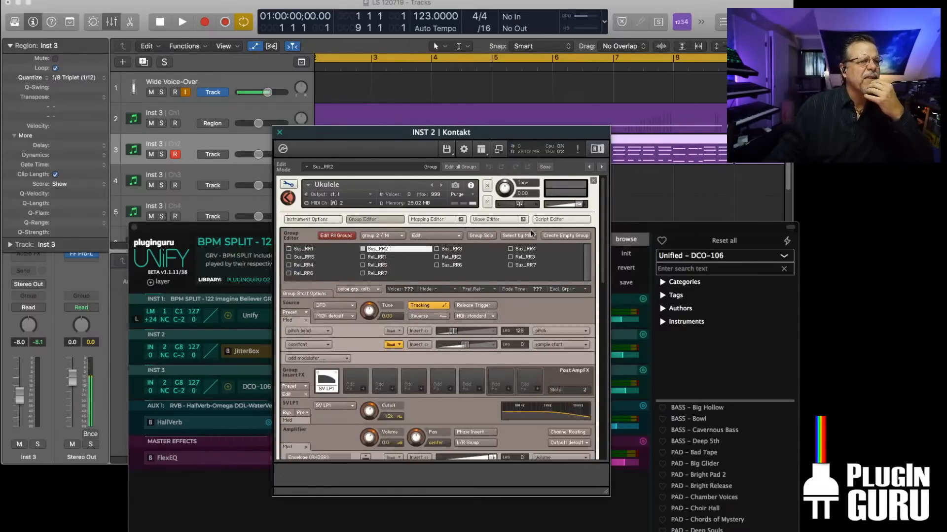
- Try changing the source tuning of the Ukulele groups, reset it to 0.00 and close the Kontakt window
mouse_move(371, 318)
mouse_down()
mouse_move(377, 283)
mouse_move(363, 335)
mouse_up()
super+click(366, 316)
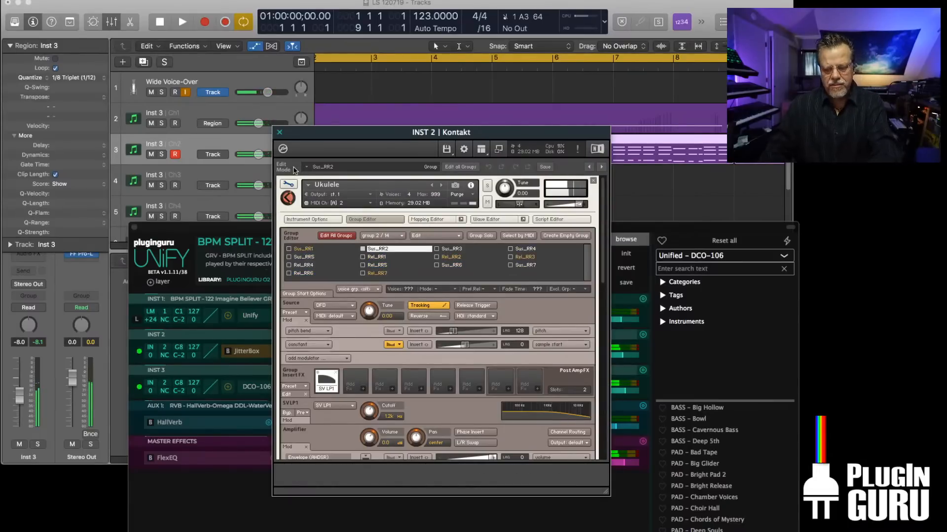
click(279, 133)
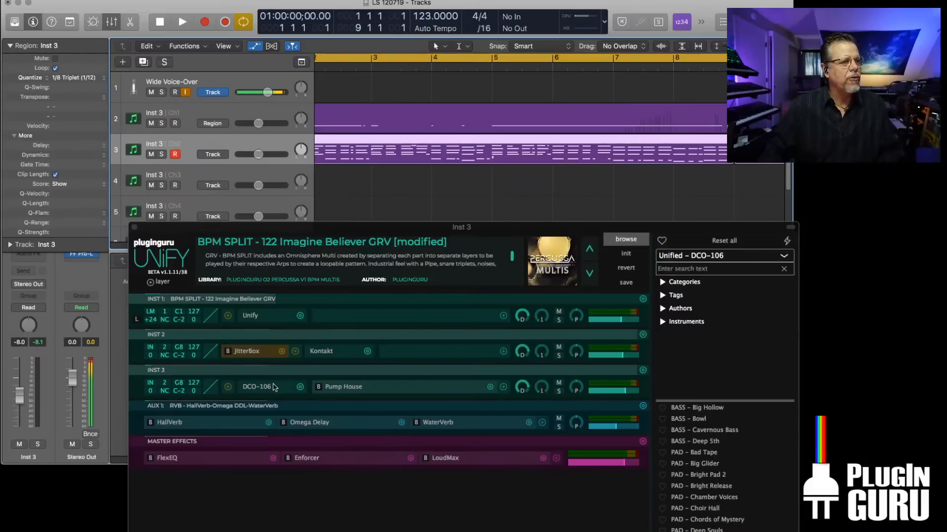
- Swap the INST 2 layer's Kontakt for Ample Guitar M II Lite from the favorite instruments and close its window
click(366, 352)
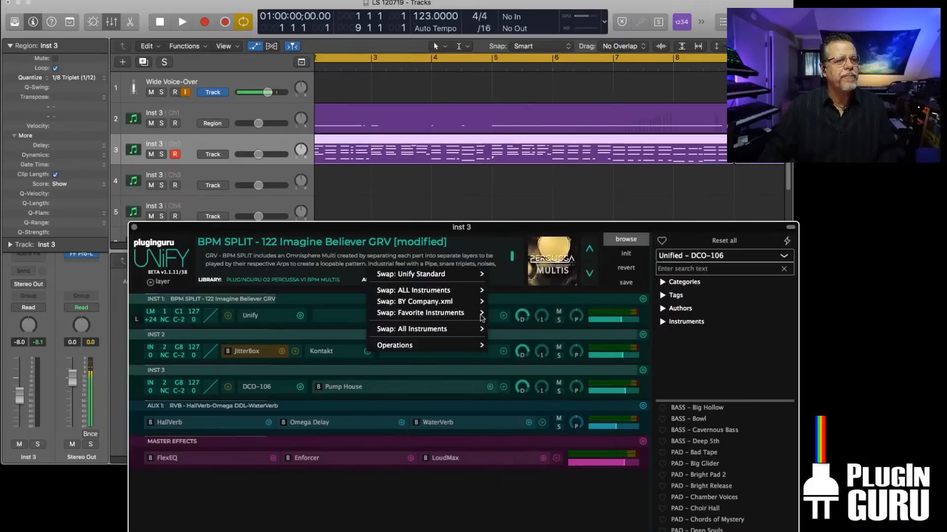
mouse_move(454, 302)
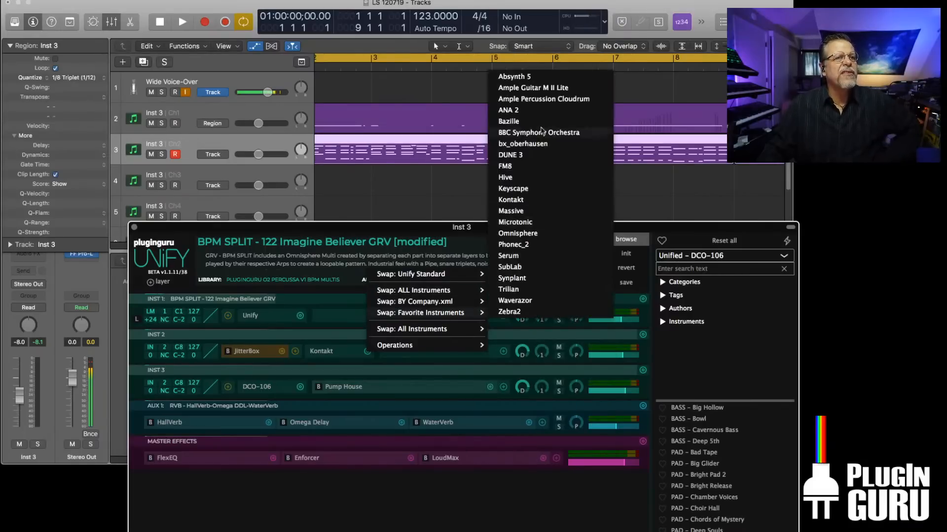
click(527, 88)
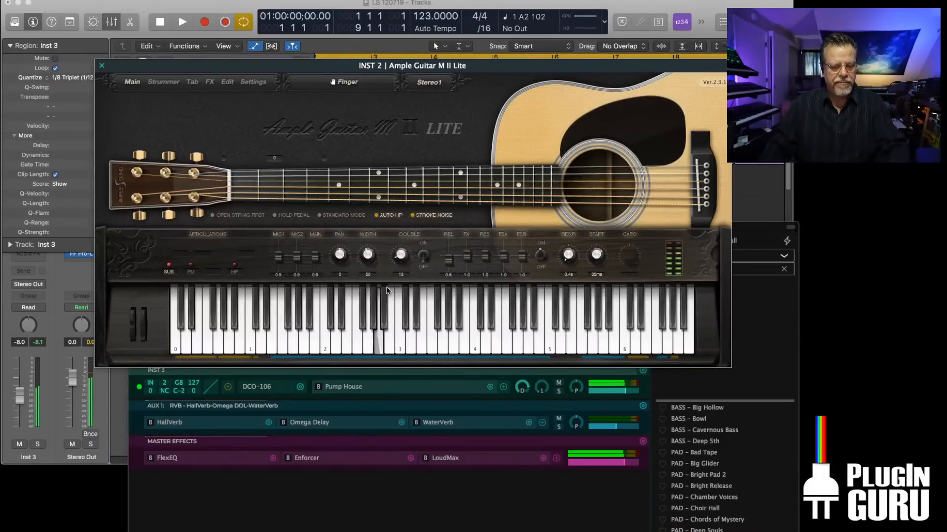
click(101, 65)
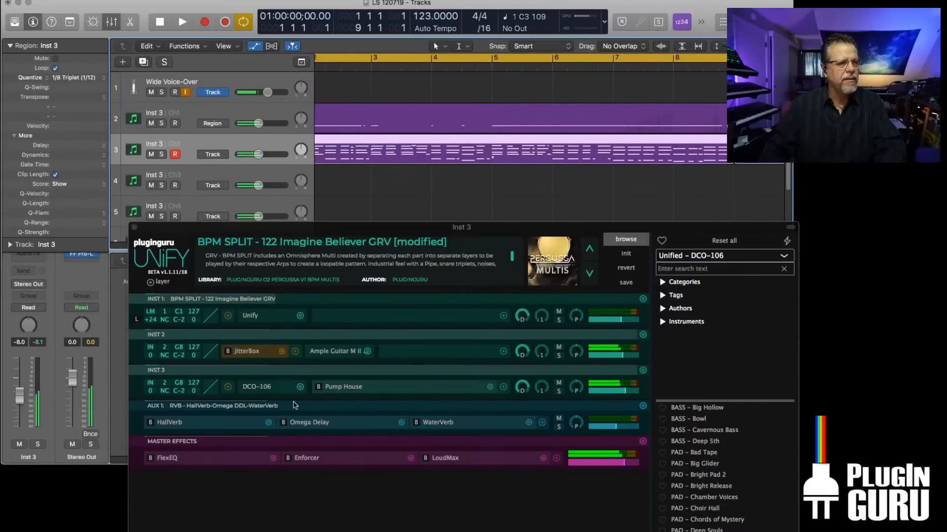
- Check the INST 3 DCO-106 window while sounding notes, close it and start cycled playback of the project
click(258, 388)
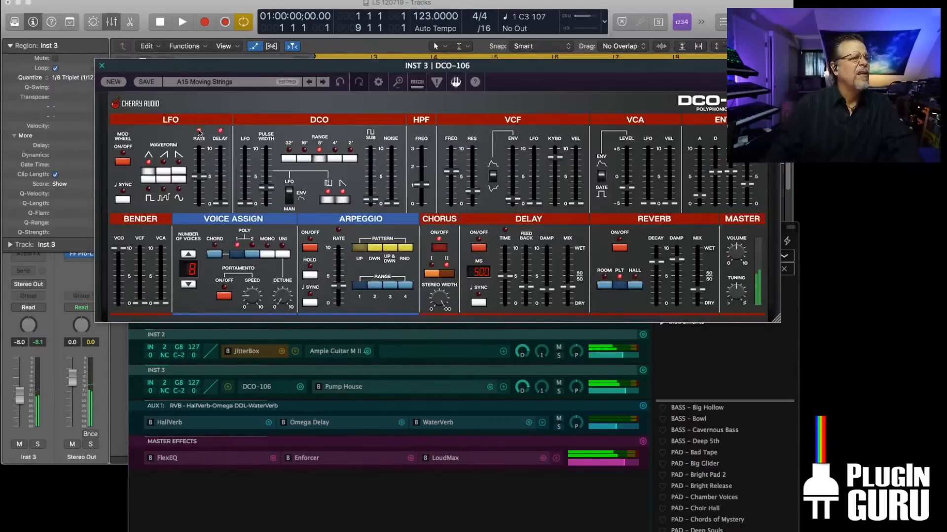
mouse_move(735, 292)
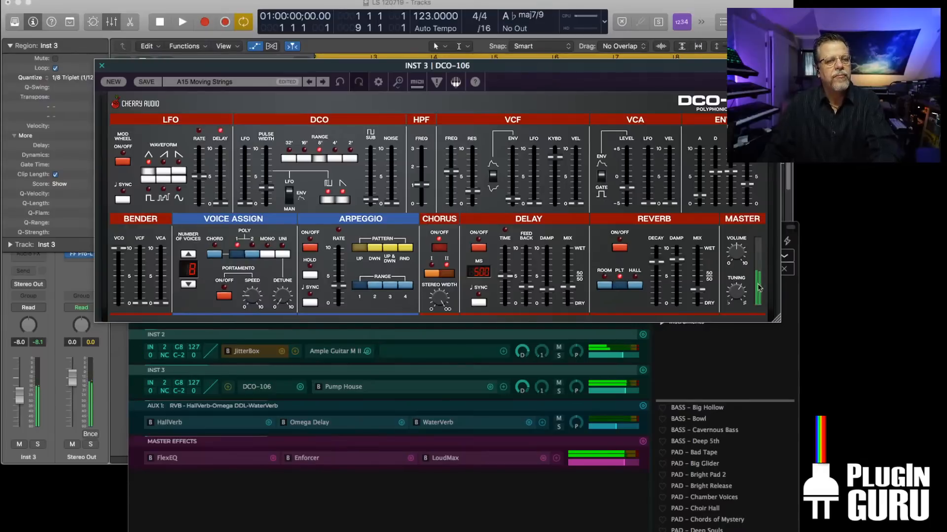
click(102, 65)
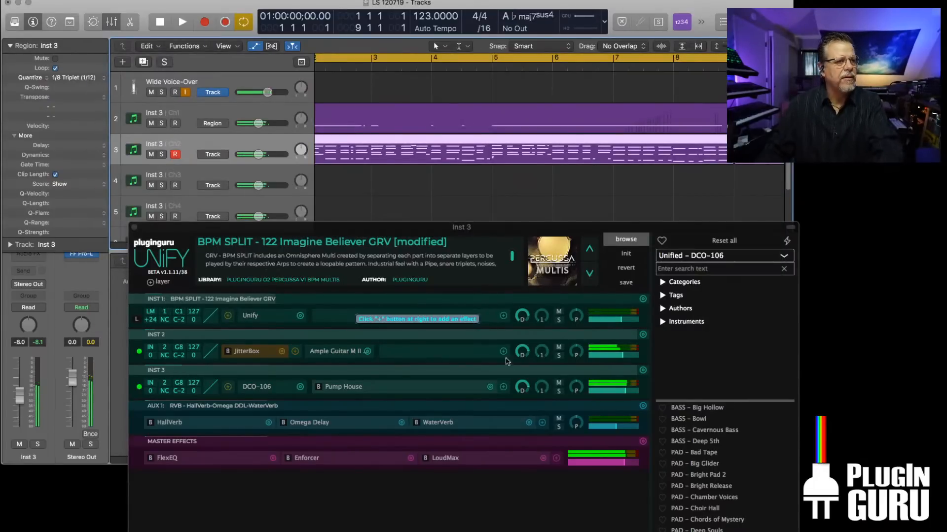
click(424, 199)
key(space)
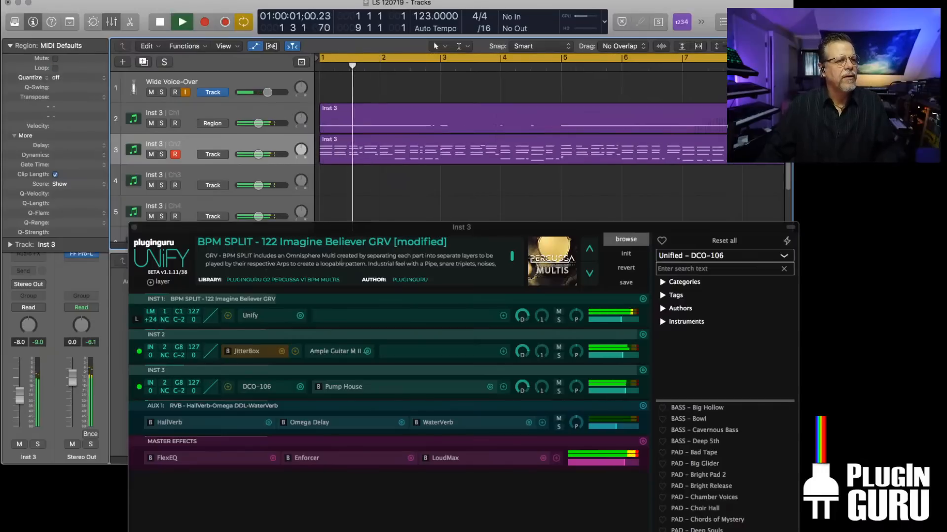
- Stop playback, swap the INST 2 guitar for Kontakt from the favorite instruments and load Mandolin.nki from PLCK Instruments into it
key(space)
click(367, 351)
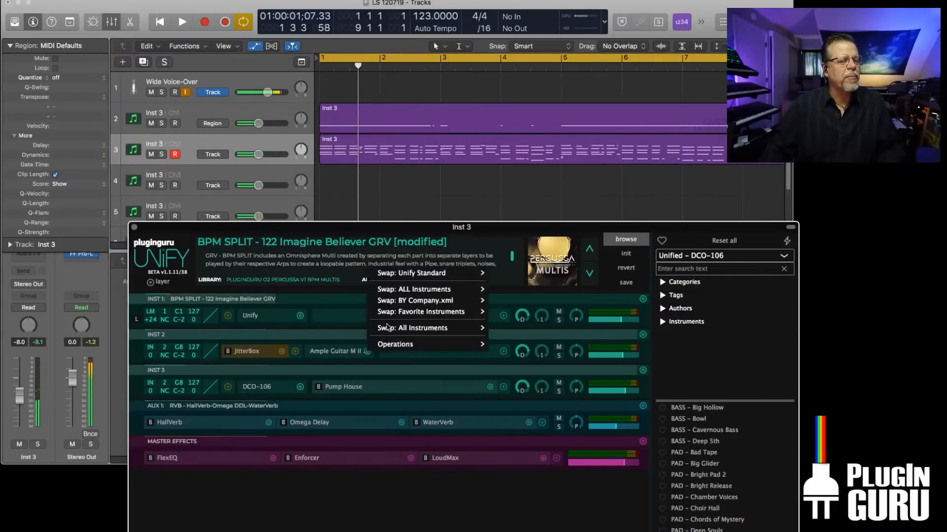
mouse_move(392, 326)
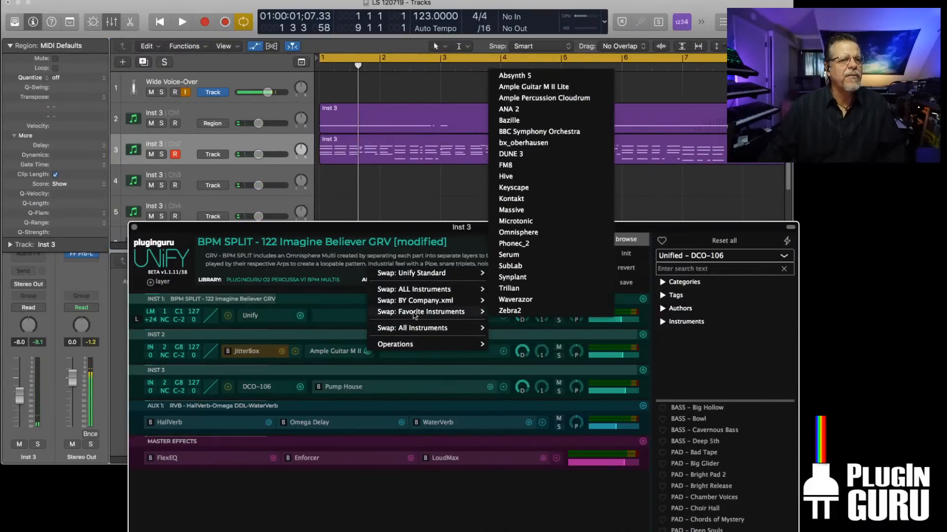
click(514, 199)
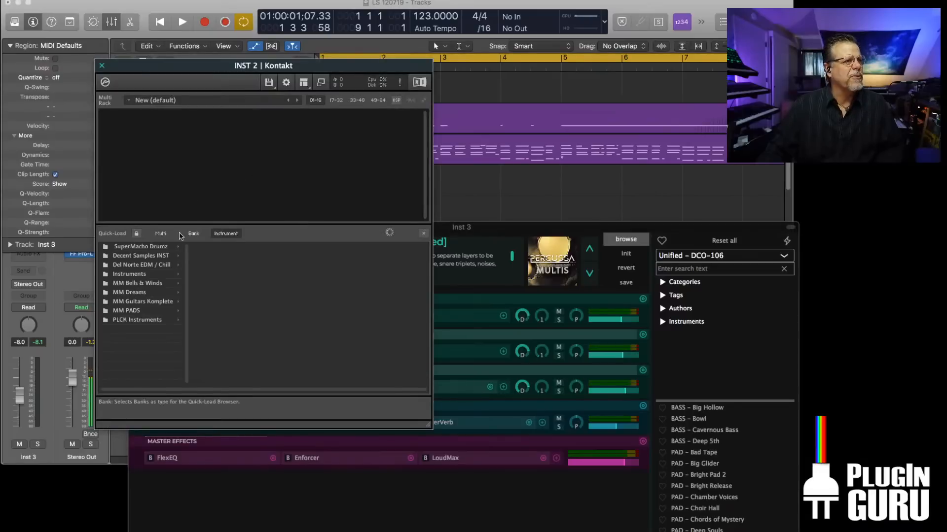
click(134, 321)
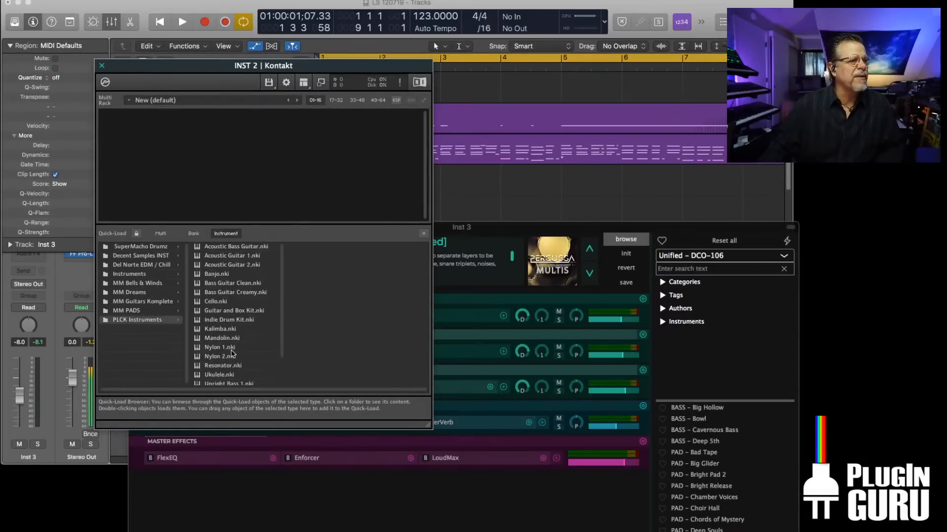
drag(216, 340, 279, 172)
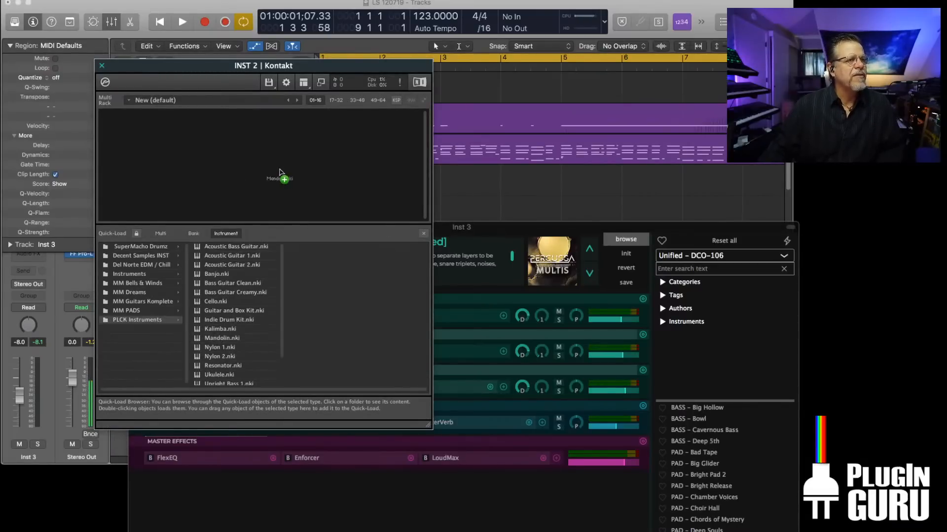
click(102, 66)
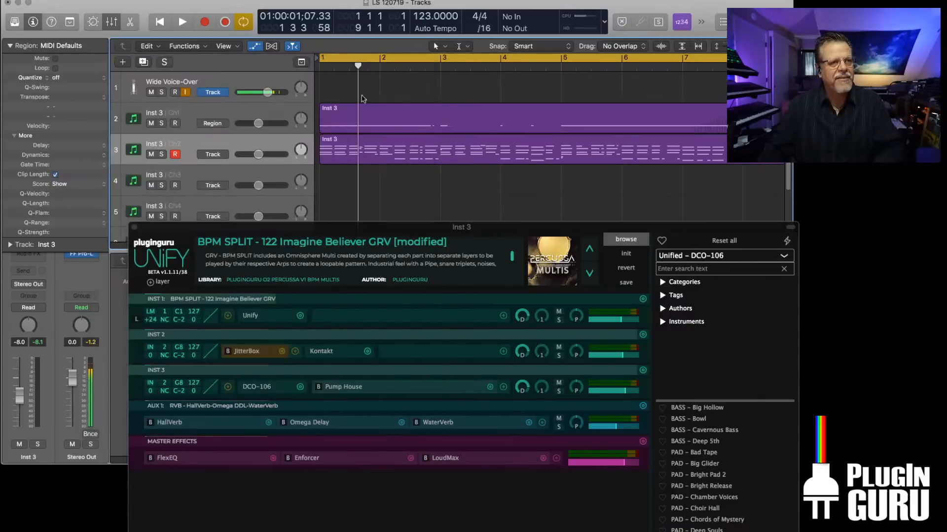
- Select the Ch1 region, try playback briefly and set the INST 2 Mandolin's MIDI input to Port A, channel 2
click(368, 120)
key(space)
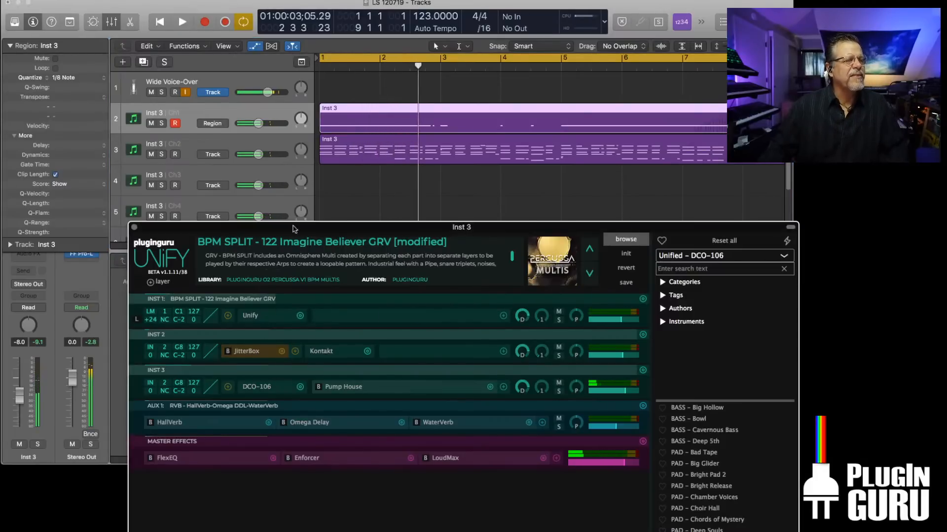
click(323, 351)
click(162, 137)
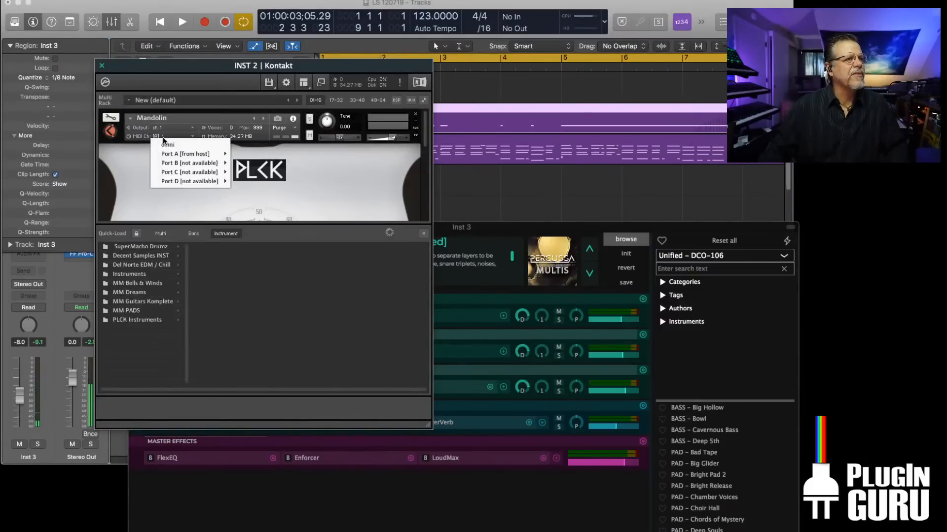
click(242, 163)
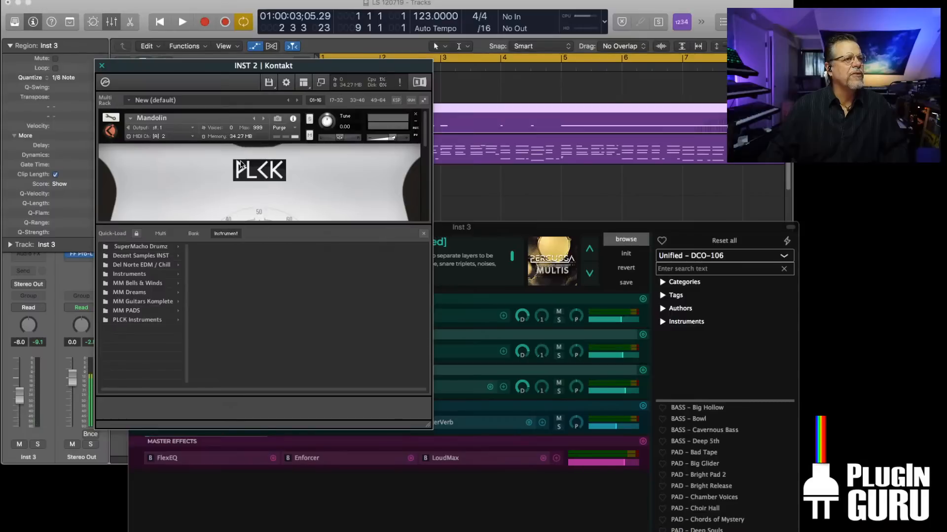
- Raise the Mandolin's volume in Kontakt during playback, close its window and fine-tune the INST 3 layer's level
key(space)
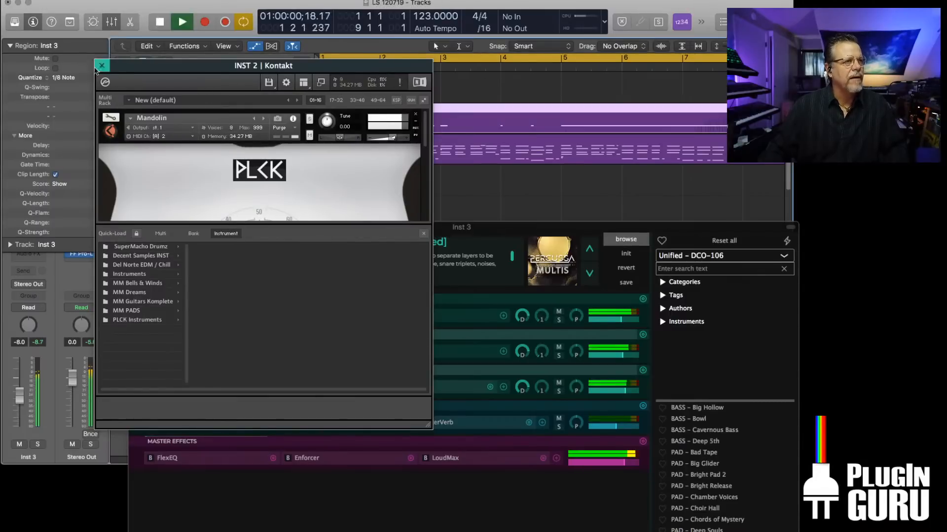
drag(393, 138, 403, 141)
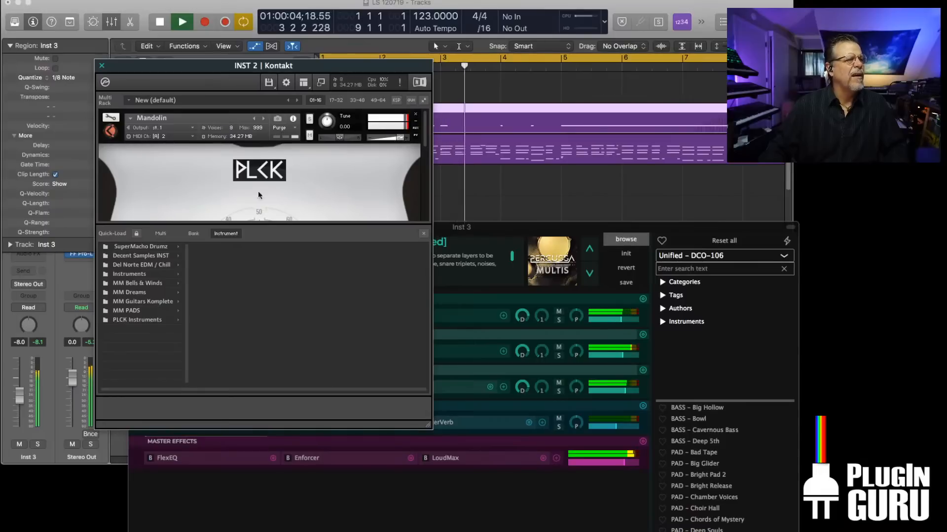
click(101, 65)
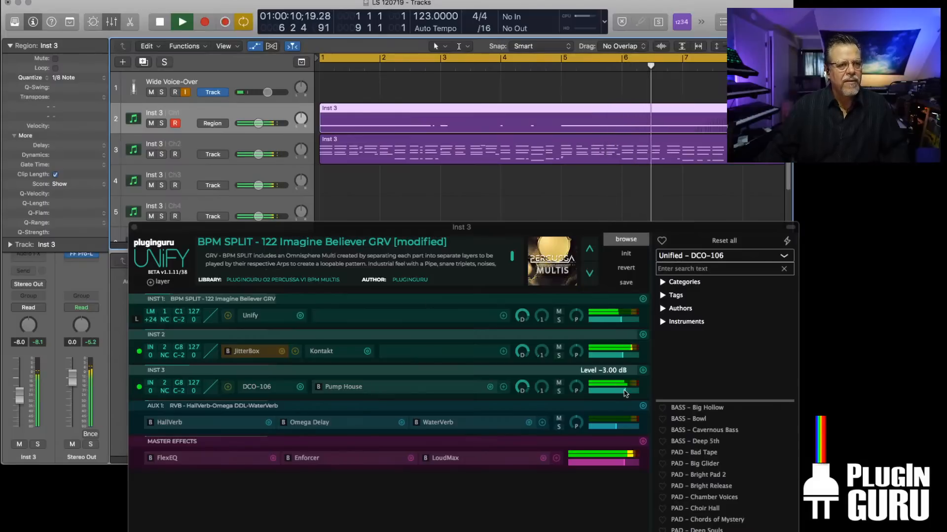
drag(624, 390, 623, 392)
- Stop playback and add the layers of the BASS - Deep 5th patch to the current patch
key(space)
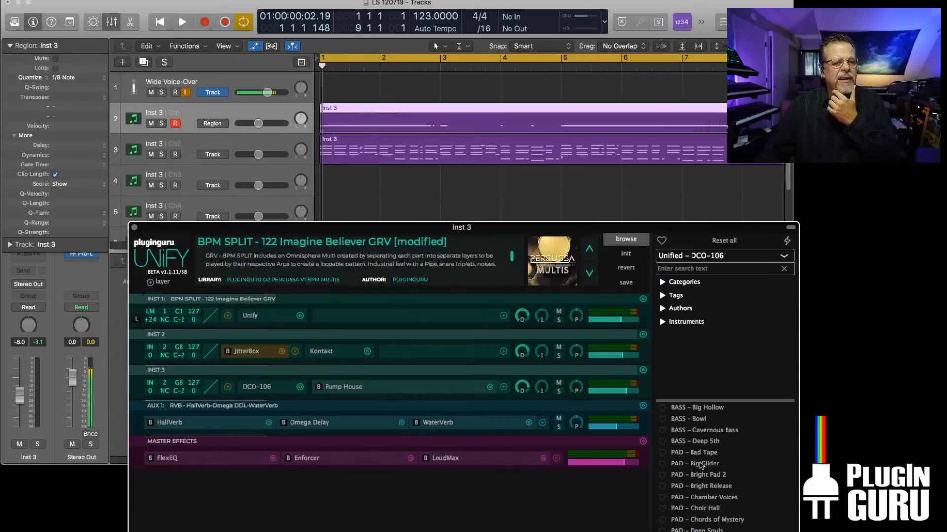
right_click(699, 446)
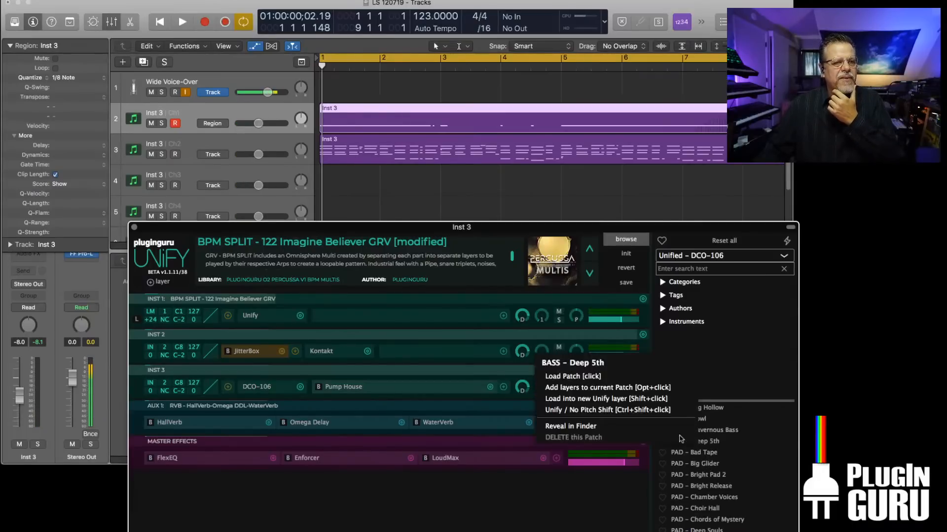
click(597, 389)
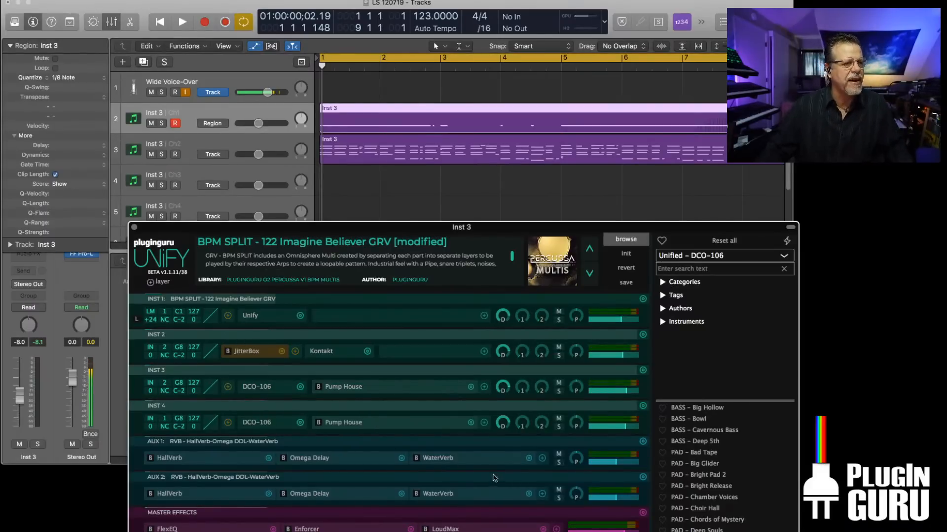
- Delete both reverb AUX layers and lower the levels of the INST 1, INST 2 and INST 3 layers
click(643, 477)
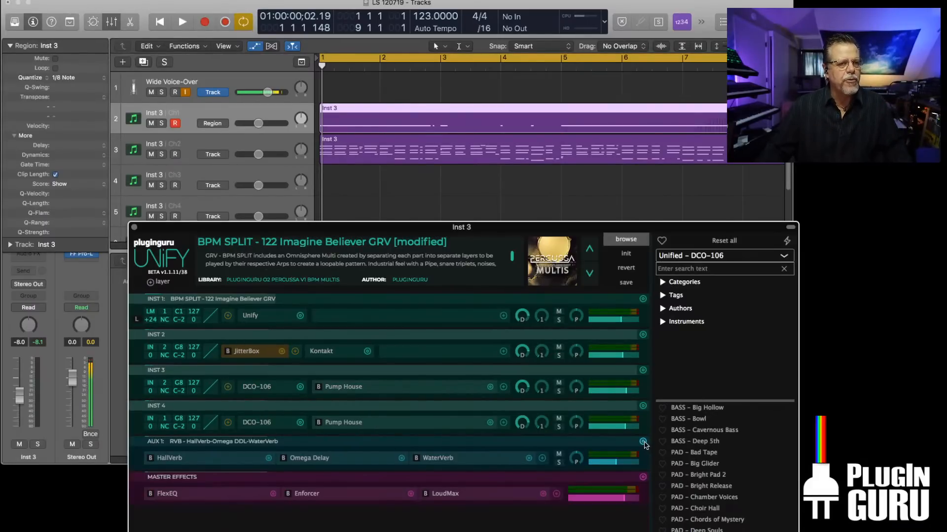
click(643, 441)
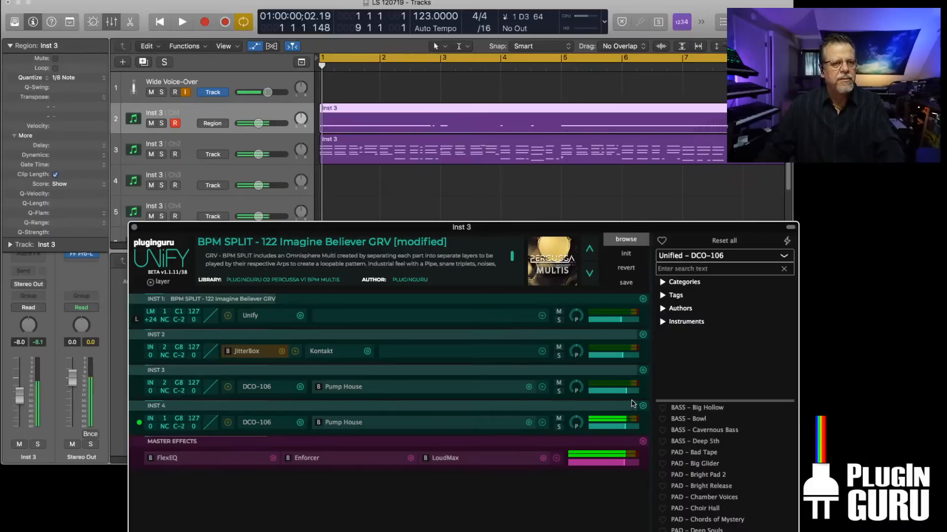
drag(627, 391, 624, 390)
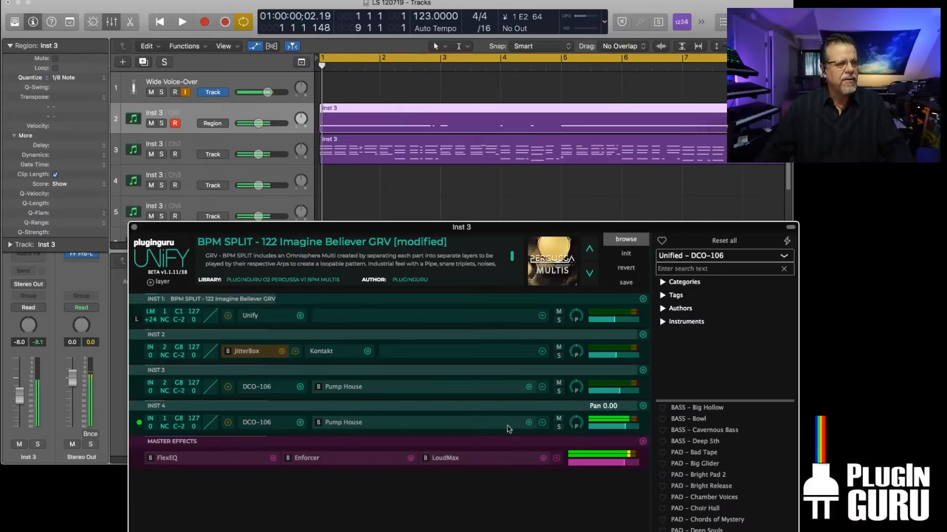
- Load the Deep Thud preset from the Bass category into the INST 4 DCO-106 and close its window
click(254, 423)
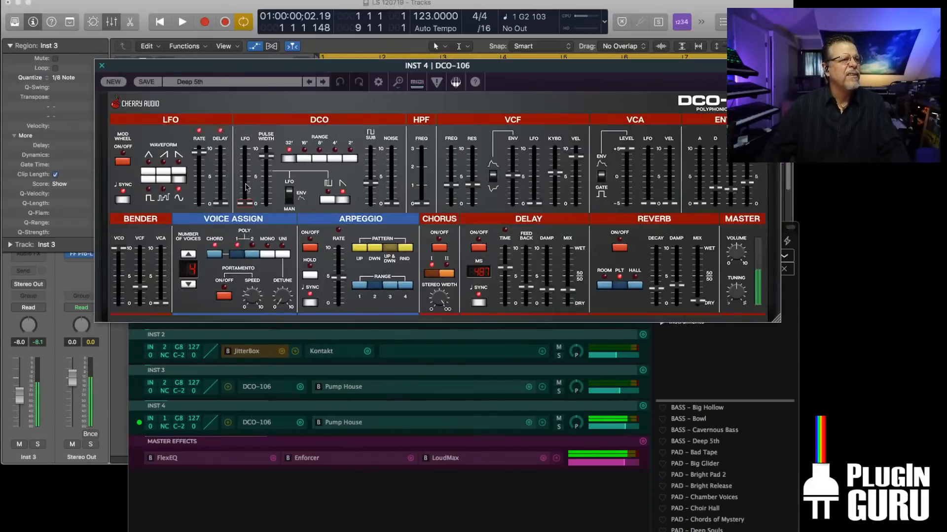
click(323, 81)
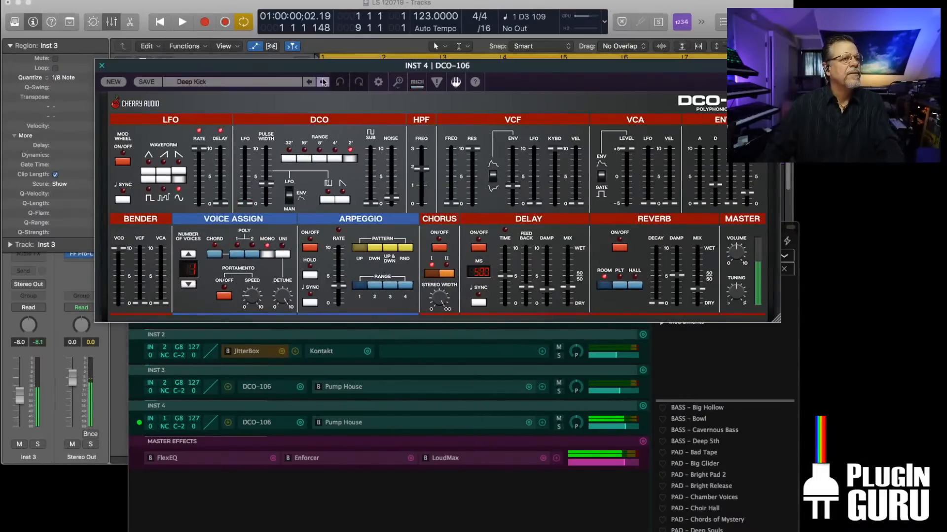
click(207, 82)
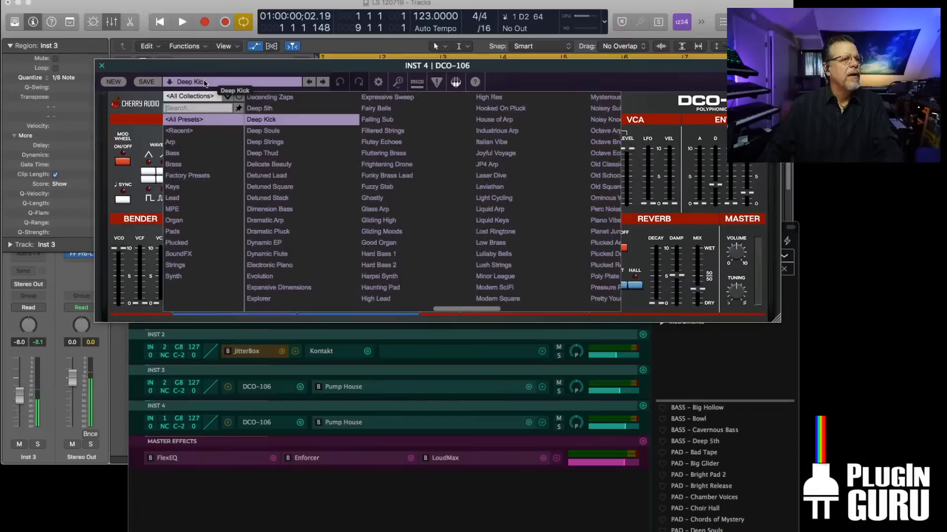
click(174, 154)
click(275, 144)
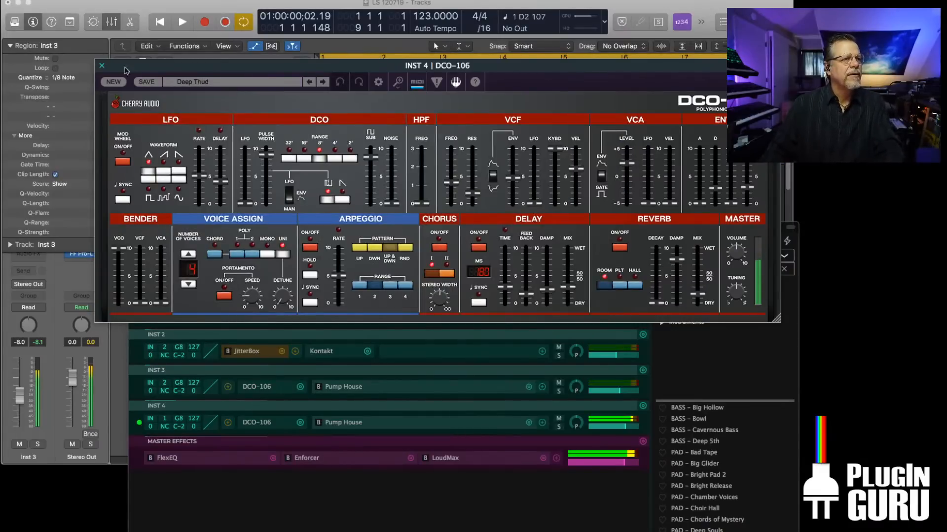
click(101, 65)
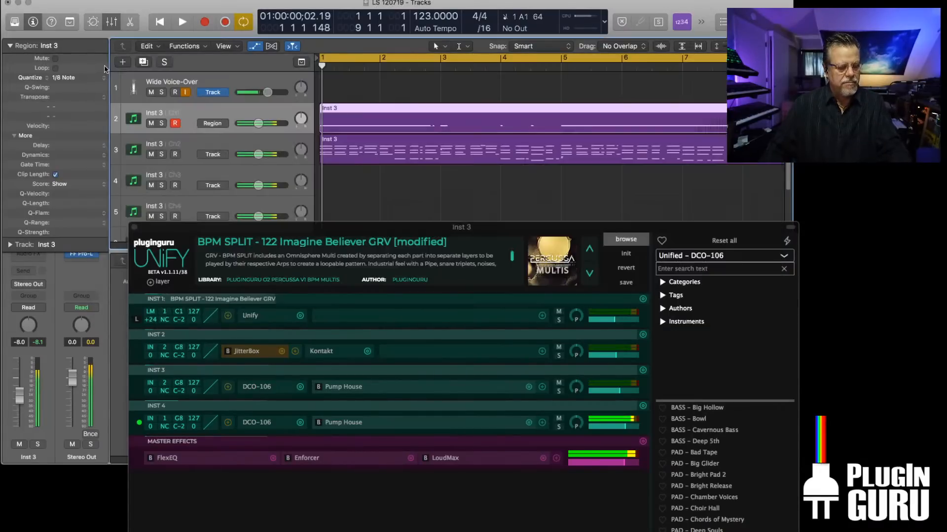
- Deselect the region and play the project briefly to hear the Deep Thud bass with the recorded parts
click(353, 193)
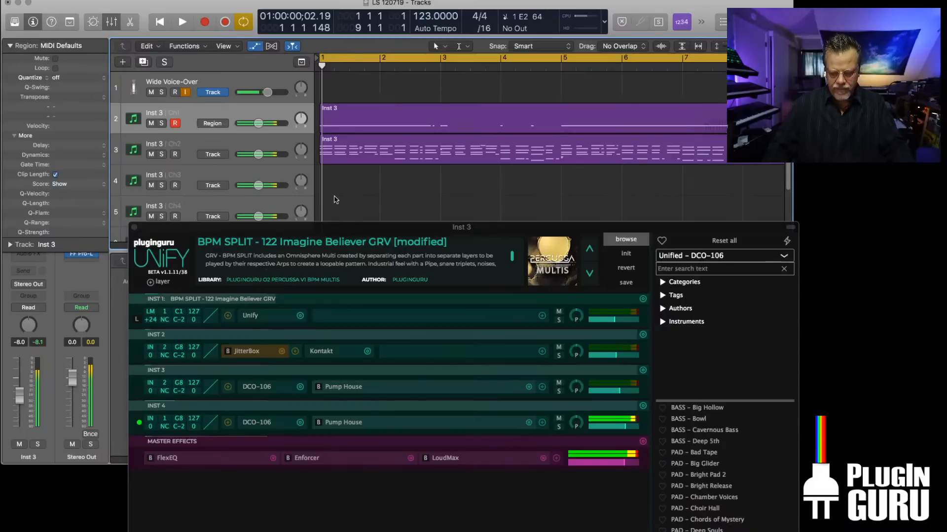
key(space)
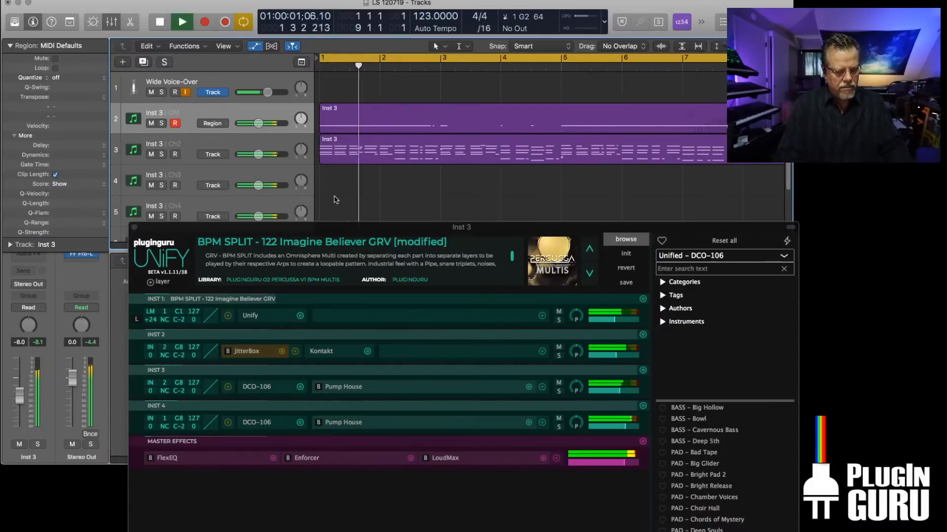
key(space)
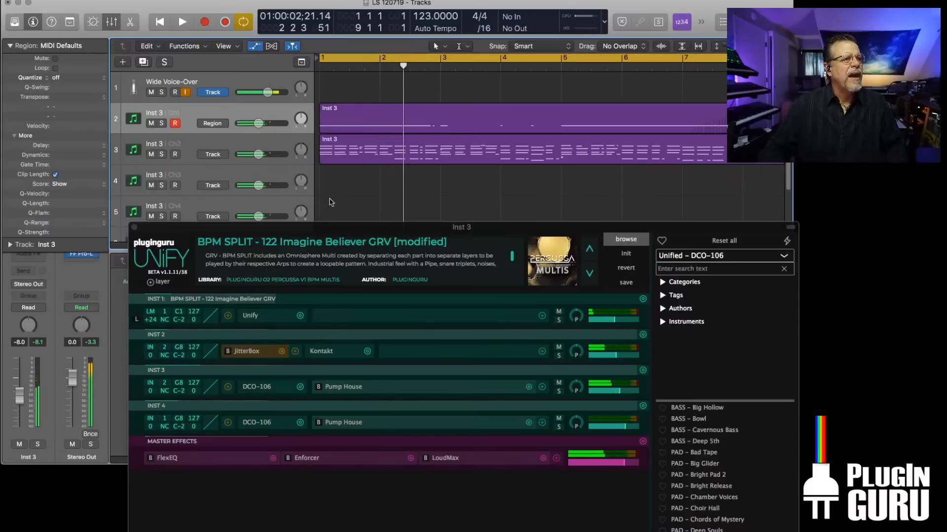
- Select the Ch3 track and set the INST 4 layer's MIDI channel to Ch3
click(241, 172)
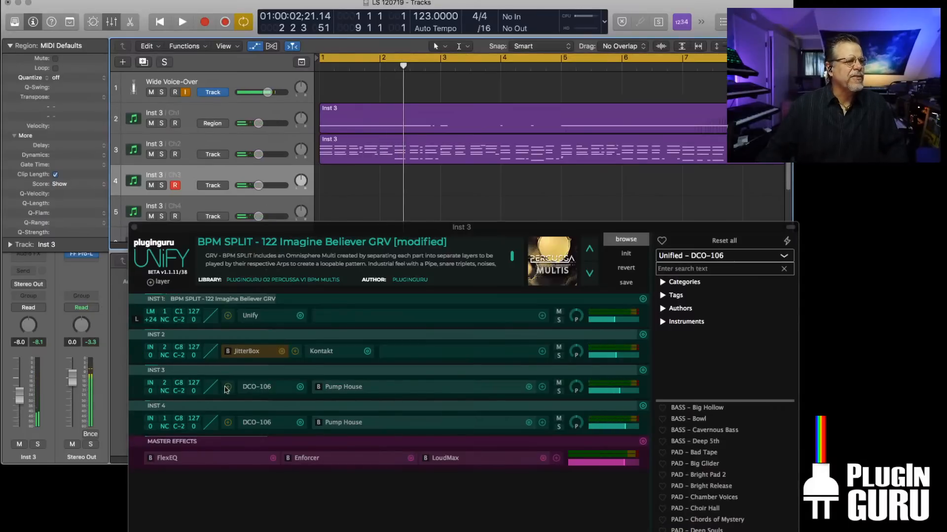
click(166, 420)
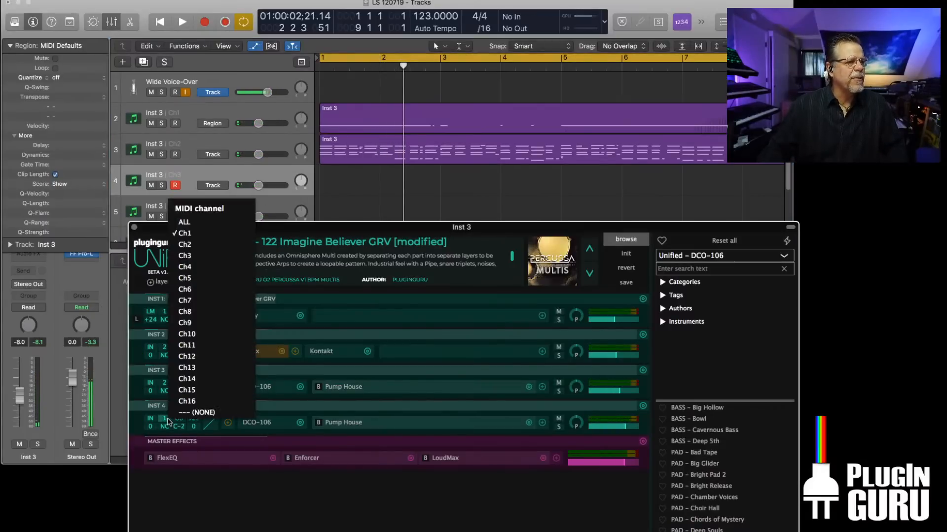
click(192, 256)
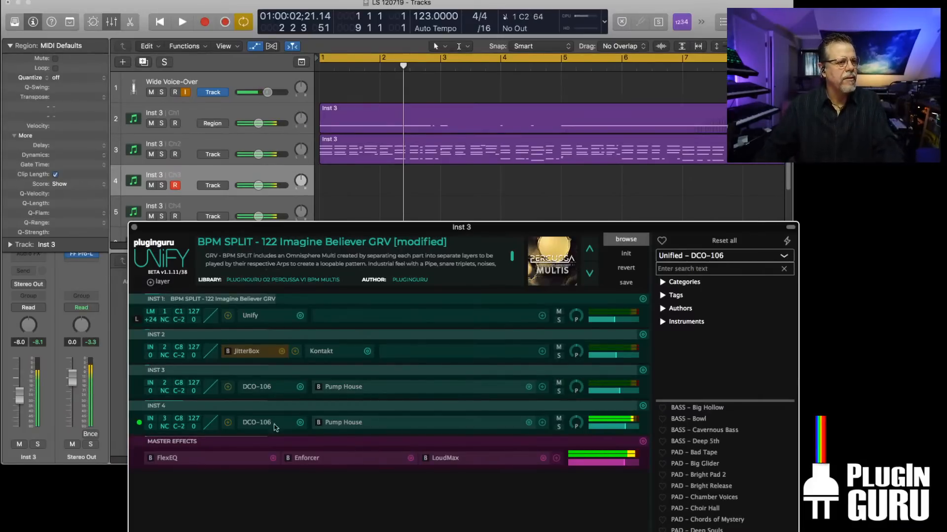
- Change the INST 4 DCO-106 preset to Detuned Stack and close its window
click(257, 423)
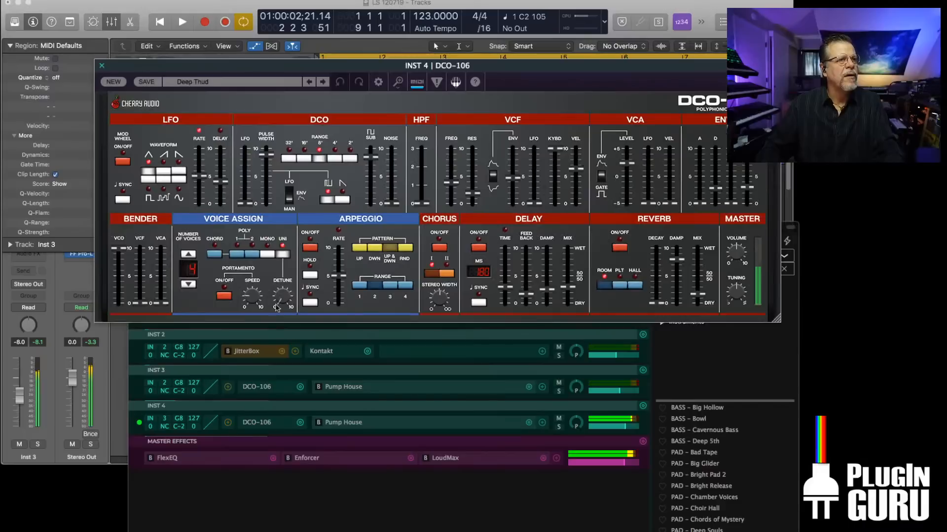
click(322, 82)
click(326, 82)
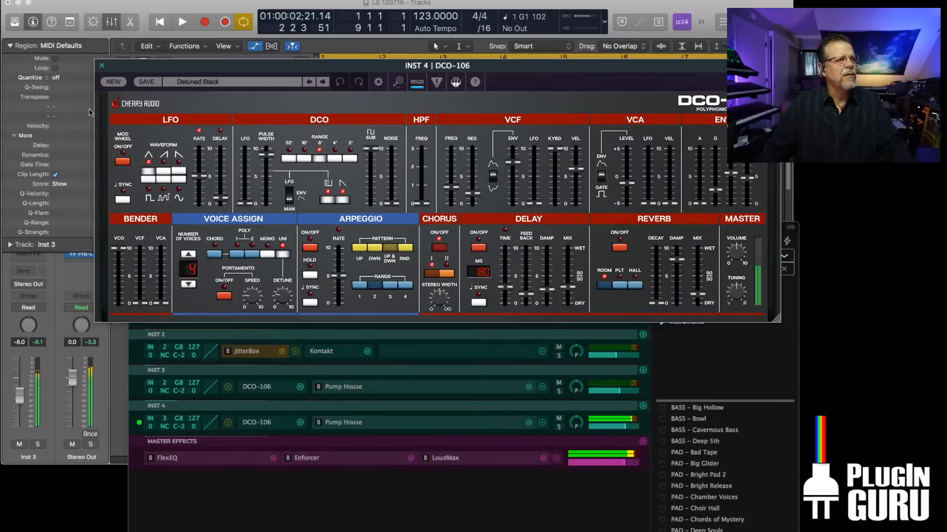
click(103, 66)
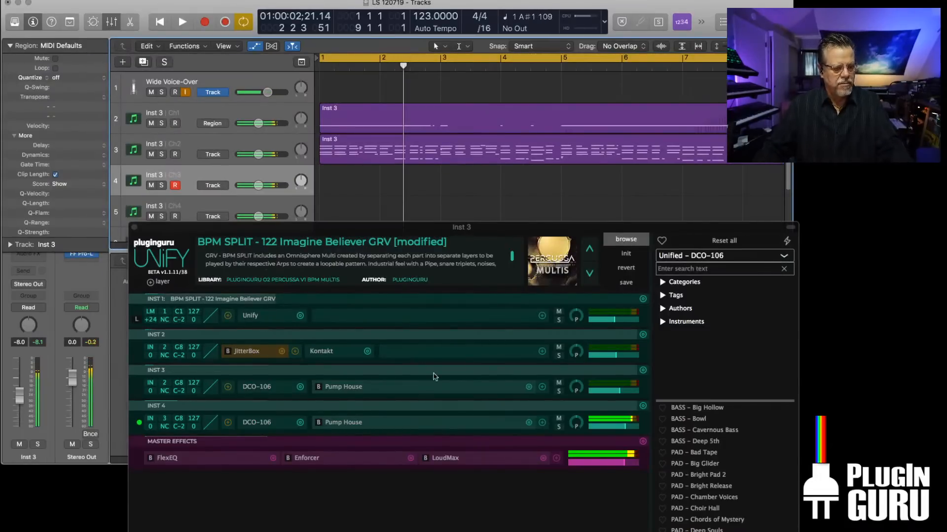
- Record and quantize a bass part on the Ch3 track, and play the project with the Ch1 track selected
key(space)
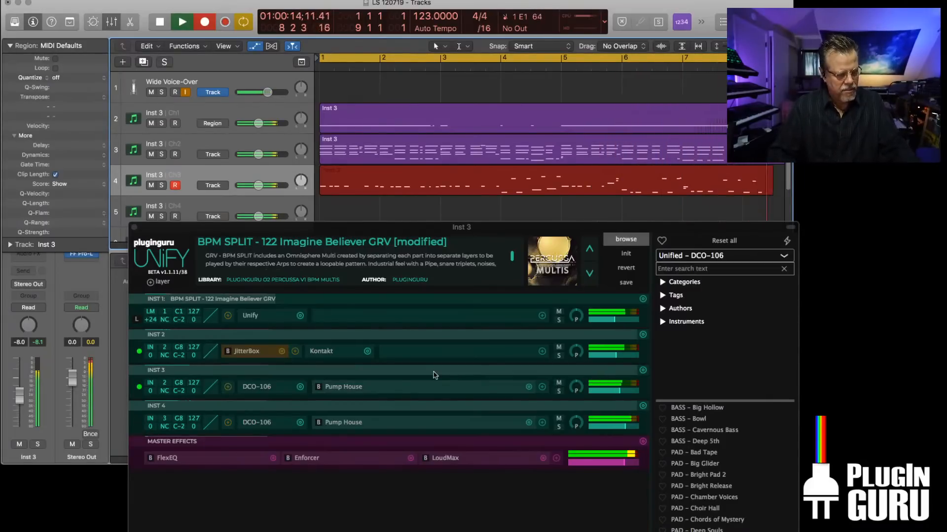
key(space)
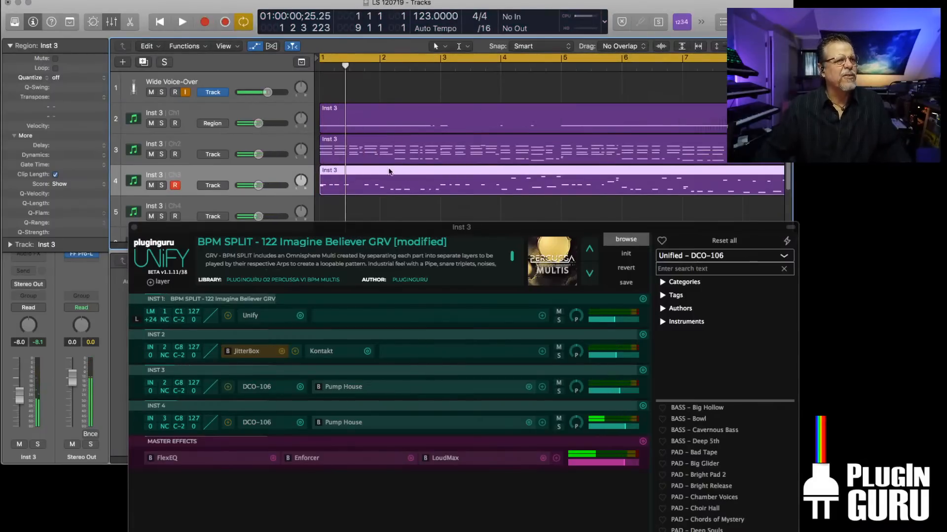
key(q)
click(274, 117)
key(space)
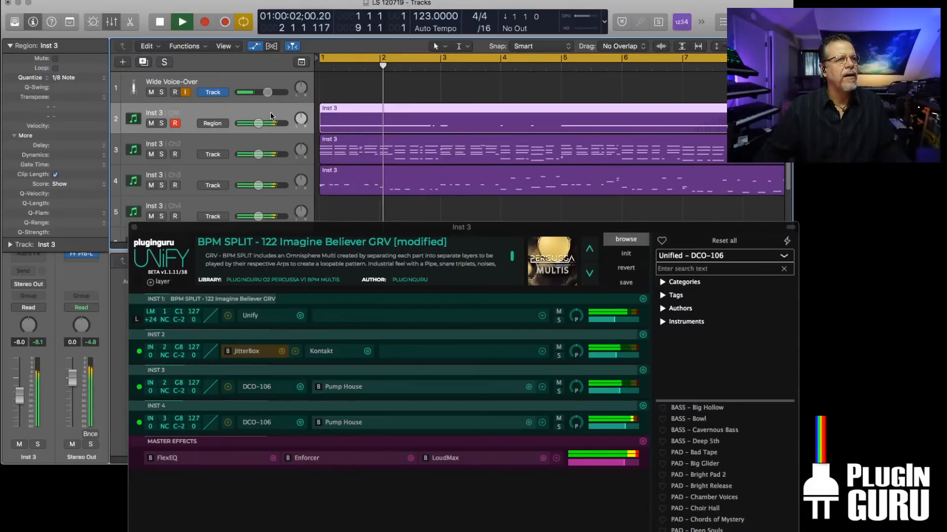
- Raise the INST 1 layer's level and play the project to check the balance between the layers
drag(614, 321, 626, 322)
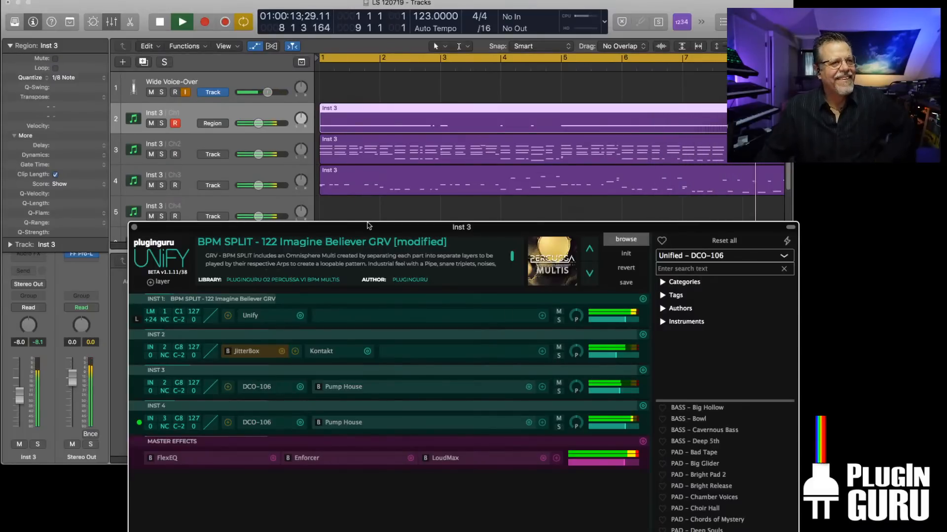
mouse_move(625, 429)
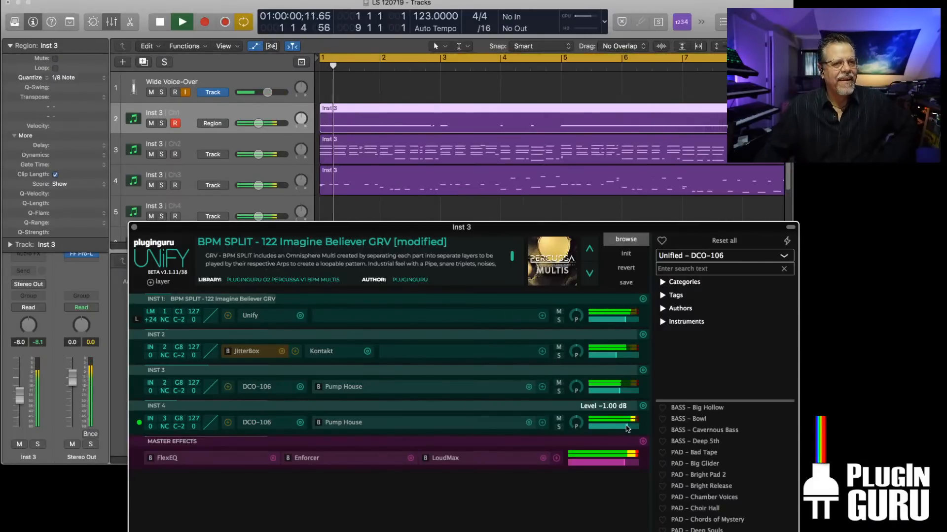
key(space)
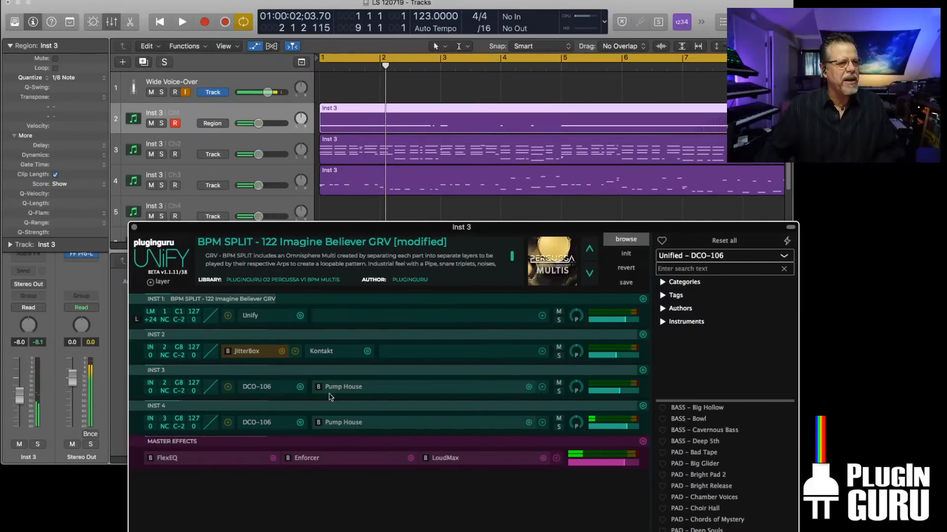
mouse_move(635, 395)
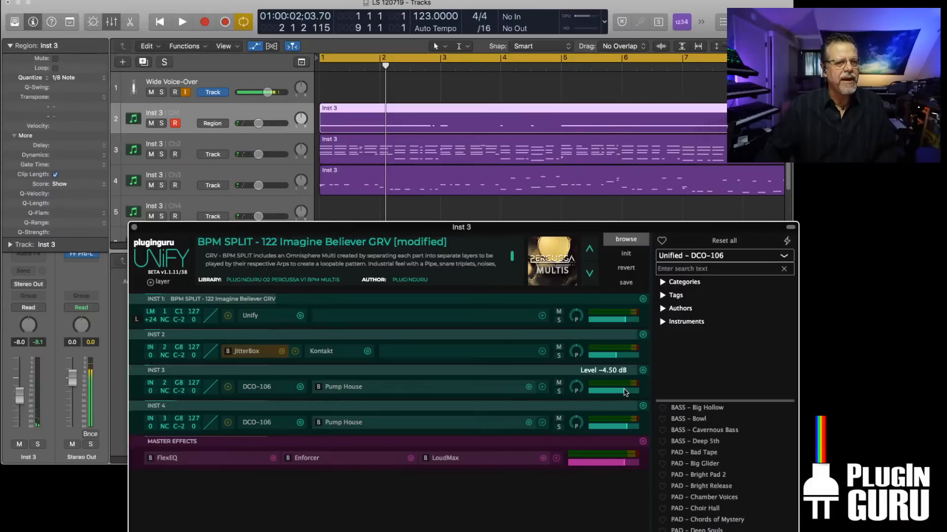
key(space)
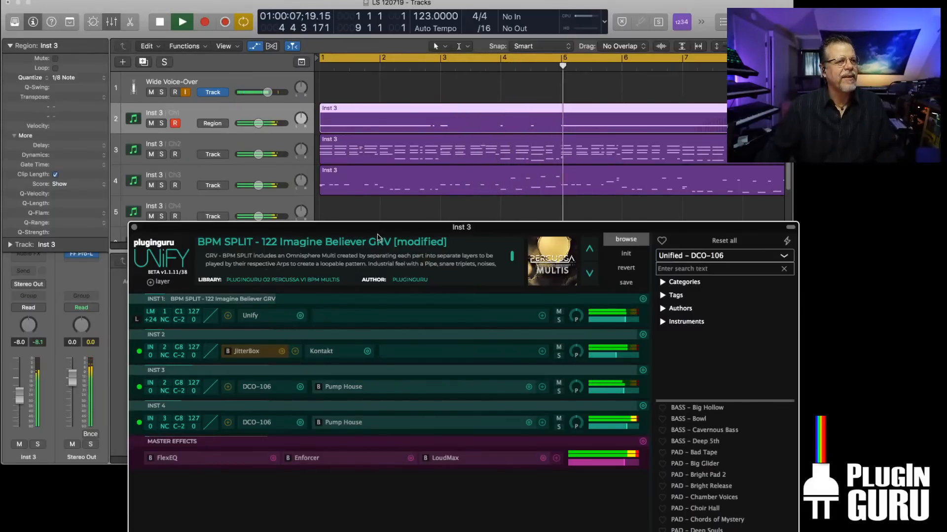
- Select the Ch2 track and lower the level of the INST 3 DCO-106 layer
click(236, 149)
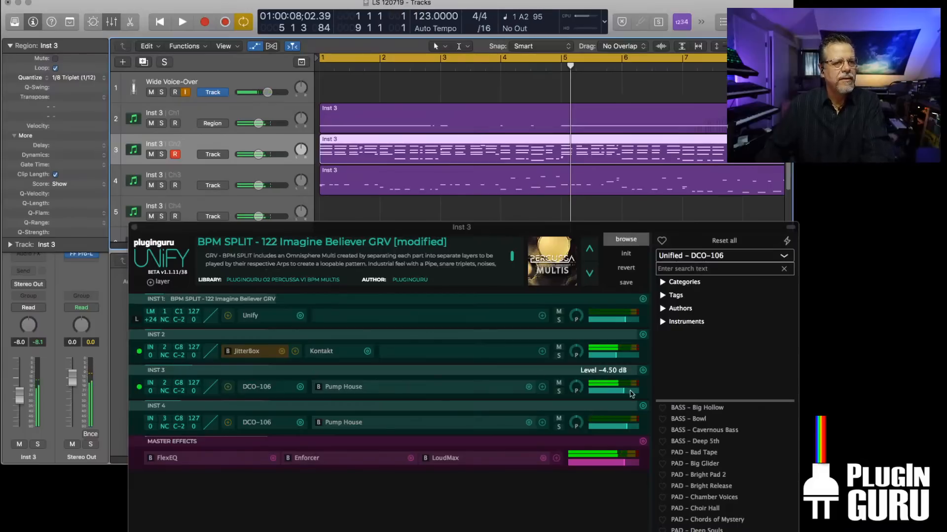
click(616, 393)
drag(615, 396, 613, 396)
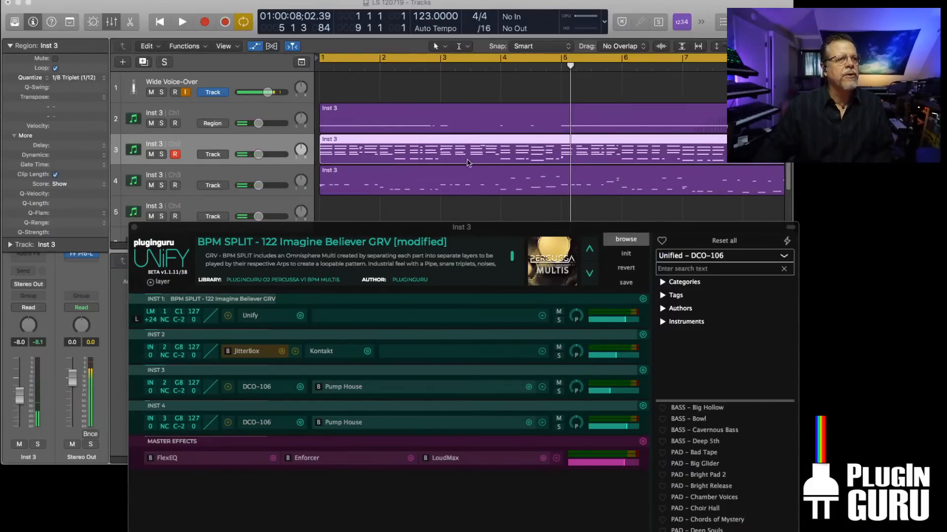
- Delete the recorded regions on the Ch1 to Ch3 tracks and move the Unify window so it is fully in view
drag(410, 97, 406, 201)
key(Delete)
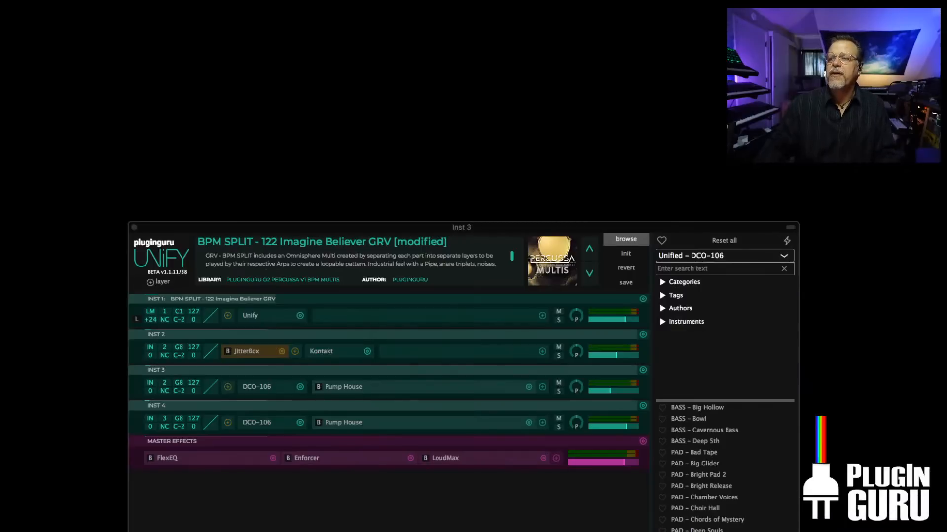
drag(584, 227, 467, 58)
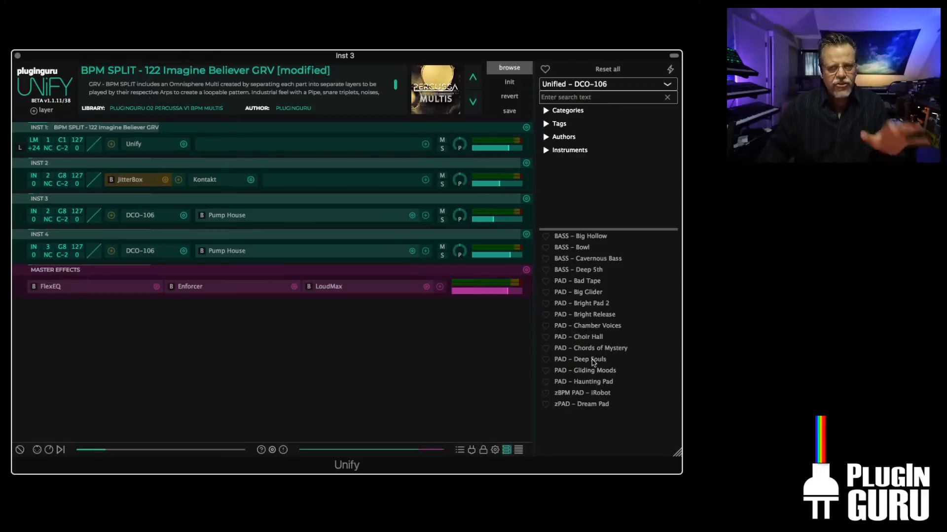
- Load the PAD - Deep Souls patch, show its macro knobs and adjust the Reverb Dcy/Mix macro
click(592, 360)
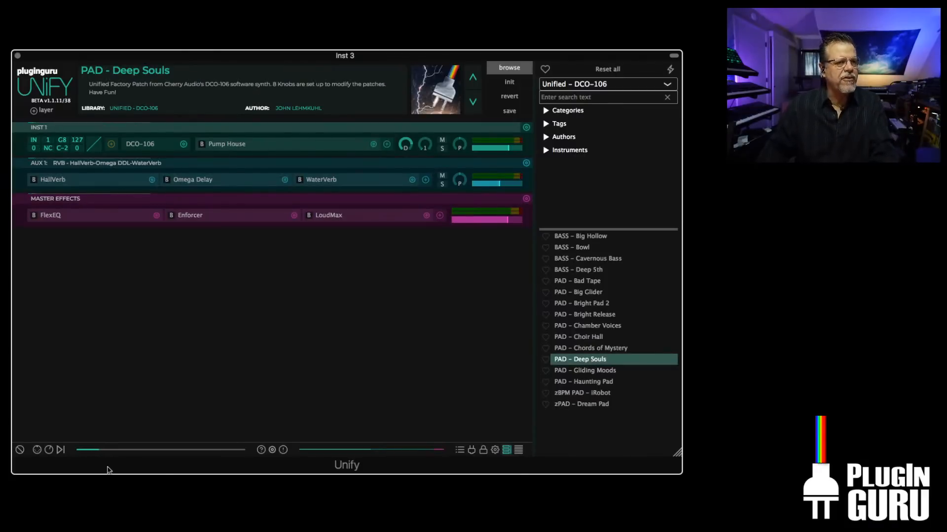
click(49, 449)
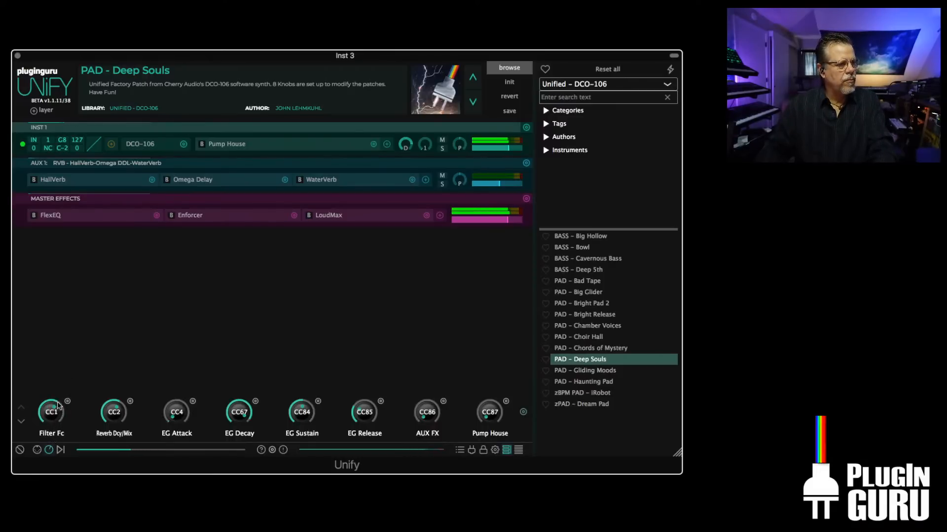
drag(120, 415, 121, 393)
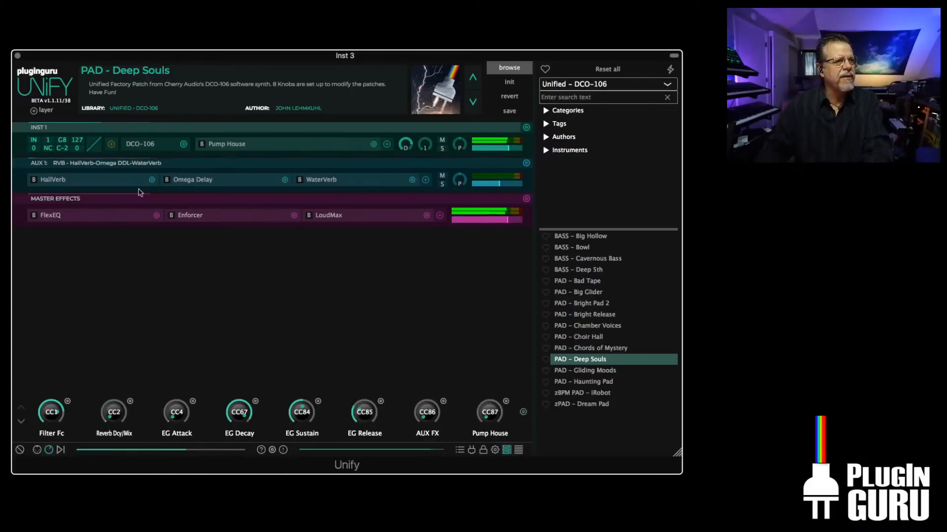
- Open the INST 1 DCO-106 editor and lower its LFO rate, VCF frequency and VCF resonance
double_click(141, 144)
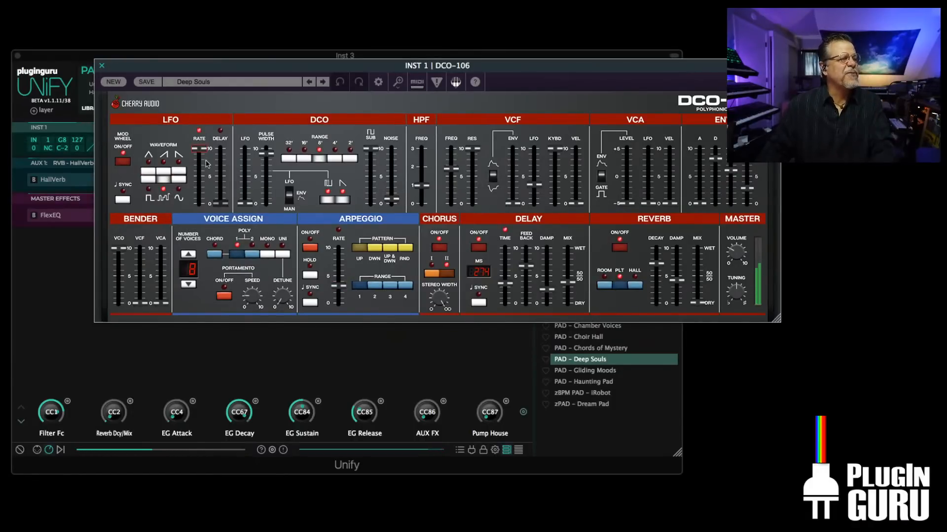
drag(201, 151, 203, 170)
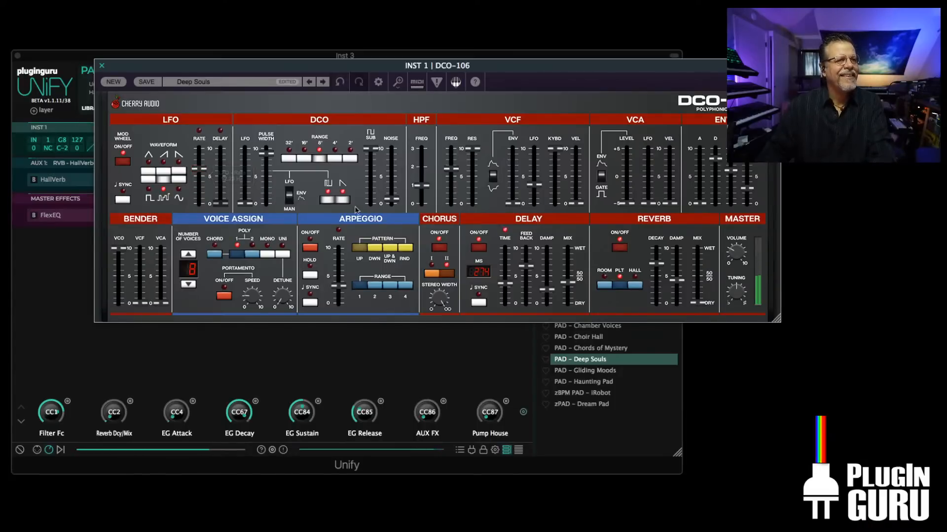
drag(451, 169, 453, 189)
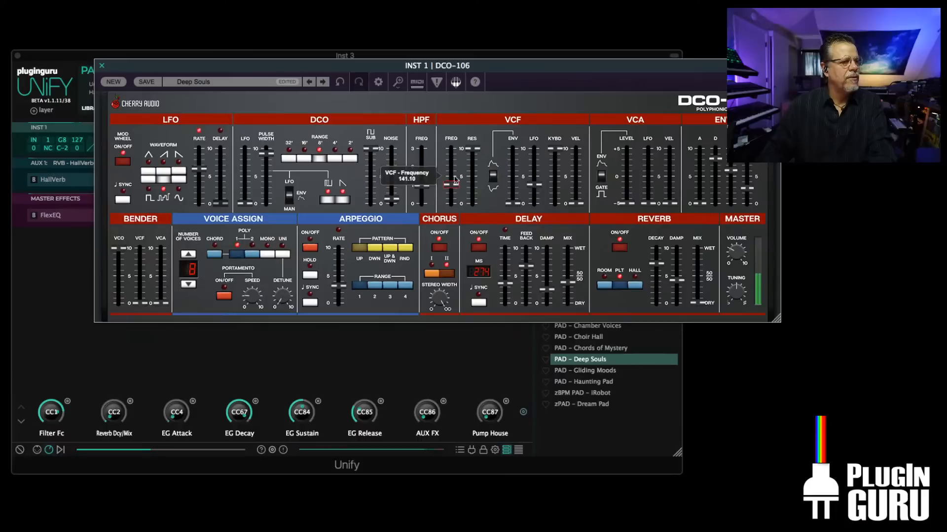
drag(471, 149, 469, 190)
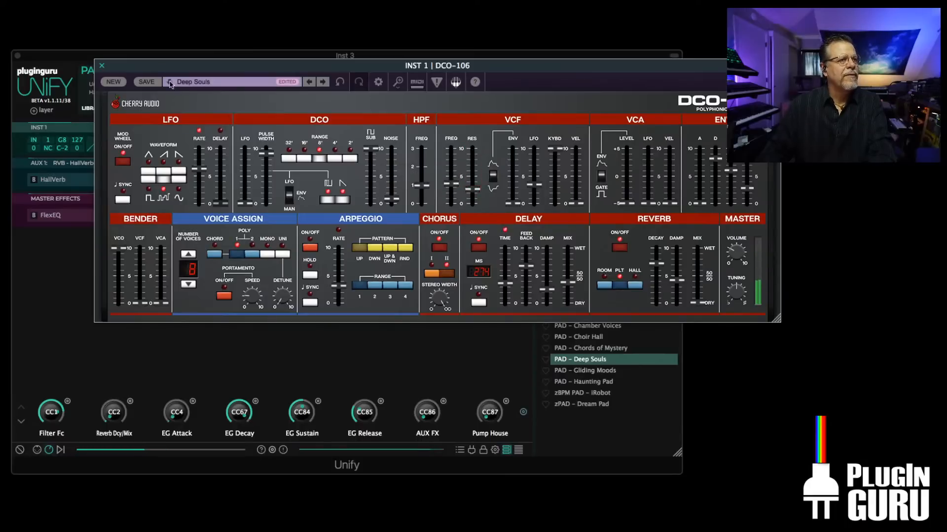
- Load the Deep Strings preset in DCO-106 and adjust its master volume
click(323, 82)
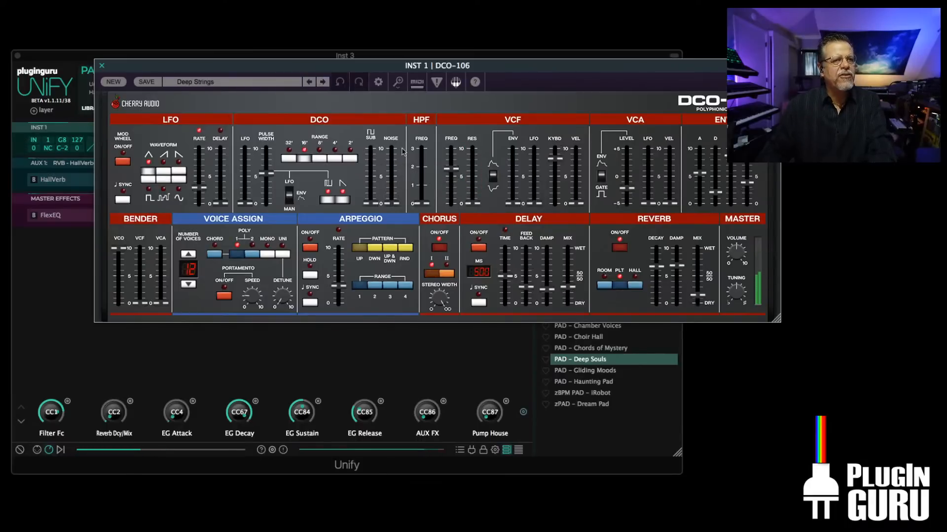
drag(736, 249, 735, 247)
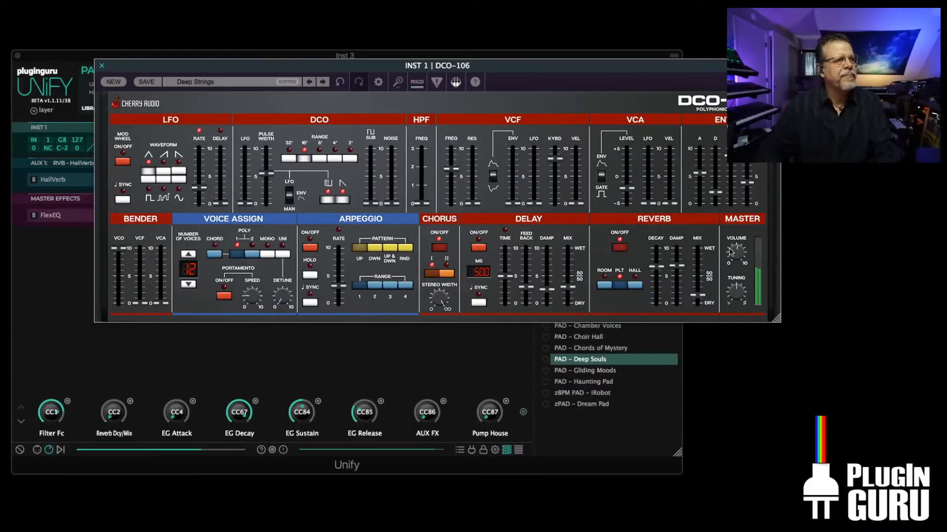
- Load the Deep 5th preset from the Bass category and adjust its master volume, VCF frequency and resonance
click(186, 84)
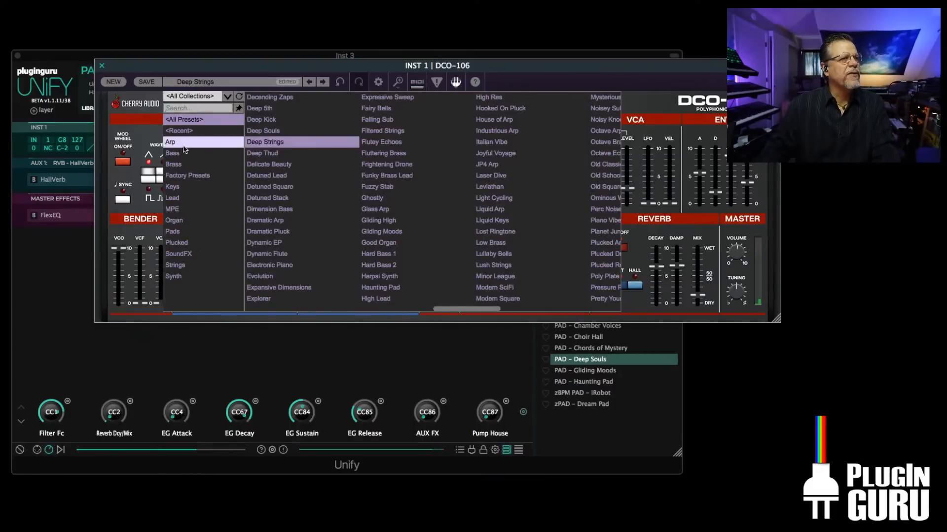
click(180, 153)
click(265, 120)
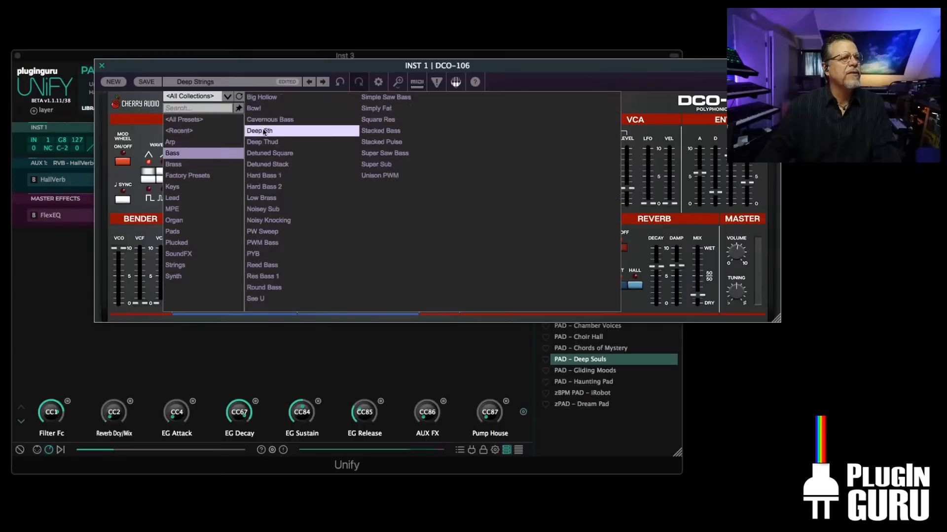
click(323, 82)
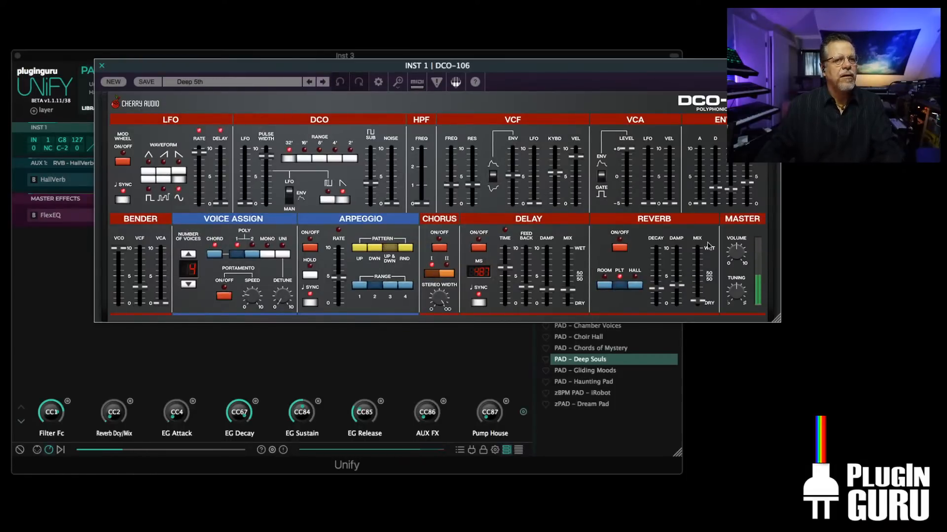
drag(731, 253, 732, 240)
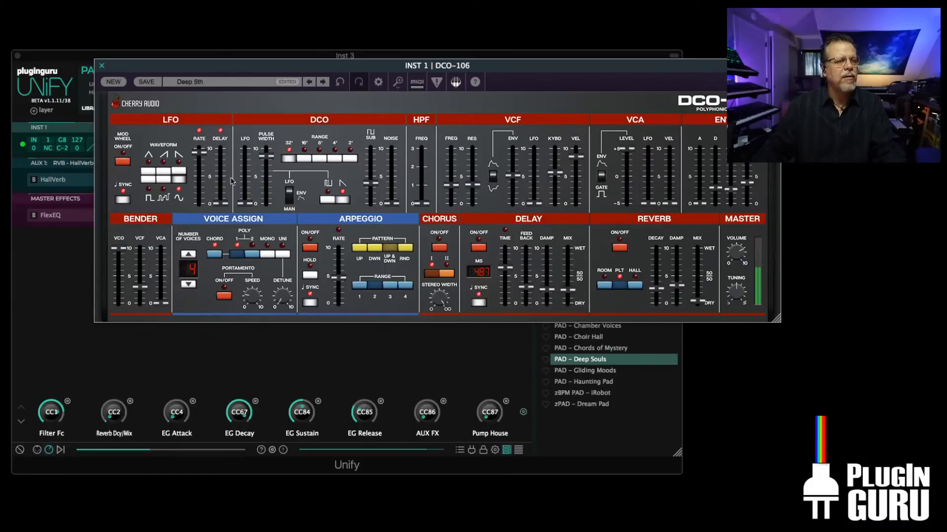
mouse_move(455, 190)
mouse_down()
mouse_move(478, 196)
mouse_move(450, 195)
mouse_move(452, 173)
mouse_up()
drag(452, 167, 433, 183)
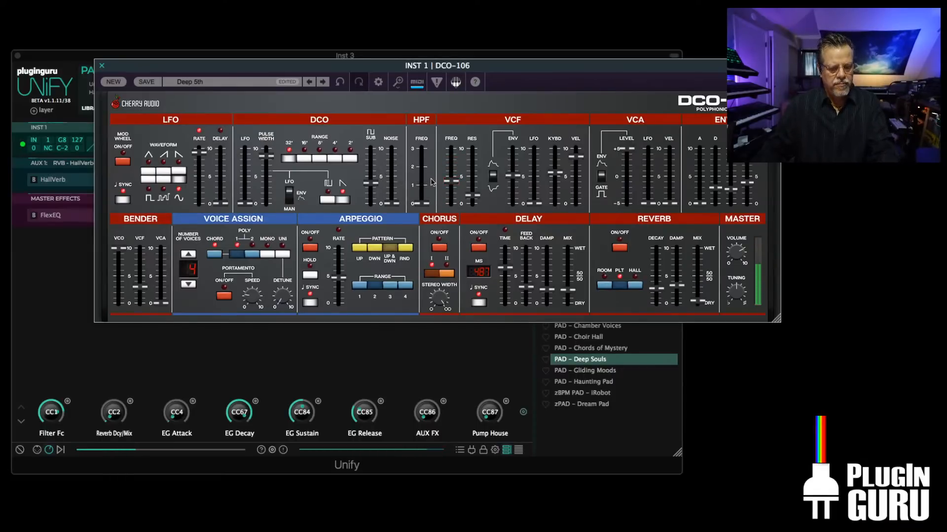
- Start MIDI Learn for the Voice Assign Chord button and stop the learning again
right_click(214, 255)
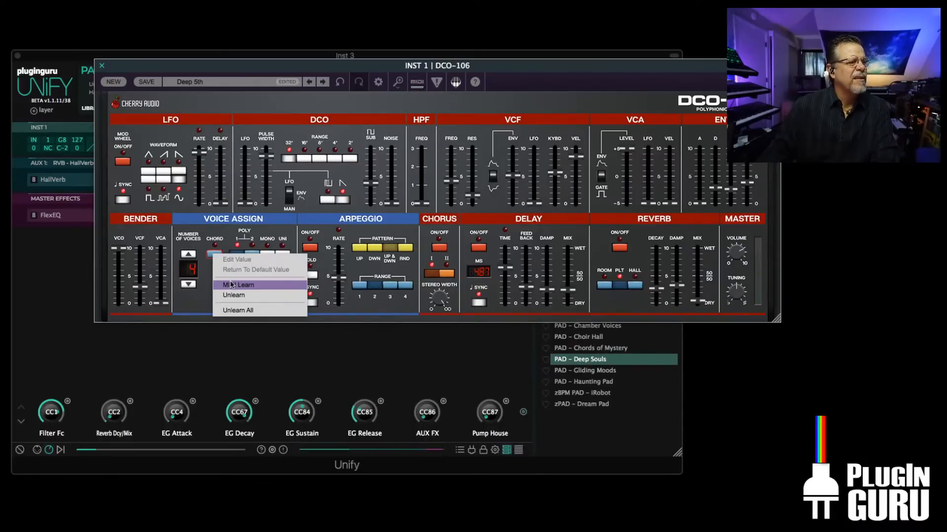
click(230, 285)
right_click(214, 256)
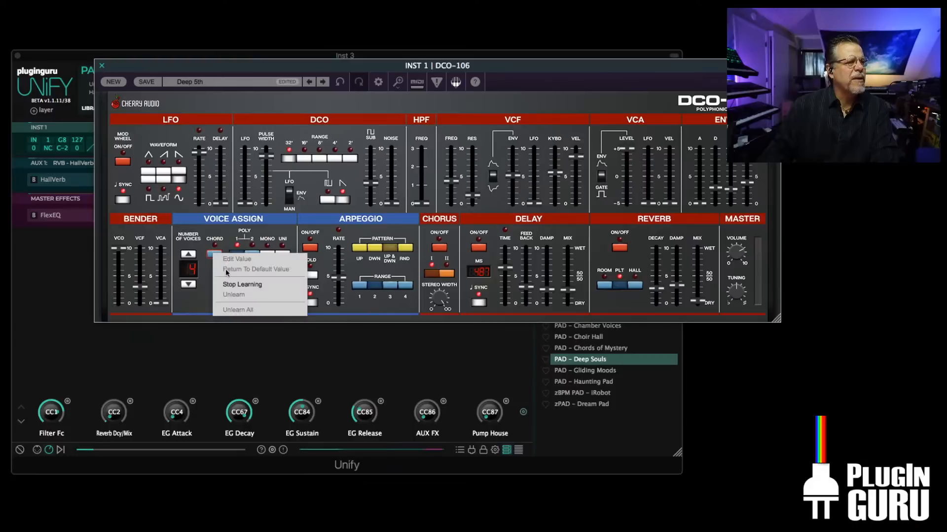
click(233, 284)
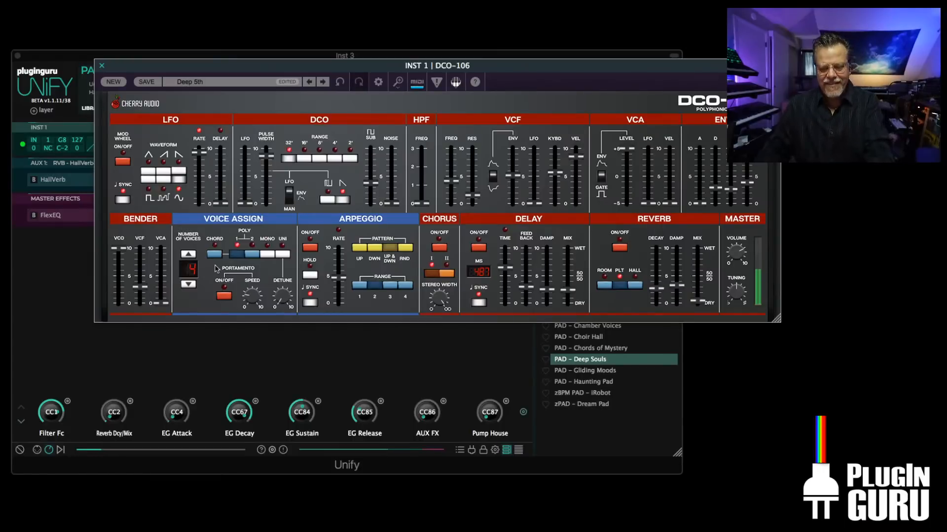
- Reload the unedited Deep 5th preset, and enlarge and reposition the DCO-106 window
click(321, 82)
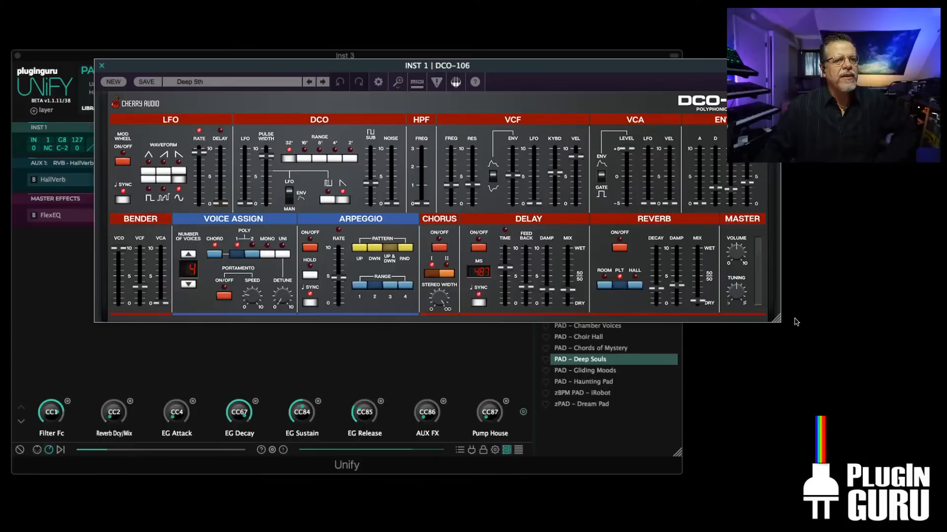
drag(776, 318, 807, 369)
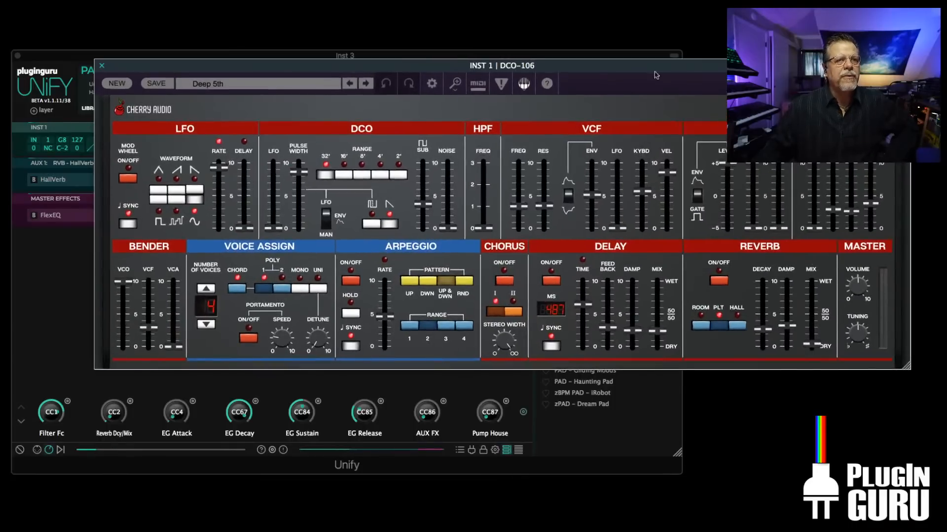
drag(643, 65, 559, 168)
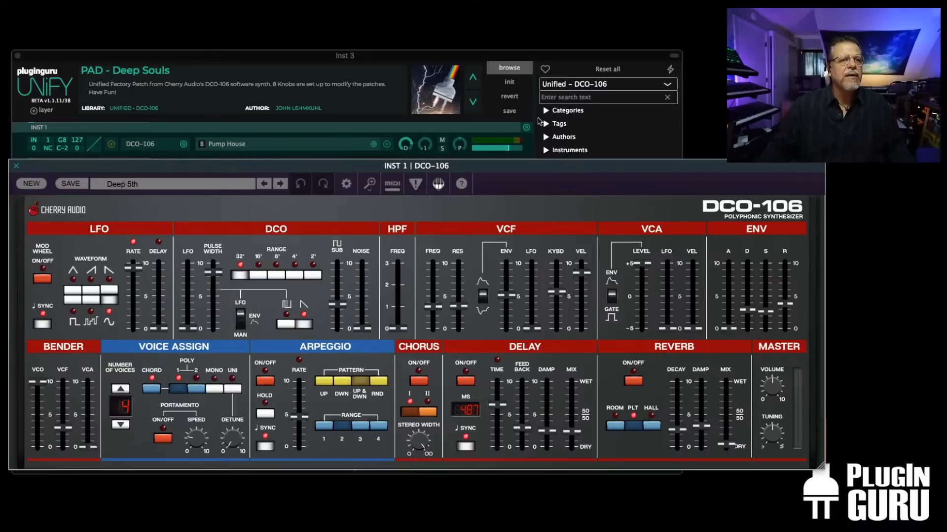
- Arrange the Unify window above the DCO-106 window and shrink DCO-106 slightly so both can be seen
drag(553, 171, 543, 189)
drag(414, 55, 418, 15)
click(725, 199)
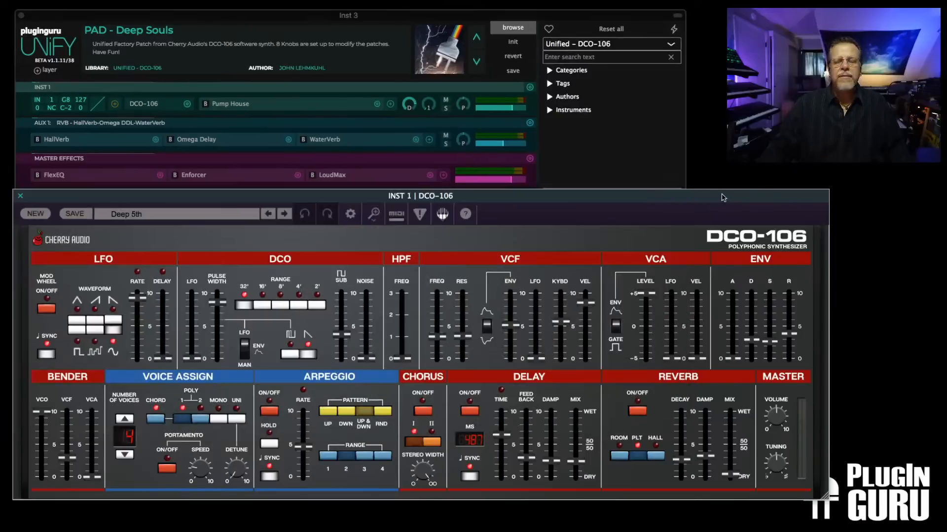
drag(794, 497, 764, 484)
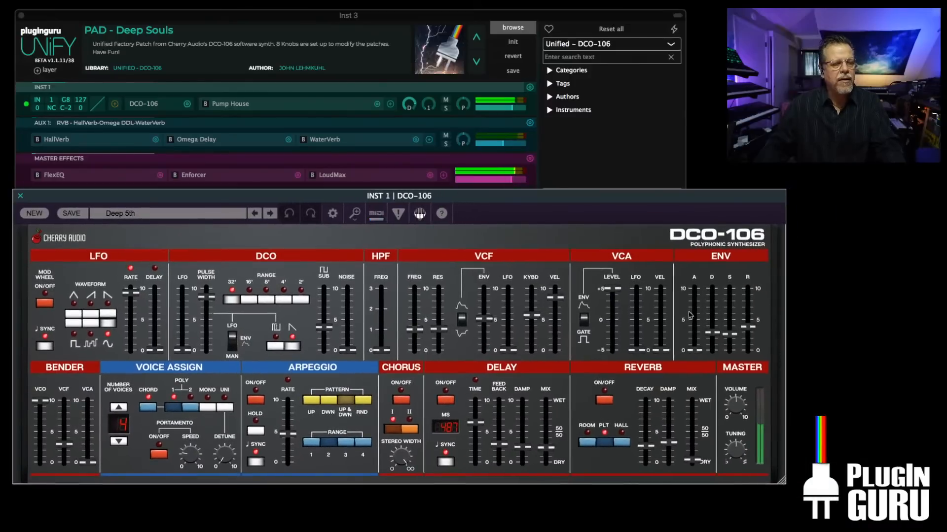
drag(611, 201, 609, 233)
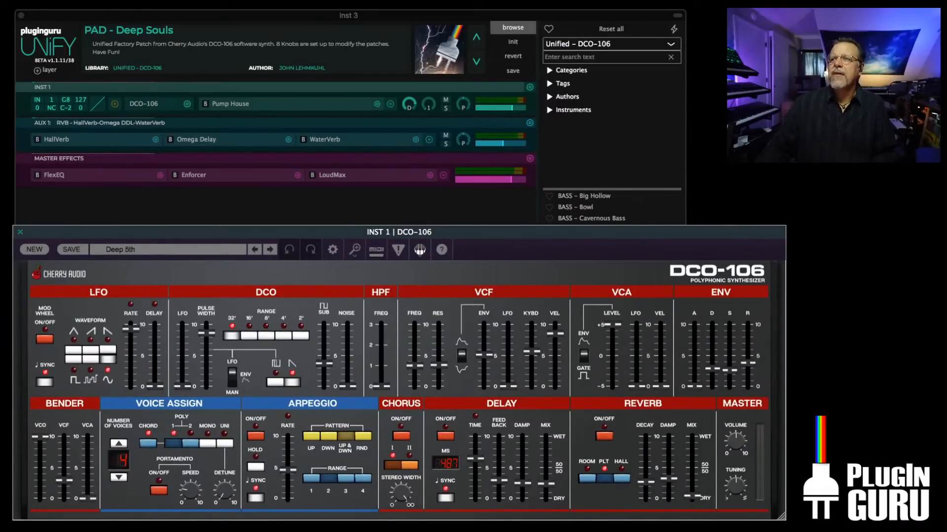
- Switch to the web browser and view the top of the Synthesthesia 2020 page on synth-expo.com
drag(946, 118, 438, 1)
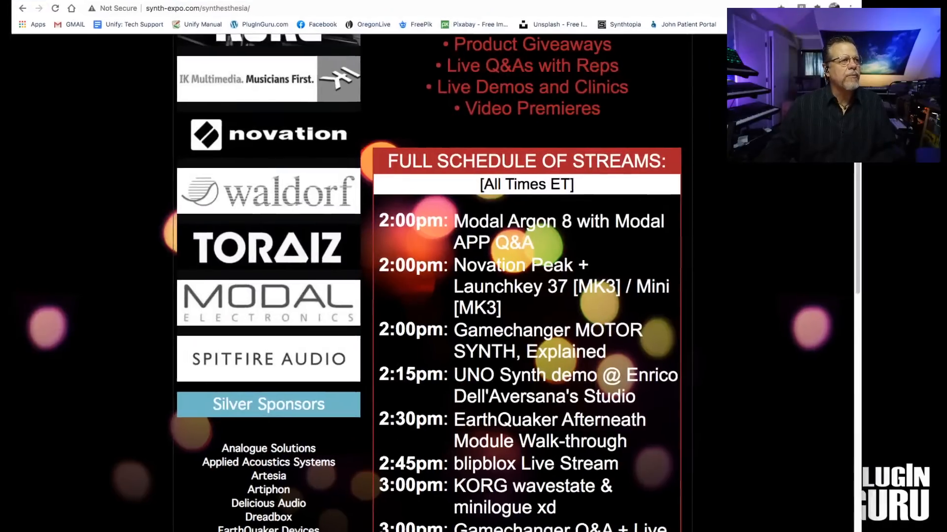
drag(438, 1, 420, 0)
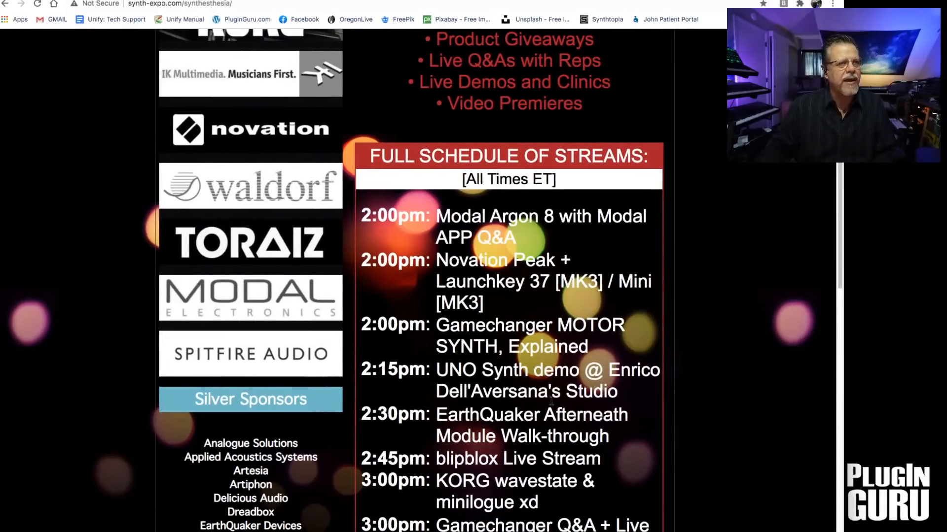
scroll(257, 332, up, 10)
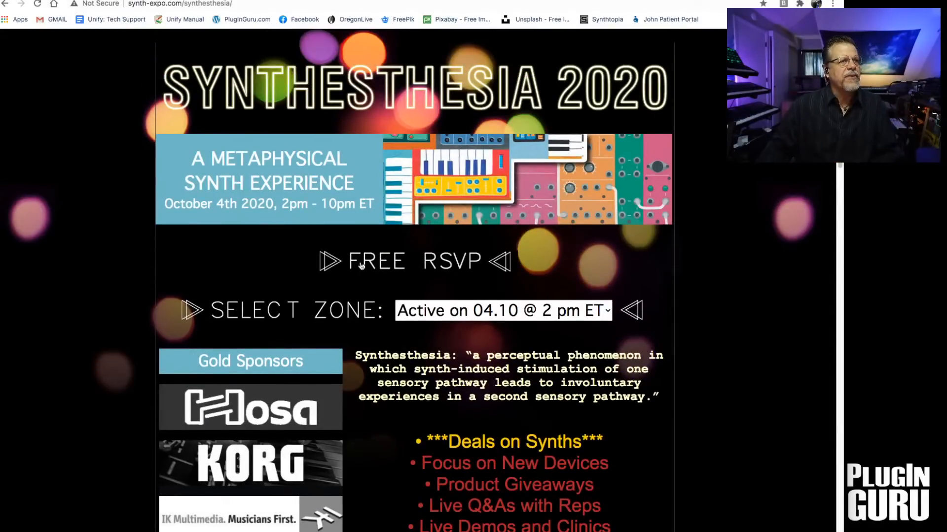
- Examine the sponsors and the full schedule of streams on the Synthesthesia 2020 page, from the event highlights to the evening sessions
scroll(433, 283, down, 8)
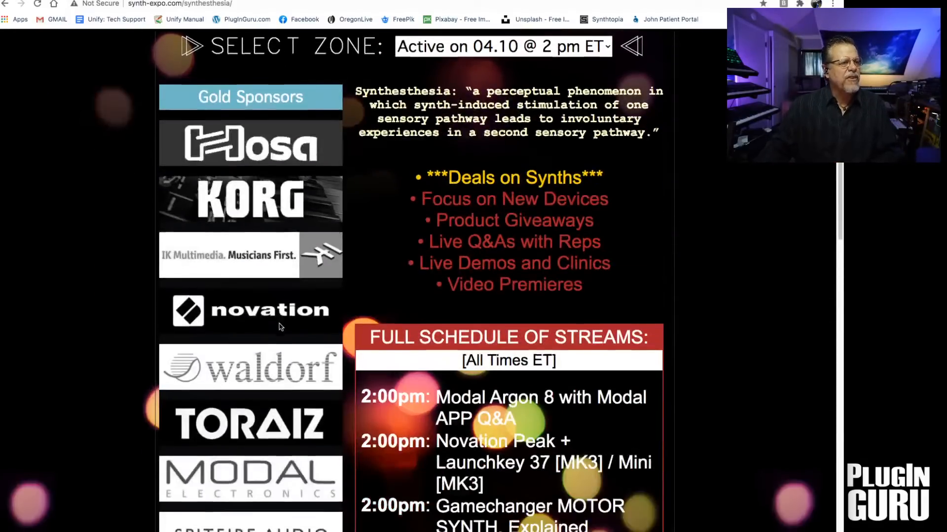
scroll(274, 324, down, 5)
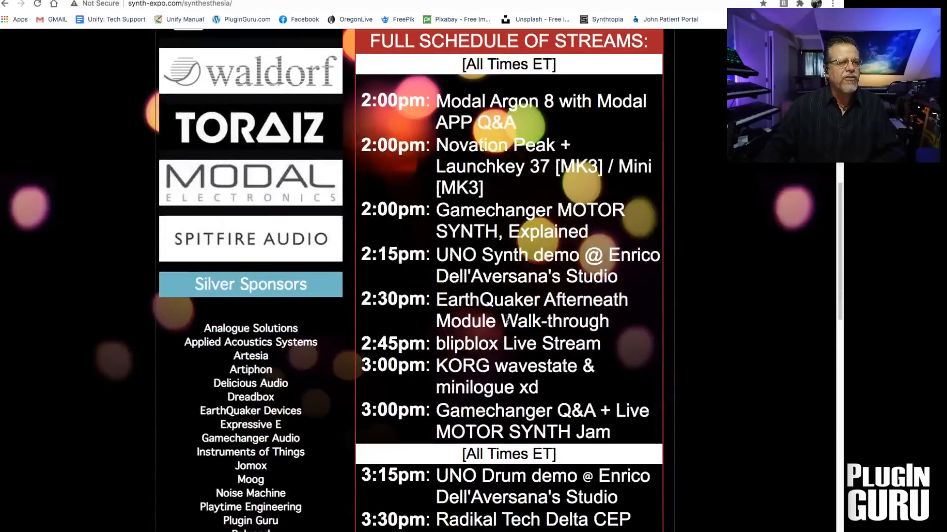
scroll(490, 309, down, 1)
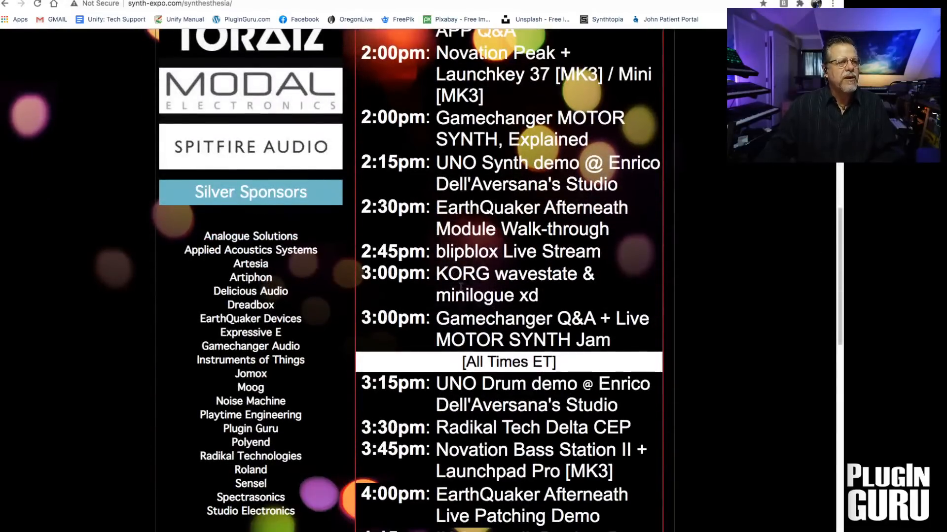
scroll(506, 283, down, 1)
scroll(516, 282, down, 4)
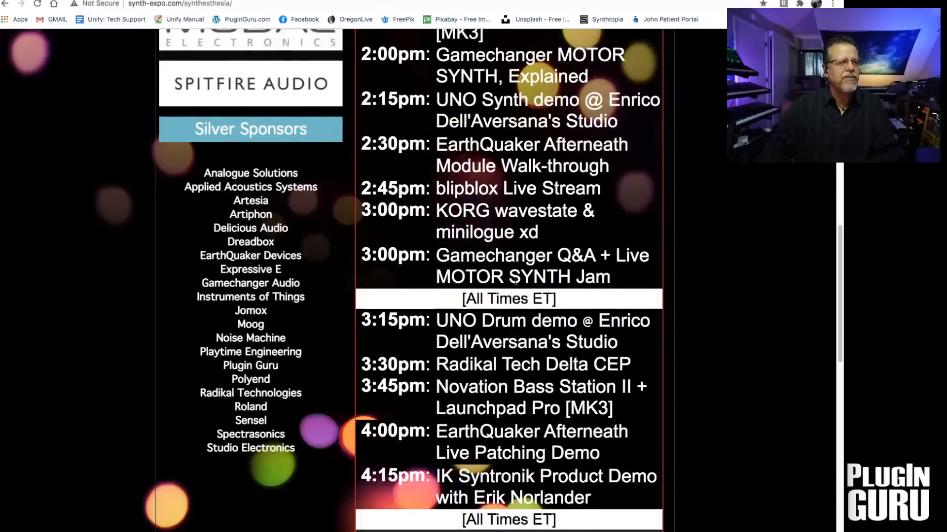
scroll(522, 322, down, 7)
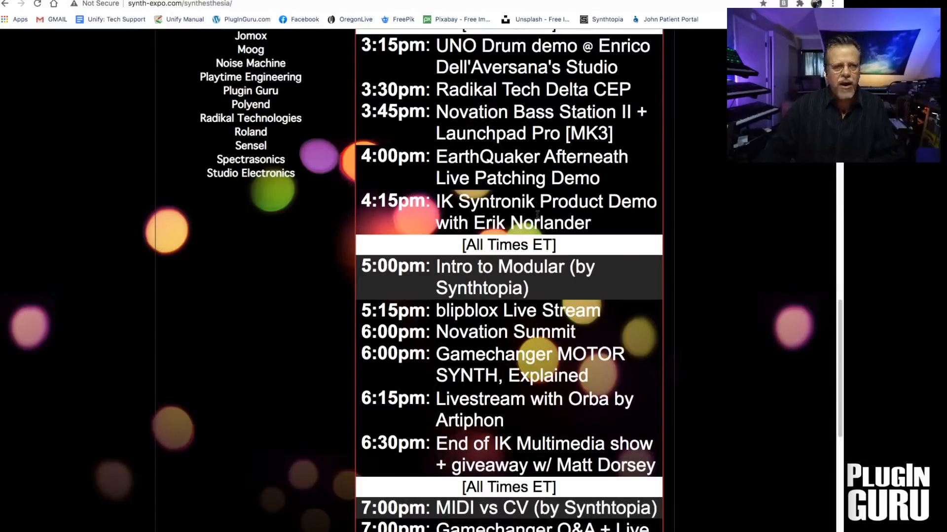
scroll(538, 214, down, 6)
- Look over the stream schedule and Silver Sponsors list again, and return to the Synthesthesia 2020 heading
scroll(532, 231, up, 11)
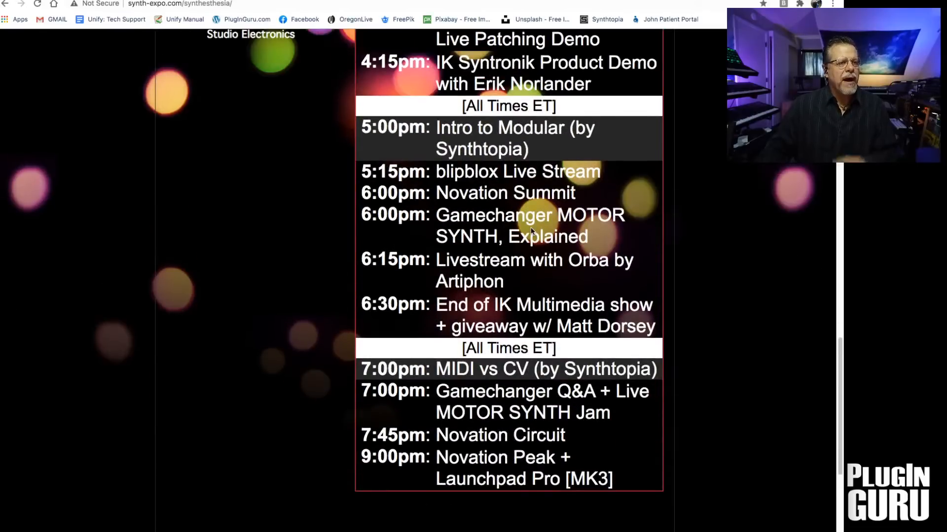
scroll(531, 228, up, 13)
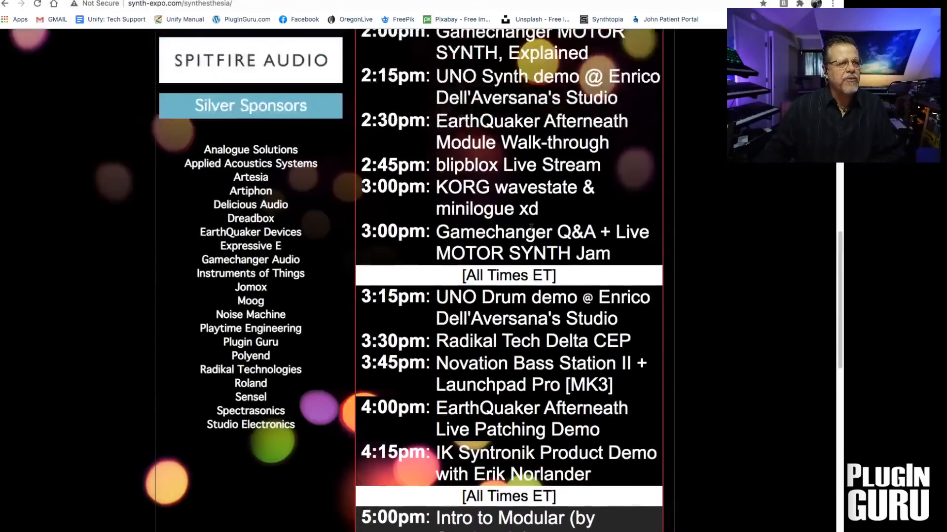
scroll(513, 215, down, 16)
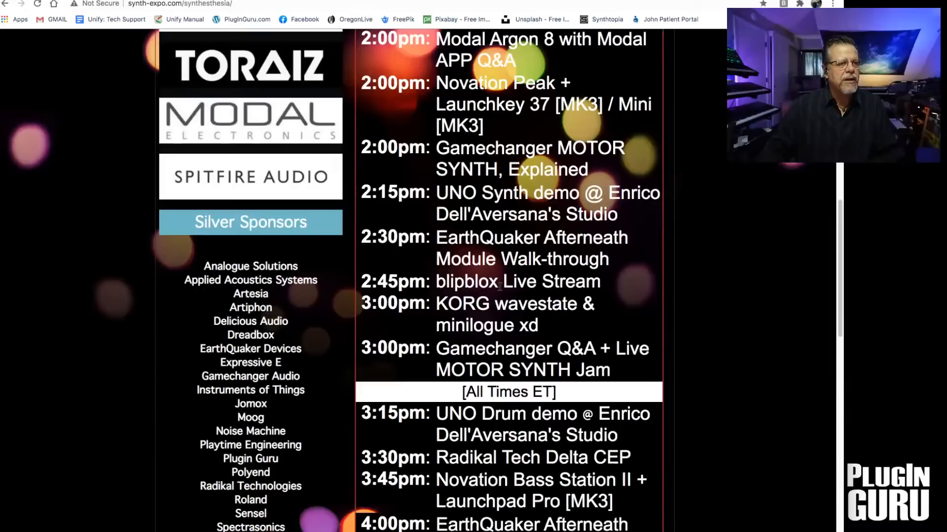
scroll(492, 287, down, 3)
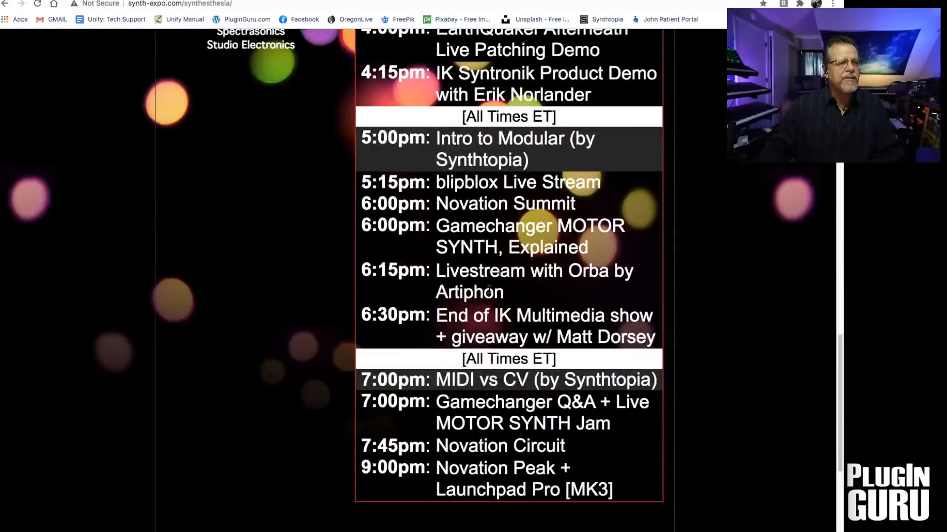
scroll(488, 285, up, 9)
scroll(487, 284, up, 18)
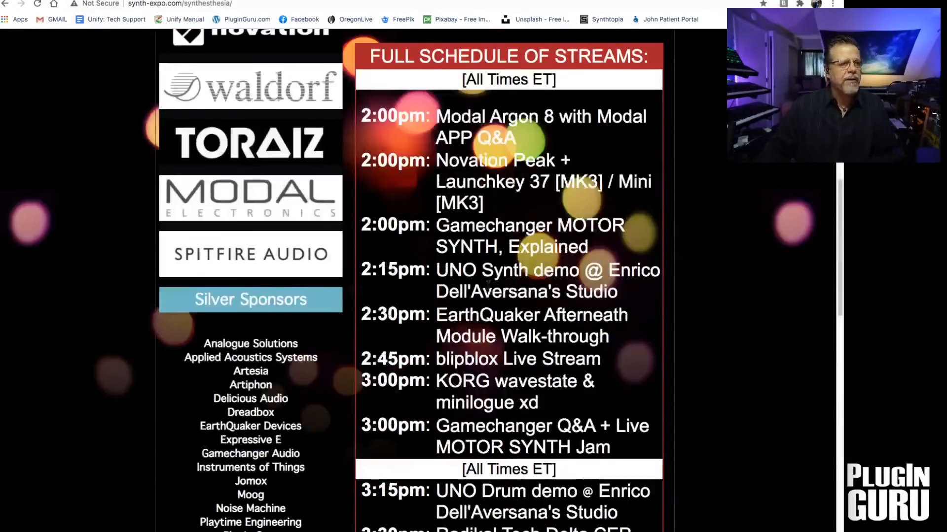
scroll(488, 285, down, 17)
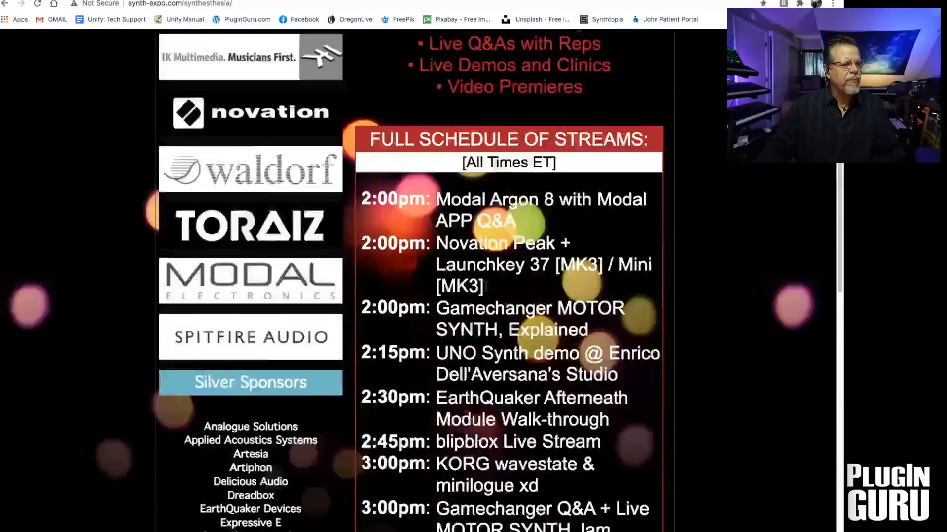
scroll(134, 162, up, 2)
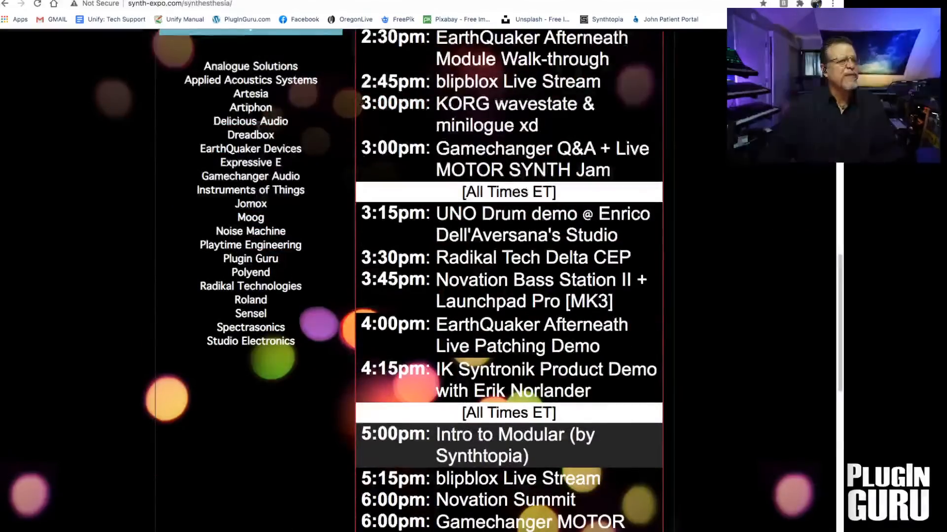
scroll(244, 163, up, 3)
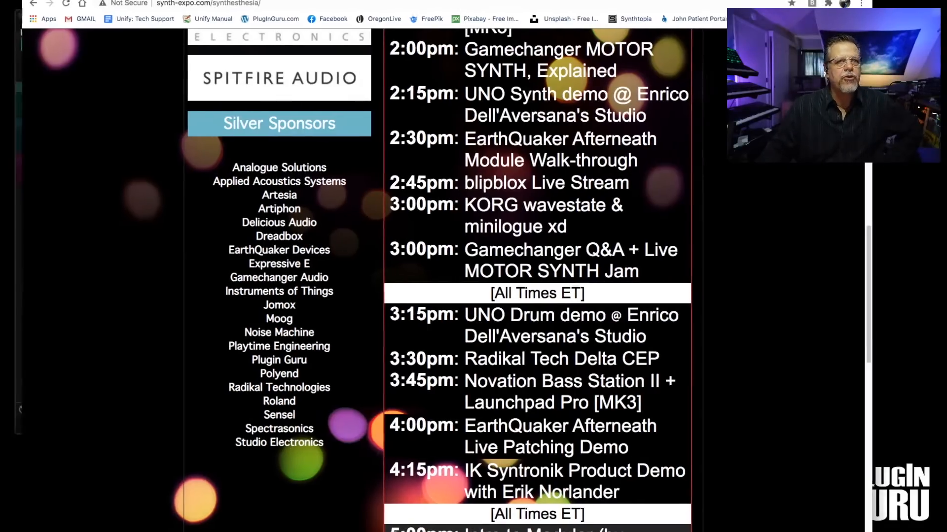
scroll(488, 227, up, 8)
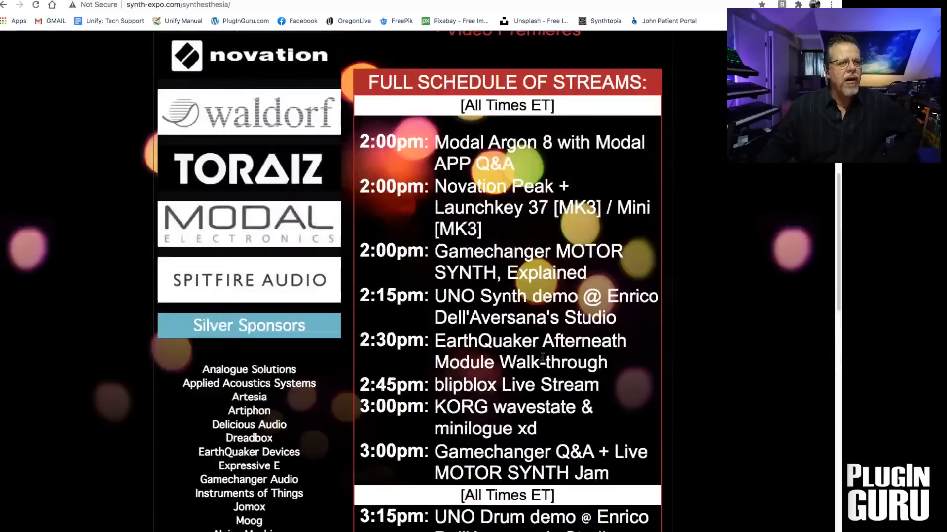
scroll(455, 197, up, 3)
scroll(455, 197, up, 3)
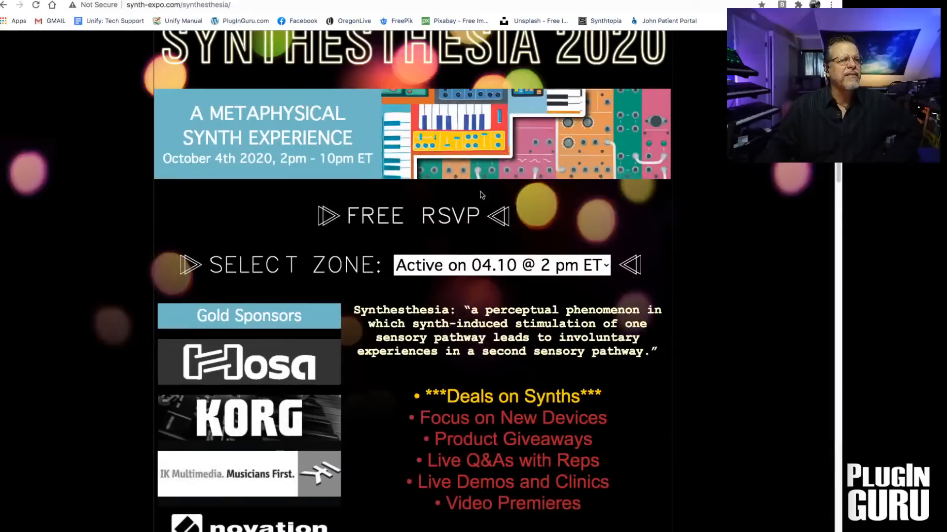
scroll(359, 222, up, 2)
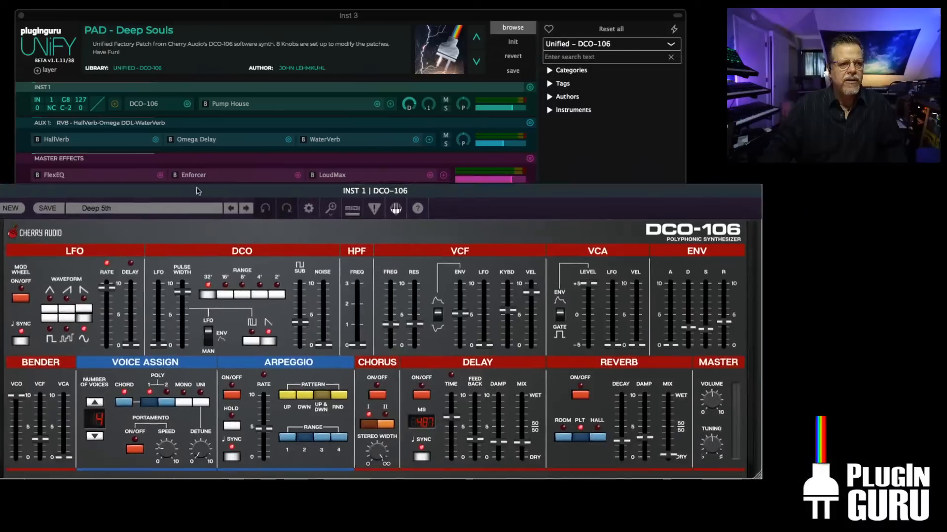
- Switch back to Unify, lower the DCO-106 window, and view the list of patch libraries without choosing another one
drag(199, 190, 227, 252)
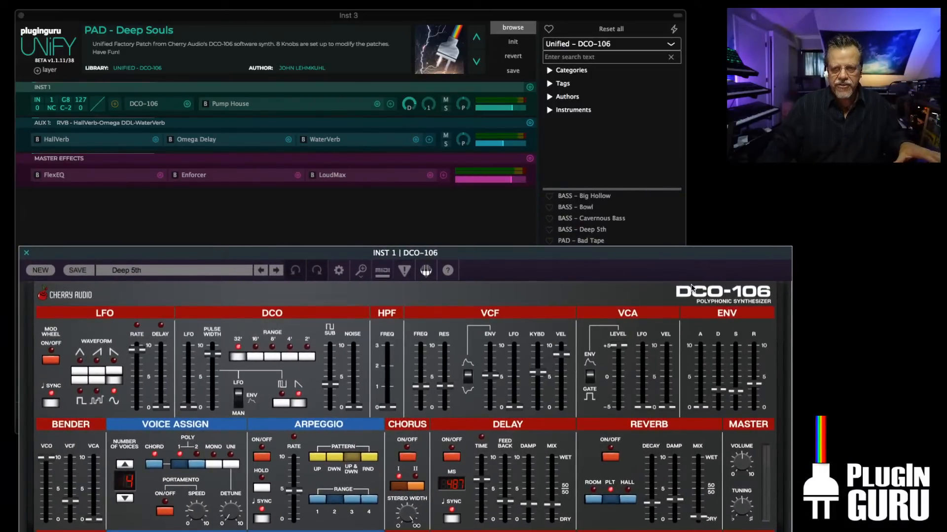
click(582, 44)
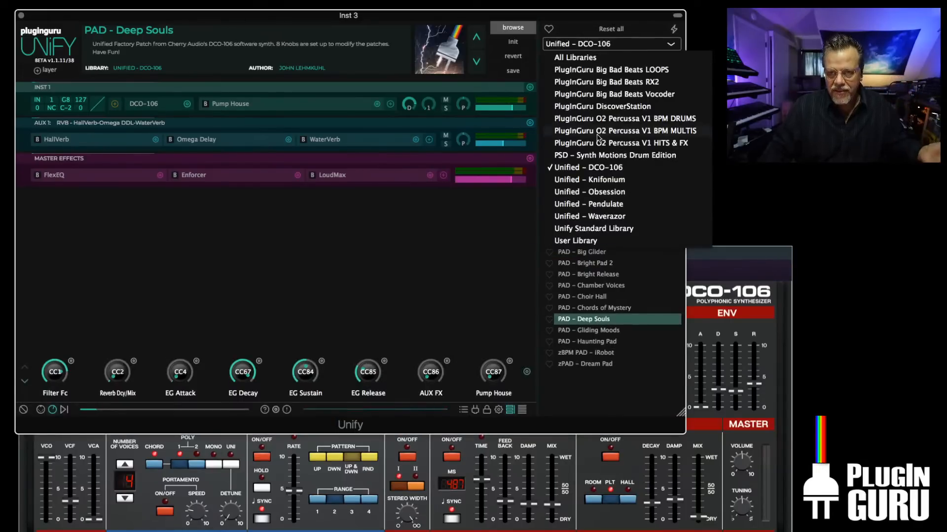
click(488, 249)
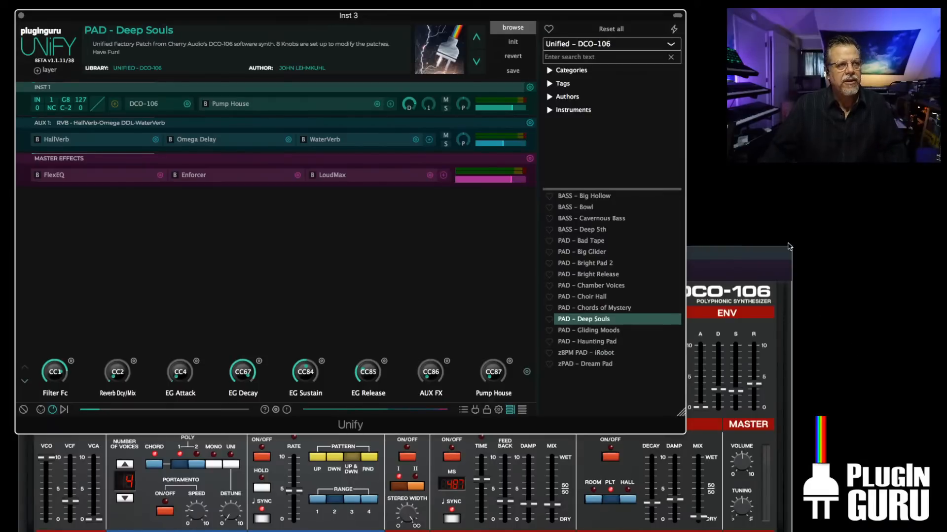
- Move the Unify window slightly higher and place the DCO-106 window below it with its whole panel visible
drag(458, 14, 447, 0)
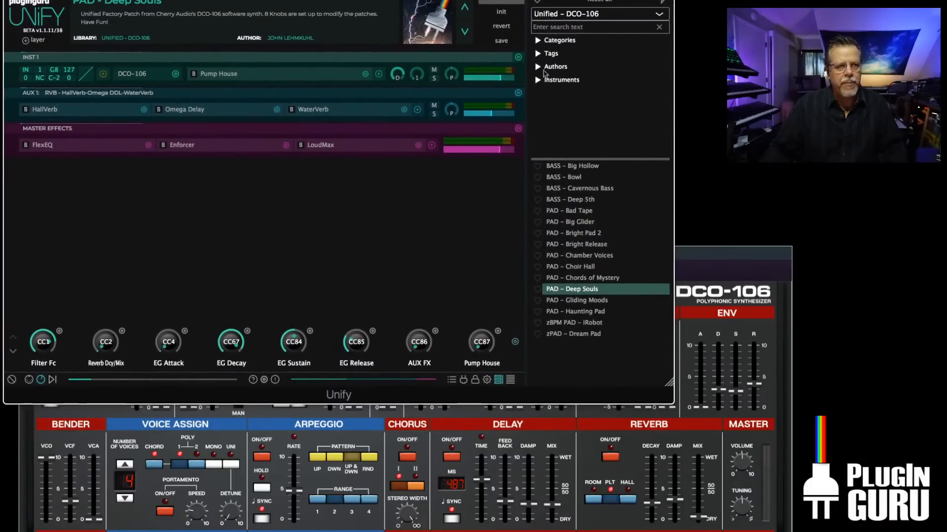
click(716, 251)
drag(685, 262, 673, 249)
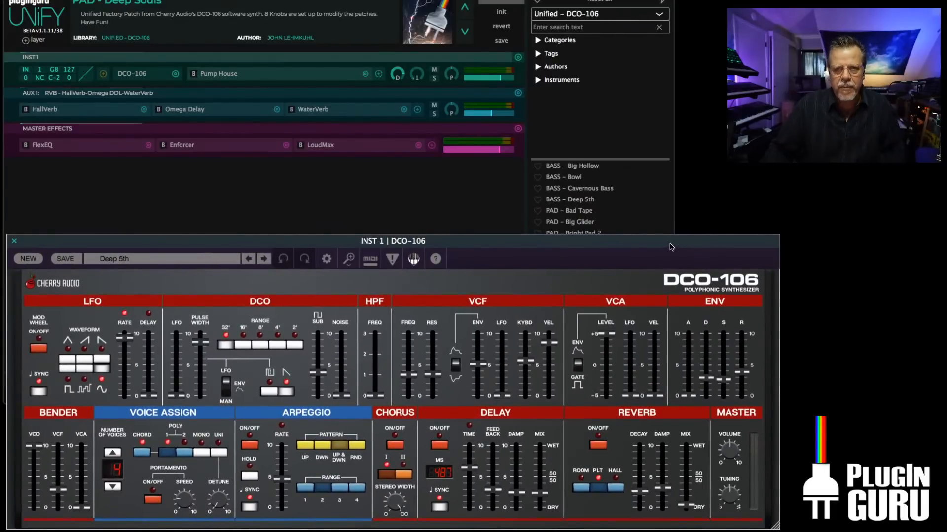
drag(641, 242, 641, 251)
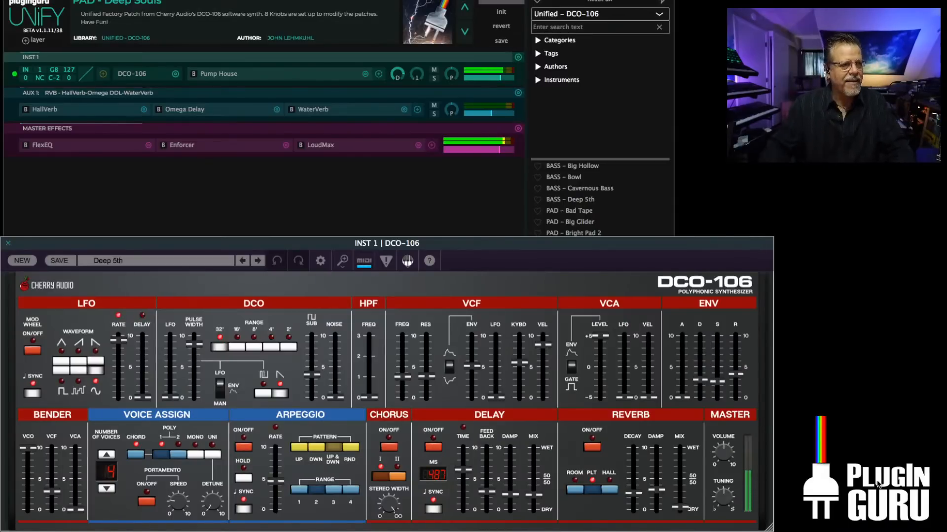
- Switch off Chord in Voice Assign, slightly lower the VCF envelope amount, and raise the filter frequency to its maximum
mouse_move(408, 378)
mouse_down()
mouse_move(408, 351)
mouse_move(409, 381)
mouse_up()
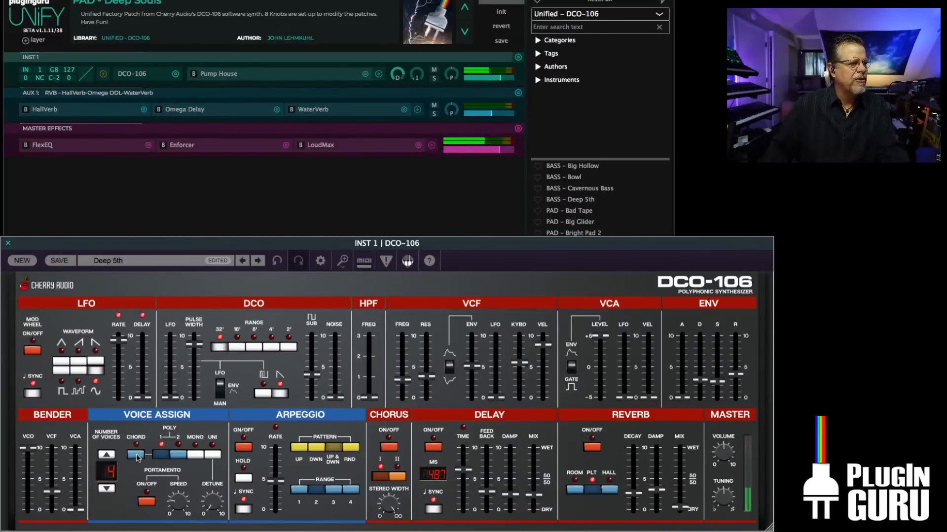
mouse_move(726, 442)
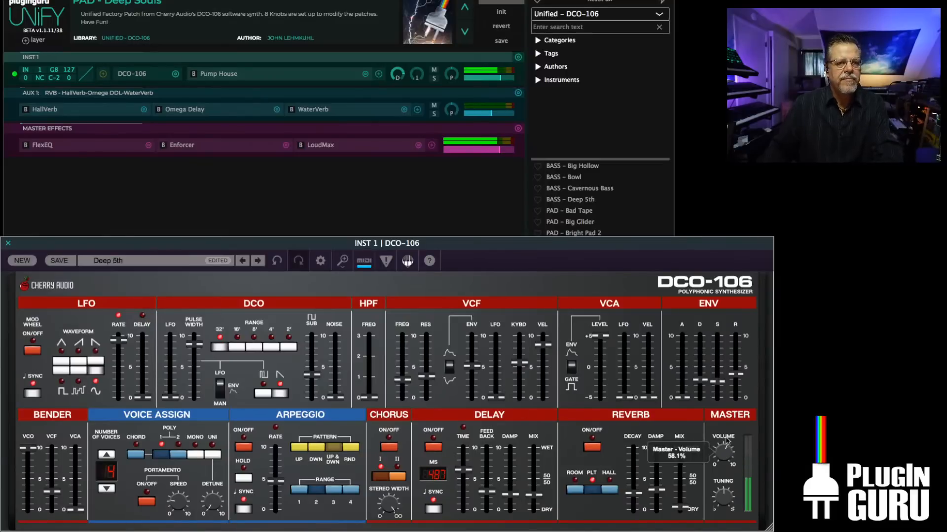
mouse_move(472, 365)
mouse_down()
mouse_move(473, 312)
mouse_move(473, 369)
mouse_up()
drag(403, 380, 408, 307)
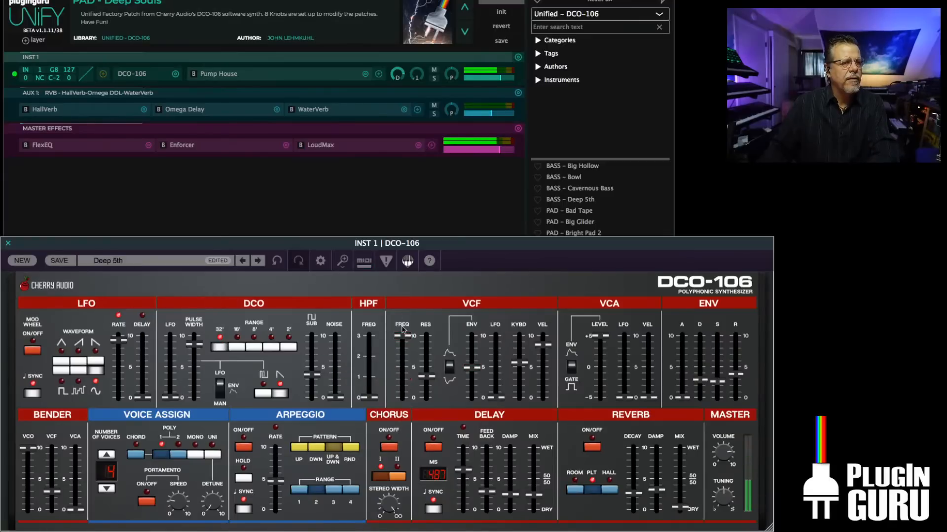
- Raise the DCO sub level to about 6, enable the pulse wave alongside the sawtooth, and raise the pulse width near maximum
drag(318, 376, 319, 347)
mouse_move(336, 396)
mouse_down()
mouse_move(334, 362)
mouse_move(316, 364)
mouse_move(317, 354)
mouse_move(339, 399)
mouse_up()
drag(320, 358, 319, 363)
click(268, 393)
mouse_move(192, 349)
mouse_down()
mouse_move(193, 395)
mouse_move(193, 338)
mouse_up()
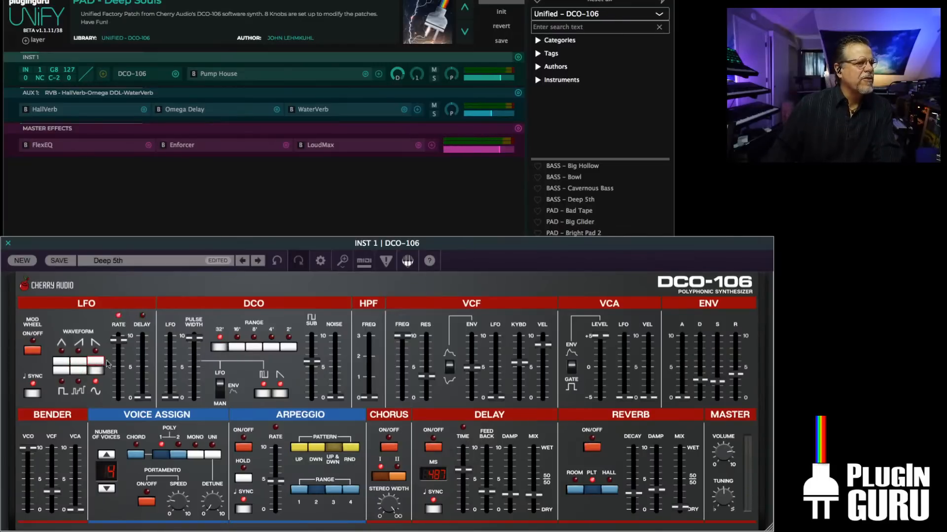
- Turn off LFO sync, slow the LFO rate to about mid-range, raise the DCO LFO amount, and set the pulse width to 83.8%
drag(119, 340, 119, 364)
drag(170, 397, 173, 352)
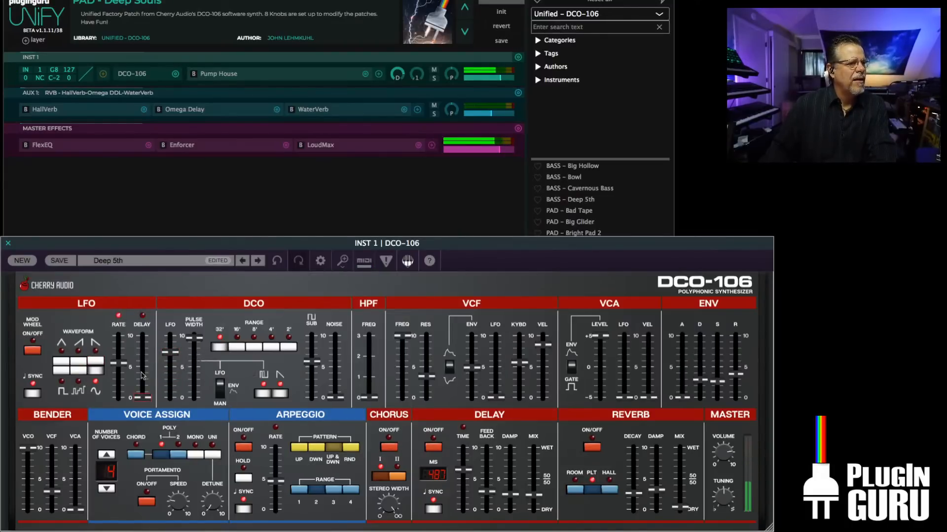
drag(123, 375, 124, 359)
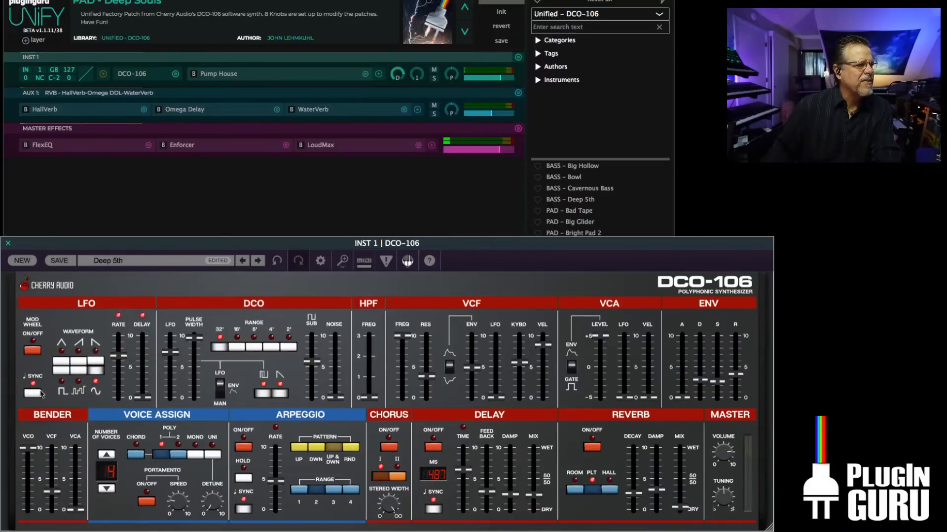
drag(111, 359, 196, 350)
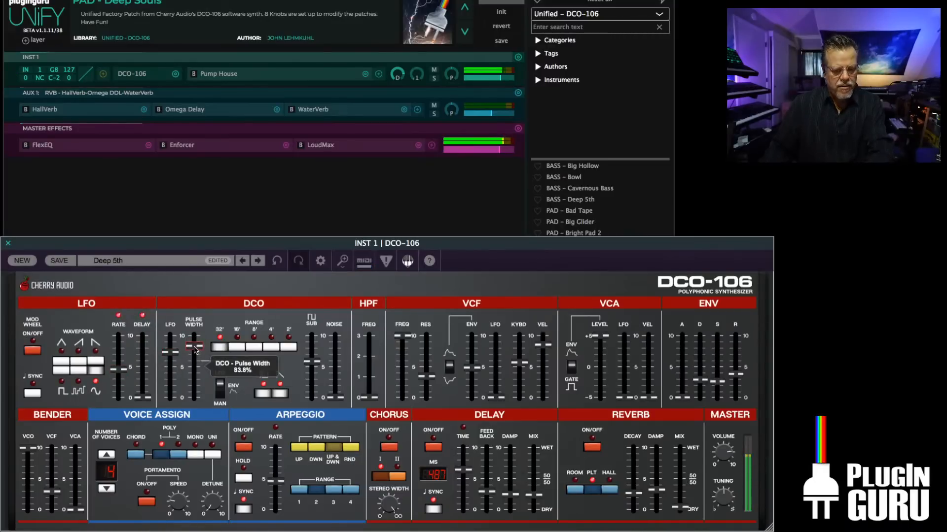
- Set the number of voices to 9, switch the DCO range to 16', and lower the sub level to zero
click(110, 459)
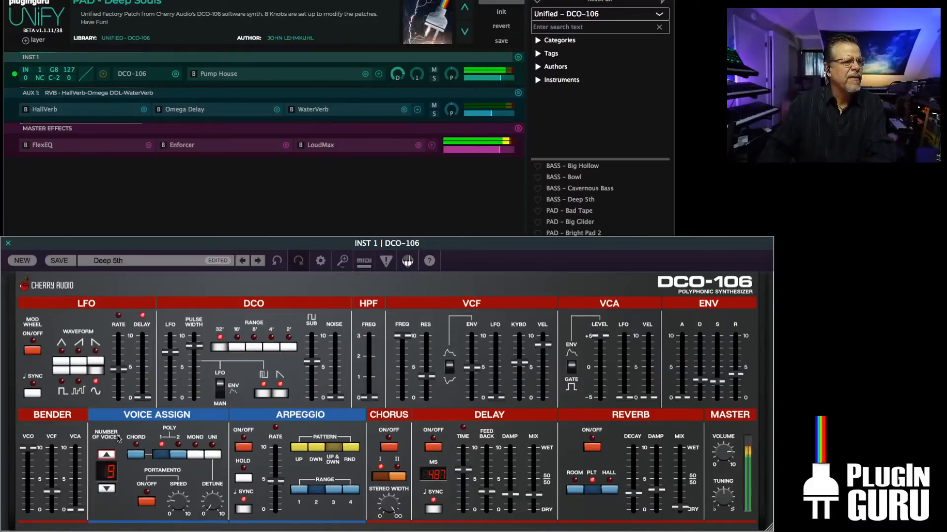
click(237, 347)
drag(311, 362, 307, 400)
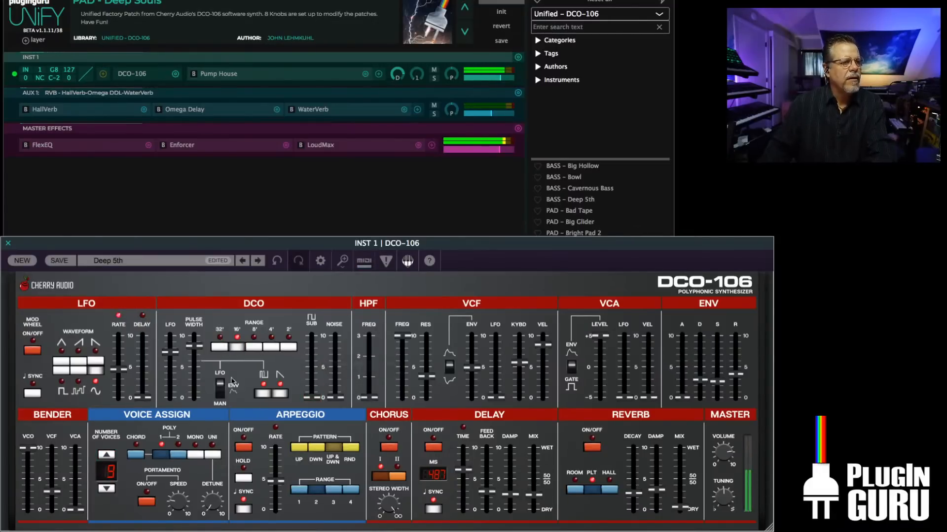
- Set the DCO LFO amount to 0.0% and try the pulse width with another modulation source, returning the source to LFO
drag(195, 350, 172, 402)
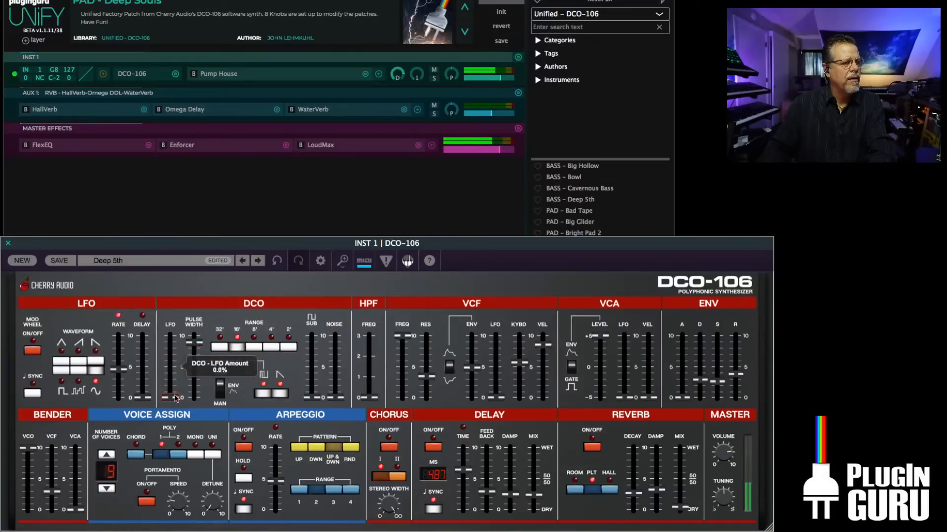
drag(220, 395, 171, 399)
mouse_move(193, 344)
mouse_down()
mouse_move(193, 373)
mouse_move(193, 334)
mouse_up()
drag(219, 389, 219, 368)
- Slow the LFO rate slightly and lower the DCO pulse width to about 5
drag(193, 337, 189, 383)
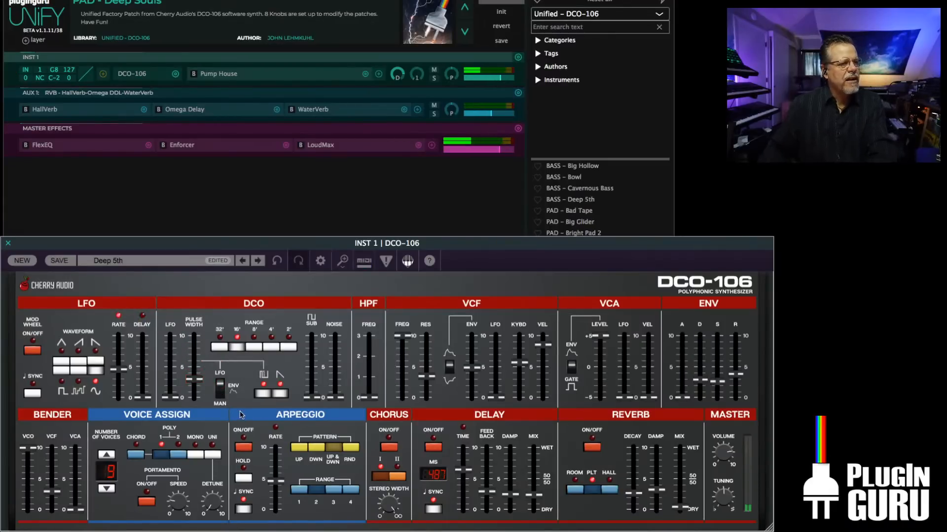
drag(122, 374, 121, 381)
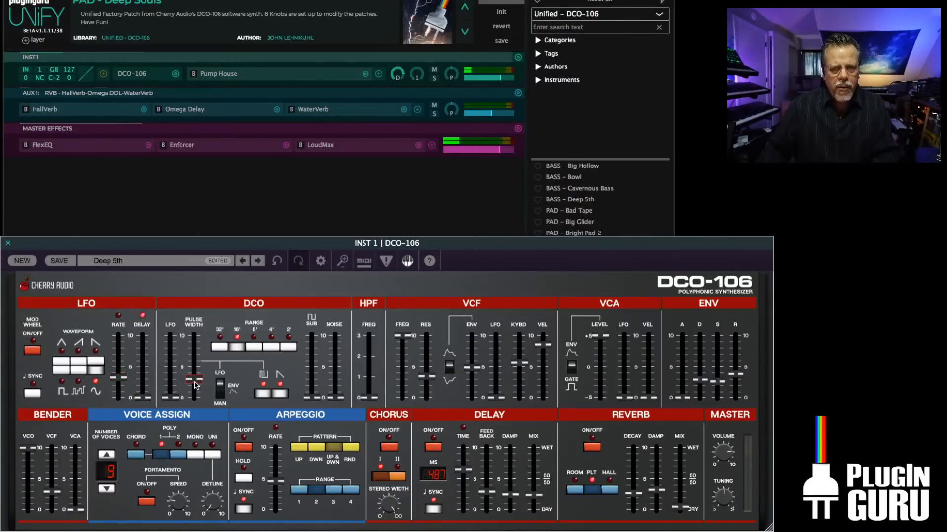
mouse_move(194, 386)
mouse_down()
mouse_move(194, 352)
mouse_move(194, 369)
mouse_up()
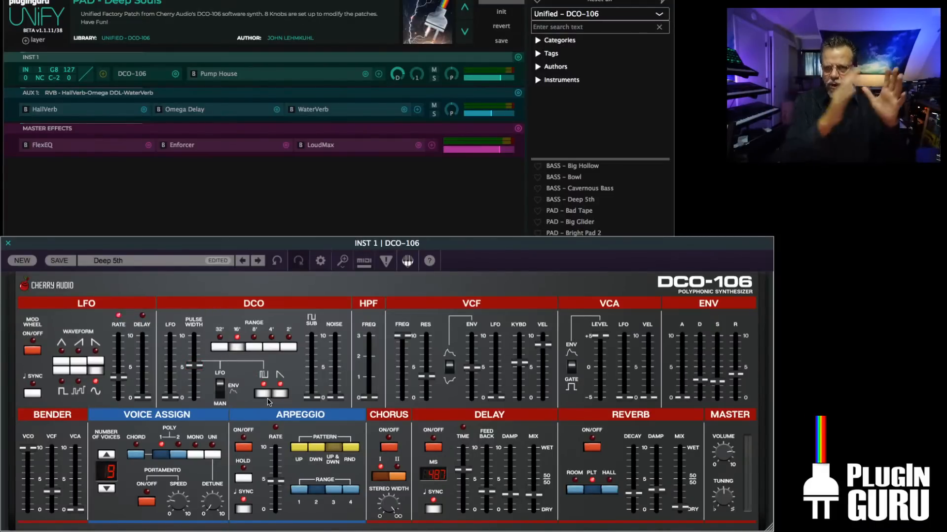
- Raise the DCO pulse width to 97.6% and slow the LFO rate to 1.36 Hz
drag(200, 367, 205, 341)
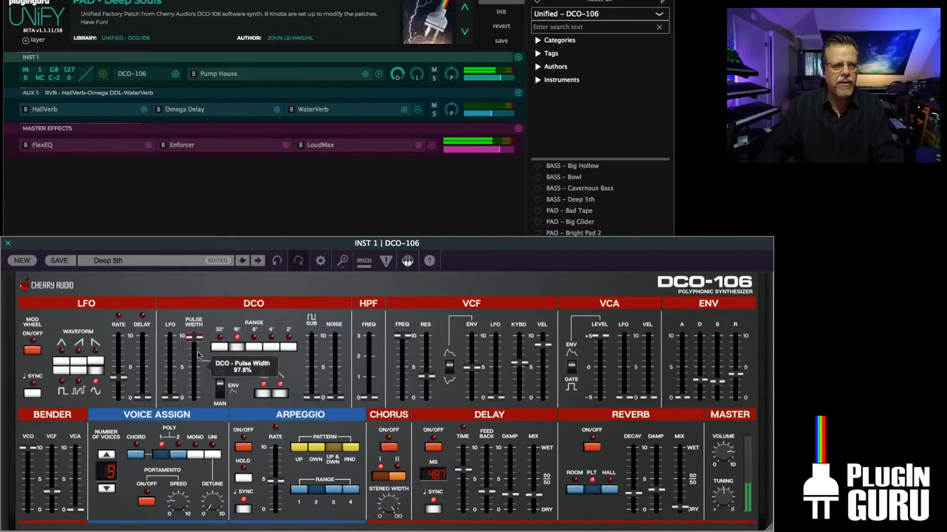
drag(123, 378, 127, 385)
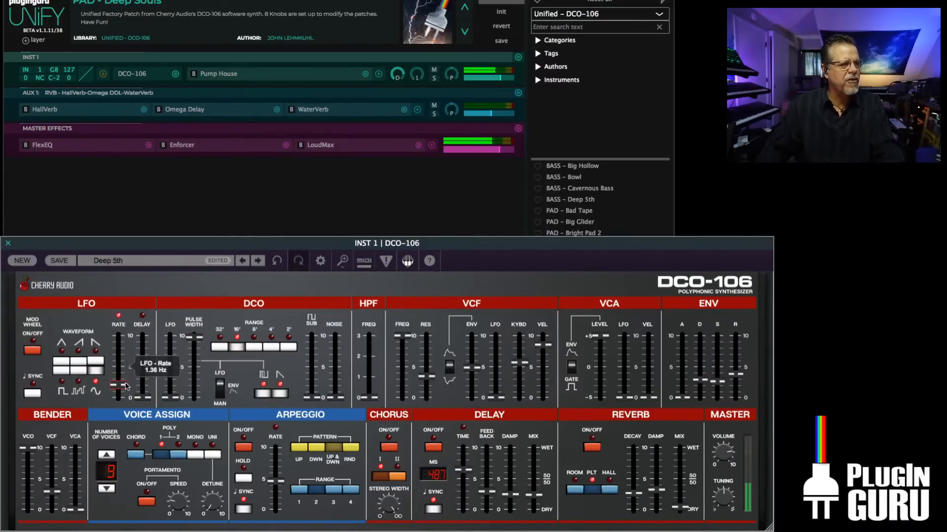
- Raise the envelope attack to about 5 and the decay to about 8, and shorten the release slightly
drag(682, 398, 681, 366)
drag(735, 374, 737, 381)
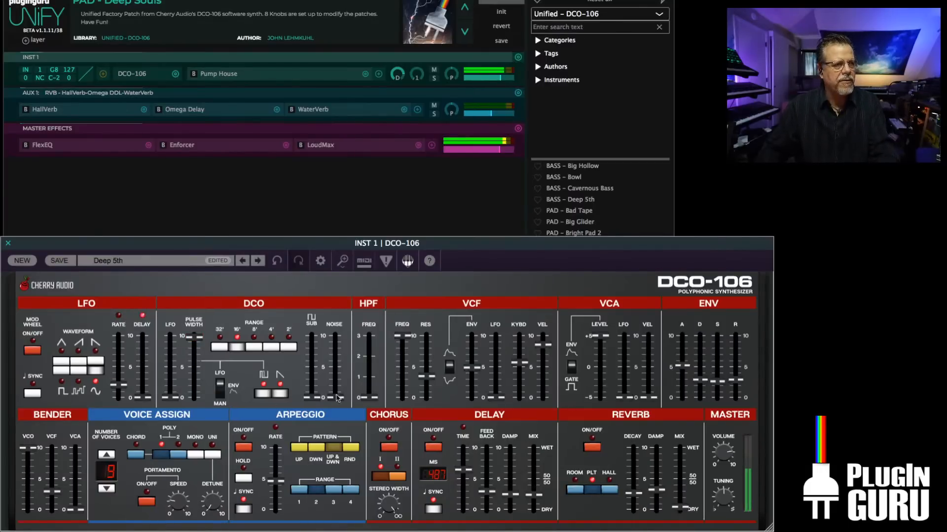
drag(699, 380, 702, 351)
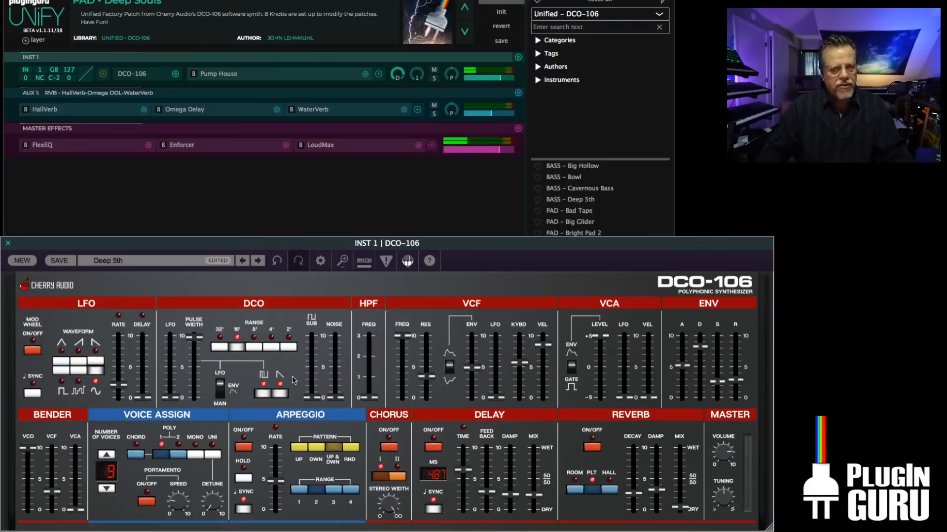
- Lower the DCO pulse width to near zero and toggle its modulation source away from LFO and back
drag(201, 340, 197, 397)
click(220, 389)
click(221, 393)
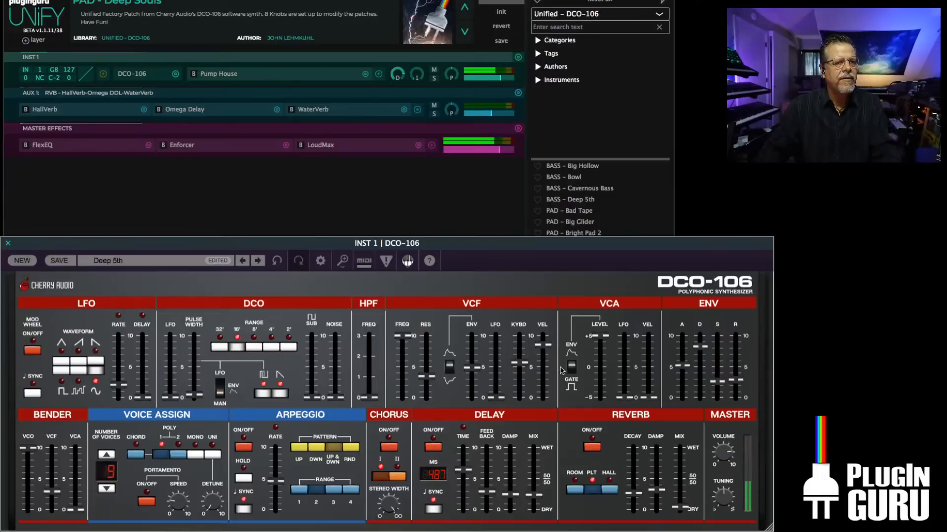
- Audition the 8', 4' and 2' DCO ranges, raising the master volume to 29.4%, and settle on 8'
click(254, 348)
click(271, 348)
click(288, 348)
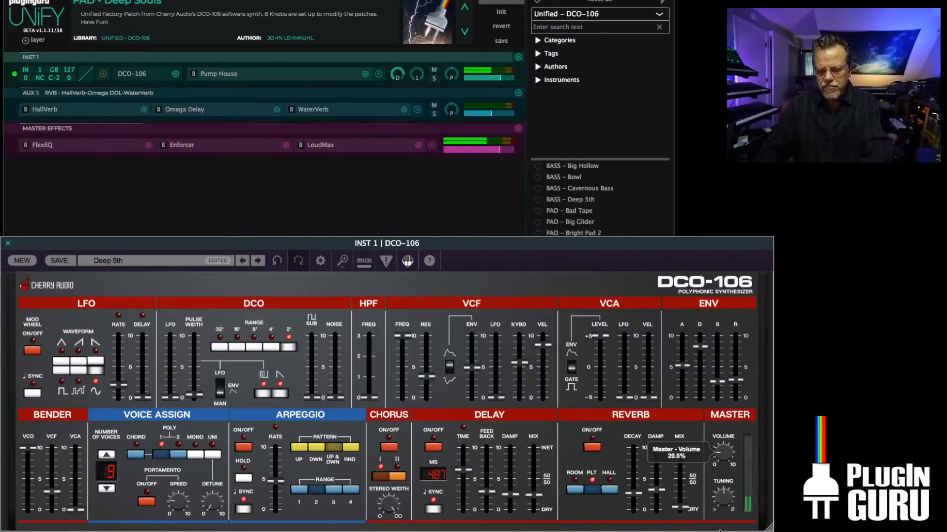
drag(720, 531, 720, 520)
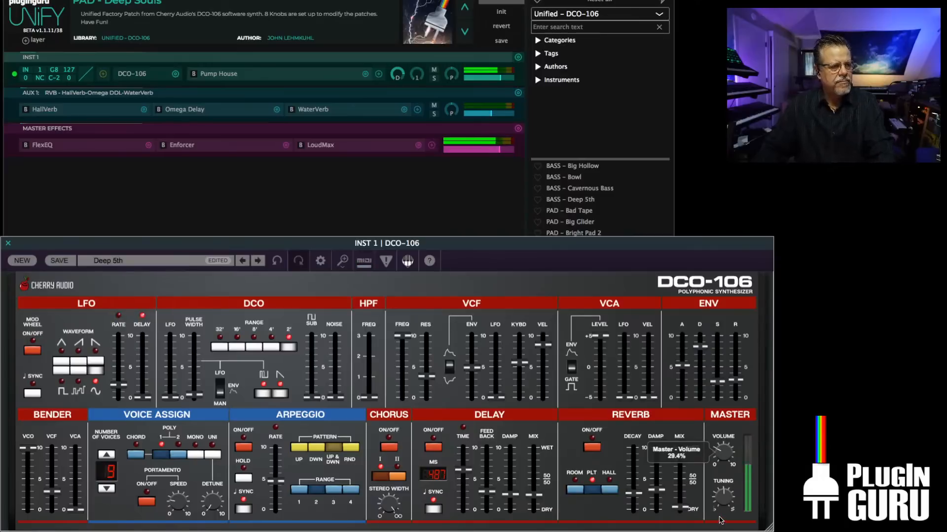
click(256, 348)
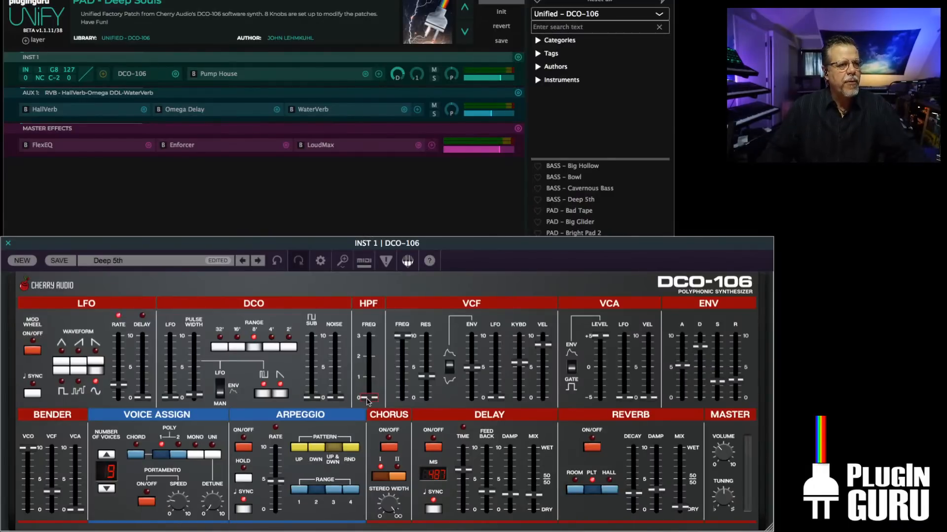
- Try sweeping the high-pass and VCF frequencies with the filter envelope amount near zero, returning the high-pass to 0 and the VCF to maximum
drag(368, 398, 374, 372)
drag(403, 336, 401, 370)
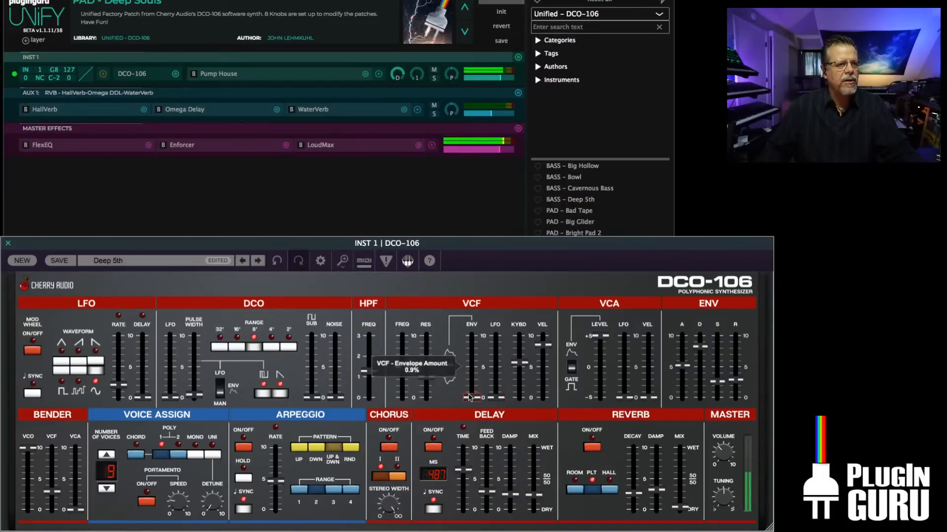
drag(402, 367, 373, 359)
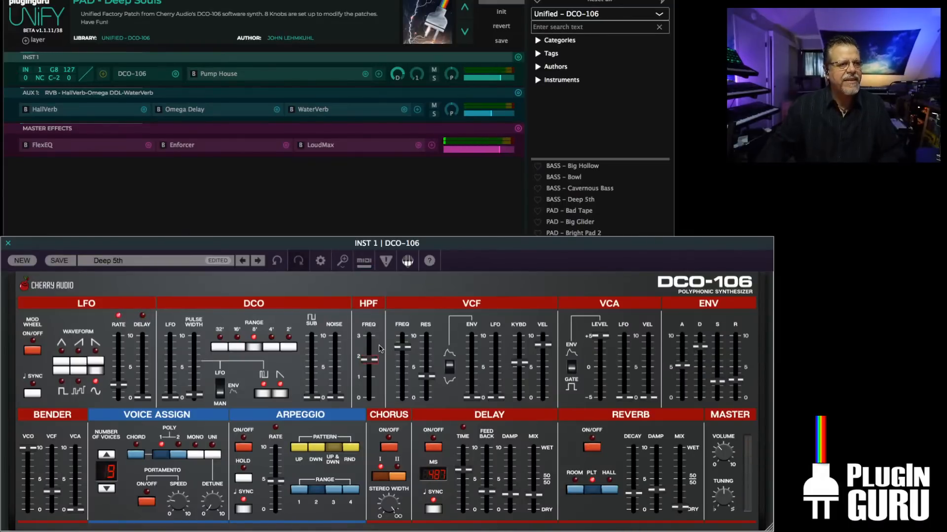
drag(400, 351, 368, 397)
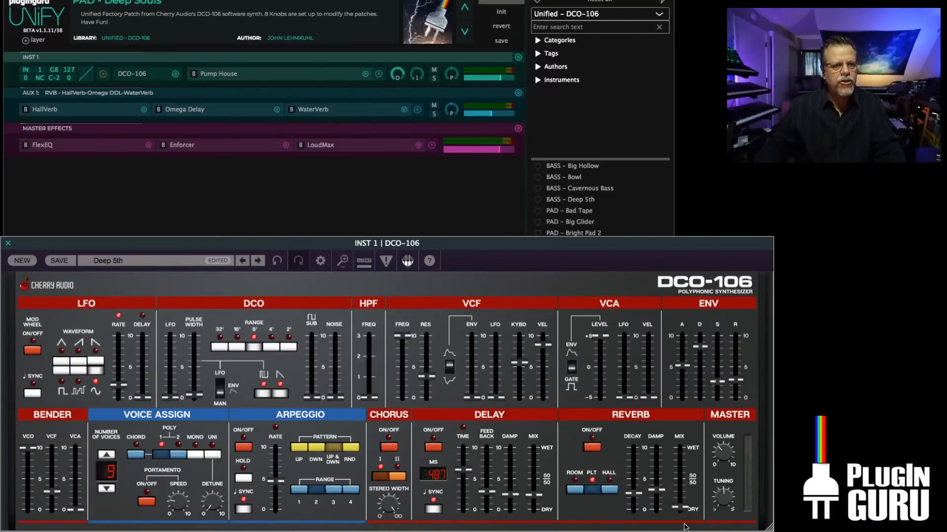
- Set the high-pass frequency to about 2, the VCF frequency and resonance to about 5, and the VCF envelope amount to about 7
drag(366, 393, 425, 367)
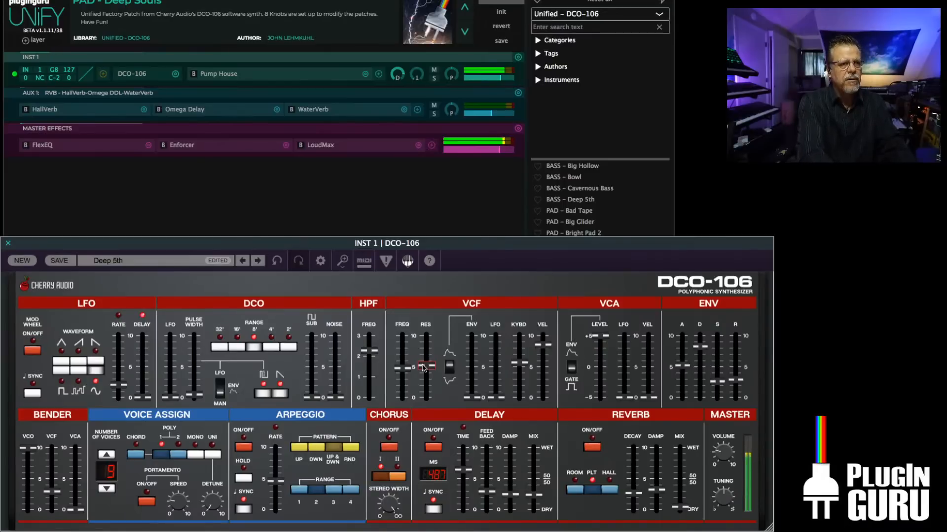
drag(472, 397, 475, 356)
- Cut the envelope attack and sustain to zero, shorten the decay to about 1.5, and sweep the VCF envelope amount to about 8
drag(685, 369, 684, 397)
drag(699, 346, 699, 389)
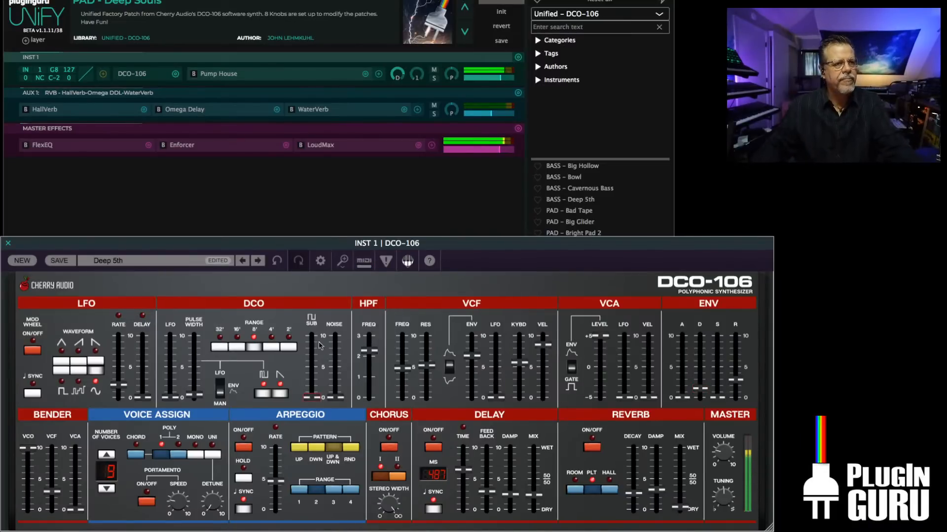
drag(481, 357, 476, 385)
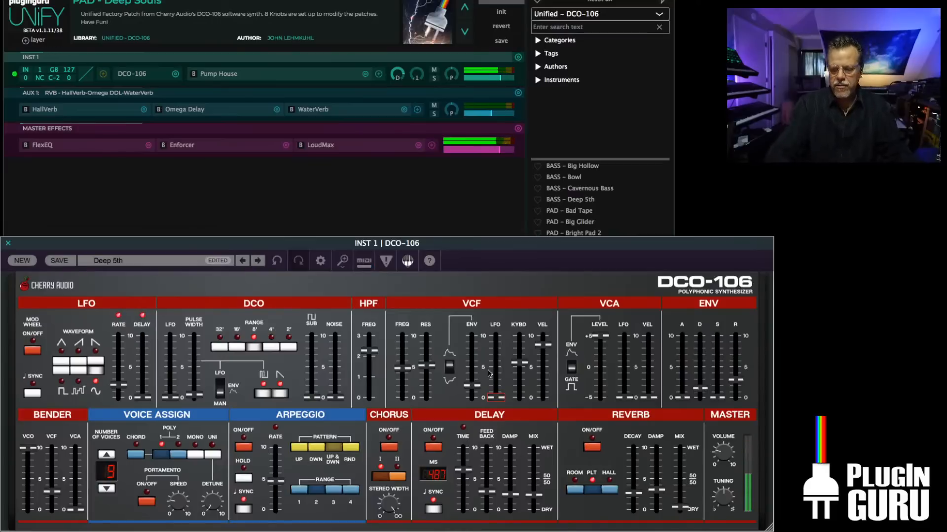
drag(476, 385, 478, 351)
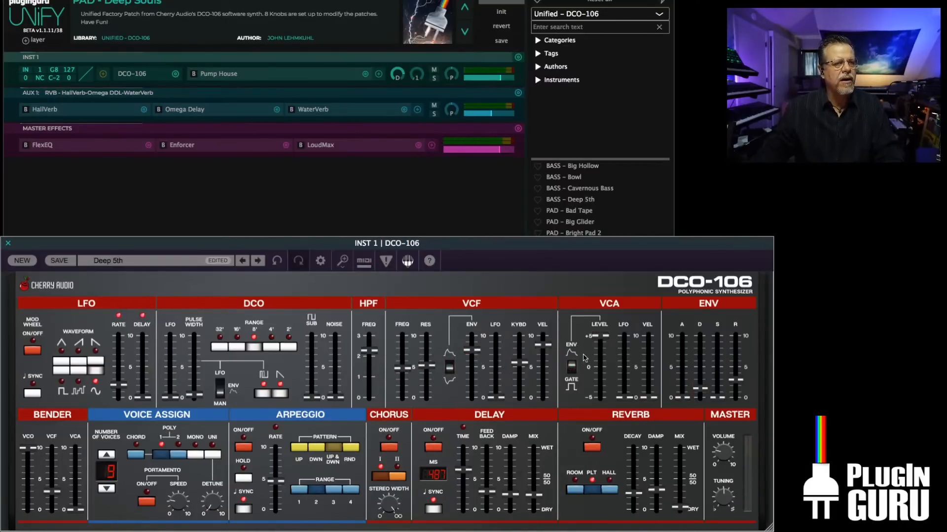
- Raise the envelope decay to about 7, the sustain to about 9, and the release to about 5
click(683, 398)
drag(736, 380, 736, 368)
drag(699, 398, 717, 345)
- Raise the VCF frequency to about 9 and lower its envelope amount to about 5
drag(468, 350, 468, 392)
drag(403, 368, 410, 348)
drag(468, 392, 469, 369)
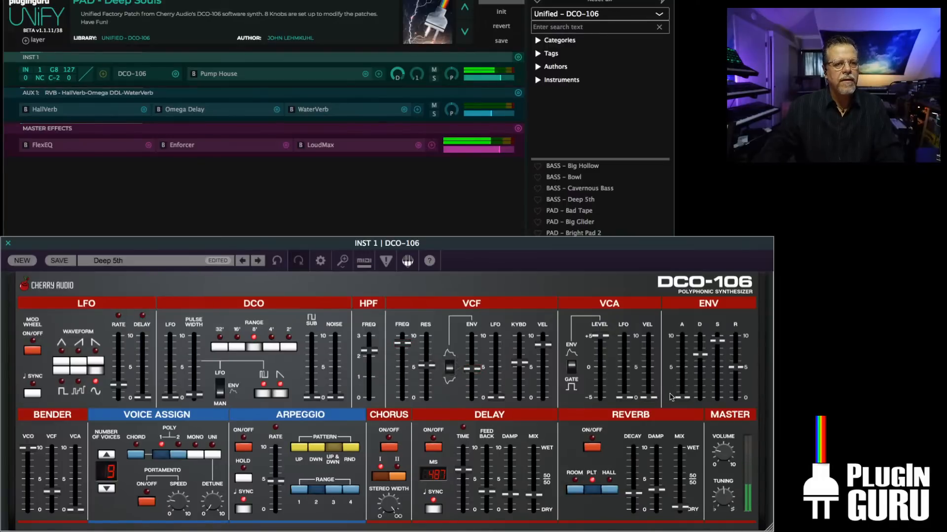
- Shorten the envelope decay to about 5 and raise the VCF envelope amount to about 7
mouse_move(699, 355)
mouse_down()
mouse_move(699, 396)
mouse_move(701, 373)
mouse_up()
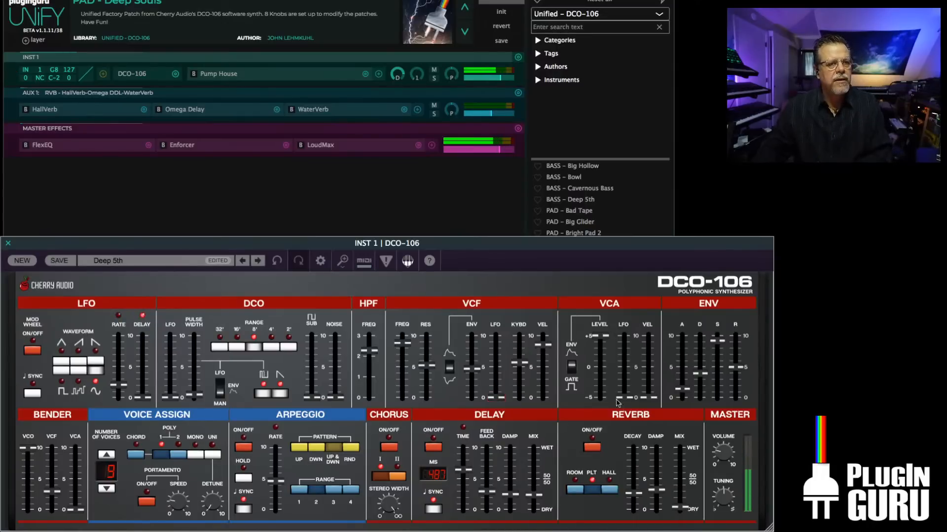
drag(470, 374, 474, 359)
mouse_move(700, 373)
mouse_down()
mouse_move(700, 391)
mouse_move(682, 375)
mouse_move(684, 397)
mouse_move(697, 359)
mouse_move(699, 367)
mouse_up()
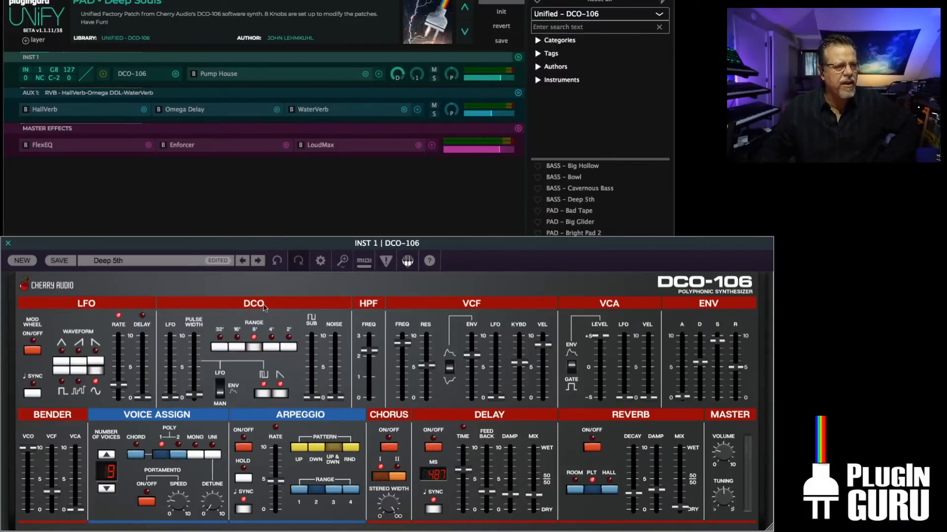
- Load the Action Arp 1 preset from the Arp category, then bring the Unify window forward briefly and return to DCO-106
click(110, 261)
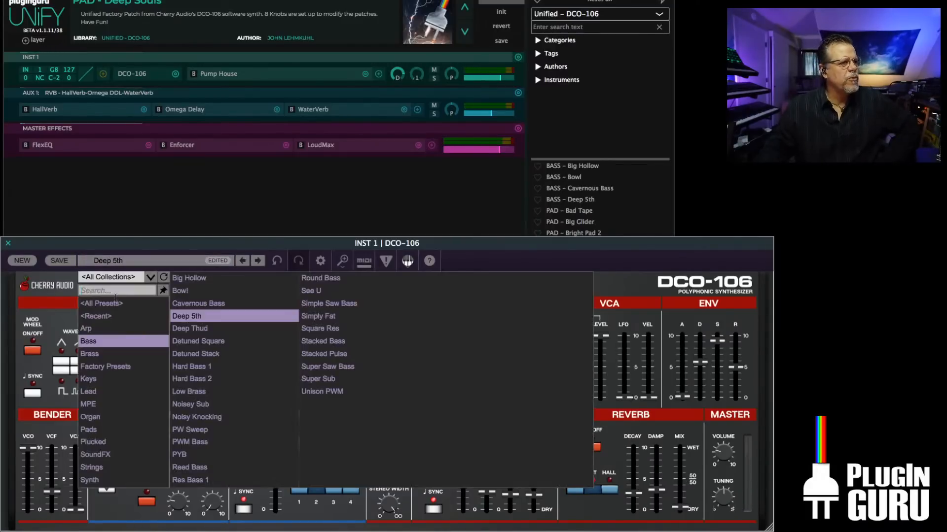
click(99, 323)
click(193, 292)
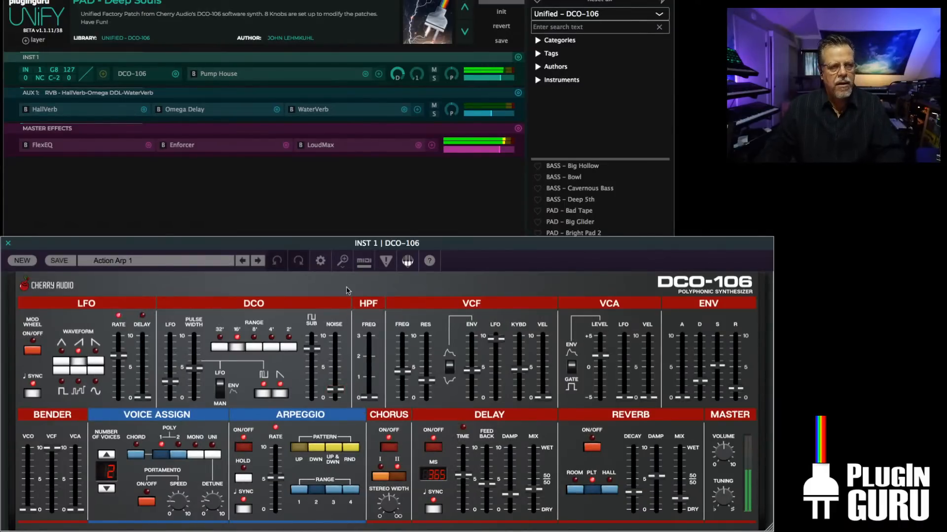
click(317, 201)
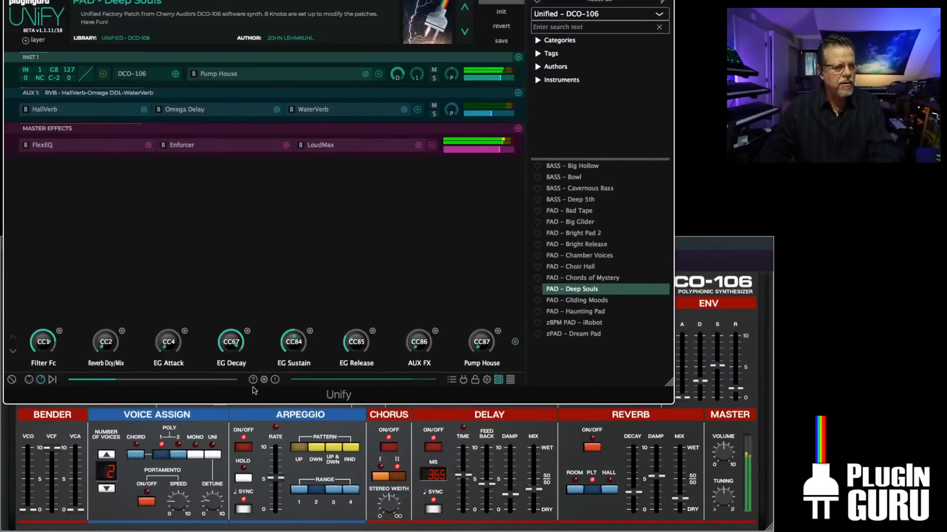
click(291, 436)
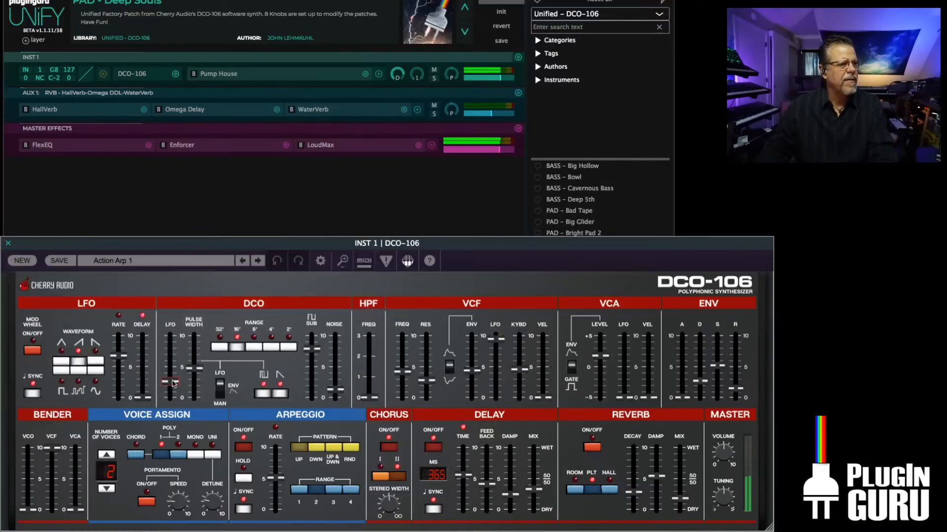
- Sweep the VCF frequency down to 32.20 and set the VCF envelope amount to 48.8%
drag(401, 373, 402, 345)
drag(471, 371, 471, 388)
drag(401, 345, 397, 385)
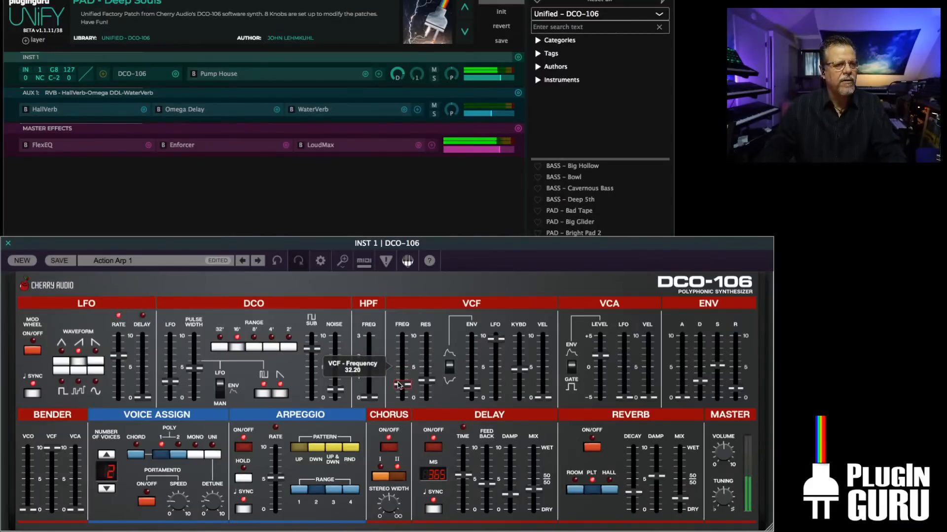
drag(471, 394, 472, 371)
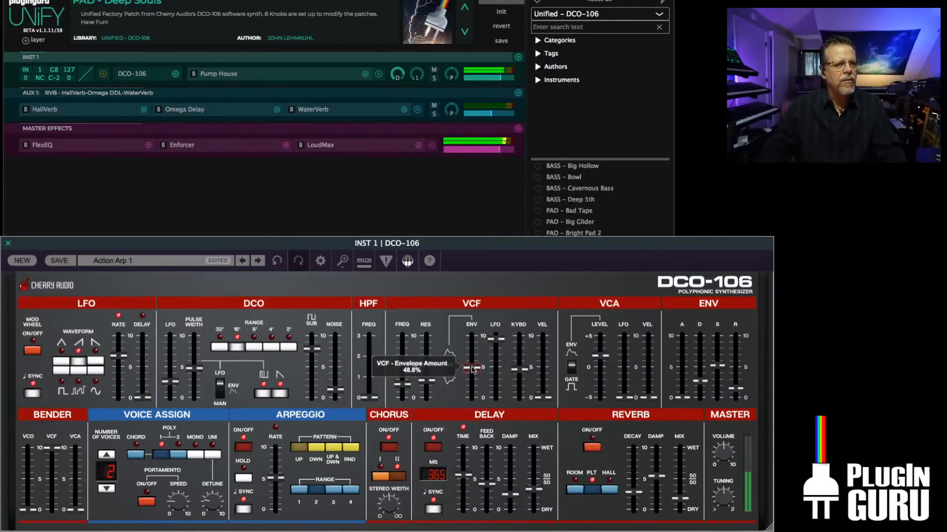
- Shorten the envelope decay, set the sustain to 31.9%, and sweep the VCF frequency up to about 7.5 on its slider
drag(717, 365, 718, 383)
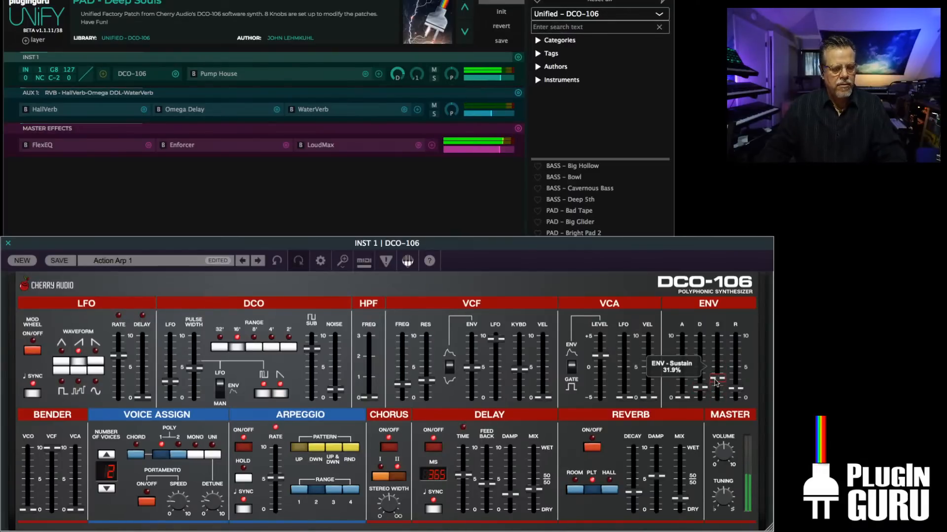
drag(402, 384, 410, 366)
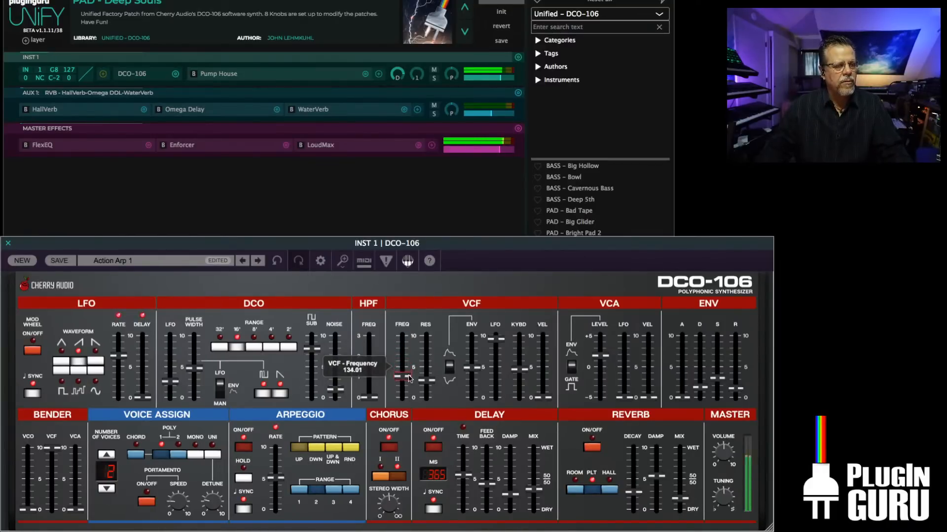
drag(409, 384, 410, 386)
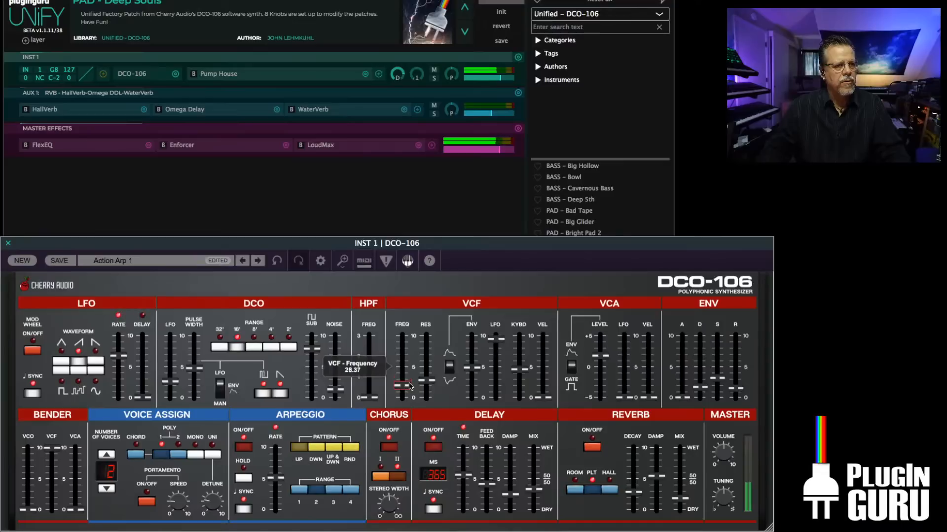
mouse_move(723, 451)
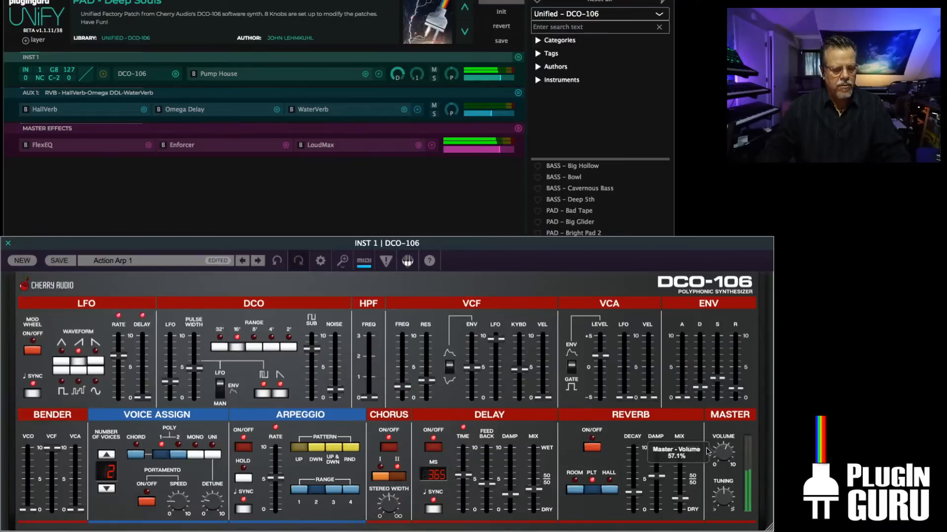
drag(408, 387, 410, 353)
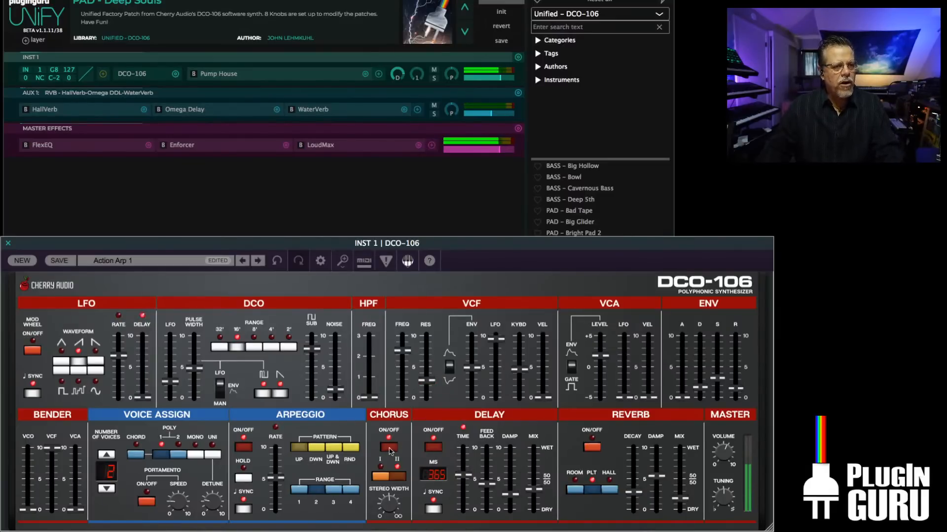
- Try toggling the reverb, raising its mix to about 50/50 and its decay to about 7
click(592, 449)
drag(679, 501, 644, 473)
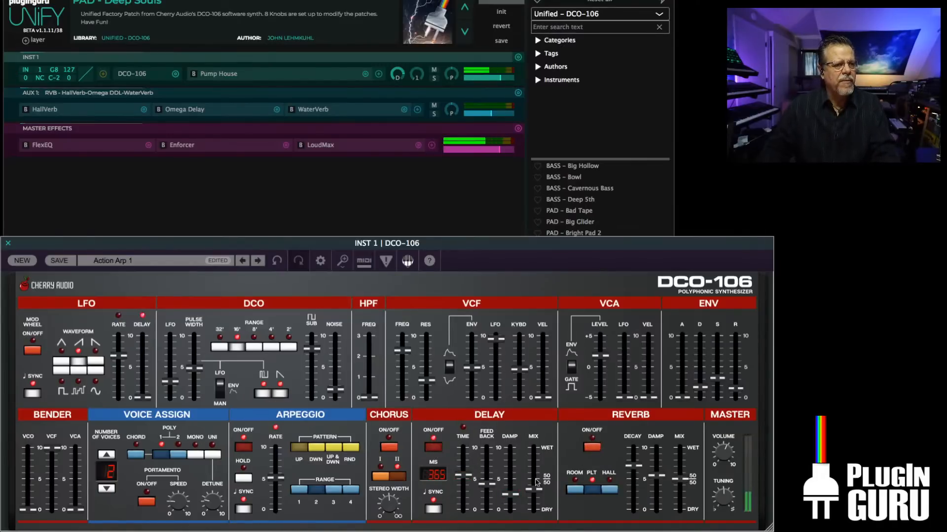
- Lower the delay damping to about 1, raise the feedback to about 6, and set the delay time to 487 ms
drag(512, 497, 511, 502)
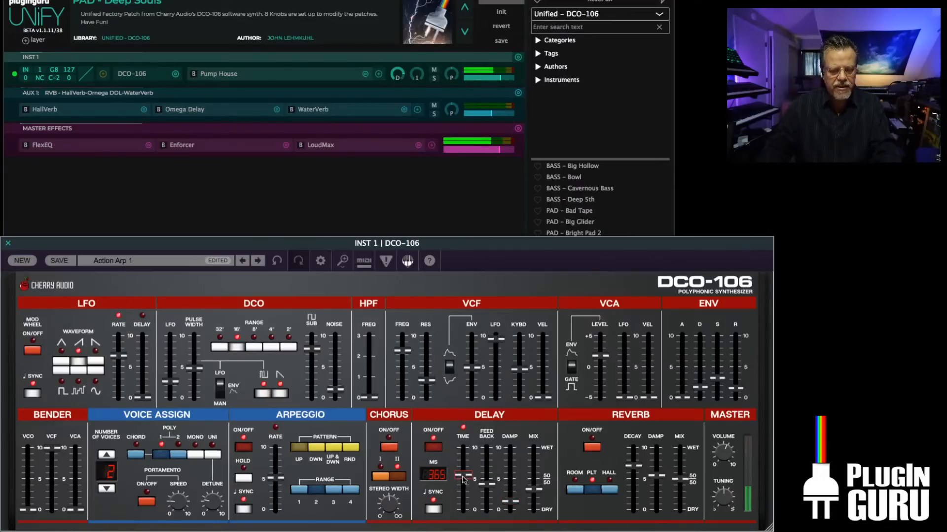
drag(483, 486, 466, 471)
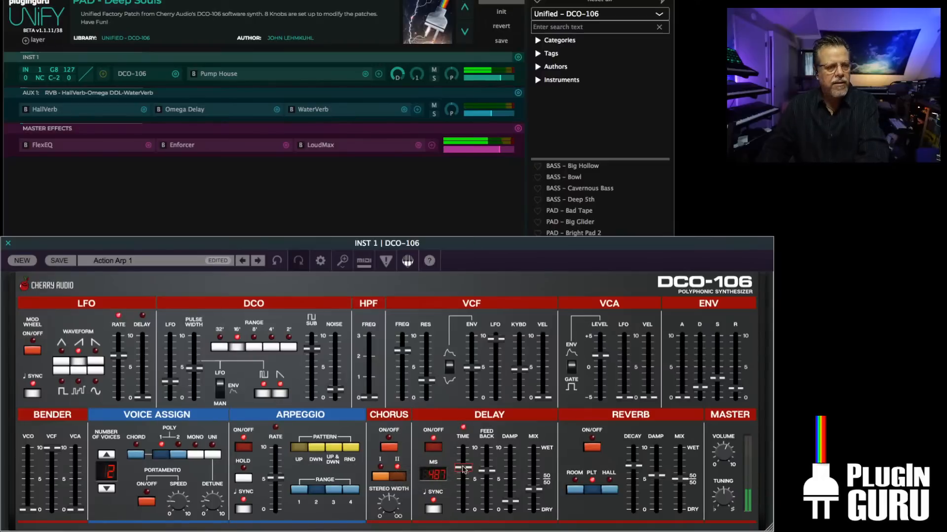
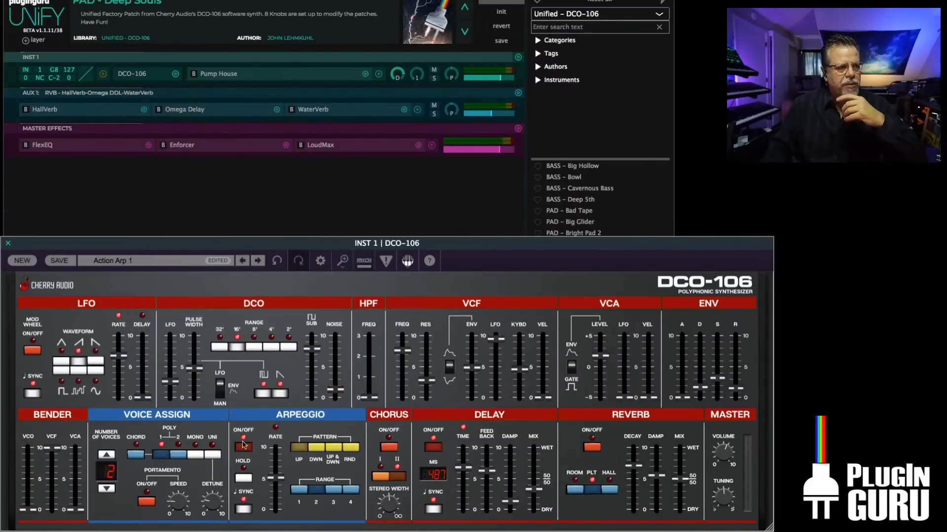
- Switch the voice assignment to unison, set the number of voices to 5, and increase the detune
click(214, 456)
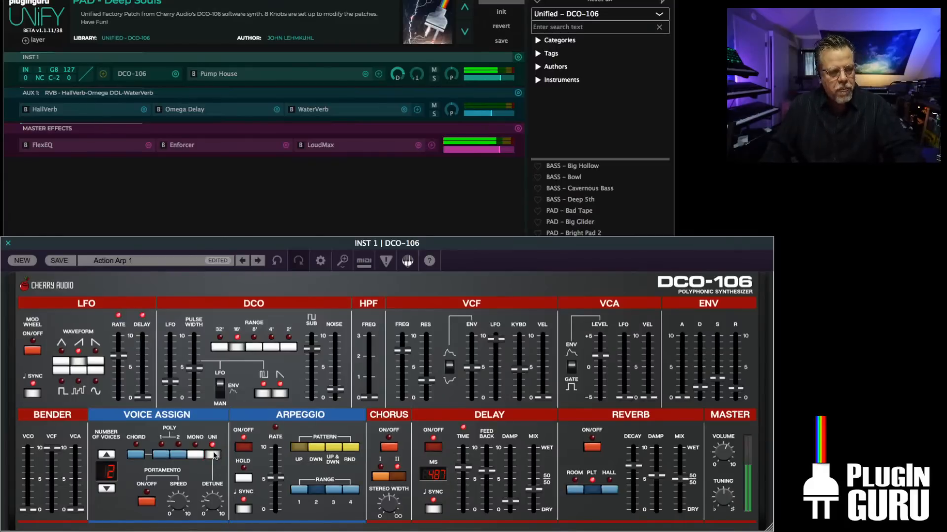
click(107, 454)
click(107, 455)
click(107, 455)
drag(215, 490, 219, 477)
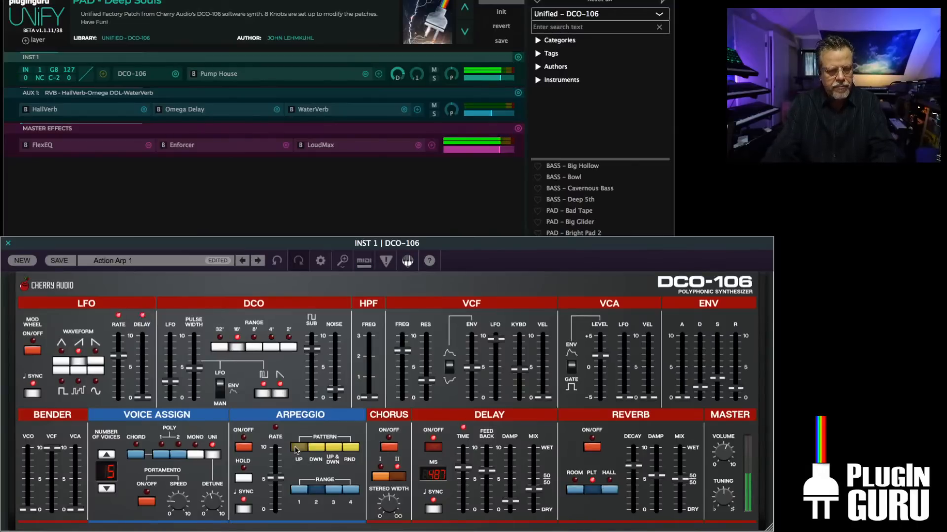
- Raise the VCF frequency to about 9 and its envelope amount to about 7, and switch the DCO range to 8'
drag(406, 353, 405, 340)
drag(471, 368, 470, 353)
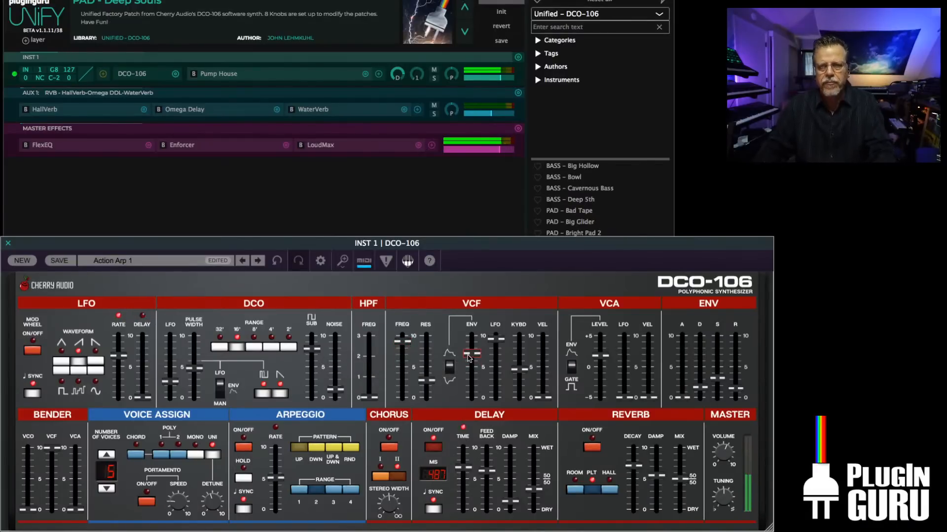
click(256, 349)
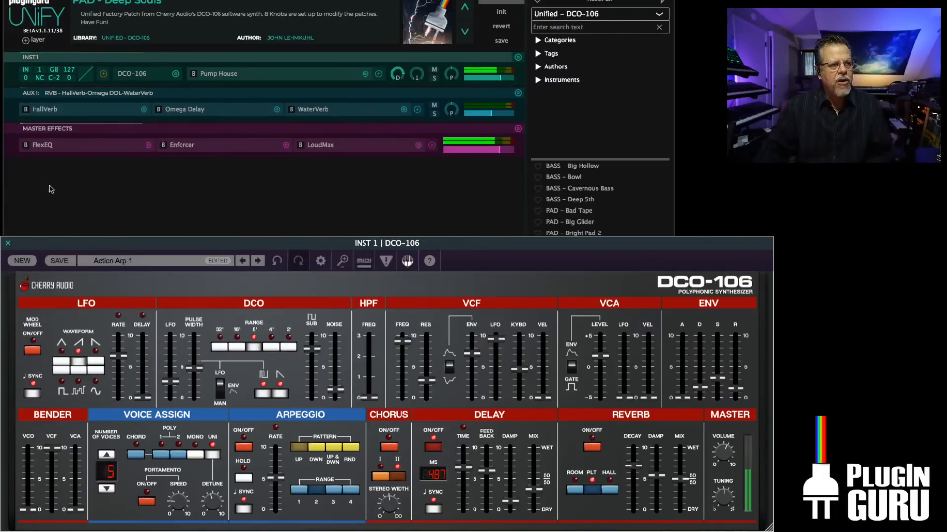
- Switch to Unify and add the PolyBox - 8 Layers MIDI effects layer to the patch
click(80, 191)
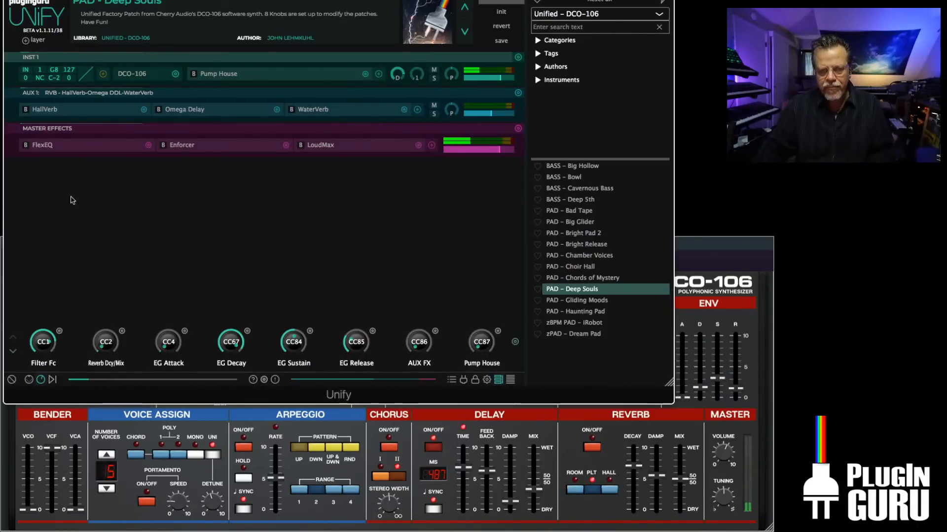
click(38, 42)
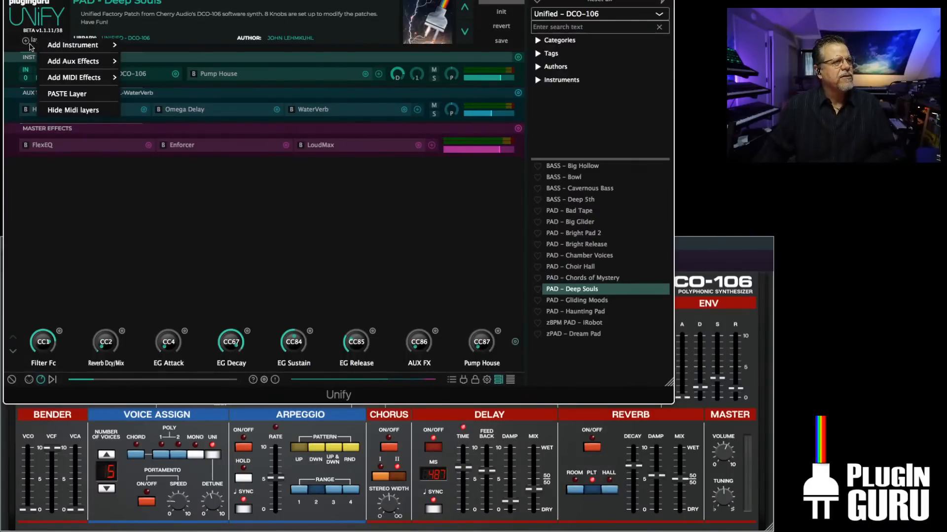
mouse_move(75, 81)
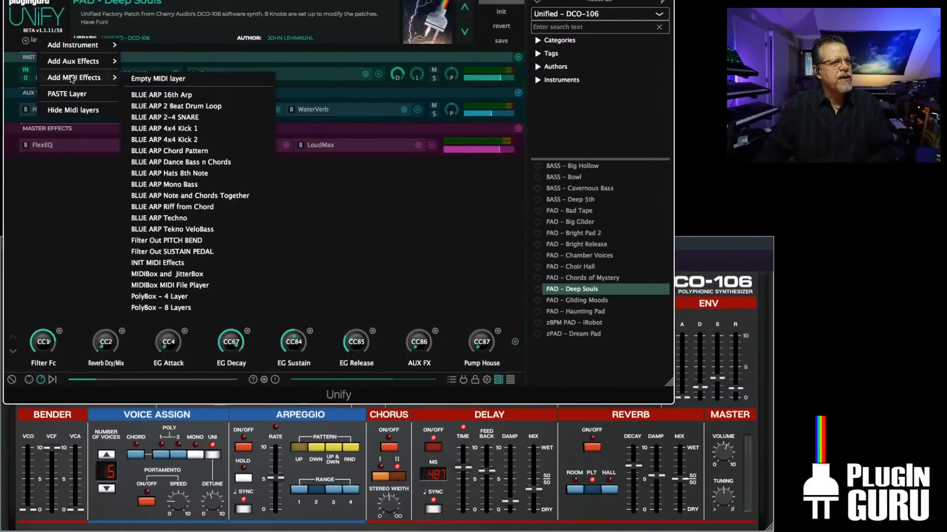
click(173, 307)
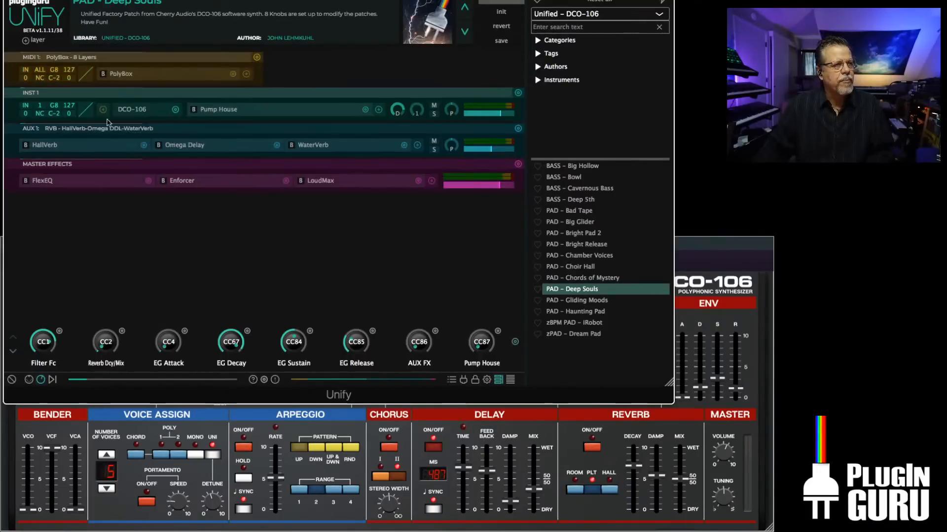
- Examine the pool size choices in PolyBox, then close its settings
click(124, 74)
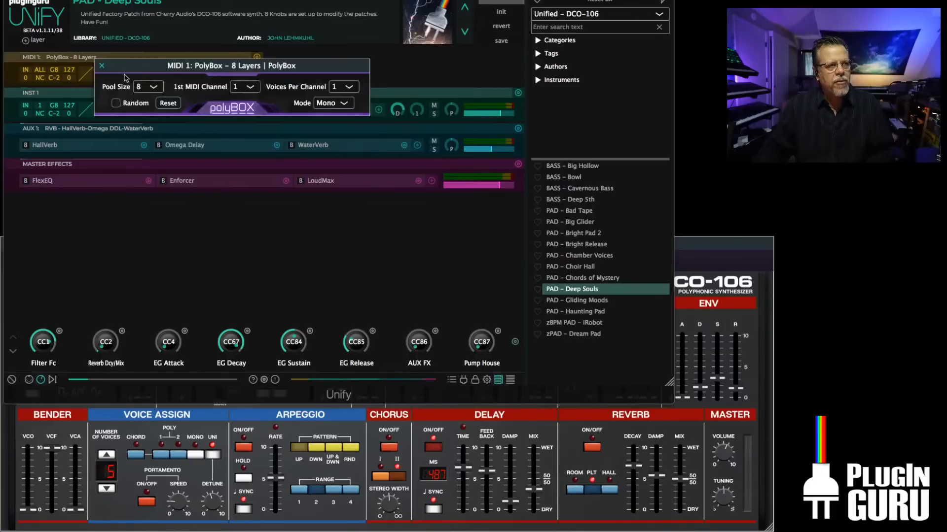
click(147, 87)
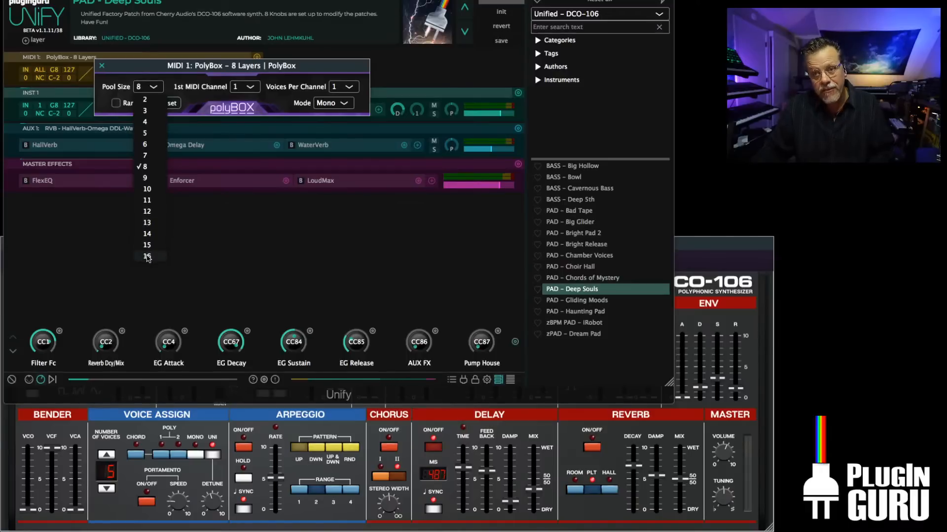
click(199, 237)
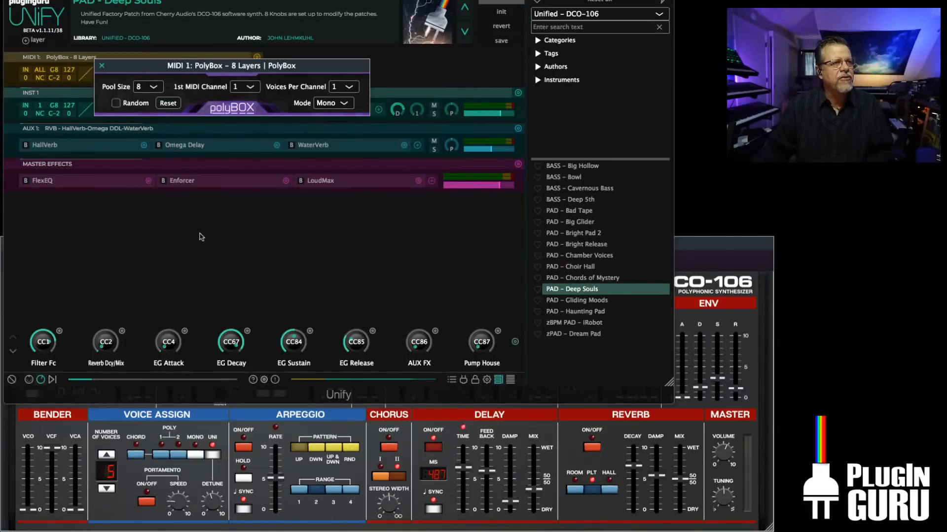
click(102, 66)
- Set the MIDI source of the DCO-106 instrument layer to MIDI 1: PolyBox - 8 Layers
click(40, 107)
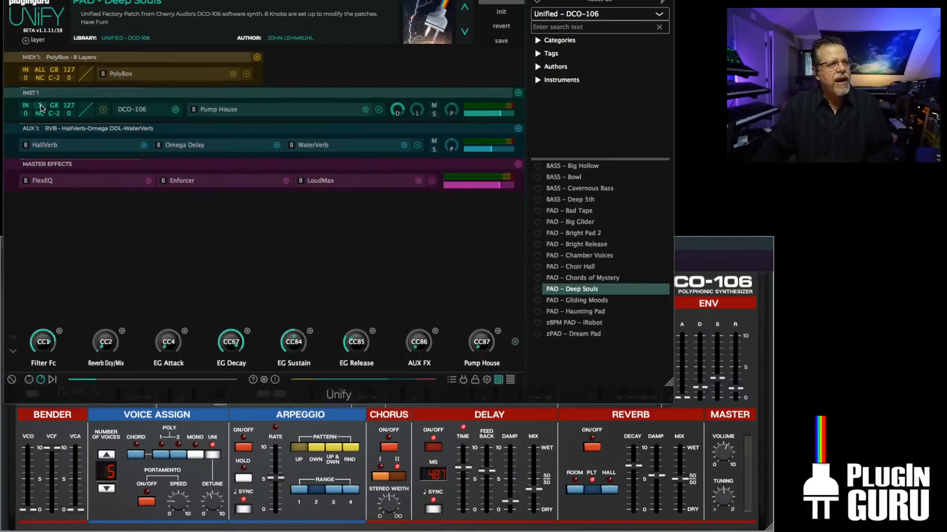
click(58, 142)
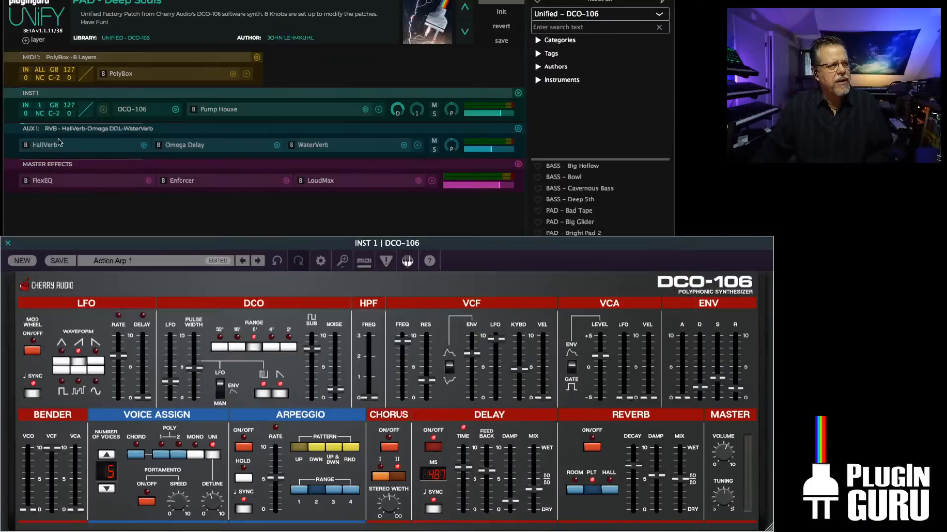
click(26, 107)
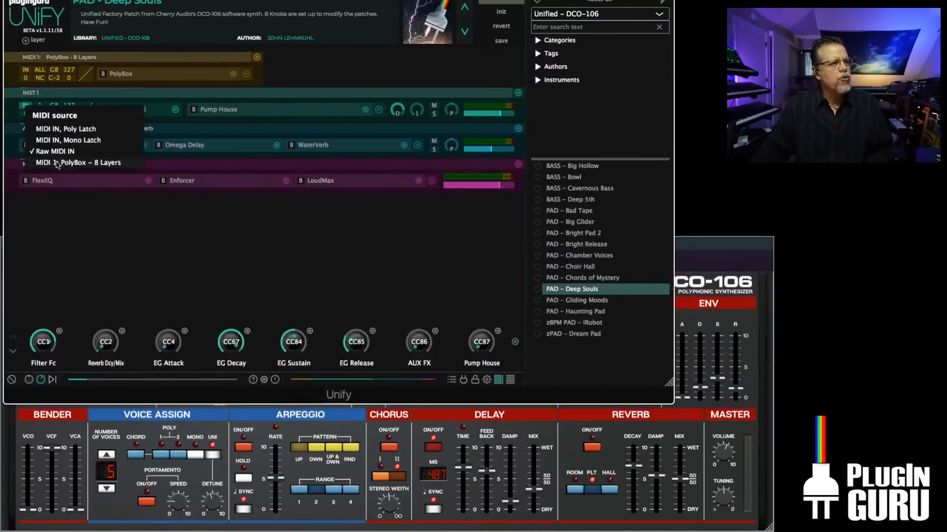
click(78, 163)
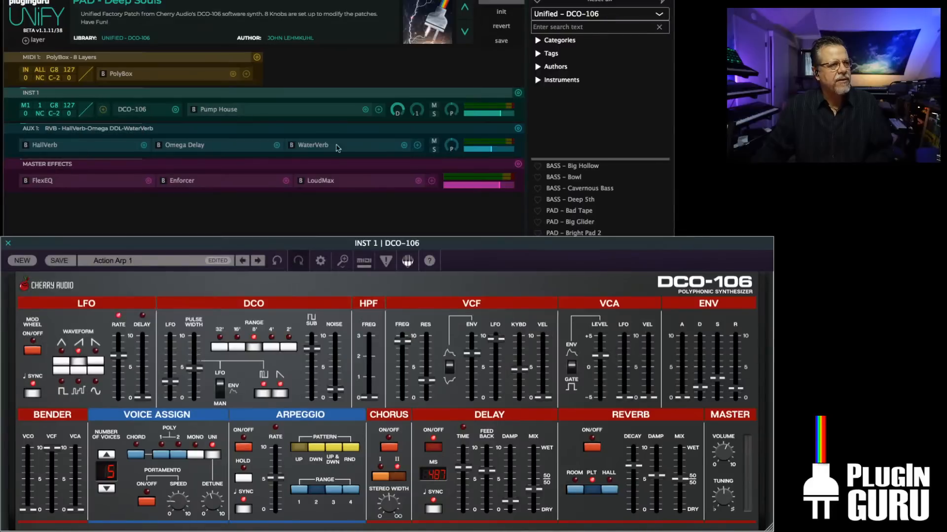
- Duplicate the DCO-106 instrument layer seven times, each copy on the next MIDI channel
click(415, 209)
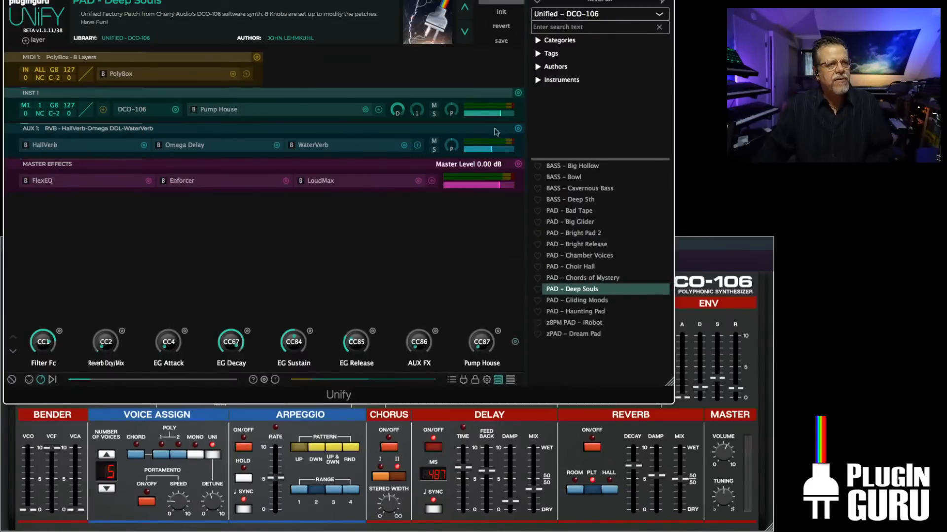
click(518, 93)
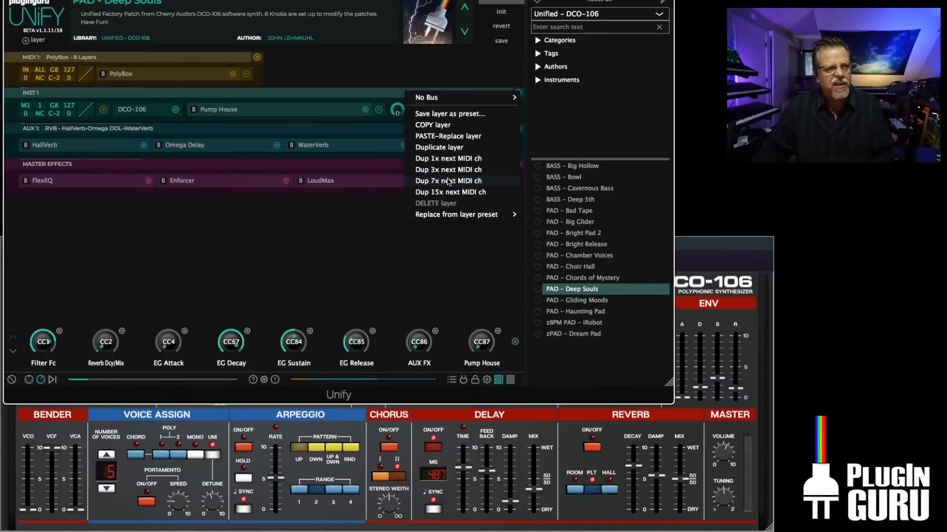
click(353, 215)
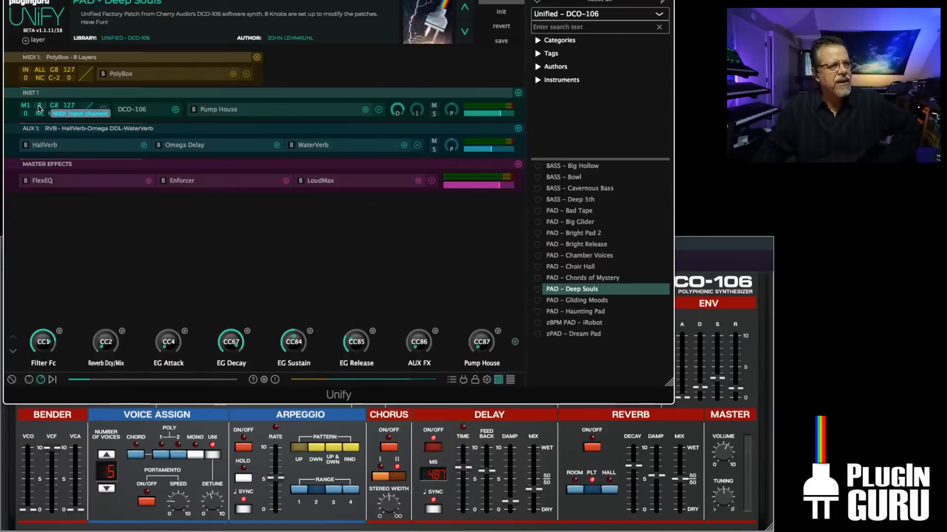
click(518, 93)
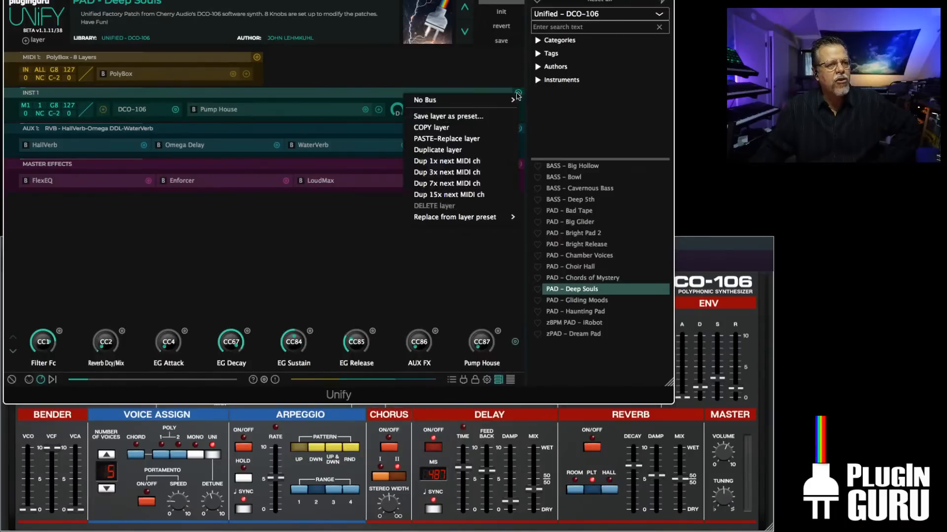
click(445, 186)
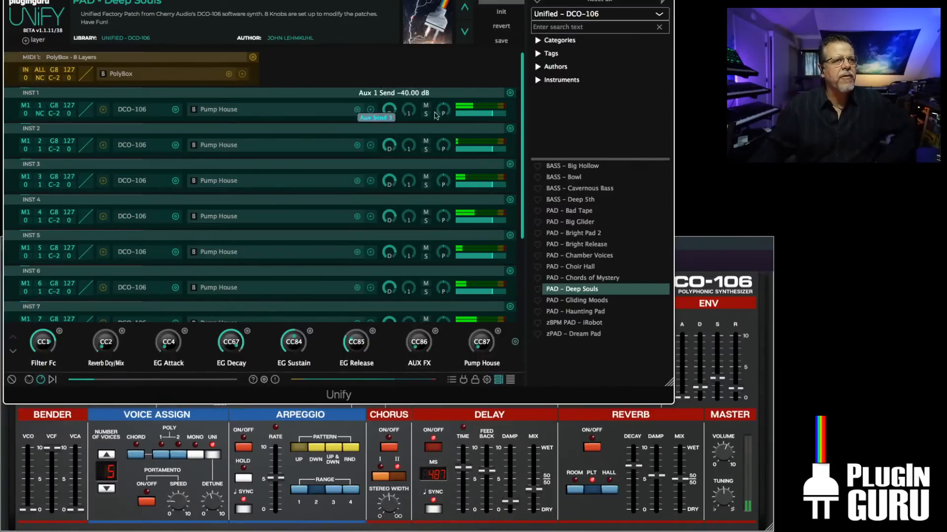
- Spread the instrument layers across the stereo field, panning layer 5 to -46, layer 6 to 38, layer 7 to -42 and layer 8 to 68
drag(443, 109, 441, 118)
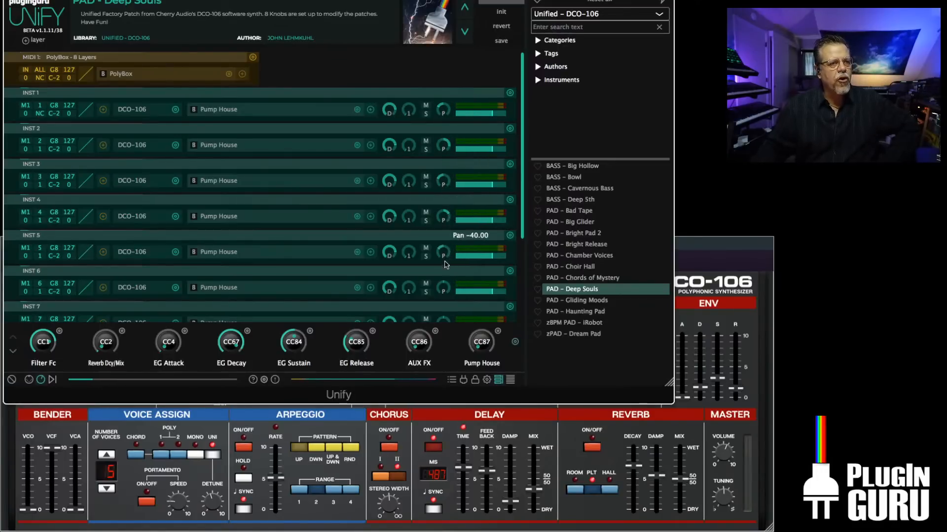
scroll(446, 263, down, 1)
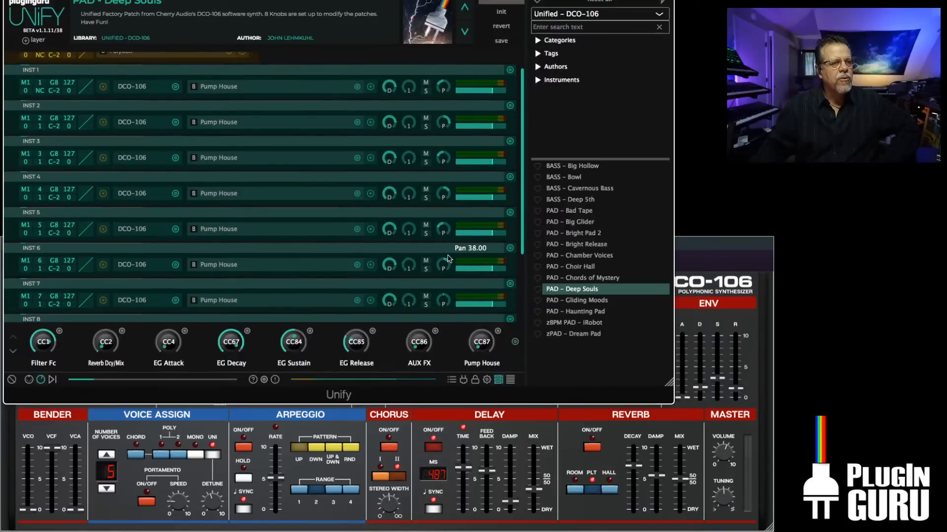
scroll(447, 256, down, 1)
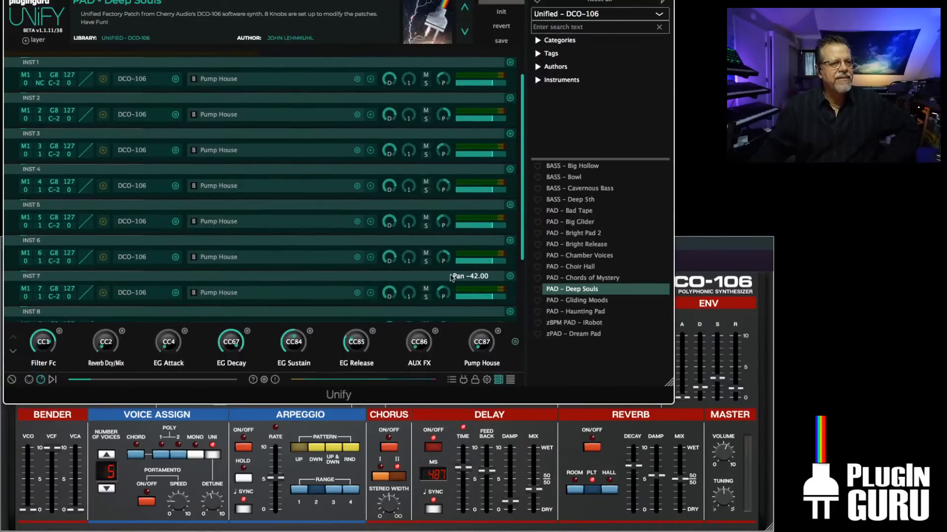
scroll(451, 281, down, 1)
mouse_move(447, 289)
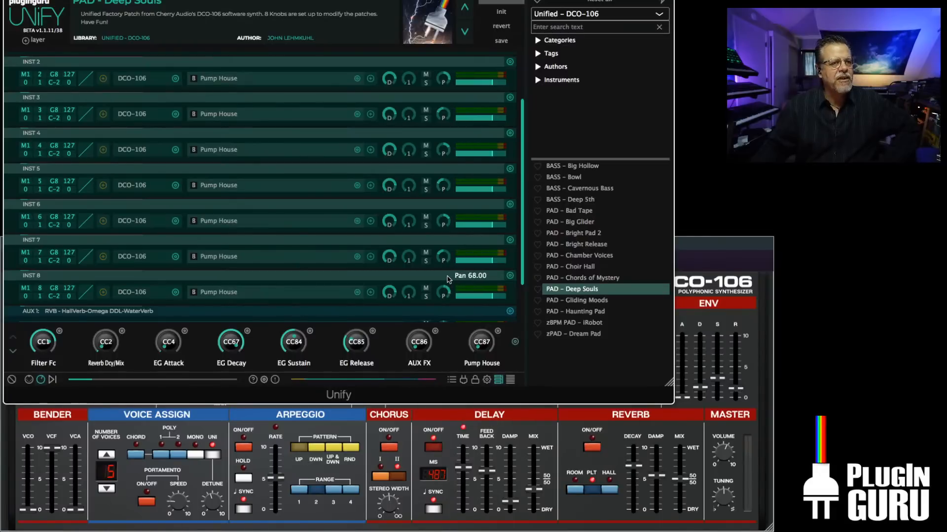
mouse_move(442, 188)
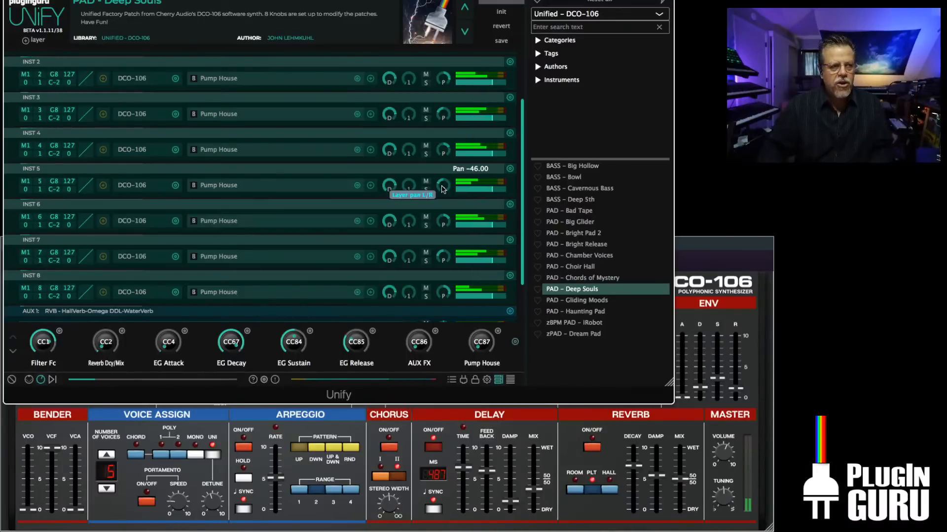
click(122, 503)
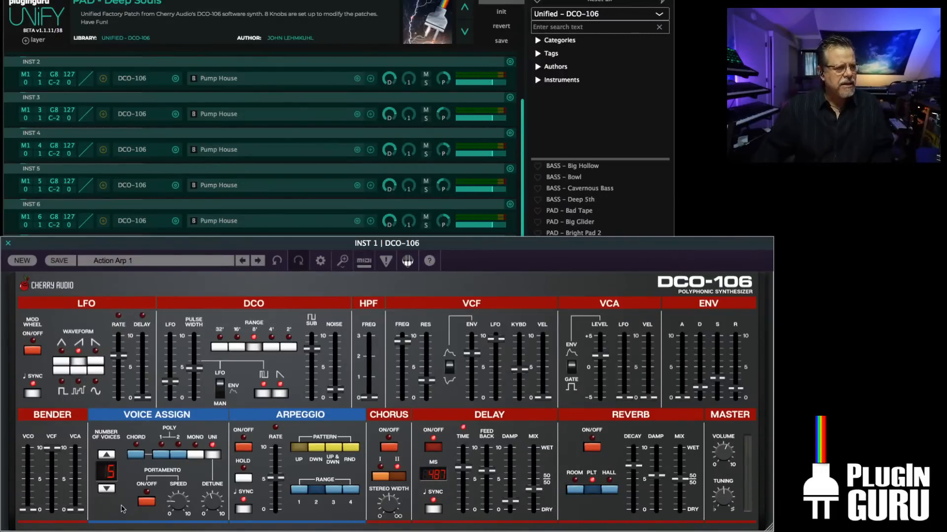
click(447, 3)
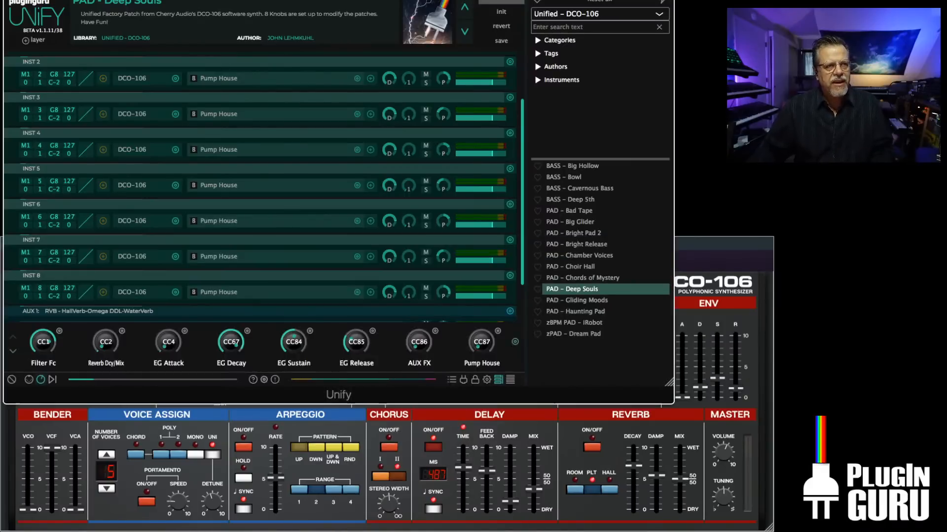
scroll(498, 154, up, 3)
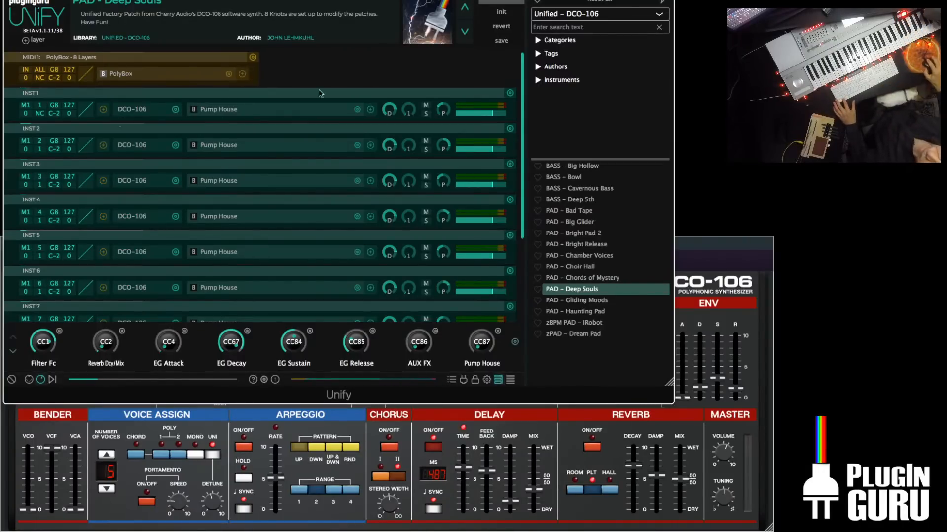
- Initialize the current patch so a single DCO-106 instrument layer remains
click(501, 13)
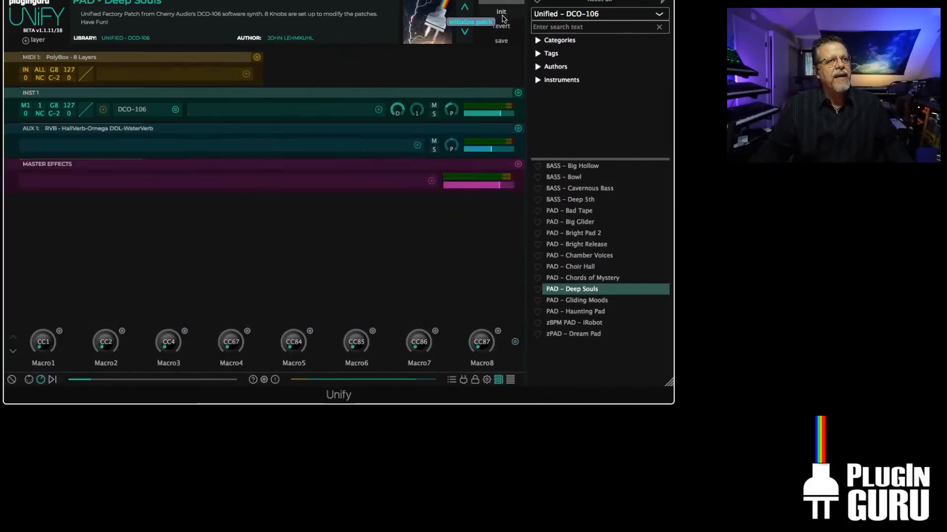
mouse_move(416, 116)
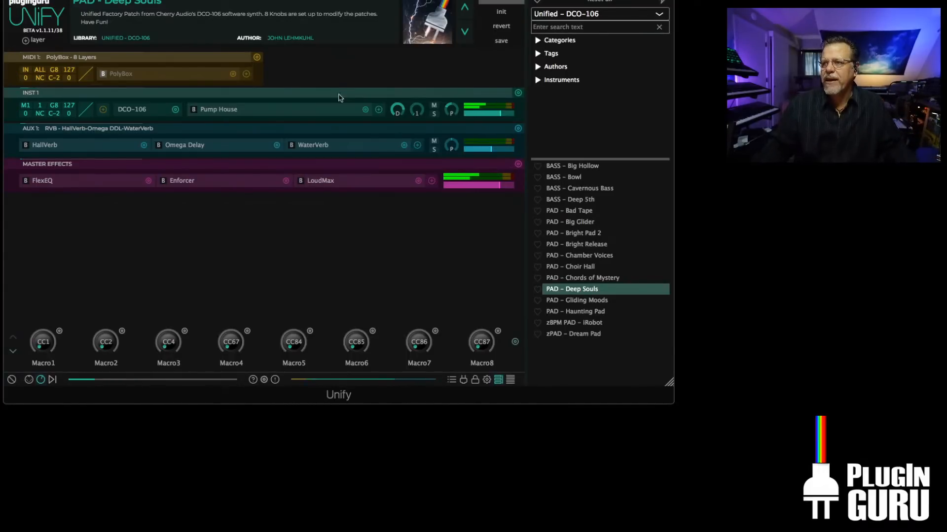
mouse_move(453, 109)
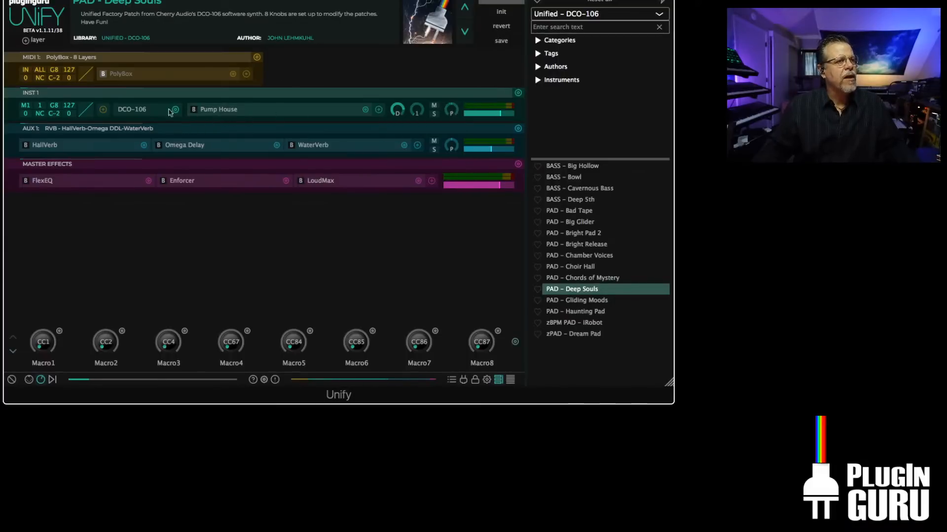
- Open the DCO-106 on INST 1, set its delay mix fully dry, lower the feedback and set the delay time to 243 ms
click(138, 110)
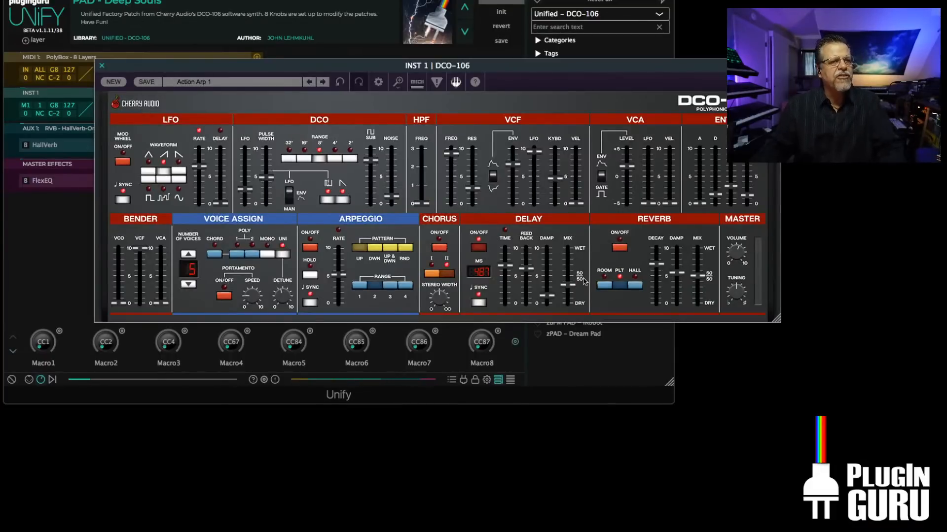
drag(573, 287, 575, 303)
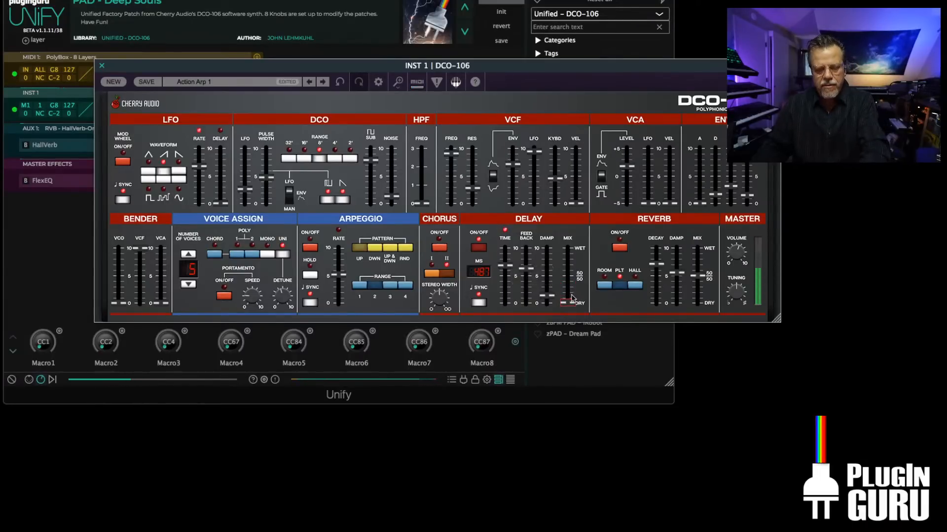
drag(526, 269, 505, 278)
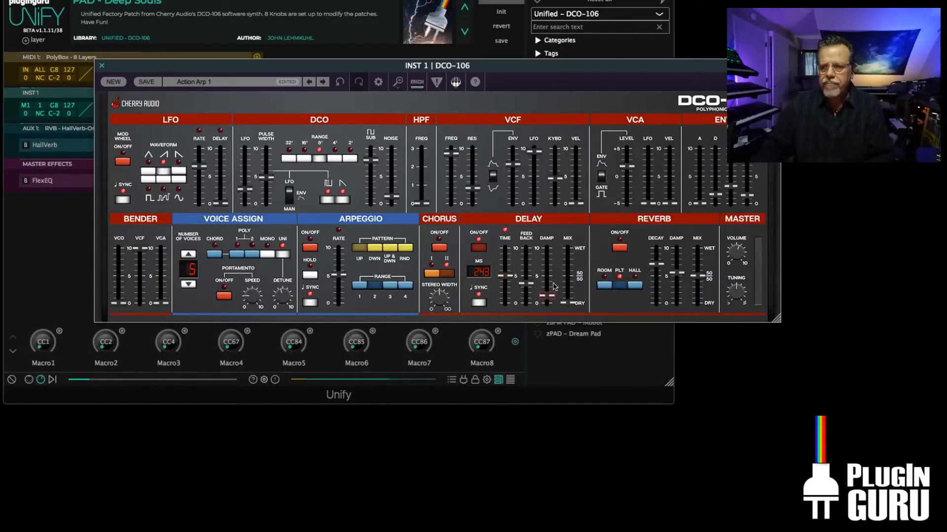
- Increase the DCO-106's number of voices to 10
click(188, 255)
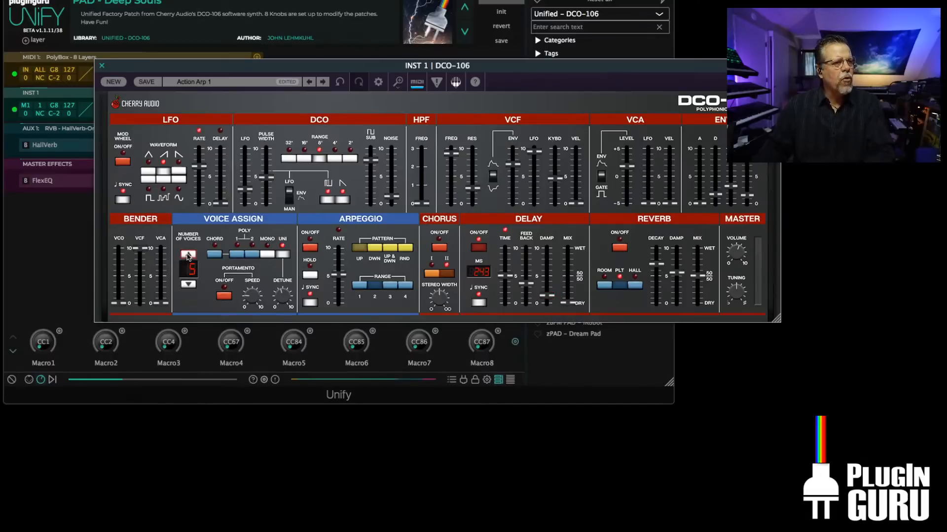
click(188, 255)
click(188, 254)
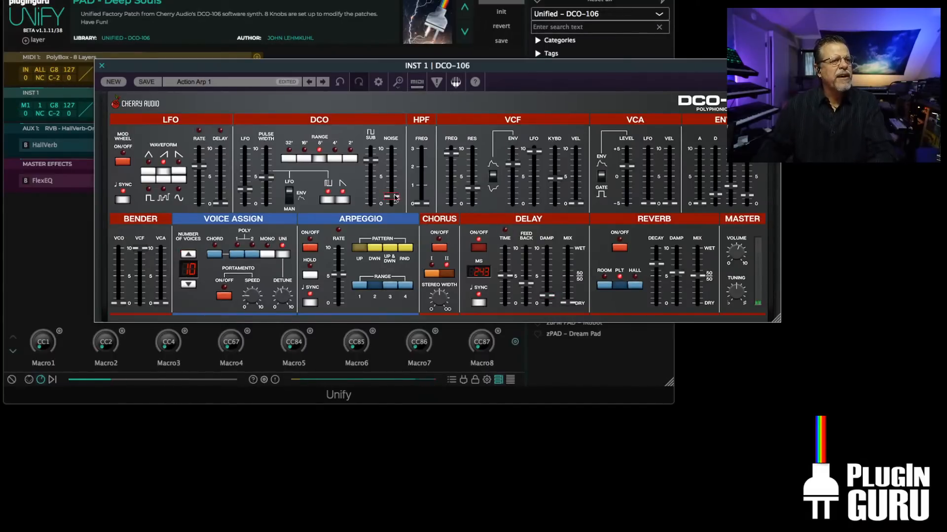
- Set the DCO noise level to 10.4%, slightly lower the pulse width and close the synth editor
drag(396, 202, 398, 199)
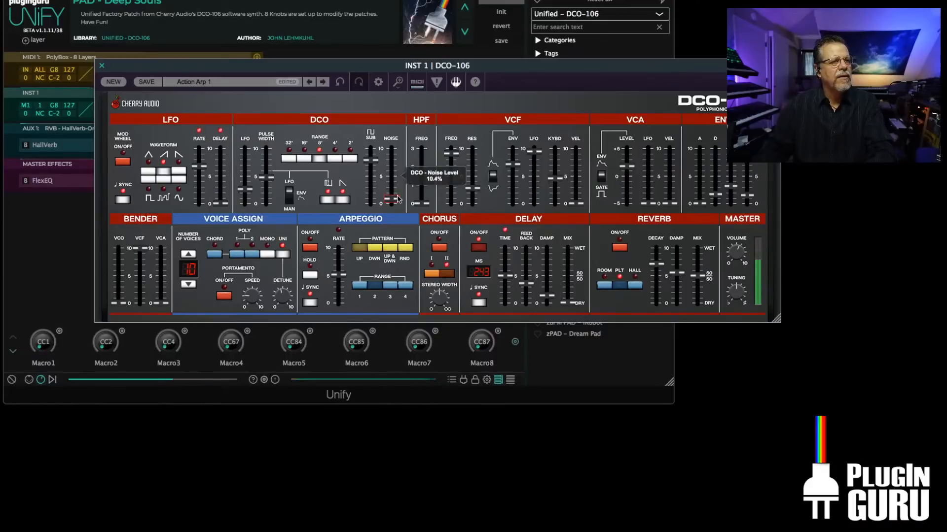
mouse_move(265, 180)
mouse_down()
mouse_move(267, 153)
mouse_move(271, 221)
mouse_move(277, 174)
mouse_up()
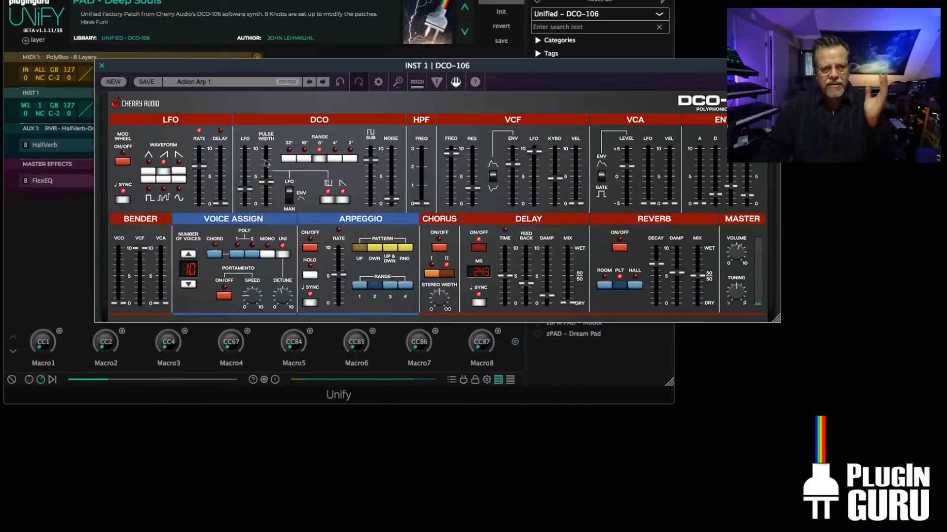
click(102, 66)
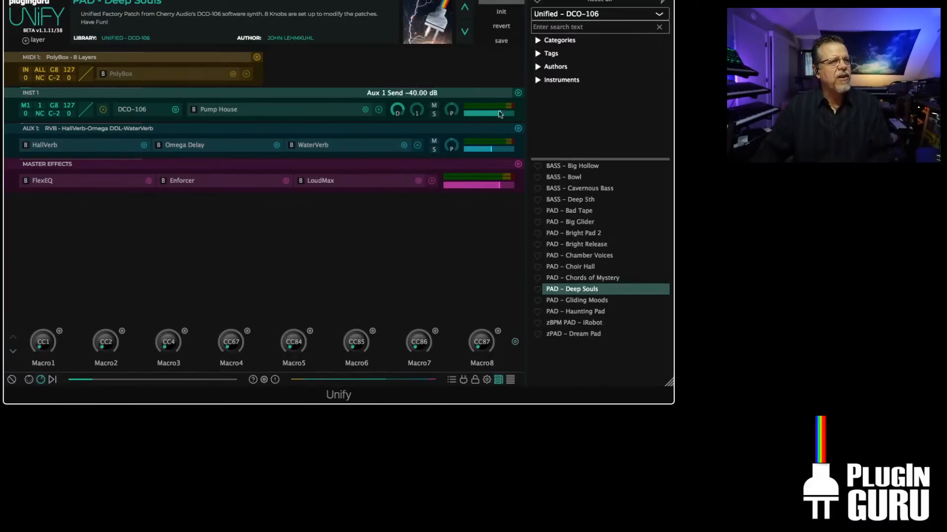
- Duplicate the INST 1 layer seven times onto successive MIDI channels and spread the panning across the copies
click(519, 93)
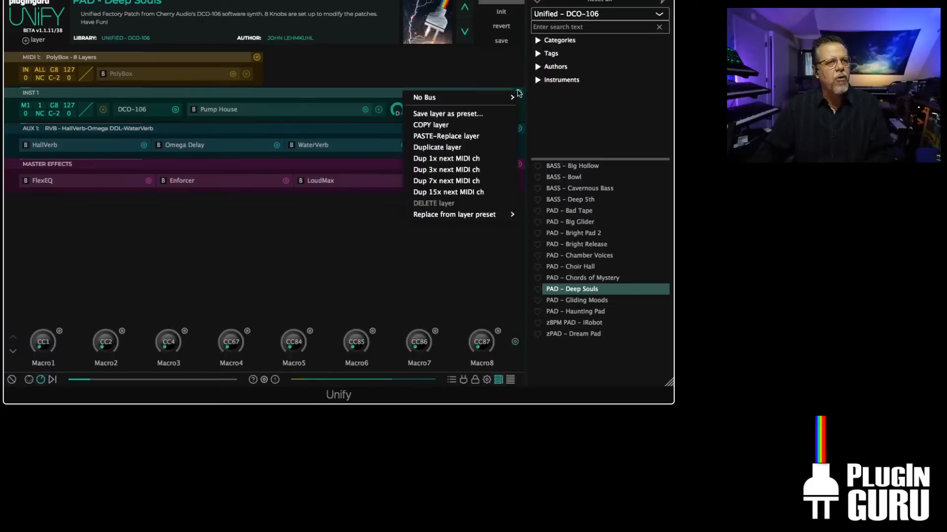
click(448, 183)
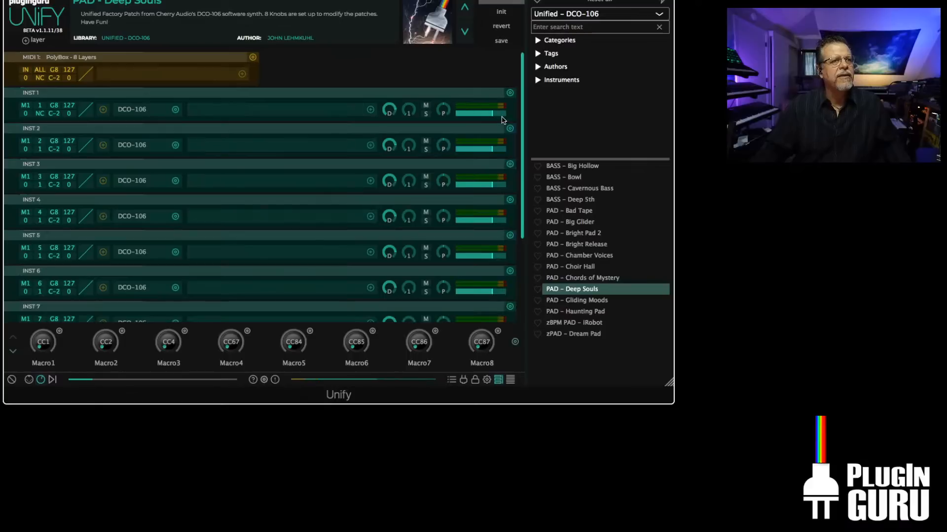
scroll(489, 115, down, 2)
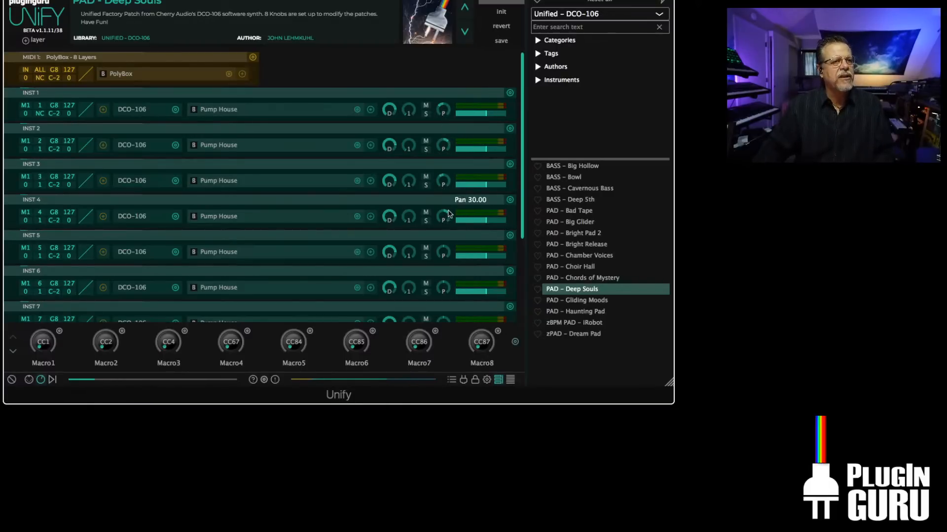
scroll(450, 263, down, 1)
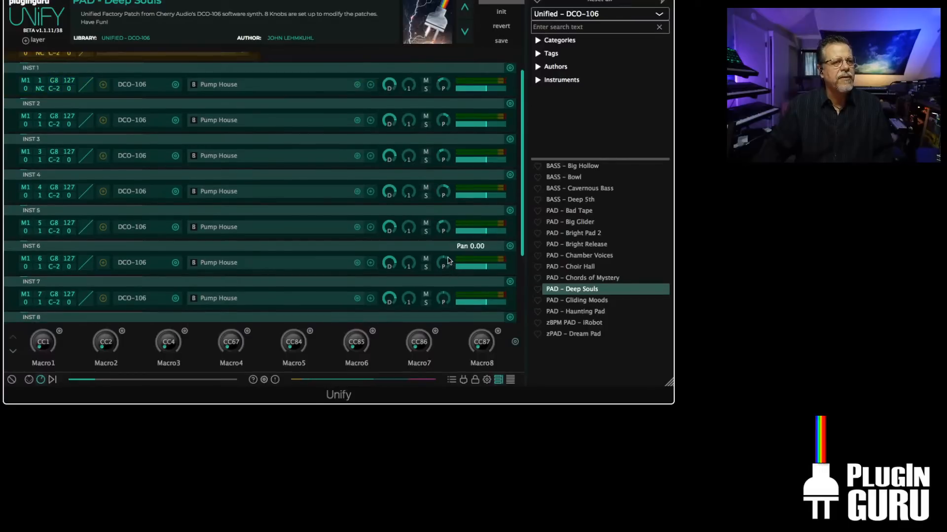
scroll(446, 265, down, 2)
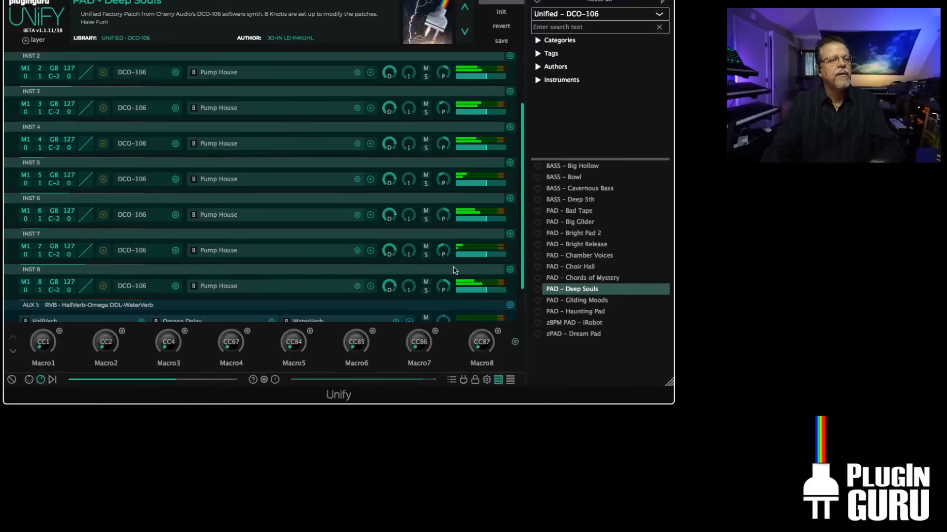
- Open the save settings for the patch and name it "zSYNTH - UNISON Power Sq YT"
click(496, 43)
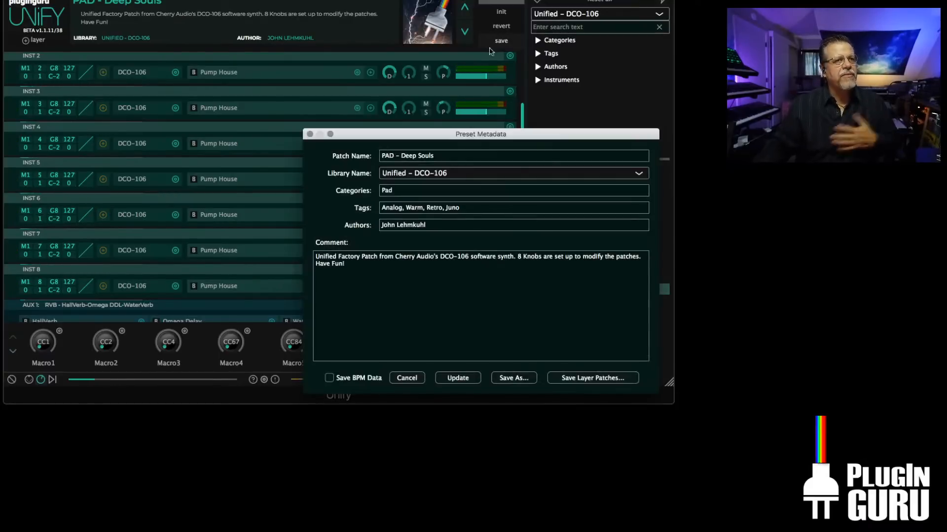
drag(382, 156, 395, 157)
text(zSYNTH)
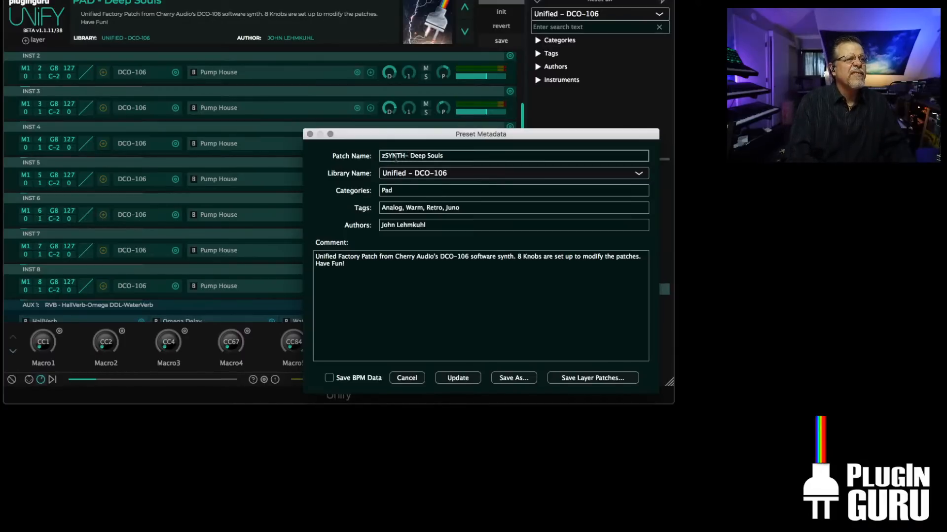
shift+click(516, 153)
text(UNISON Power)
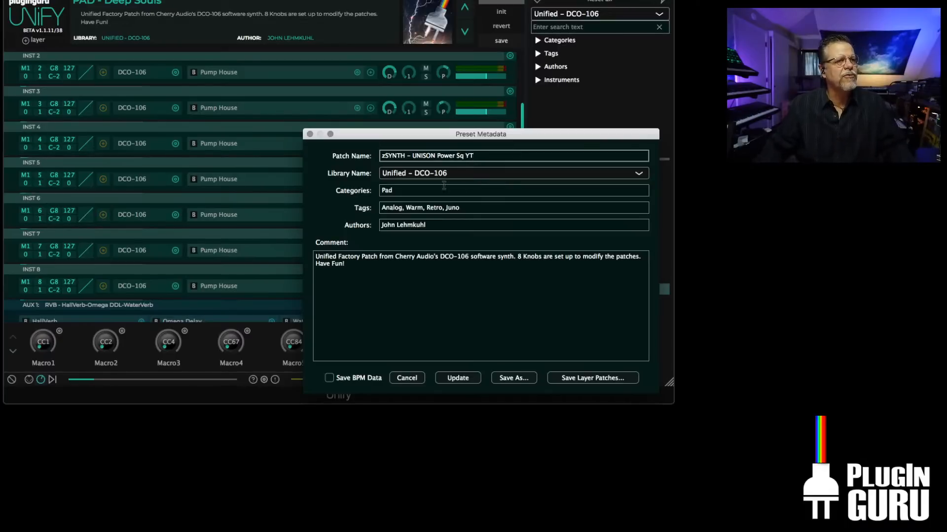
- Change the patch category to Synth and save it as a new preset file in the Patches folder
key(Tab)
text(S)
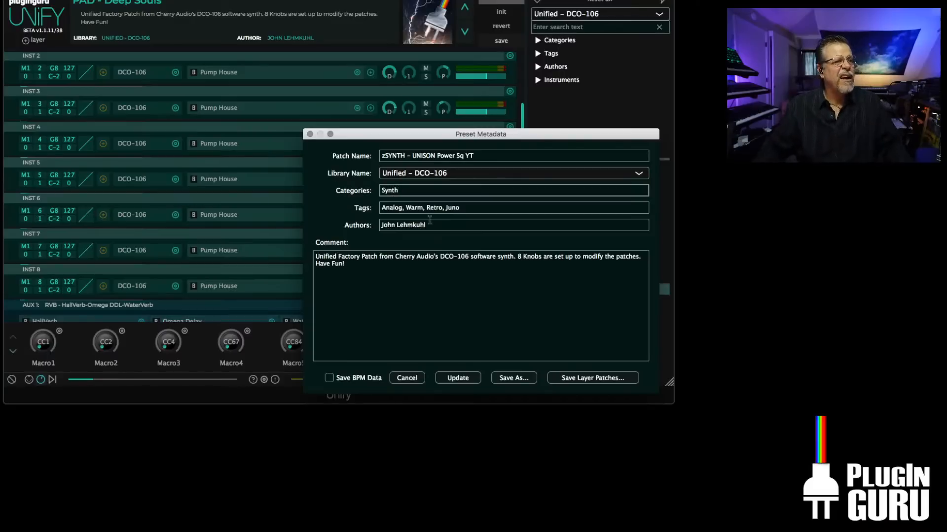
click(512, 383)
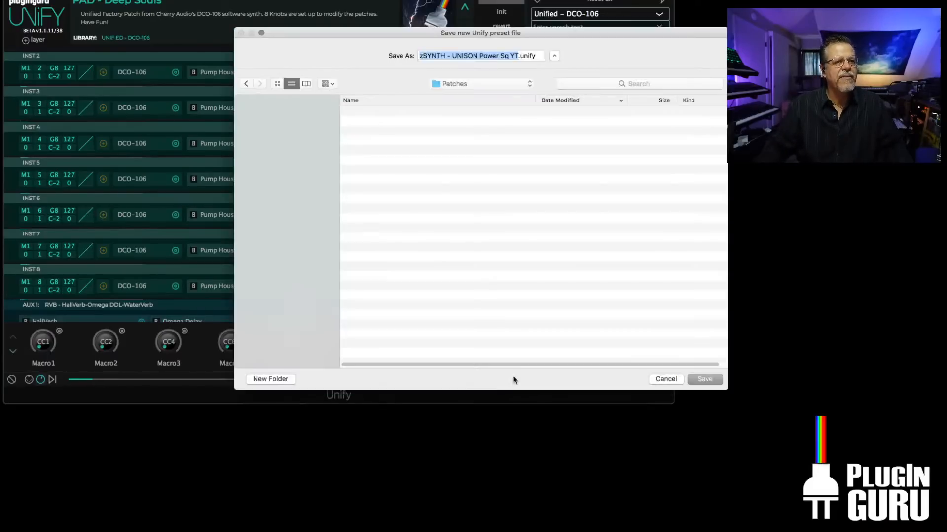
click(706, 383)
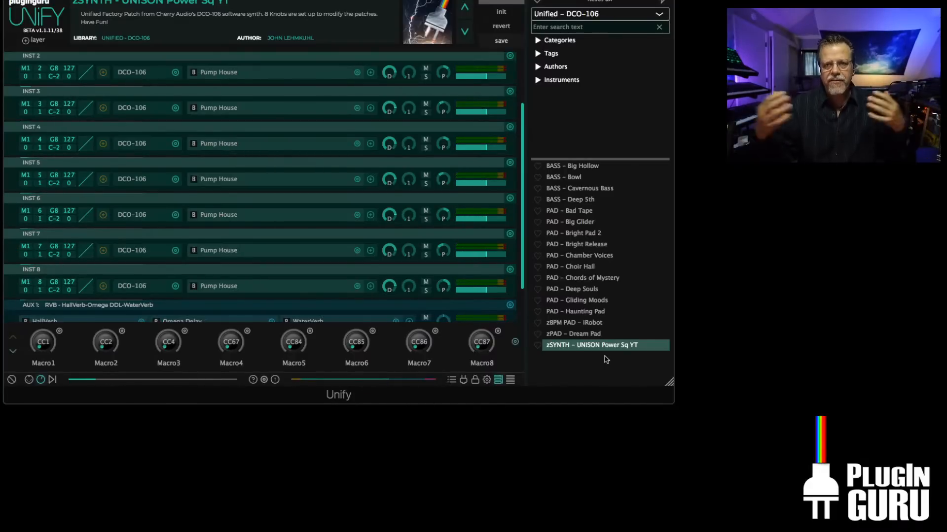
- Audition the PAD - Choir Hall and PAD - Gliding Moods patches from the DCO-106 library
scroll(304, 155, up, 3)
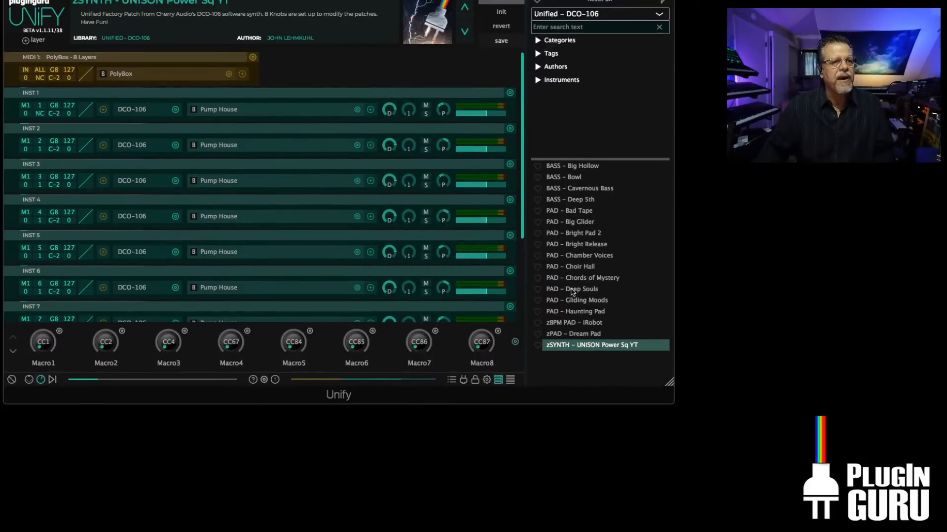
click(571, 269)
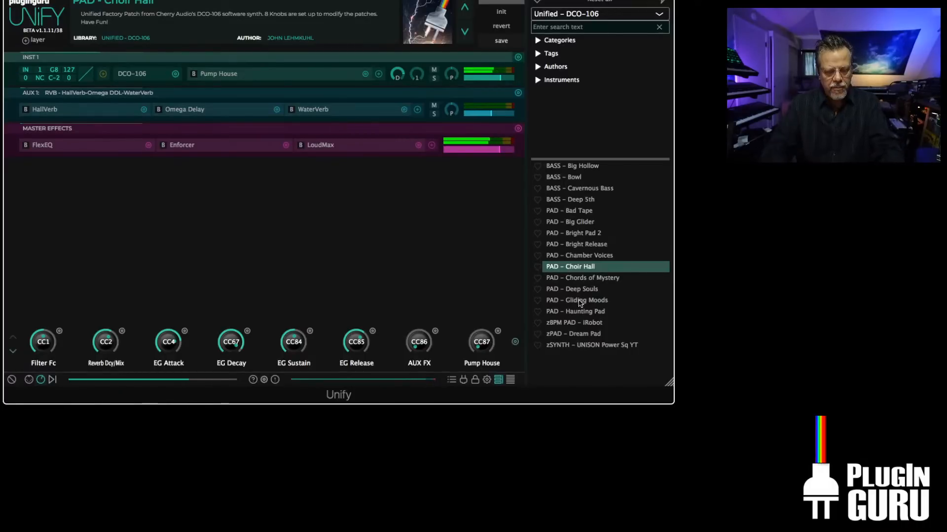
click(581, 302)
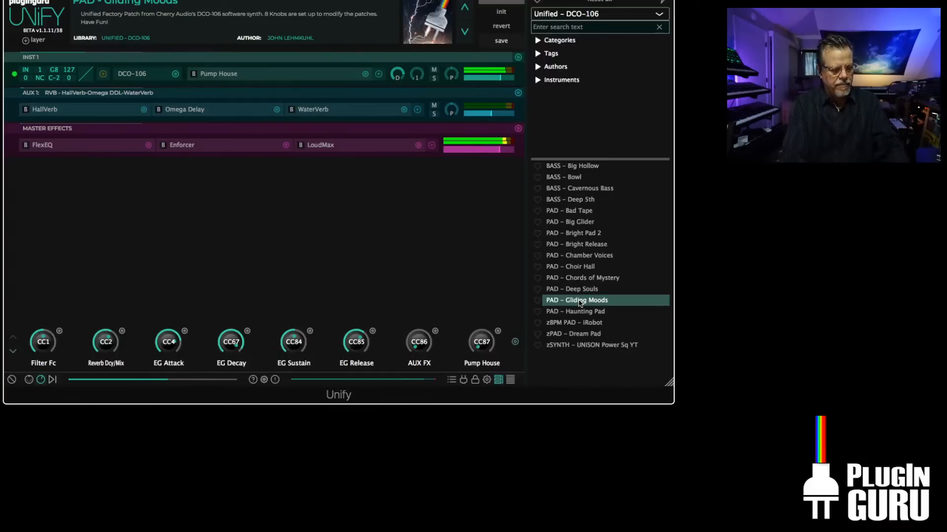
- Load zPAD - Dream Pad and add the layers of PAD - Chamber Voices to it
click(578, 334)
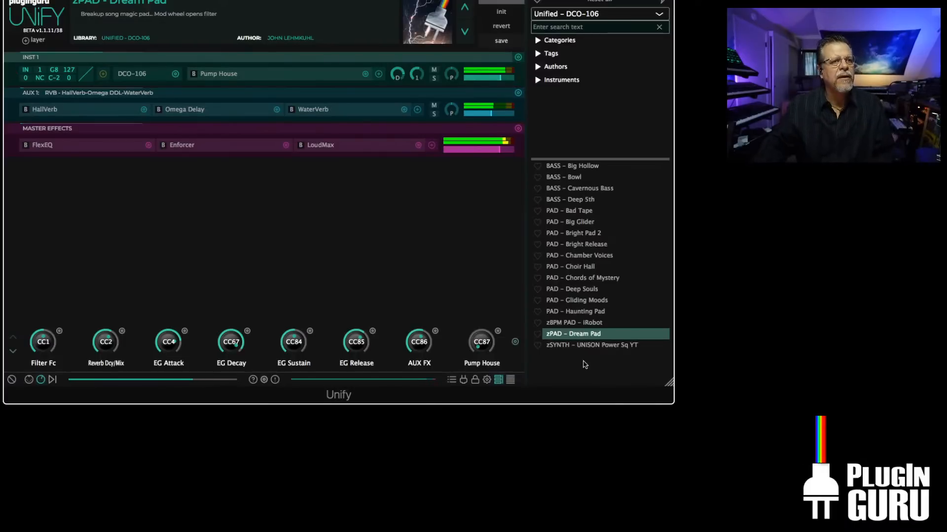
right_click(581, 255)
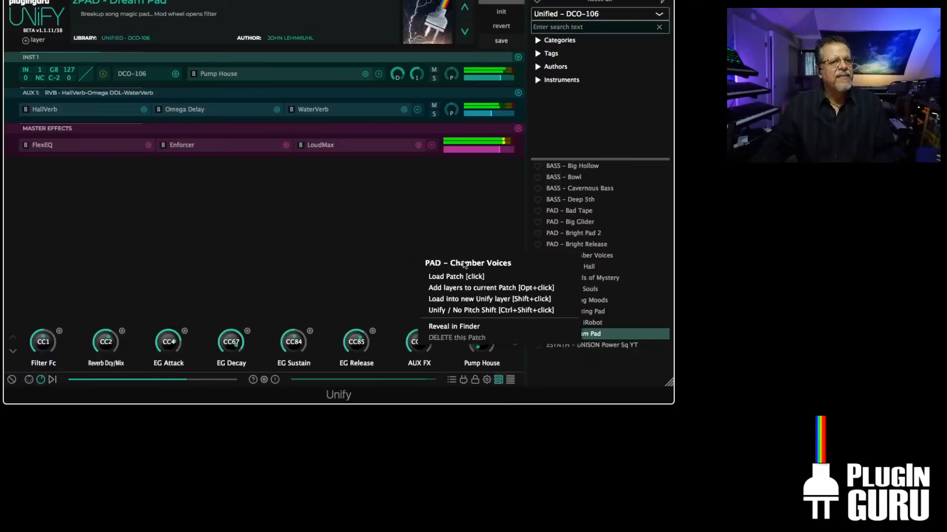
click(468, 290)
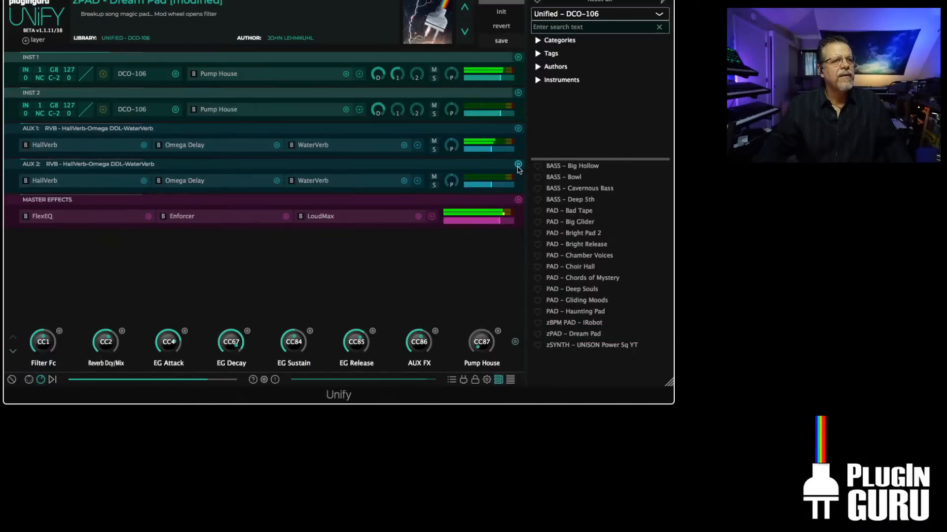
- Remove the AUX 2 layer and rebalance the patch by lowering both instrument levels and the AUX 1 level and raising INST 2's aux send
mouse_move(509, 150)
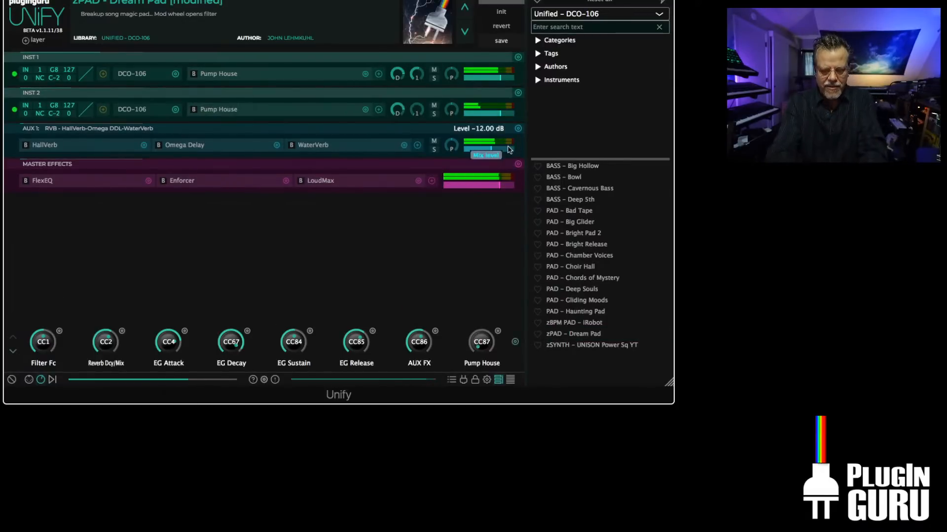
mouse_move(502, 117)
drag(498, 113, 490, 114)
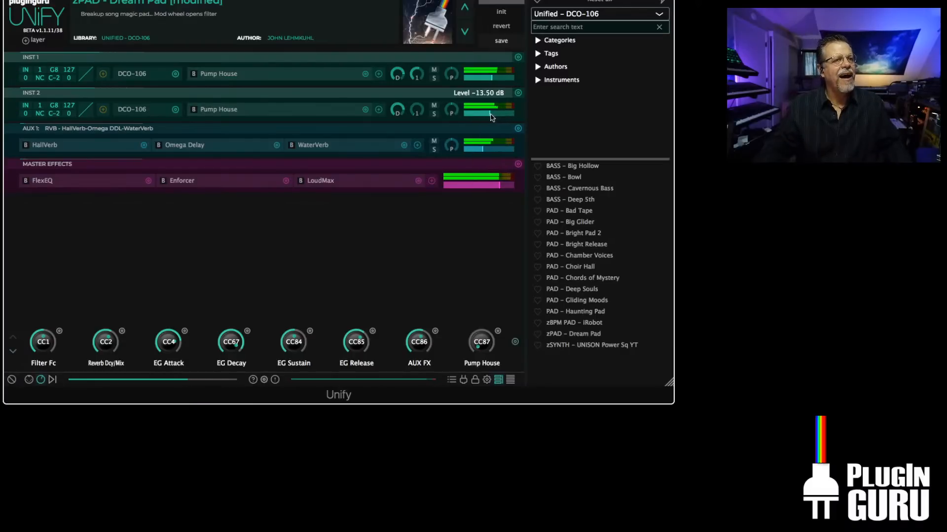
drag(417, 111, 430, 77)
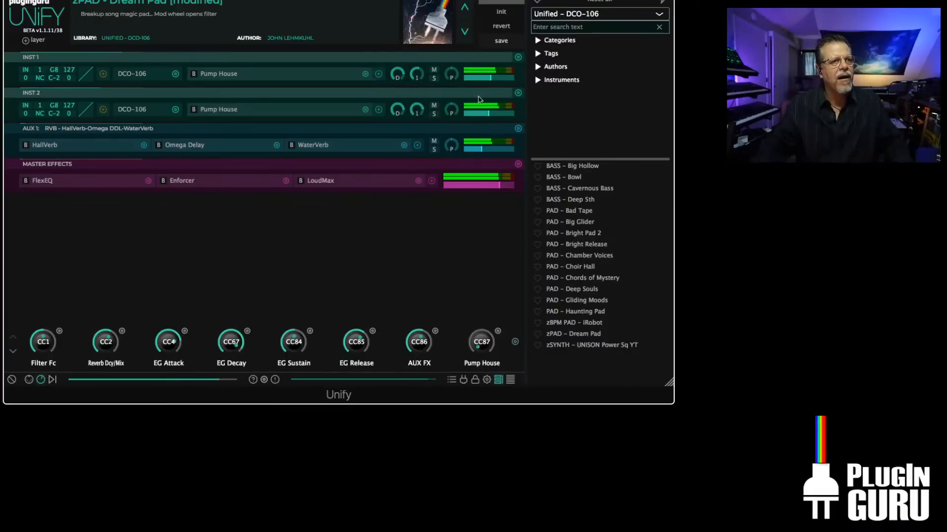
drag(488, 112, 488, 112)
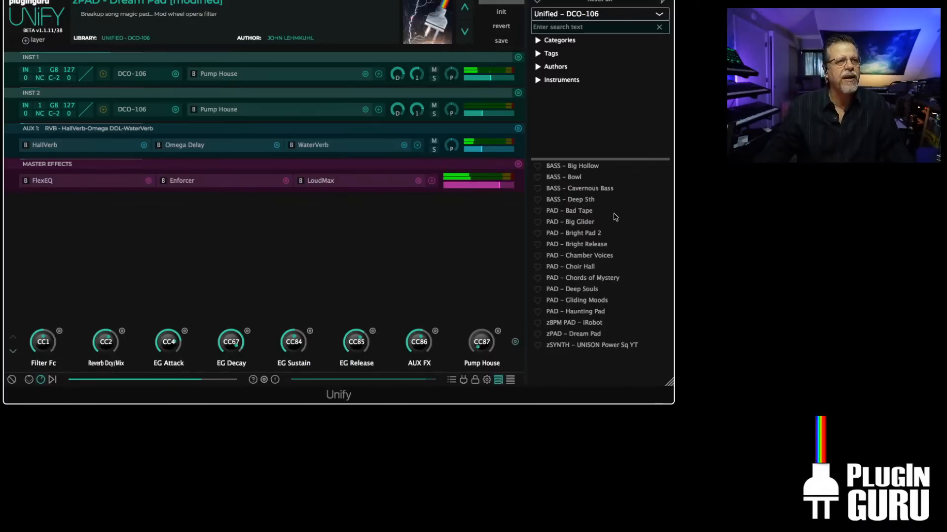
- Audition BASS - Big Hollow, load BASS - Deep 5th and add BASS - Bowl to it as a new Unify layer
click(583, 168)
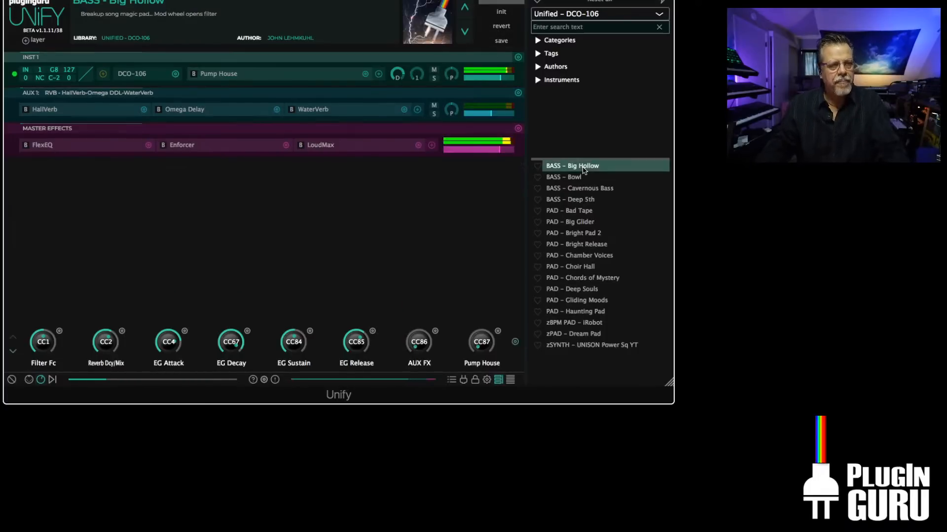
click(582, 200)
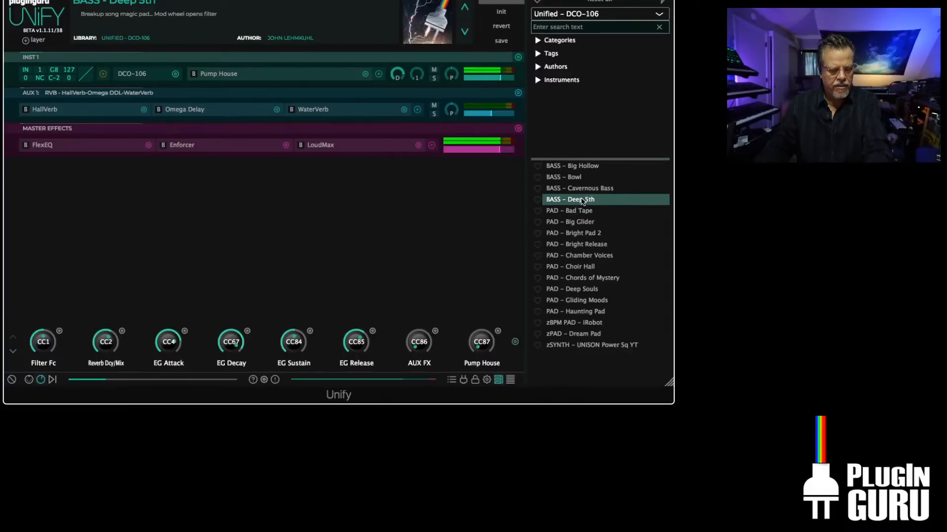
right_click(582, 178)
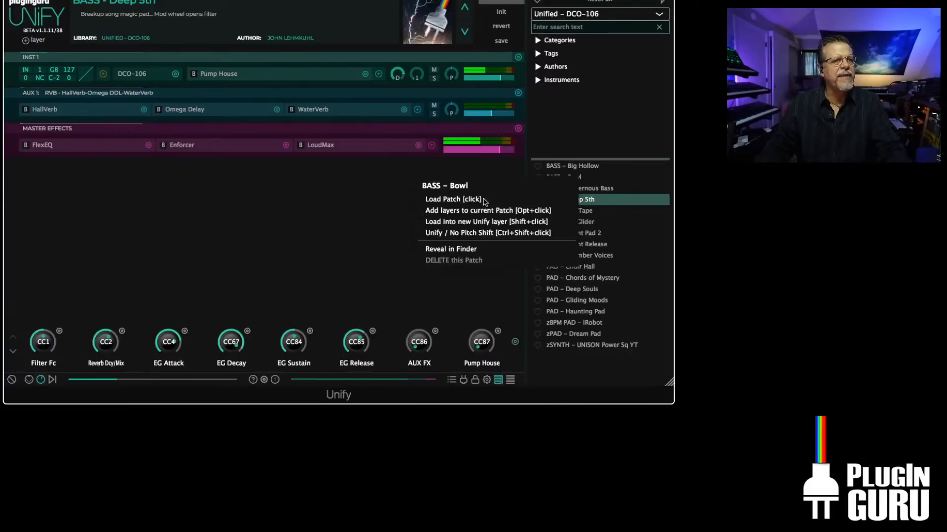
click(462, 222)
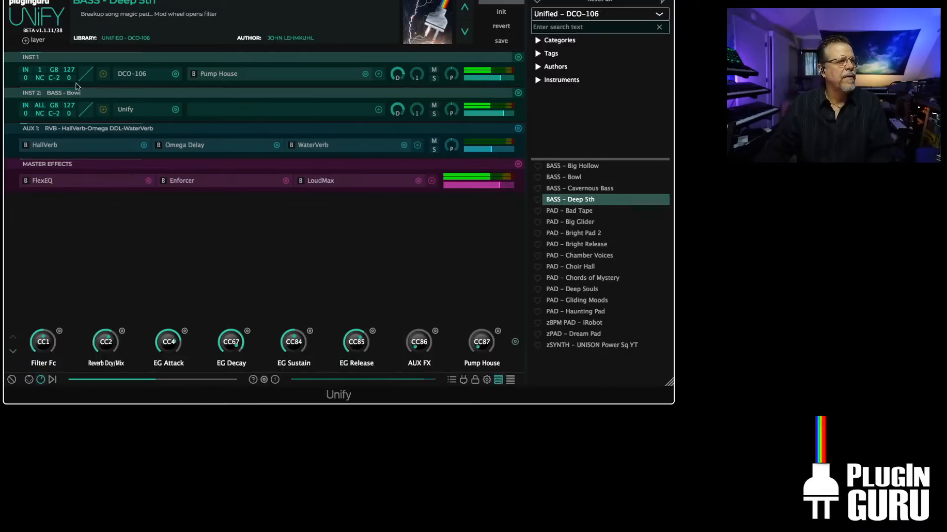
- Set the highest key of both the INST 1 and INST 2 layers to B2
click(55, 74)
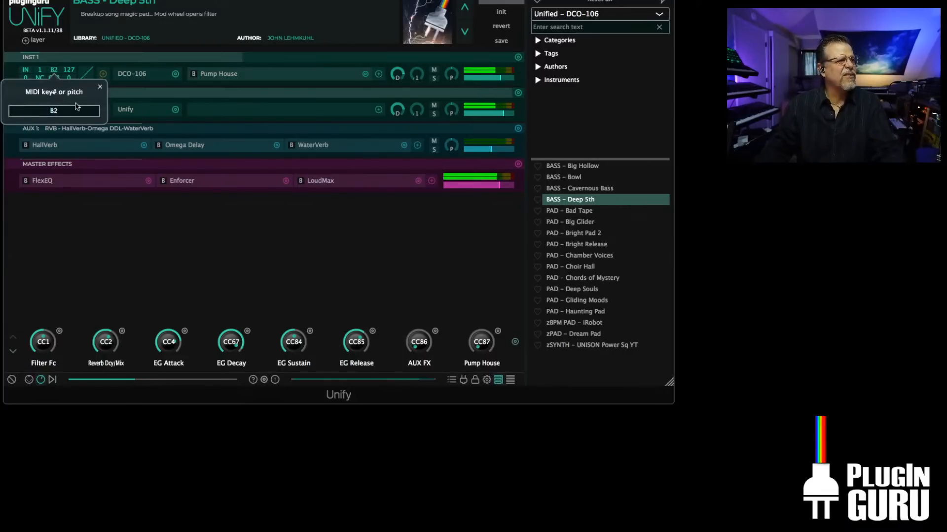
click(98, 88)
click(54, 106)
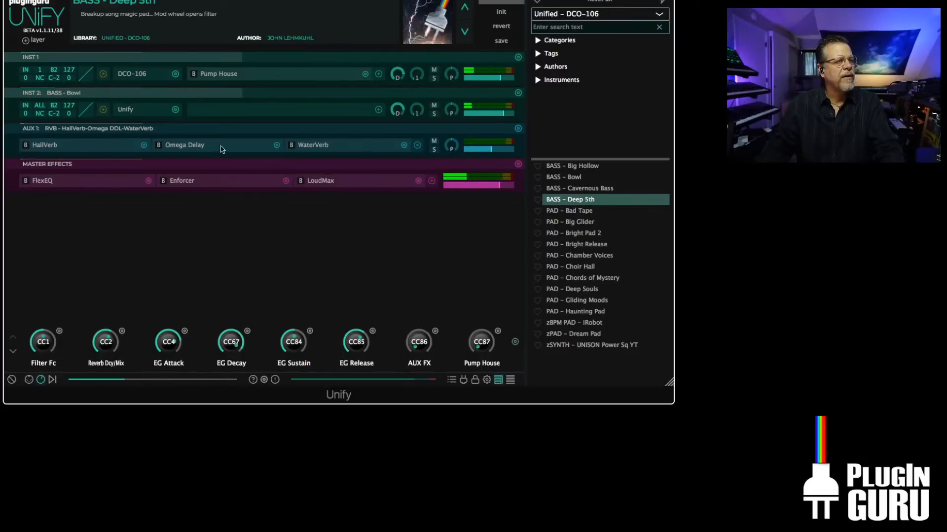
- Duplicate the INST 2 Bowl layer and set the copy's key range from C3 up to G8
click(518, 92)
click(455, 149)
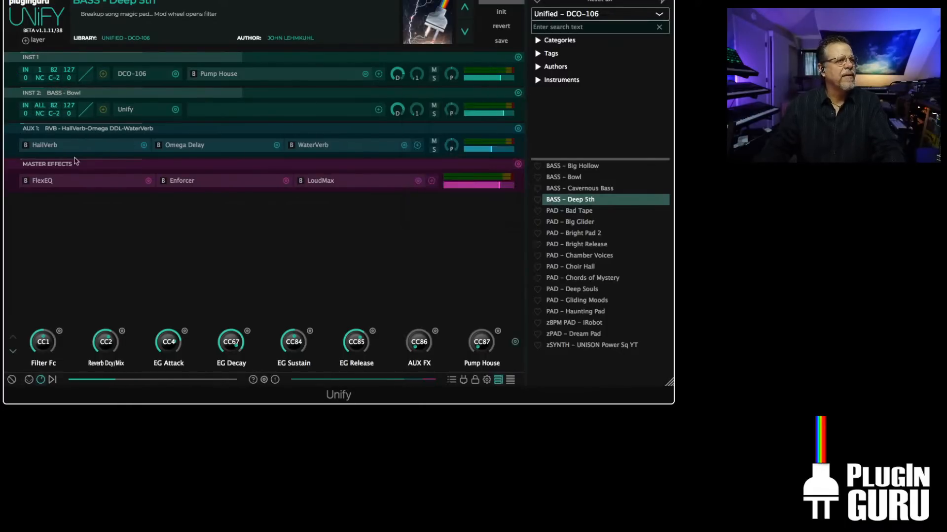
drag(55, 141, 74, 7)
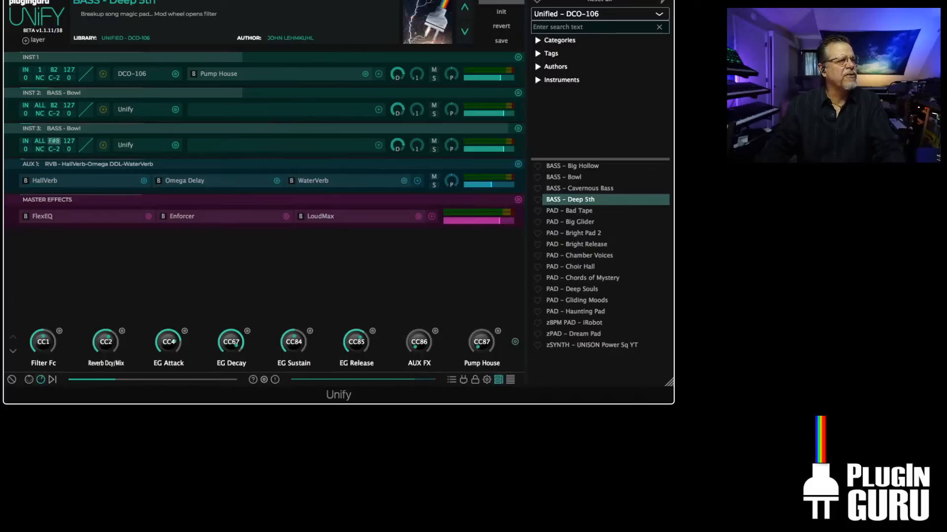
double_click(53, 148)
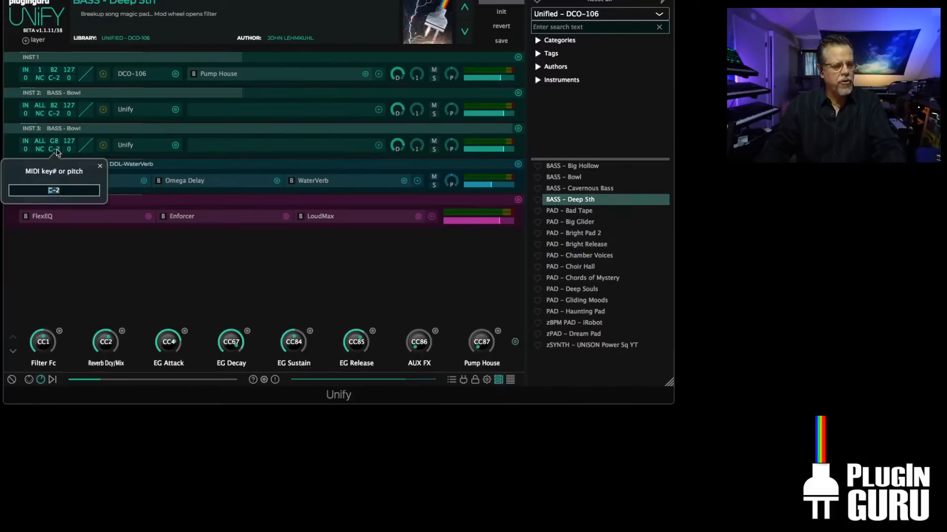
click(99, 166)
- Open the DCO-106 inside the INST 3 layer and load its Old School Sweep preset from the Synth category
click(132, 145)
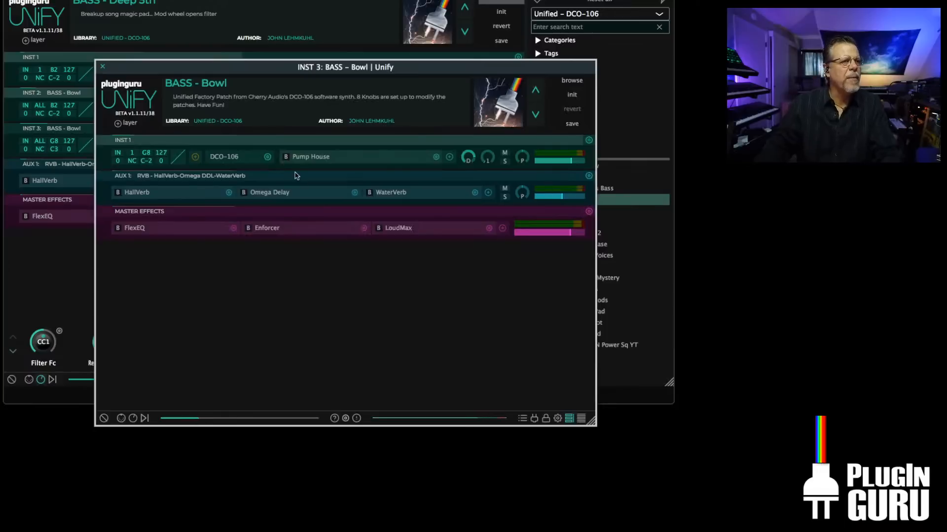
click(232, 156)
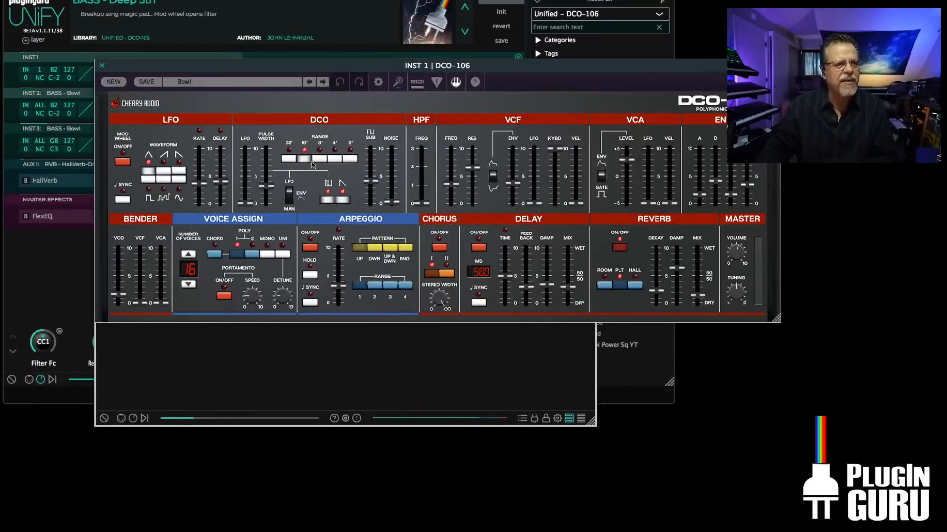
click(189, 83)
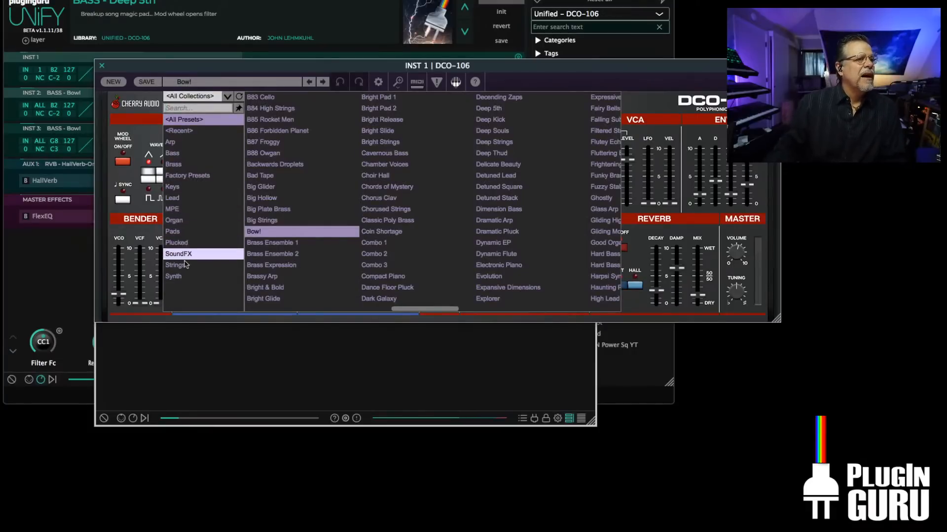
click(190, 276)
click(277, 142)
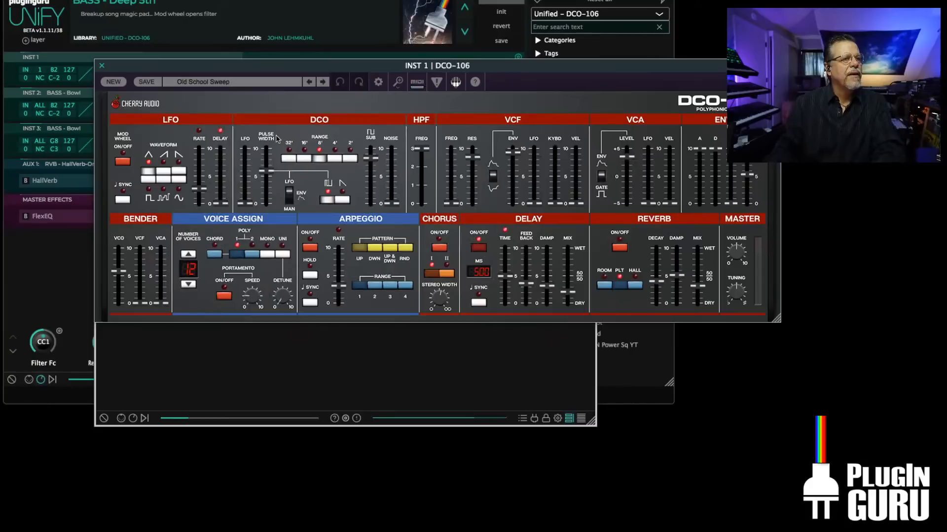
- Move the DCO-106 and nested Unify windows clear of the layers and lower INST 3's lowest key to F-2
drag(176, 71, 202, 270)
drag(123, 68, 152, 201)
drag(51, 151, 50, 276)
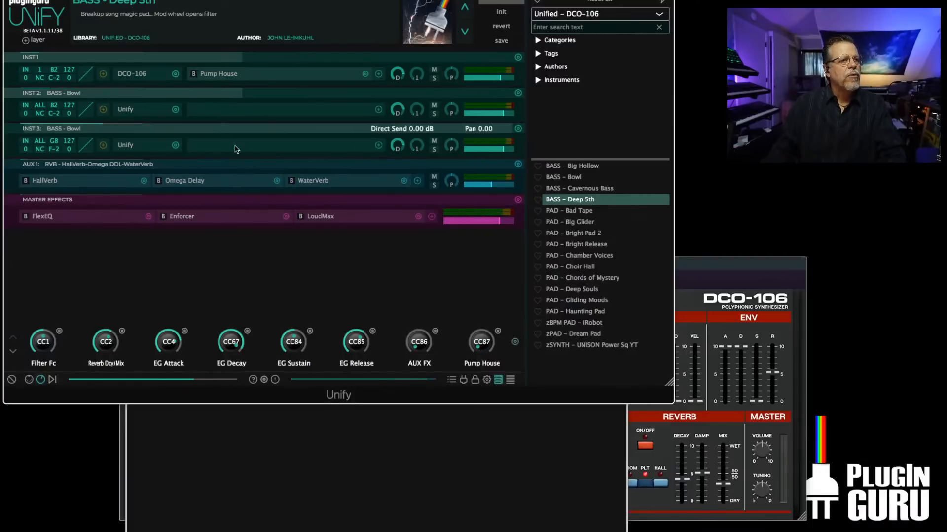
- Swap the instrument inside the INST 3 layer for a fresh Cherry Audio DCO-106 and move its window clear of the layers
click(131, 146)
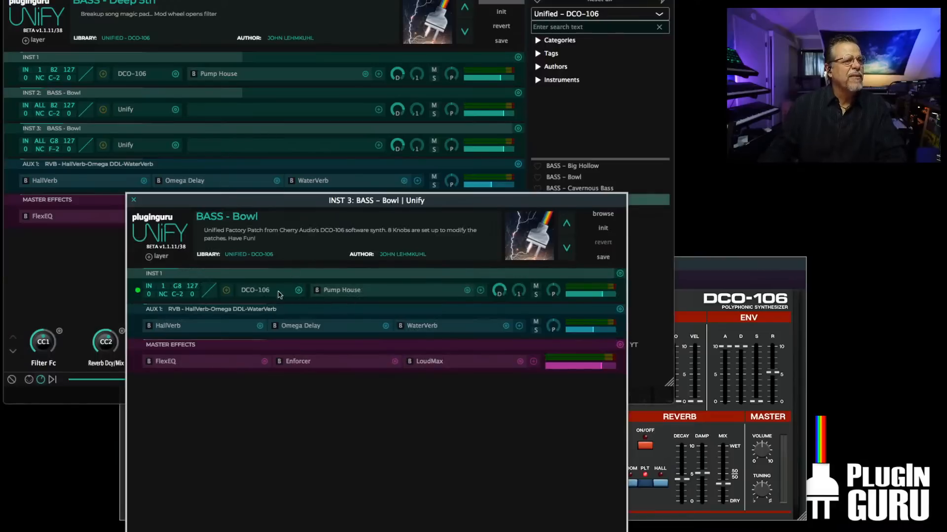
click(298, 291)
mouse_move(346, 268)
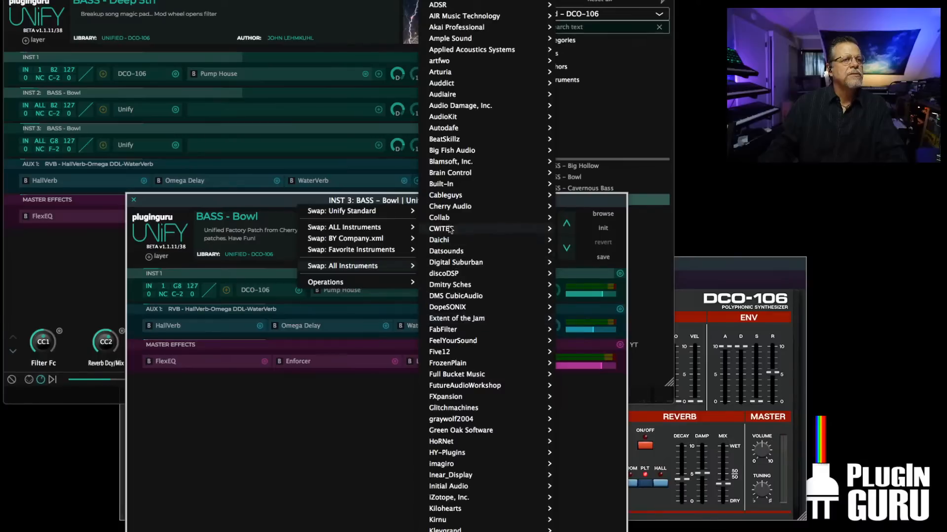
click(593, 212)
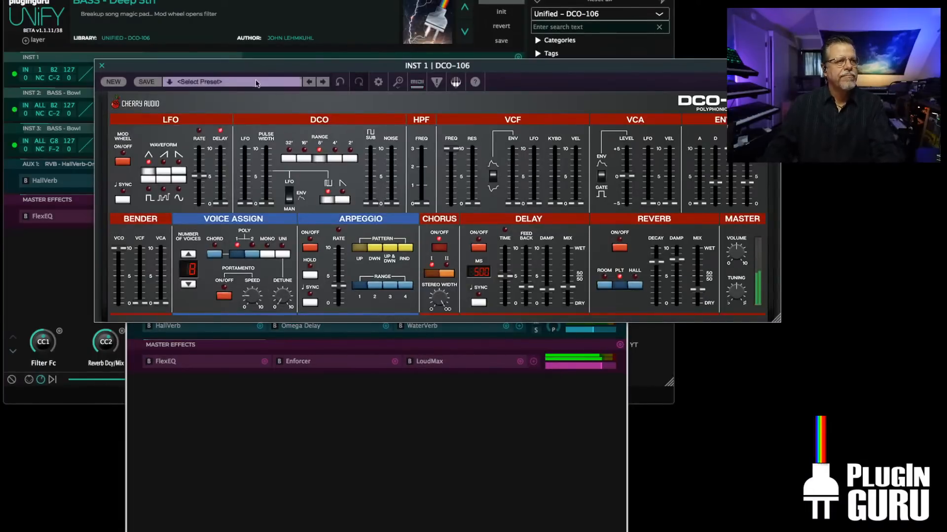
drag(254, 65, 356, 256)
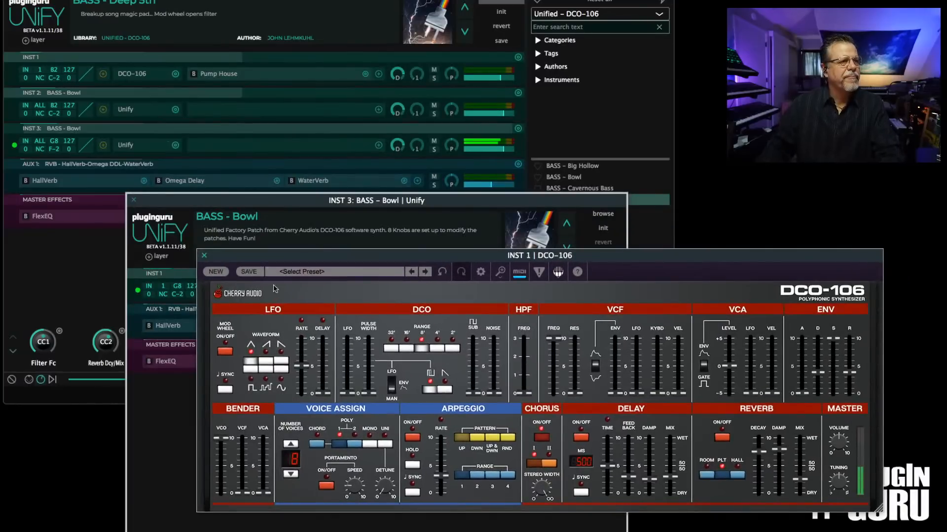
- Load the Dramatic Pluck preset from the Plucked category into INST 3's DCO-106 and close both plugin windows
click(296, 272)
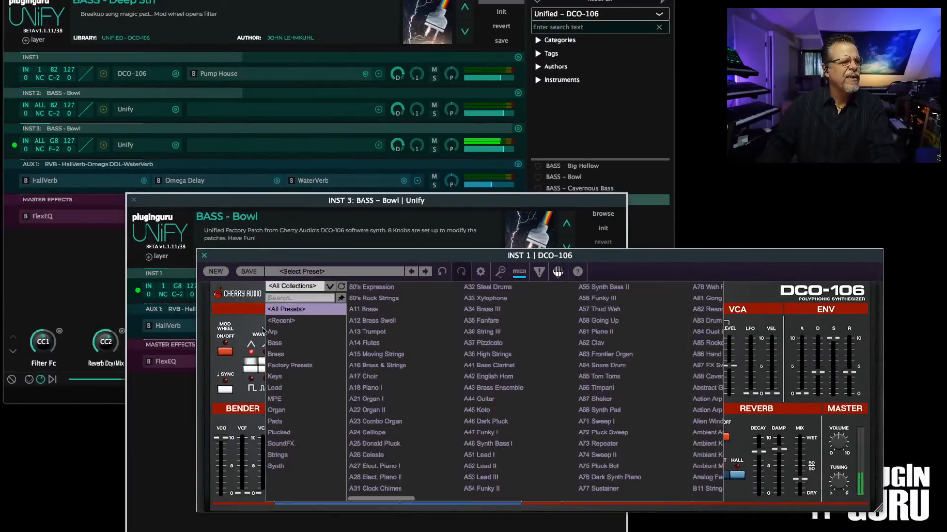
click(290, 432)
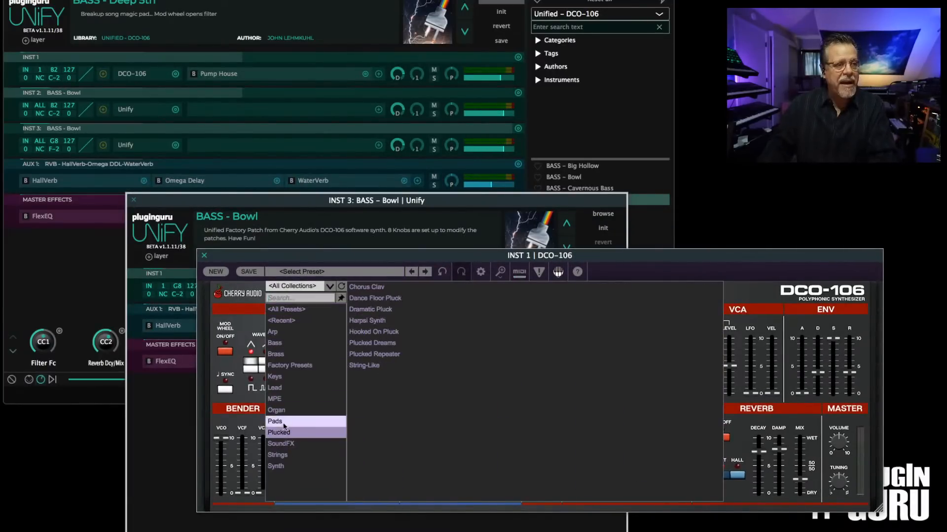
click(390, 311)
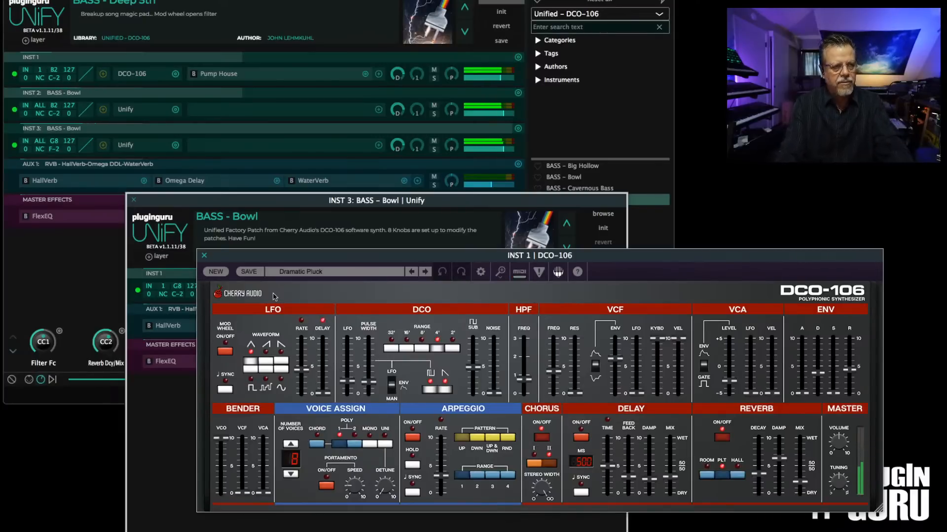
click(204, 255)
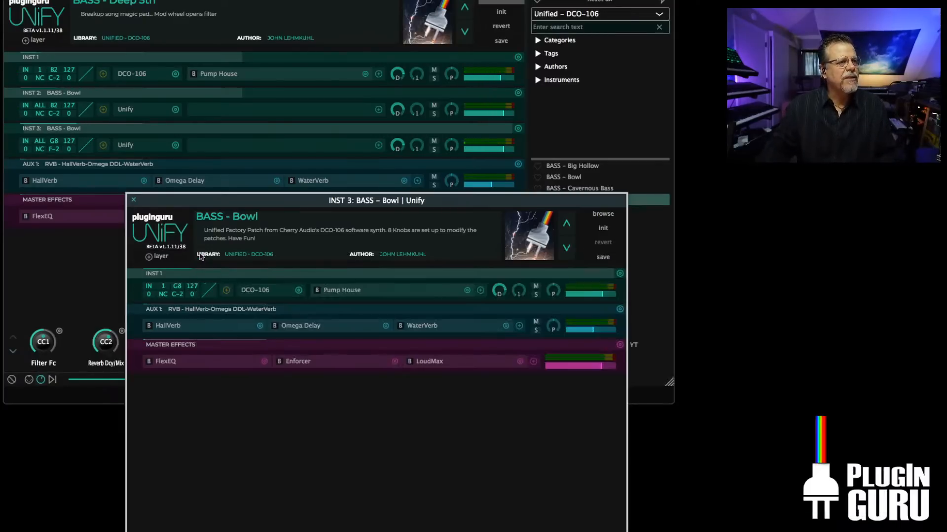
click(134, 200)
- Set the lowest key of the INST 3 layer to C3
double_click(53, 149)
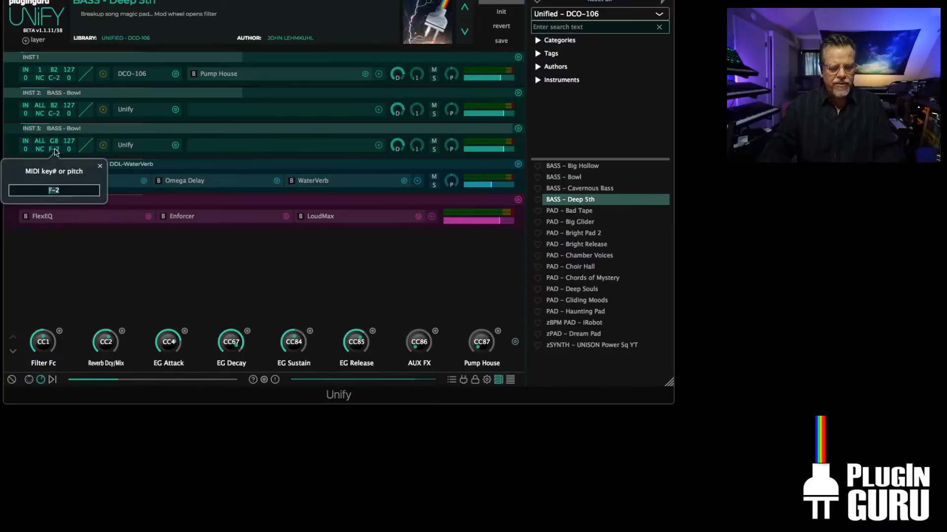
text(C3)
key(Return)
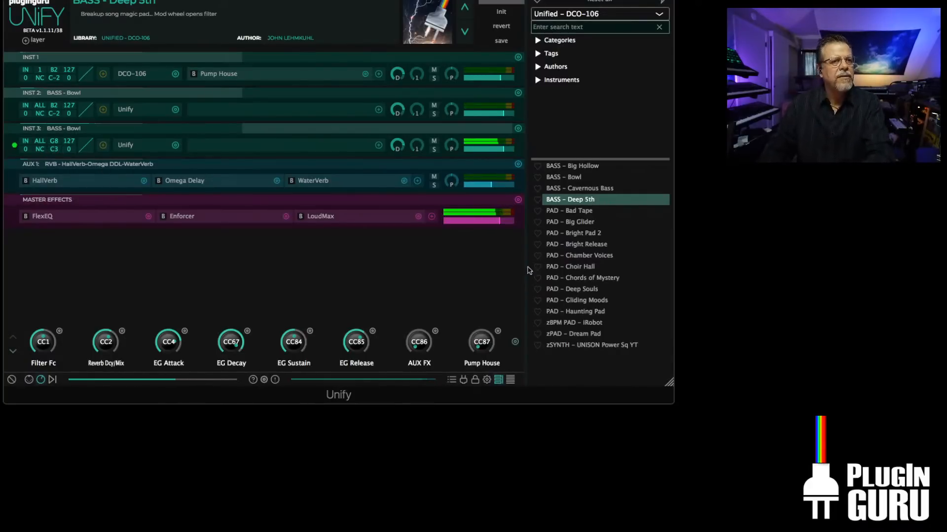
- Add PAD - Chamber Voices as a new Unify layer and set its lowest key to C3
right_click(580, 255)
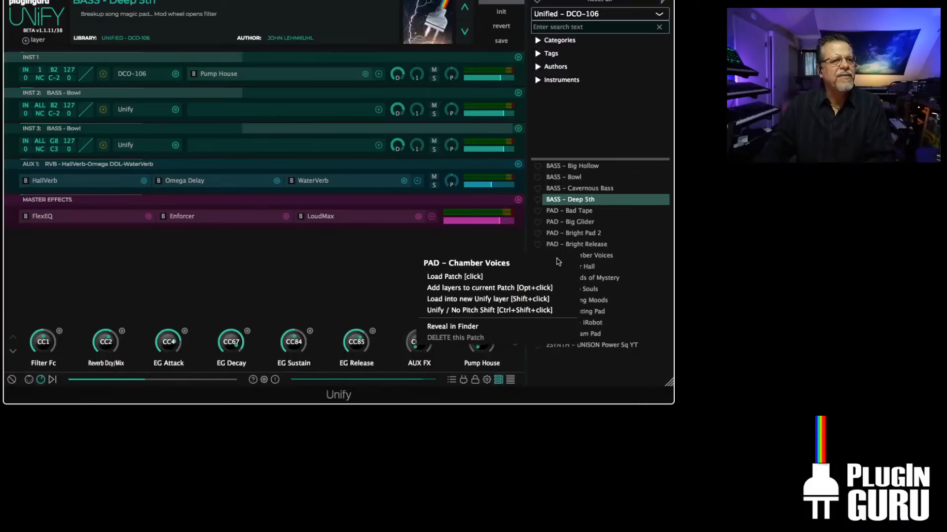
click(471, 299)
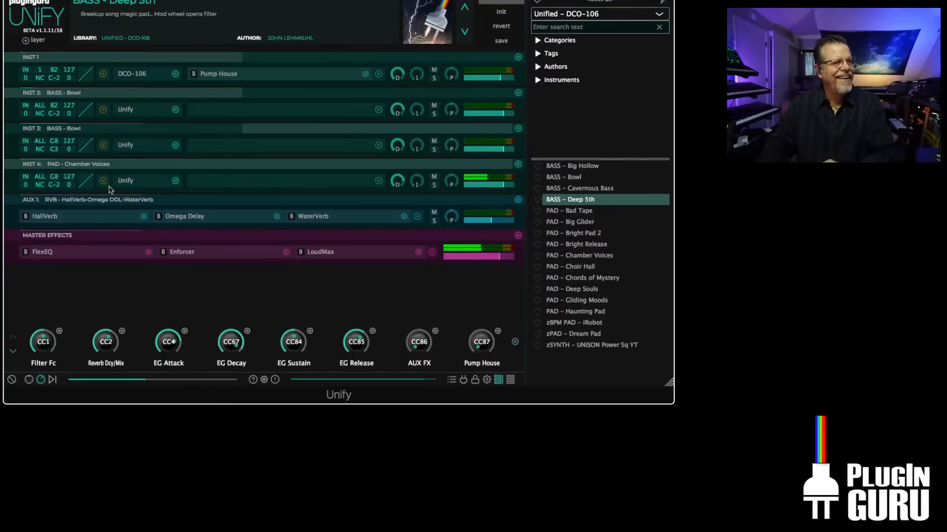
click(54, 185)
text(C3)
key(Return)
- Load the Plucked Dreams preset into the DCO-106 inside the INST 4 layer and close both plugin windows
click(132, 182)
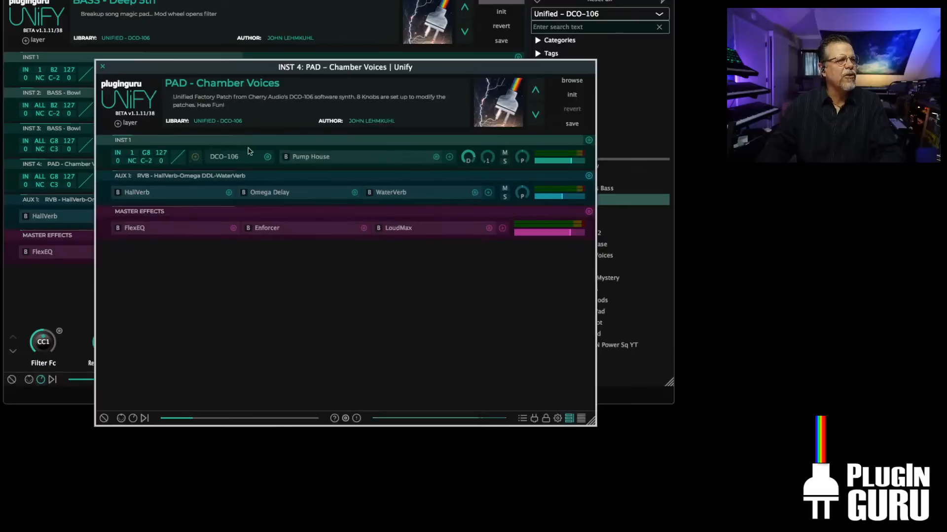
click(213, 157)
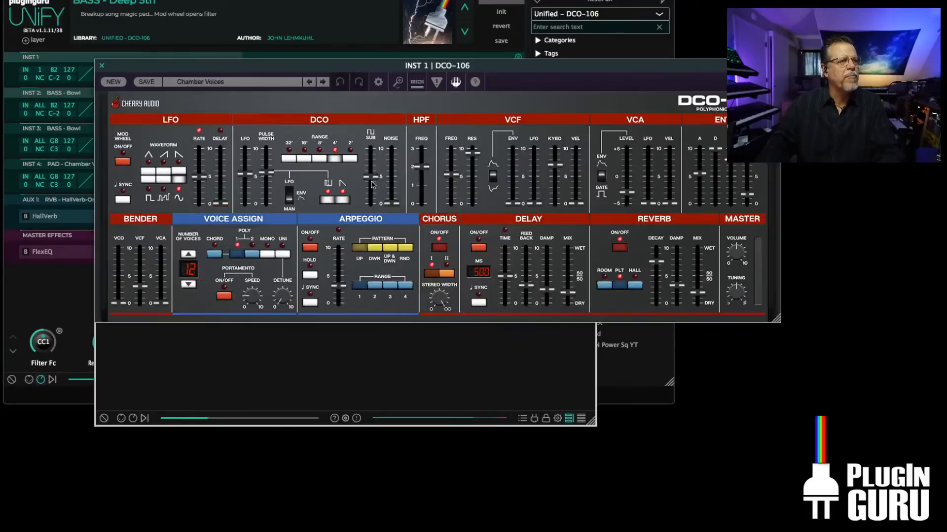
click(185, 83)
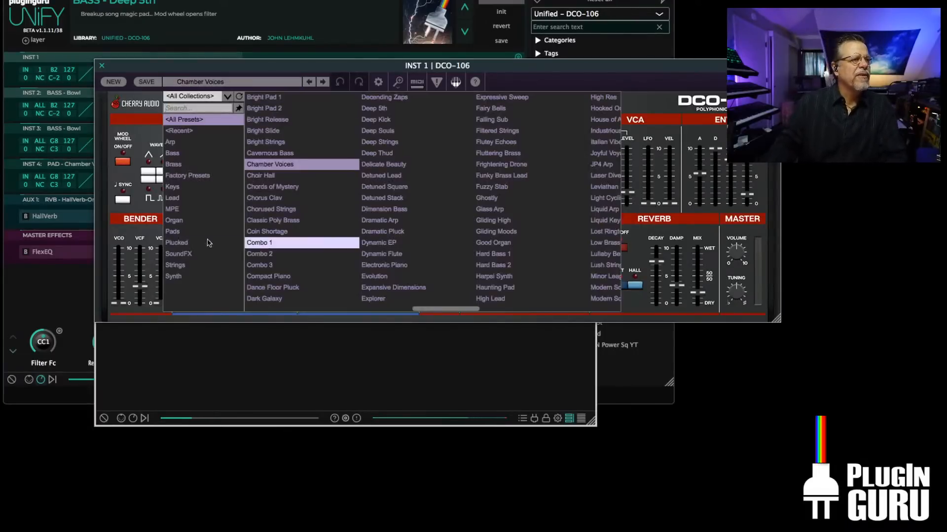
click(186, 242)
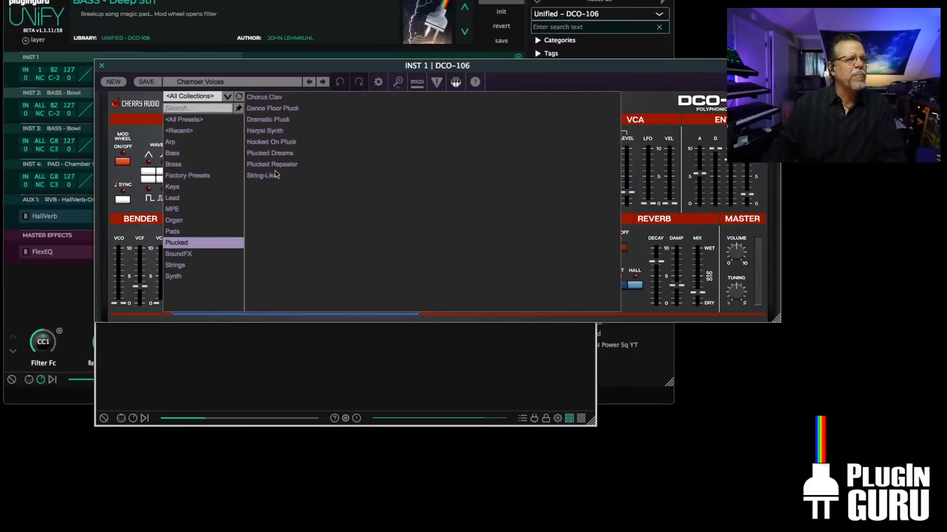
click(285, 157)
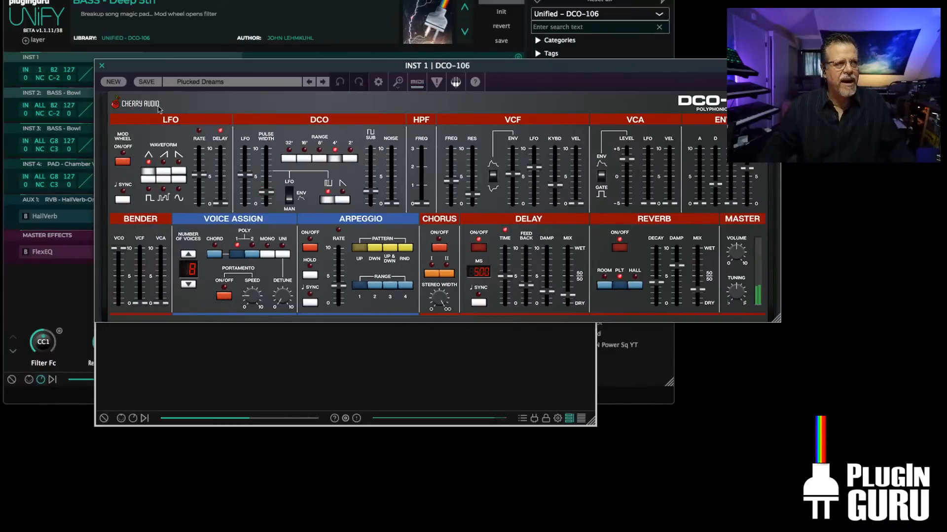
click(102, 66)
click(102, 66)
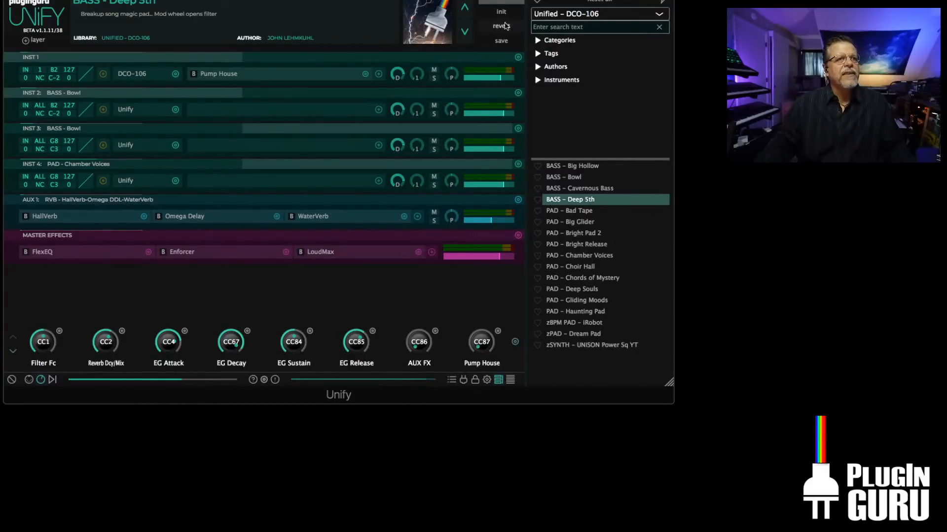
- Load BPM DRUM - Beat 06 from the PSD - Synth Motions Drum Edition library into a new Unify layer
click(592, 16)
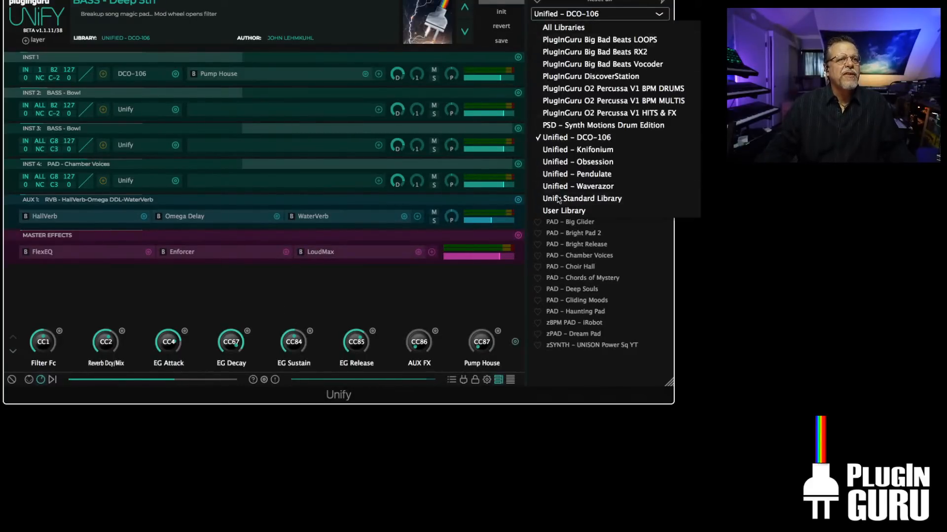
click(594, 126)
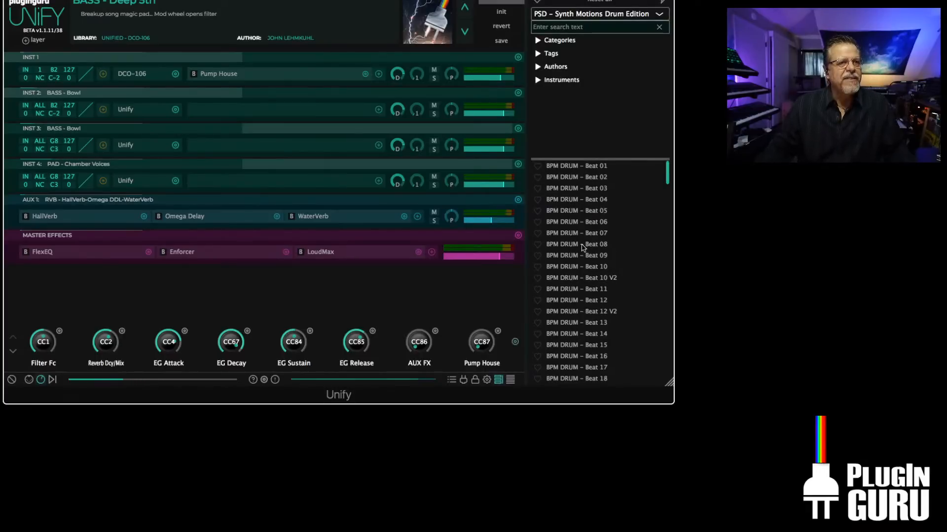
right_click(573, 222)
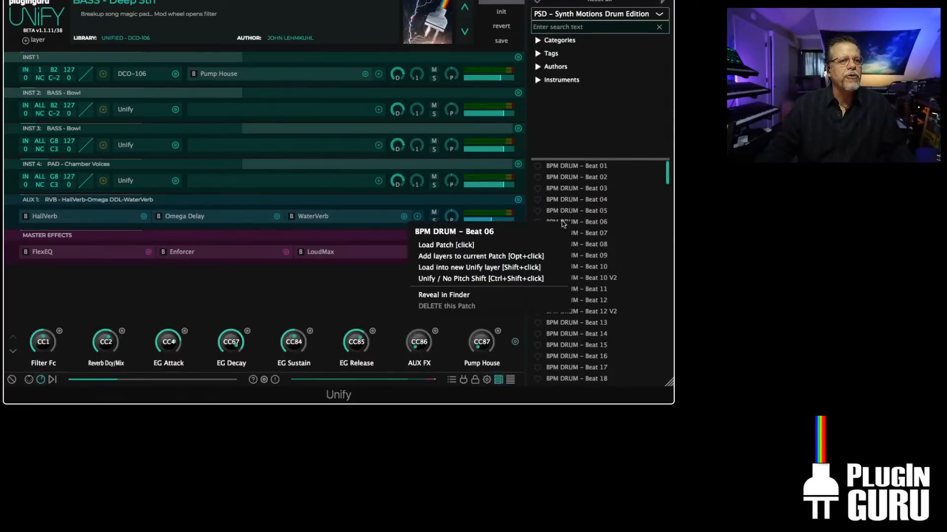
click(457, 267)
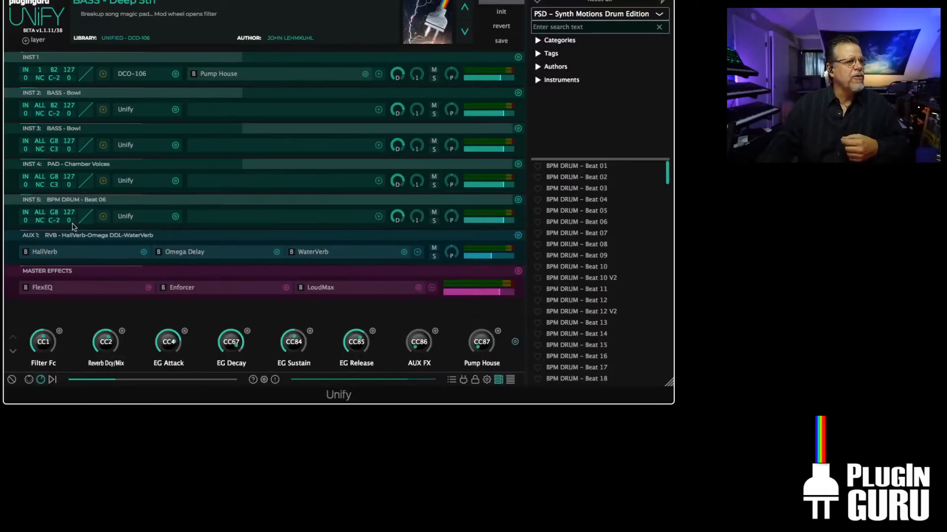
- Set the highest key of the BPM DRUM - Beat 06 layer to C1 and its transpose to +24
double_click(57, 213)
text(C1)
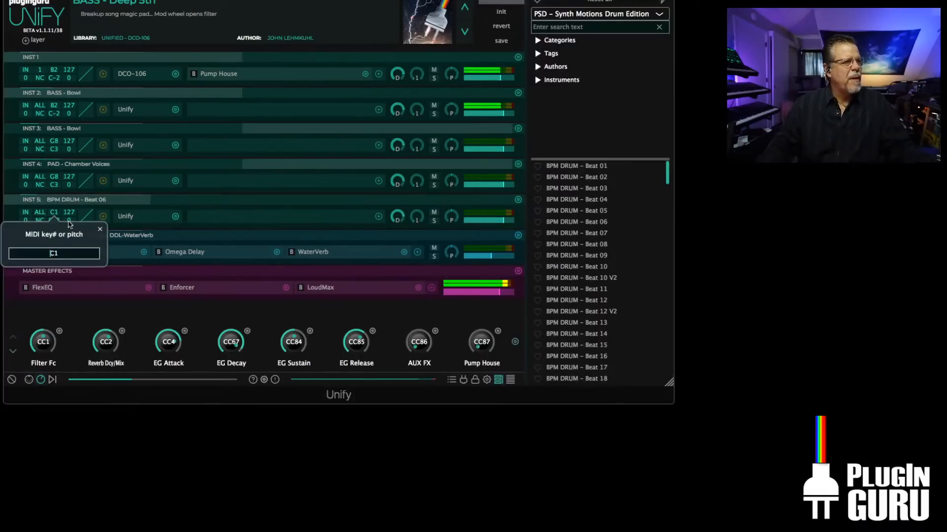
click(101, 231)
drag(27, 223, 34, 185)
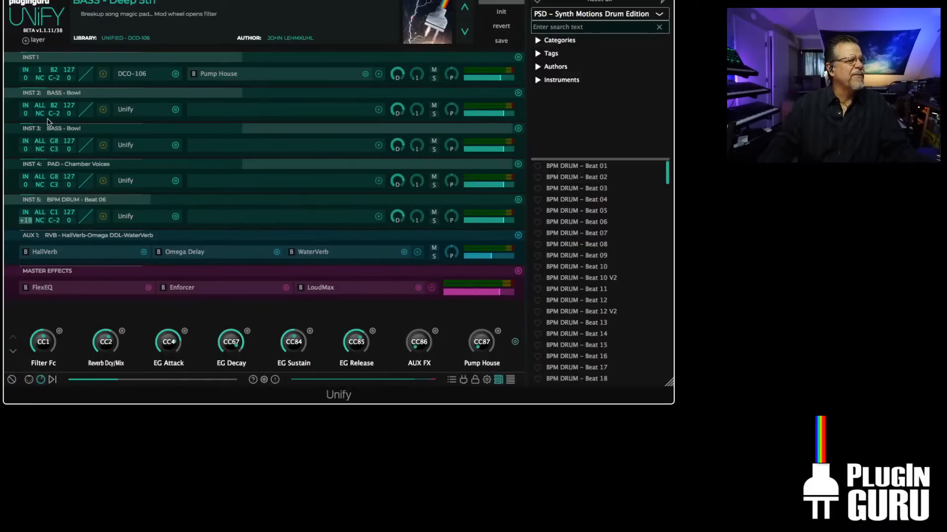
drag(51, 106, 55, 95)
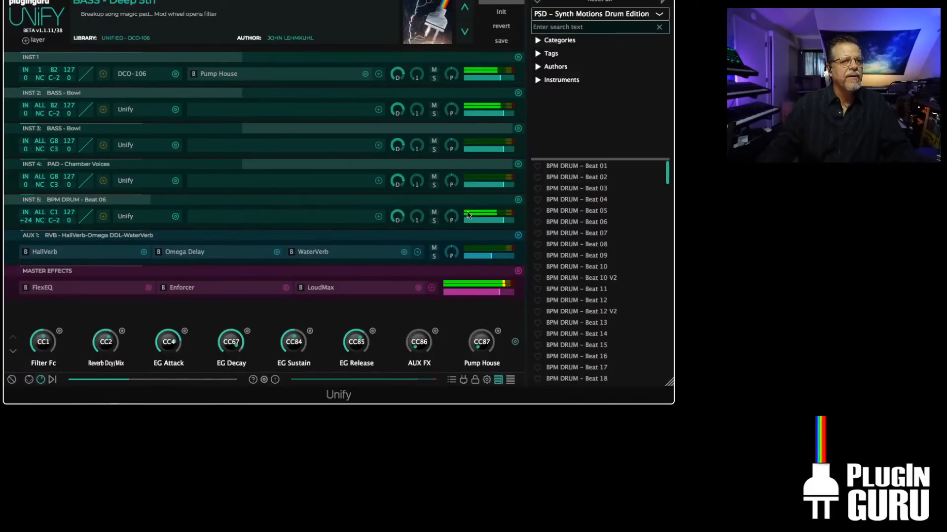
- Lower the drum layer's level to -9.50 dB and set its MIDI source to MIDI IN, Mono Latch
drag(502, 221, 494, 221)
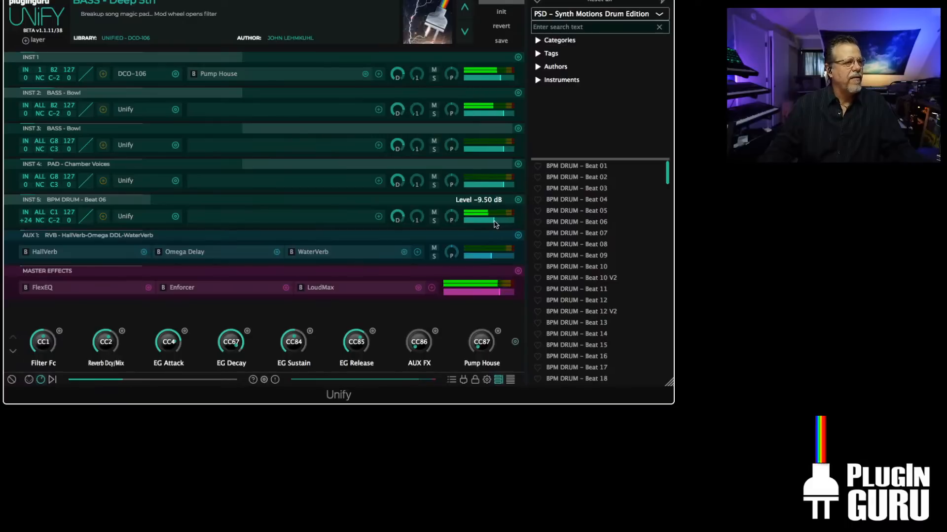
click(25, 215)
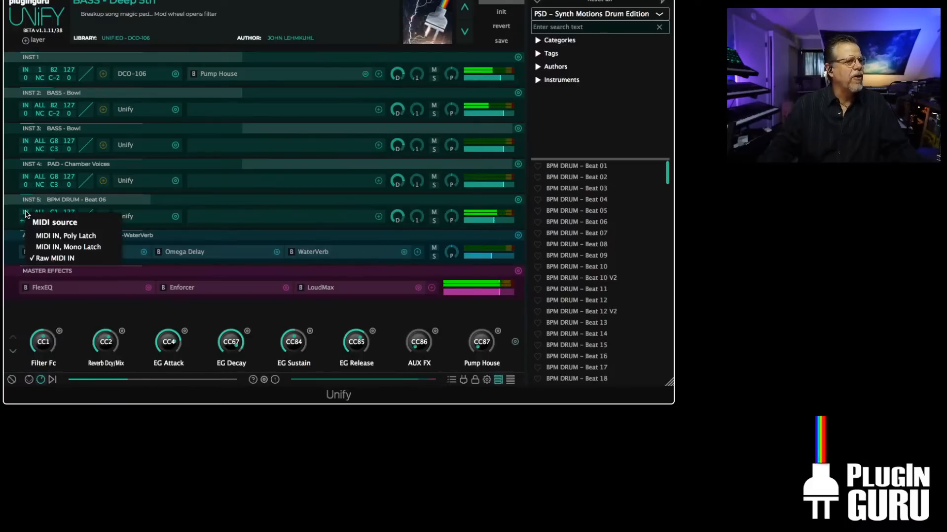
click(63, 247)
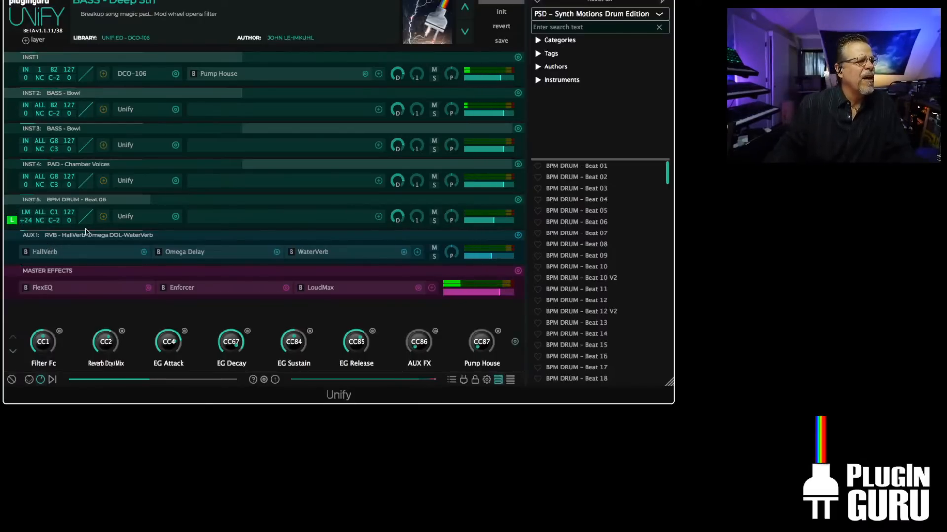
- Add a MIDI Filter to MIDI Effect layer 1 inside the INST 5 drum patch
click(137, 220)
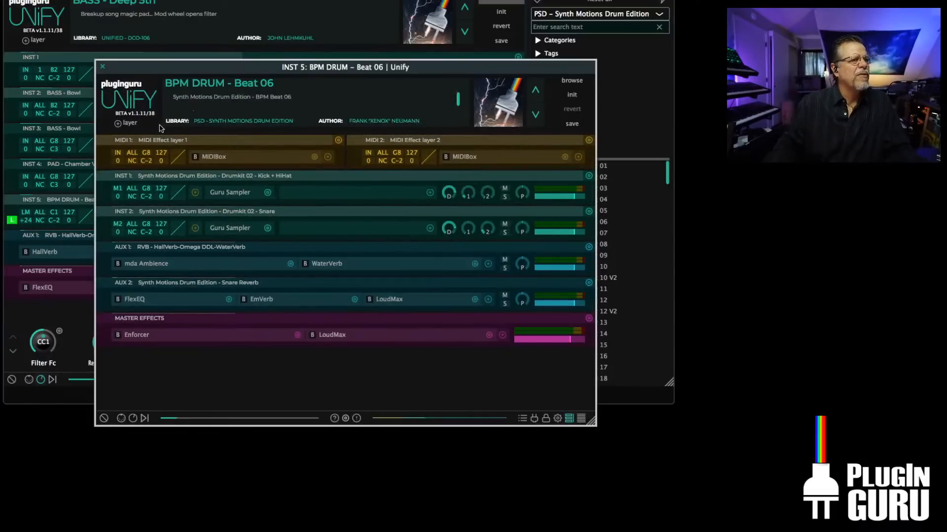
click(329, 157)
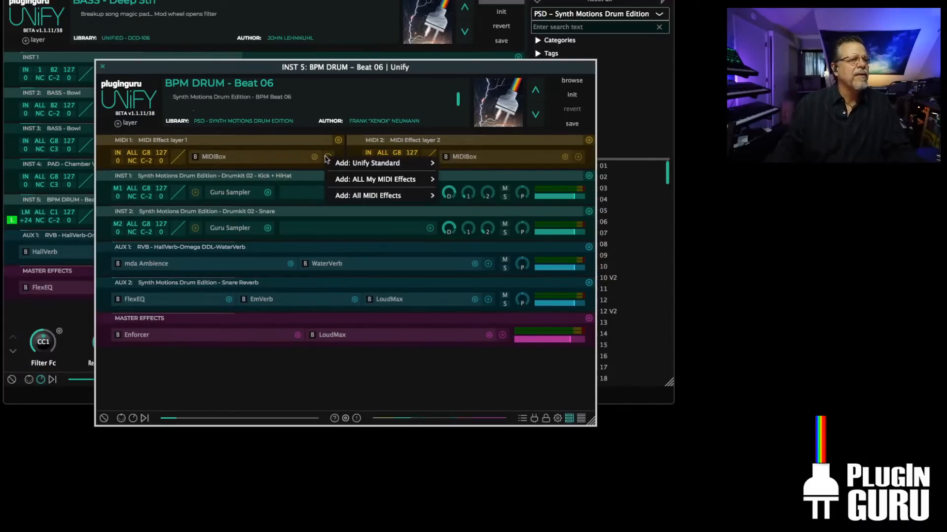
mouse_move(353, 166)
mouse_move(482, 197)
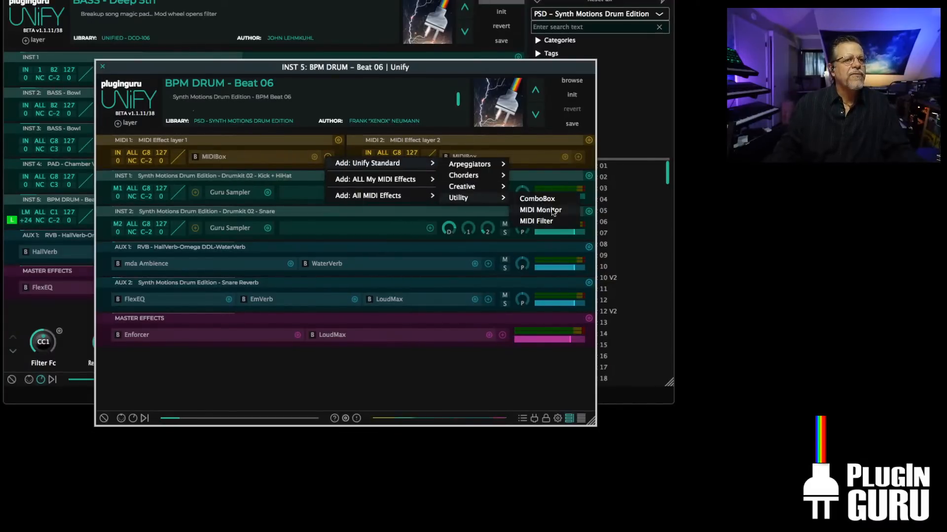
click(552, 221)
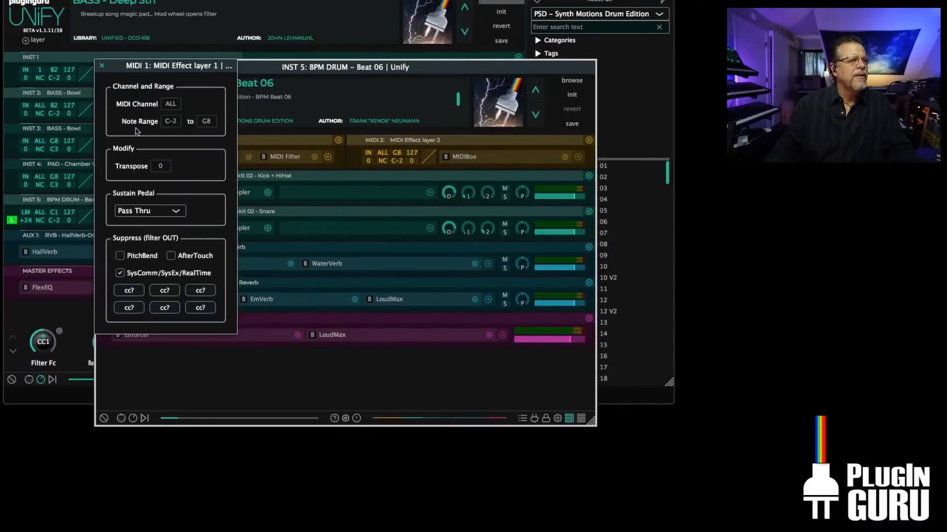
- Set the MIDI Filter's sustain pedal handling to Emulate, move the filter ahead of MIDIBox, and close the plugin windows
click(145, 213)
click(140, 246)
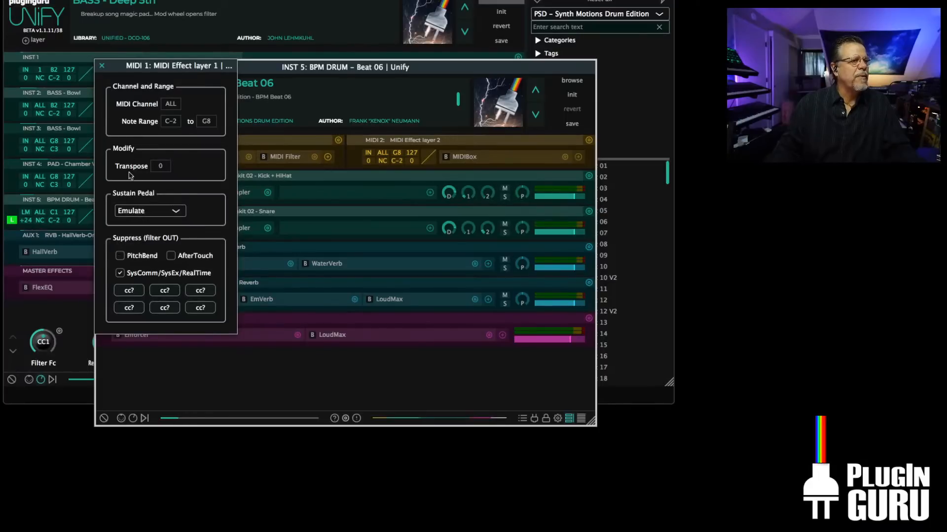
click(103, 67)
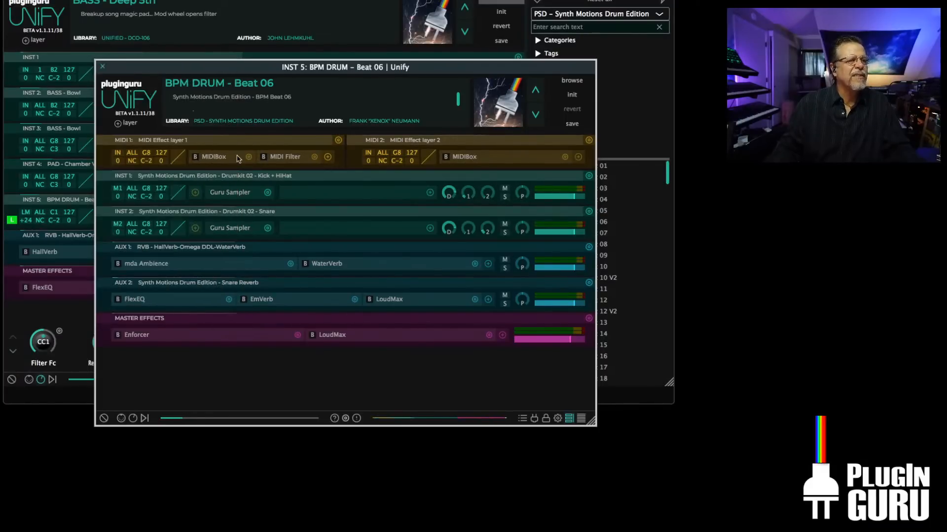
drag(286, 158, 204, 158)
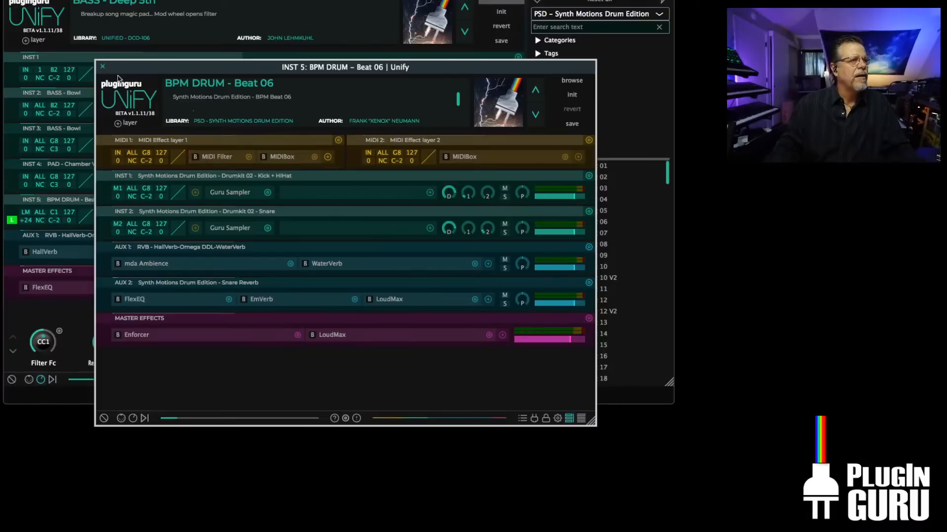
click(103, 67)
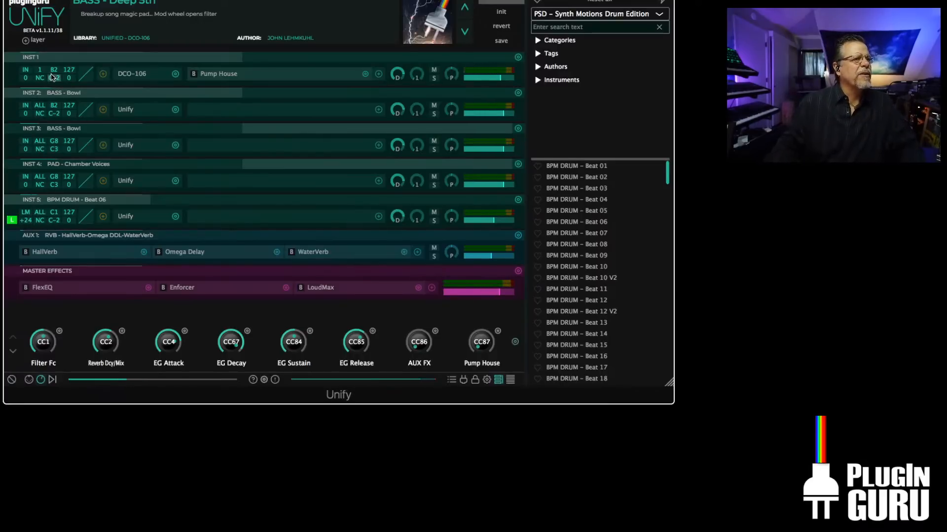
- Set the lowest key of the INST 2 and INST 1 bass layers to C#1
double_click(52, 113)
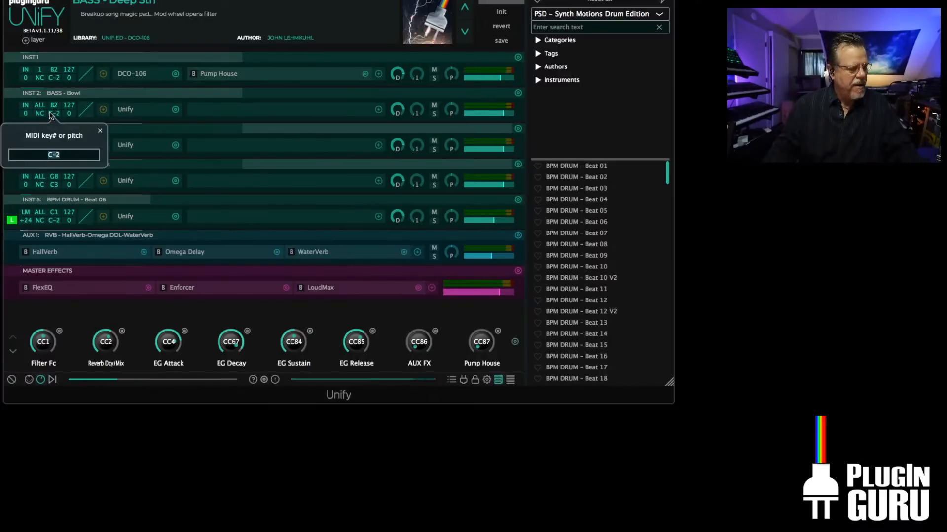
double_click(54, 77)
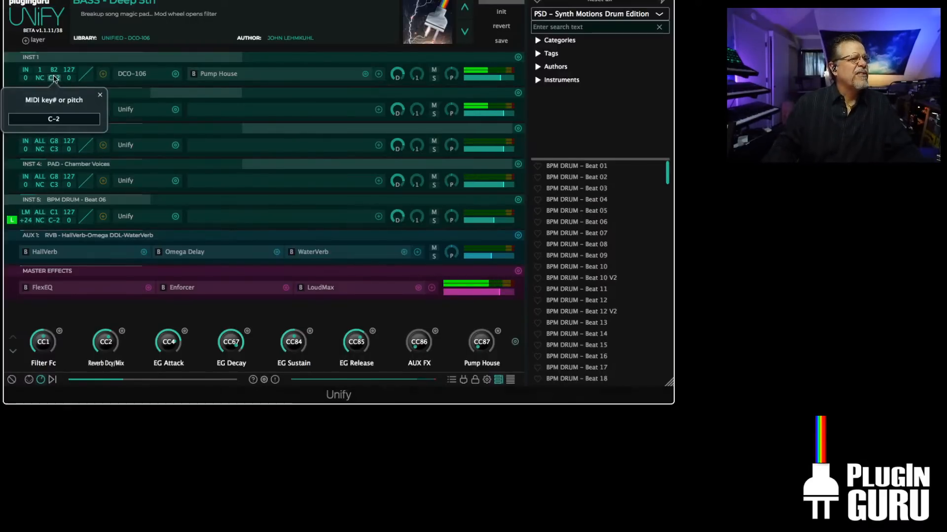
click(100, 97)
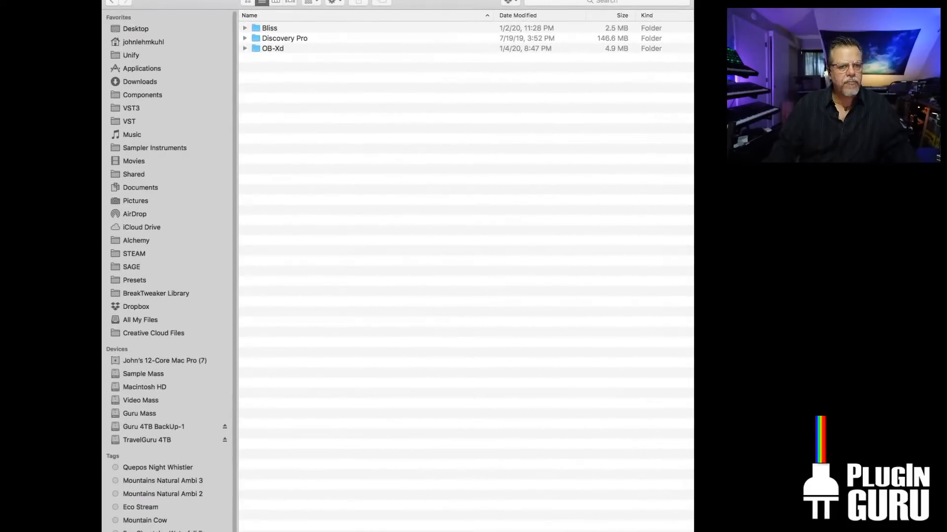
- Examine the OB-Xd folder and its Banks and Skins subfolders in the discoDSP Finder window, and close the window
drag(691, 530, 547, 286)
click(245, 48)
drag(211, 2, 180, 224)
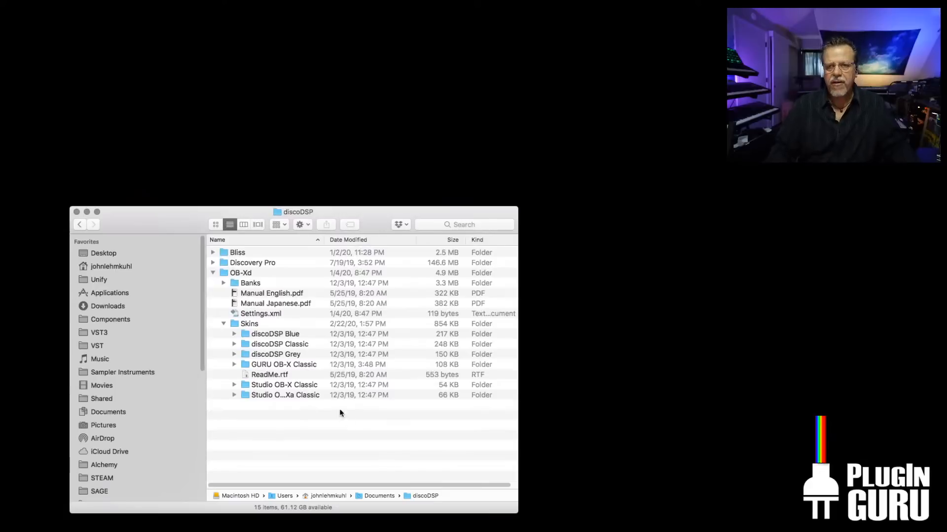
click(223, 284)
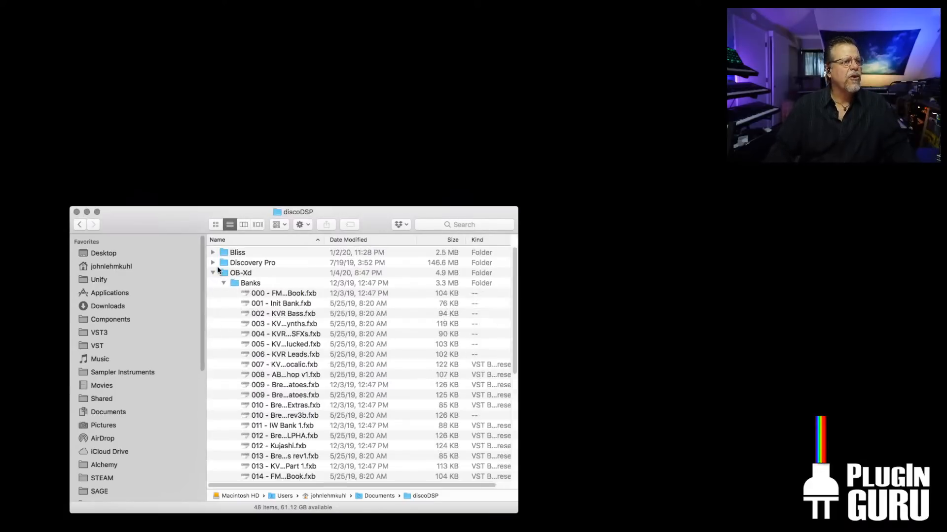
click(222, 282)
click(212, 272)
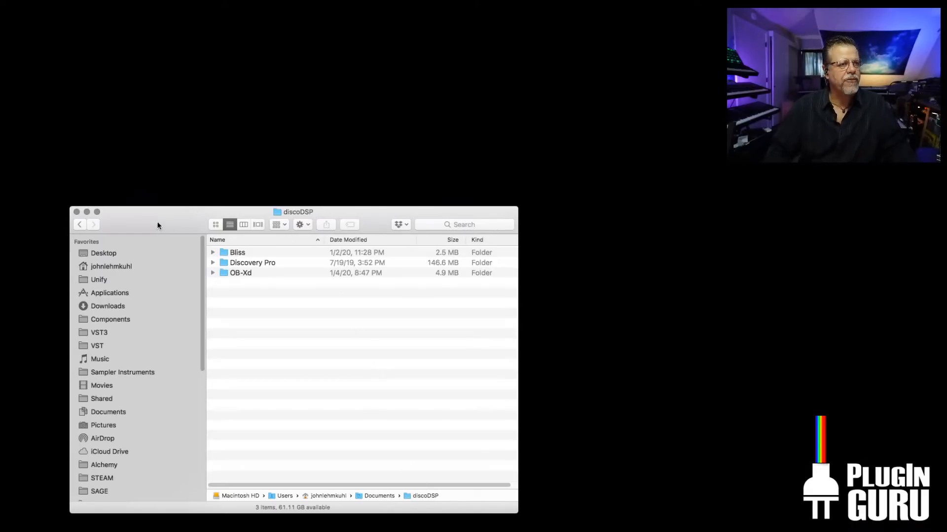
drag(160, 222, 179, 223)
click(232, 273)
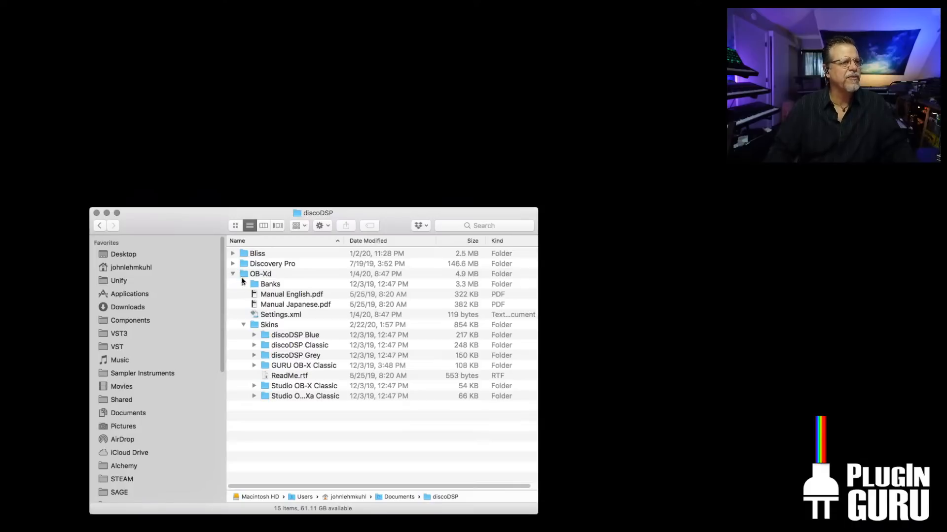
click(232, 274)
click(96, 213)
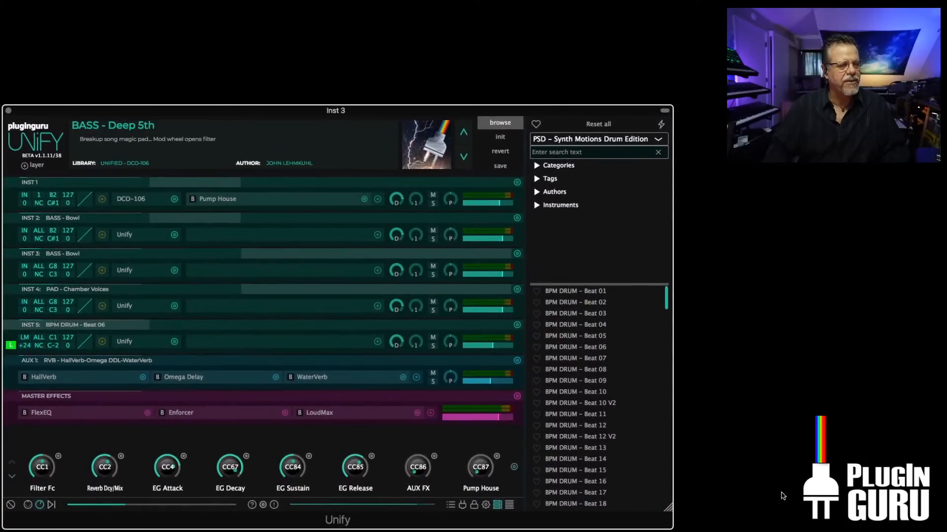
- Enlarge the Unify window and move it up the screen so all layers and macro knobs fit
drag(670, 509, 774, 507)
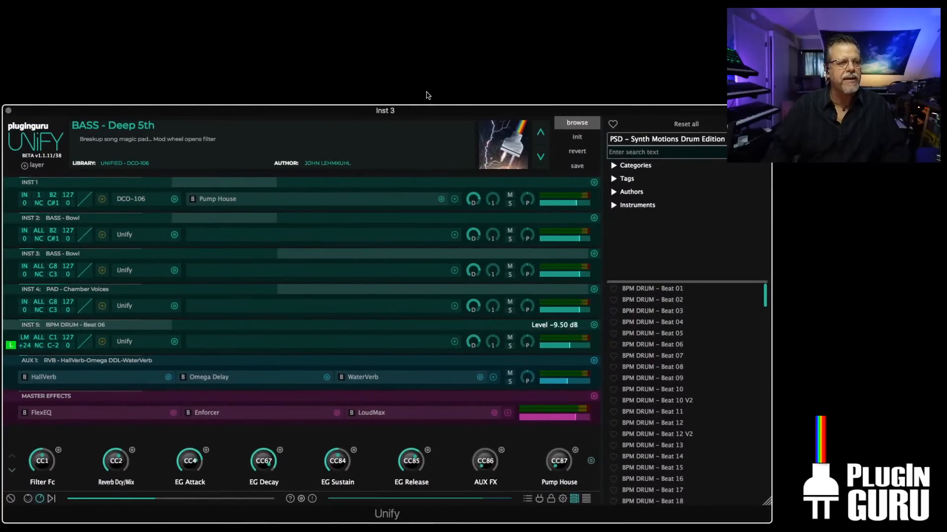
drag(413, 114, 408, 0)
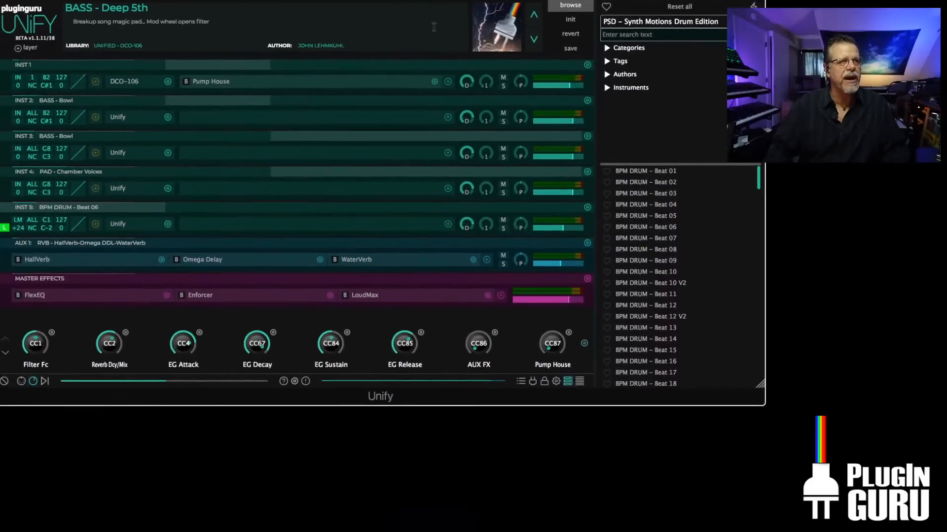
drag(760, 383, 746, 440)
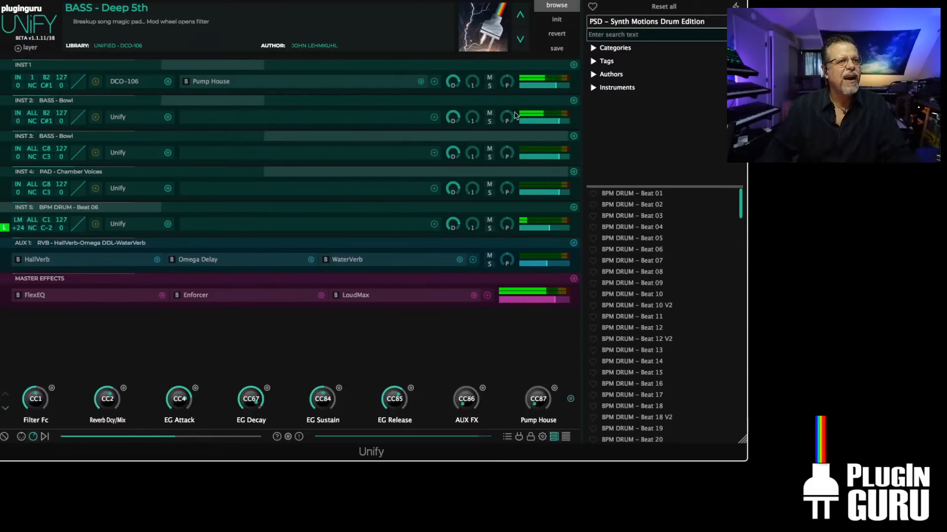
- Add an empty MIDI layer to the BASS - Deep 5th patch
click(95, 81)
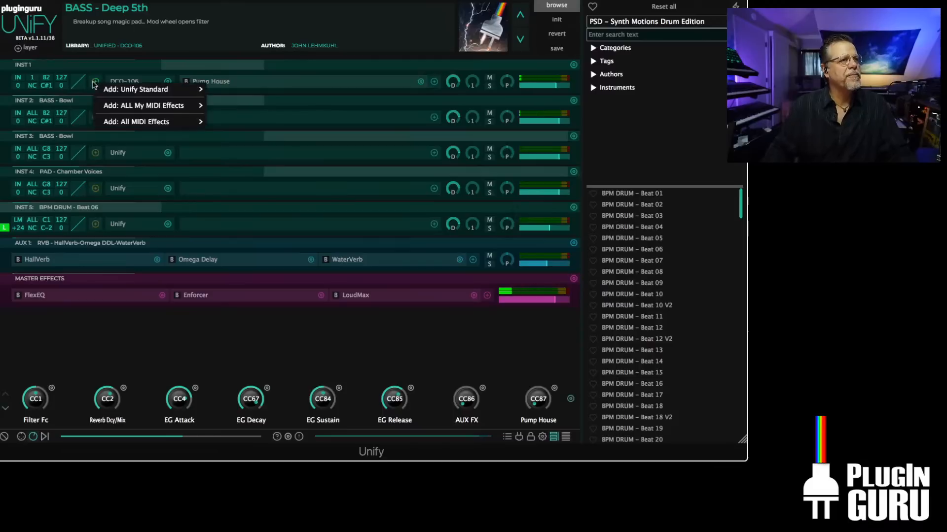
mouse_move(137, 90)
click(31, 49)
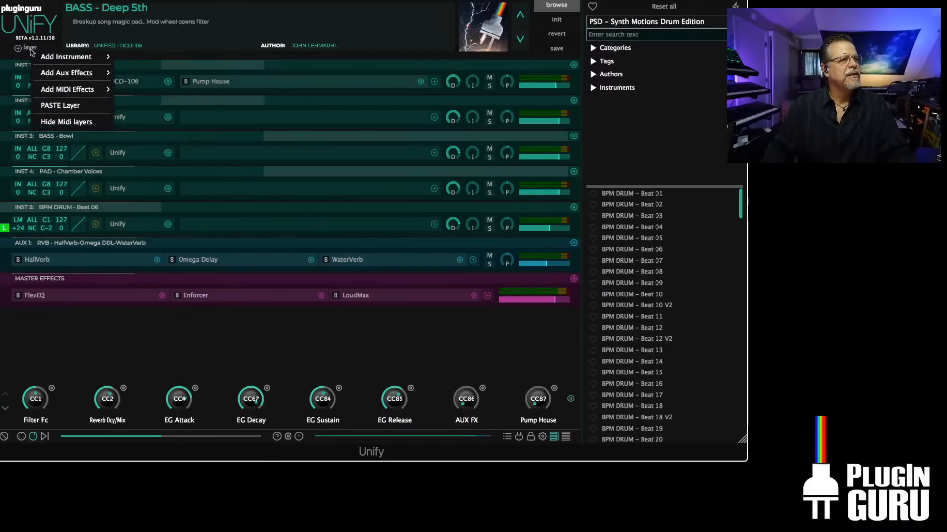
mouse_move(64, 58)
mouse_move(67, 89)
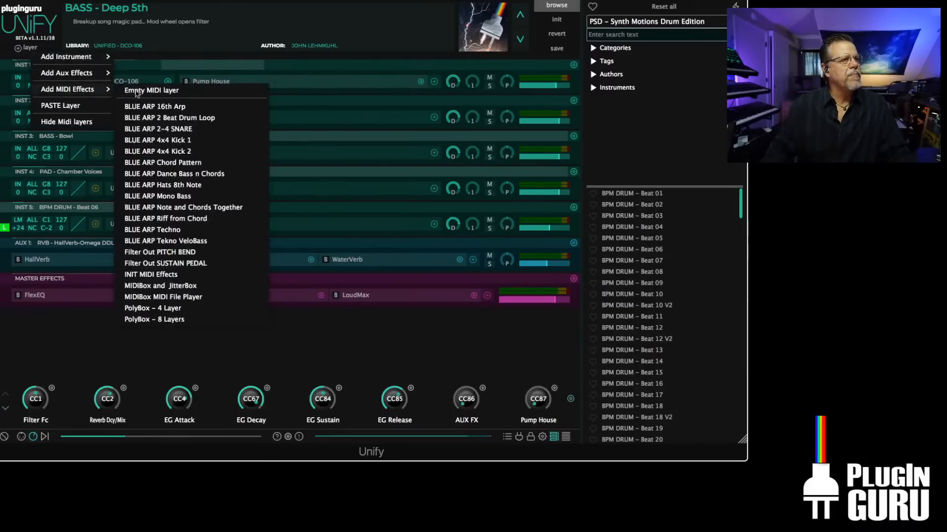
click(138, 87)
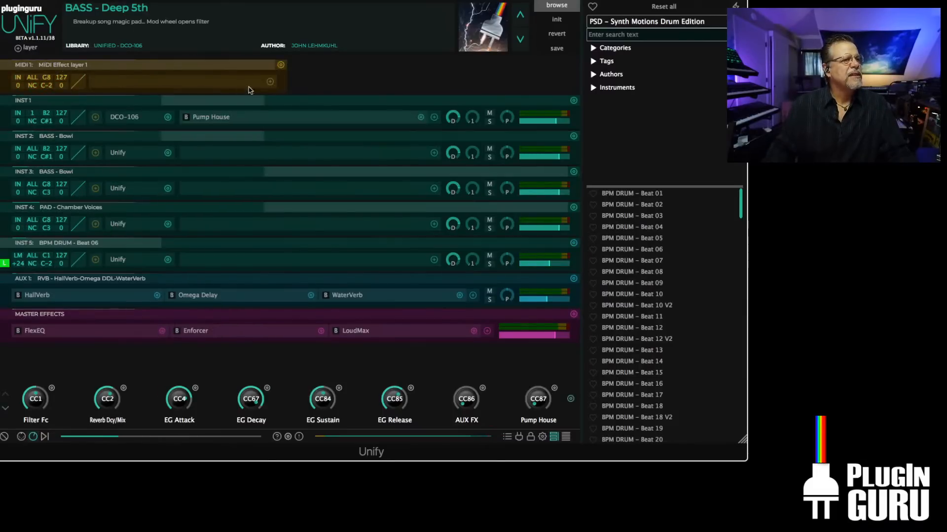
- Insert the MIDIBox arpeggiator into MIDI Effect layer 1
click(270, 82)
mouse_move(318, 89)
mouse_move(414, 90)
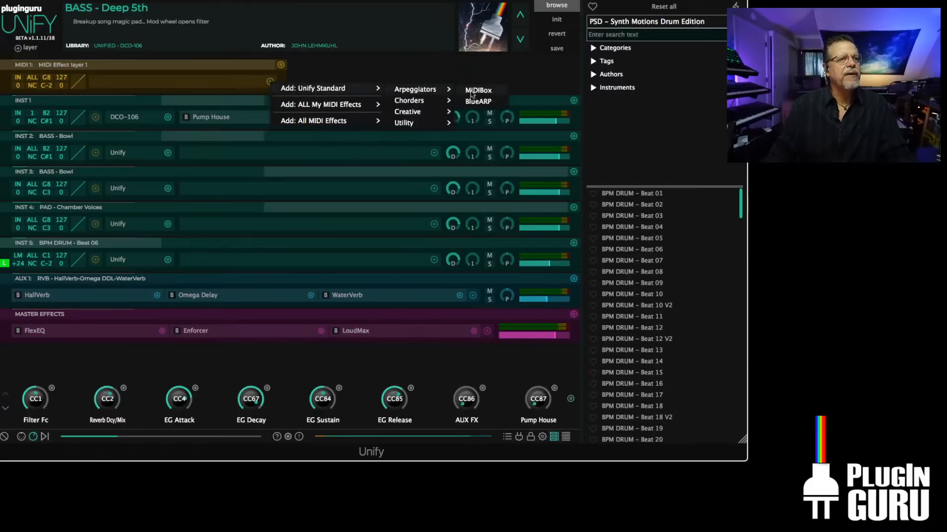
click(478, 91)
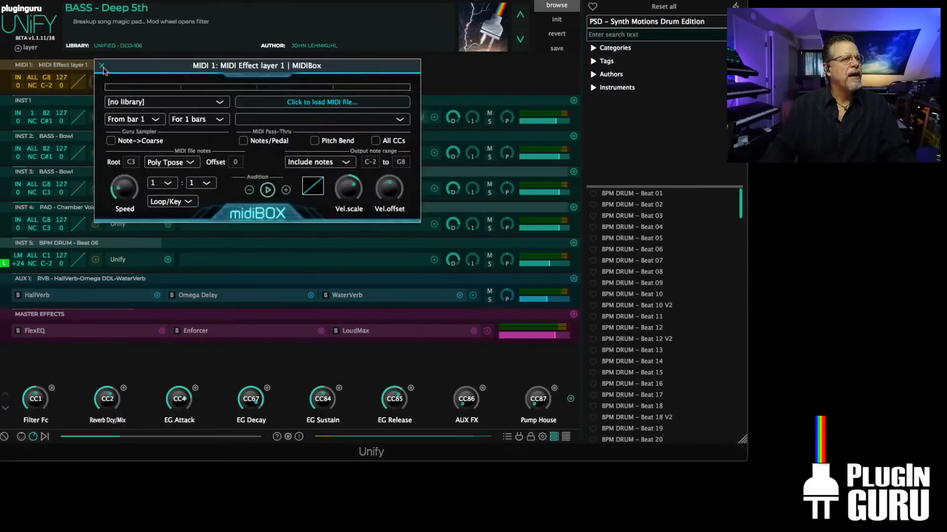
- Close the MIDIBox window and set the MIDI source of INST 1 and INST 2 to MIDI Effect layer 1
click(102, 66)
click(17, 114)
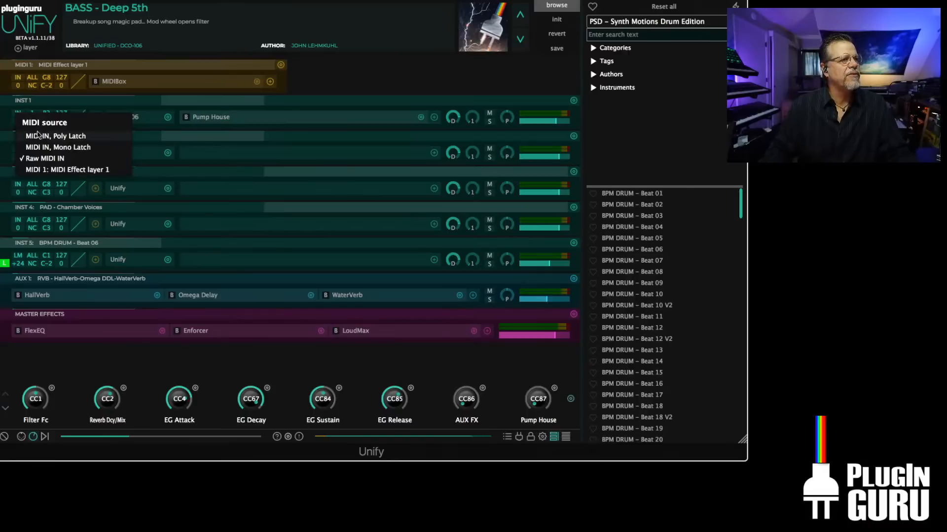
click(69, 170)
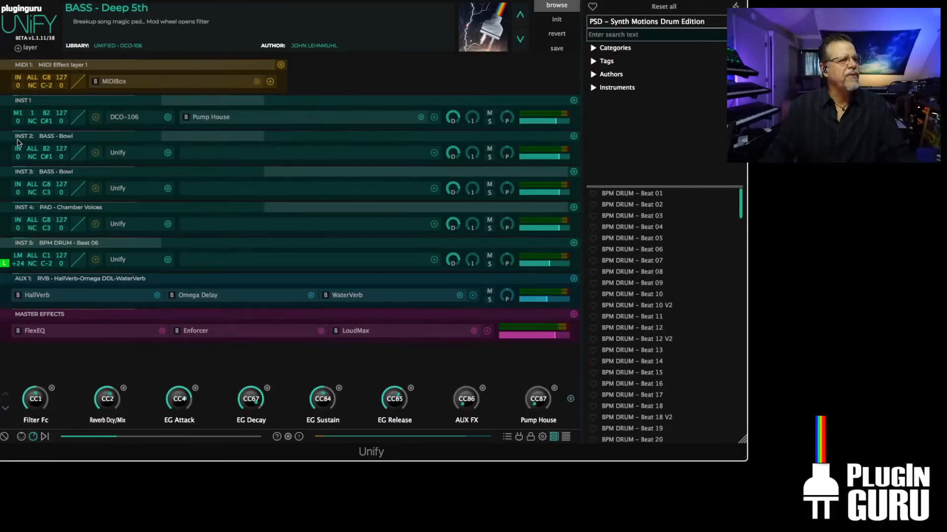
click(20, 149)
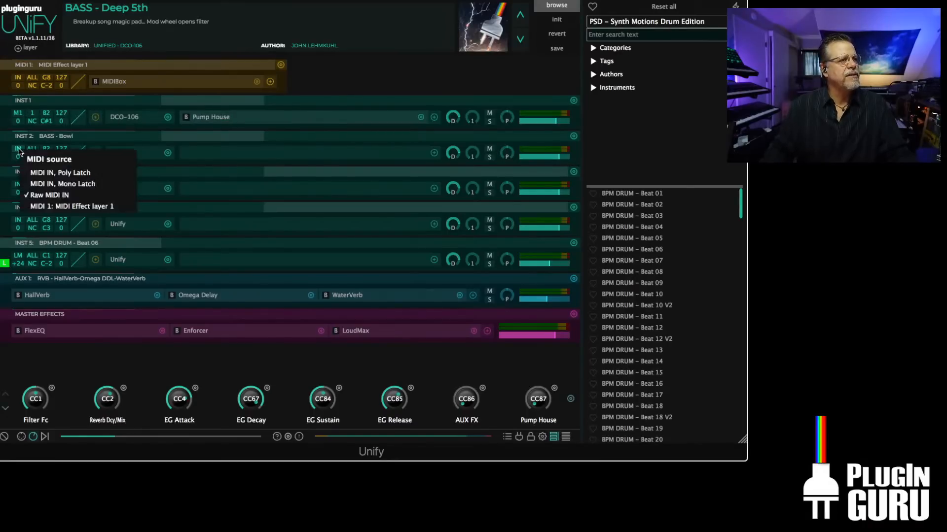
click(70, 202)
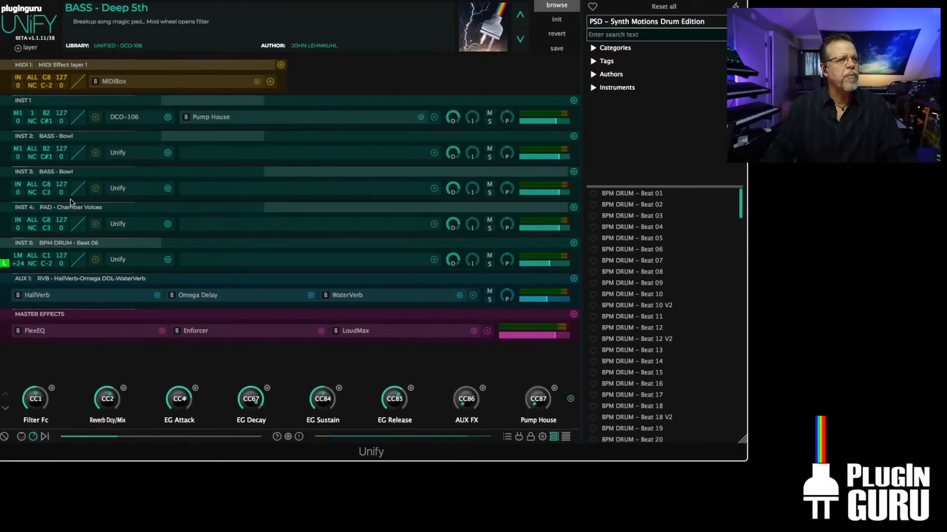
- Load BASS - 16th Notes.mid into MIDIBox from the Unify Standard Library's Melodic - BASS MIDI Files folder
click(113, 82)
click(139, 102)
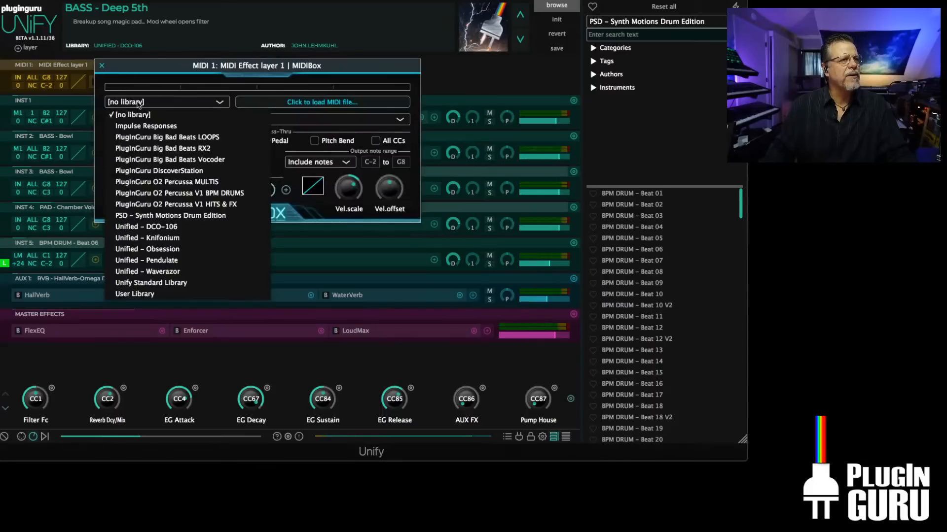
click(158, 282)
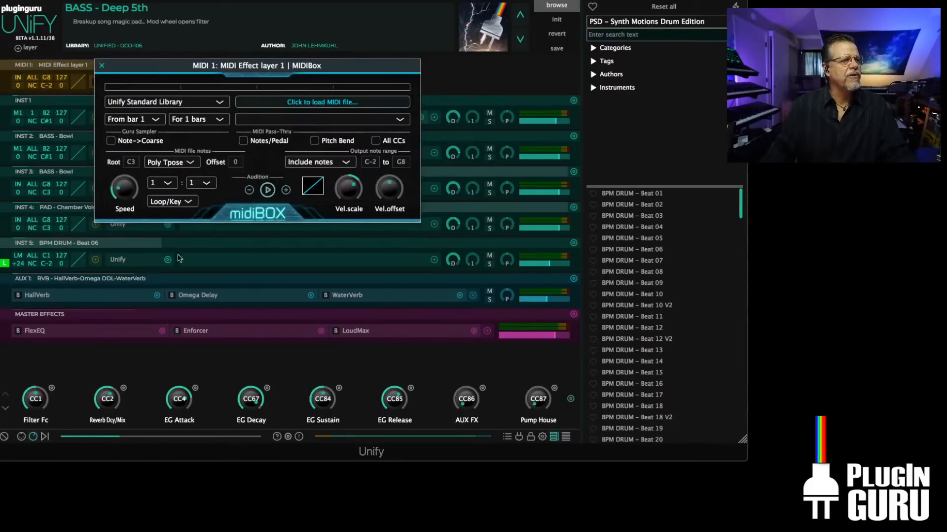
click(277, 105)
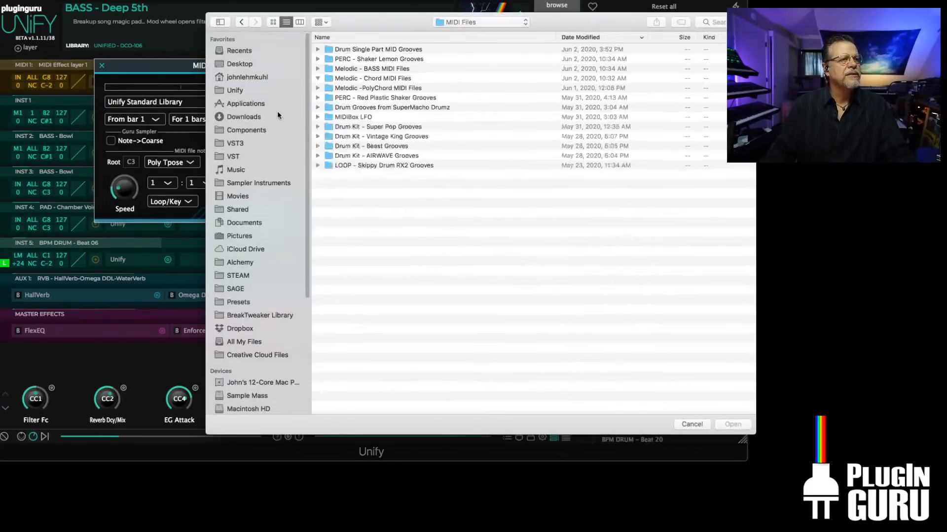
click(319, 78)
click(316, 78)
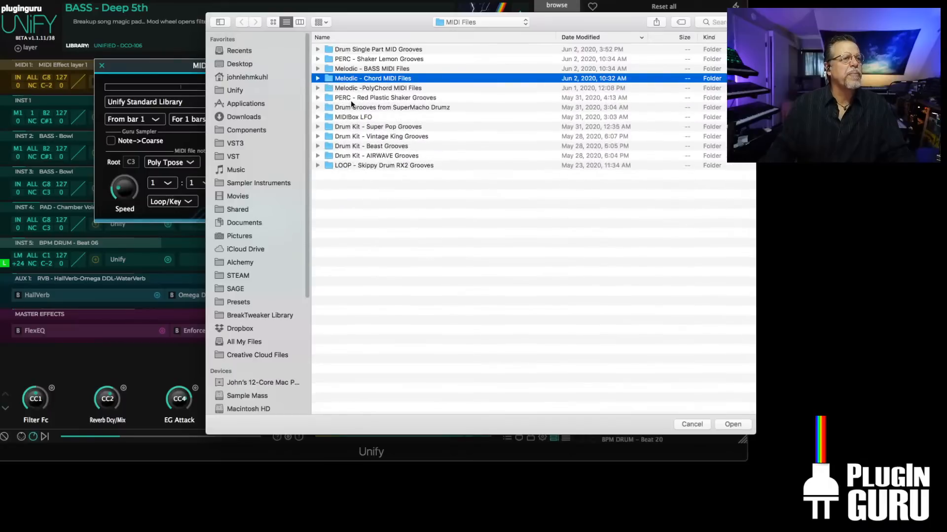
click(371, 69)
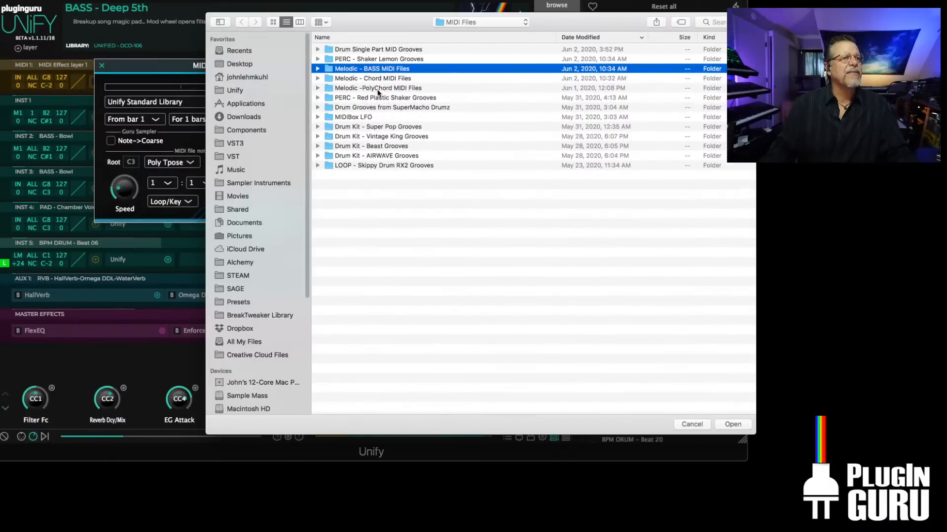
double_click(327, 70)
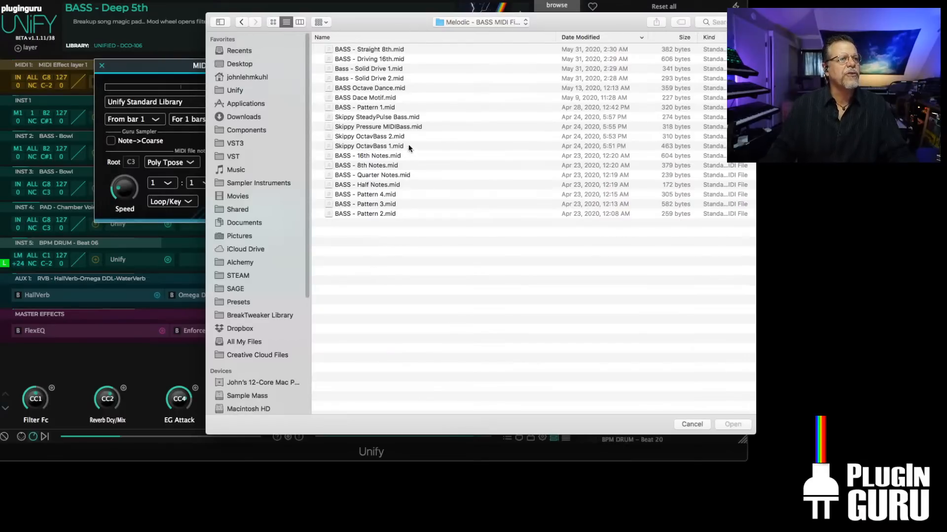
double_click(372, 156)
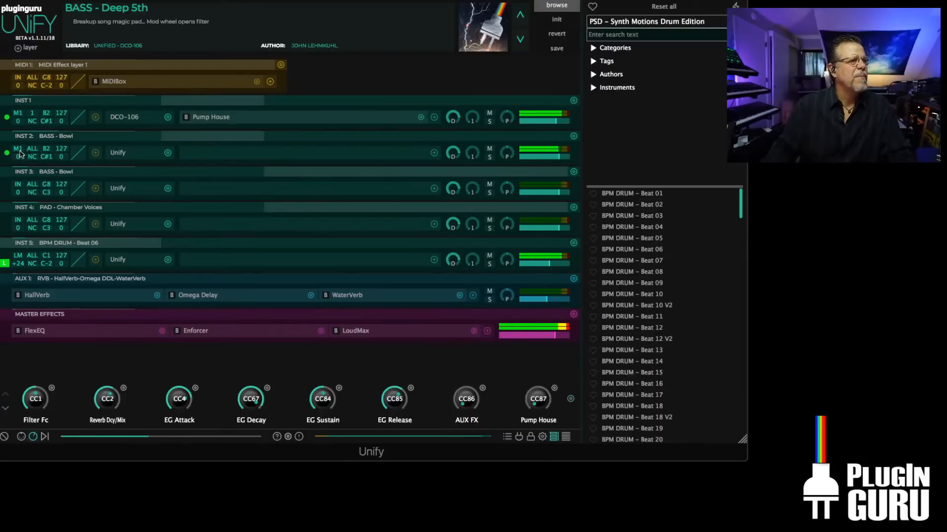
- Transpose the INST 2 BASS - Bowl layer by +12 semitones and lower its volume slightly
drag(19, 158, 31, 96)
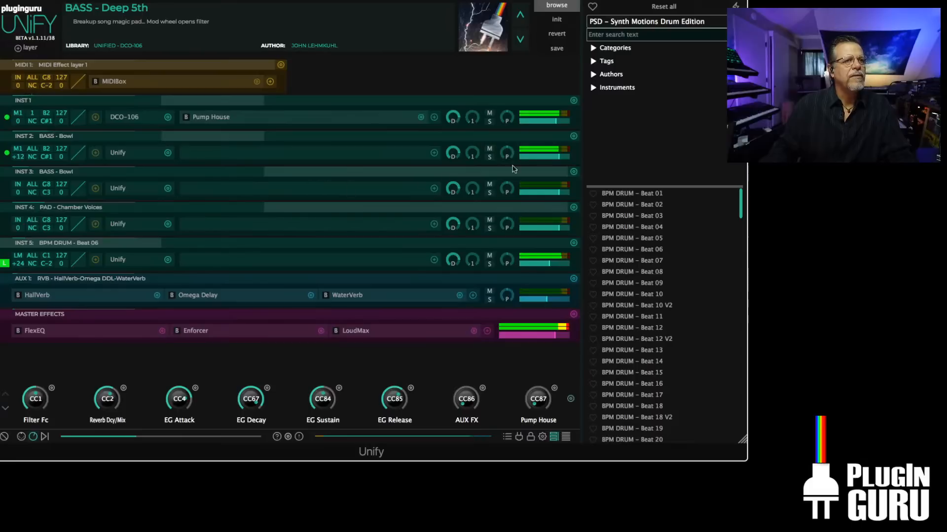
drag(558, 161, 554, 161)
scroll(549, 160, down, 1)
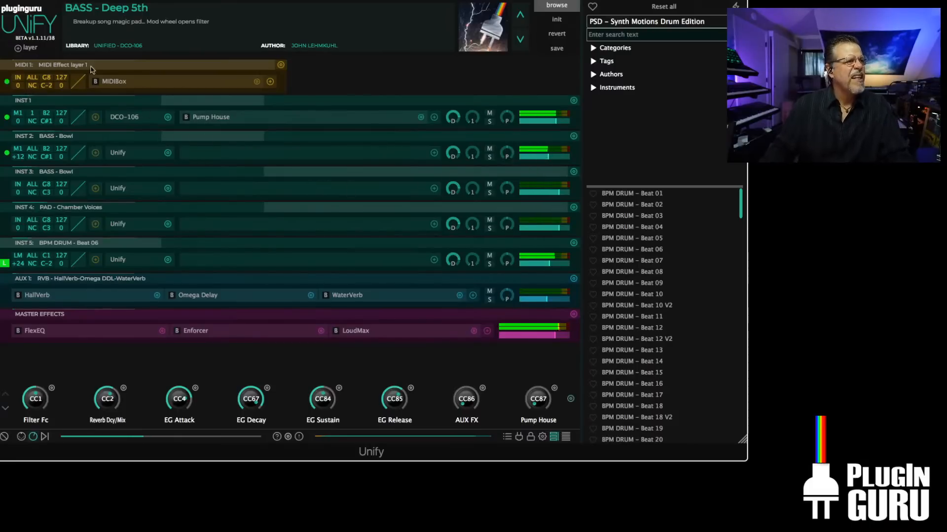
- Step MIDIBox through the bass MIDI files to BASS - Pattern 4 and close its window
click(116, 81)
click(287, 191)
click(286, 191)
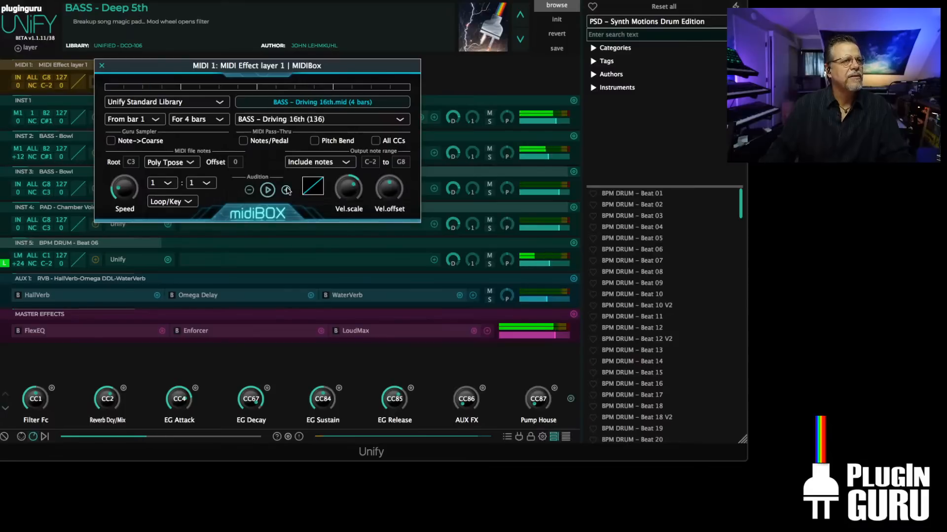
click(286, 191)
click(286, 190)
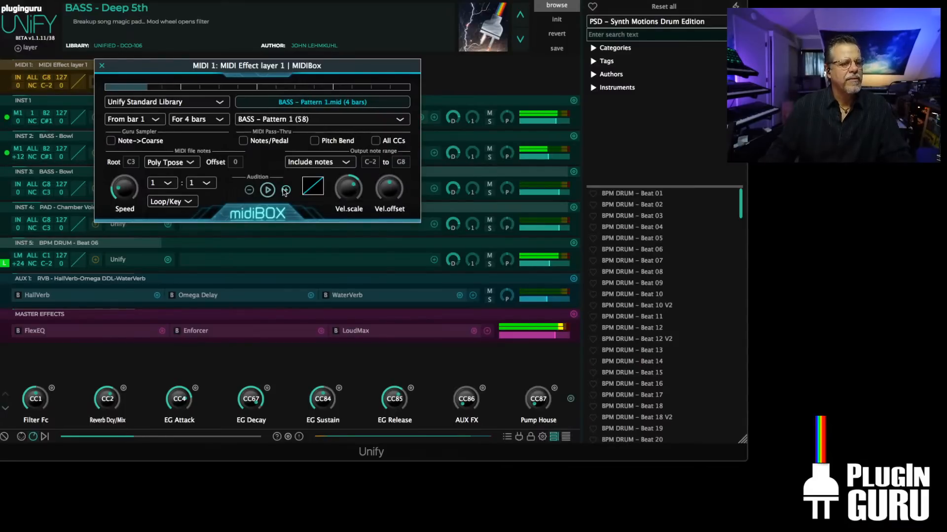
click(286, 191)
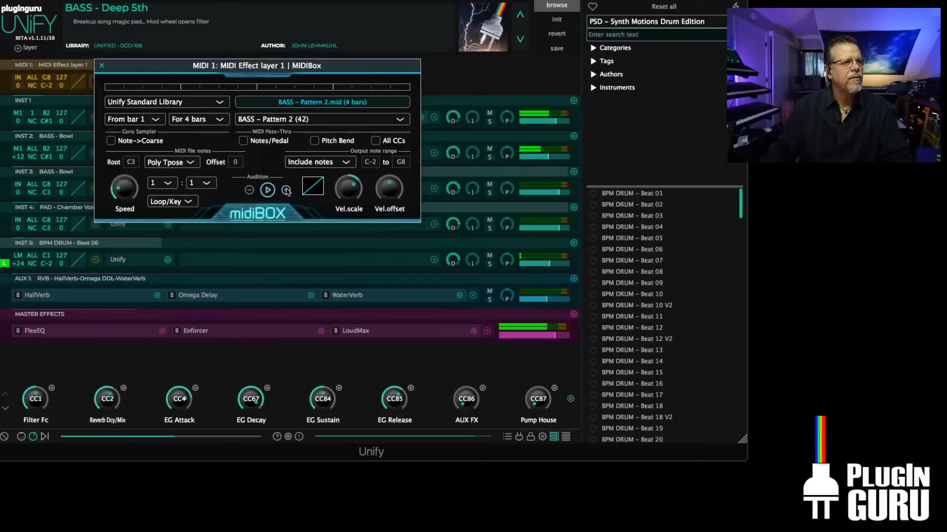
click(286, 190)
click(286, 190)
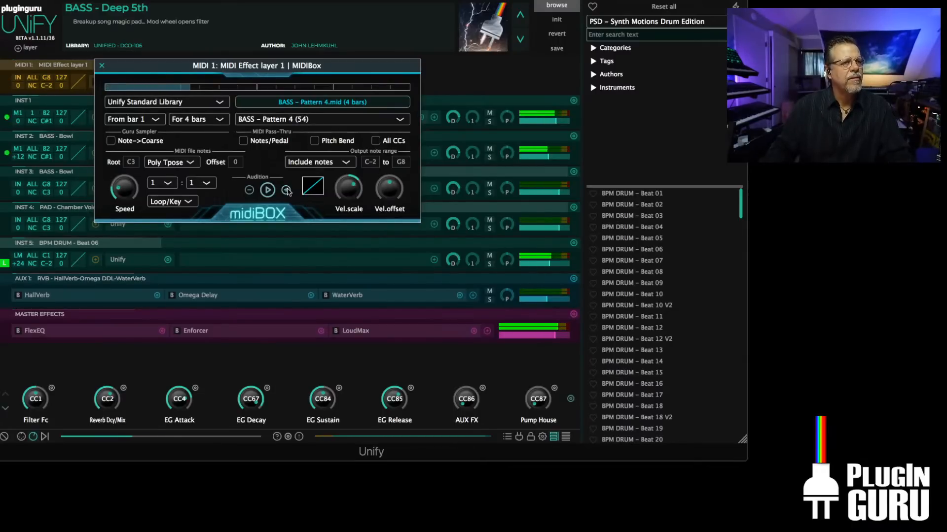
click(101, 65)
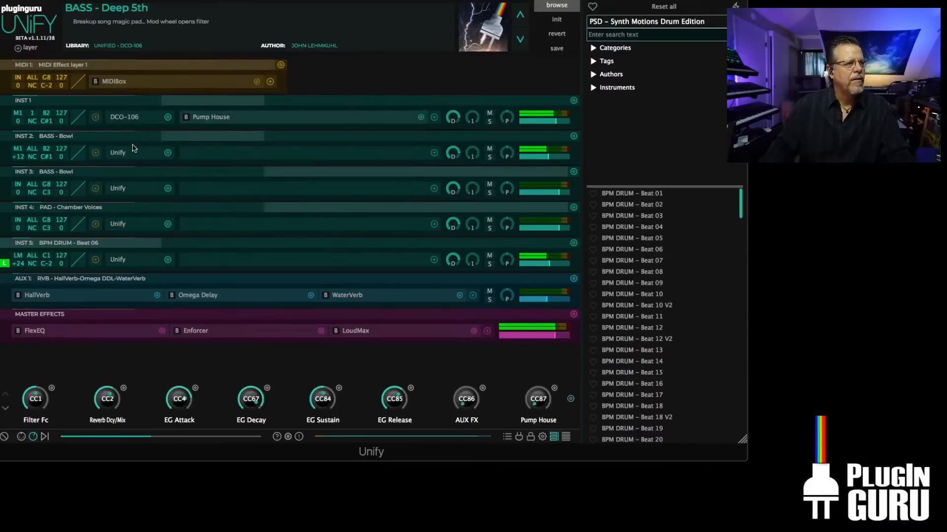
- Copy the inner DCO-106 instrument layer of the BASS - Bowl patch nested in INST 2, and close the nested patch
click(119, 154)
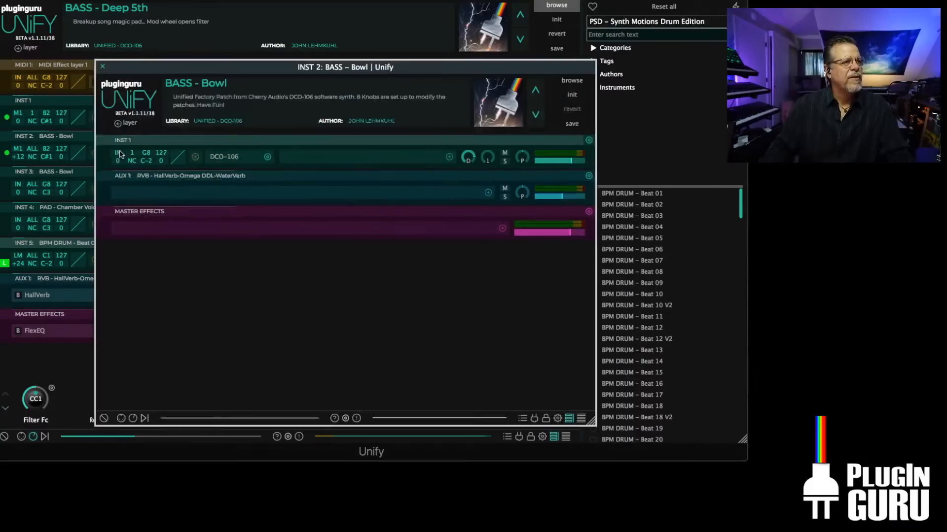
click(588, 140)
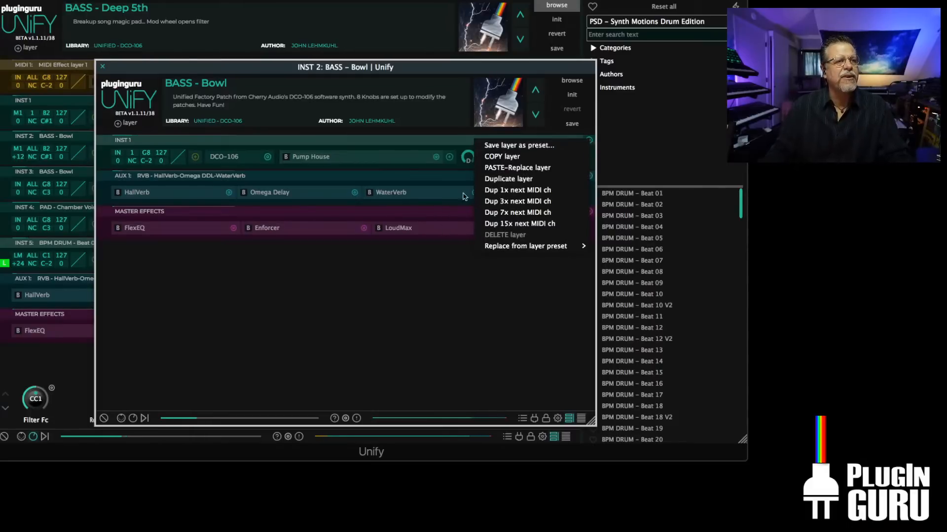
click(395, 143)
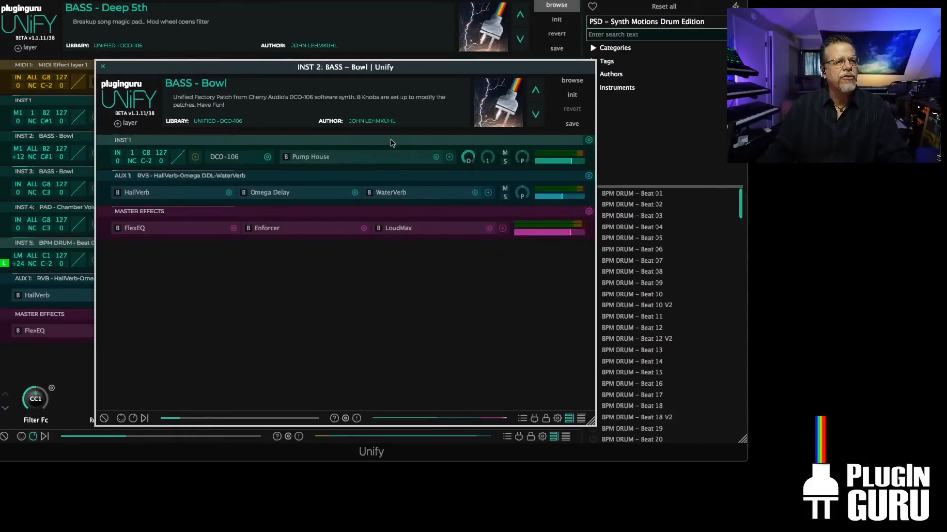
click(588, 140)
click(501, 158)
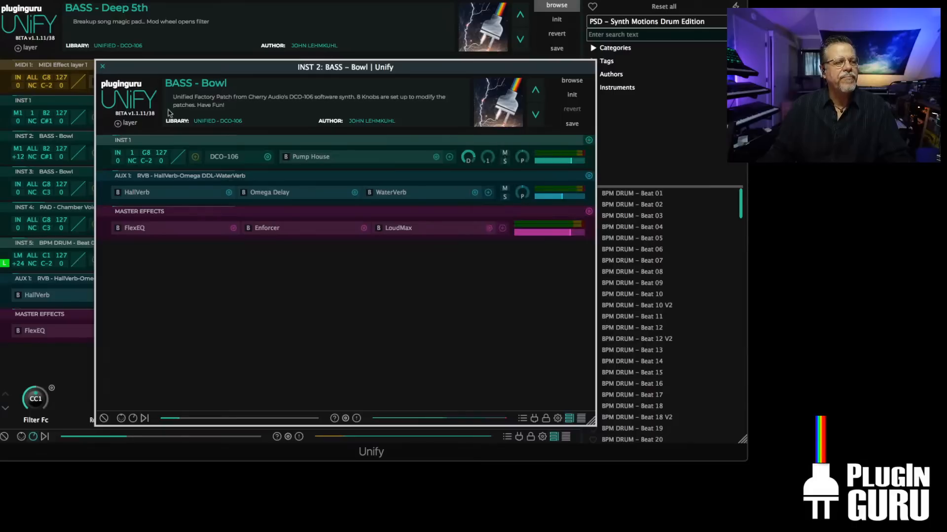
click(102, 66)
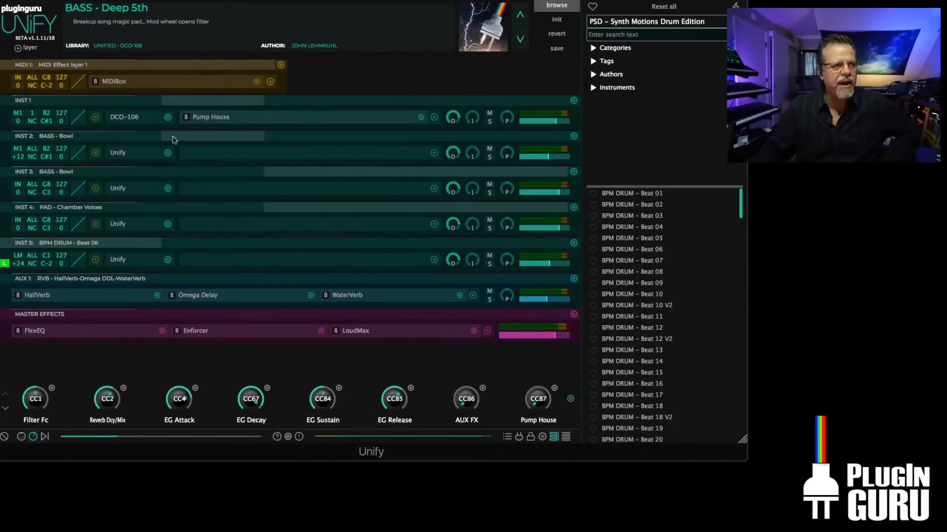
- Copy the DCO-106 layer inside INST 2's nested BASS - Bowl patch and paste it over the outer INST 2 layer
click(118, 153)
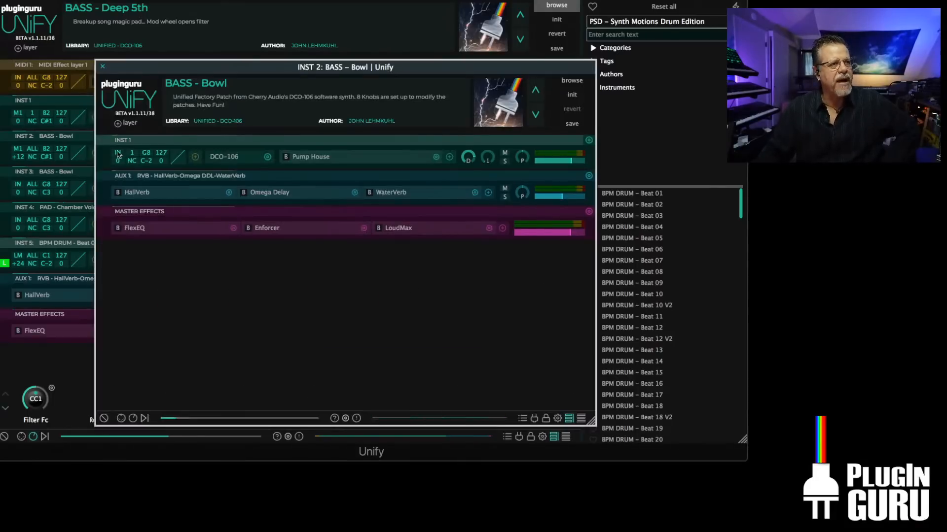
click(227, 157)
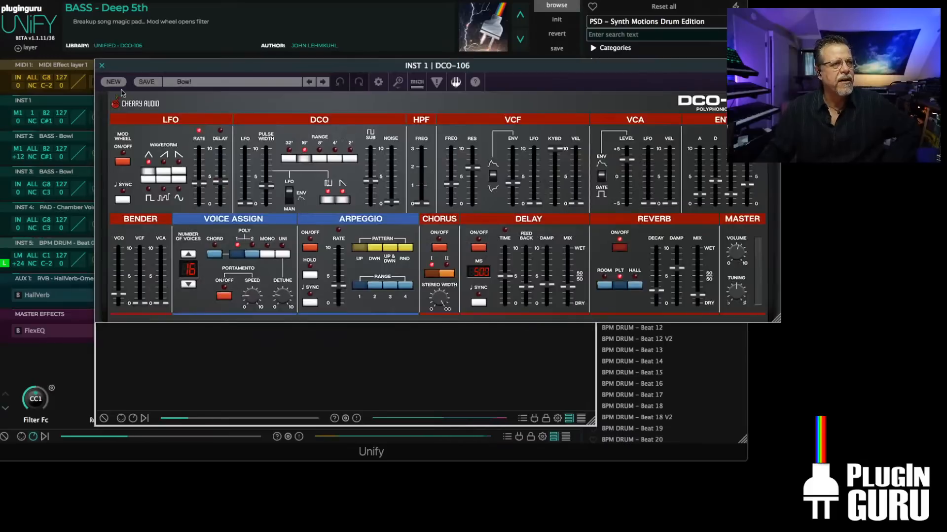
click(103, 66)
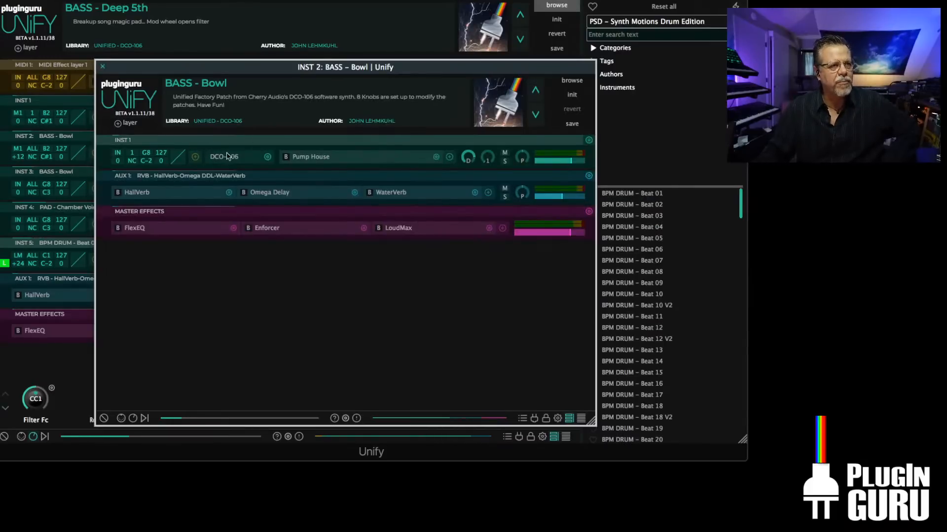
click(589, 141)
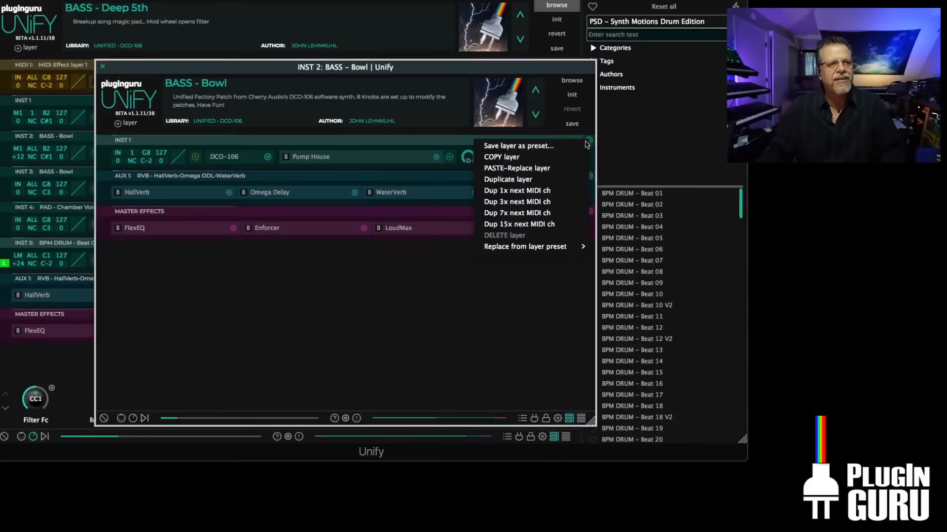
click(506, 157)
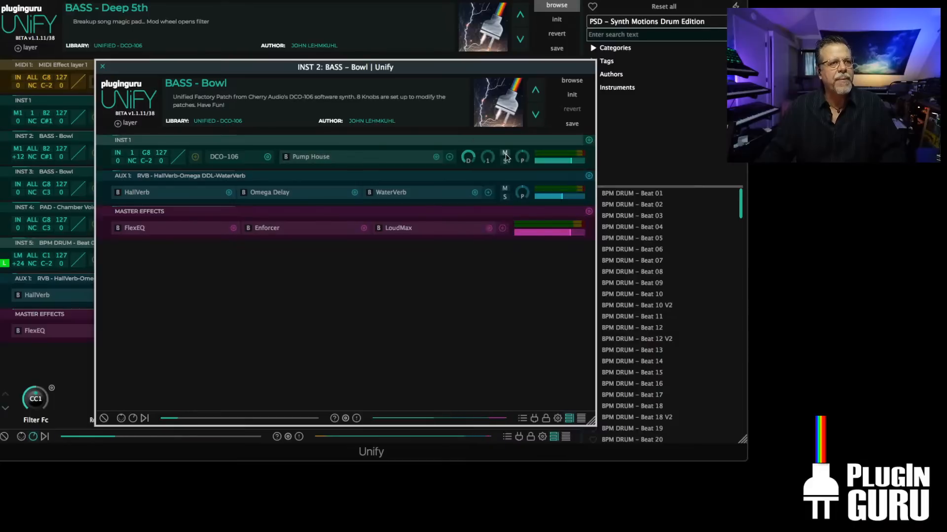
click(102, 66)
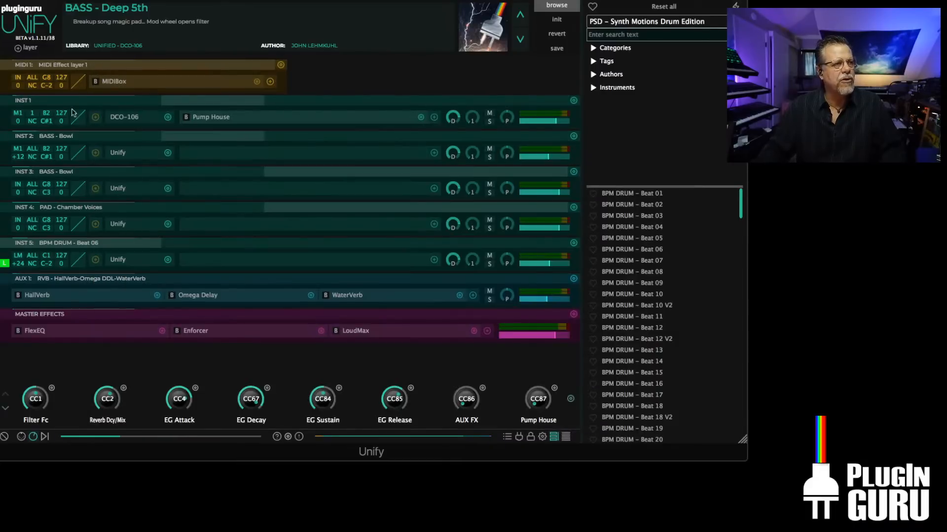
click(574, 137)
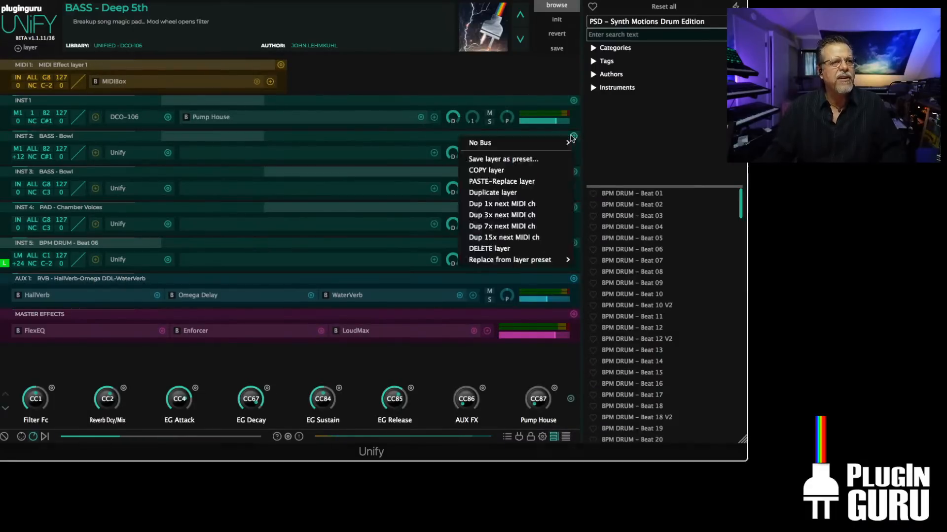
click(504, 181)
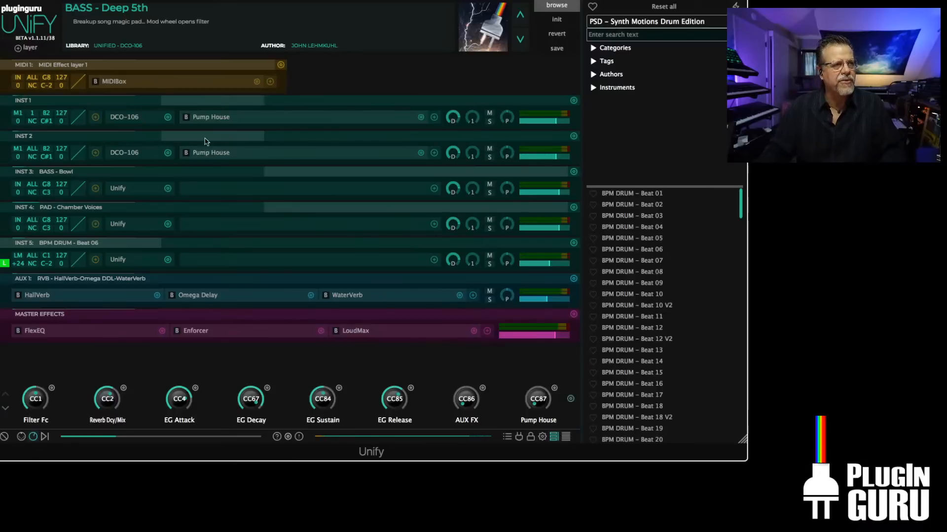
- Load the Hard Bass 1 preset from the Bass category into INST 2's DCO-106
double_click(119, 158)
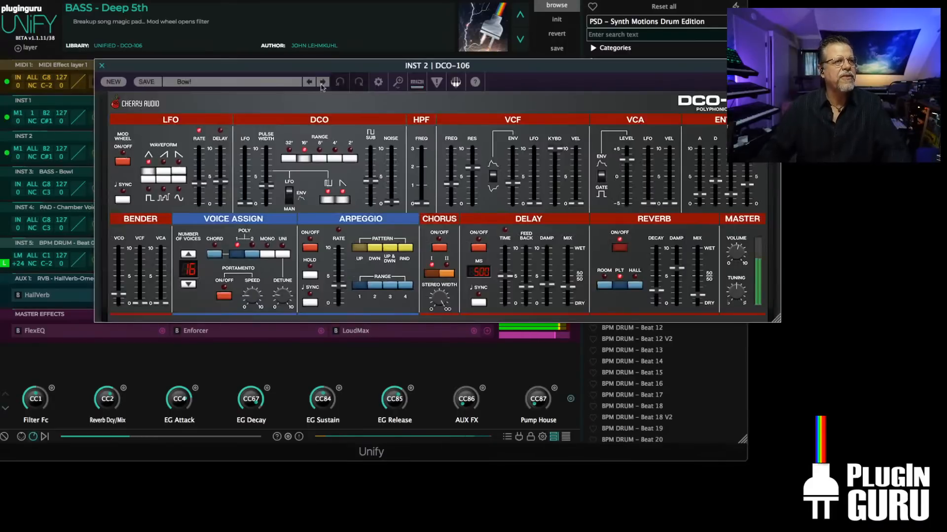
click(322, 82)
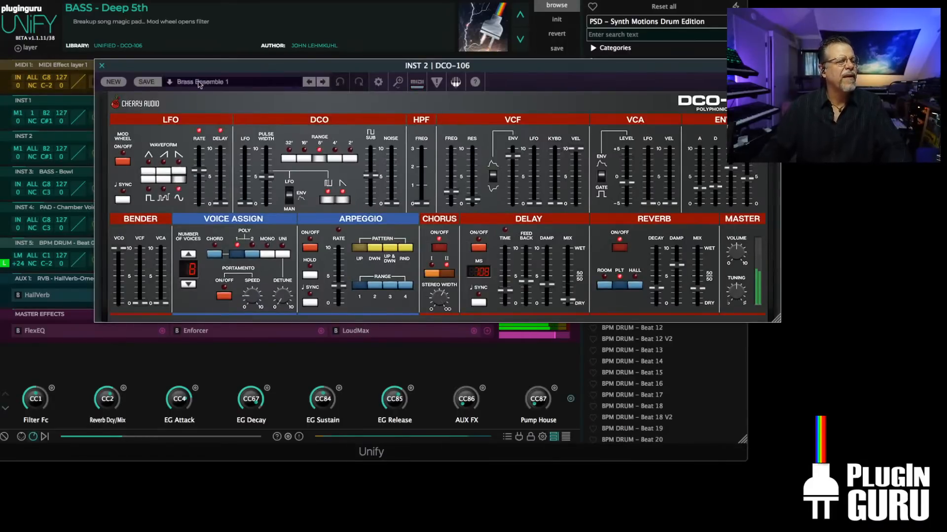
click(200, 82)
click(173, 153)
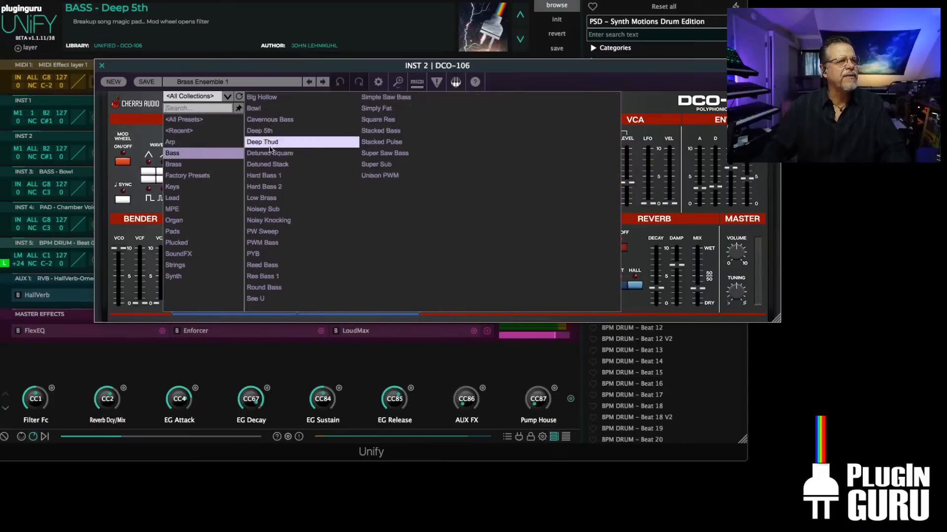
click(265, 181)
click(265, 181)
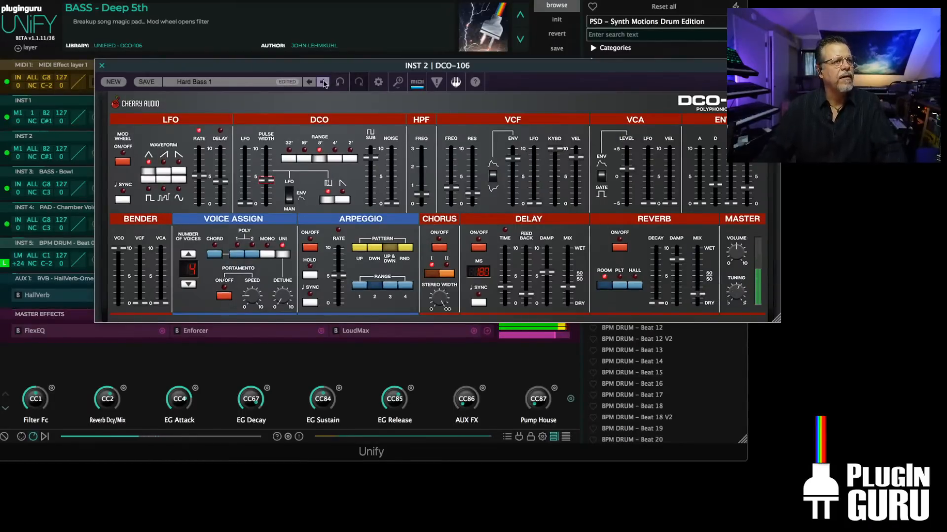
- Step through the neighbouring DCO-106 presets in INST 2 and load Bow!
click(322, 82)
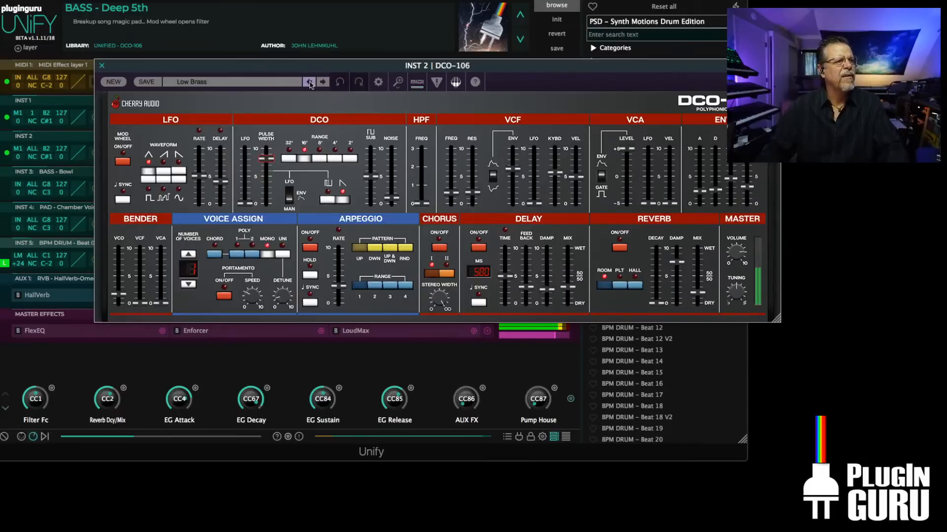
click(310, 82)
click(310, 82)
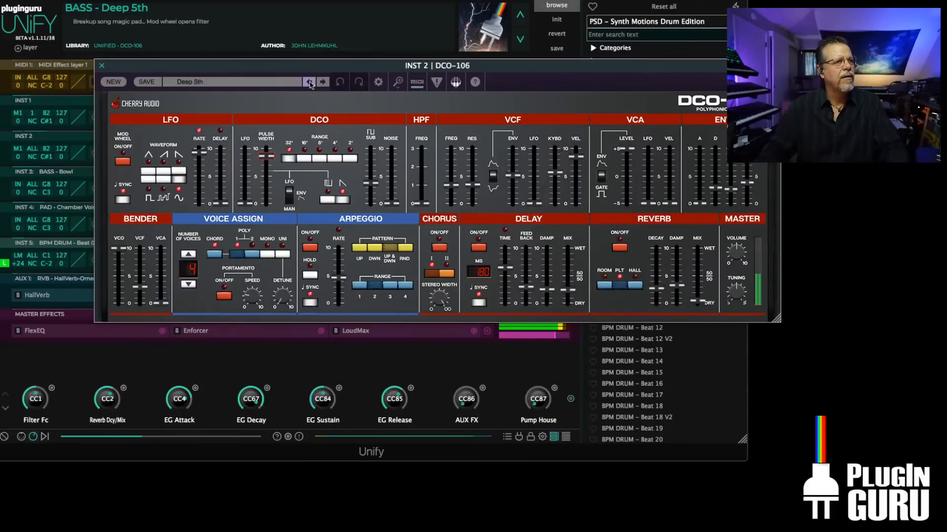
click(310, 82)
- Set INST 2's DCO range to 8', raise the VCF envelope amount, set the ENV decay to 319.8 ms and close the synth
click(317, 158)
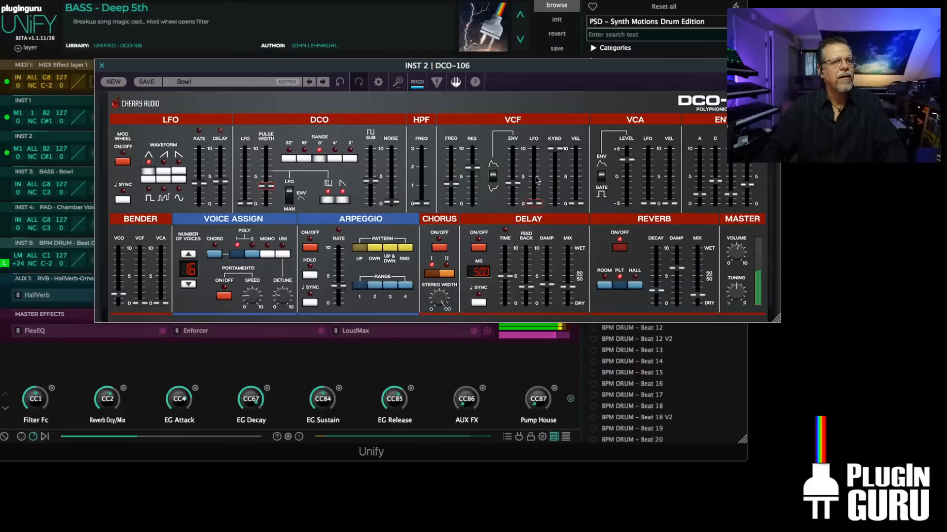
drag(513, 183, 514, 170)
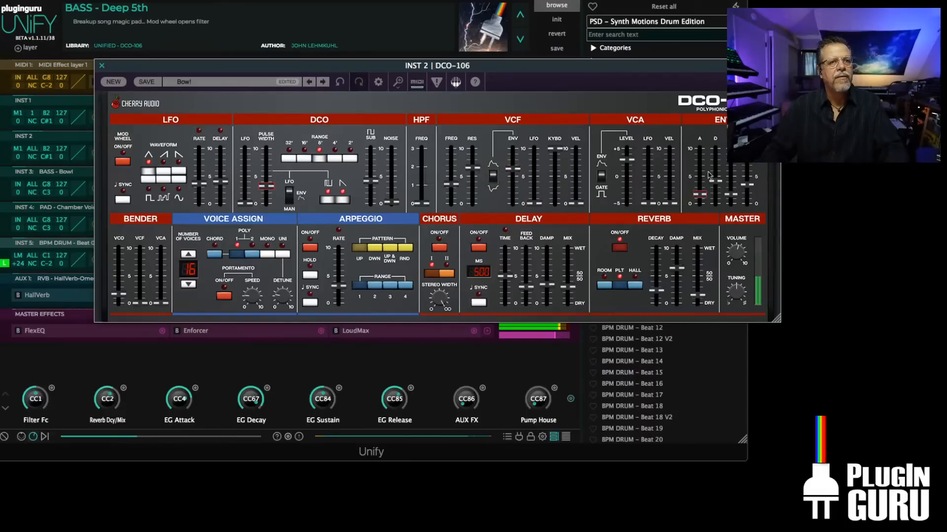
drag(715, 195, 715, 190)
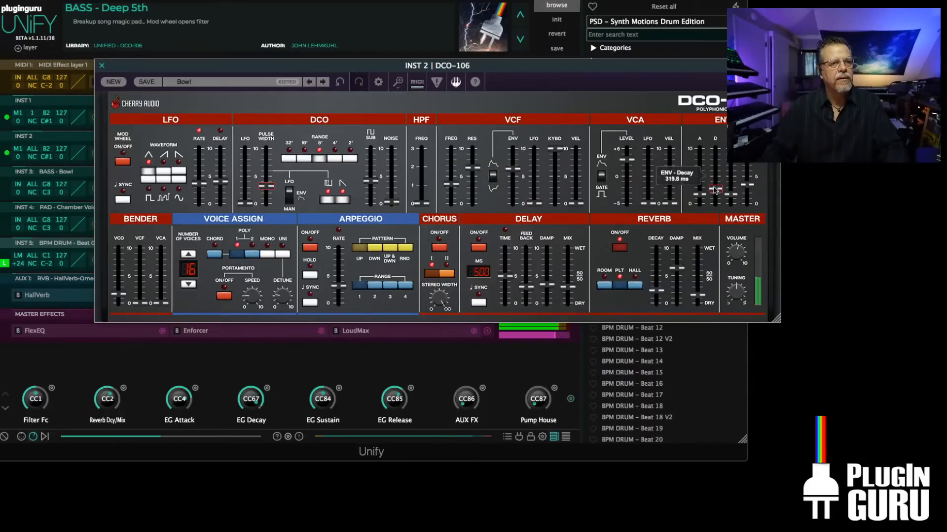
click(103, 67)
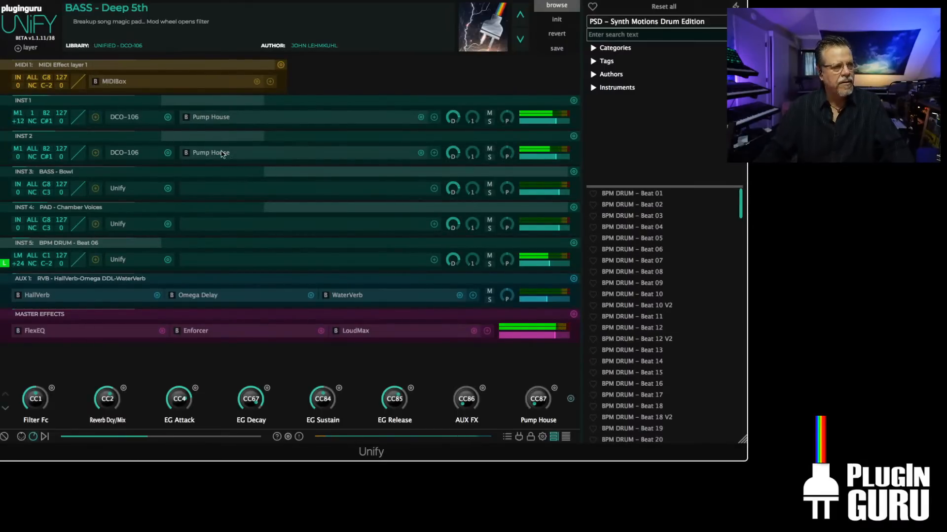
- Open INST 2's DCO-106, lower its window, and shrink and reposition the main Unify window so its whole interface shows
mouse_move(558, 123)
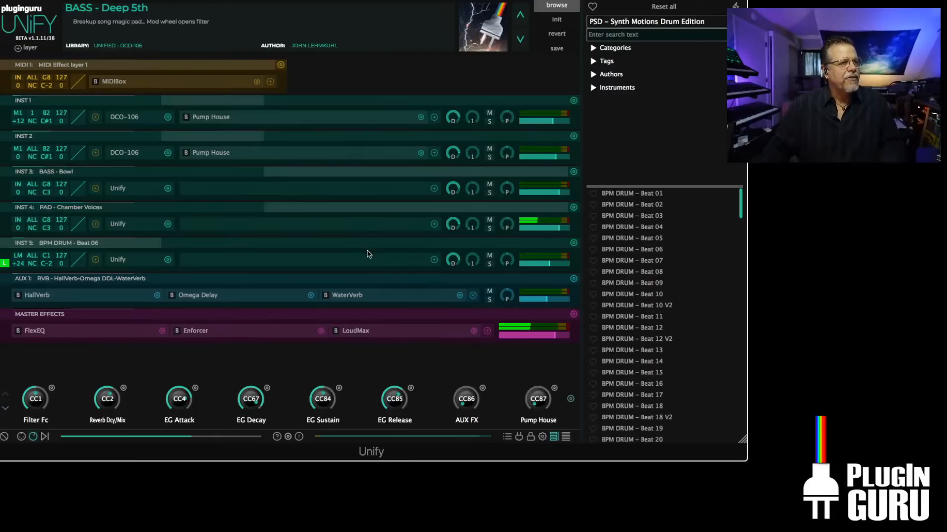
click(119, 156)
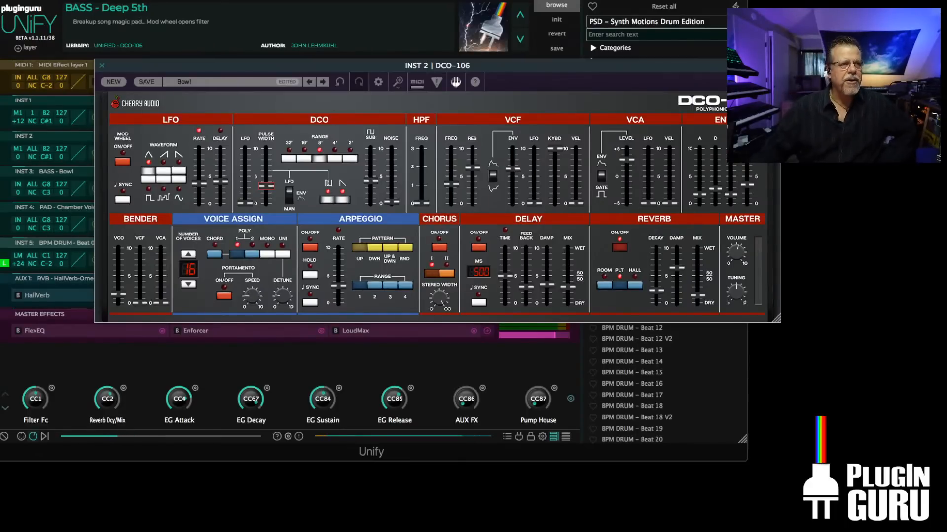
drag(622, 66, 594, 257)
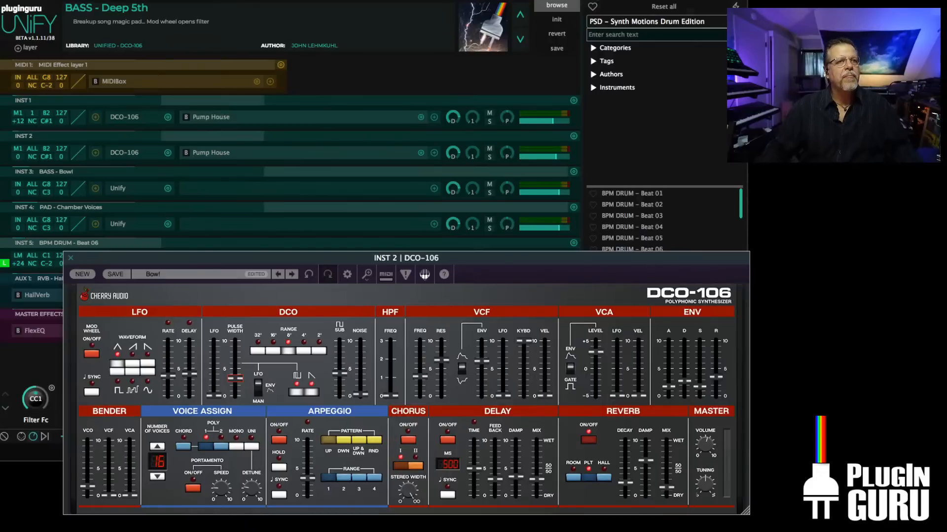
click(616, 14)
drag(742, 439, 681, 422)
drag(427, 0, 432, 11)
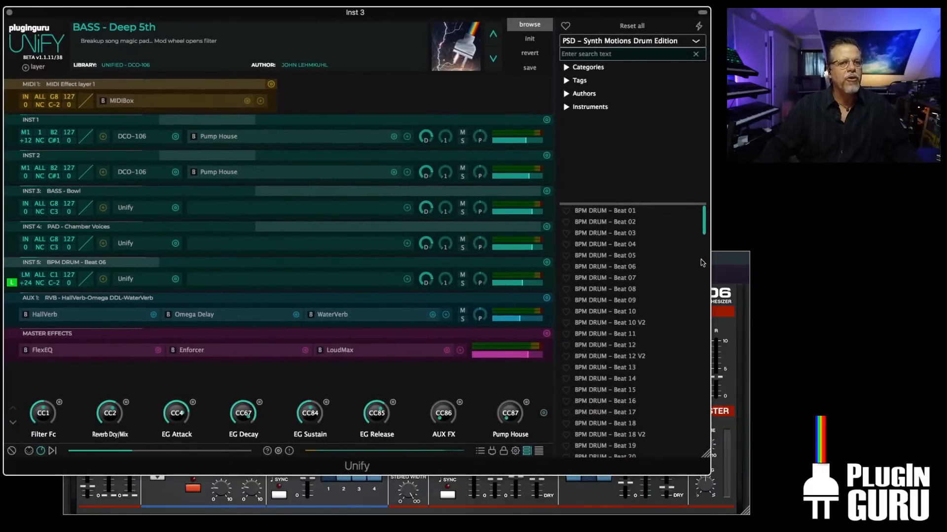
- Bring INST 2's DCO-106 window forward, load the Cavernous Bass preset and close the window
click(728, 260)
drag(722, 254, 720, 265)
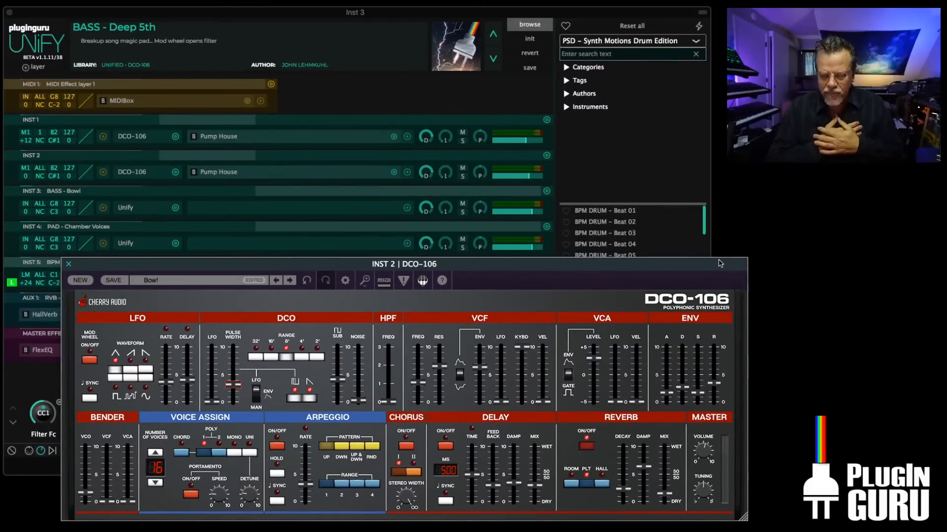
click(291, 280)
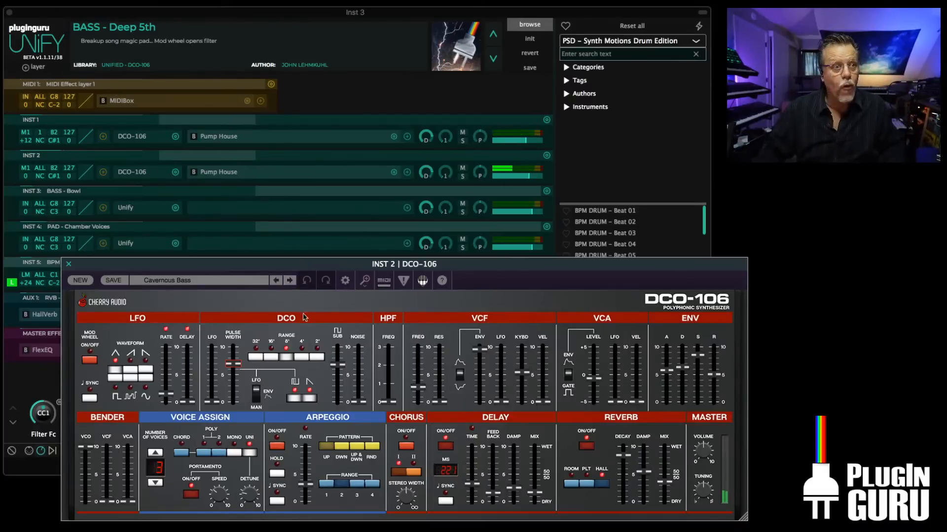
click(69, 265)
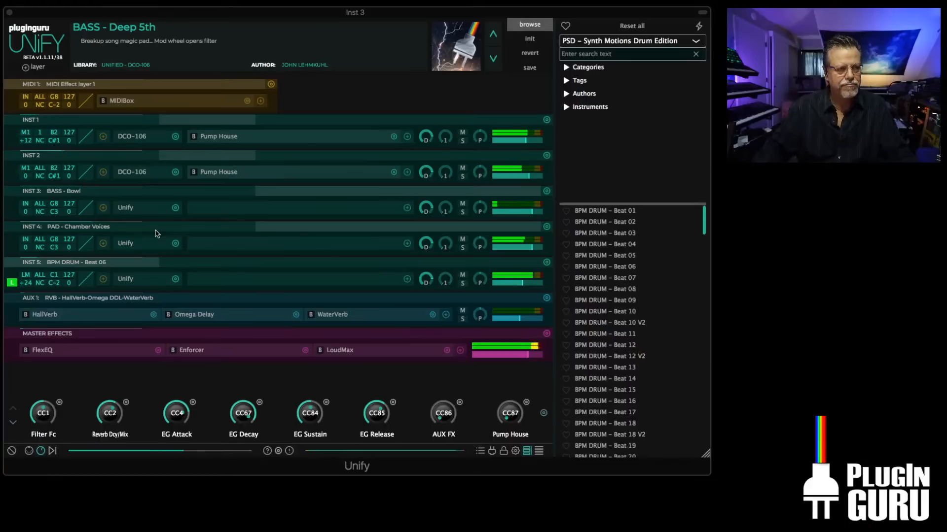
- Lower the levels of the PAD - Chamber Voices and BASS - Bowl layers, soloing them to judge the balance
mouse_move(535, 252)
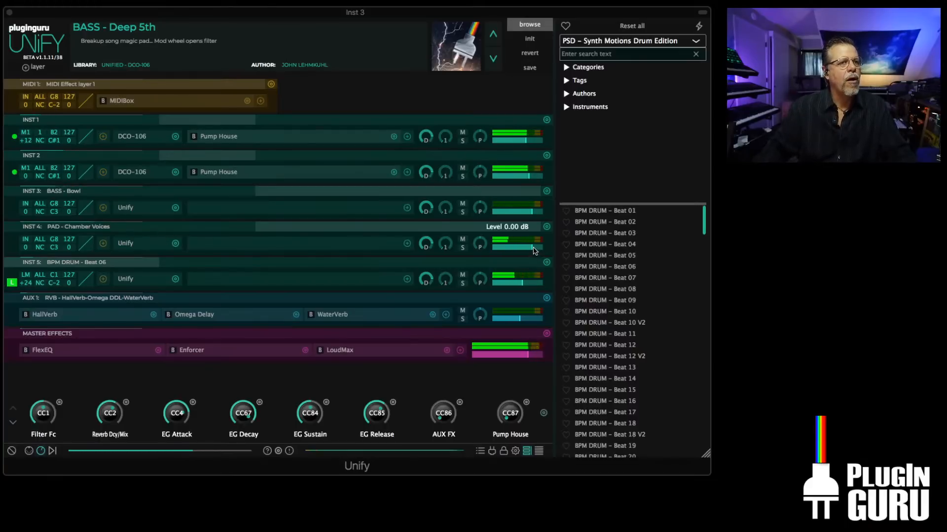
drag(535, 252, 523, 246)
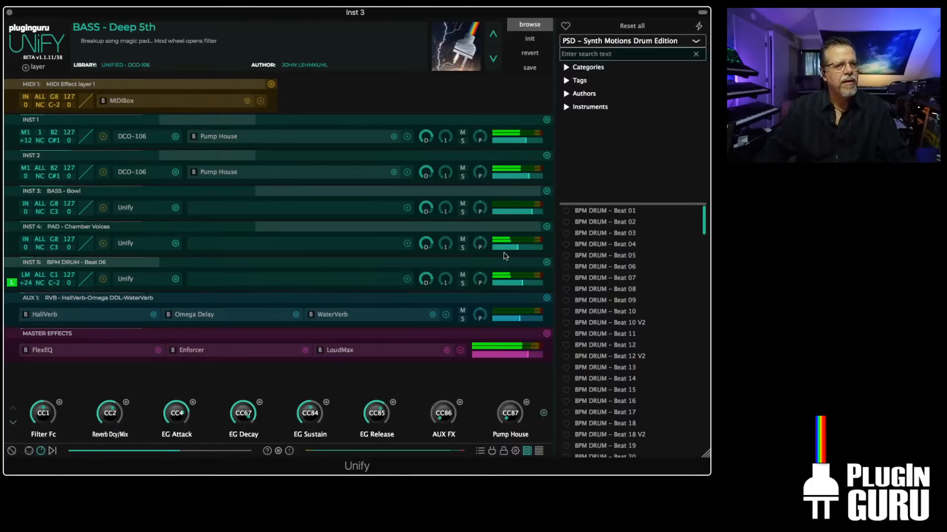
click(463, 248)
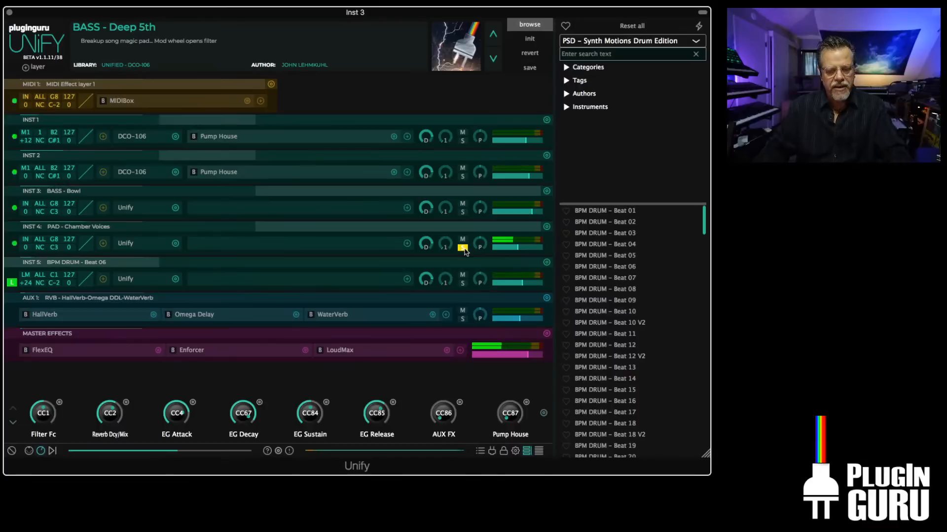
click(463, 212)
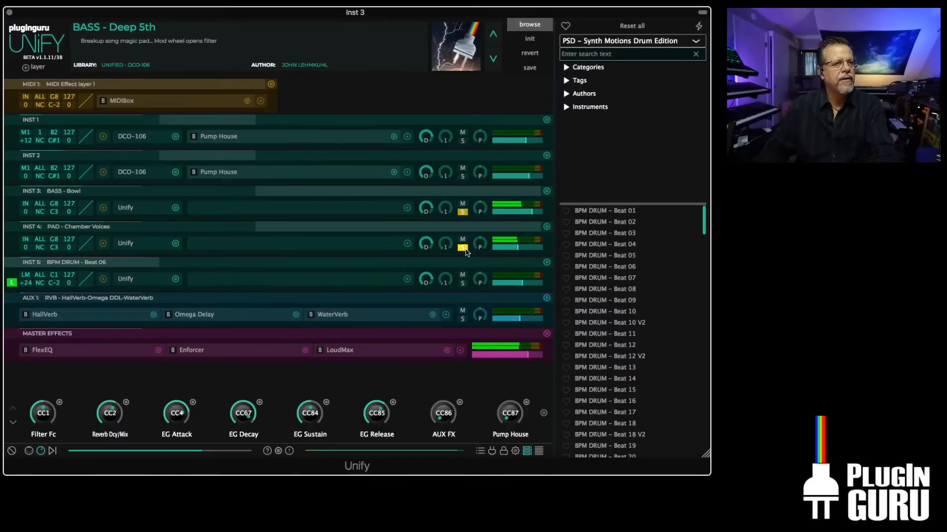
click(462, 248)
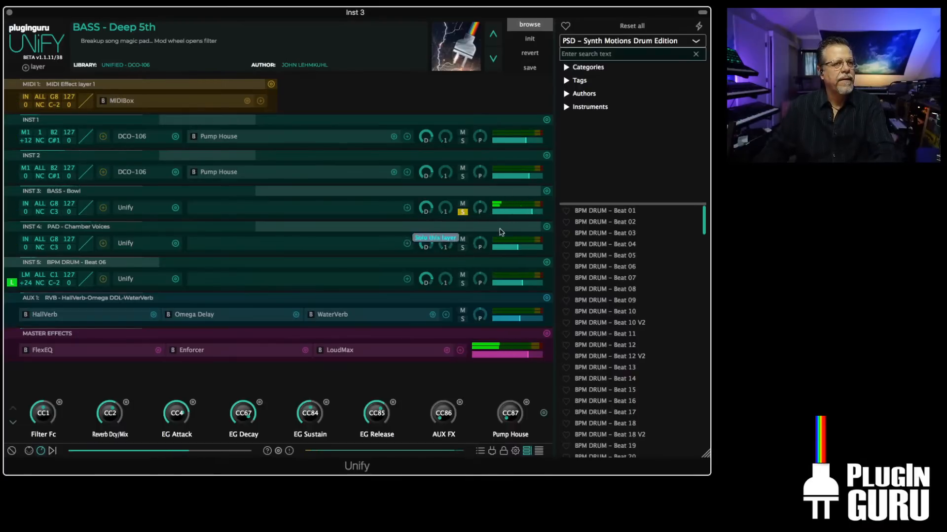
drag(536, 213, 529, 216)
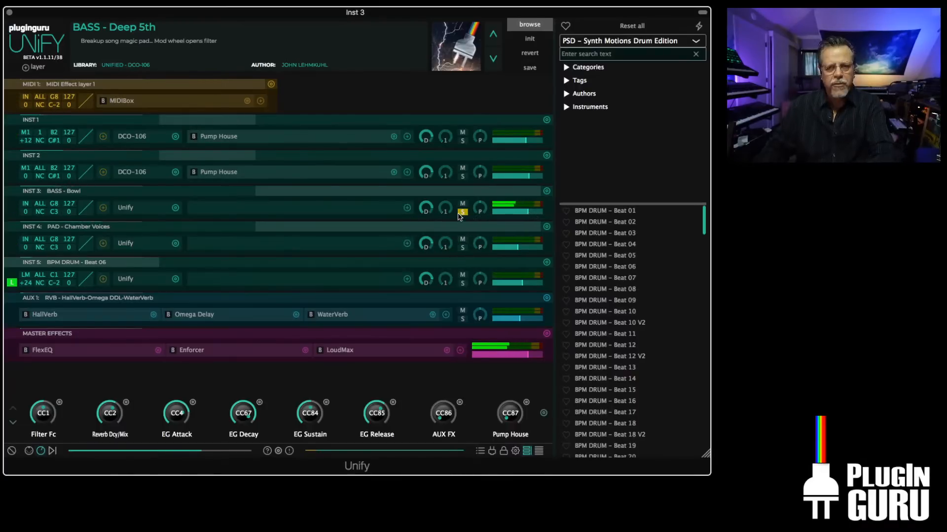
- Open the DCO-106 inside INST 3's nested BASS - Bowl patch and raise its VCF frequency to about 2043
double_click(129, 209)
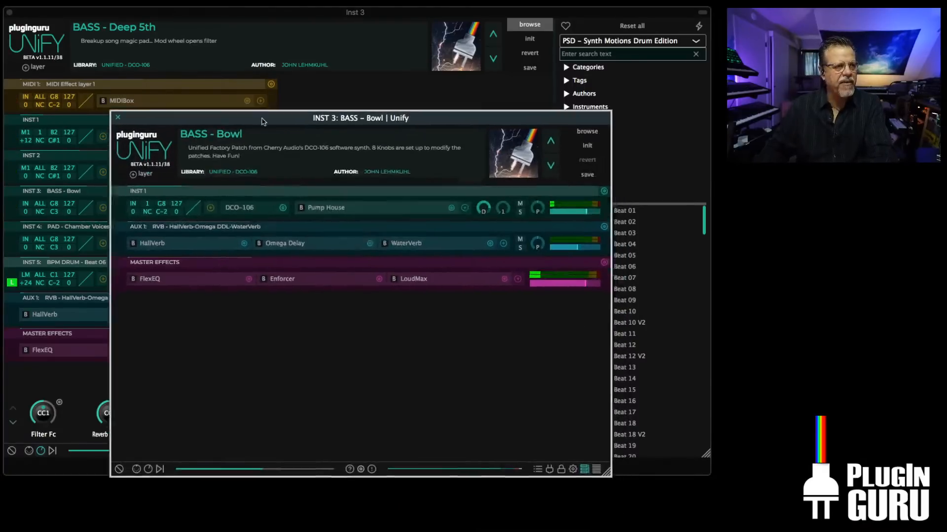
double_click(232, 195)
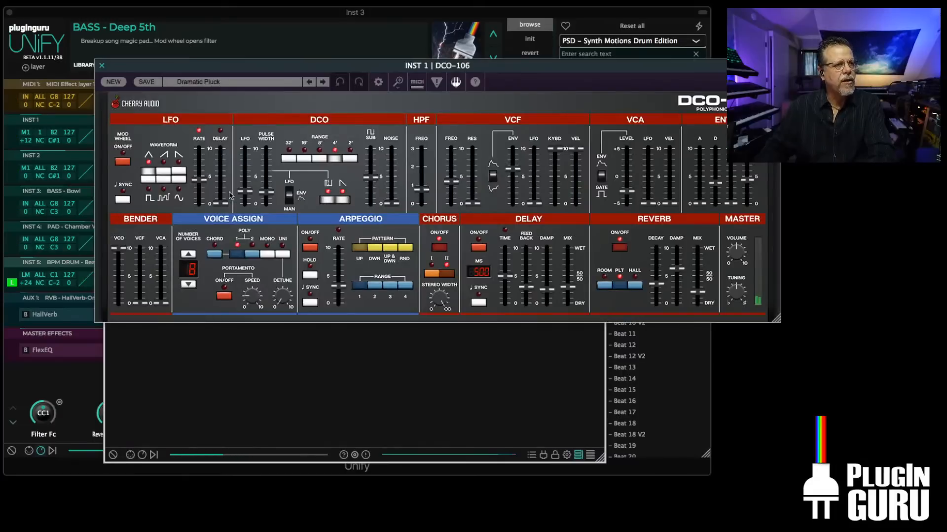
drag(456, 184, 457, 173)
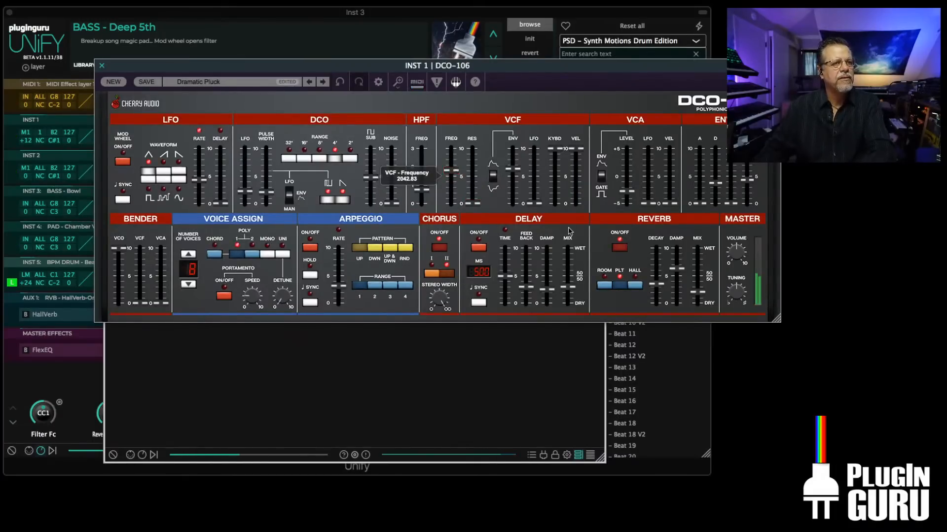
- Adjust the nested DCO-106's plate reverb with a longer decay, minimum damping and a mix of 23.6%
drag(698, 292, 676, 325)
drag(696, 265, 697, 279)
click(637, 286)
click(638, 287)
drag(659, 285, 660, 271)
click(622, 287)
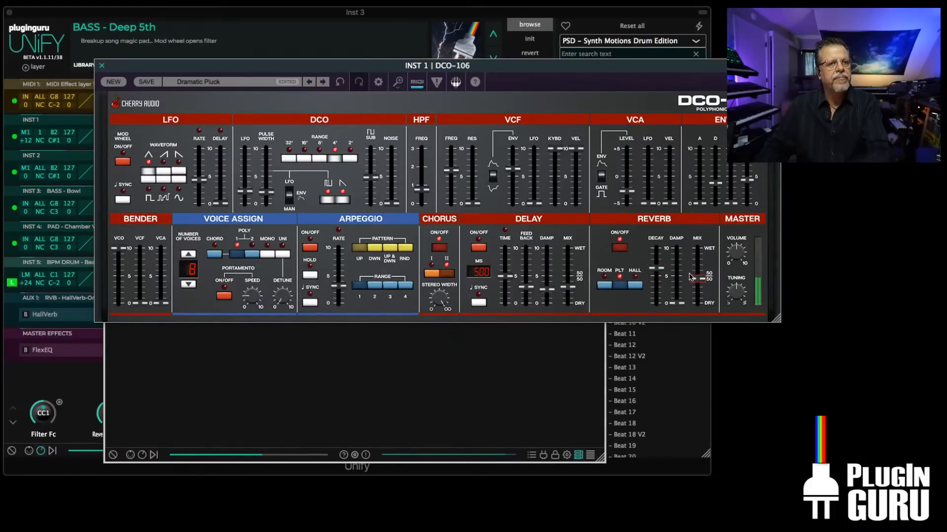
drag(657, 272, 701, 292)
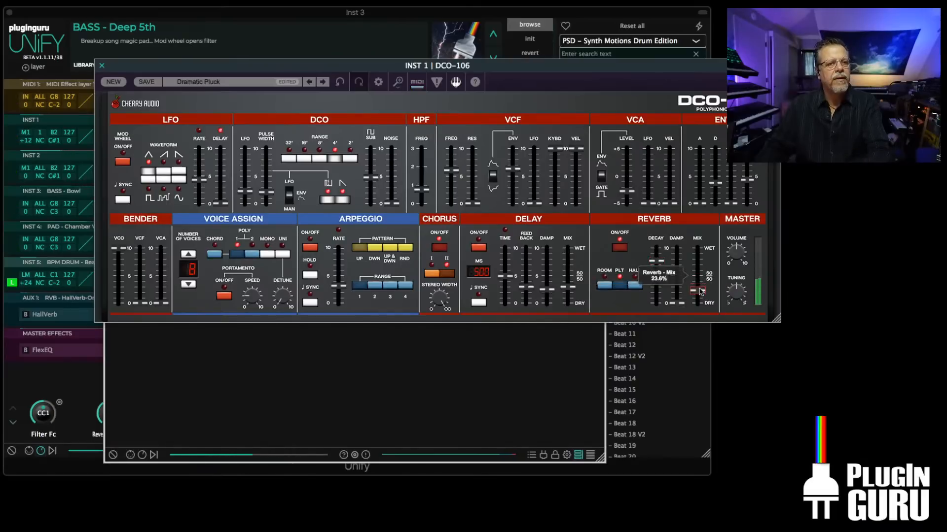
- Switch the nested DCO-106 to unison with 30.3% detune, lower its master volume and close it
click(288, 255)
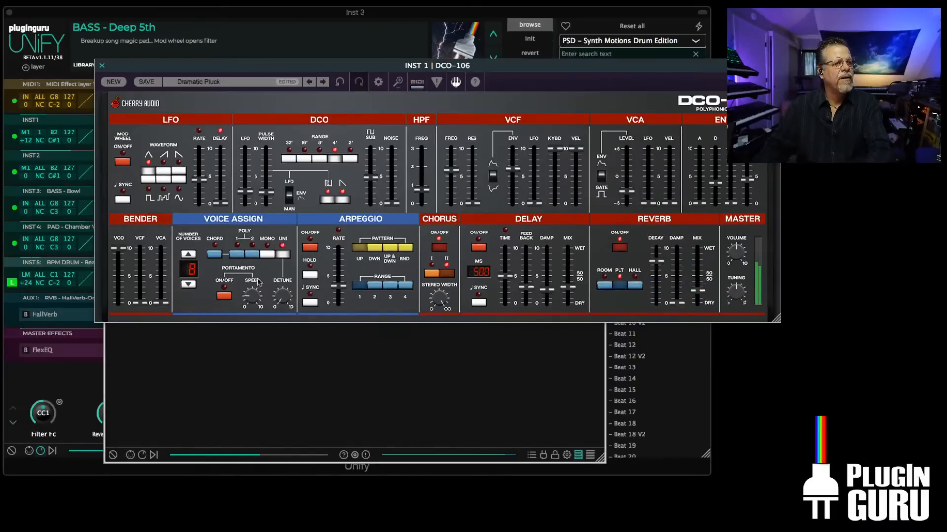
drag(287, 292, 290, 273)
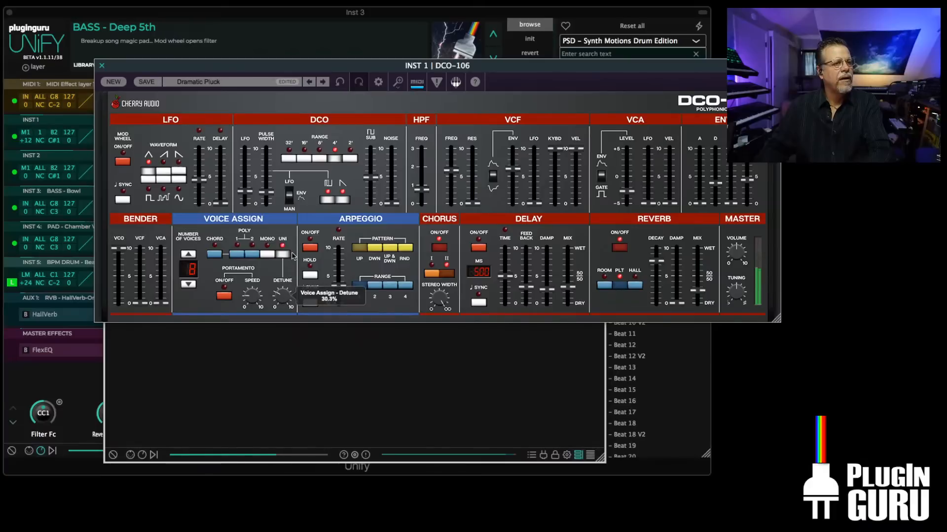
drag(736, 254, 733, 272)
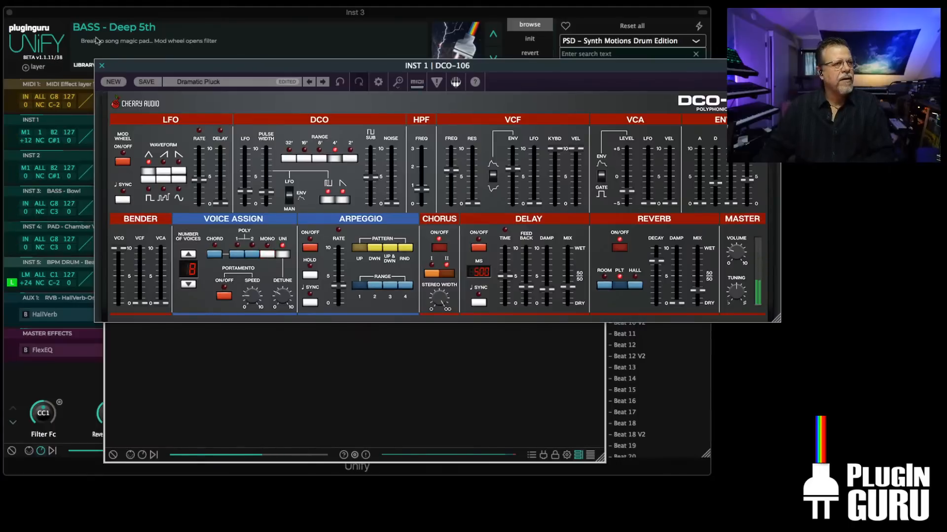
click(102, 66)
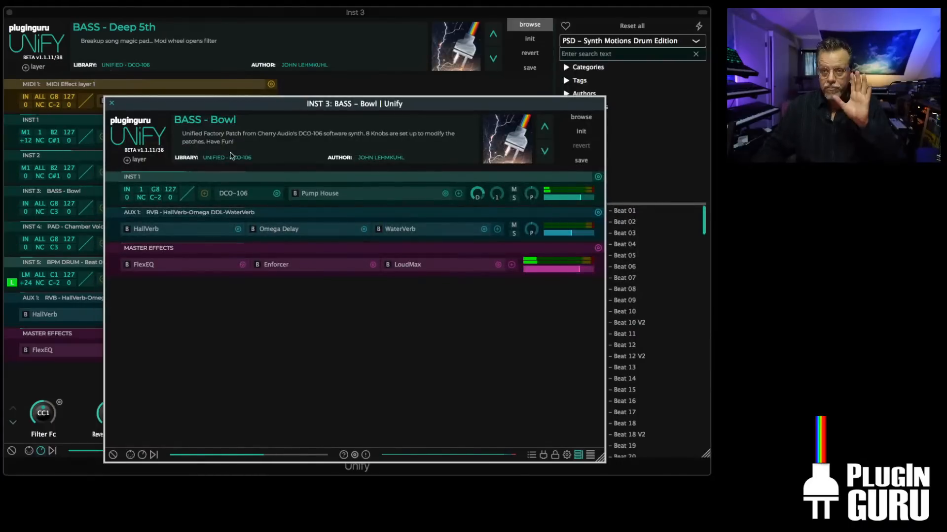
- Reopen the DCO-106 in the nested BASS - Bowl patch, reduce its number of voices to 6 and close it
click(228, 194)
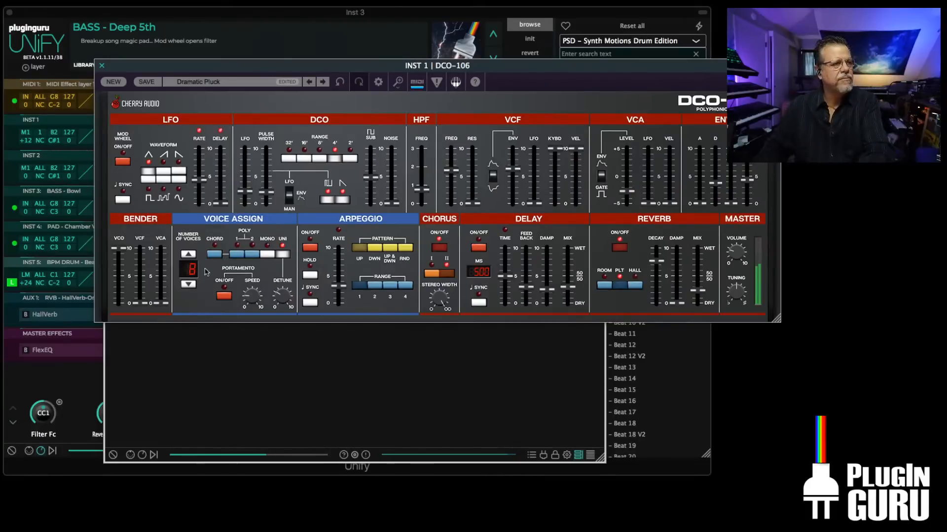
click(189, 284)
click(188, 284)
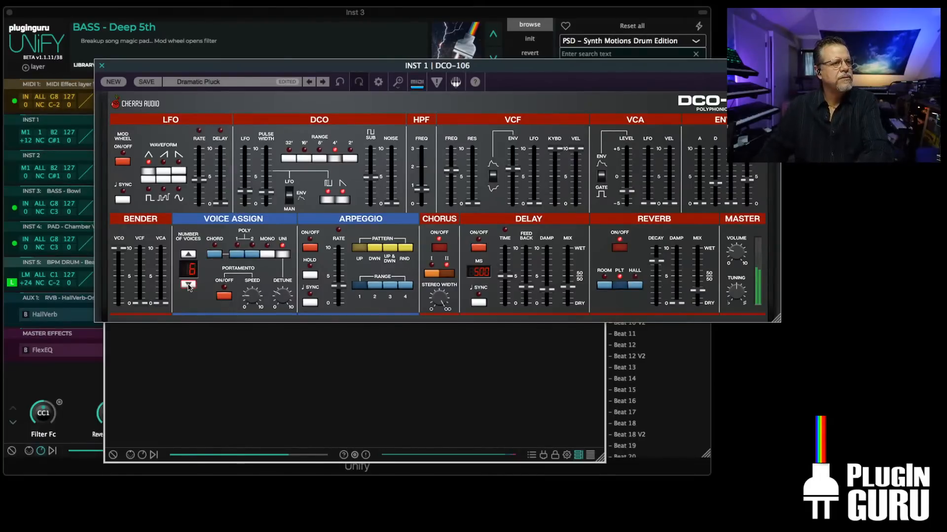
click(102, 66)
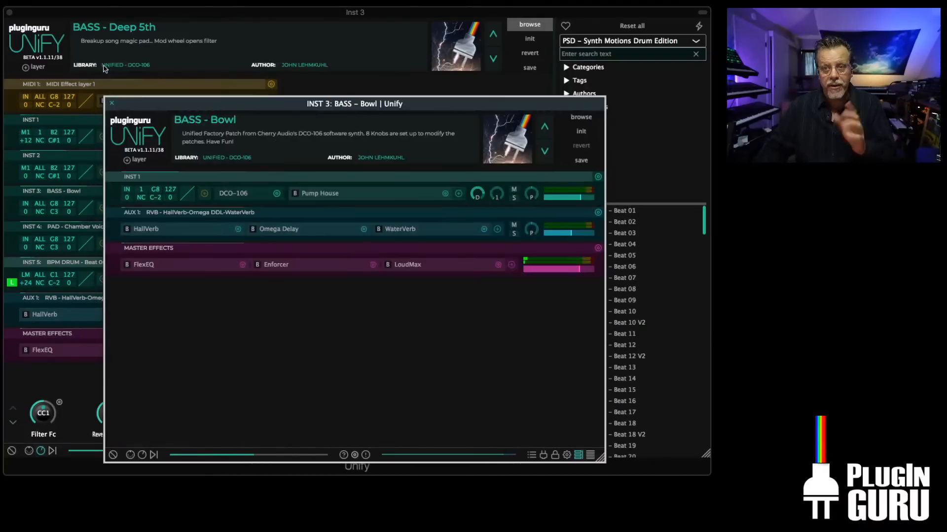
- Add a PolyBox - 8 Layers MIDI effect to the nested BASS - Bowl patch and feed INST 1 from it on Ch1
click(127, 159)
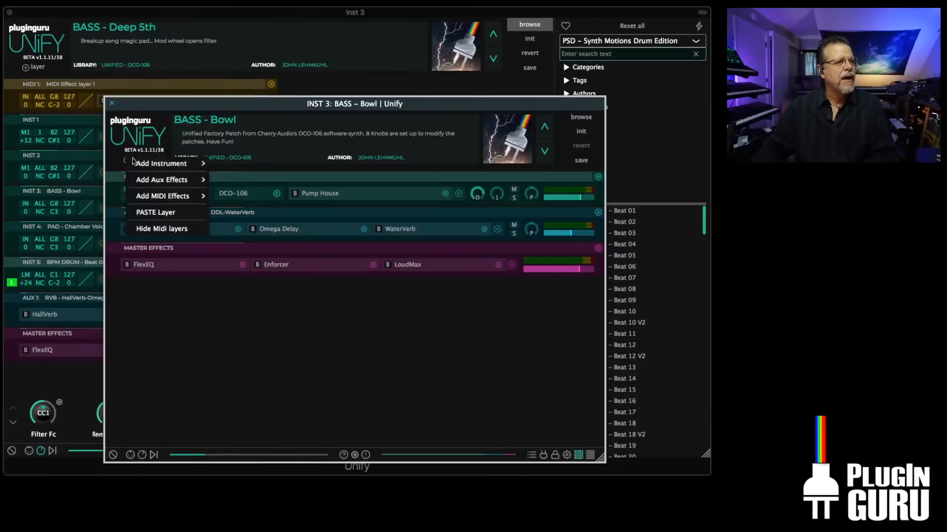
mouse_move(146, 200)
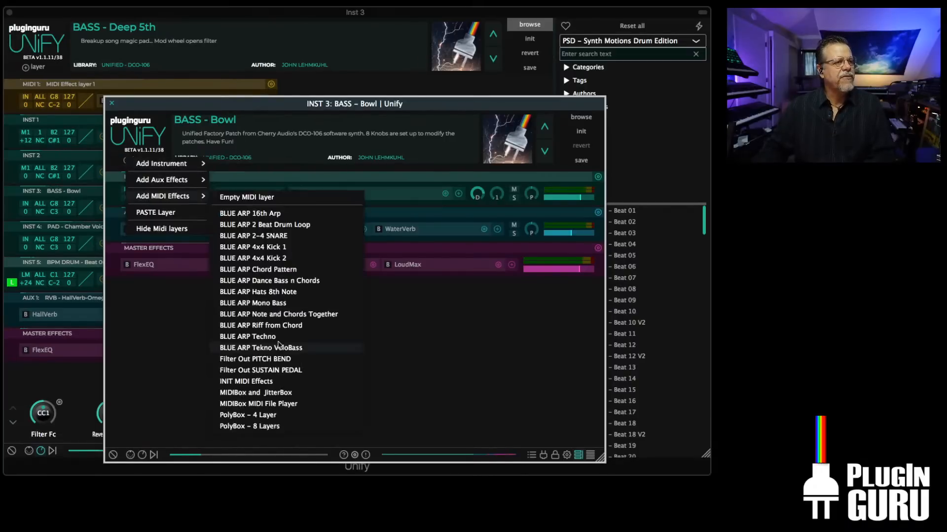
click(259, 427)
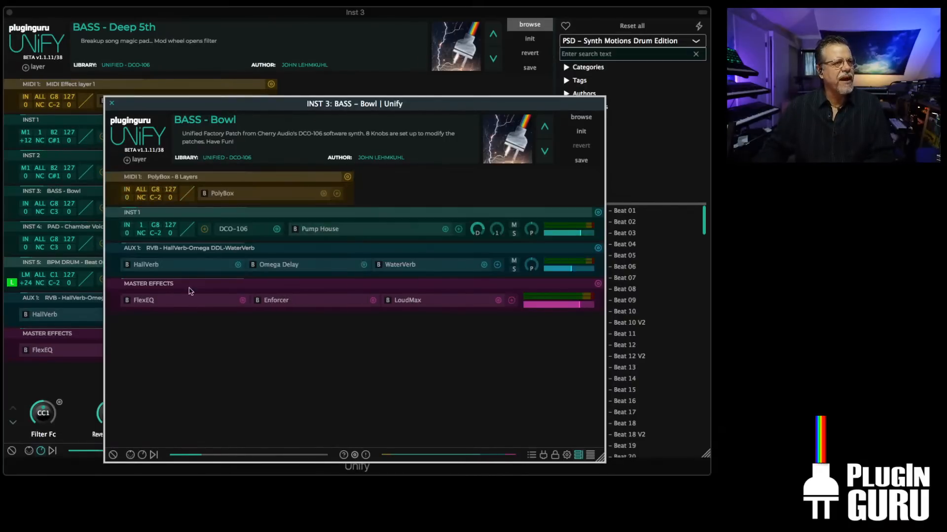
click(128, 227)
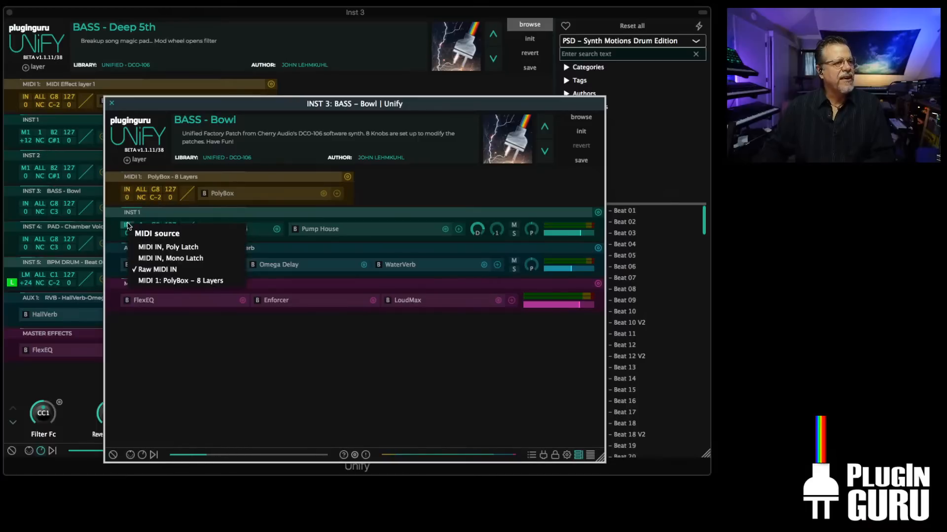
click(174, 281)
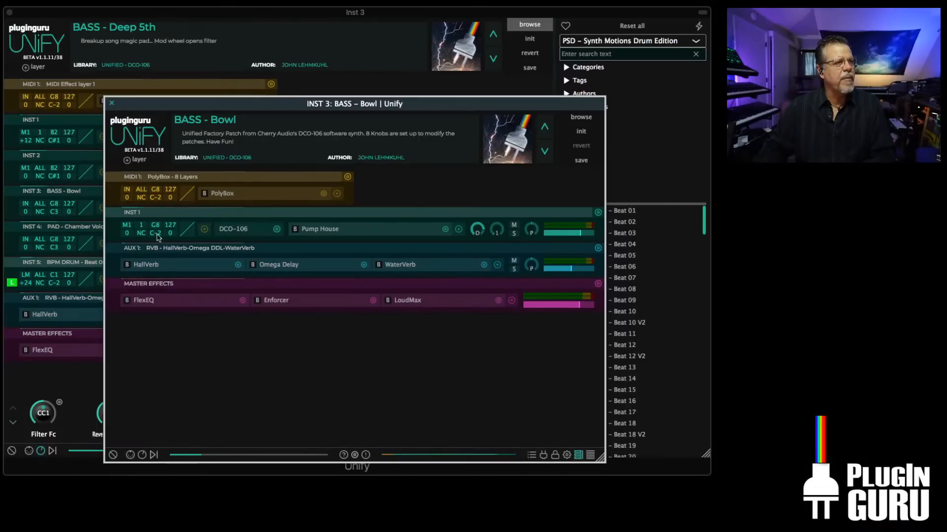
click(142, 226)
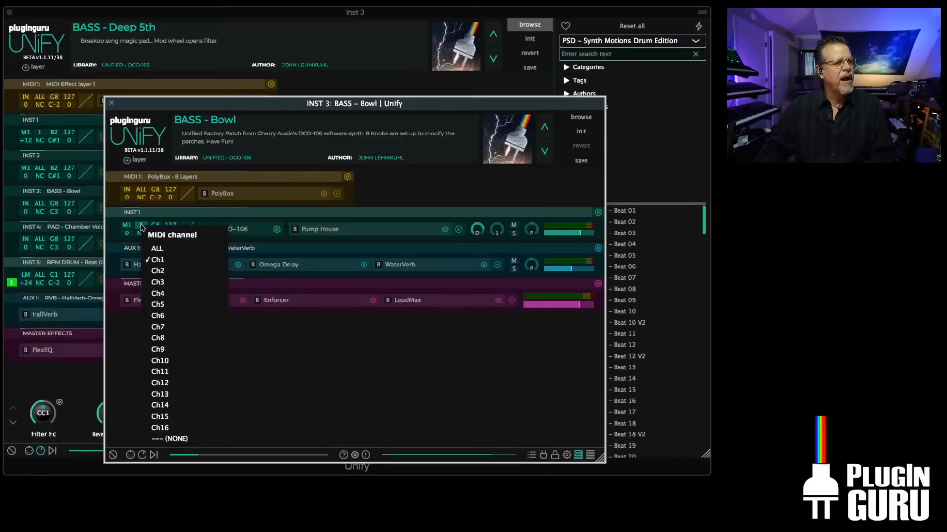
click(159, 259)
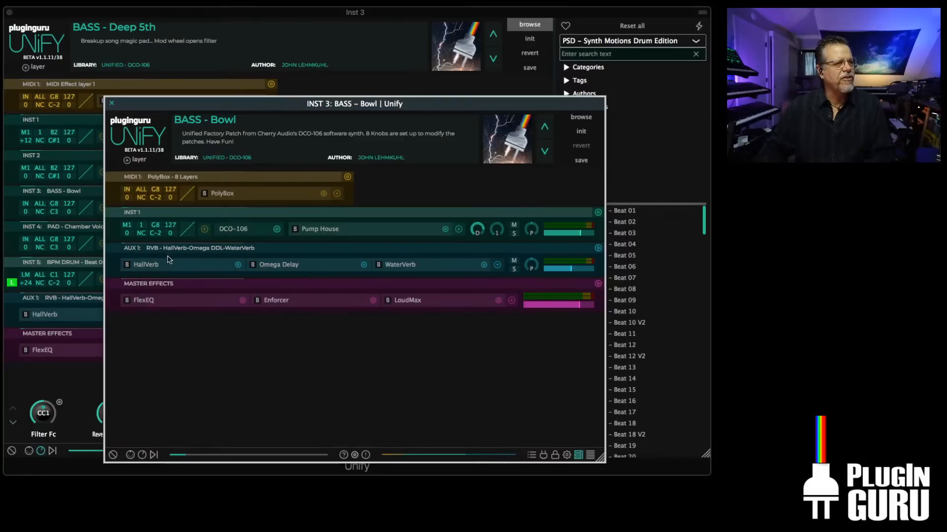
- Duplicate the nested INST 1 layer seven times on successive MIDI channels and close the nested patch
click(598, 213)
click(513, 285)
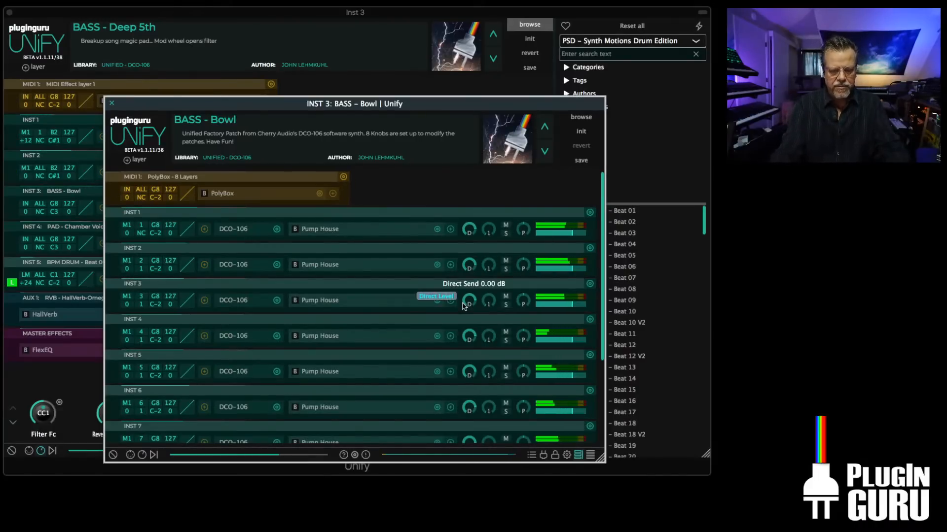
click(112, 103)
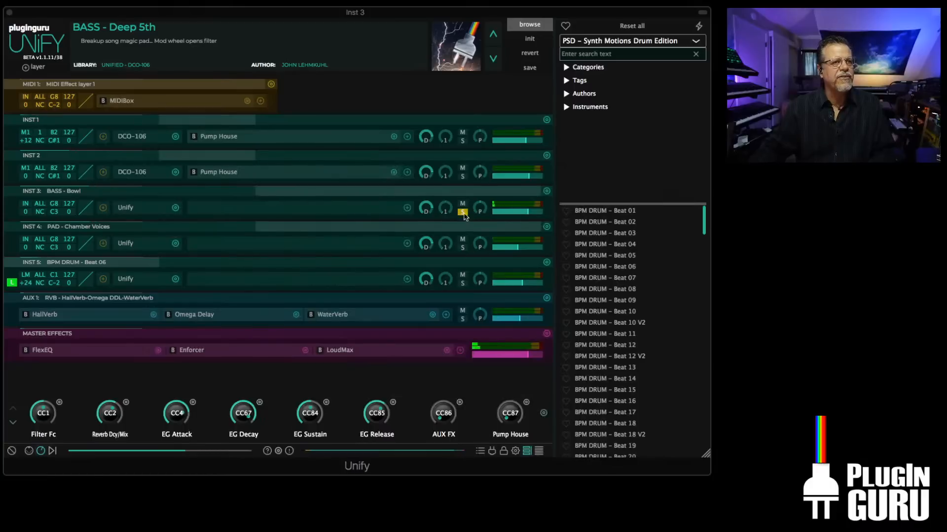
- Solo INST 3, reopen its nested BASS - Bowl patch and strip it back to the single INST 1 DCO-106 layer
mouse_move(526, 215)
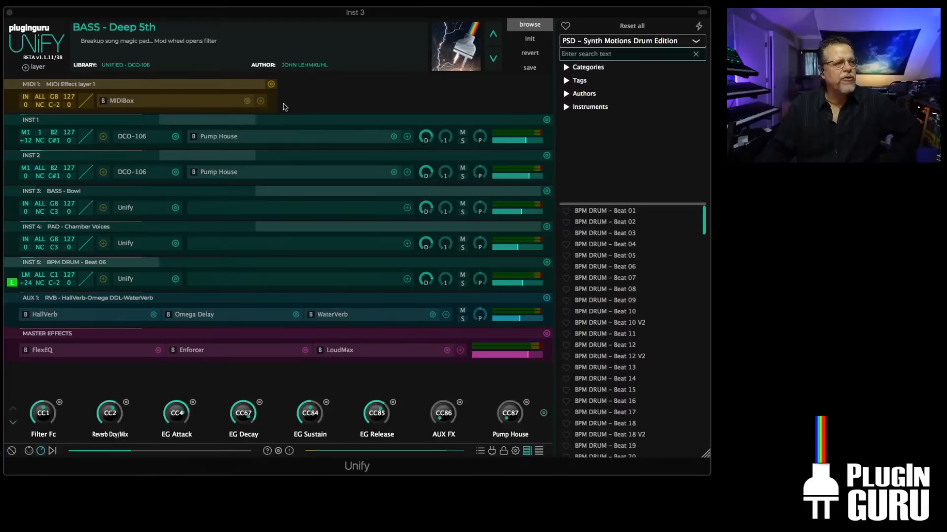
click(463, 212)
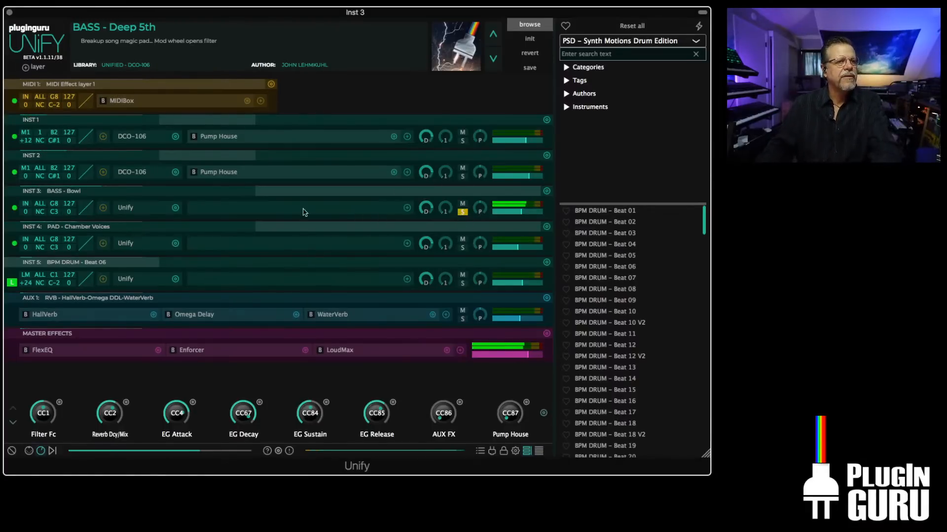
click(130, 208)
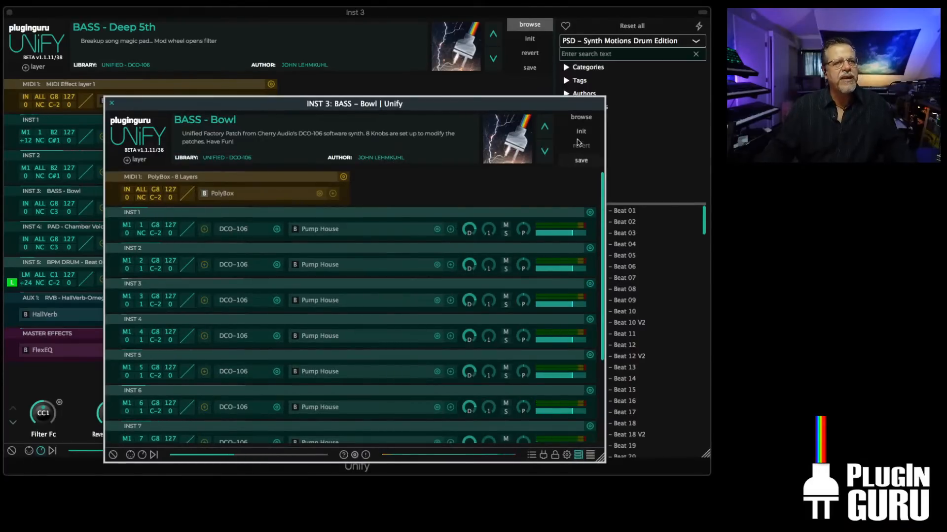
click(581, 132)
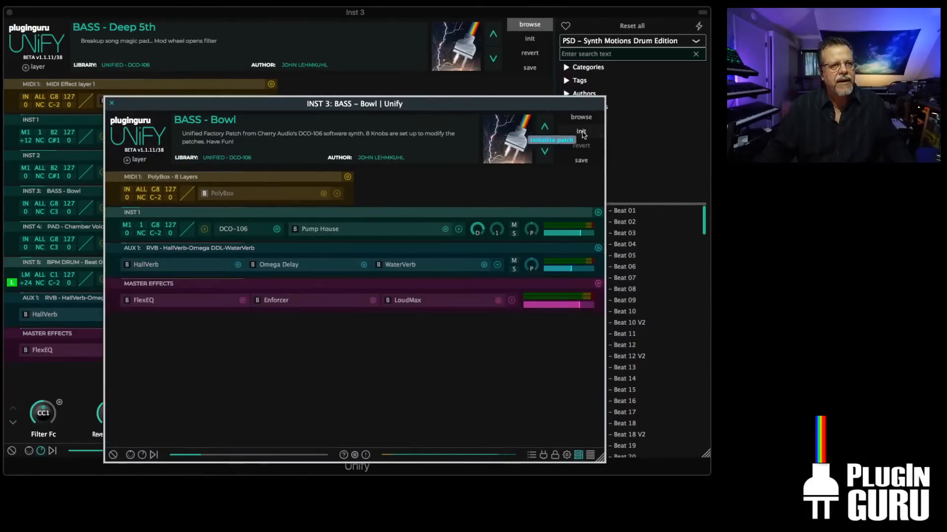
- Raise the unison detune on the nested INST 1 DCO-106, close it and duplicate the layer seven times on successive MIDI channels
click(243, 230)
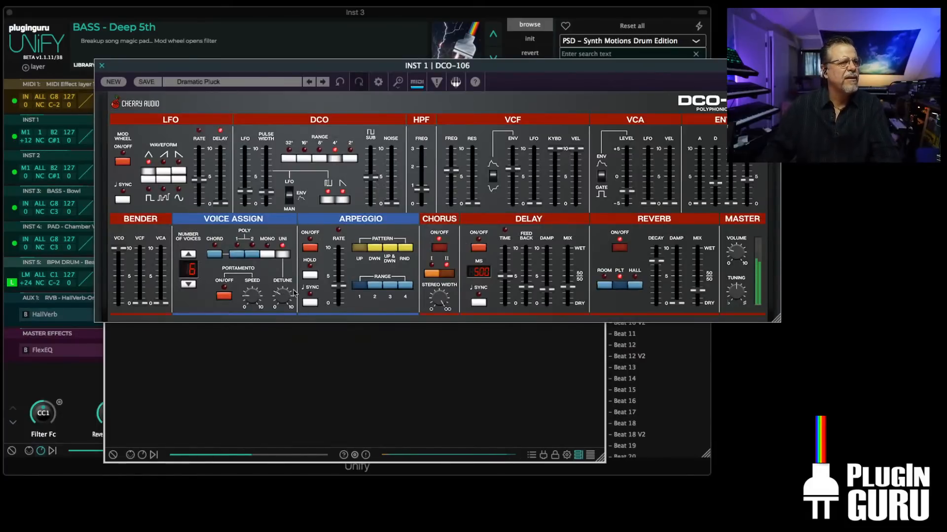
drag(285, 295, 285, 290)
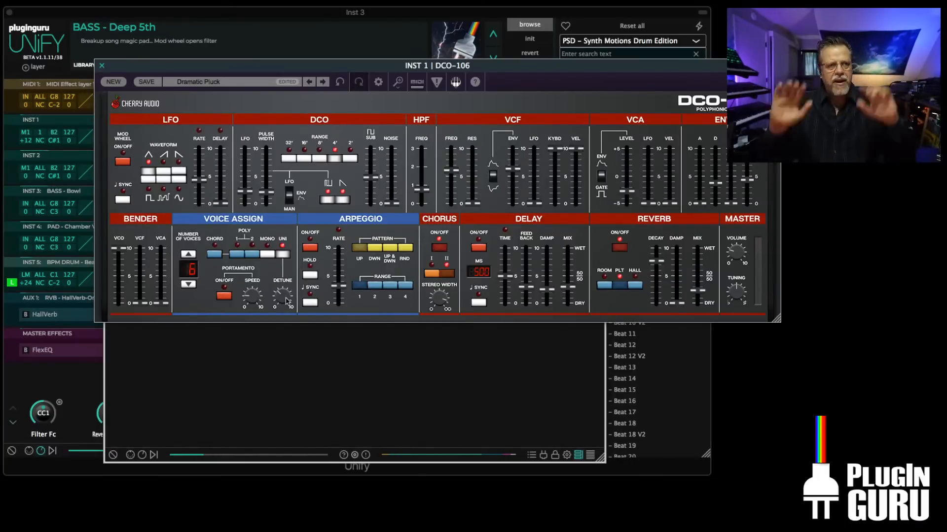
click(101, 66)
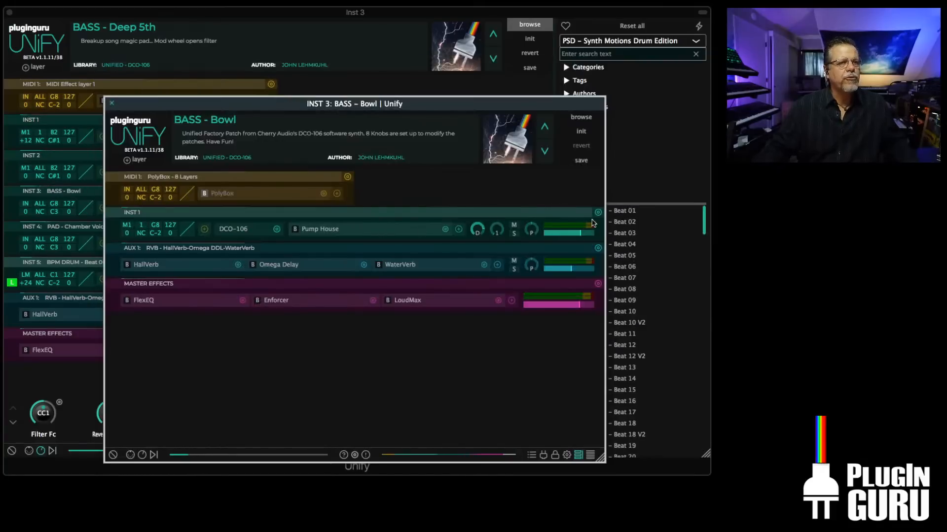
click(598, 213)
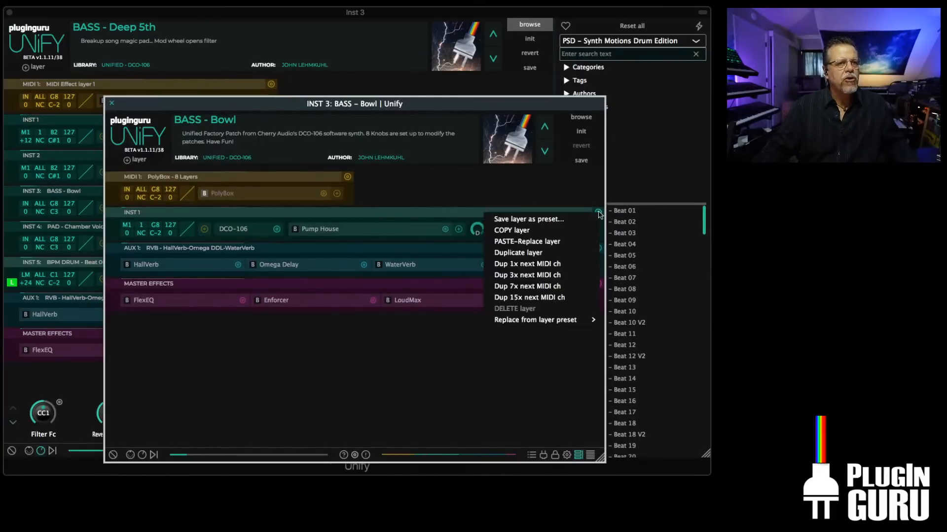
click(533, 287)
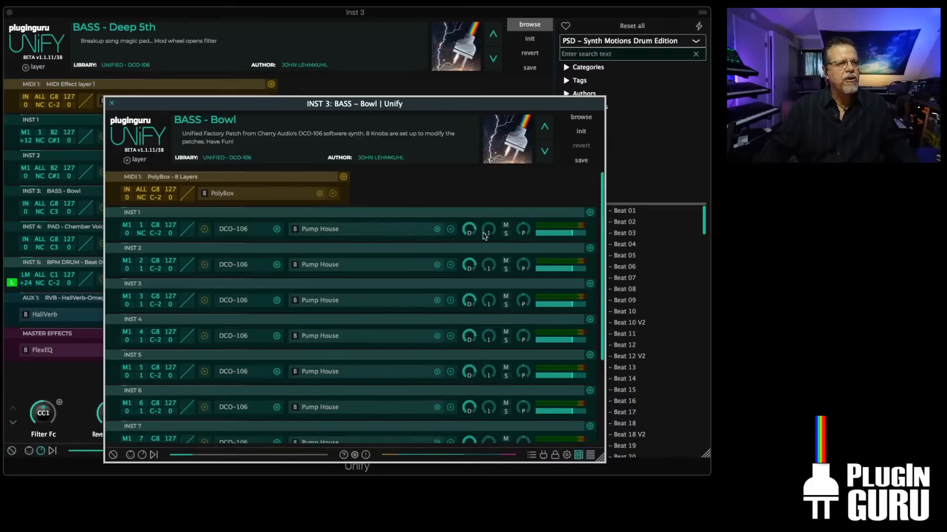
- Spread the nested DCO-106 layers across the stereo field with different pan positions
drag(523, 229, 524, 226)
drag(523, 262, 526, 254)
drag(524, 300, 524, 321)
scroll(526, 315, down, 1)
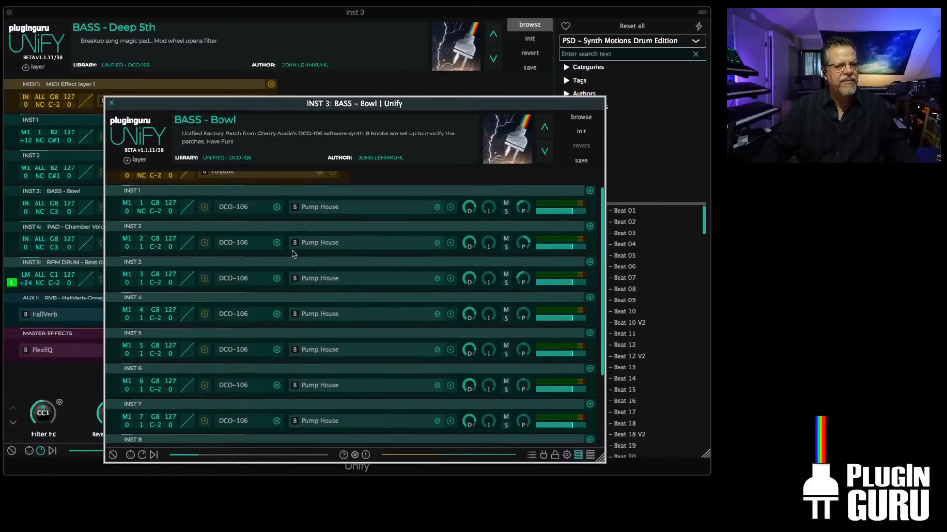
drag(525, 315, 527, 401)
scroll(529, 309, down, 1)
scroll(533, 343, down, 1)
scroll(526, 340, down, 1)
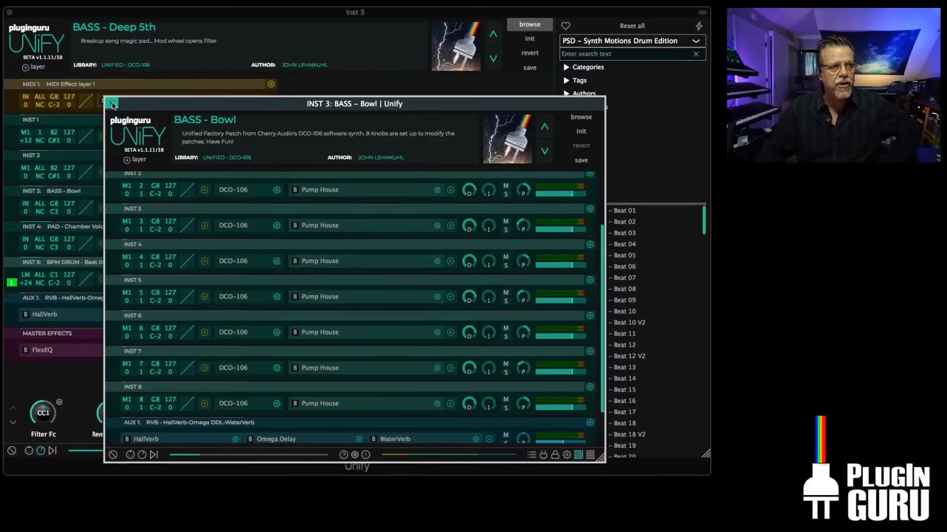
- Close the nested BASS - Bowl patch and take INST 3 out of solo
click(111, 105)
click(462, 212)
click(462, 212)
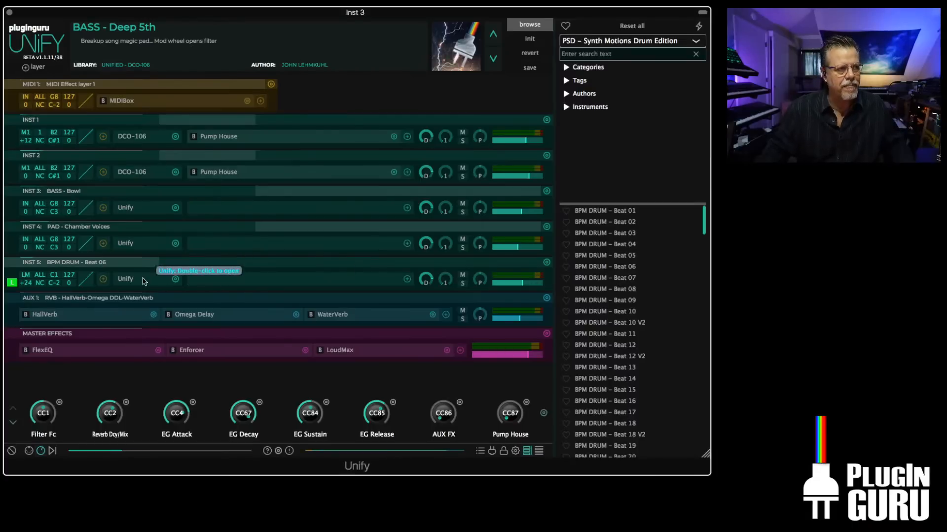
- Open INST 2's DCO-106 to examine its Cavernous Bass settings, and close it
double_click(123, 174)
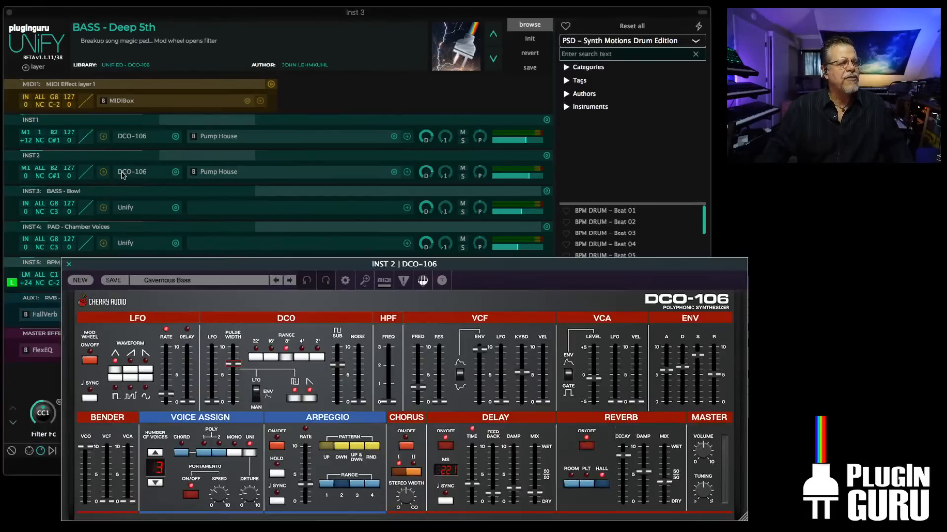
drag(243, 266, 242, 238)
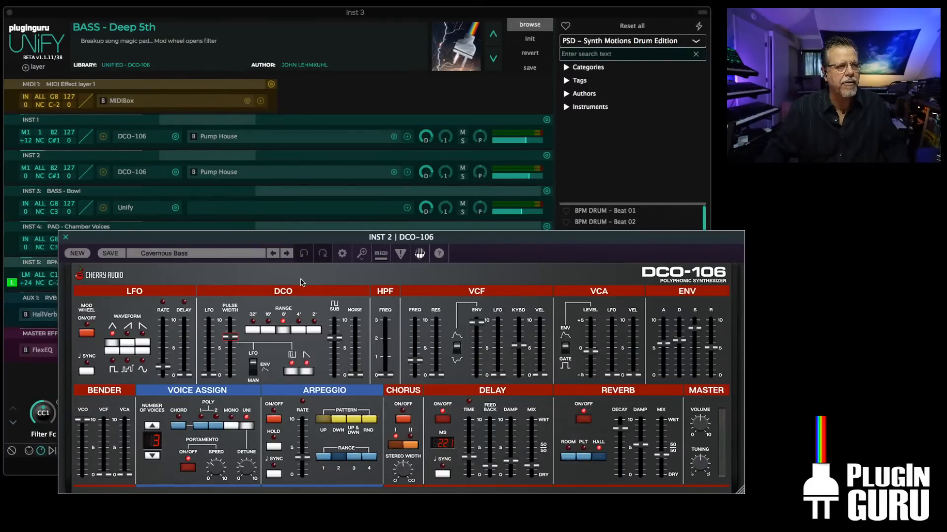
drag(322, 238, 329, 252)
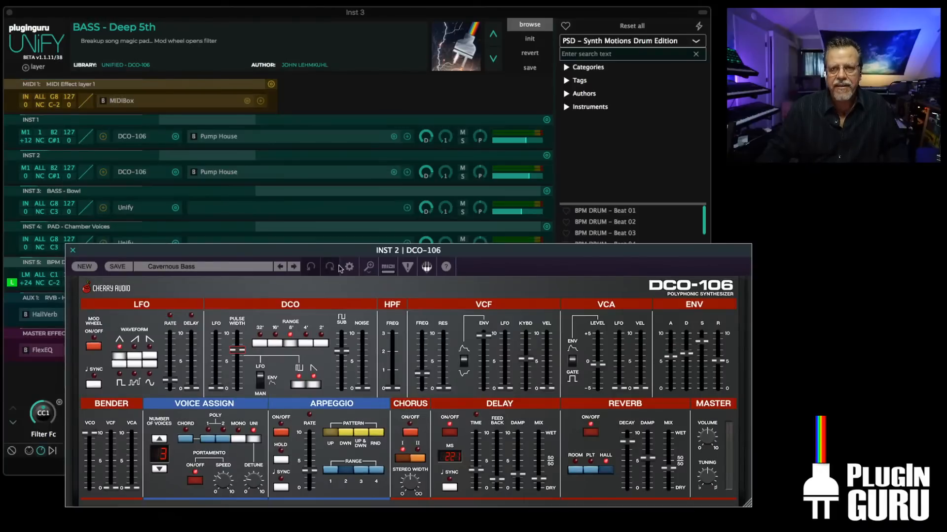
click(73, 252)
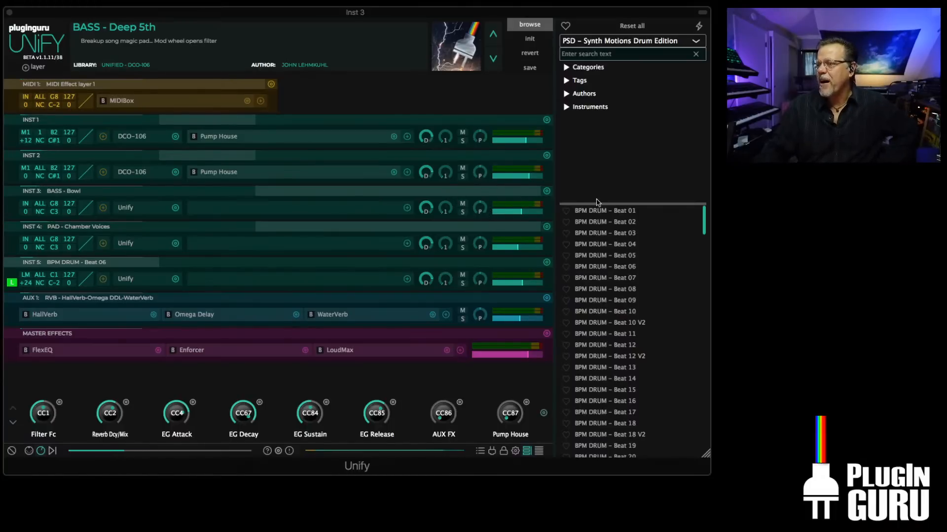
- Load the BPM SPLIT - 140 Hot Jungle Tom Chase MW GRV patch from the PlugInGuru O2 Percussa V1 BPM MULTIS library
mouse_move(320, 12)
mouse_down()
mouse_move(339, 31)
mouse_move(331, 34)
mouse_move(318, 3)
mouse_up()
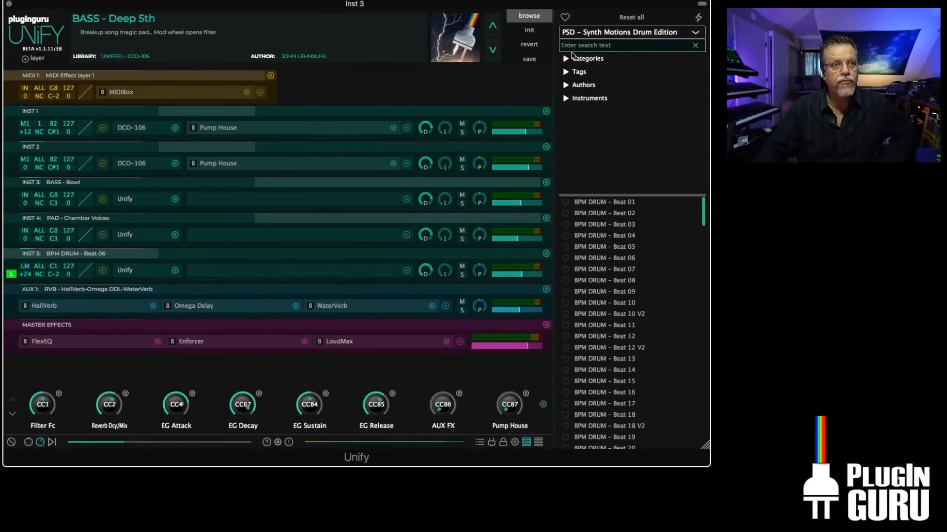
click(614, 35)
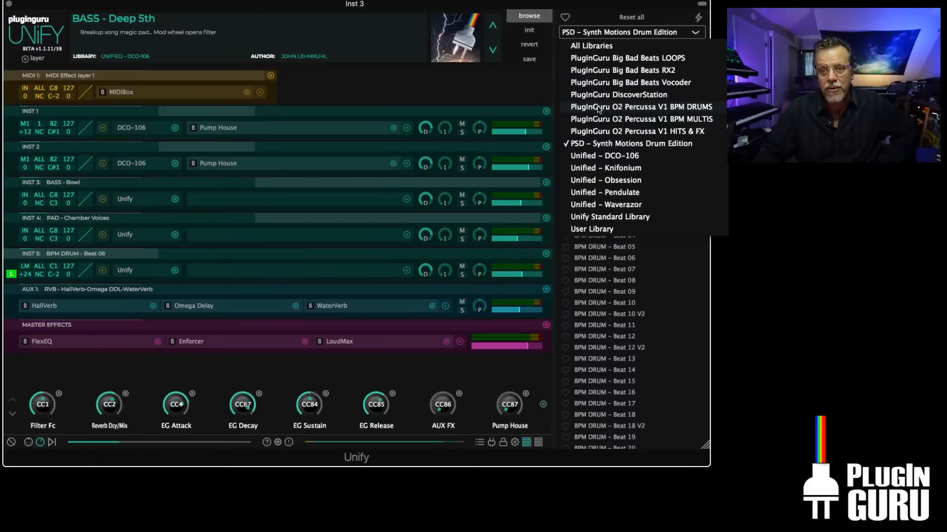
click(635, 119)
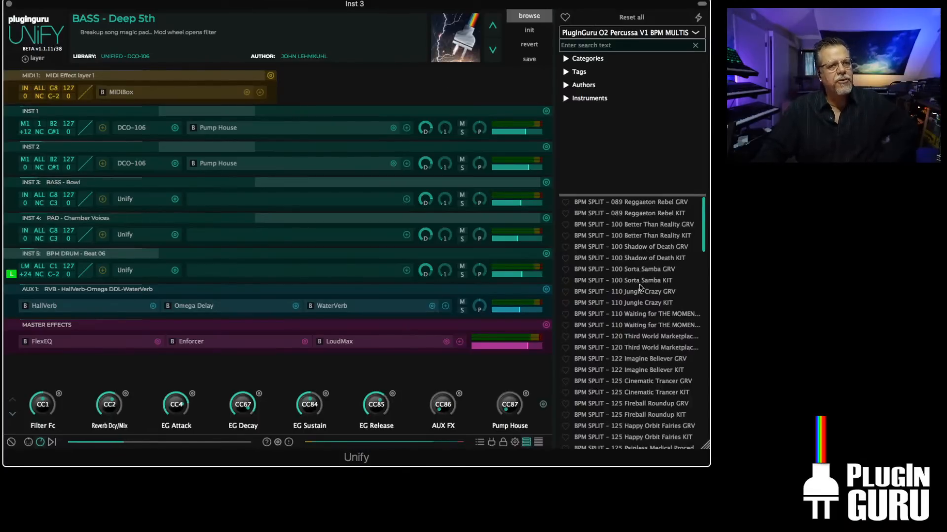
scroll(640, 287, down, 10)
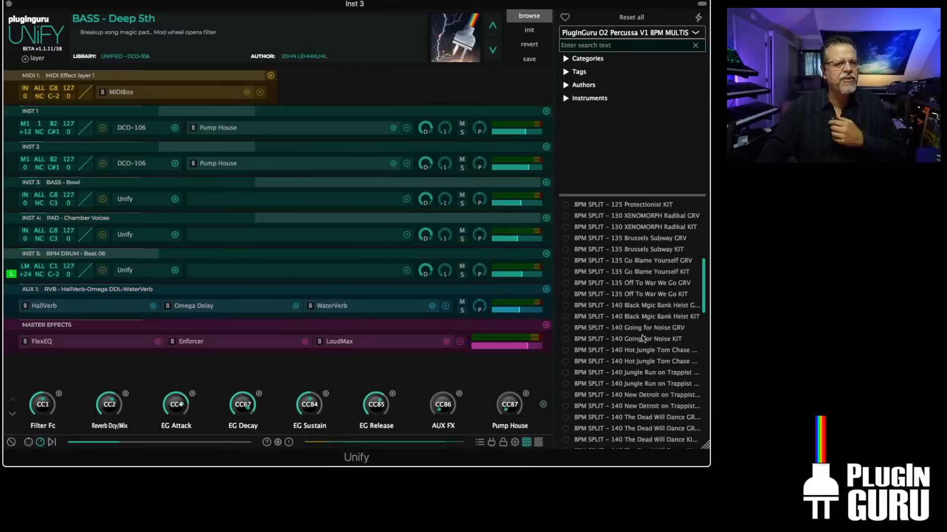
scroll(645, 358, down, 1)
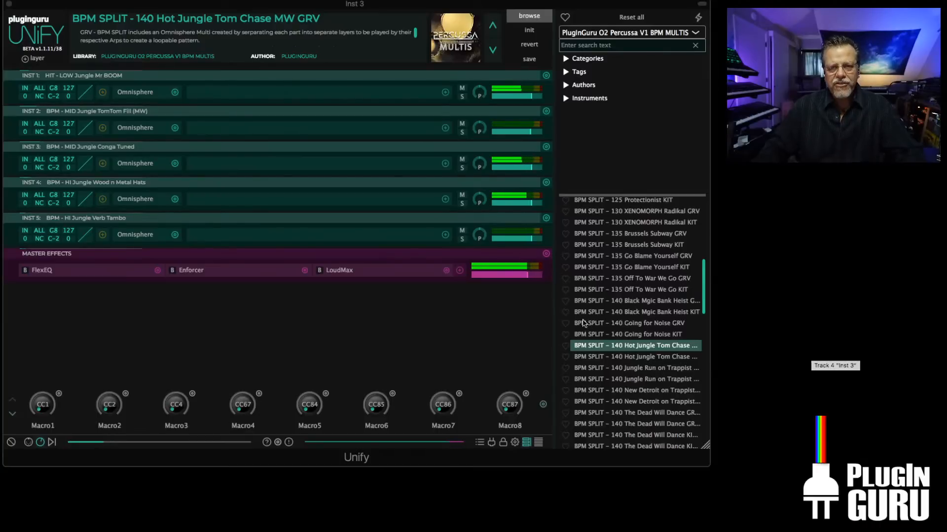
- Open INST 1's Omnisphere, inspect the oscillator samples of its layers A and B, and close it
click(135, 93)
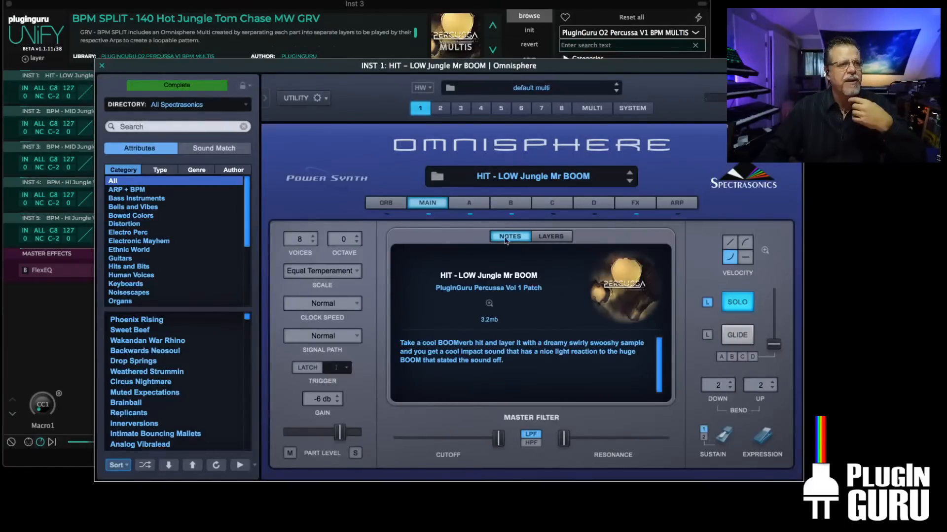
click(469, 203)
click(508, 204)
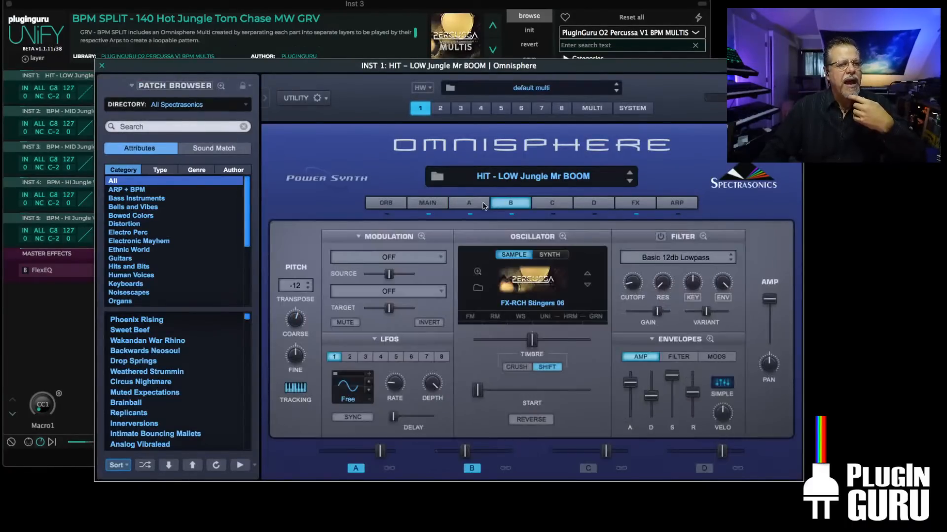
click(472, 204)
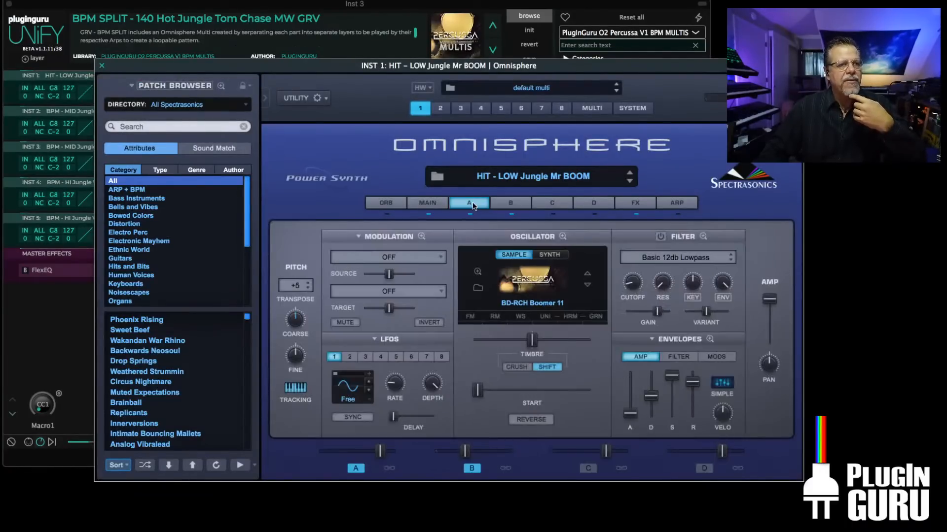
click(103, 66)
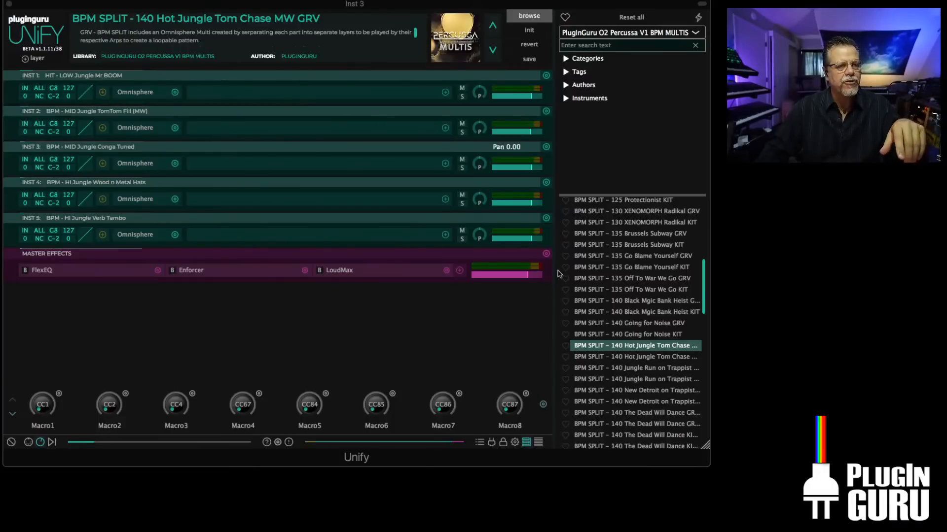
- Solo INST 1 briefly, and load the BPM SPLIT - 140 New Detroit on Trappist One GRV patch
click(462, 97)
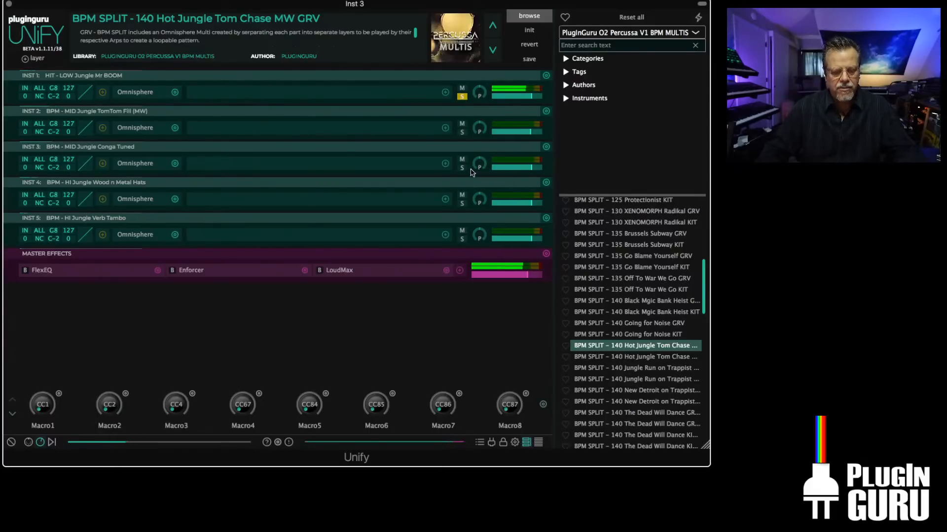
click(461, 97)
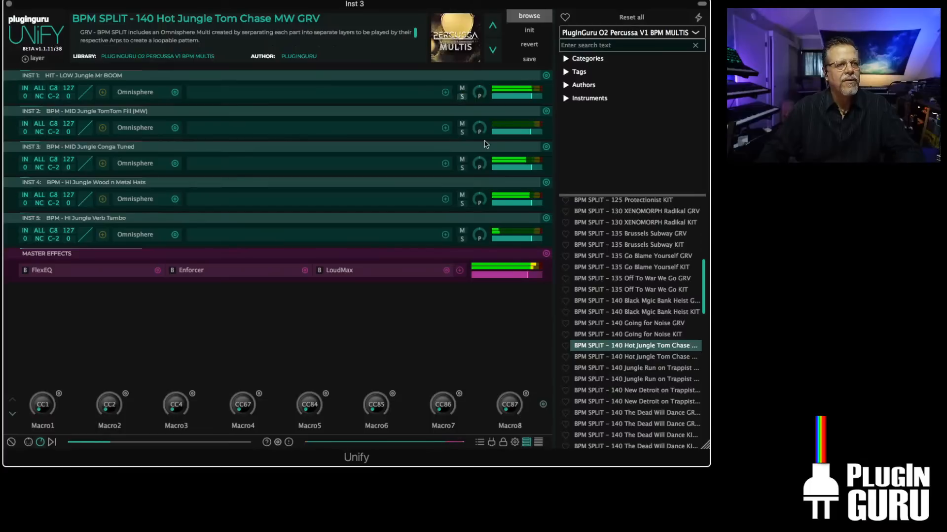
scroll(625, 357, down, 1)
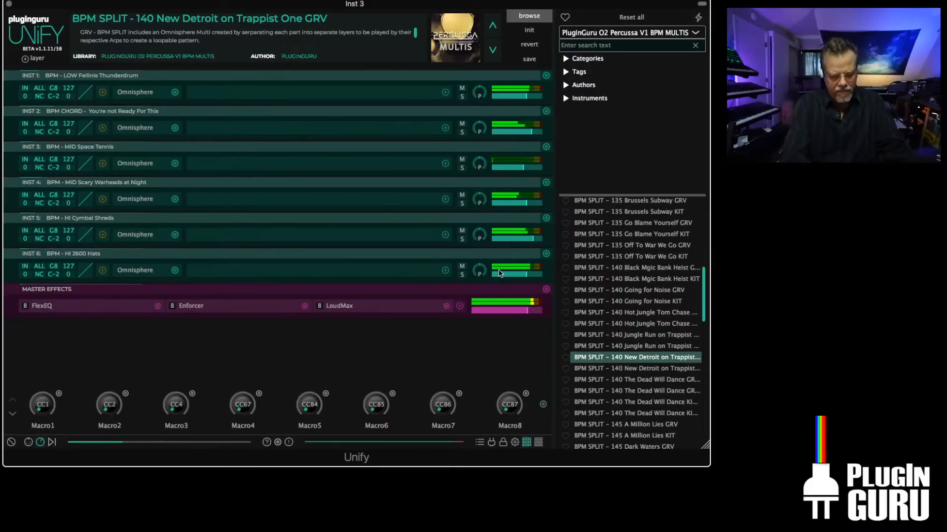
- Build up the groove by soloing INST 3, INST 4, INST 5, INST 1 and INST 6, leaving out INST 2's chord layer
click(462, 132)
click(462, 168)
click(462, 203)
click(462, 132)
click(463, 239)
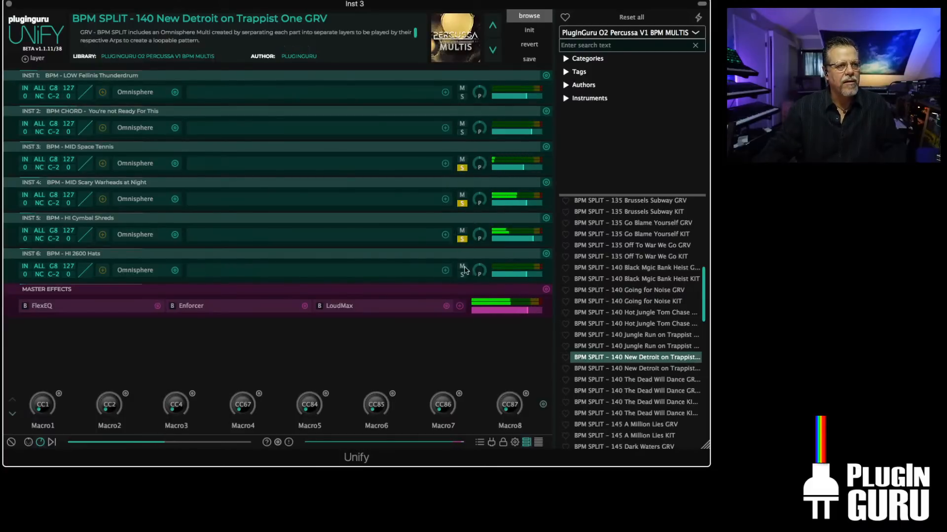
click(462, 97)
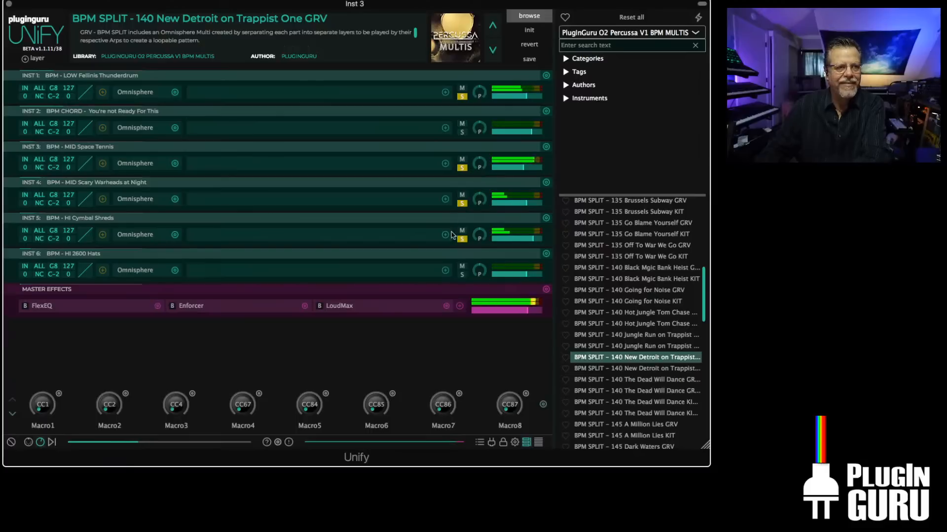
click(462, 274)
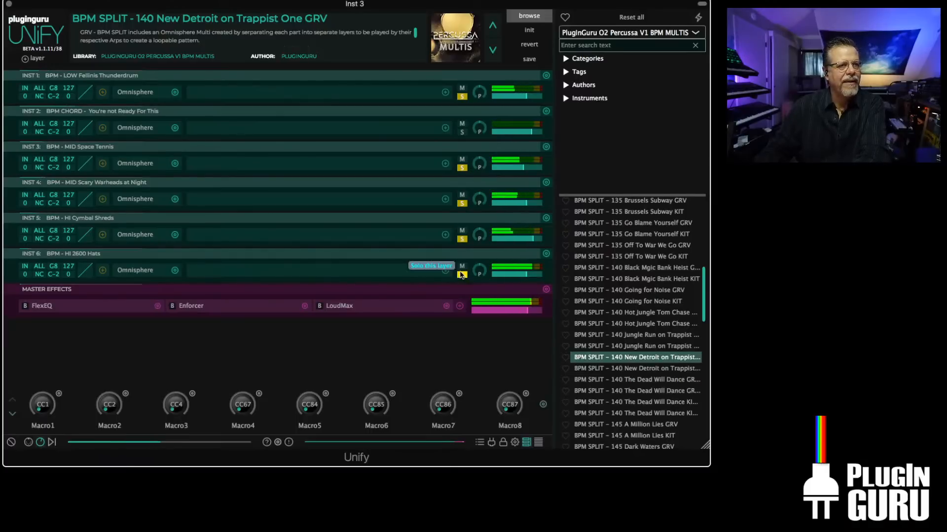
- Clear all layer solos and set INST 2's level to -3.00 dB
alt+click(462, 167)
drag(534, 132, 531, 132)
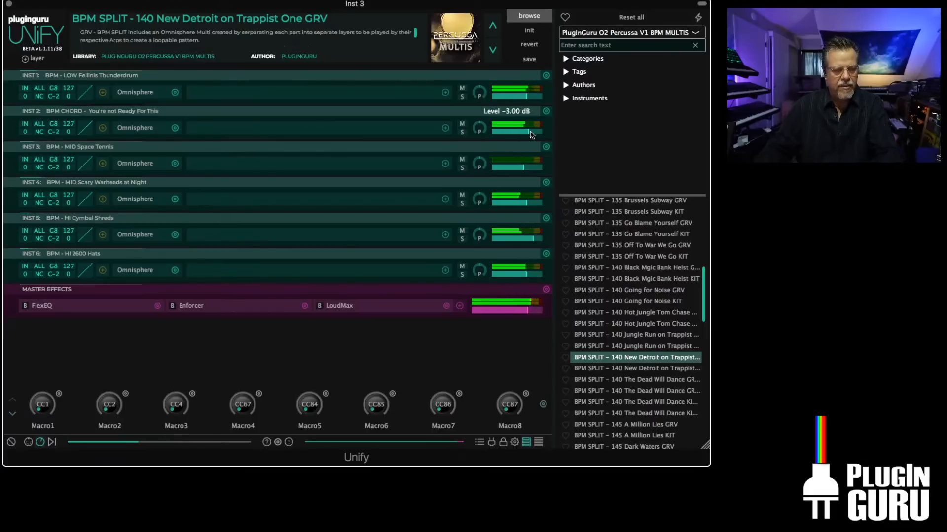
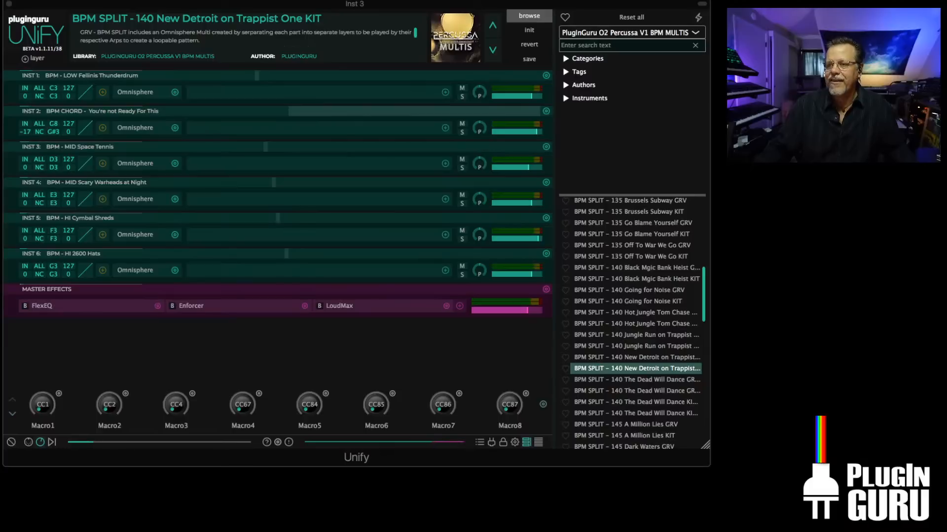
- Move the PlugInGuru Percussa V1 folder into a clear desktop area and open it in Finder beside the Unify window
mouse_move(873, 392)
mouse_down()
mouse_move(818, 406)
mouse_move(885, 404)
mouse_up()
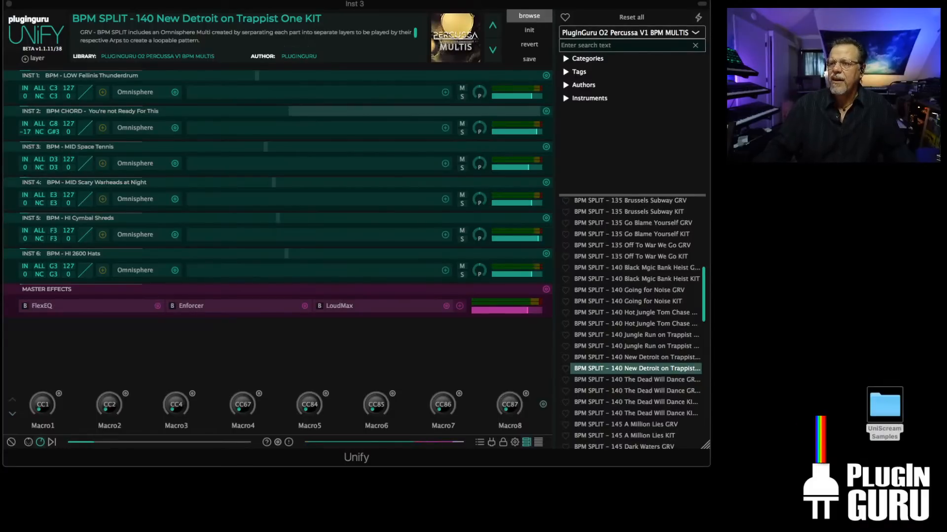
click(833, 353)
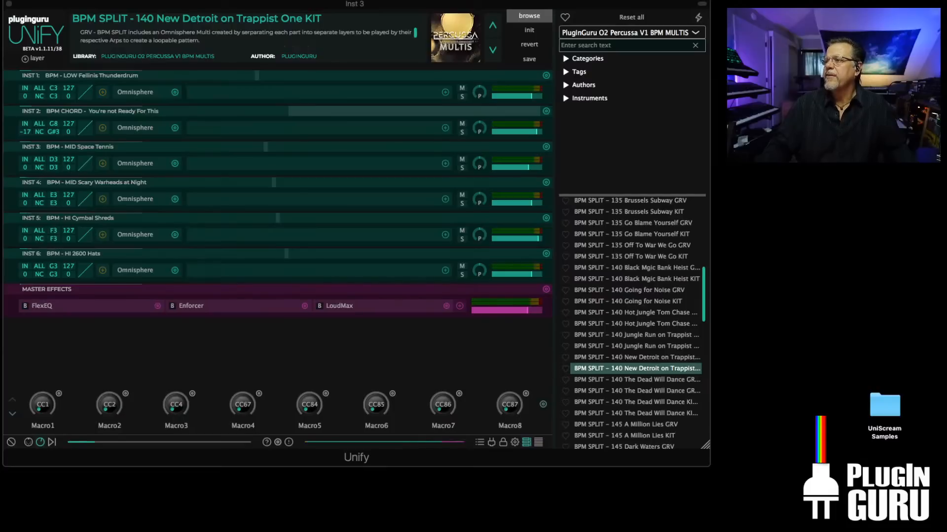
drag(748, 363, 745, 466)
double_click(746, 465)
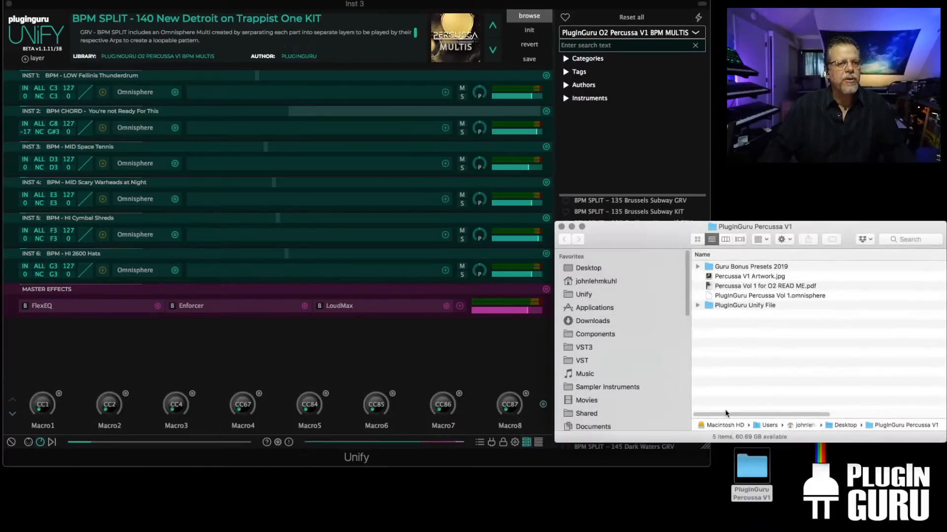
drag(656, 233, 428, 253)
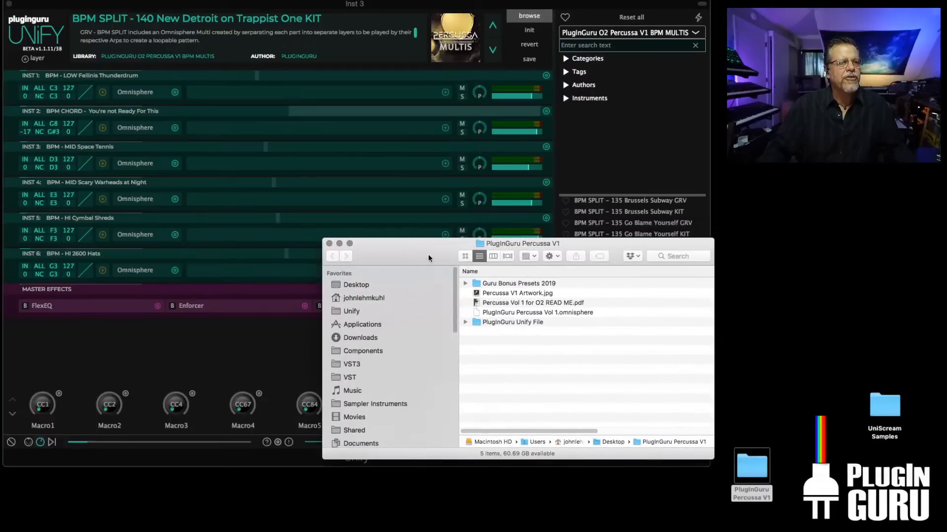
- Install PlugInGuru O2 Percussa V1.guru from the PlugInGuru Unify File folder into Unify
click(465, 322)
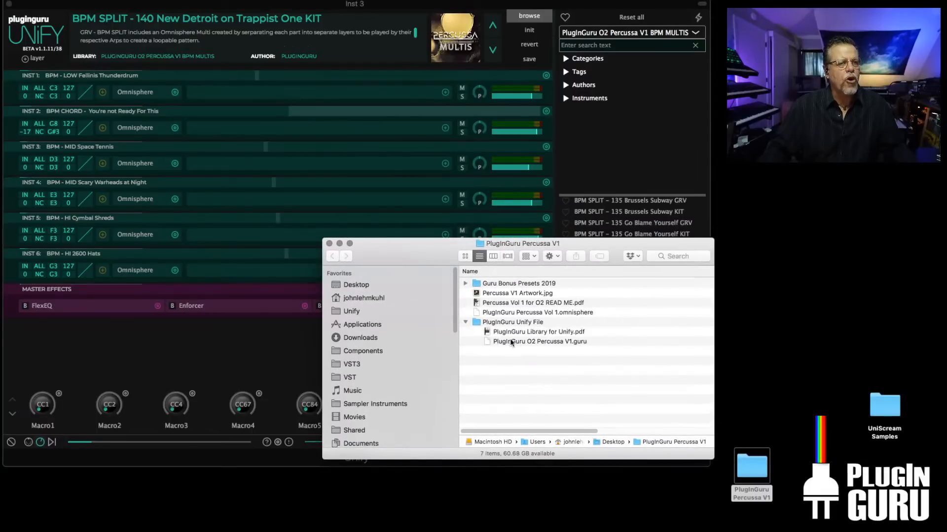
click(529, 342)
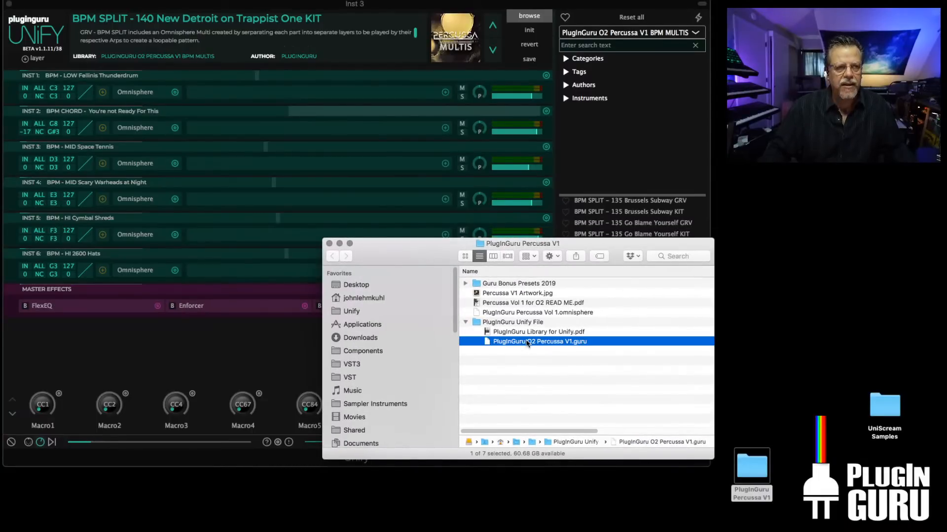
drag(532, 344, 243, 192)
click(455, 300)
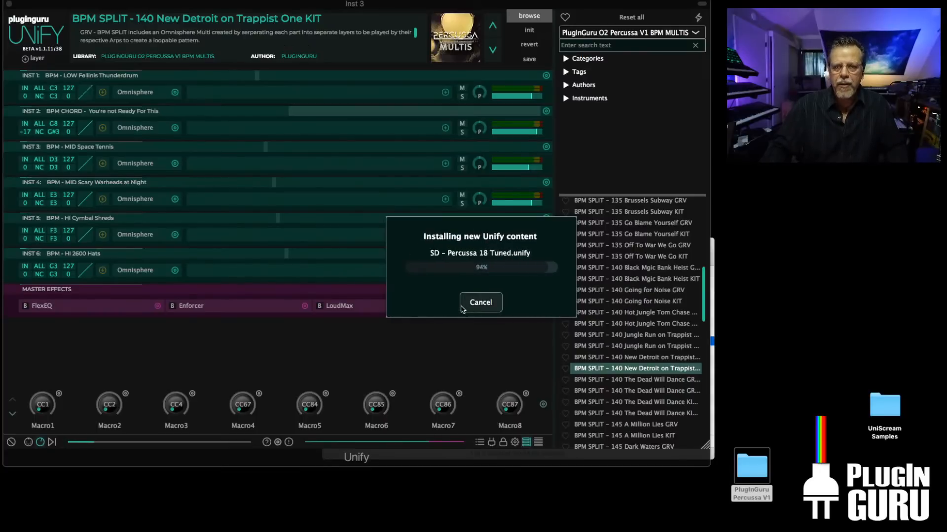
click(477, 301)
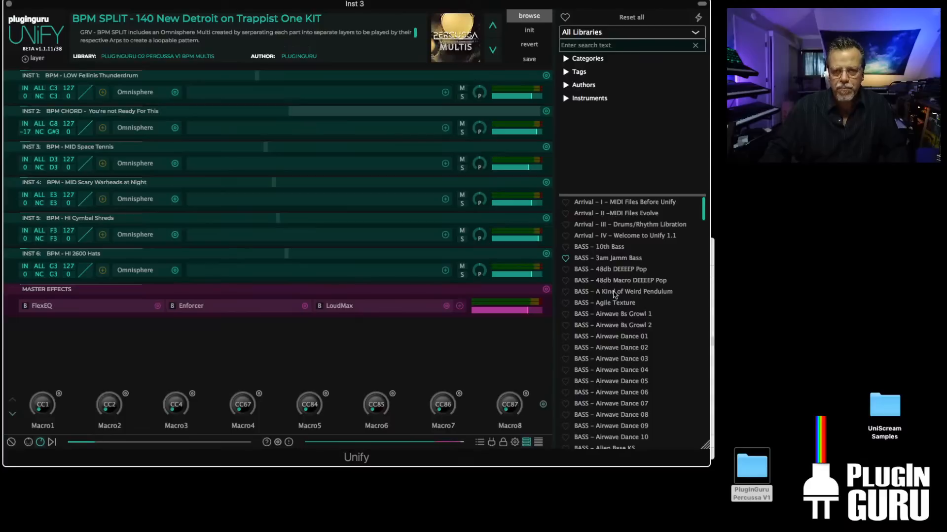
- Load BPM SPLIT - 110 Waiting for THE MOMENT GRV from the PlugInGuru O2 Percussa V1 BPM MULTIS library
click(611, 33)
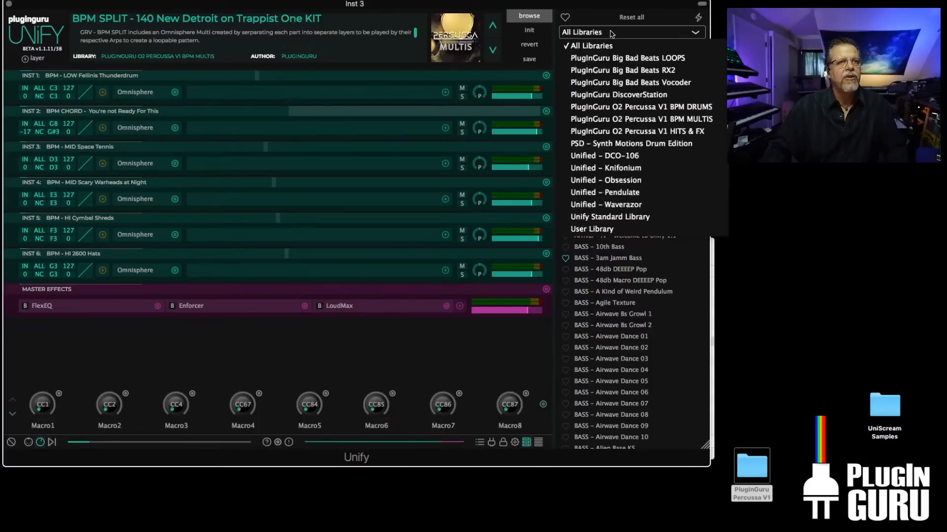
click(640, 121)
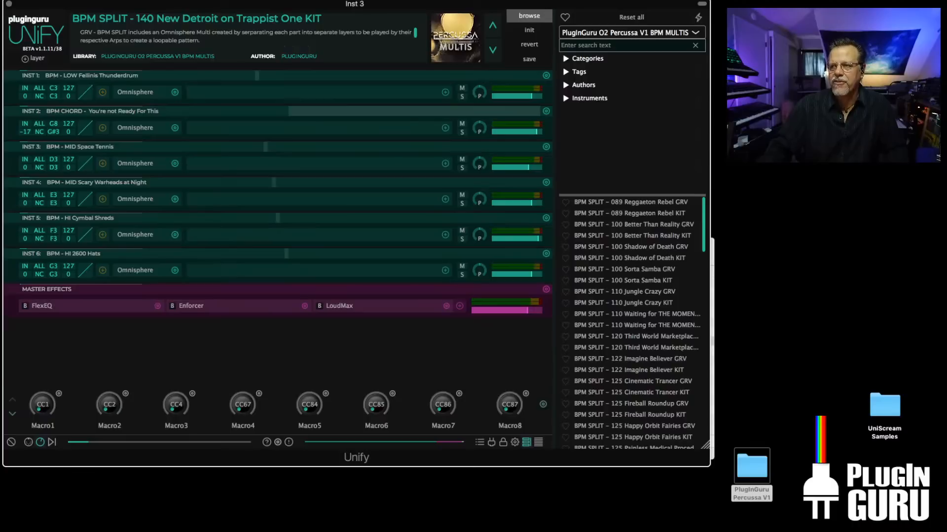
click(636, 314)
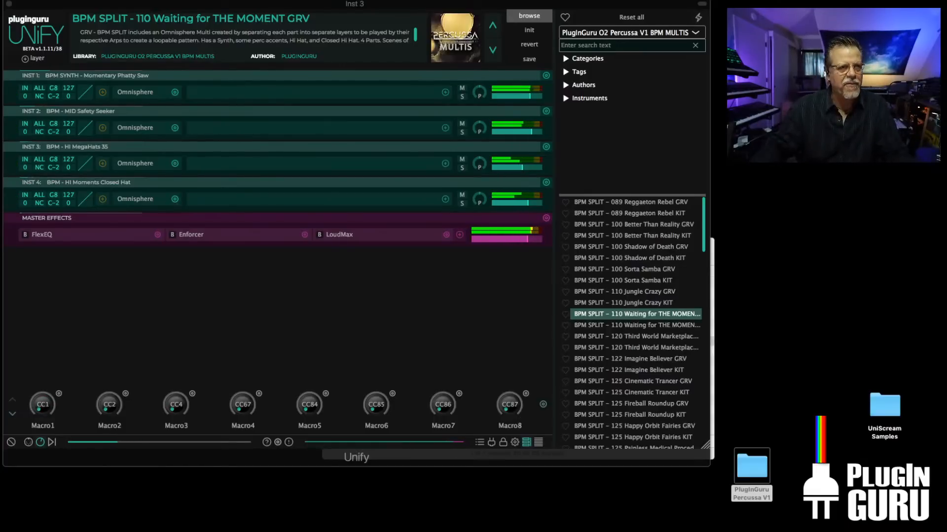
- Solo INST 1's Momentary Phatty Saw, set its level to -3.50 dB, and take it out of solo
click(462, 96)
drag(529, 98, 531, 102)
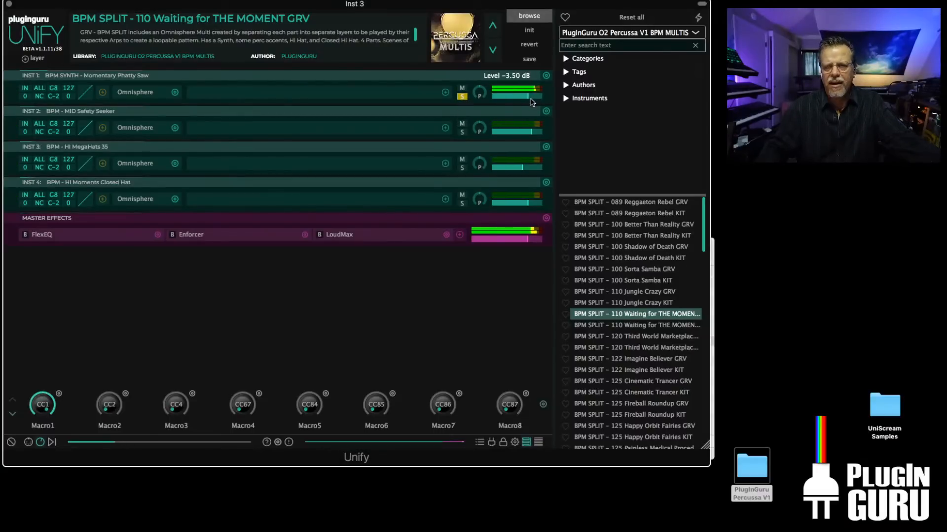
click(461, 97)
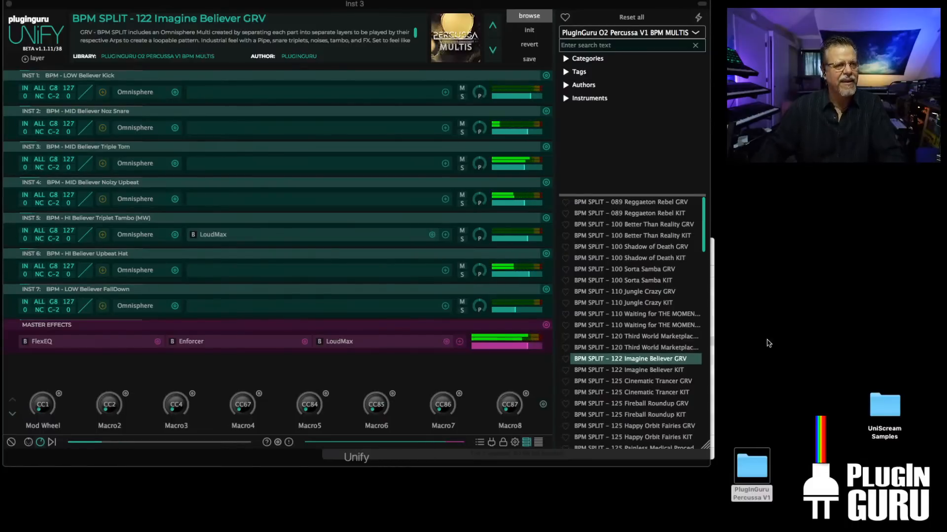
- Listen to the LOW Believer Kick layer alone in the 122 Imagine Believer GRV patch, and release its solo
click(462, 96)
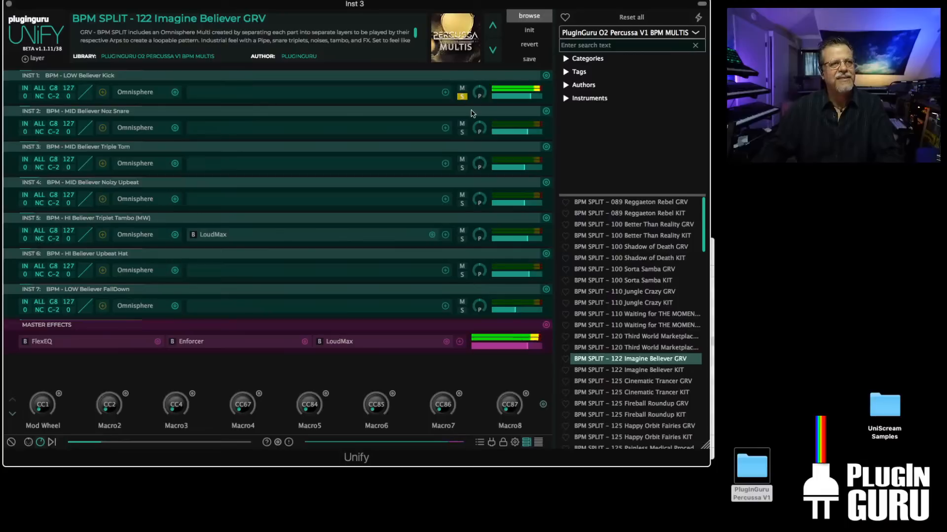
click(462, 96)
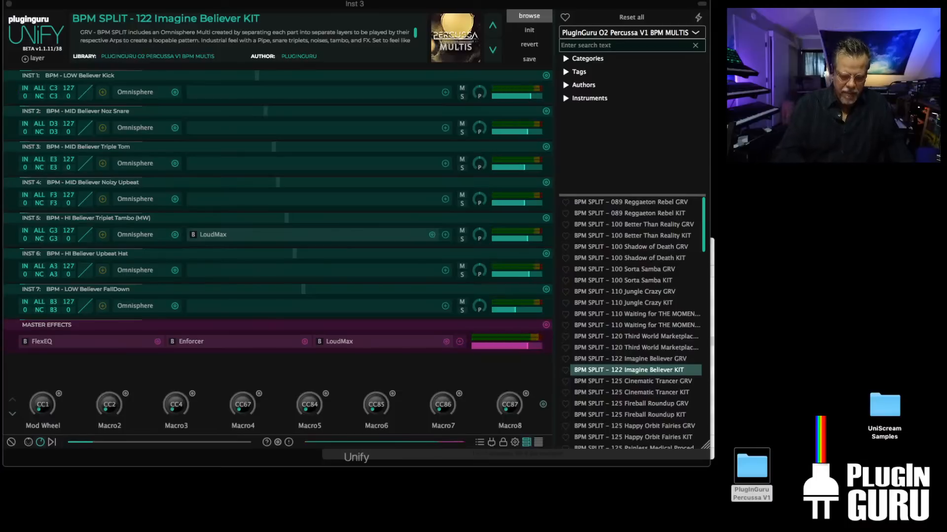
- Open the Note Repeat settings over the 122 Imagine Believer KIT patch and close them
key(ctrl+r)
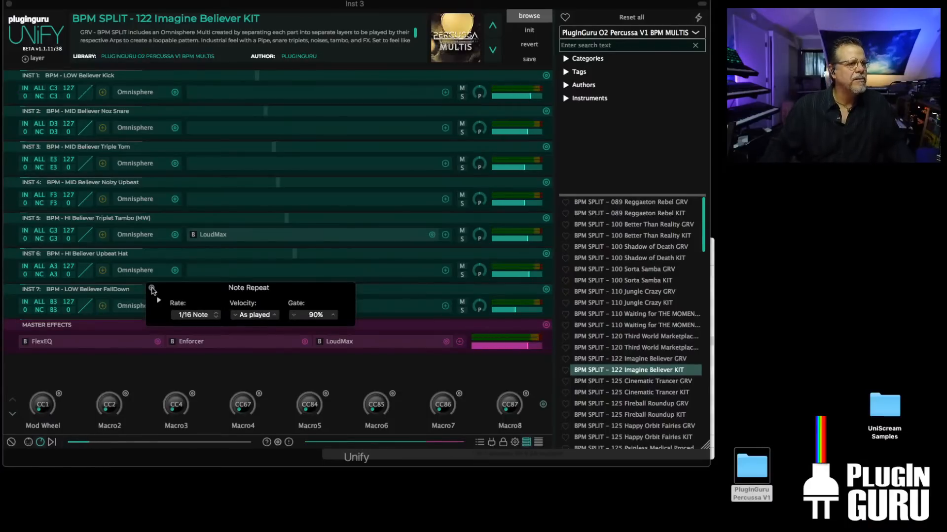
click(152, 289)
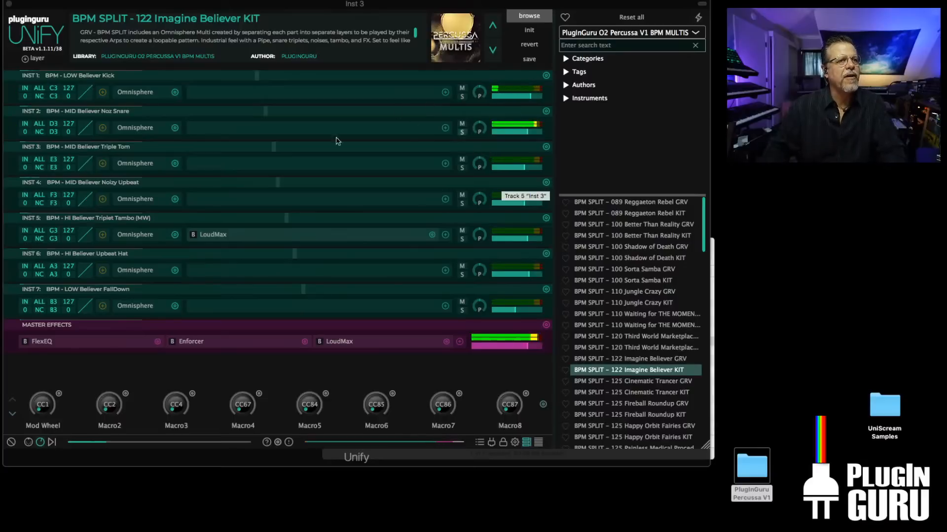
- Open INST 2's Omnisphere on layer A and link layers A and B for shared editing
click(141, 128)
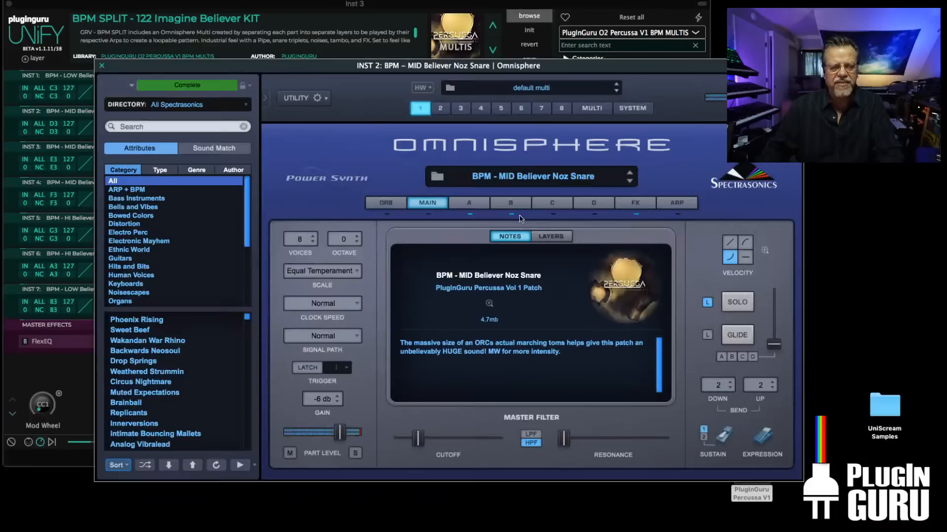
click(468, 206)
click(389, 468)
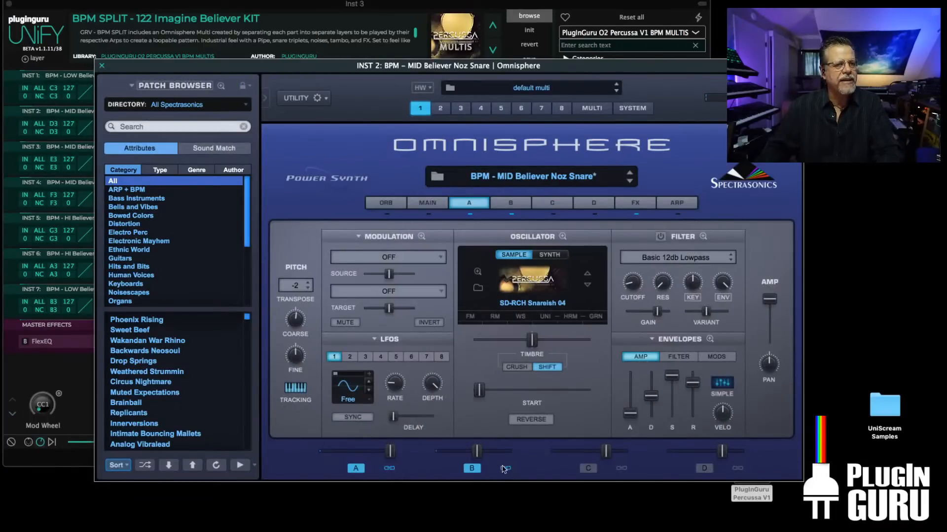
- Lower the linked amp envelopes' sustain to minimum and set their decay to 0.918 sec
drag(671, 374, 666, 459)
drag(651, 396, 651, 401)
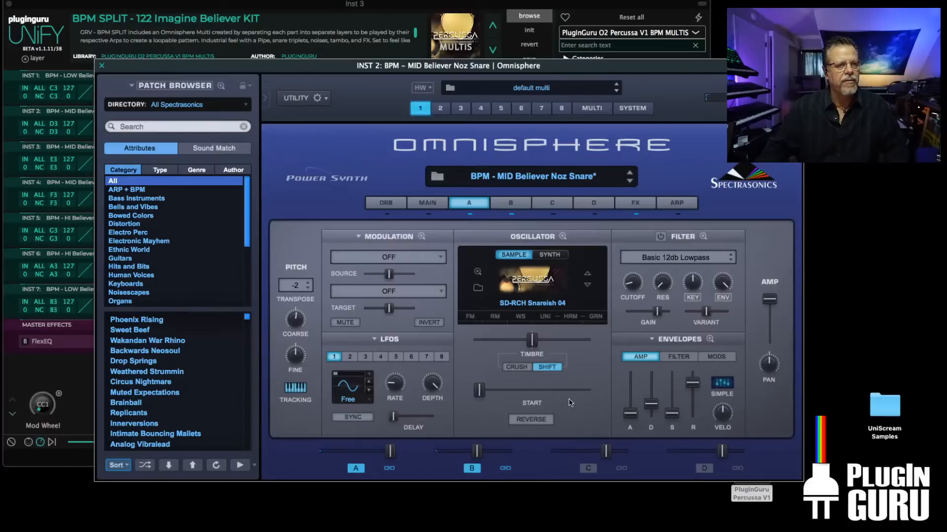
drag(649, 406, 647, 402)
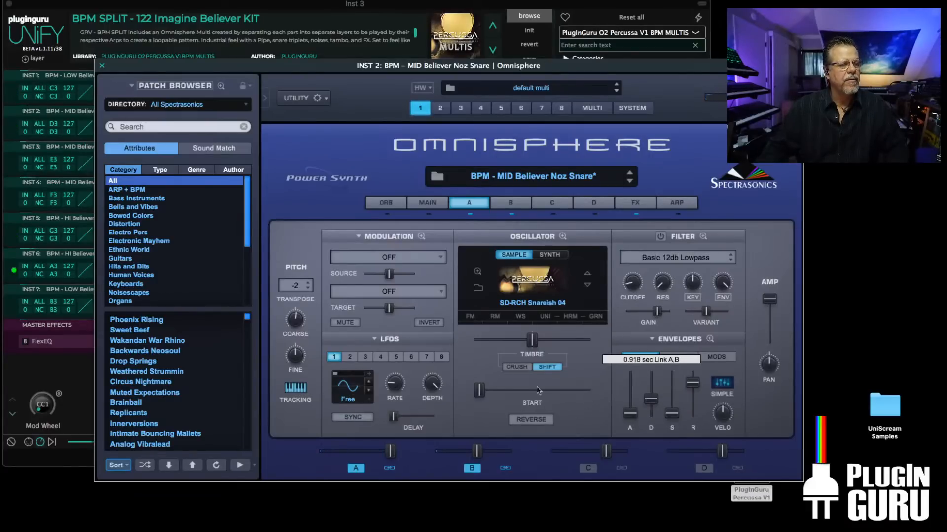
- Adjust layer A's coarse pitch and close INST 2's Omnisphere
drag(296, 325, 299, 338)
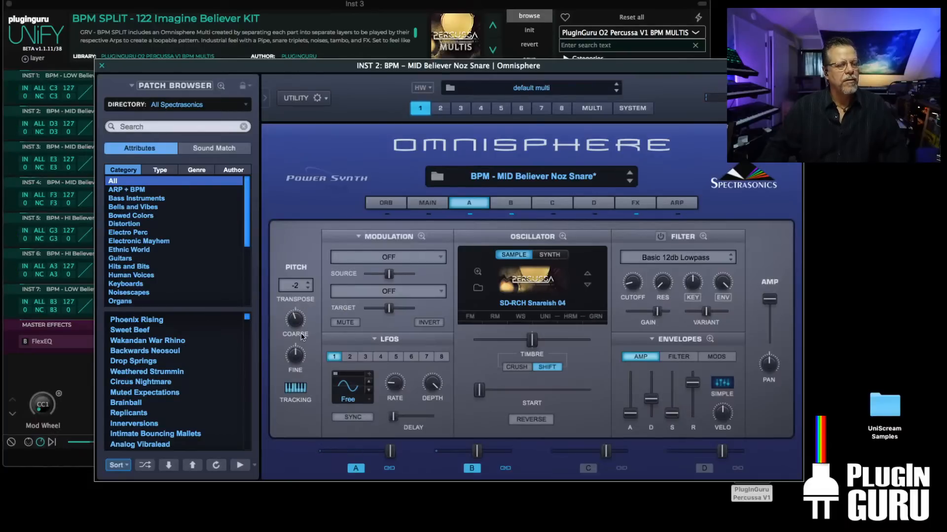
click(102, 65)
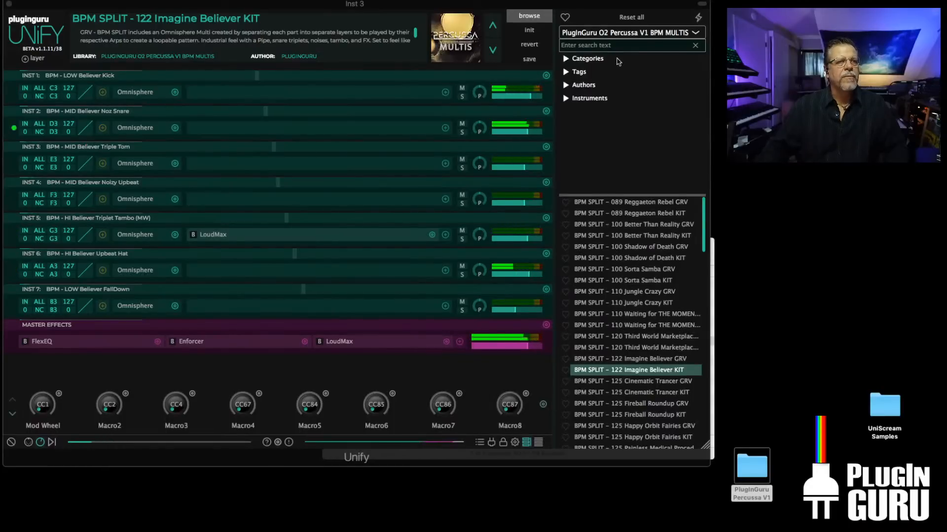
- From the Unify Standard Library, load BPM DRUM - LA Blvd Sparse RX2 as a new Unify layer with no pitch shift
click(633, 32)
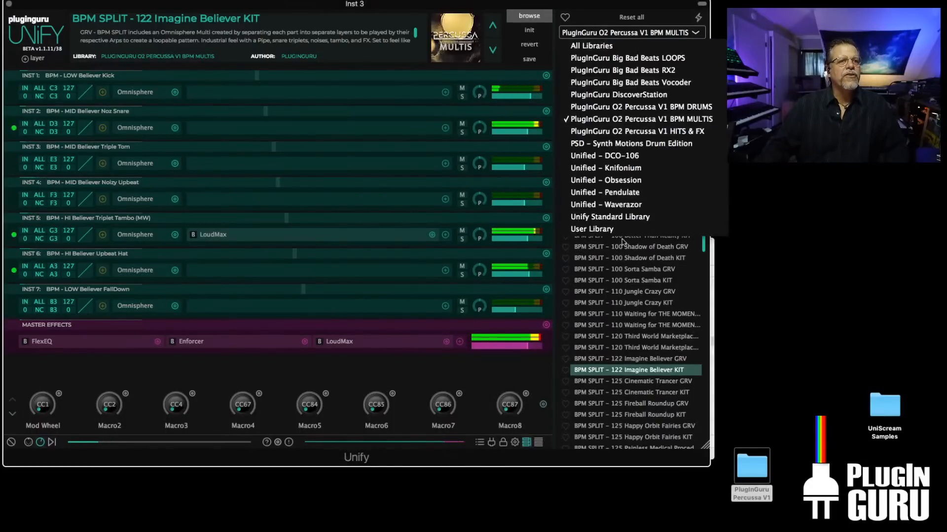
click(636, 217)
scroll(630, 332, down, 5)
scroll(624, 330, down, 1)
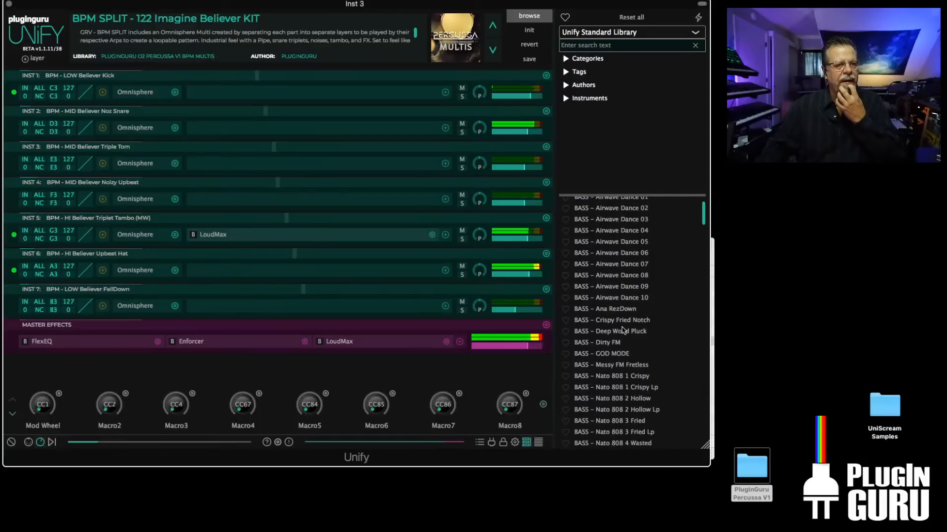
scroll(624, 330, down, 1)
scroll(623, 329, down, 15)
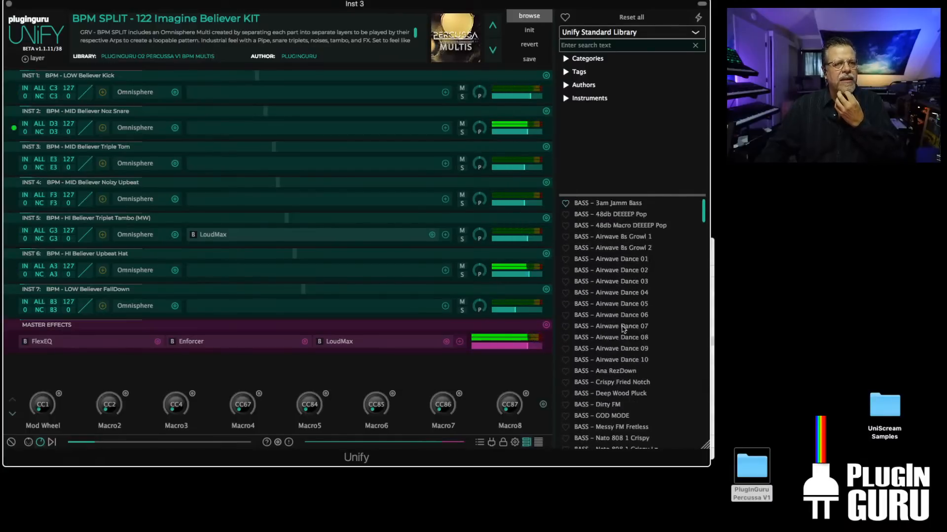
scroll(622, 330, down, 20)
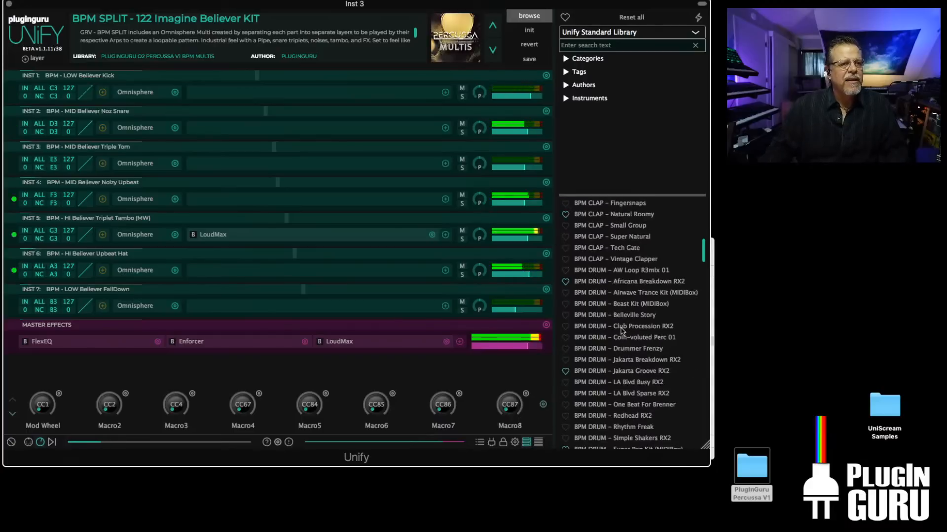
scroll(622, 330, down, 3)
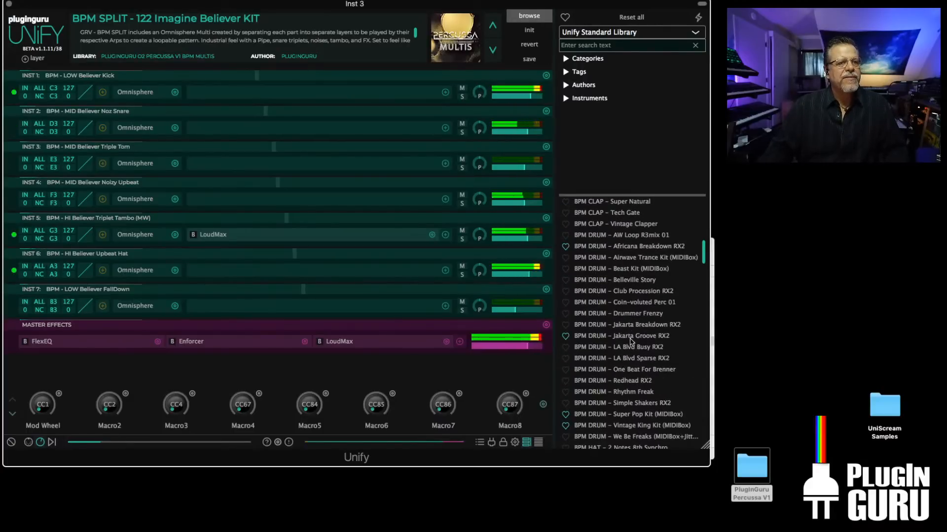
right_click(629, 360)
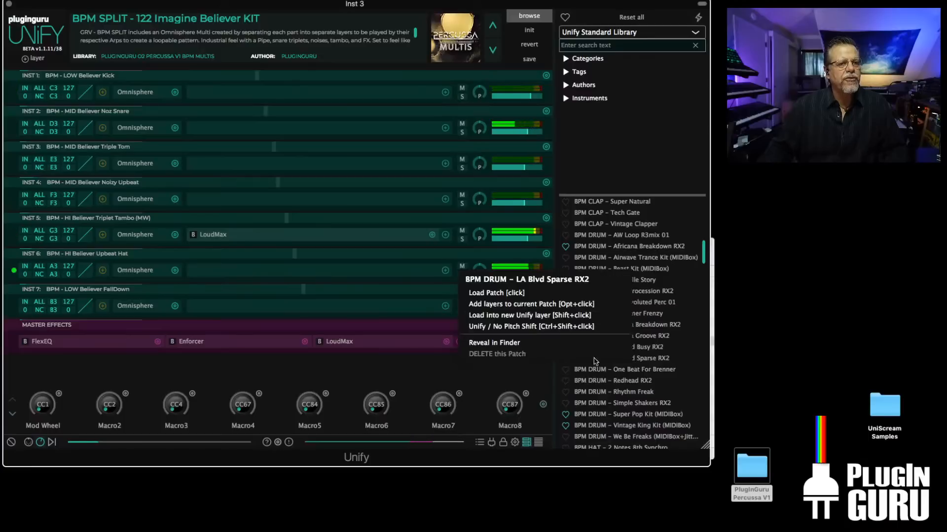
click(519, 328)
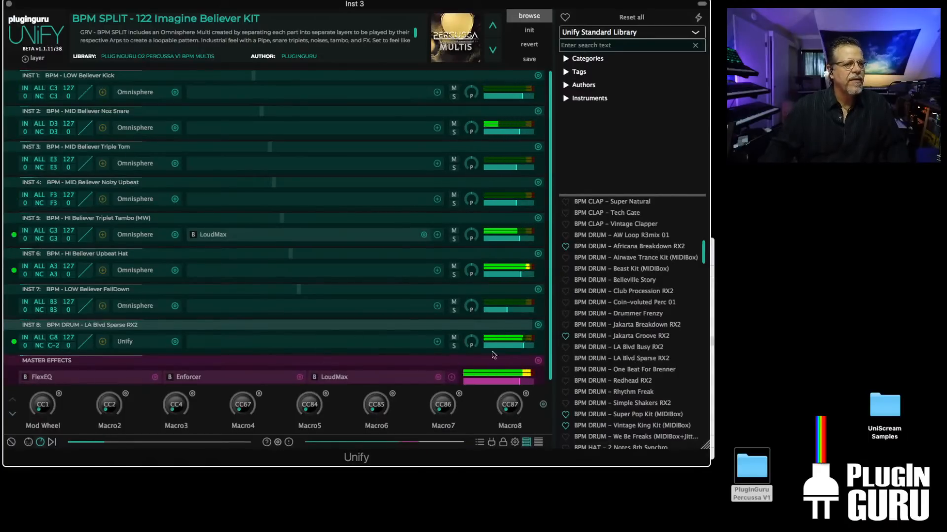
- Lower the LA Blvd Sparse RX2 layer's level to -10 dB and set its MIDI channel to Ch2
drag(523, 345, 499, 349)
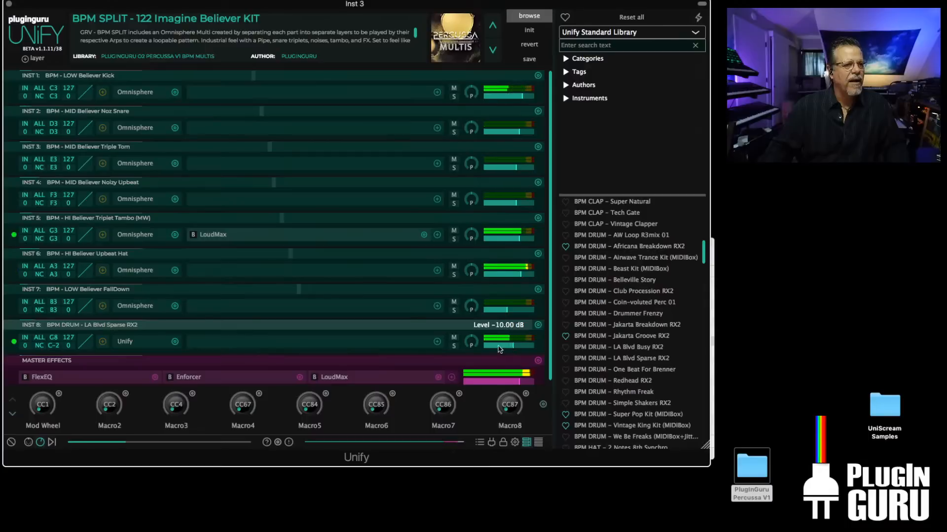
click(40, 338)
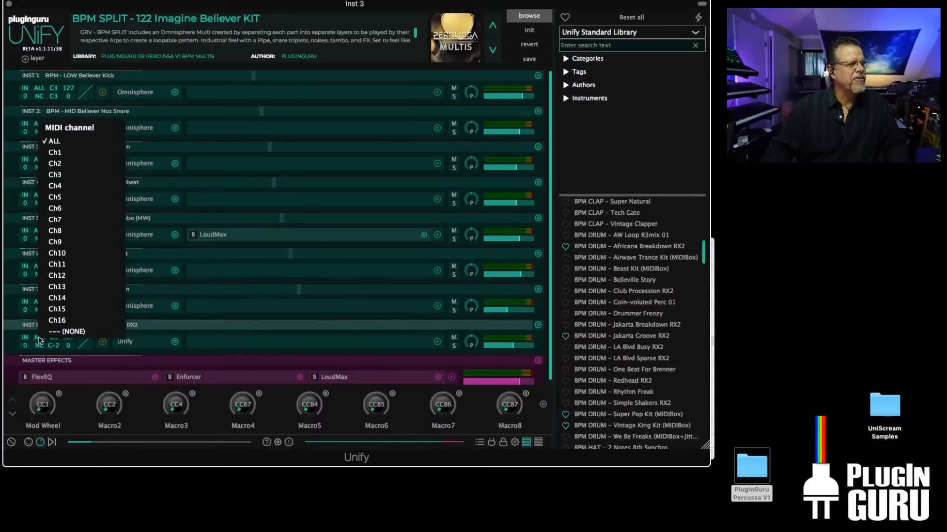
click(65, 164)
- Add BPM PAD - Chord Dance 2a as a new Unify layer and set its MIDI channel to Ch2
scroll(631, 348, down, 10)
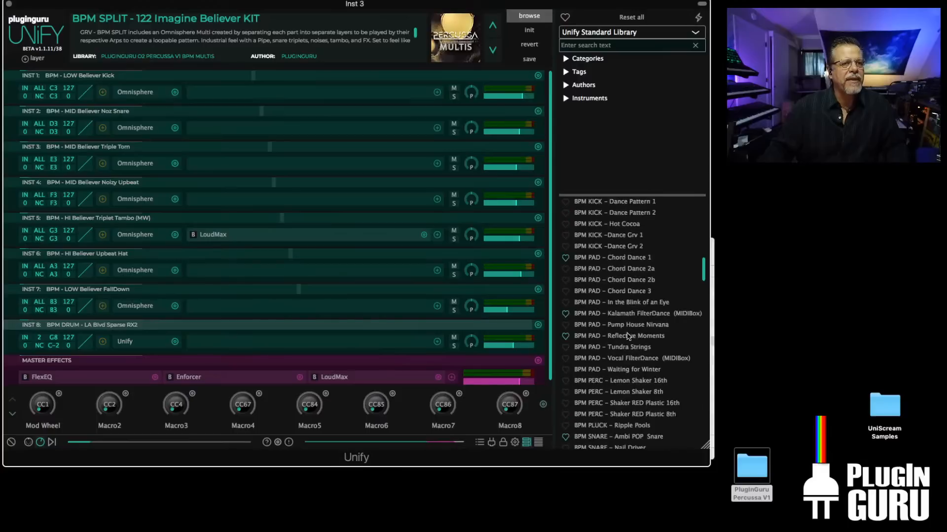
scroll(636, 310, up, 1)
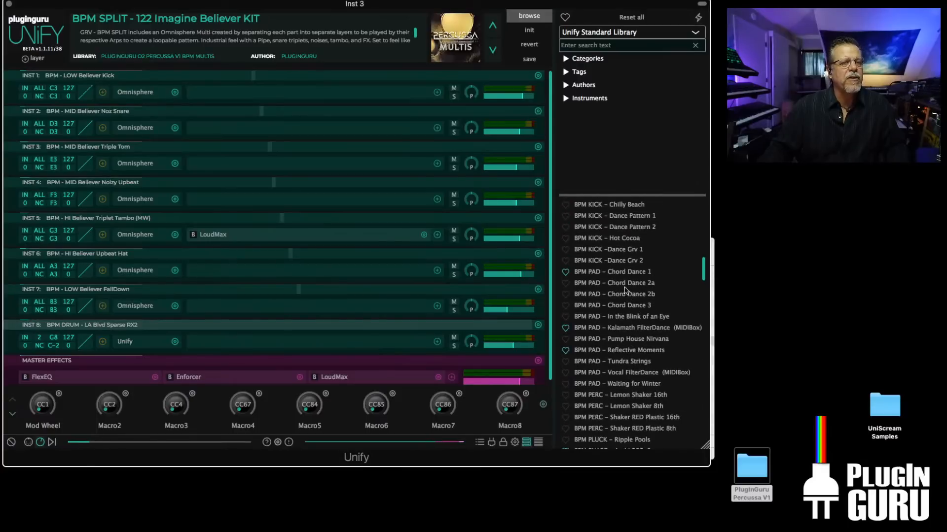
right_click(626, 285)
click(526, 249)
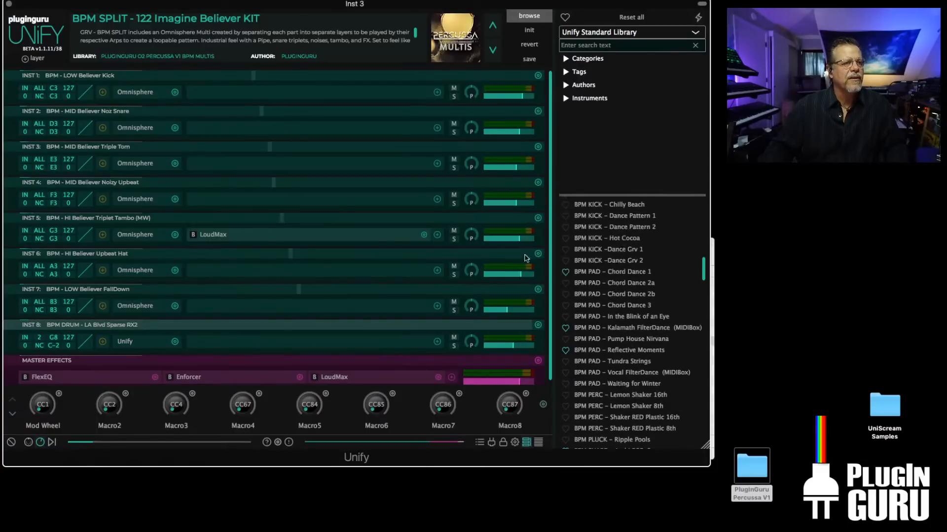
scroll(144, 315, down, 2)
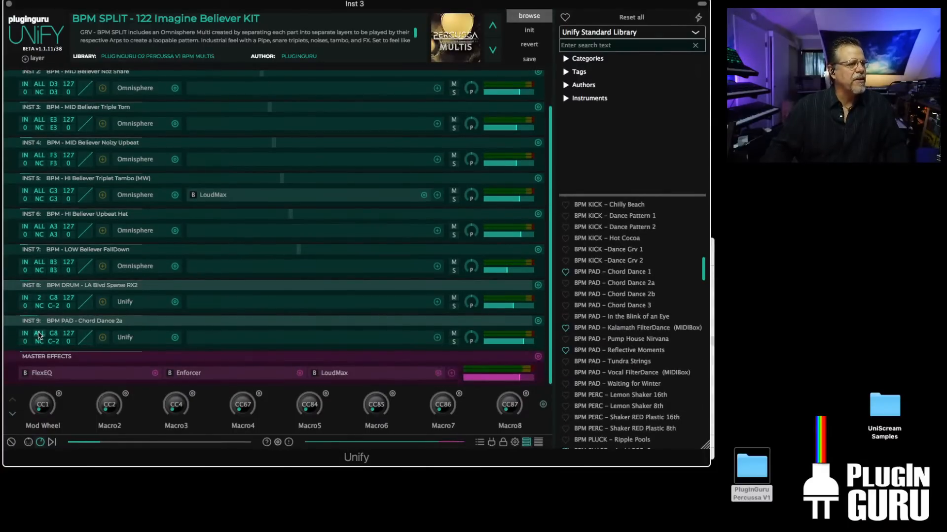
click(39, 337)
click(69, 163)
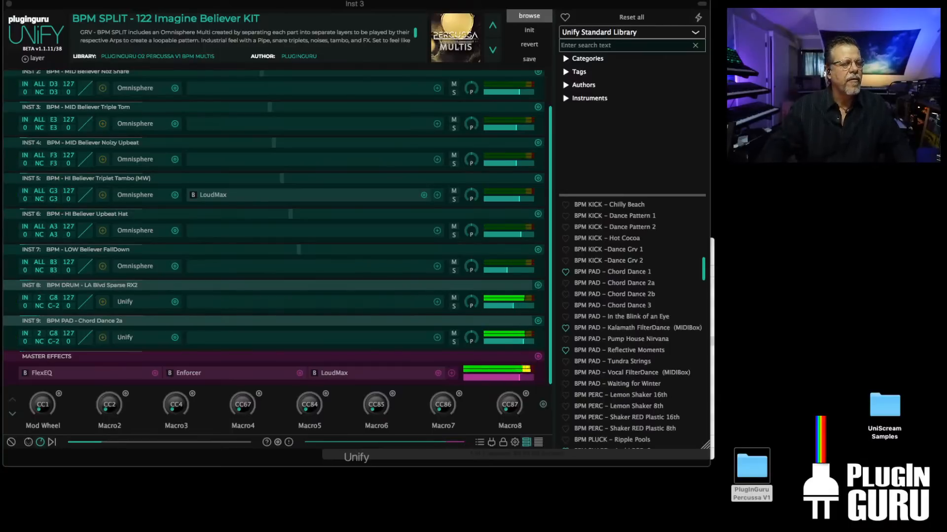
- Set the speed ratio to 1:2 in the LA Blvd Sparse RX2 layer's MIDIBox and close both of its windows
mouse_move(515, 308)
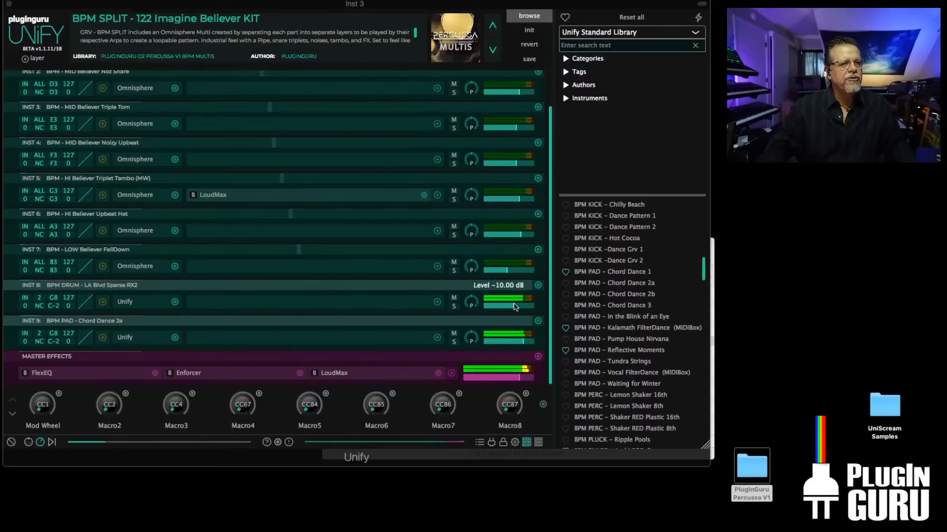
click(130, 303)
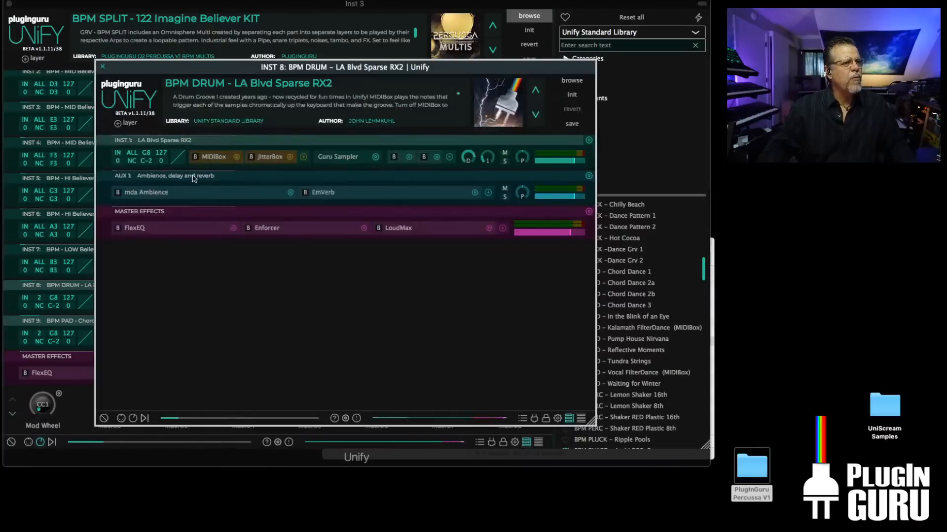
click(214, 157)
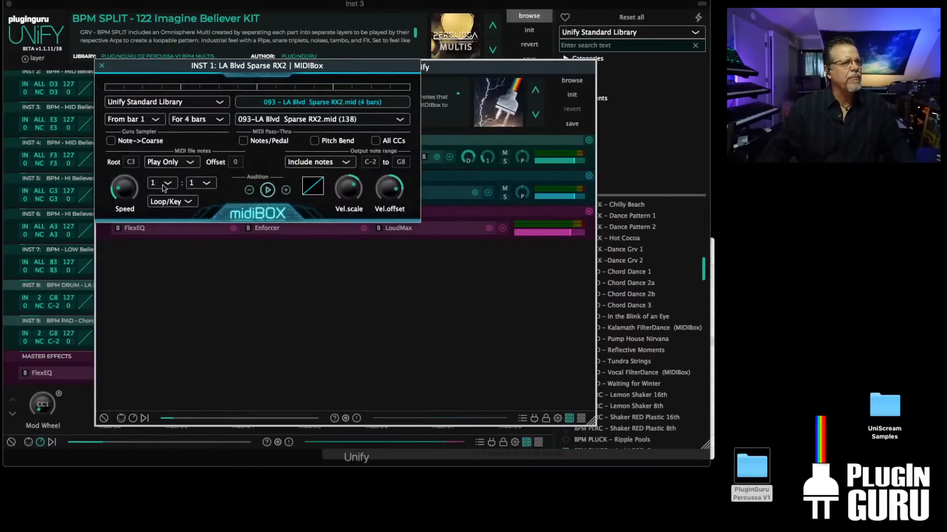
click(197, 184)
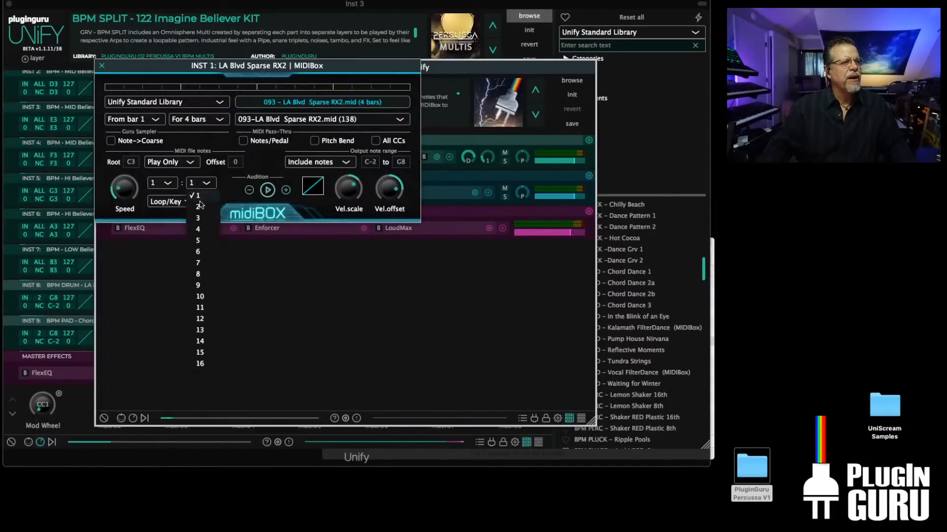
click(198, 206)
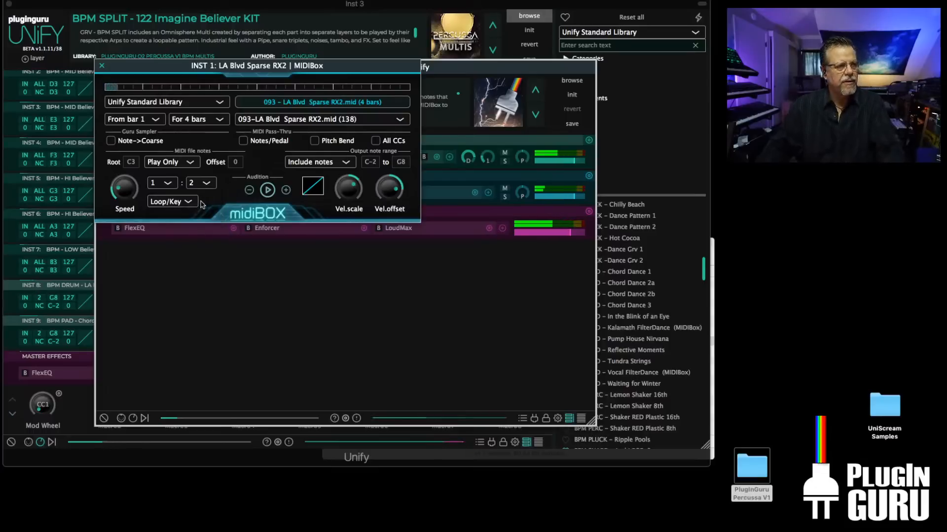
click(102, 67)
click(102, 67)
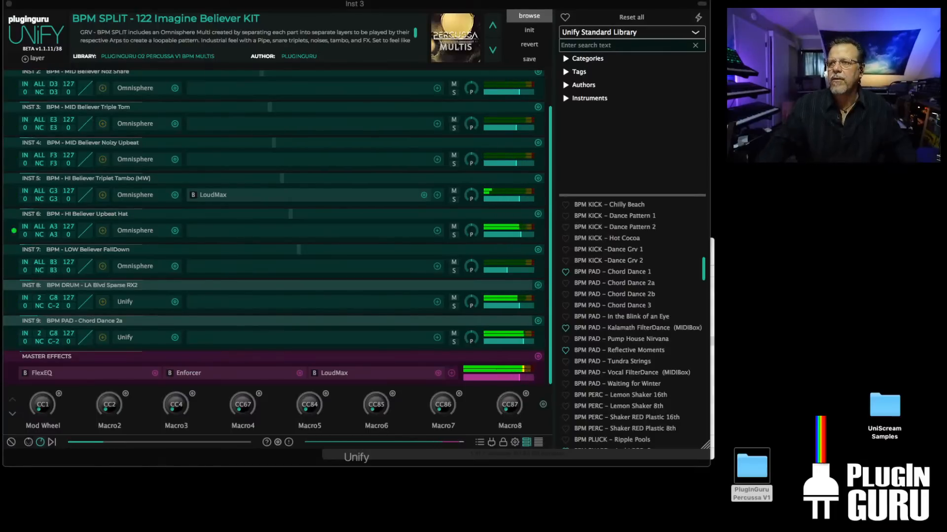
- Solo the LA Blvd Sparse RX2 layer and raise its level to 2 dB
click(453, 306)
mouse_move(526, 308)
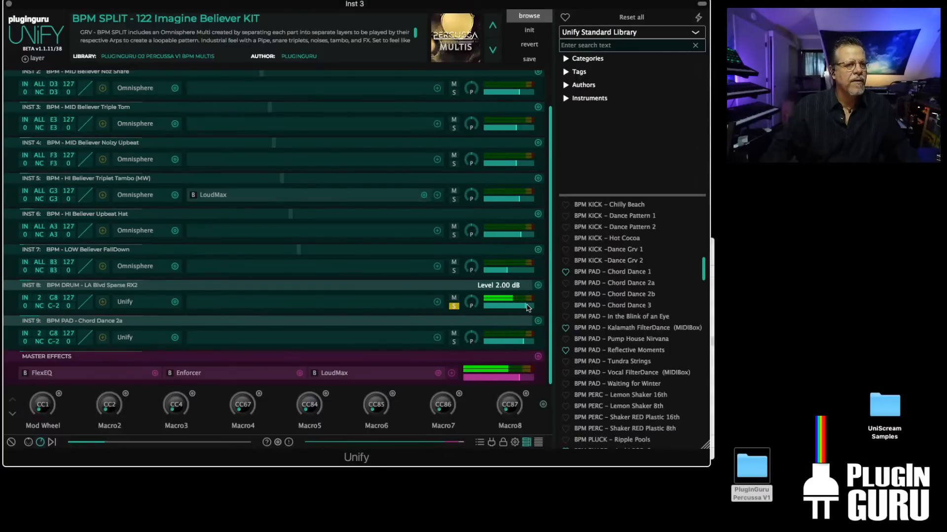
- Insert the Dragonfly Room reverb on the LA Blvd Sparse RX2 layer, close its window and unsolo the layer
click(437, 302)
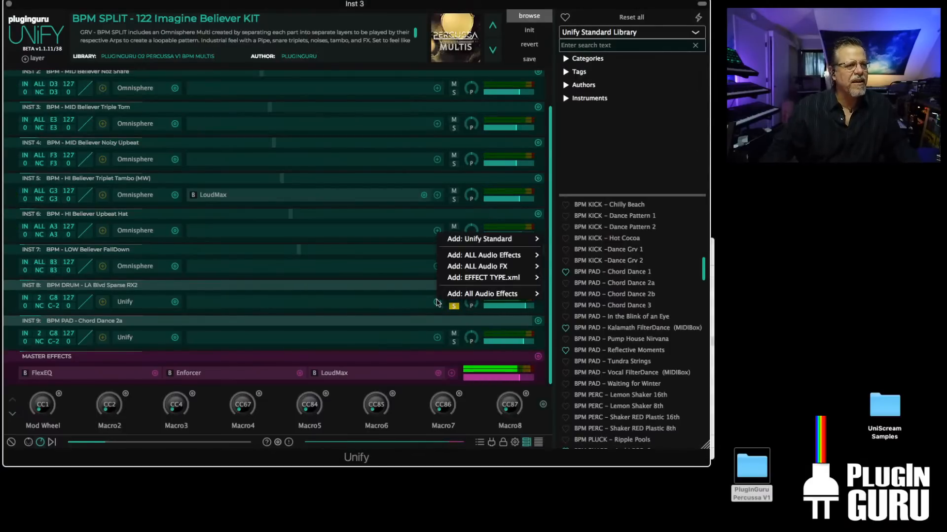
mouse_move(523, 239)
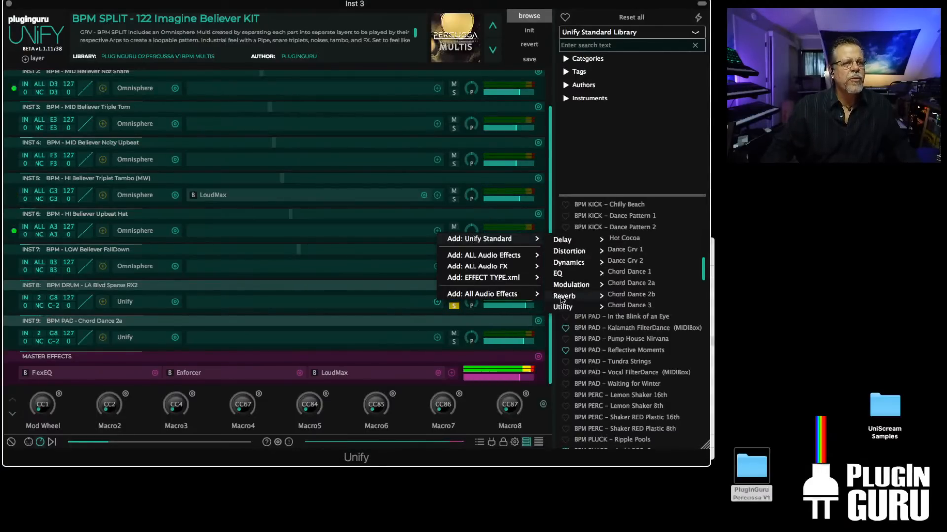
mouse_move(567, 296)
click(644, 272)
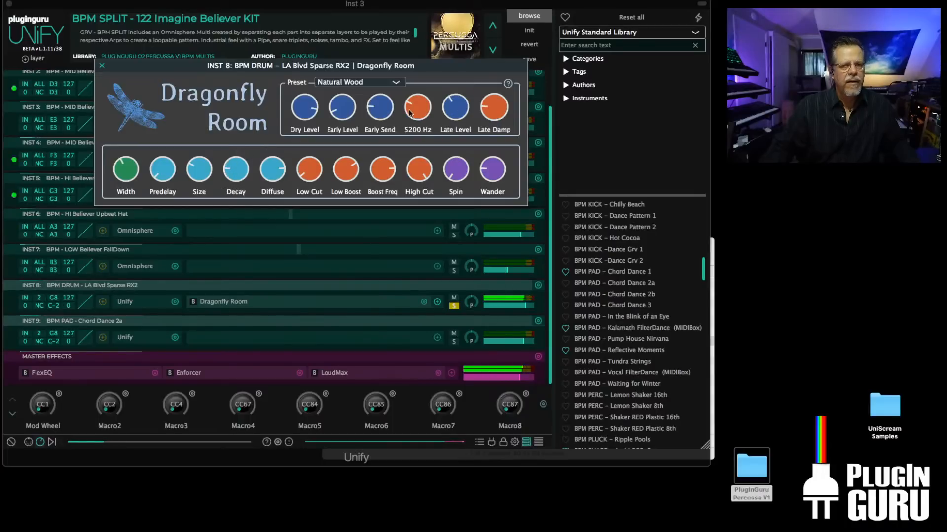
click(101, 66)
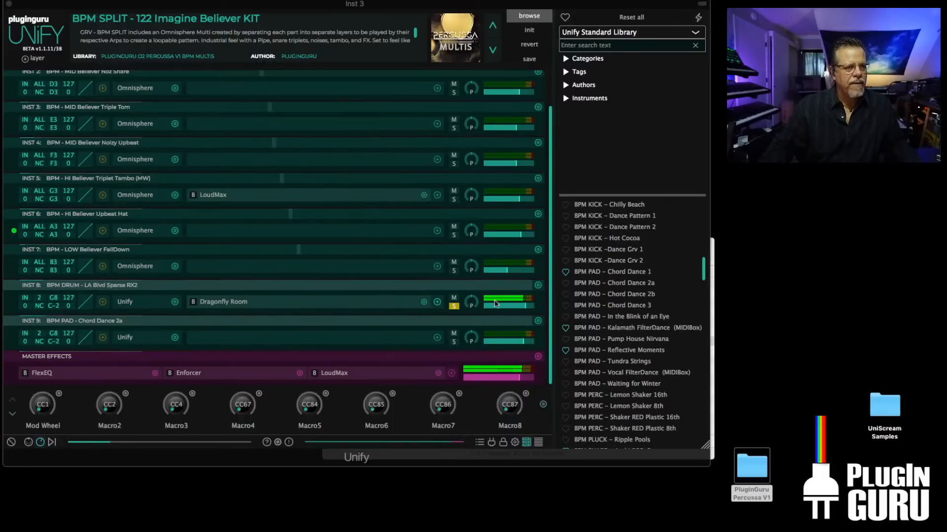
click(453, 306)
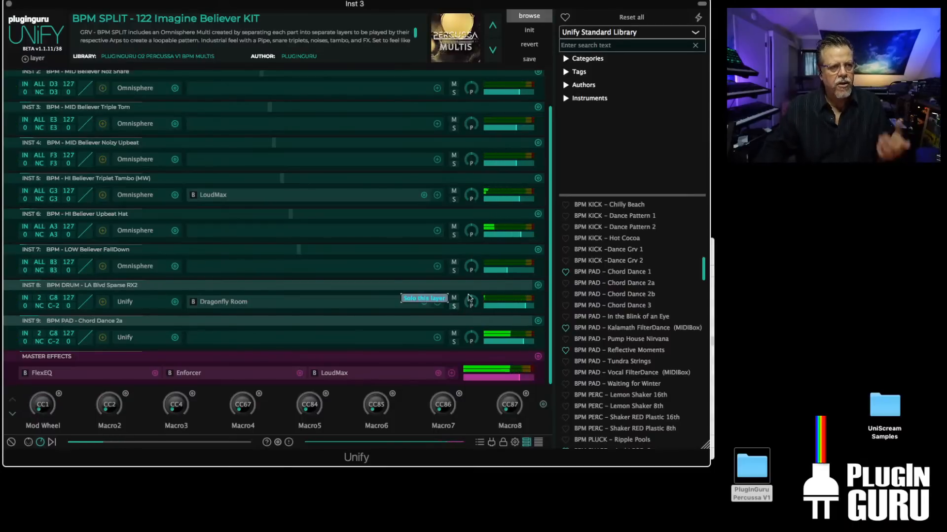
- Switch to the Logic Pro project and shrink the mixer to reveal the track list
mouse_move(497, 242)
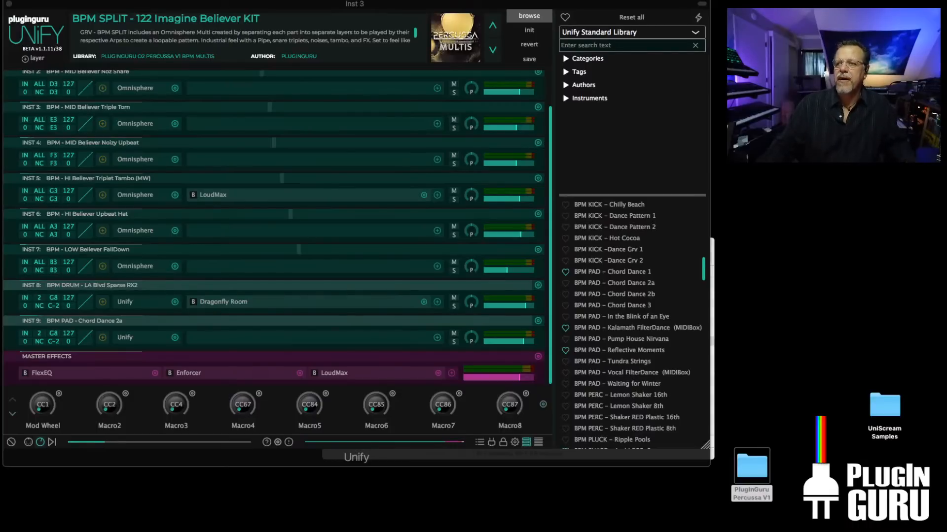
drag(944, 54, 313, 1)
drag(256, 6, 946, 116)
drag(256, 172, 292, 178)
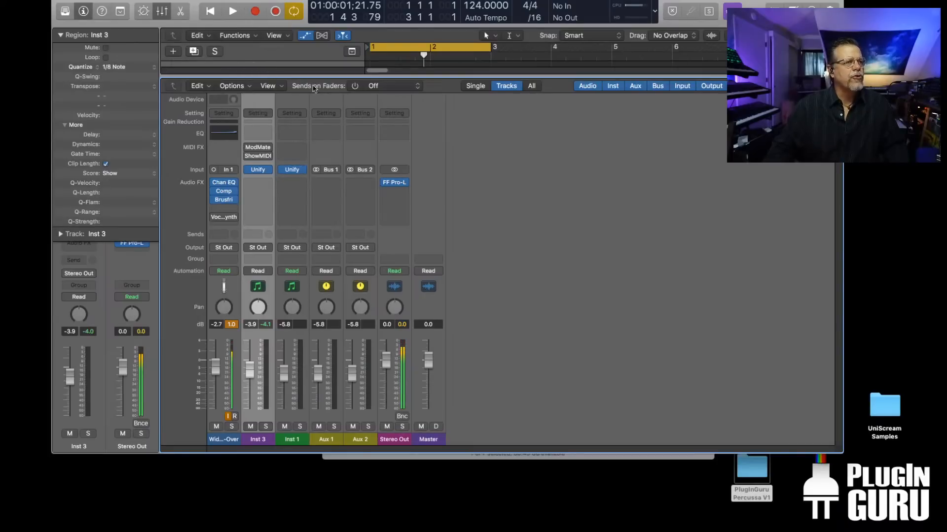
drag(335, 75, 334, 319)
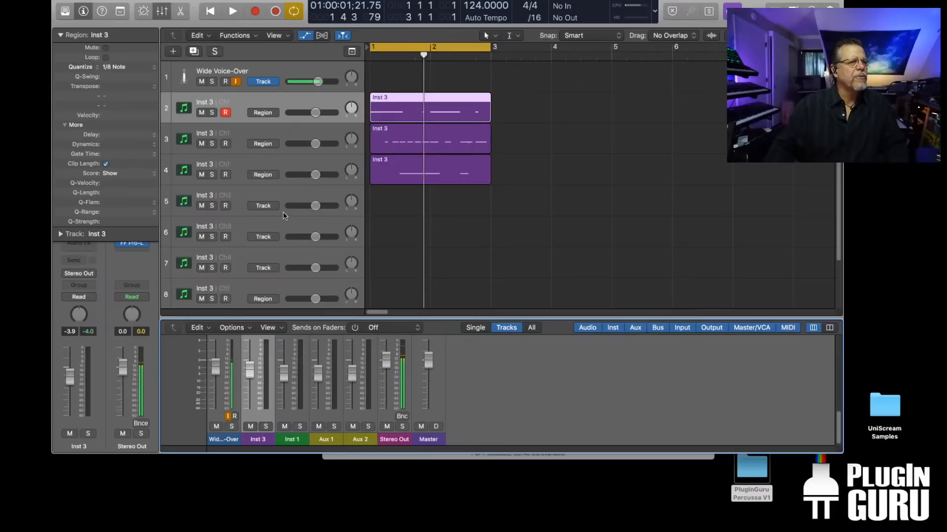
- Select the Inst 3 Ch2 track, collapse the Region inspector and review the track's Mixer reassignment options
click(262, 195)
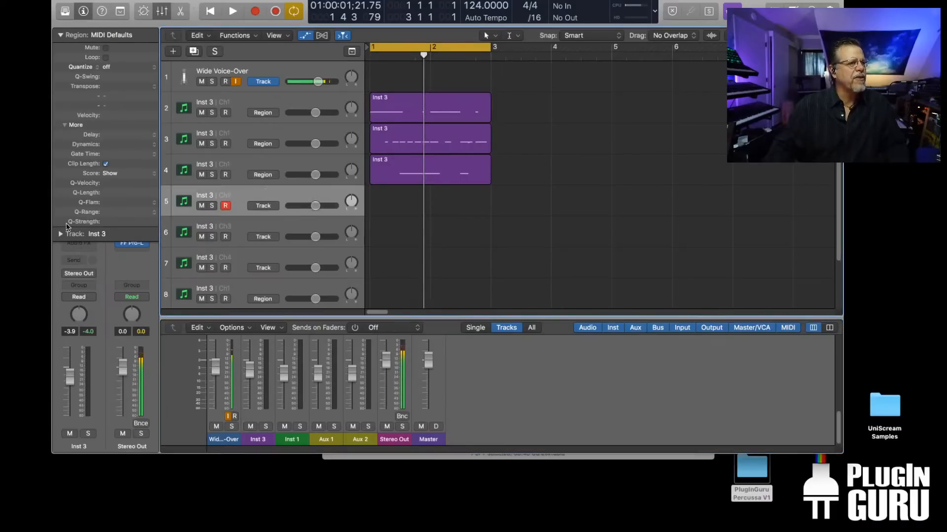
click(60, 35)
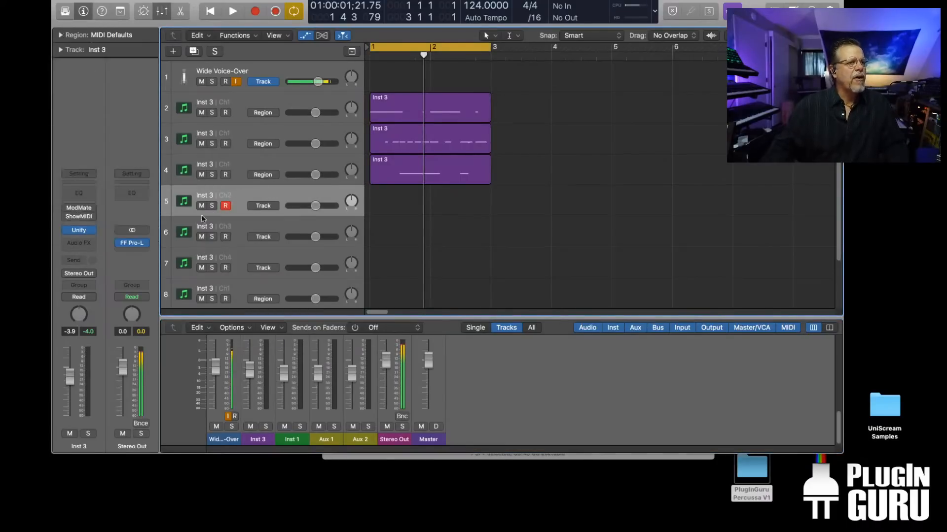
right_click(231, 196)
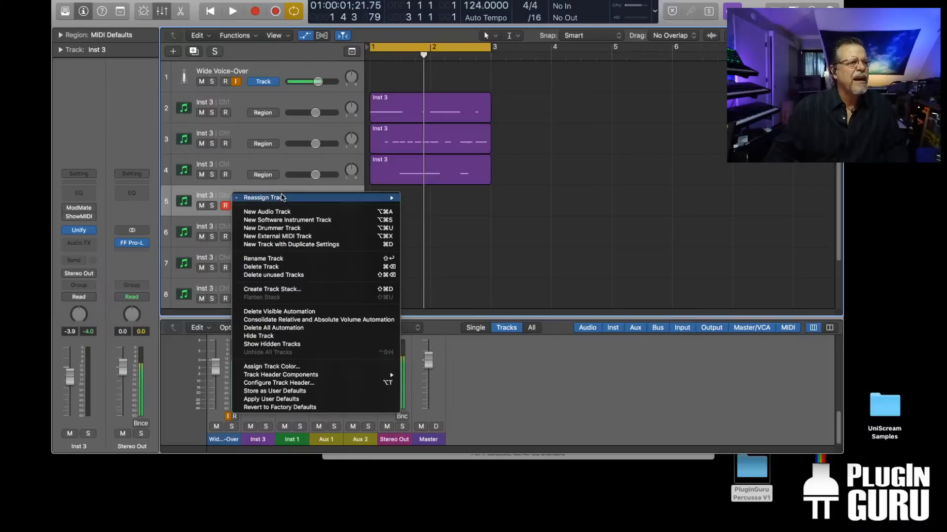
mouse_move(281, 199)
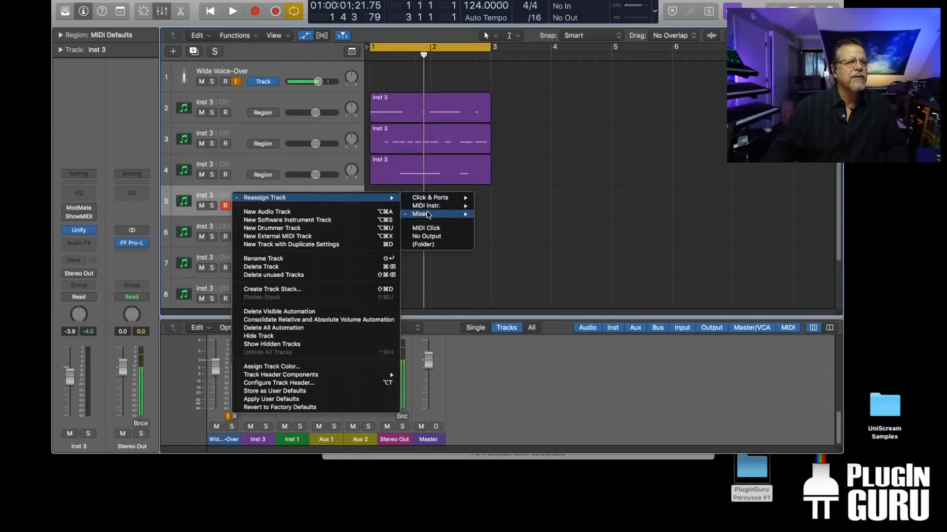
mouse_move(429, 214)
mouse_move(534, 249)
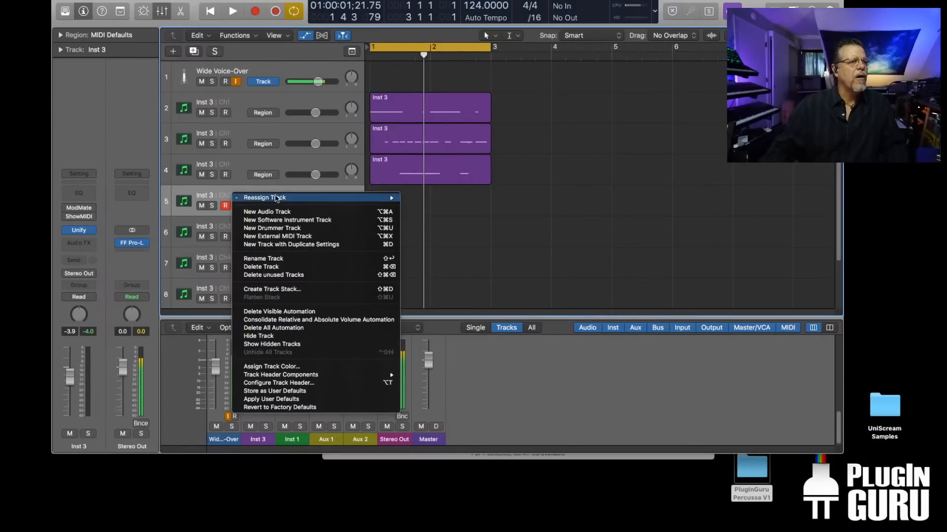
click(582, 209)
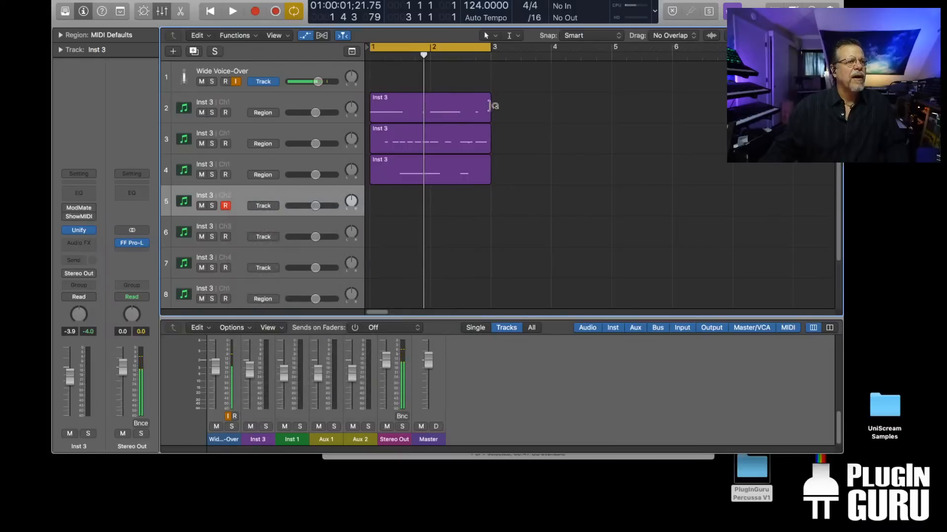
- Remove the Believer Kick, Noz Snare, Triple Tom, Noizy Upbeat and Triplet Tambo layers from the Inst 3 Unify patch
drag(946, 112, 419, 62)
scroll(518, 182, up, 2)
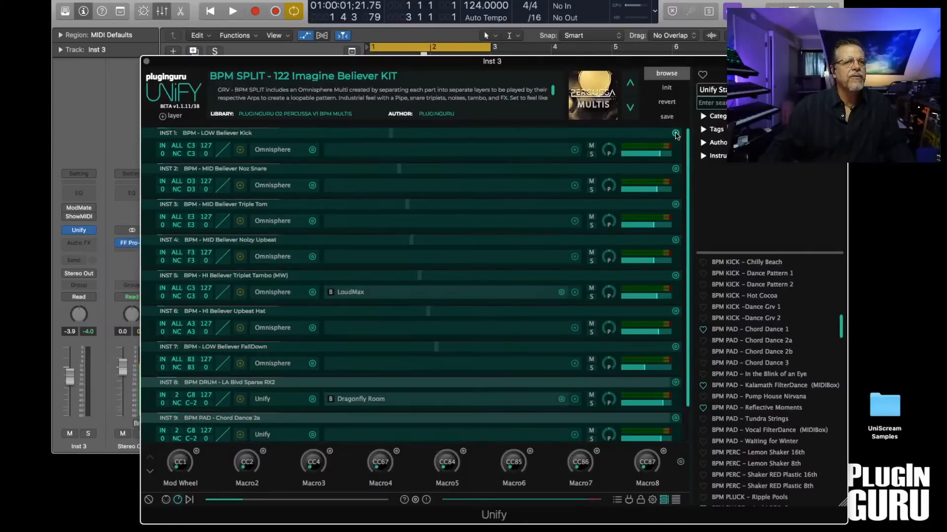
scroll(675, 134, down, 1)
click(675, 134)
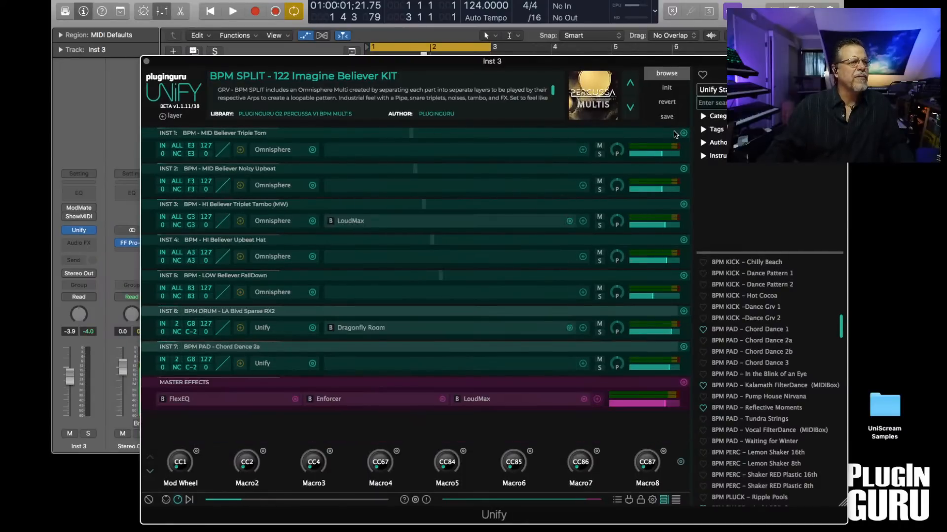
click(684, 134)
click(683, 133)
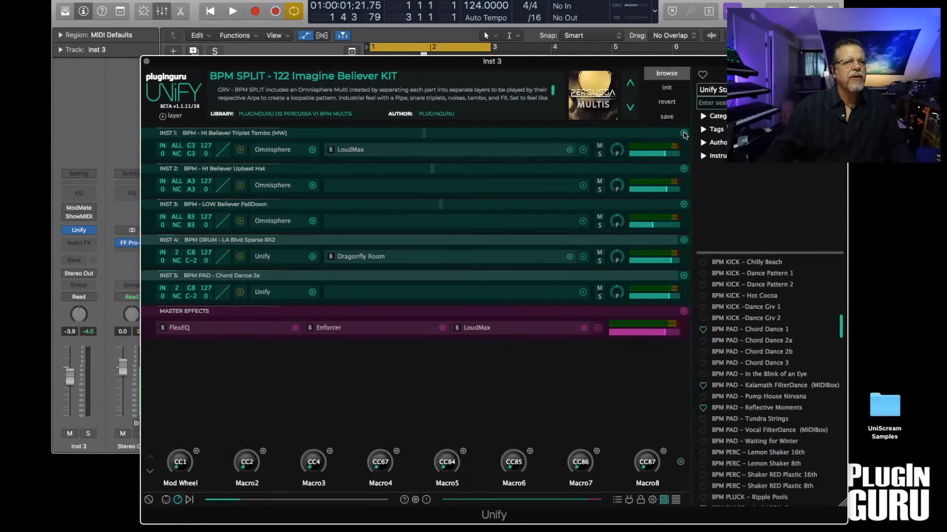
click(683, 134)
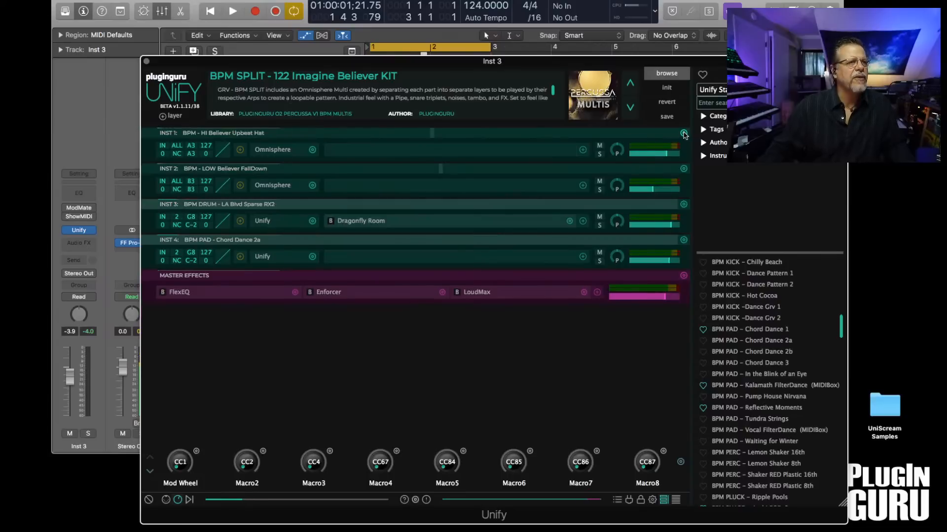
- Remove the Believer Upbeat Hat and Believer FallDown layers from the Inst 3 patch and move the Unify window out of the way
drag(613, 61, 658, 267)
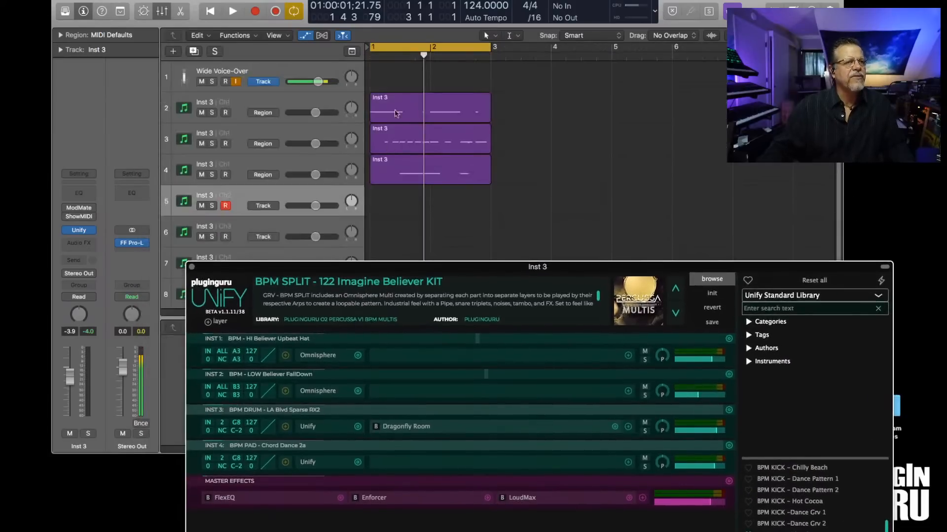
drag(525, 264, 491, 85)
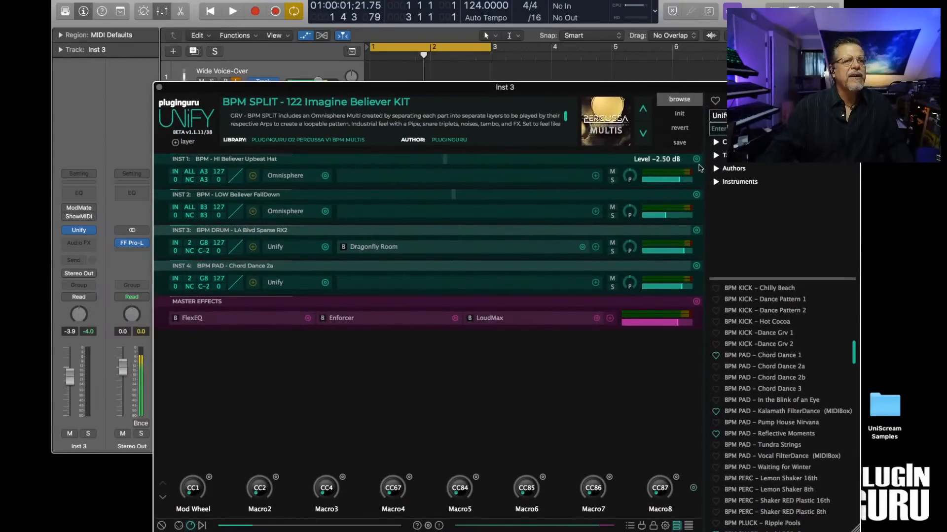
click(695, 160)
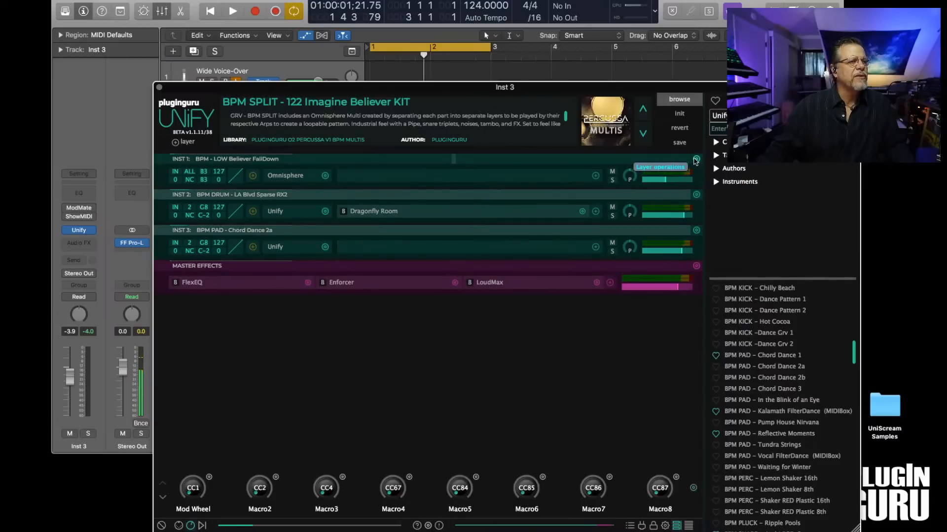
click(696, 159)
drag(276, 91, 946, 116)
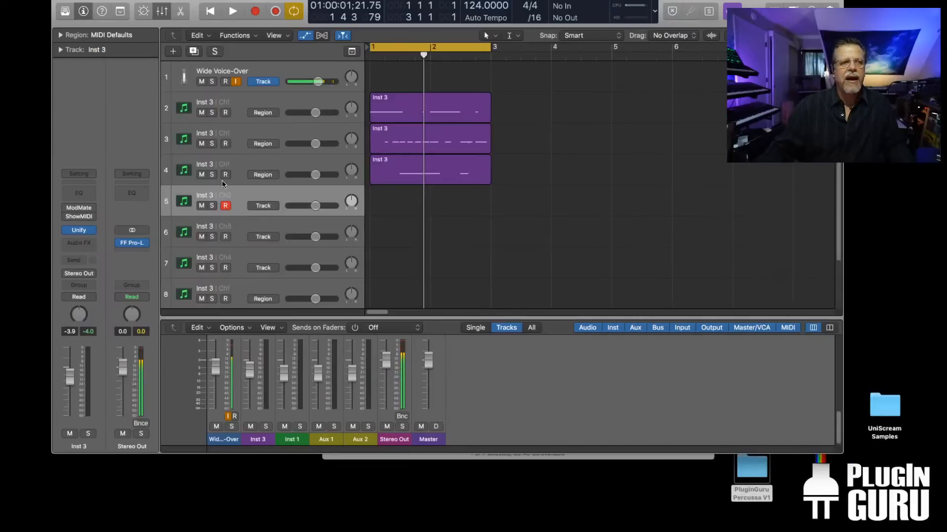
- Extend the cycle range to bar 5, copy the regions on tracks 2 to 4 to bar 3, and select the Inst 3 Ch2 track
drag(488, 48, 537, 56)
drag(532, 95, 419, 186)
drag(398, 105, 517, 105)
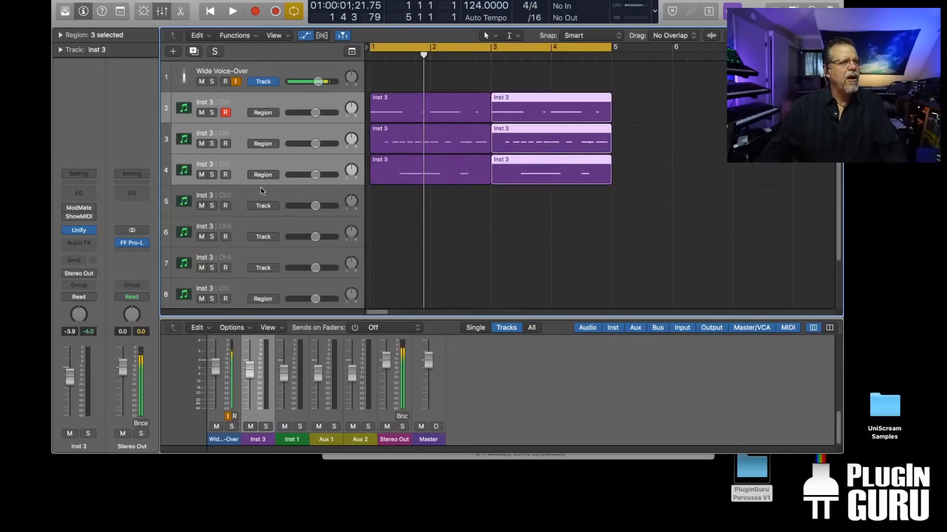
click(262, 197)
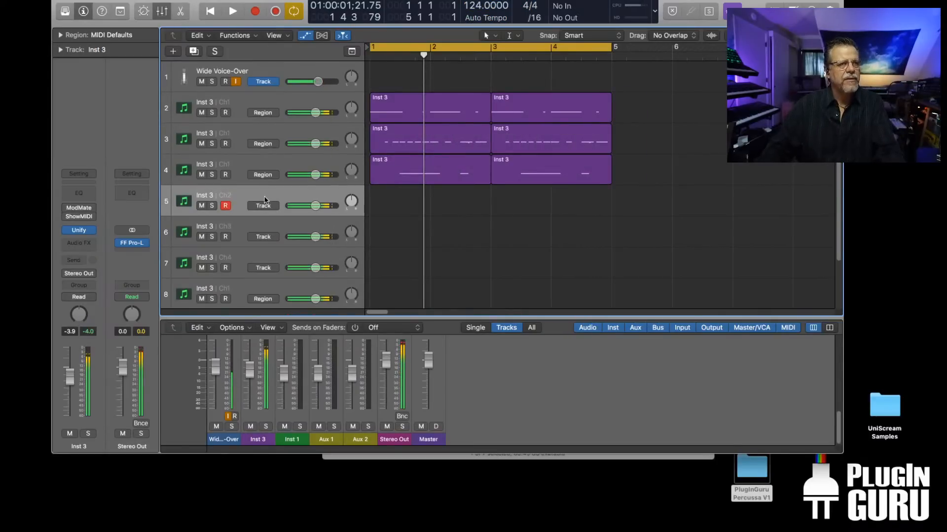
- Reassign track 2 to the Inst 1 software instrument
click(224, 104)
right_click(226, 104)
mouse_move(231, 106)
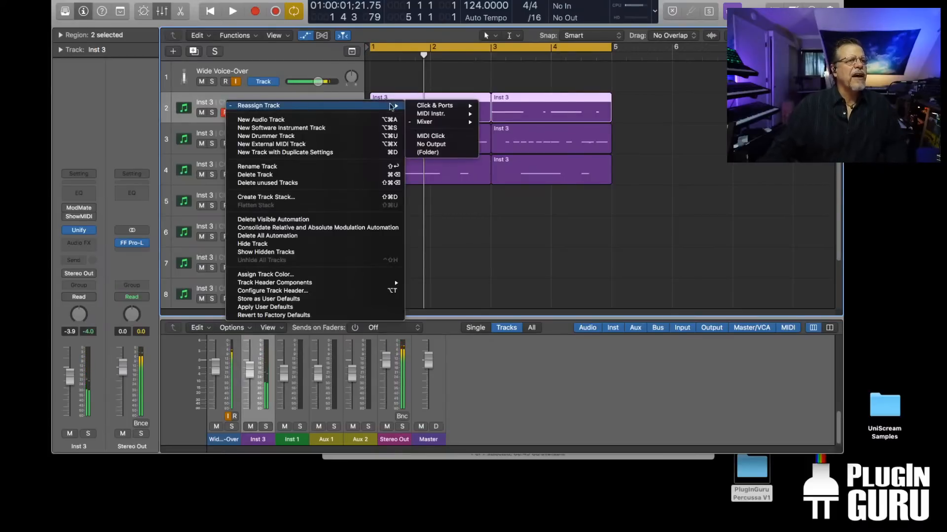
mouse_move(451, 125)
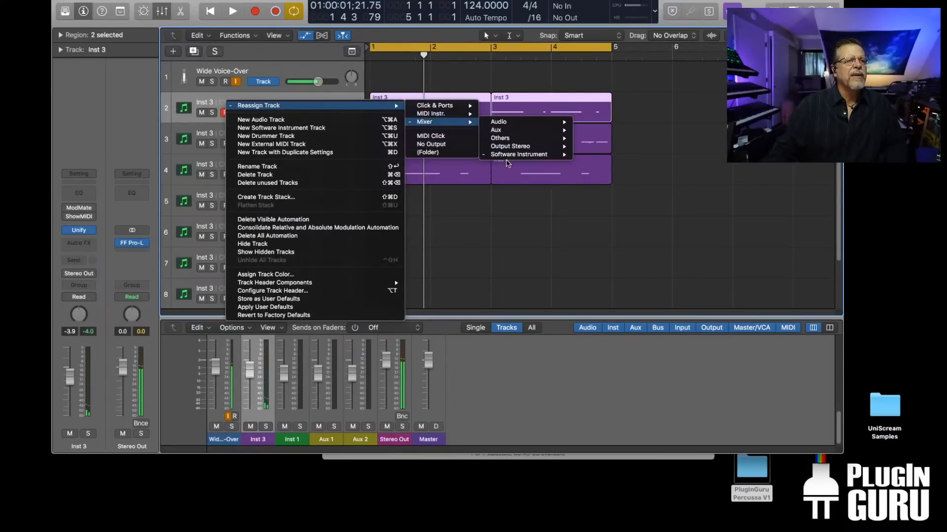
mouse_move(509, 156)
click(596, 155)
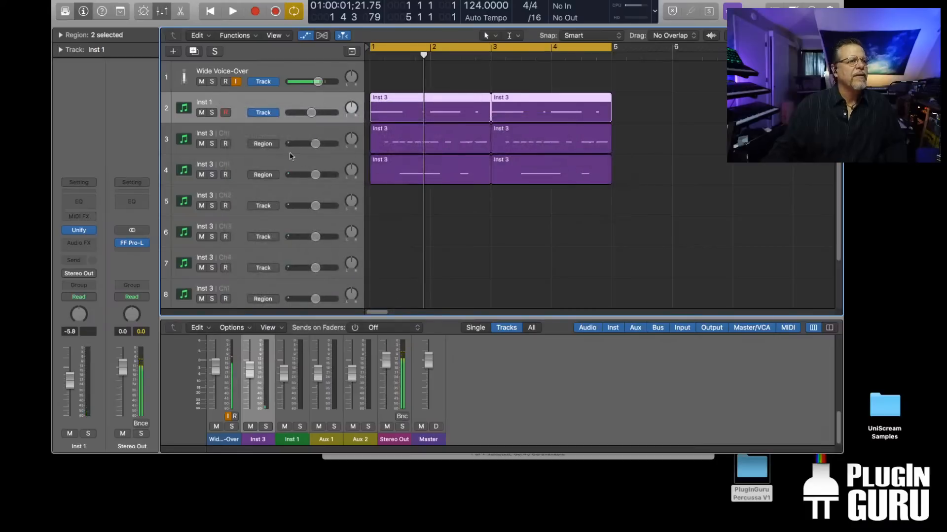
- Reassign track 3 to the Inst 1 software instrument
right_click(204, 134)
mouse_move(212, 136)
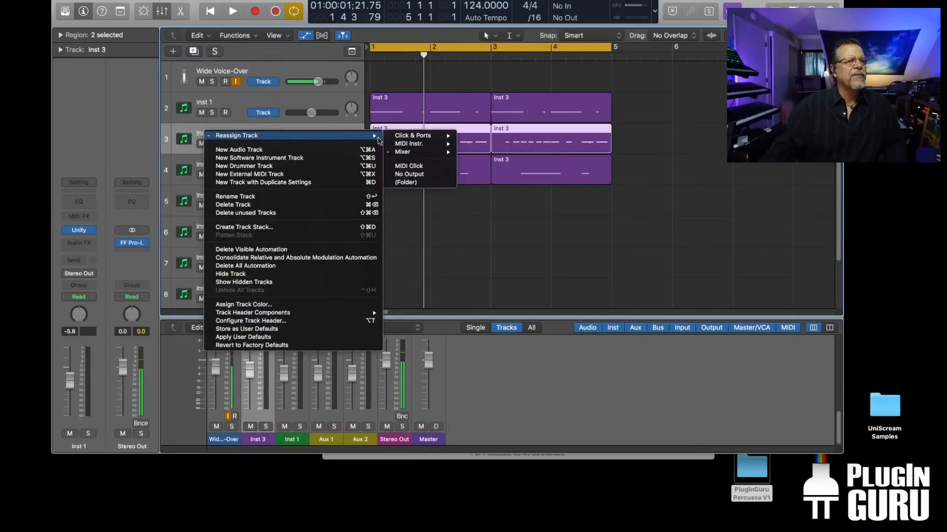
mouse_move(423, 154)
mouse_move(497, 184)
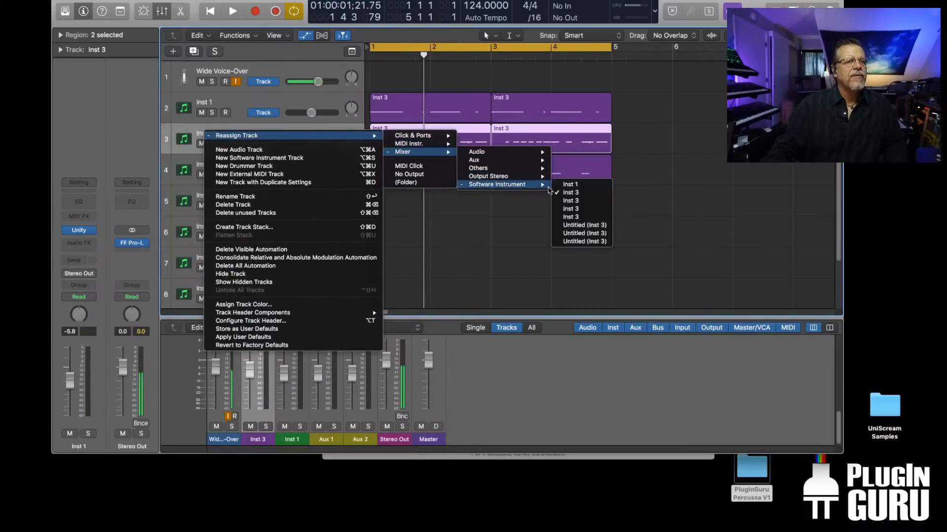
click(576, 185)
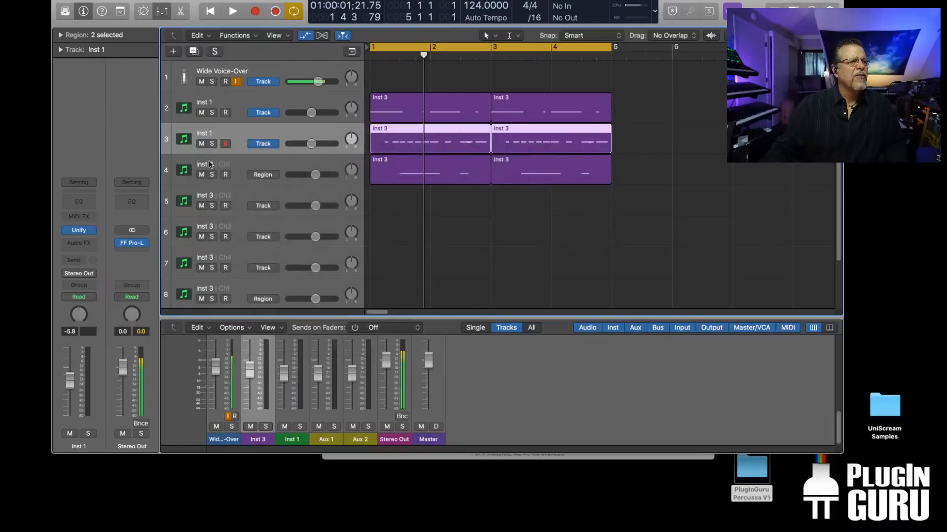
- Reassign track 4 to the Inst 1 software instrument
right_click(232, 166)
mouse_move(308, 168)
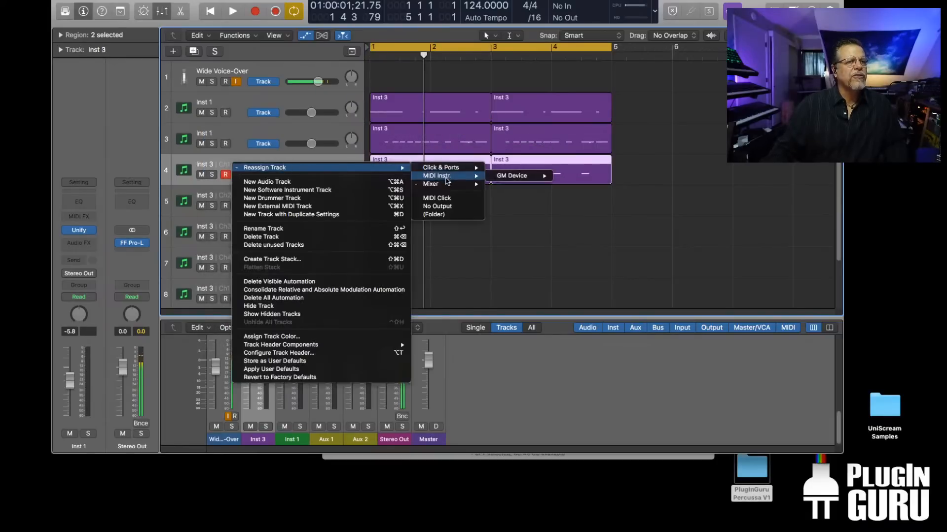
mouse_move(447, 185)
mouse_move(527, 217)
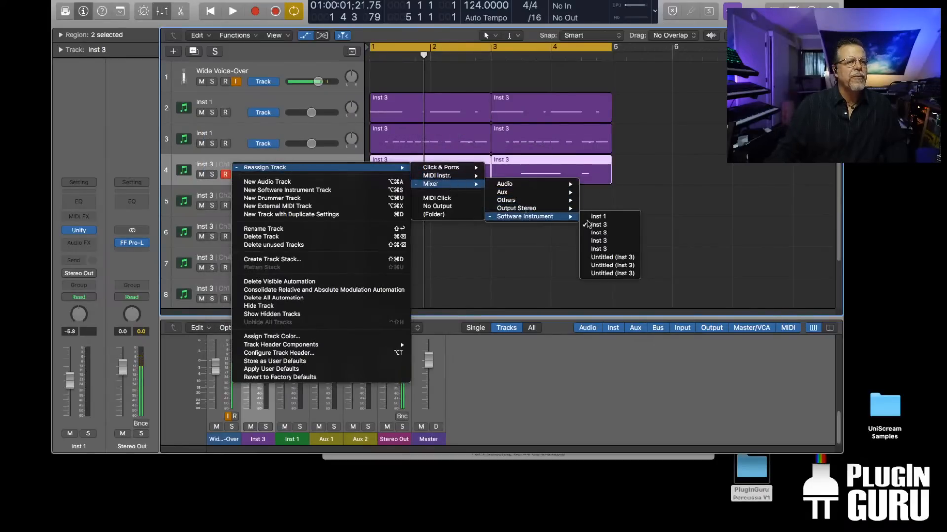
click(598, 217)
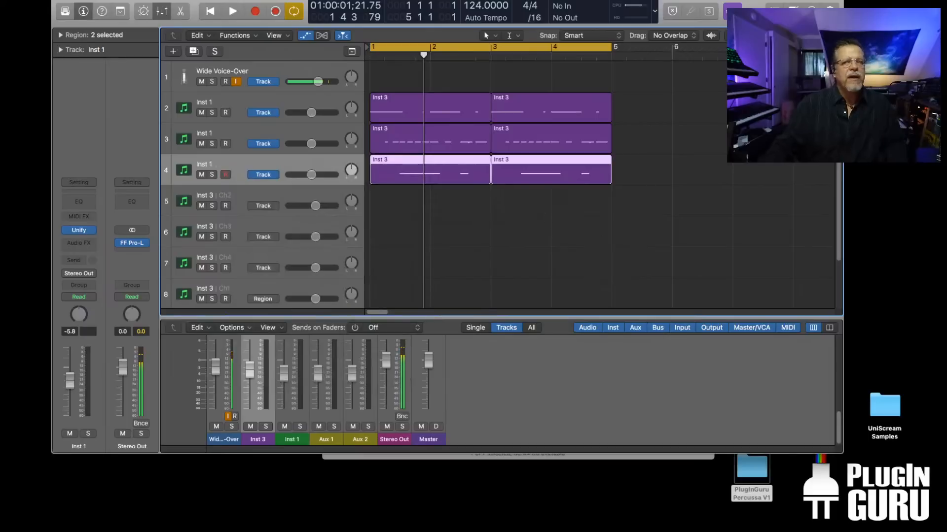
- Check the Unify patch on Inst 1, play the loop and close the plug-in window
click(290, 100)
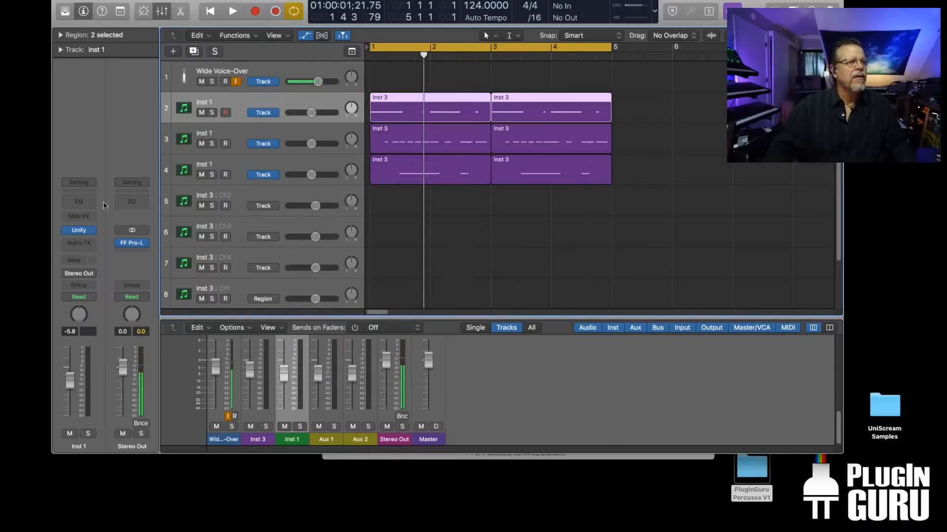
click(79, 231)
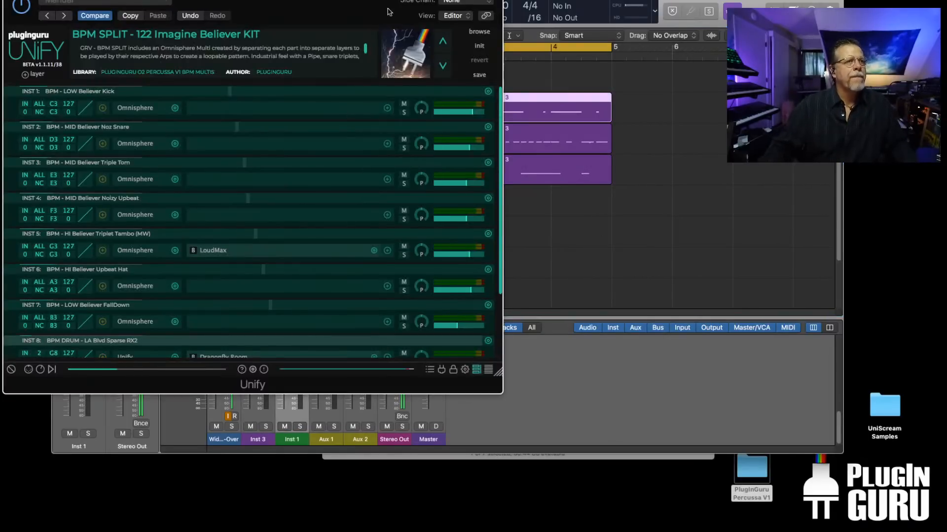
drag(358, 1, 643, 182)
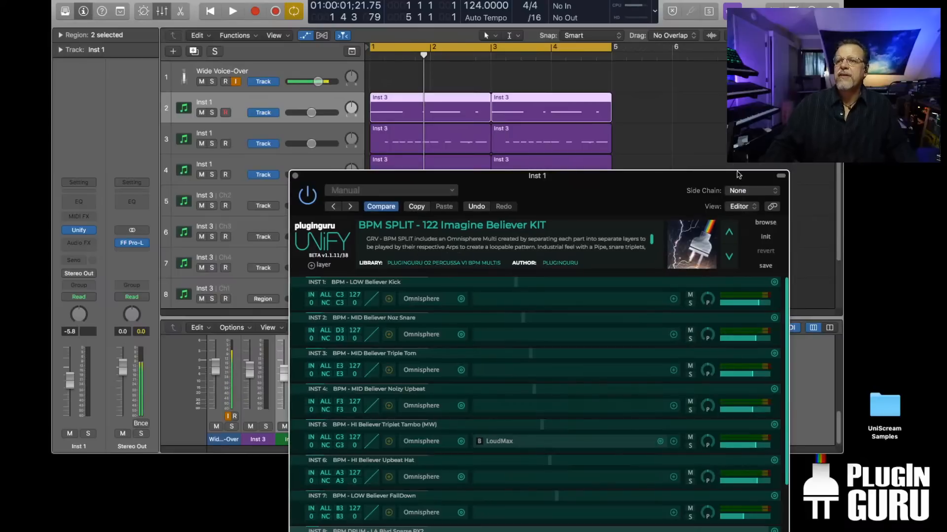
drag(576, 177, 576, 171)
click(644, 121)
key(space)
drag(296, 170, 309, 64)
click(309, 63)
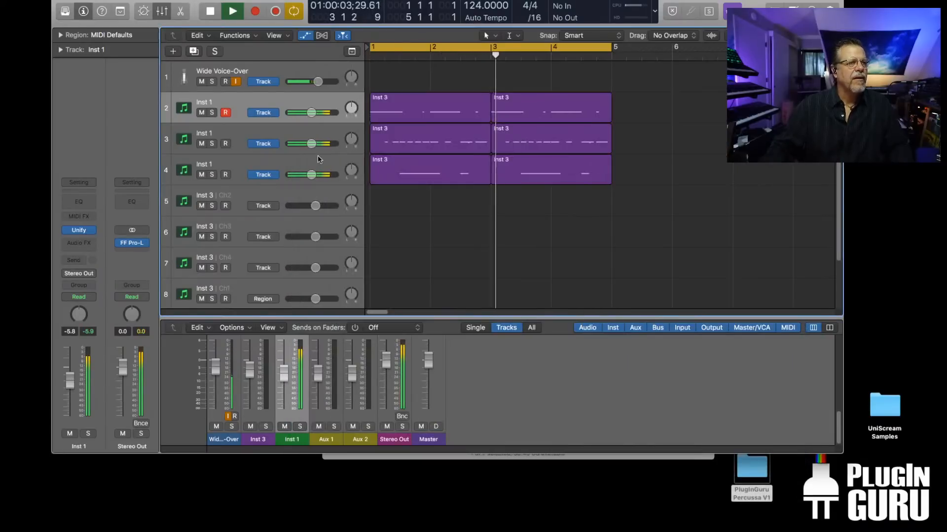
- Record a four-bar chord part on the Inst 3 Ch2 track over the drum loop
click(229, 193)
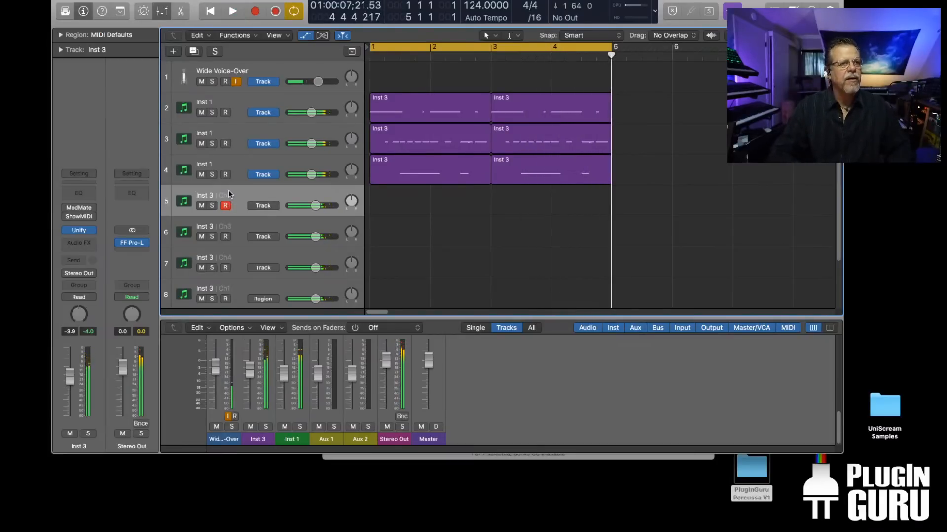
key(r)
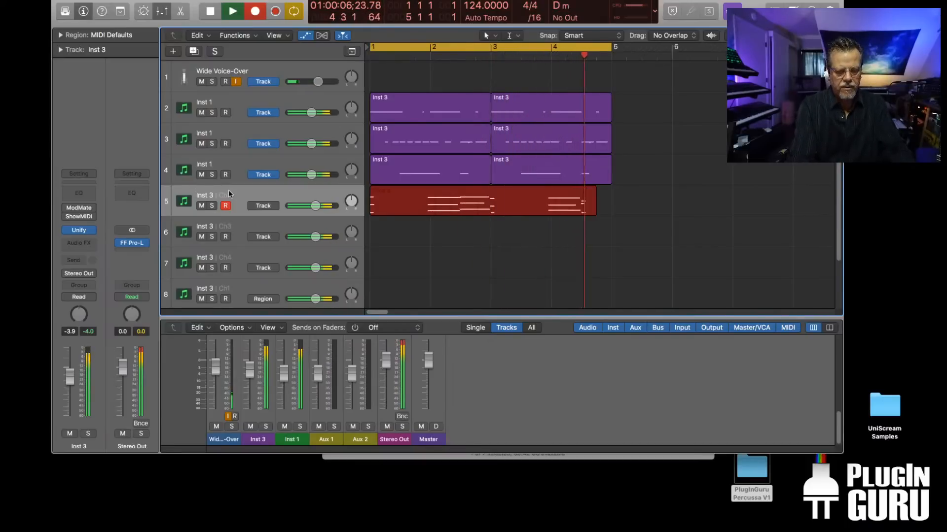
key(space)
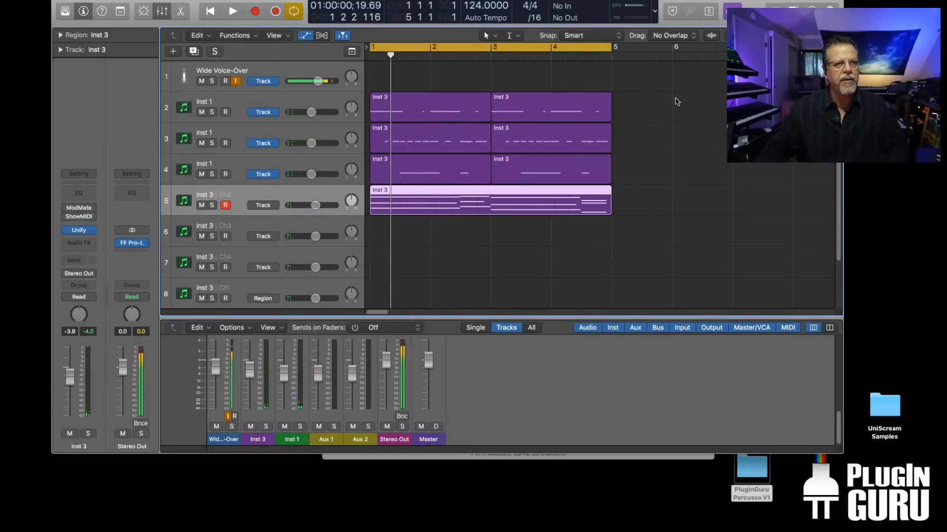
- Play the loop with the three Inst 1 tracks soloed, compare it with the Inst 3 Ch2 track soloed, and clear all solos
drag(668, 103, 433, 161)
key(ctrl+s)
key(space)
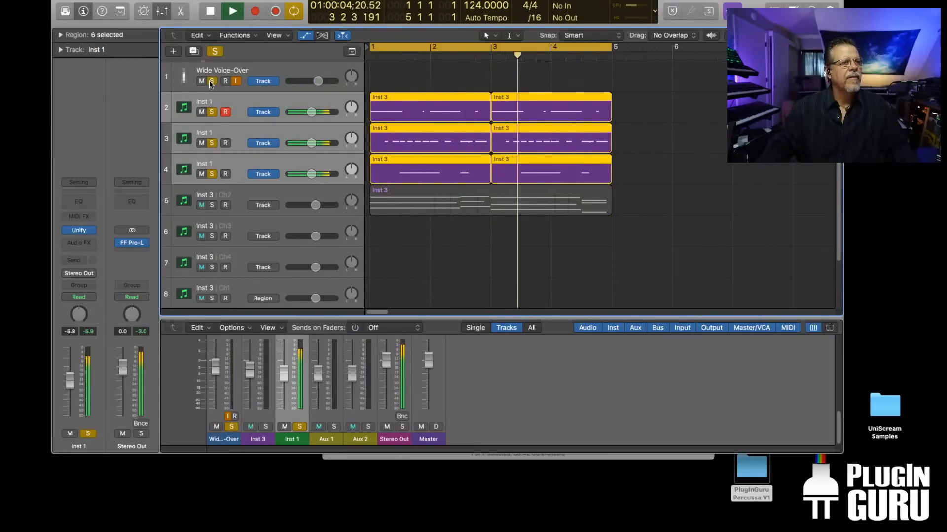
click(258, 197)
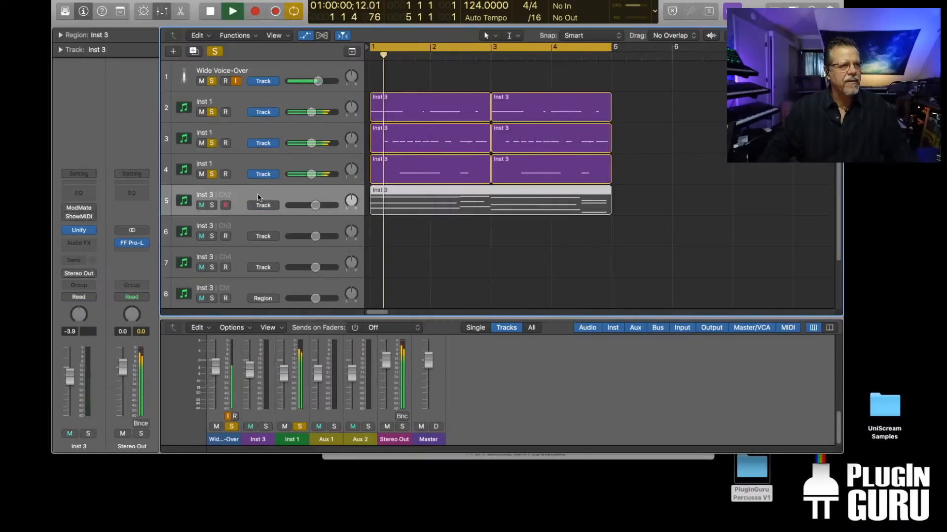
click(212, 205)
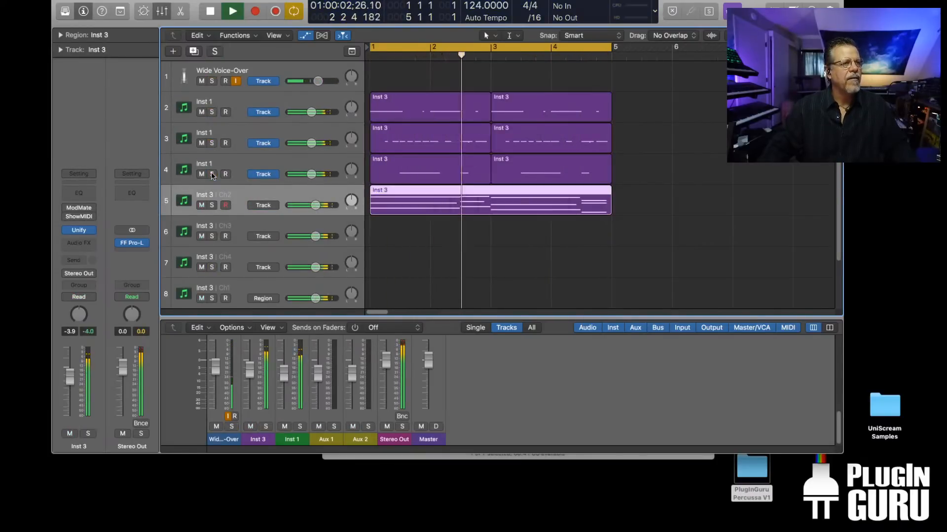
click(212, 205)
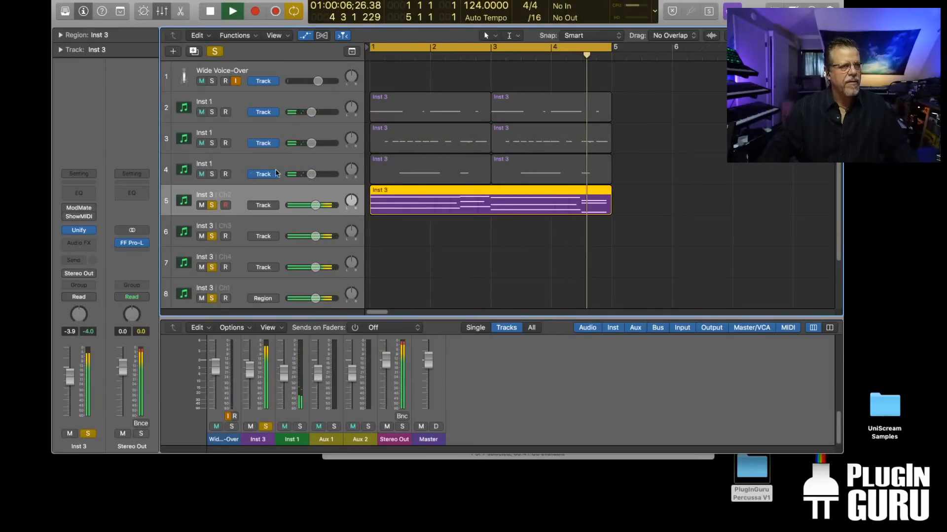
click(212, 205)
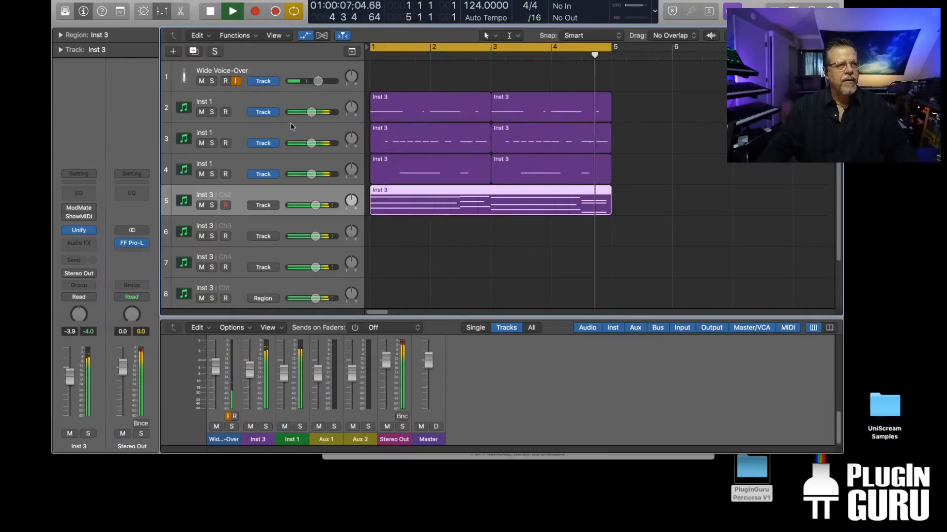
key(space)
- Open Inst 1's Unify with its patch browser, filter it to the PlugInGuru O2 Percussa V1 BPM MULTIS library, and enlarge the window
click(290, 100)
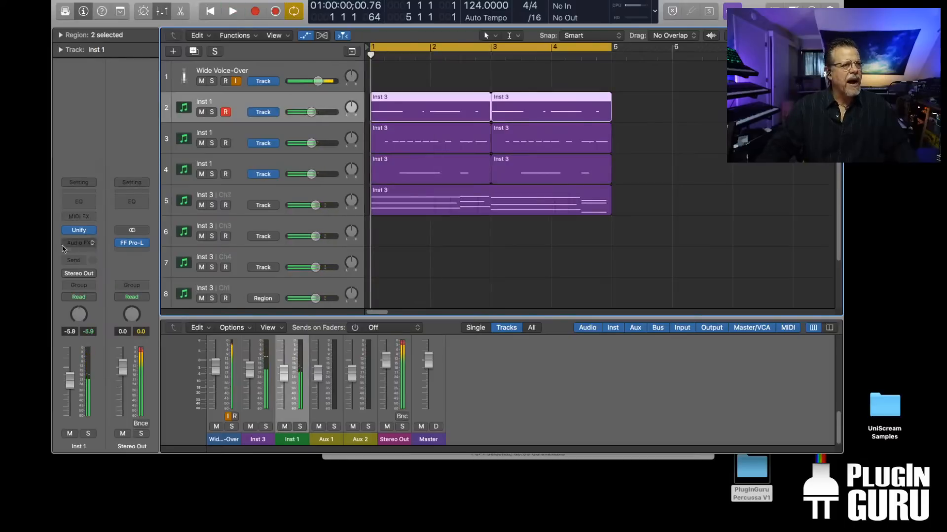
click(79, 231)
drag(520, 33, 312, 61)
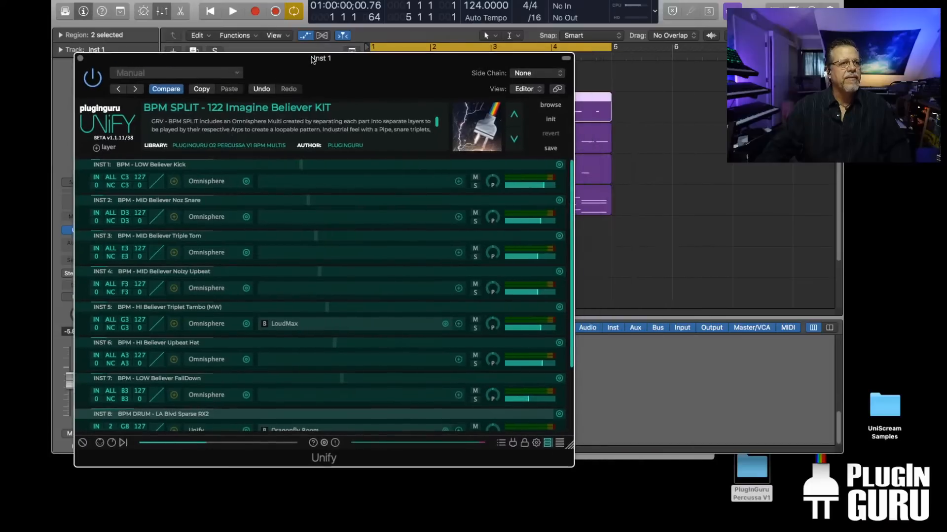
click(551, 105)
click(623, 122)
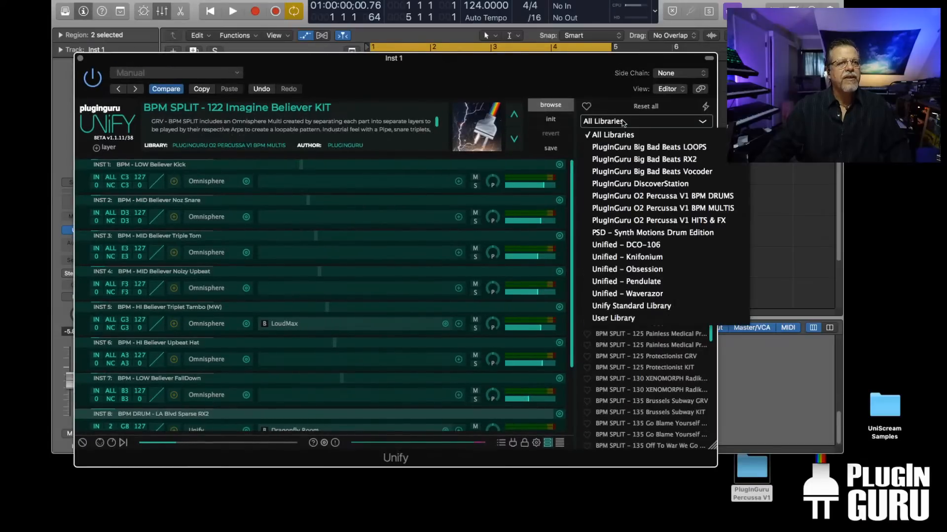
click(678, 209)
drag(712, 446, 846, 456)
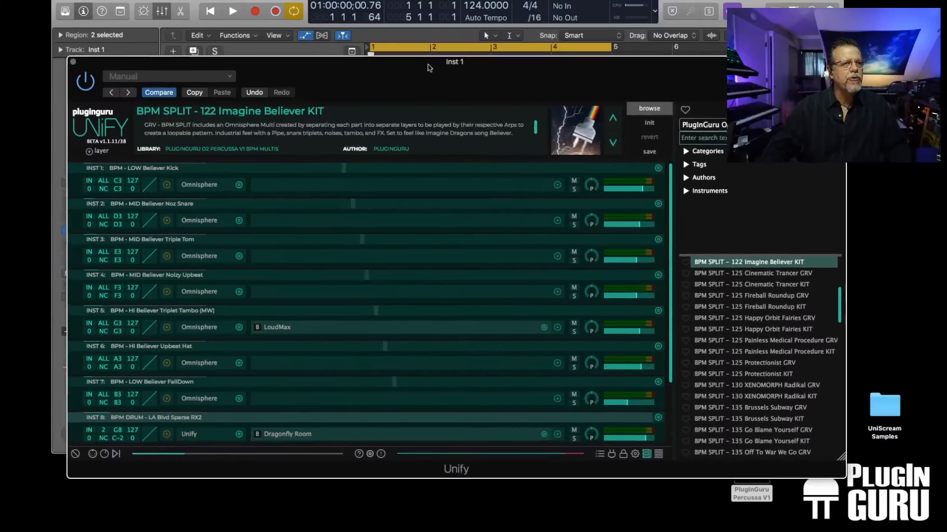
drag(431, 67, 390, 92)
- Audition 140 The Dead Will Dance KIT V1, 140 Going for Noise KIT and 135 Brussels Subway KIT on Inst 1 with the loop playing
scroll(679, 414, down, 8)
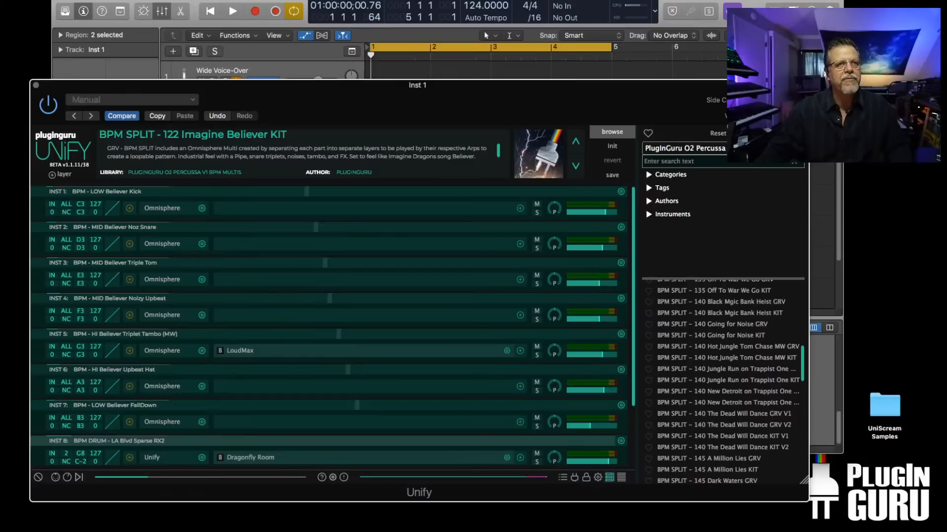
click(722, 436)
key(space)
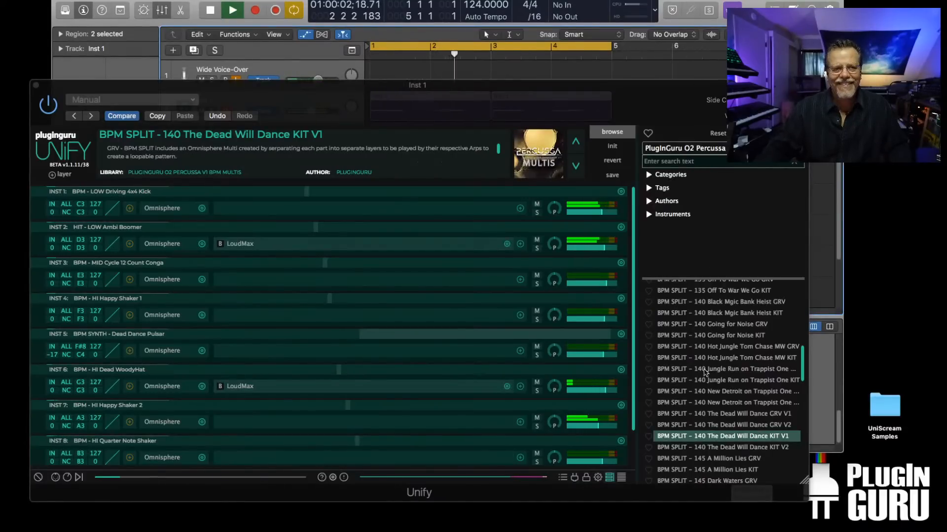
click(718, 336)
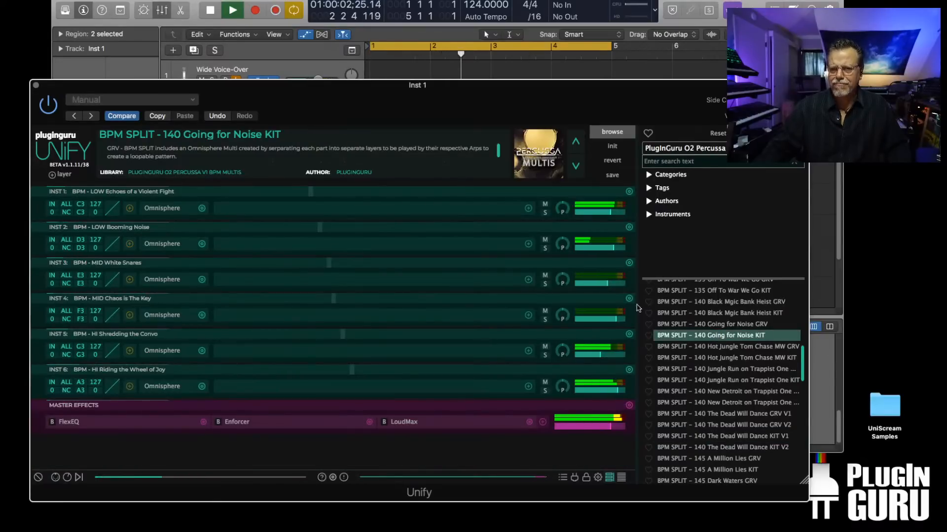
drag(498, 92, 525, 154)
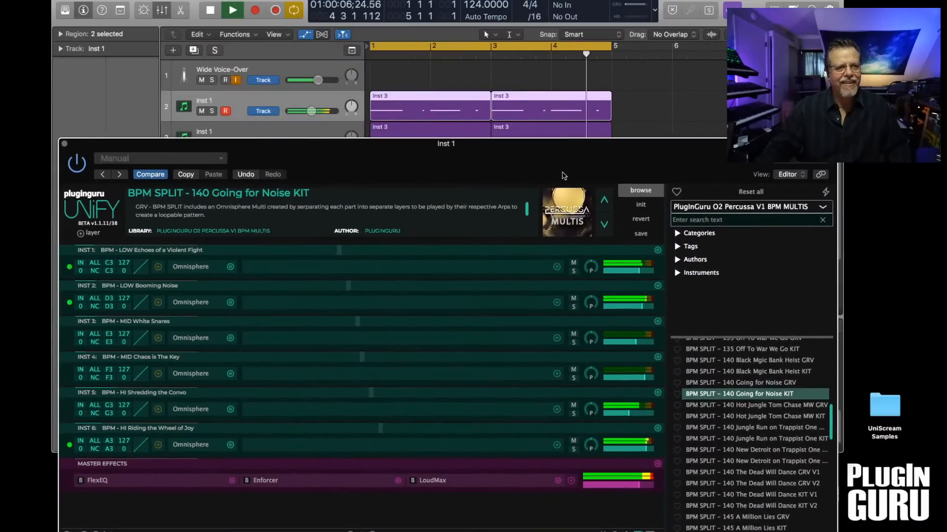
scroll(743, 392, up, 3)
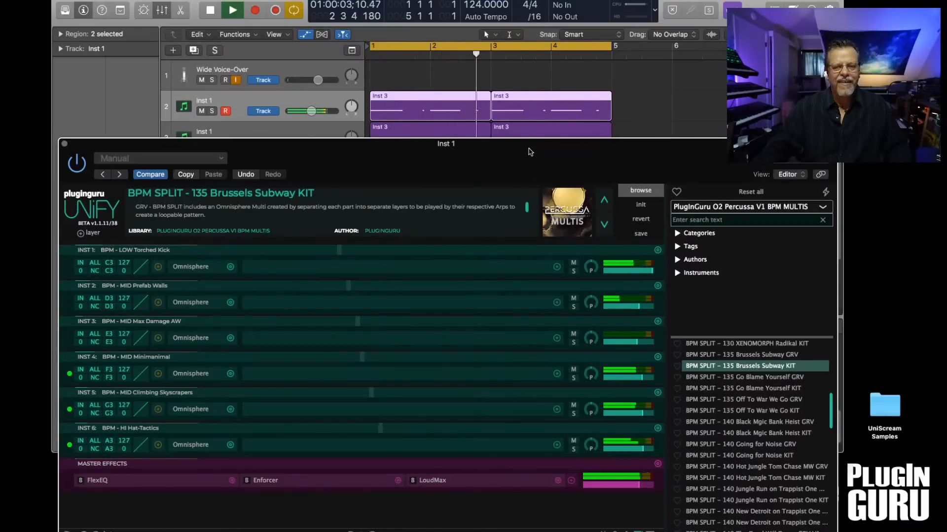
- Stop playback and move the Unify plugin window out of the way of the arrangement
drag(519, 154, 537, 144)
key(space)
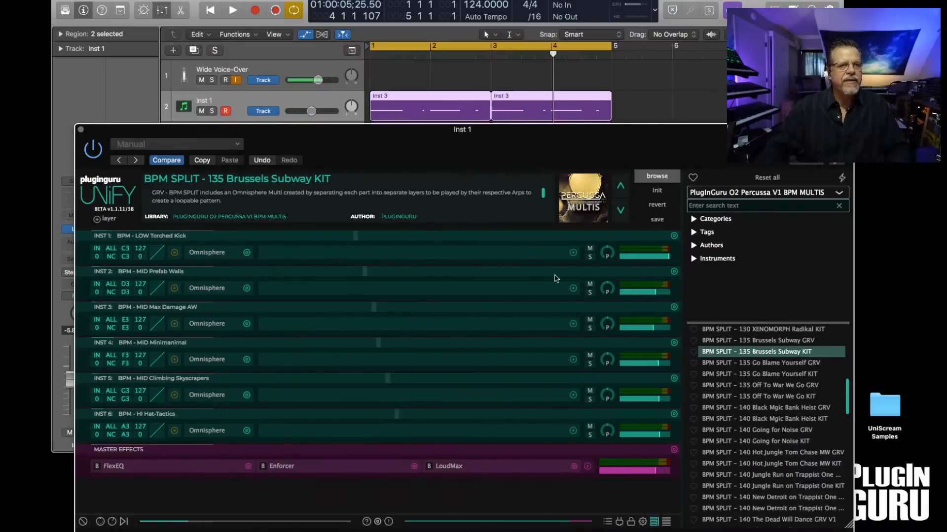
drag(368, 128, 946, 197)
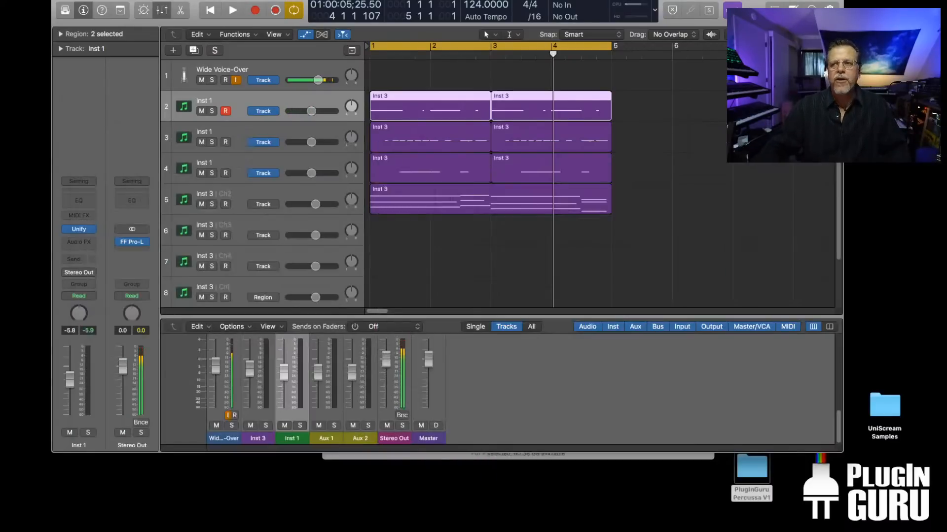
- Mute the six regions on tracks 2 to 4 and move them to start at bar 6
drag(656, 111, 388, 161)
key(ctrl+m)
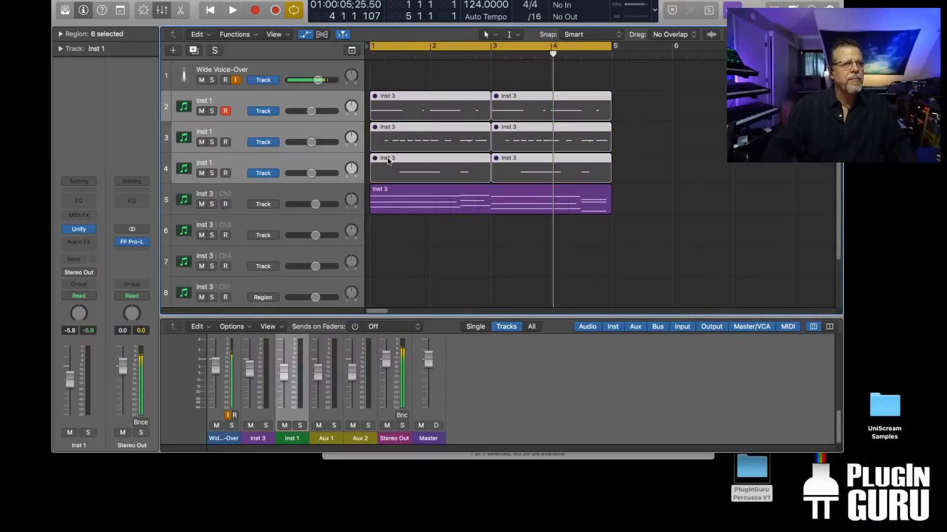
drag(395, 105, 696, 101)
click(420, 124)
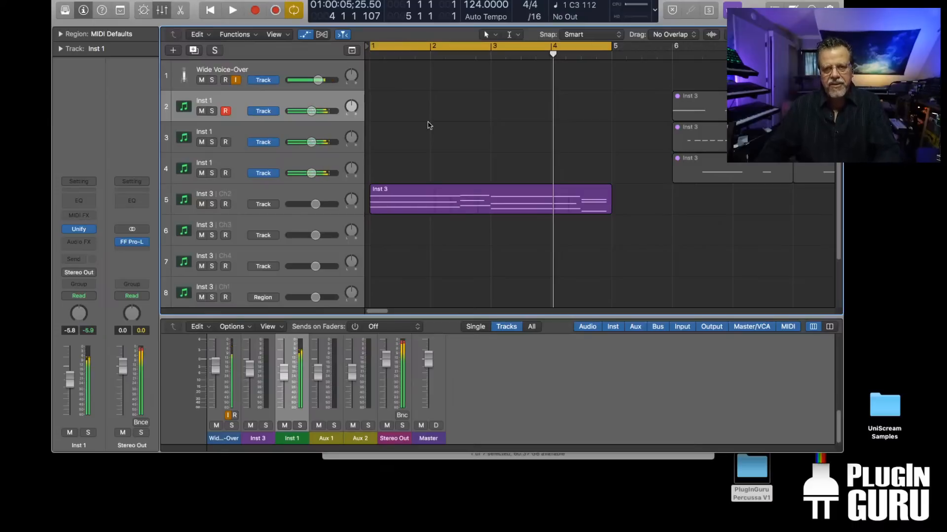
- Record a new MIDI part on track 2 over the bar 1 to 5 cycle and return the playhead to the start
key(space)
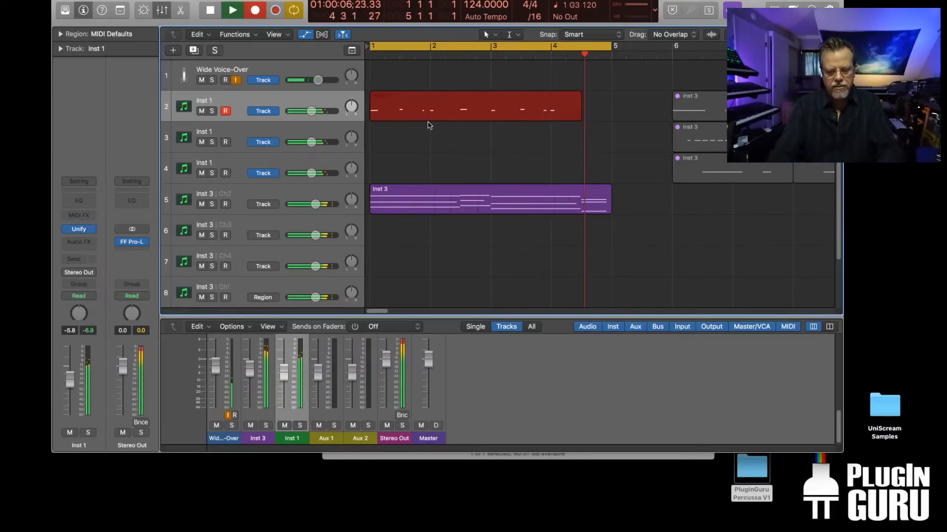
key(space)
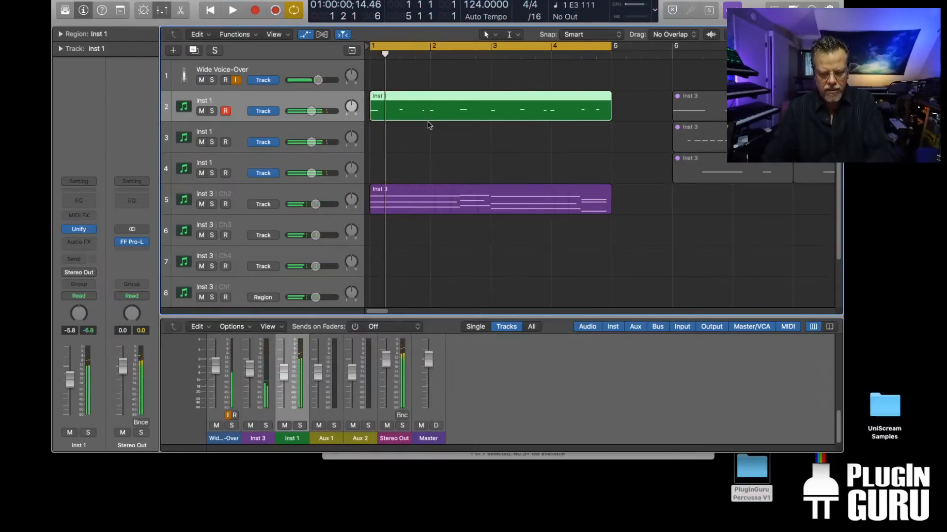
key(Return)
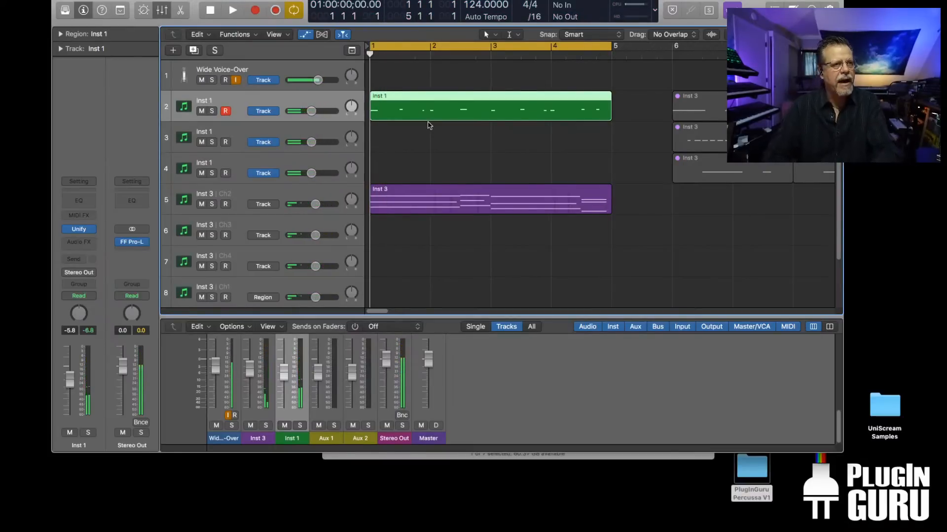
- Record a second MIDI part on track 3 over the same bar 1 to 5 cycle
click(428, 125)
key(r)
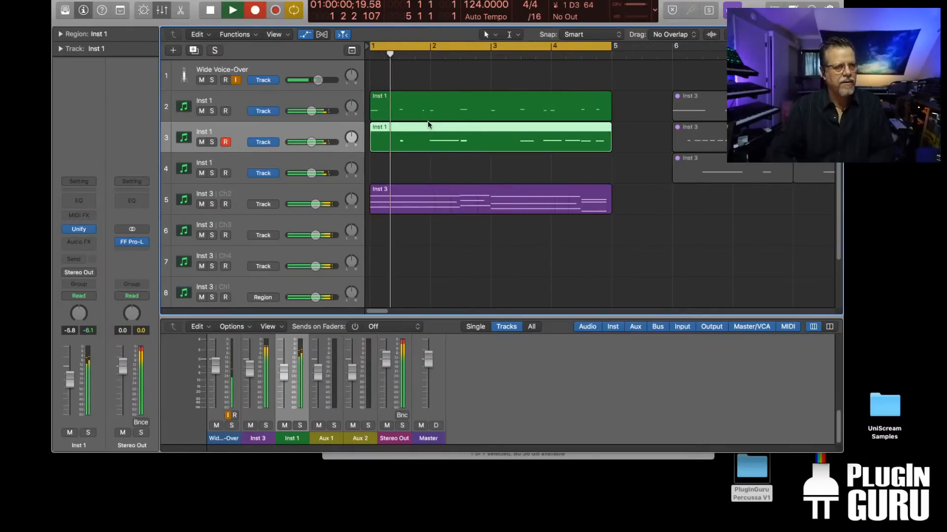
key(space)
- Solo the new regions on tracks 2 and 3 along with the Wide Voice-Over track and play them back
drag(625, 96, 591, 136)
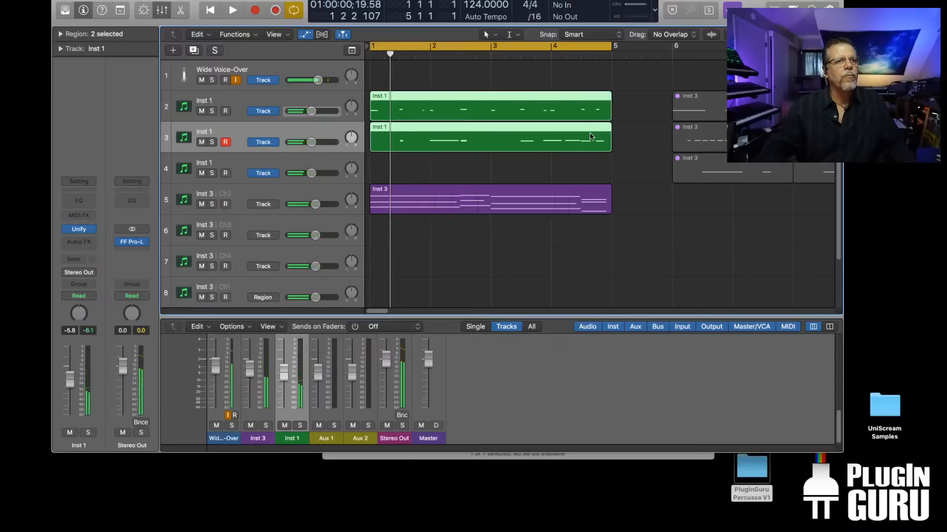
key(ctrl+s)
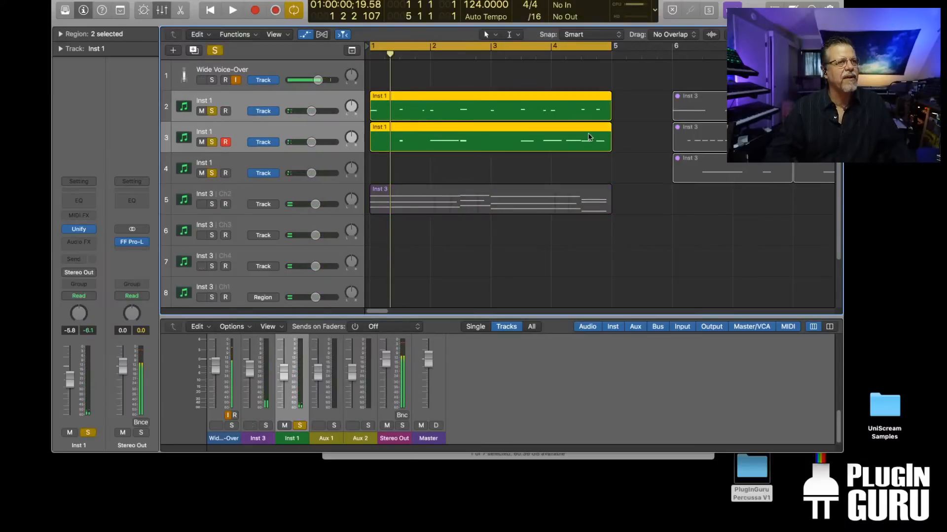
key(space)
click(212, 81)
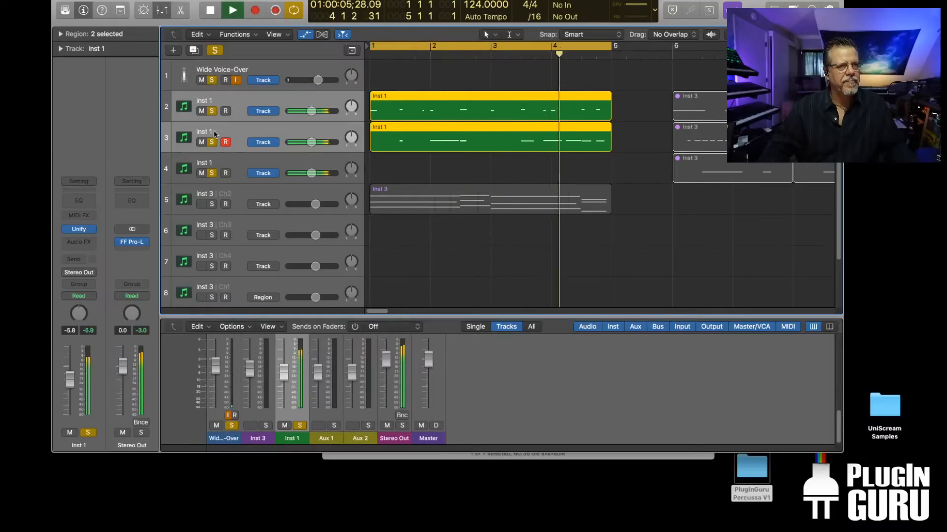
- Turn off all track solos to hear the full arrangement, stop playback and reselect the two new regions
click(212, 172)
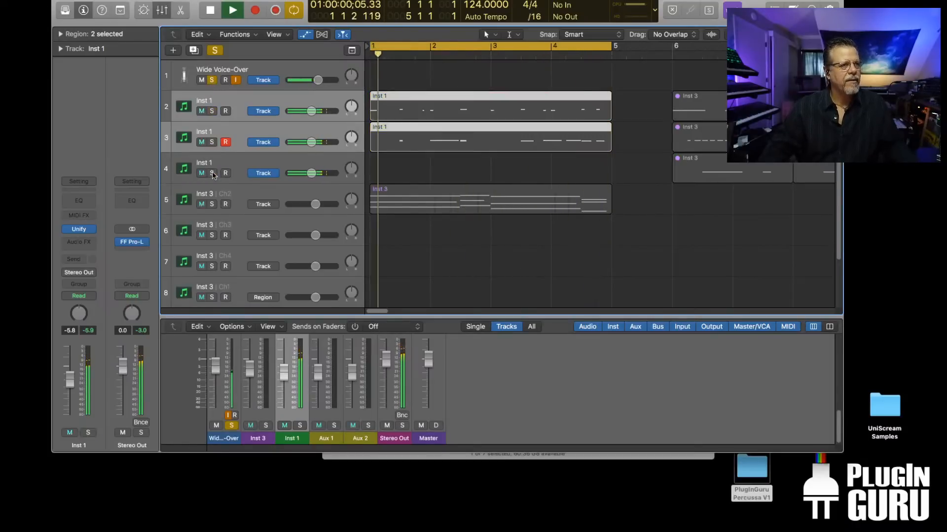
click(212, 80)
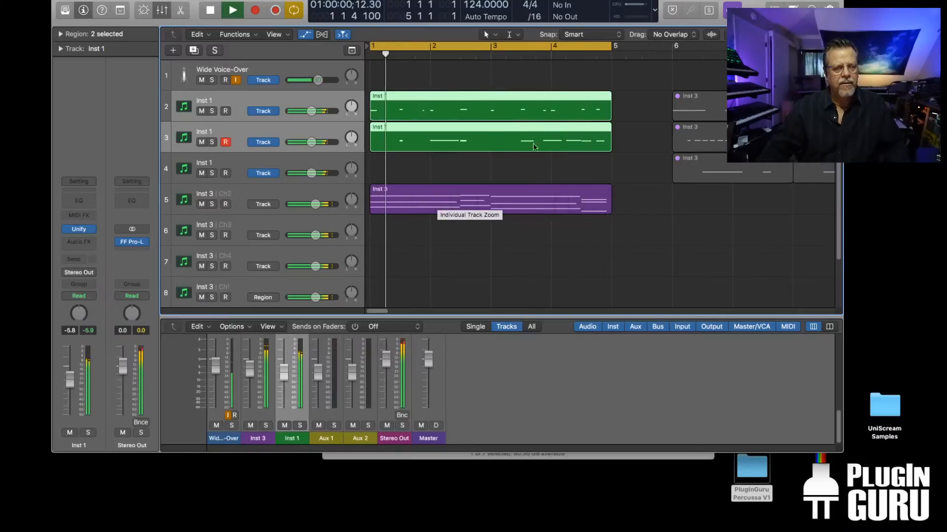
key(space)
drag(637, 109, 551, 152)
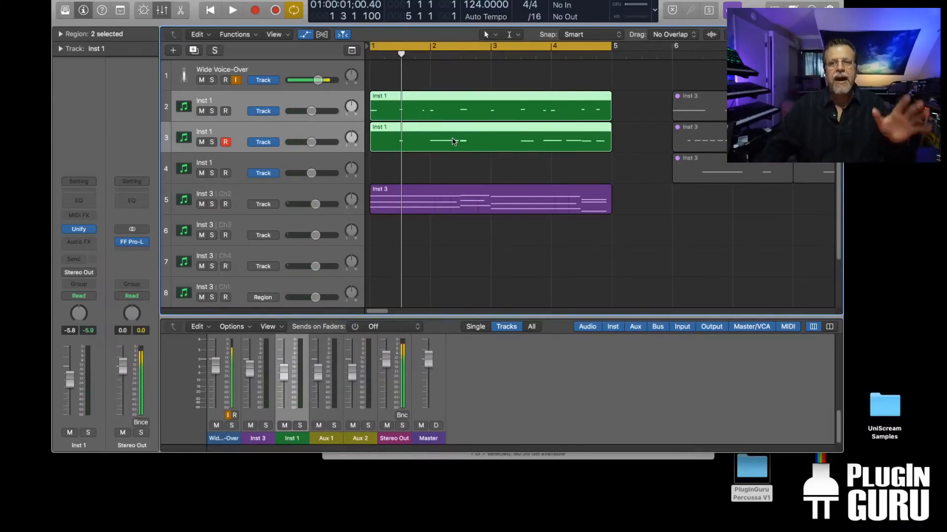
- Bring the Unify window back into view and load the BPM SPLIT - 140 Black Mgic Bank Heist GRV patch
drag(946, 111, 323, 121)
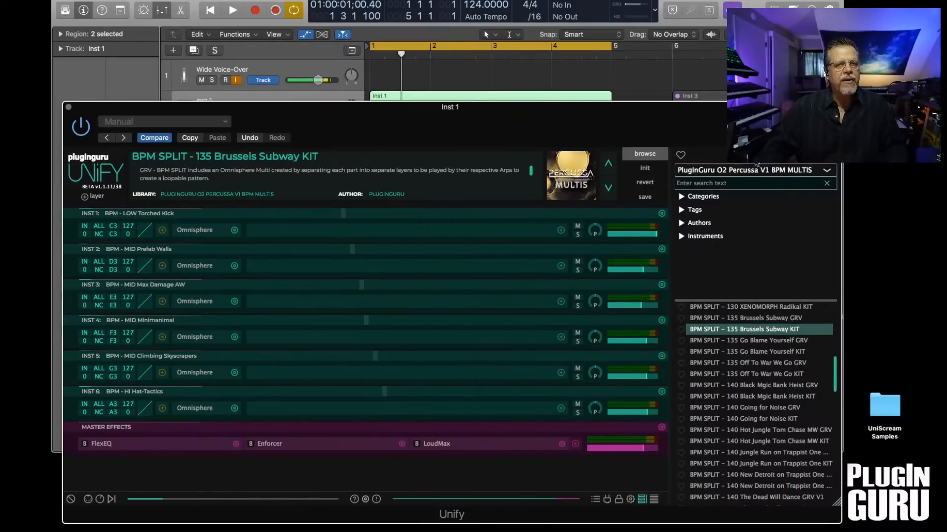
click(728, 170)
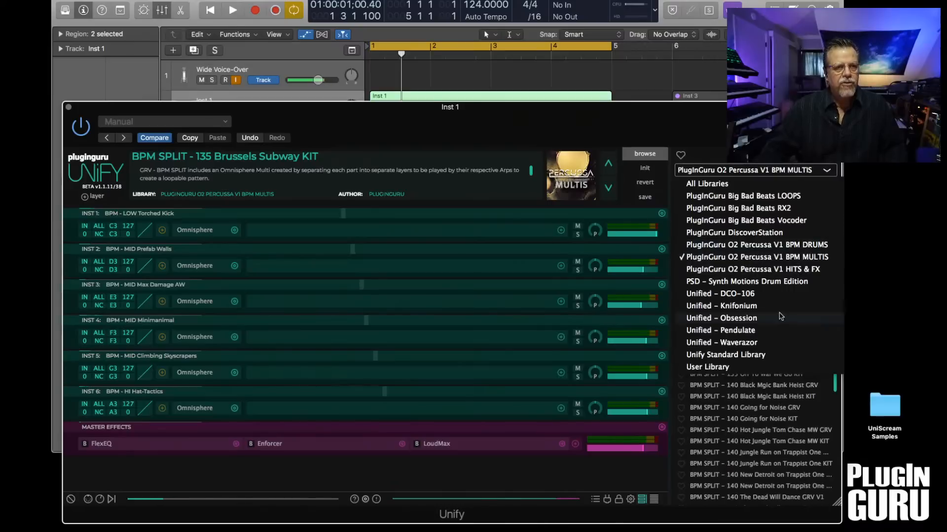
click(762, 420)
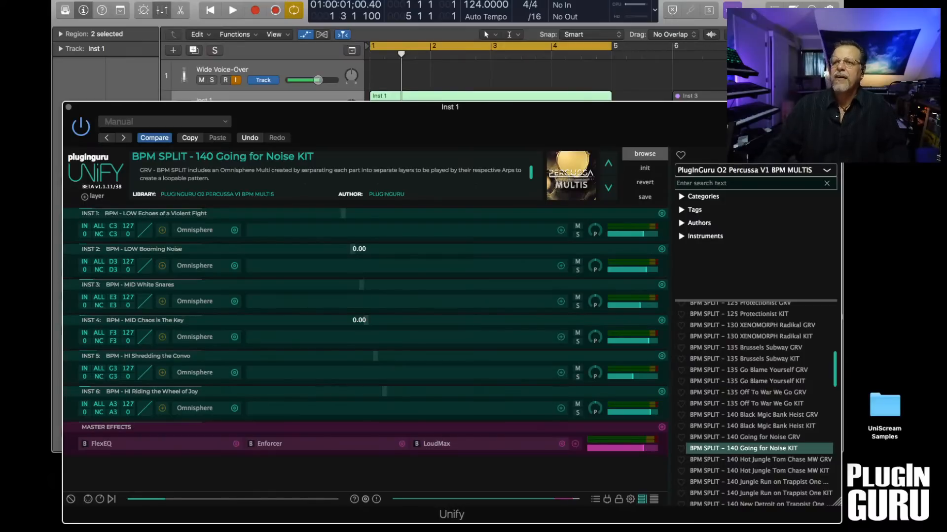
click(753, 415)
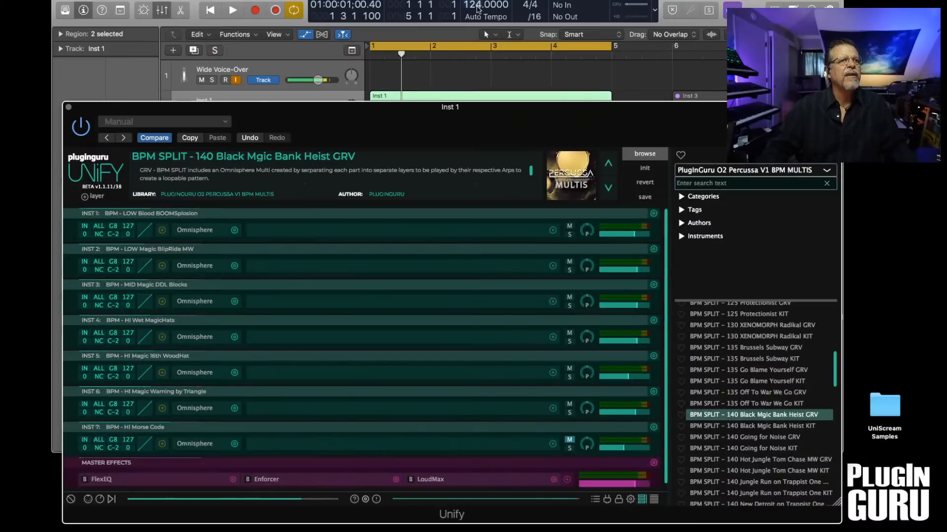
- Set the project tempo to 140 BPM
double_click(484, 5)
text(140)
key(Return)
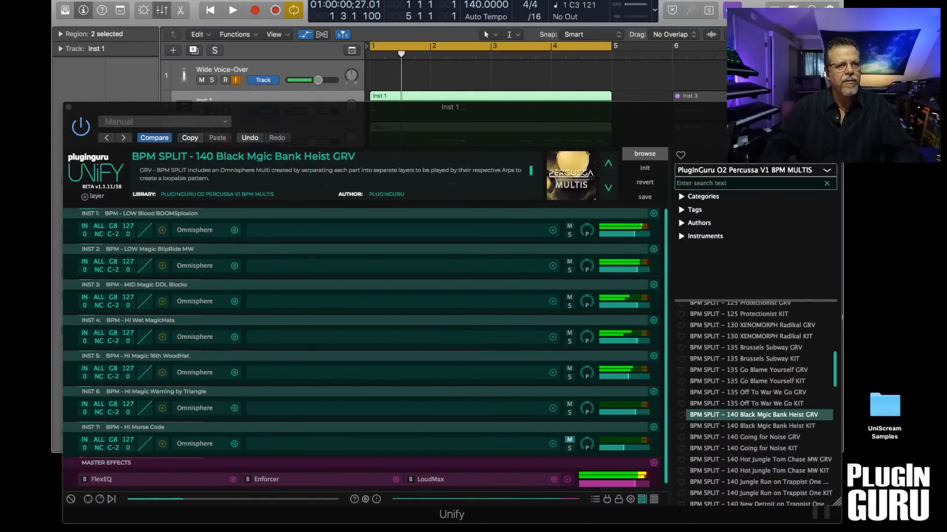
- Clear the arrangement window from view, reposition the Unify window, and unmute the BPM - HI Morse Code layer with a higher volume
drag(500, 1, 946, 32)
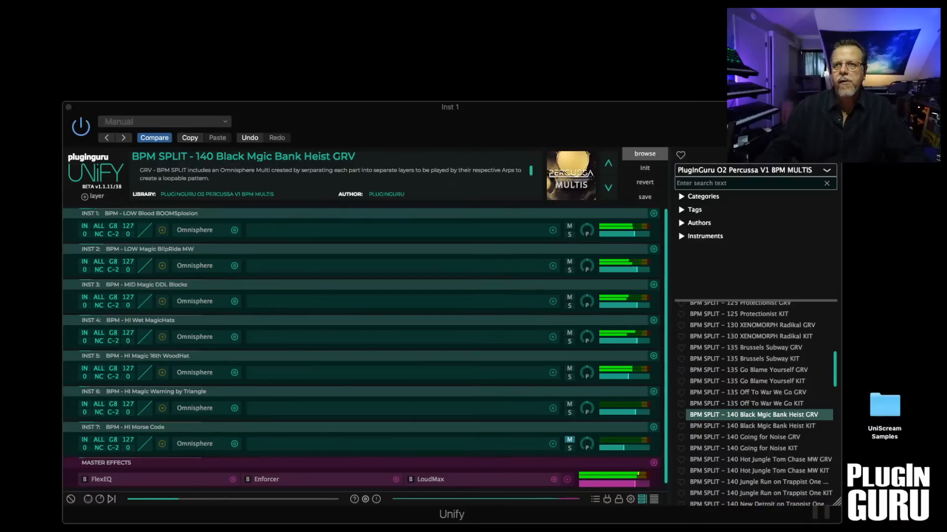
drag(663, 117, 607, 112)
drag(738, 102, 725, 135)
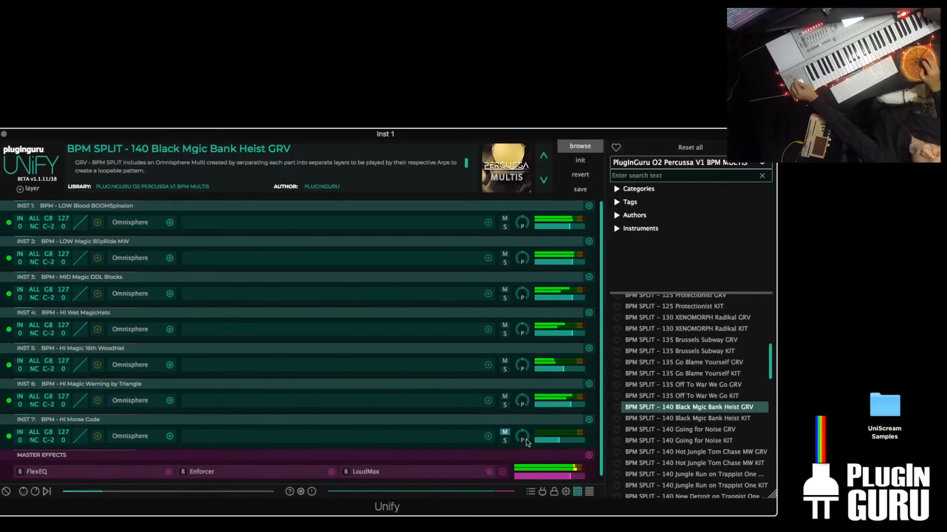
click(504, 433)
drag(551, 440, 567, 444)
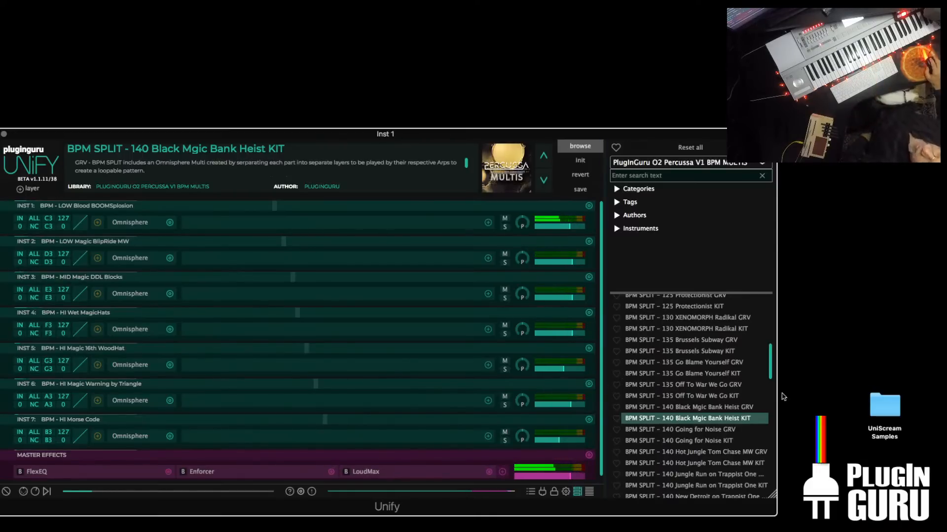
- Reset the patch browser filters and show only the PluginGuru O2 Percussa V1 BPM DRUMS library
click(674, 149)
click(666, 162)
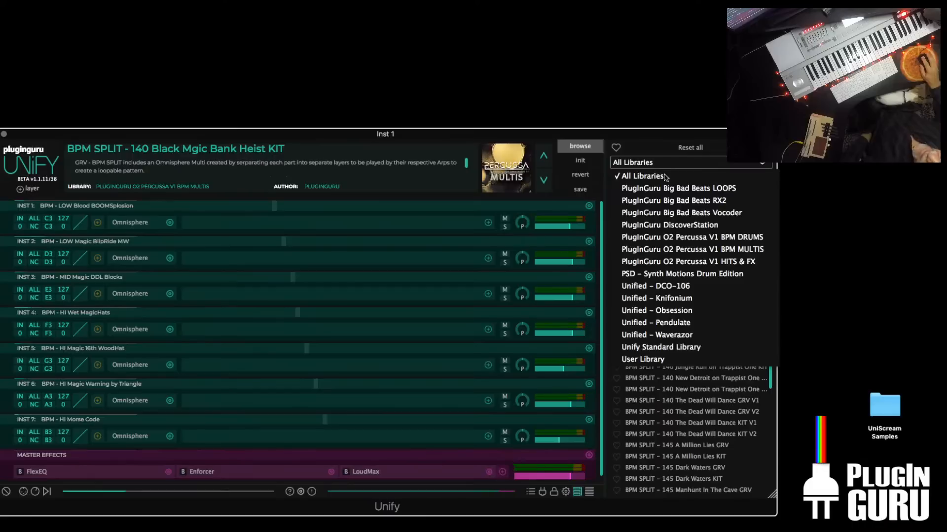
click(702, 239)
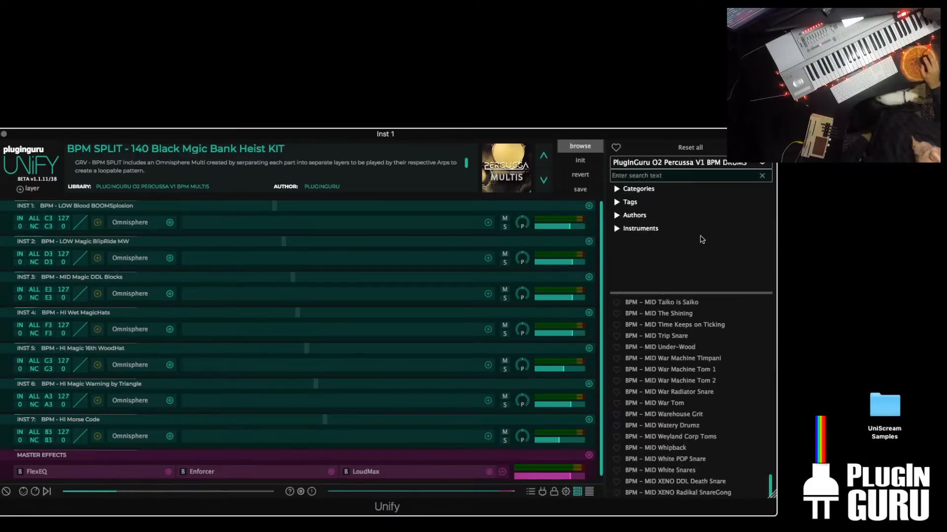
- Reveal the BPM - MID Minimanimal patch file in Finder and close the open Finder windows
scroll(682, 380, up, 10)
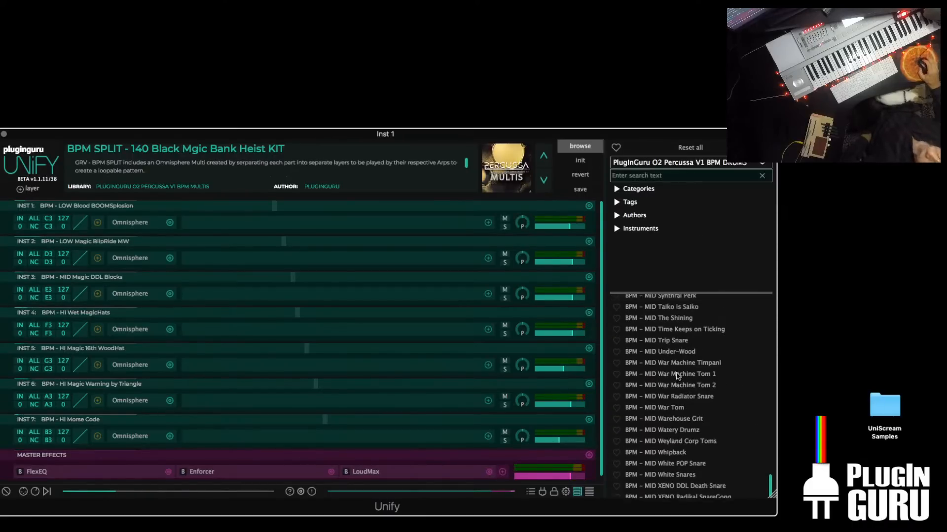
scroll(678, 377, up, 3)
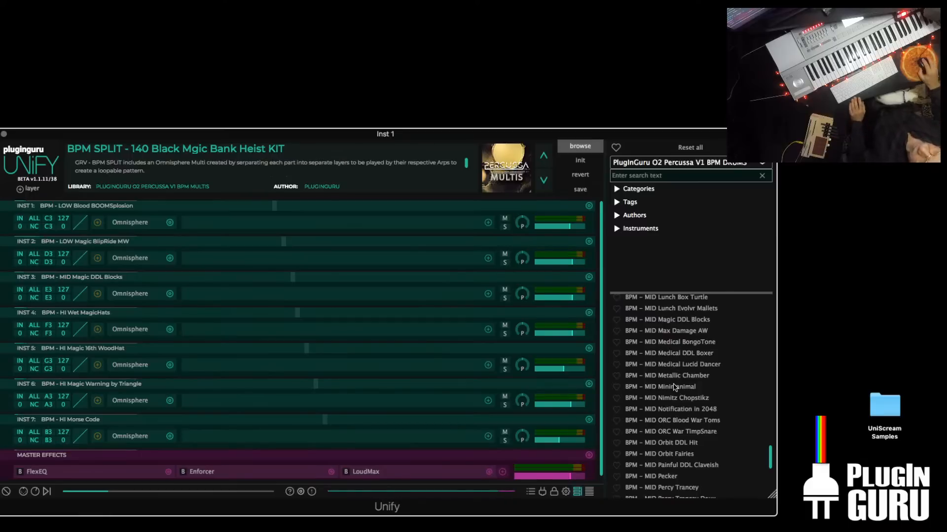
right_click(676, 387)
click(560, 370)
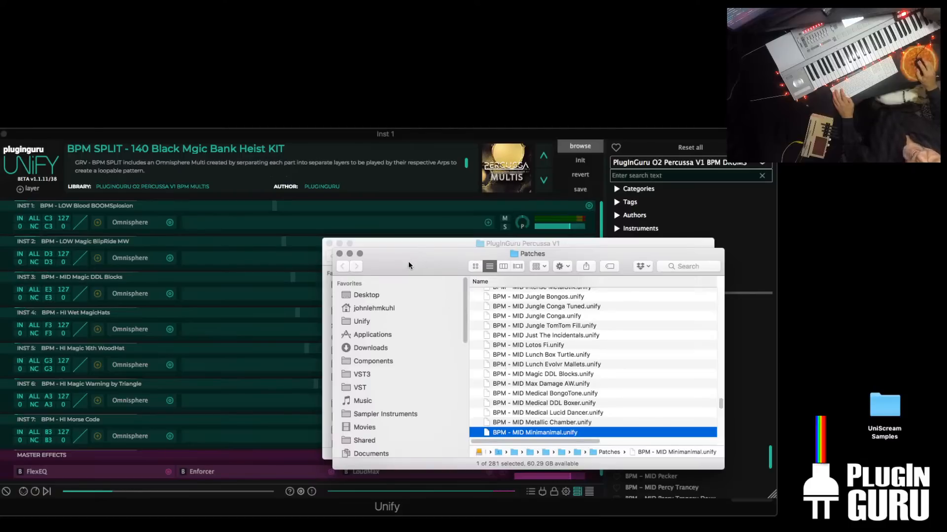
key(super+w)
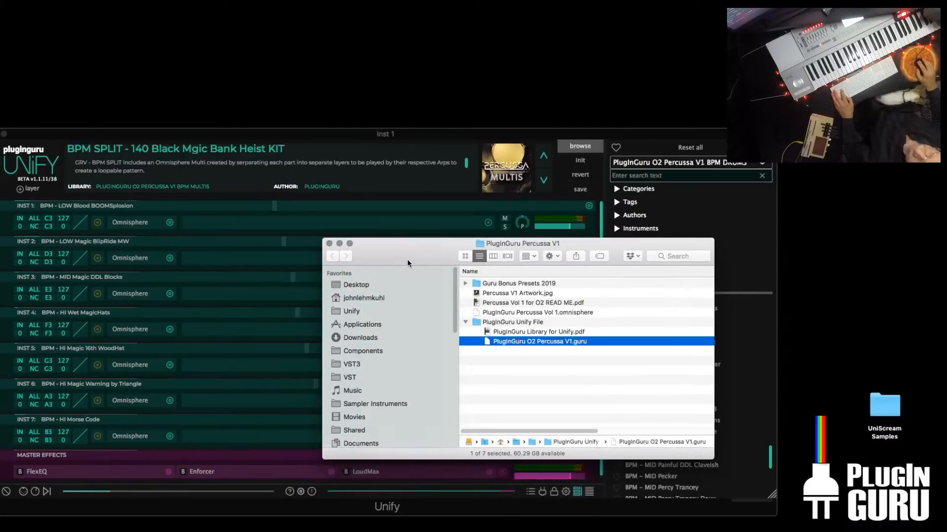
key(super+w)
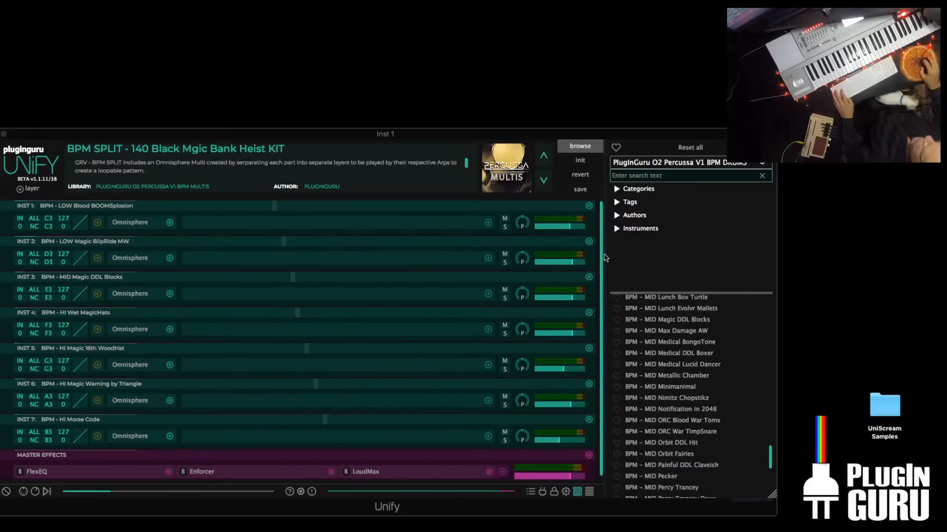
- Load the BPM - HI ORC Drunk War Gong patch and add BPM - HI Pipeline in a new Unify layer
scroll(670, 341, up, 15)
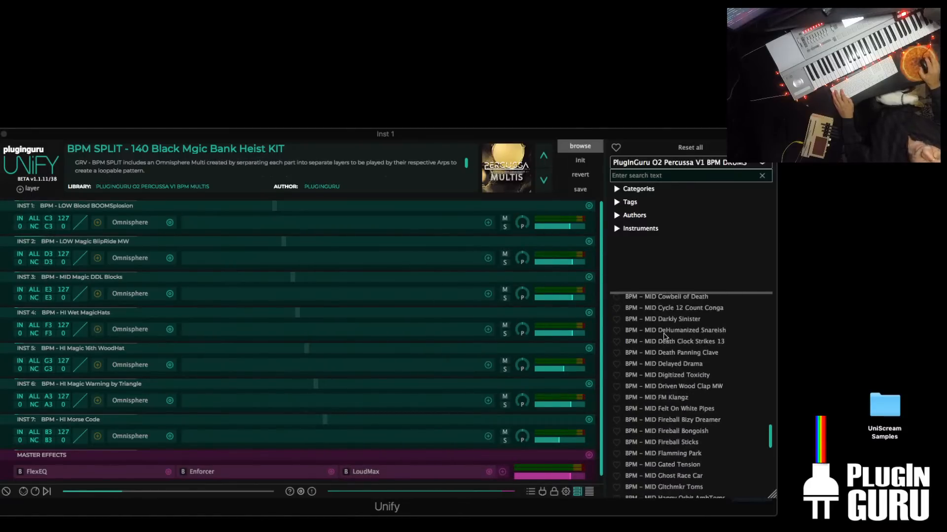
scroll(665, 337, up, 15)
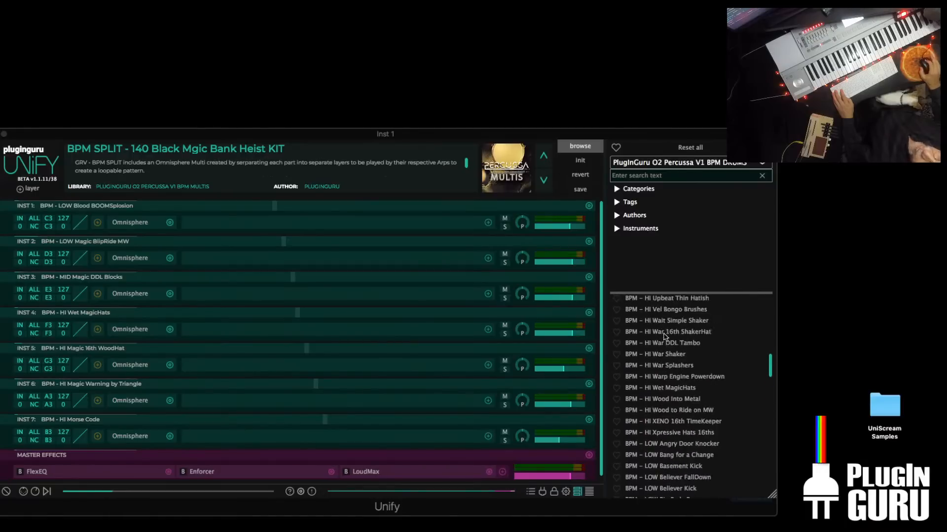
scroll(665, 337, up, 3)
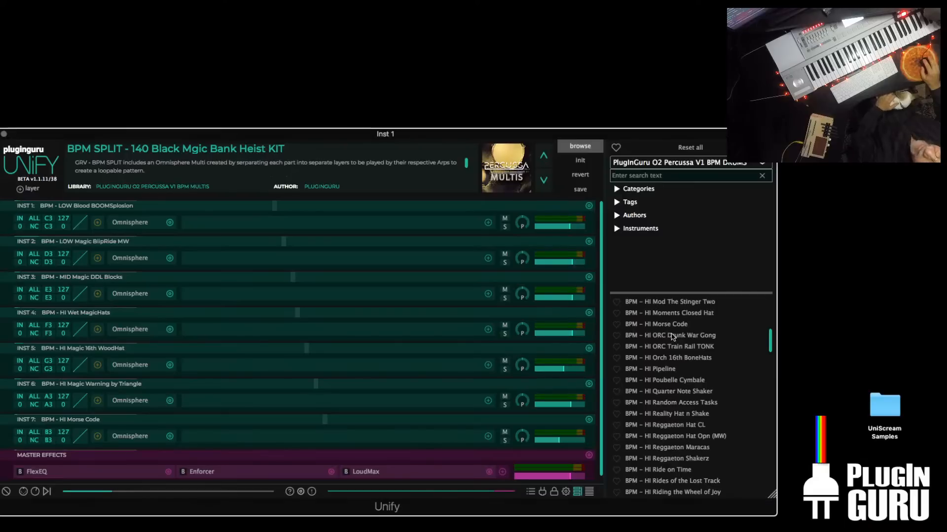
click(673, 338)
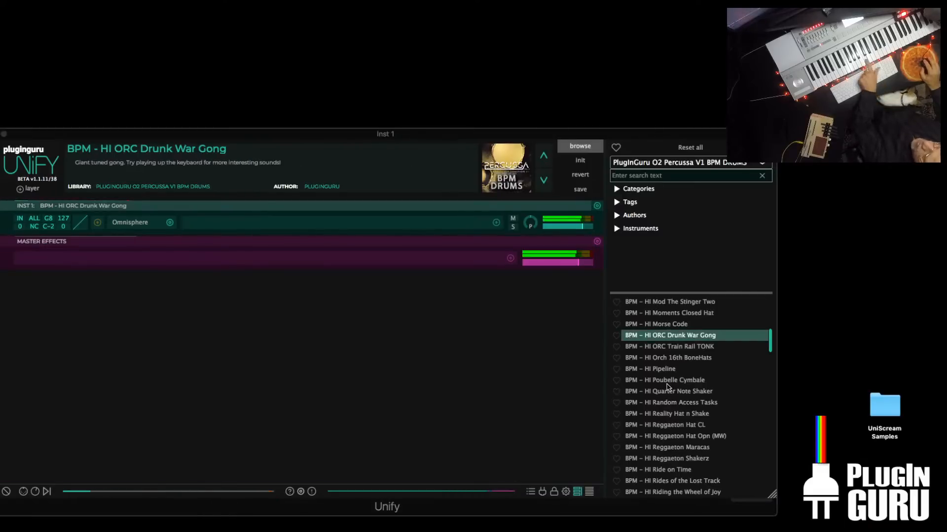
right_click(671, 371)
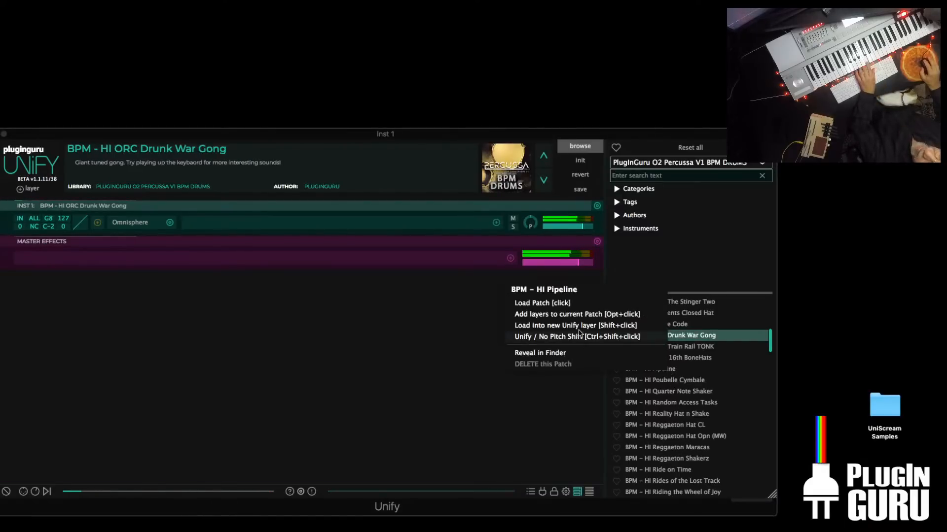
key(Escape)
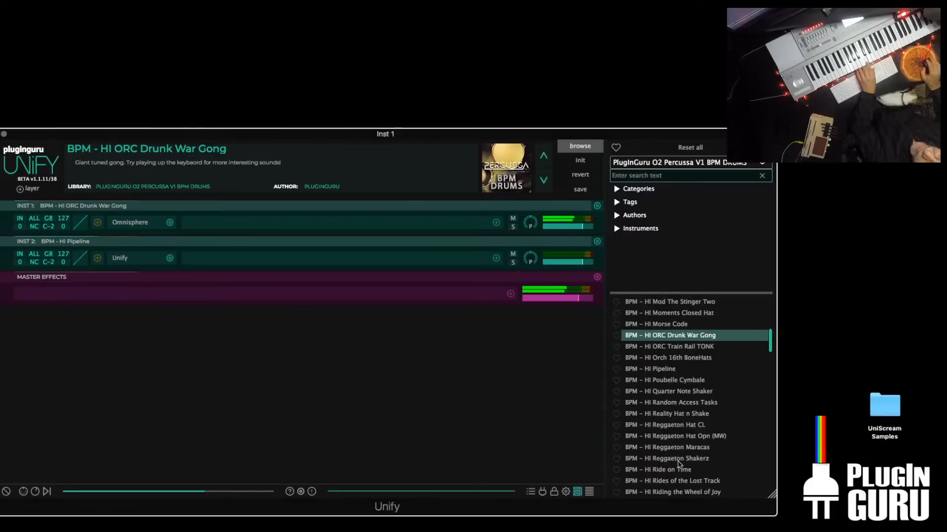
- Add the BPM - HI Ride on Time and BPM - LOW Fireball Roundup Bass patches as new Unify layers
right_click(658, 470)
click(604, 419)
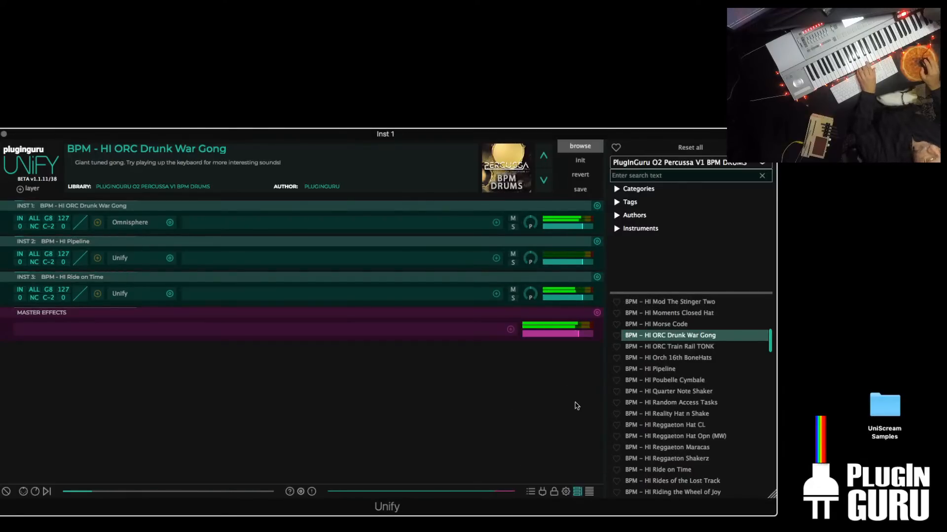
scroll(689, 414, down, 8)
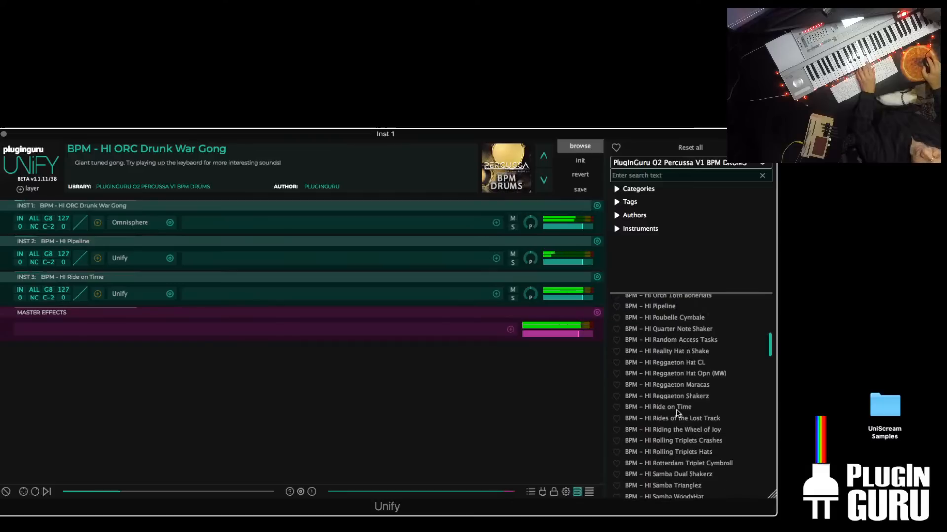
scroll(676, 414, down, 15)
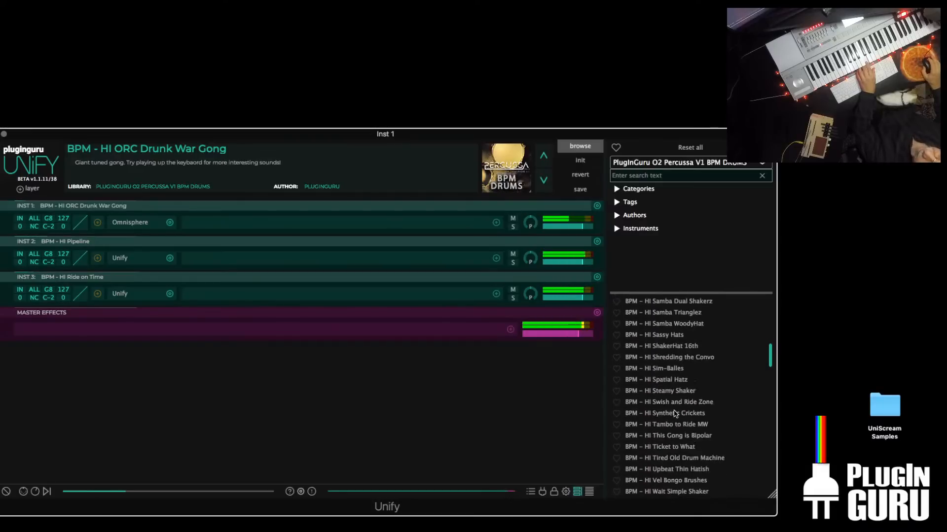
scroll(671, 413, down, 6)
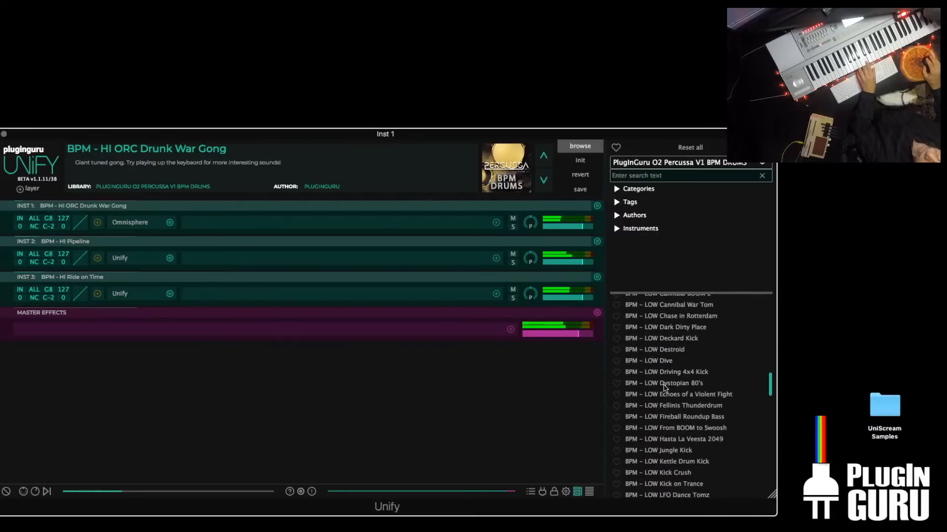
right_click(677, 418)
click(573, 375)
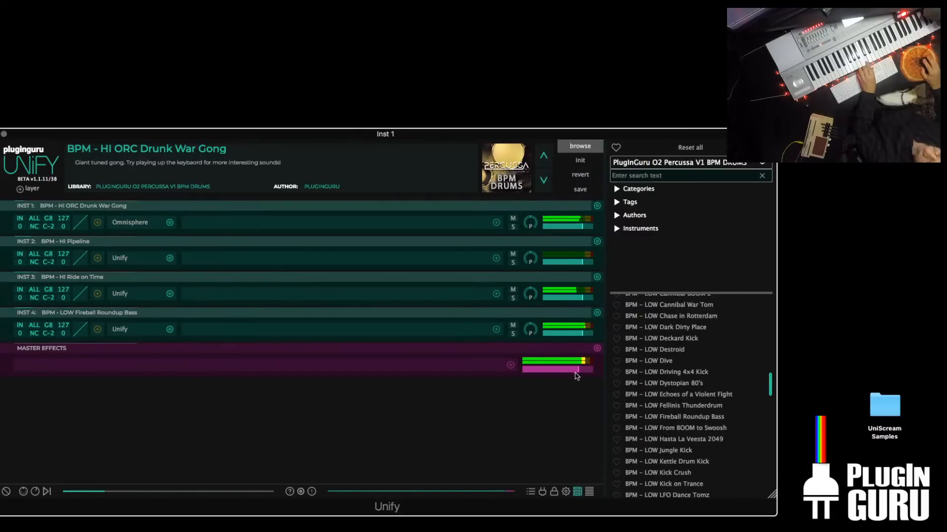
- Add the BPM - LOW Lazy Boomer and BPM - MID Closing Gates patches as new Unify layers
scroll(656, 401, down, 5)
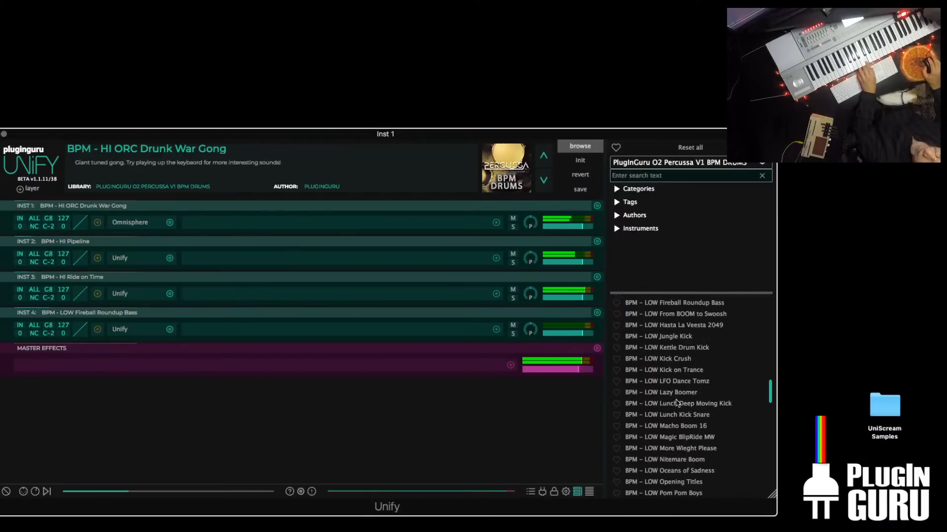
right_click(677, 393)
click(588, 345)
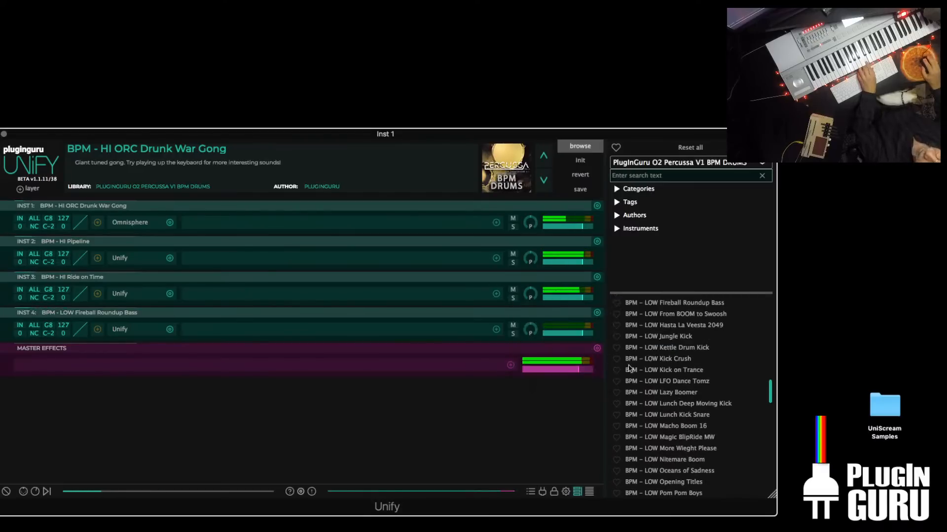
scroll(690, 421, down, 15)
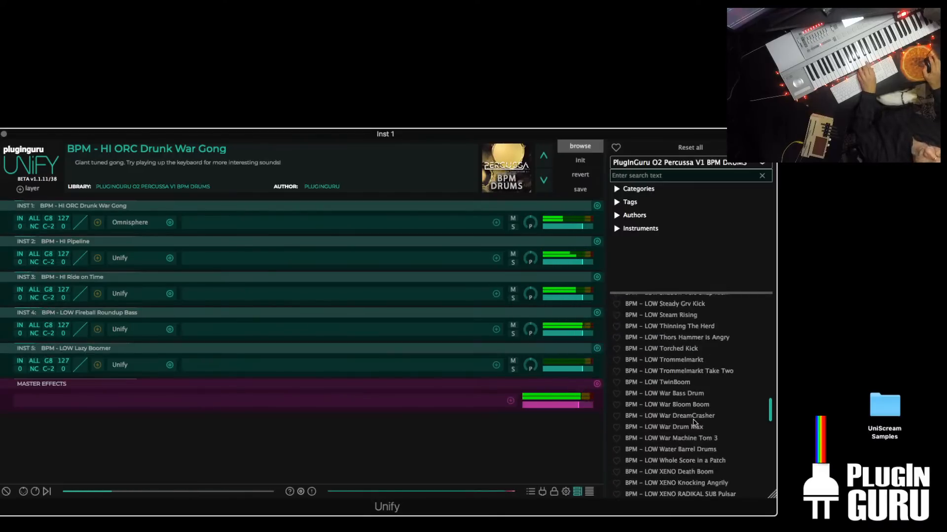
scroll(685, 423, down, 7)
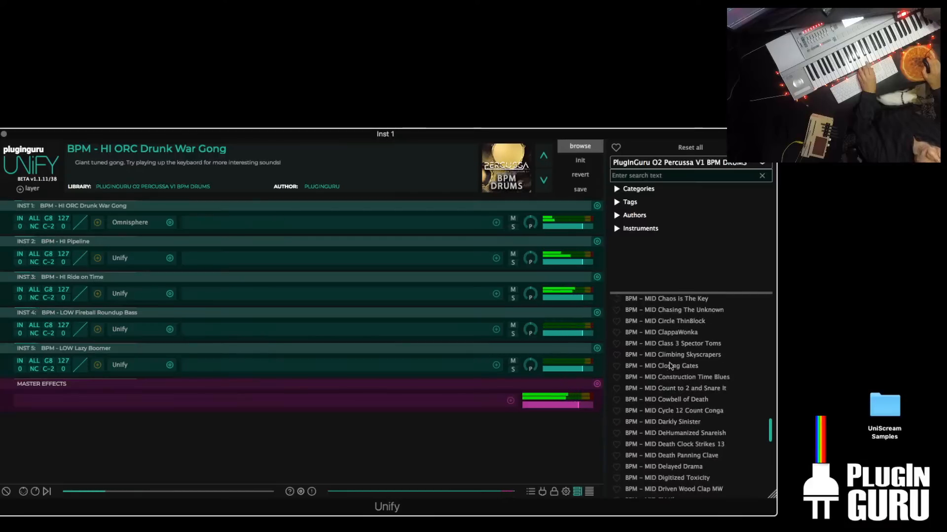
right_click(669, 367)
click(586, 313)
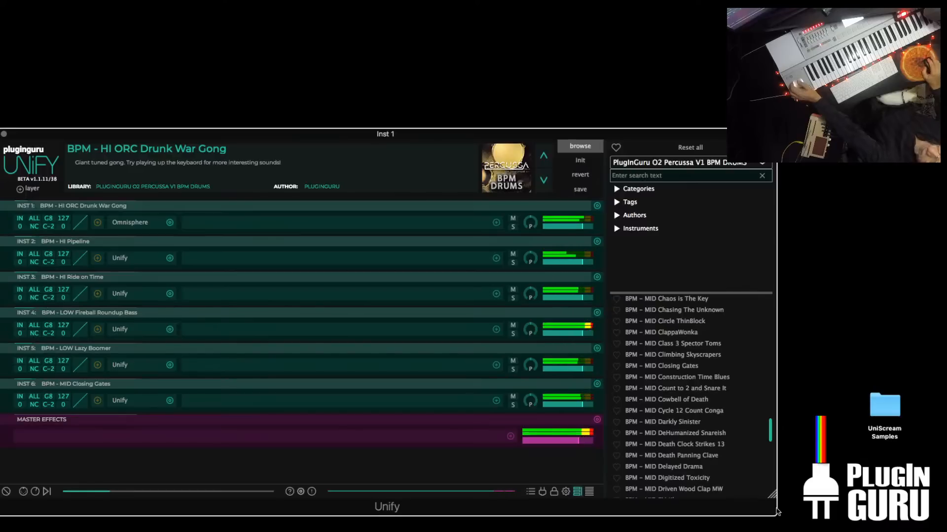
- Add the BPM - MID Gltchmkr Toms and BPM - MID Jungle Conga patches as further Unify layers
scroll(668, 467, down, 3)
scroll(670, 468, down, 3)
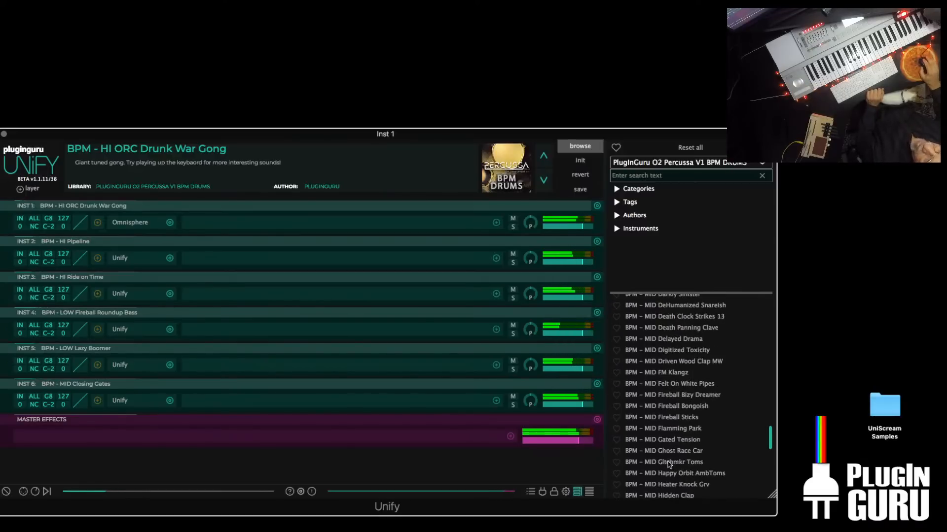
right_click(672, 463)
click(597, 418)
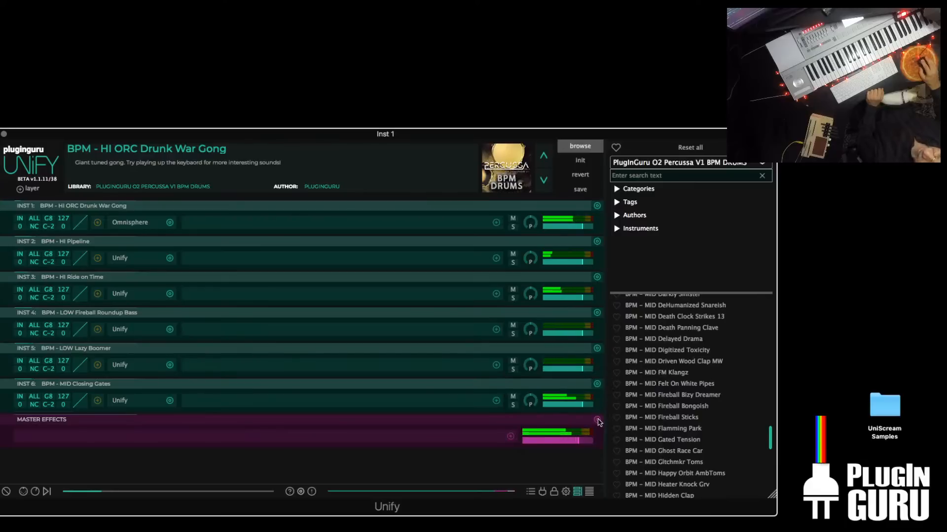
scroll(666, 464, down, 4)
right_click(667, 466)
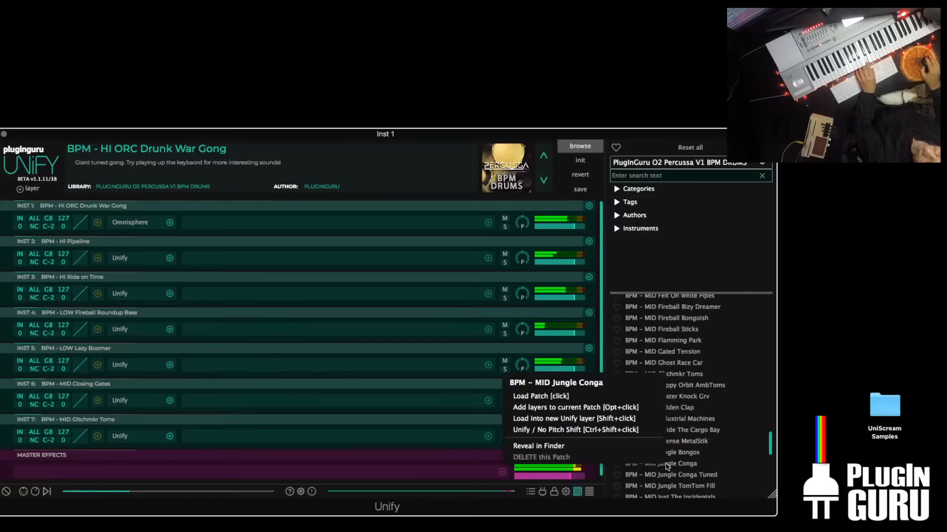
click(615, 430)
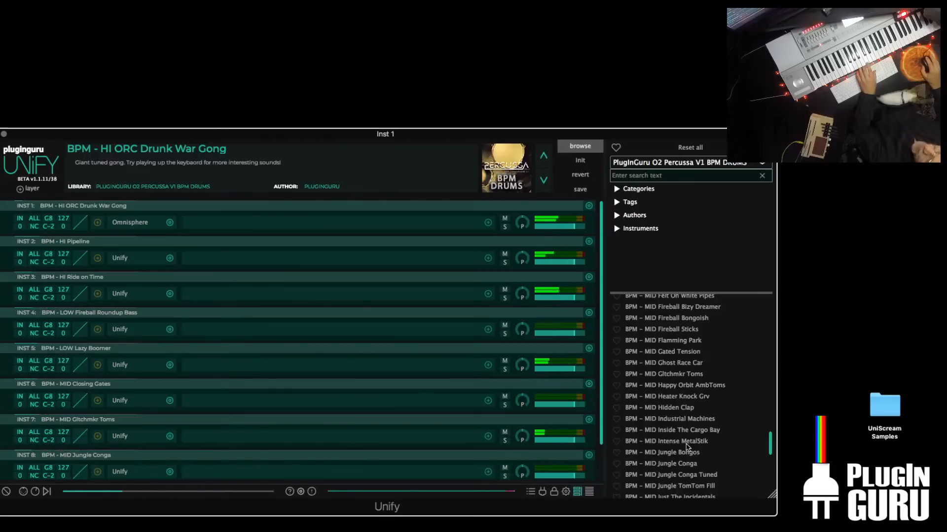
- Find the BPM - MID DeHumanized Snareish patch and load it into a new Unify layer
scroll(490, 417, down, 2)
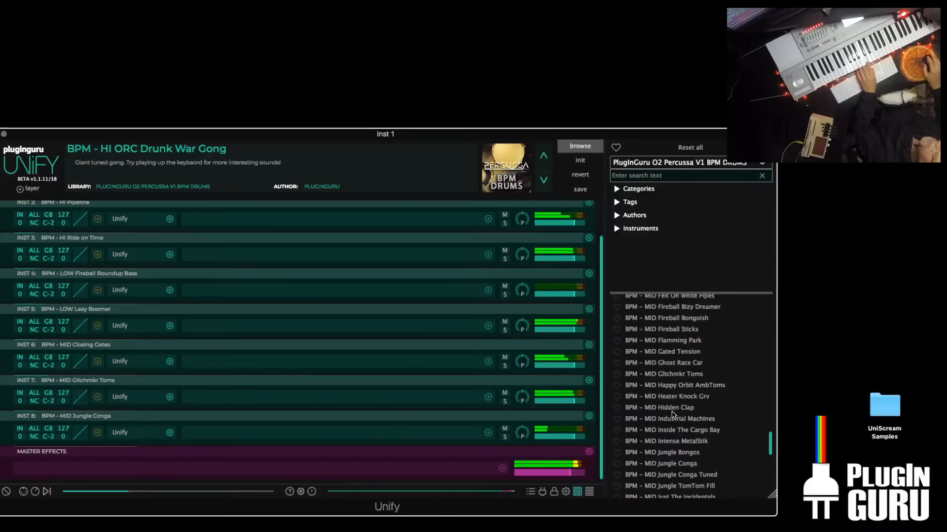
scroll(671, 409, up, 3)
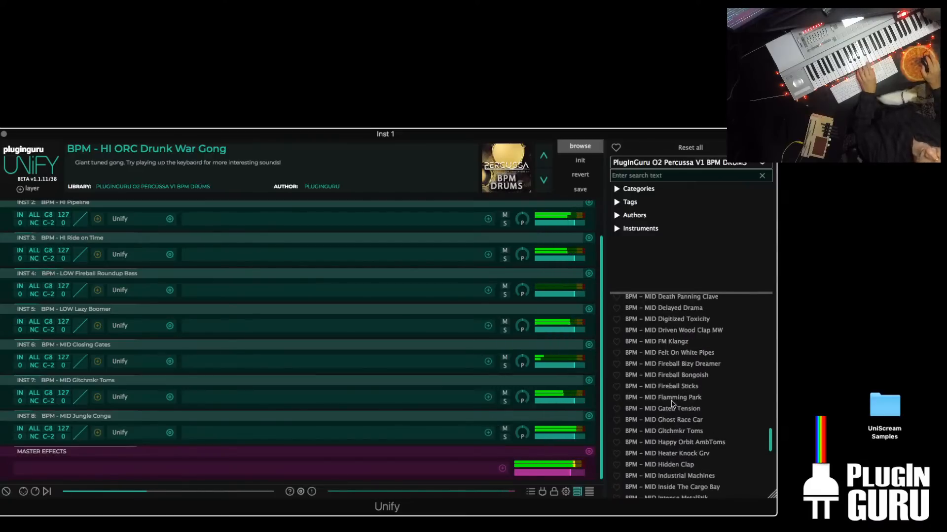
scroll(674, 409, up, 3)
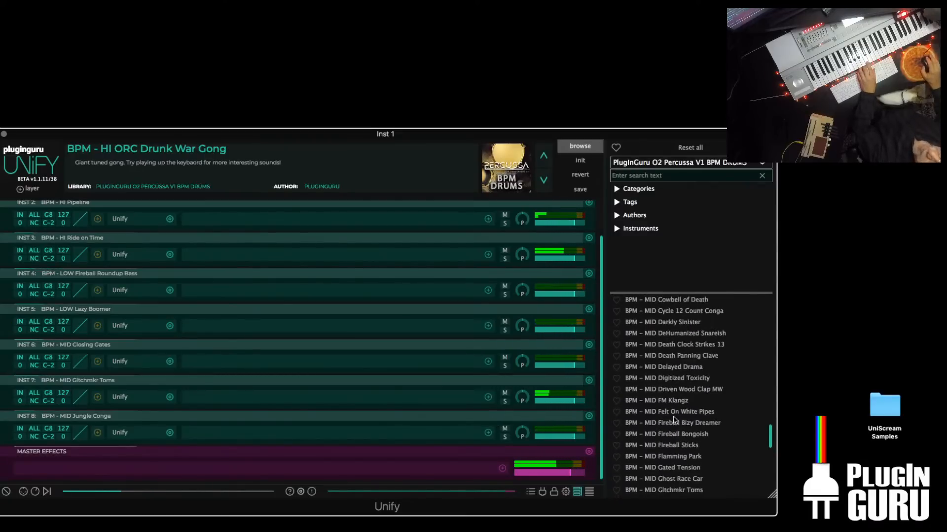
scroll(674, 416, up, 1)
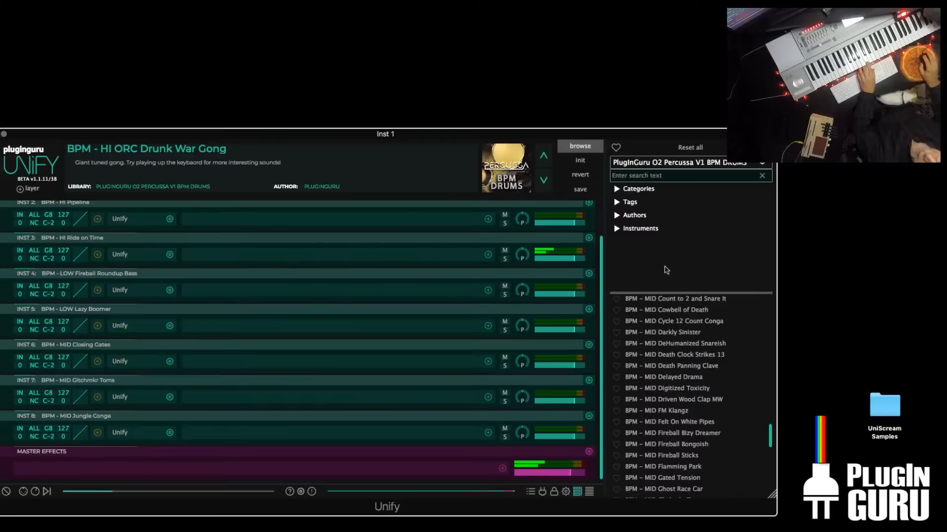
right_click(678, 343)
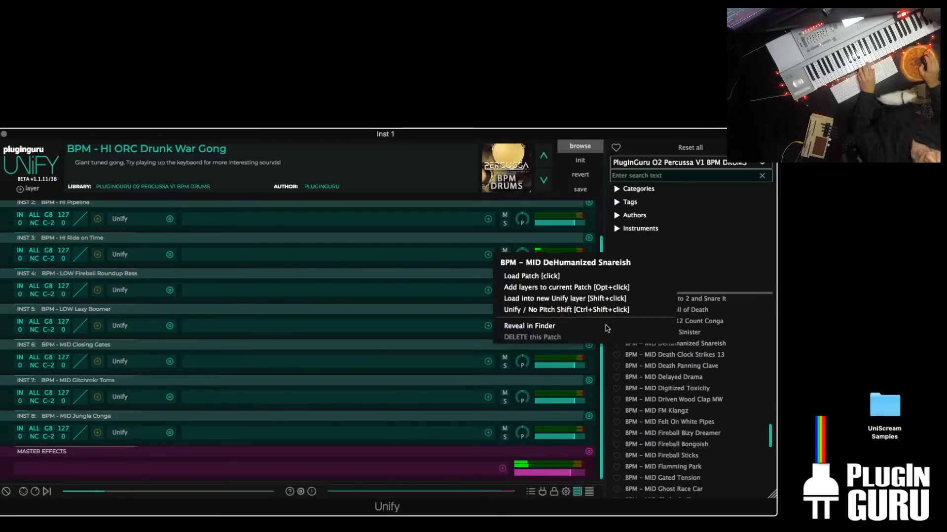
click(574, 299)
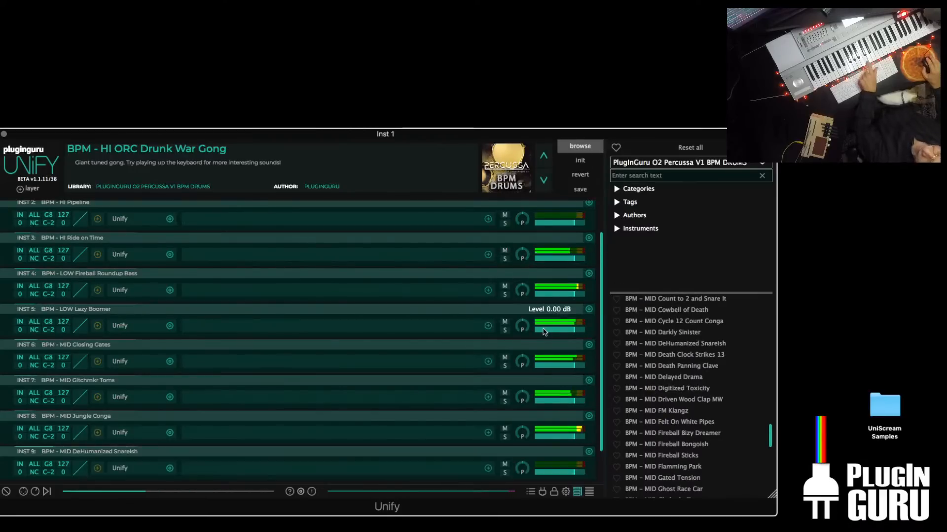
- Browse the PluginGuru O2 Percussa V1 BPM MULTIS library and load 160 Guardians of the Minimarket GRV, followed by its KIT version
scroll(543, 332, down, 2)
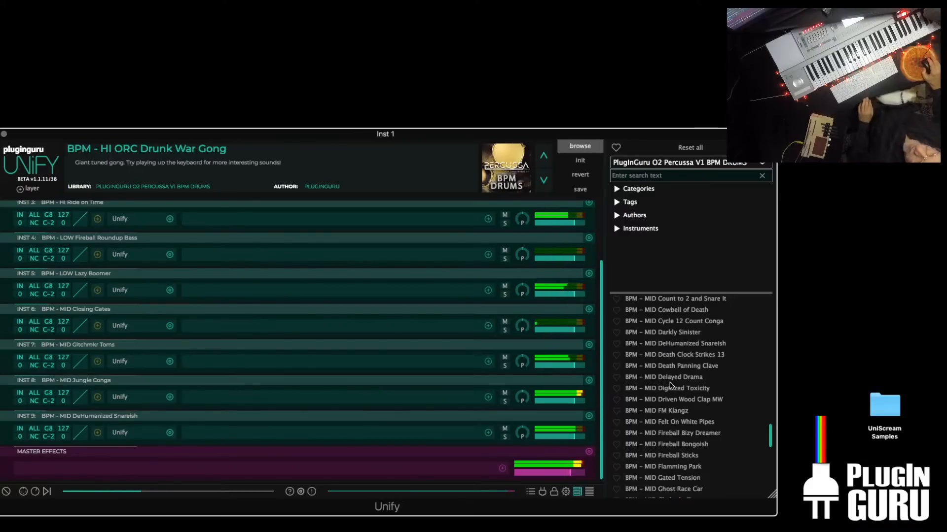
scroll(700, 410, down, 3)
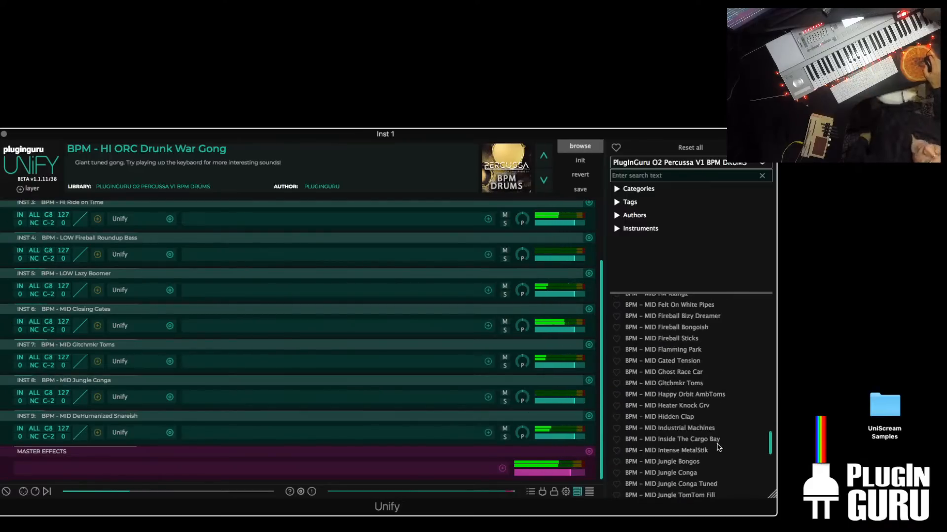
scroll(675, 427, up, 8)
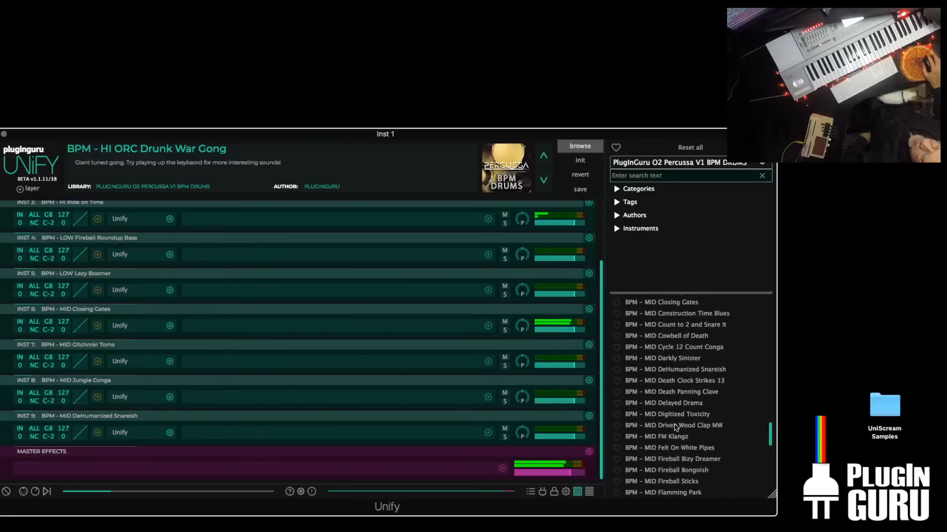
scroll(676, 427, up, 8)
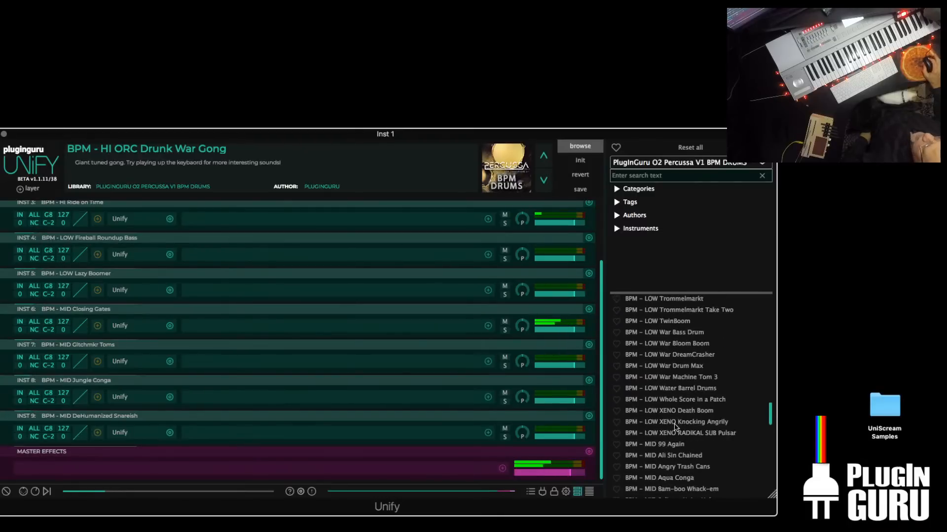
click(663, 165)
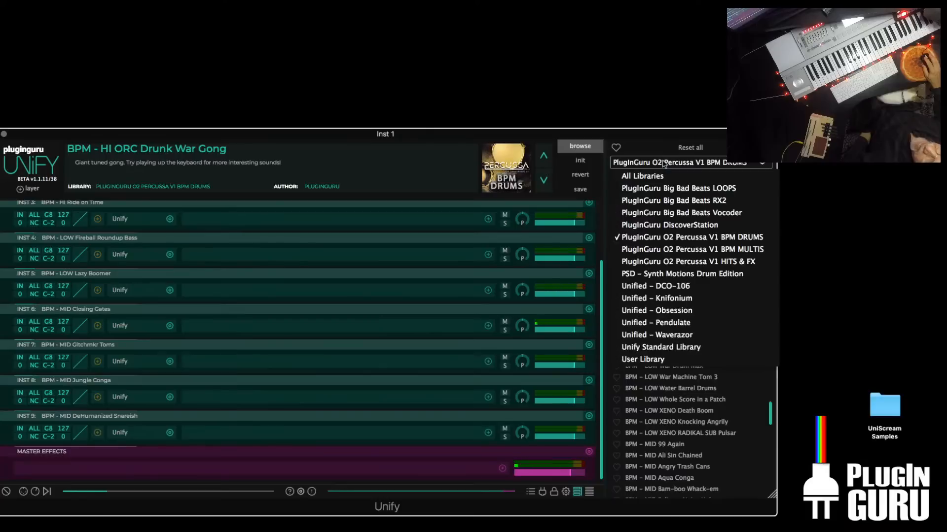
click(685, 249)
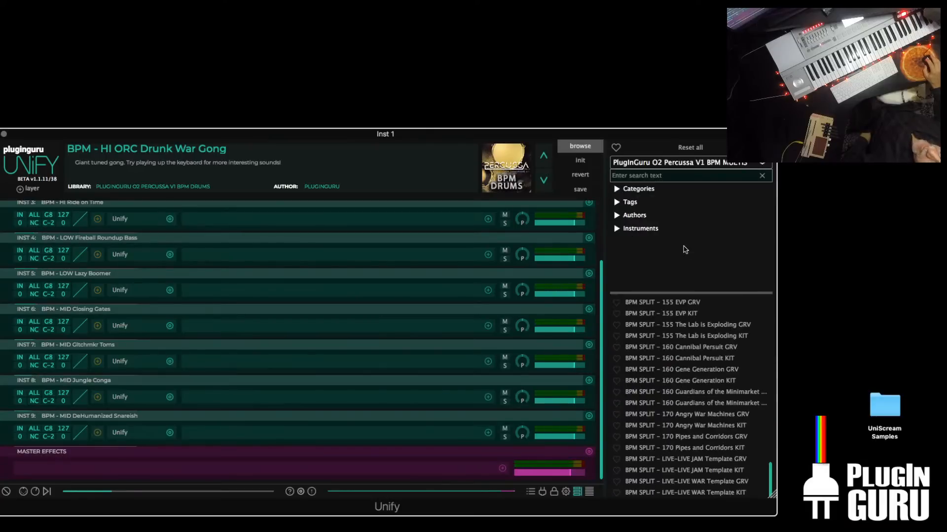
click(689, 393)
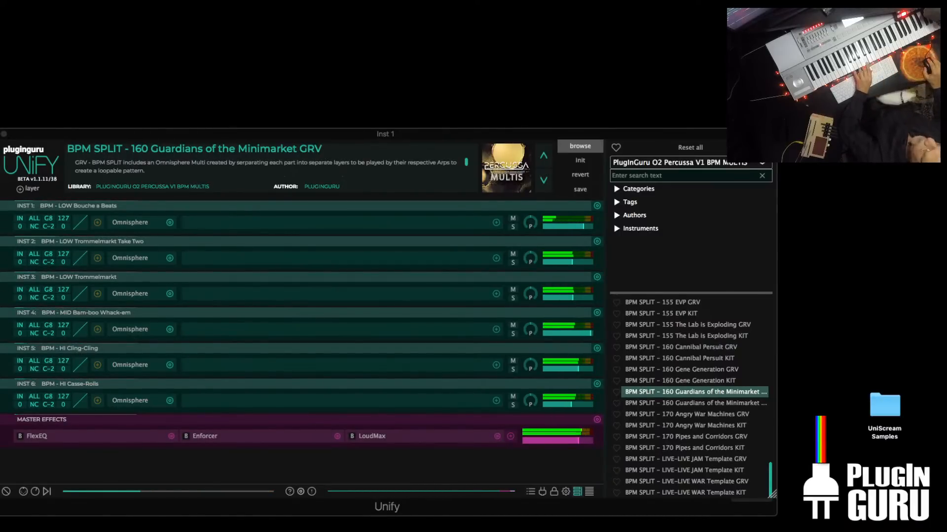
click(689, 405)
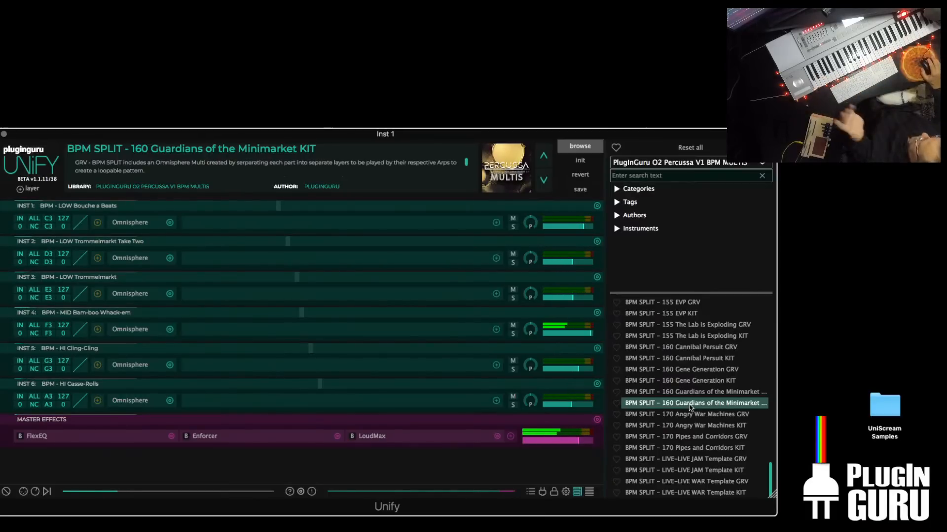
- Switch to the PluginGuru O2 Percussa V1 HITS & FX library and load PERC - Percussa Woodyish 57 Tuned, followed by 64 Tuned
click(694, 165)
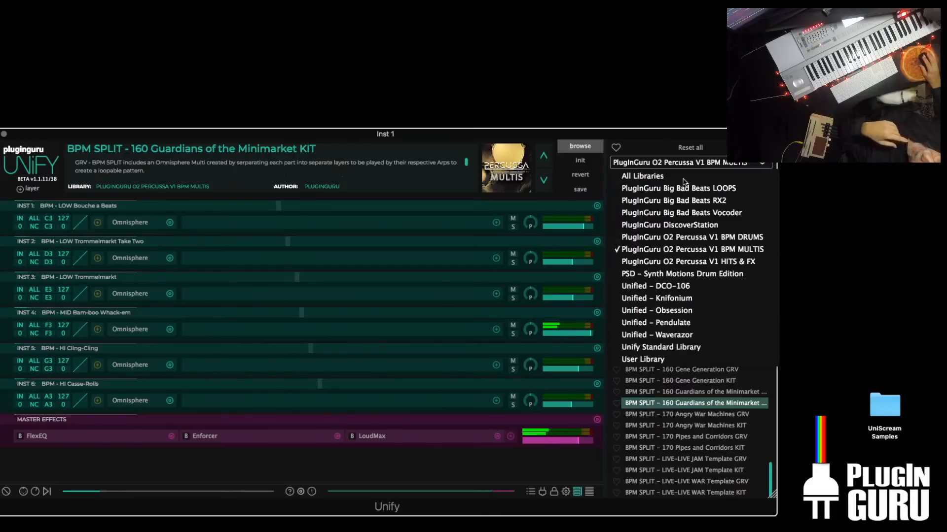
click(683, 264)
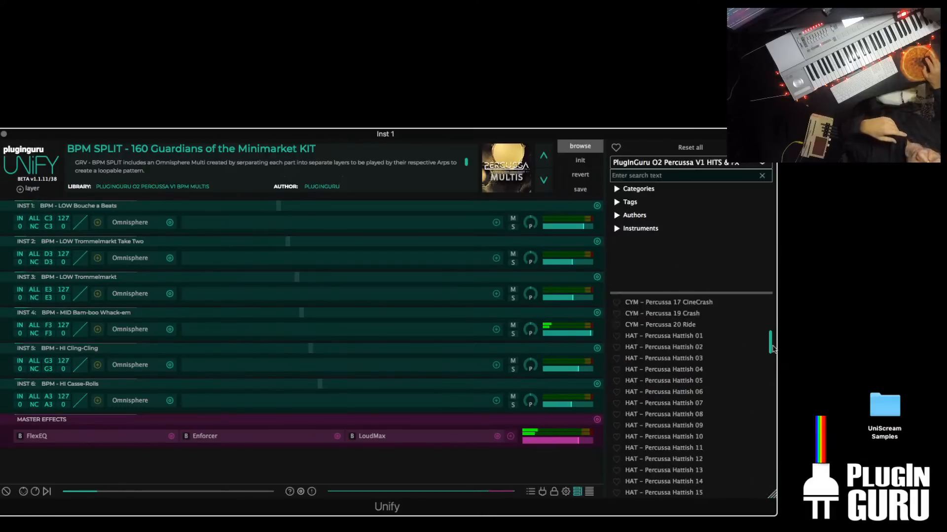
drag(770, 344, 761, 420)
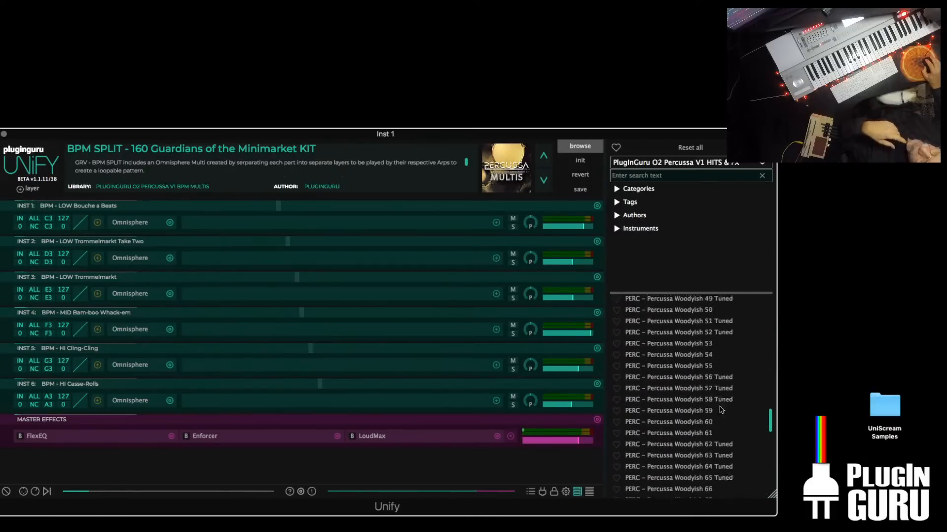
click(682, 390)
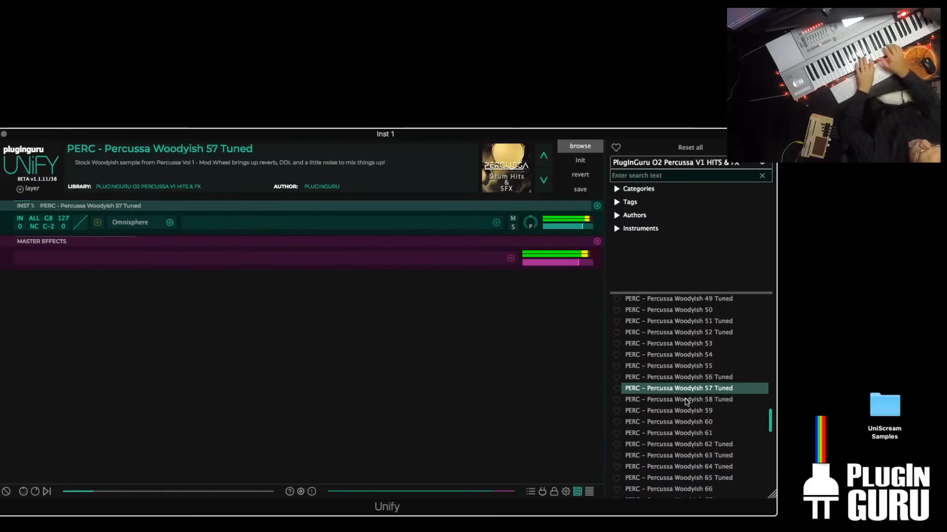
click(686, 466)
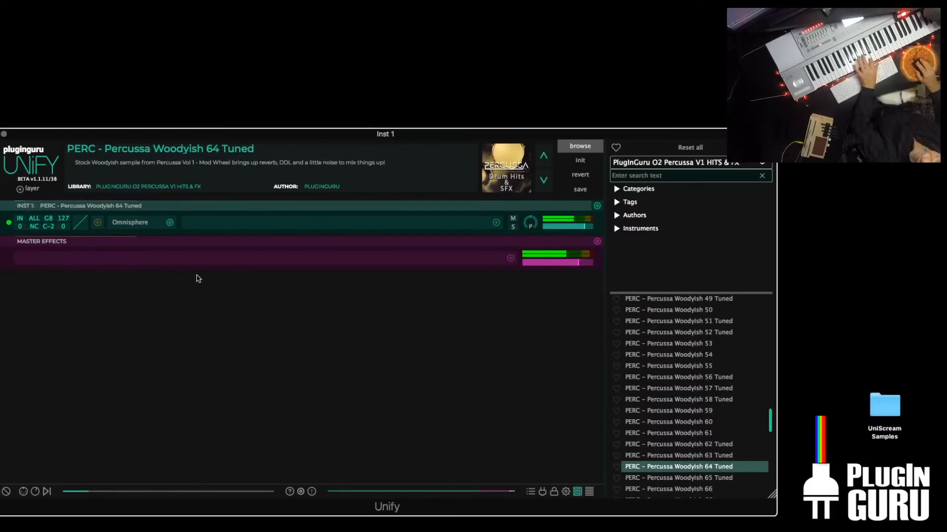
- Add an empty instrument layer below Percussa Woodyish 64 Tuned and load Guru Sampler into it
click(27, 189)
mouse_move(69, 195)
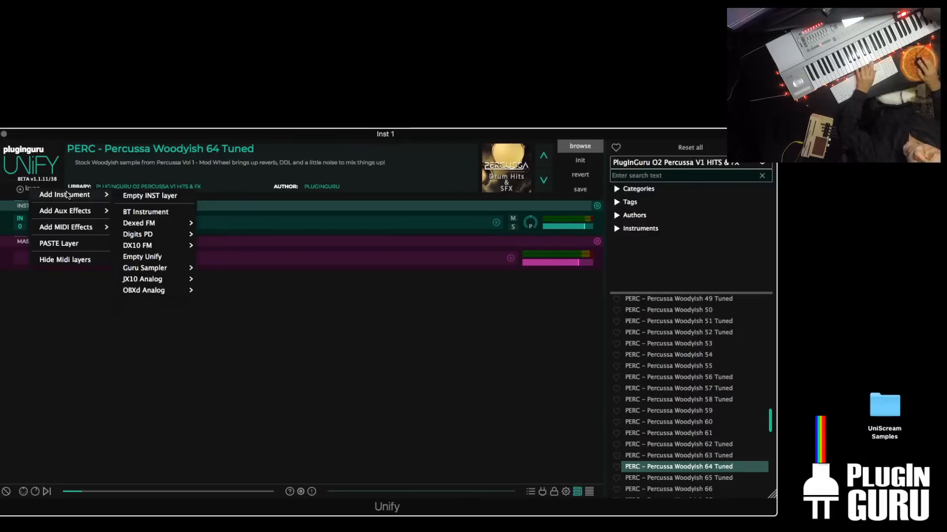
click(155, 197)
click(170, 258)
mouse_move(208, 264)
mouse_move(321, 266)
click(396, 267)
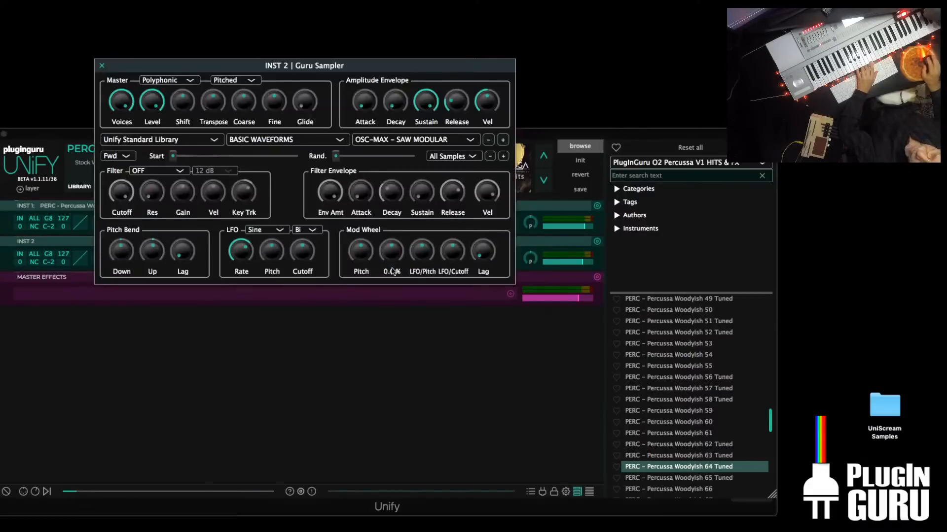
- Load the Atk 17 - Conga FX sample from the Del Norte Attacks LITE bank into Guru Sampler
drag(240, 60, 231, 249)
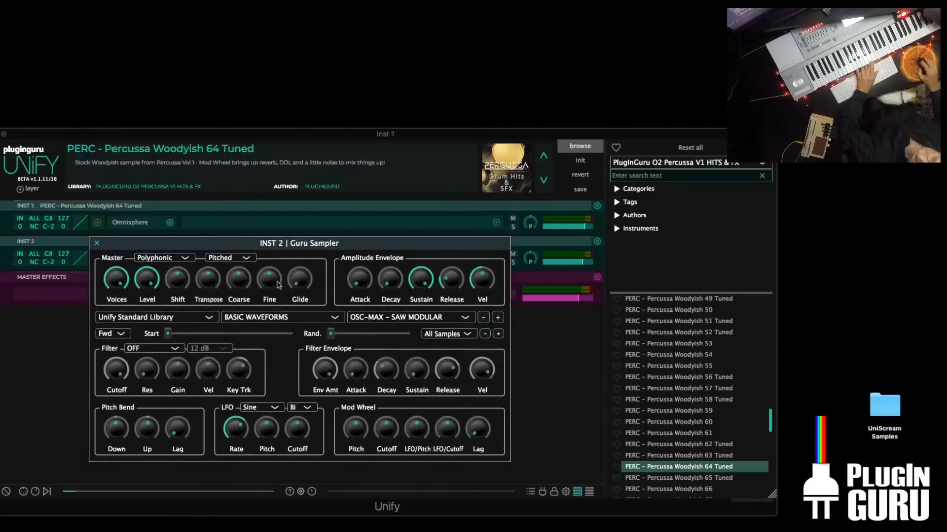
click(264, 320)
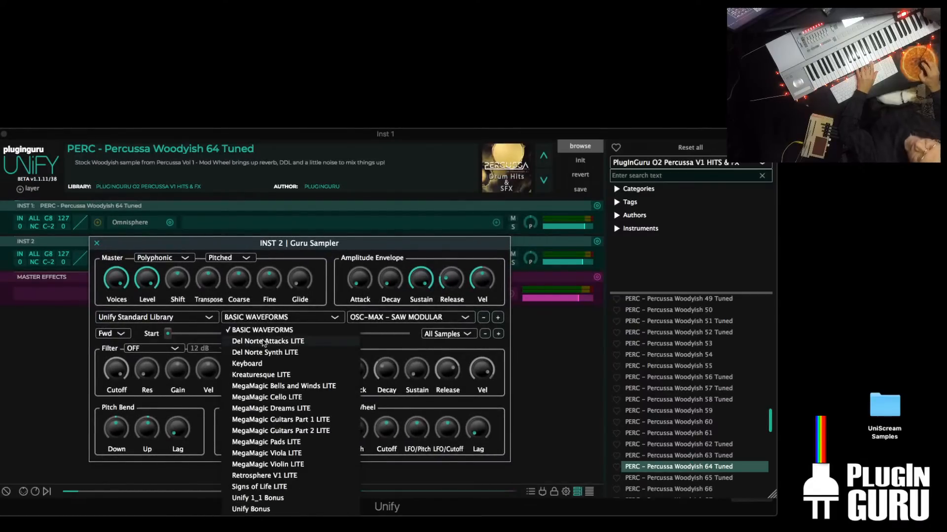
click(264, 341)
click(380, 318)
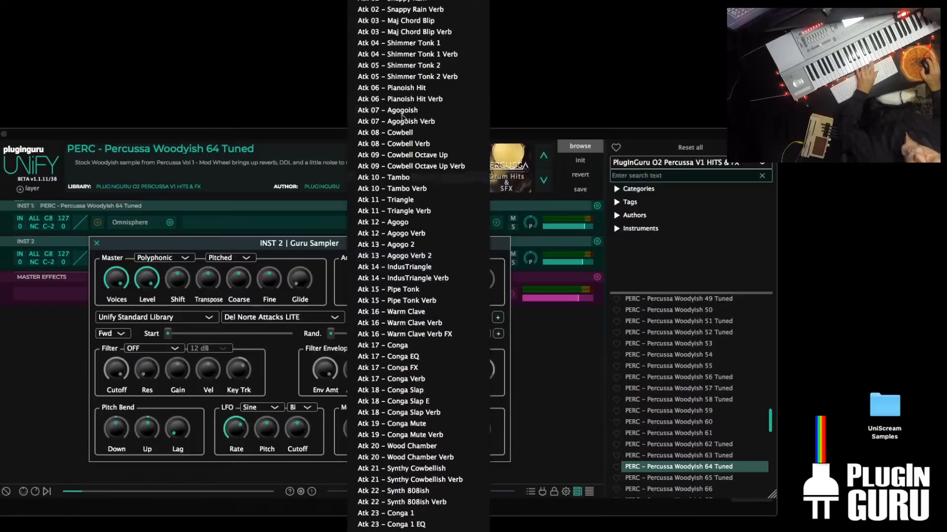
scroll(402, 162, down, 3)
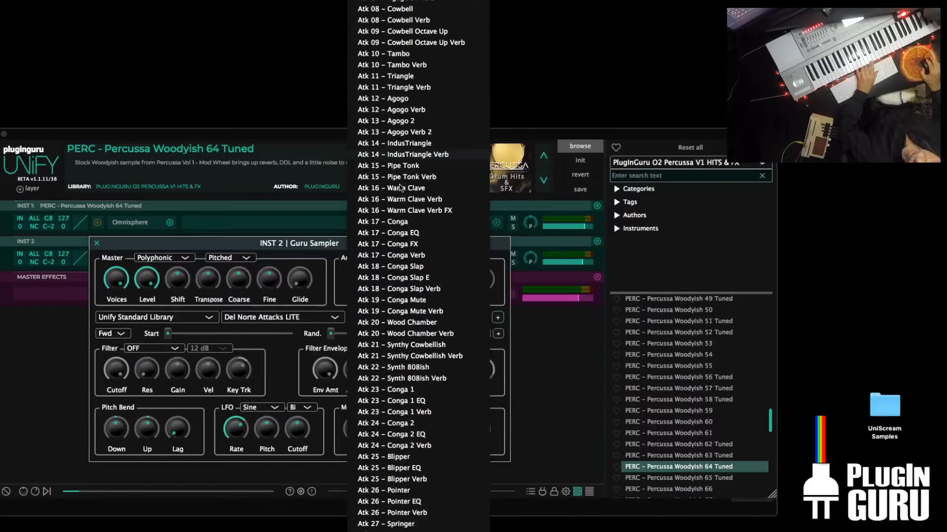
click(406, 244)
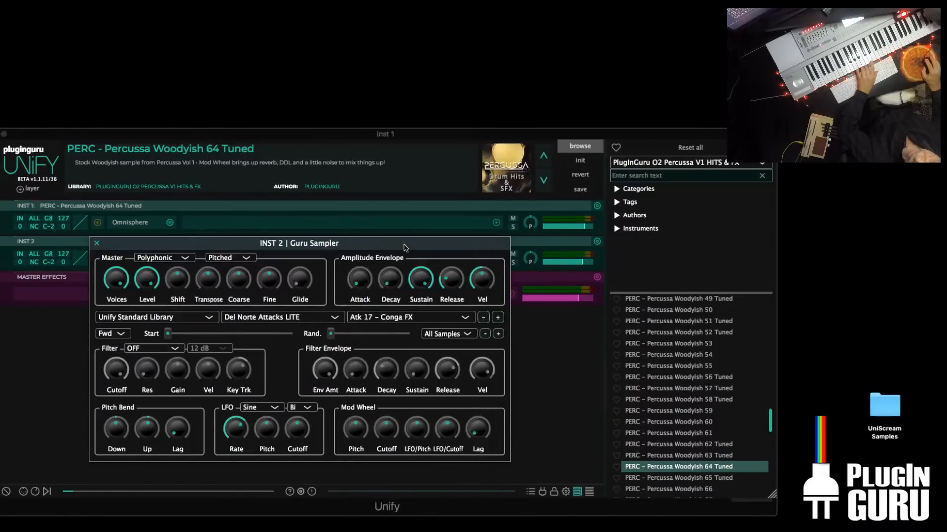
- Solo the Guru Sampler layer and reopen its sampler window
drag(254, 248, 187, 263)
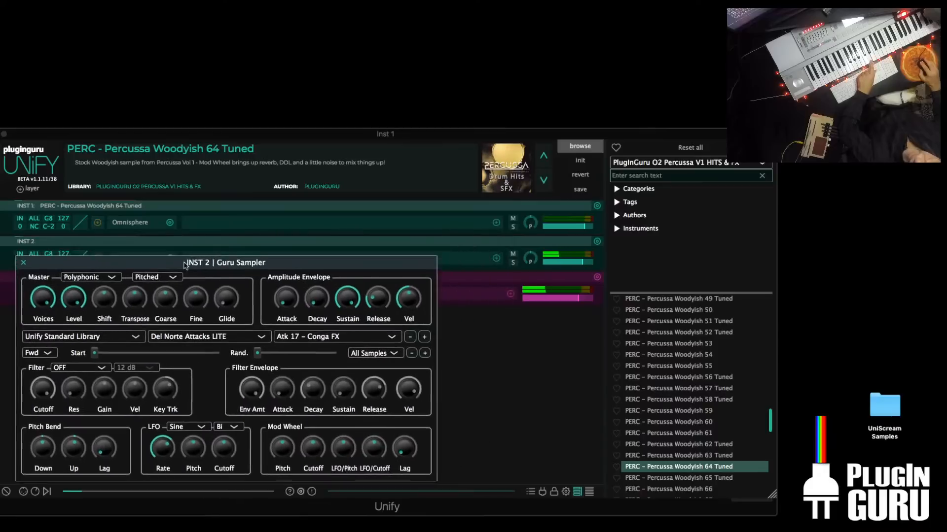
click(513, 226)
click(512, 262)
click(509, 228)
click(131, 259)
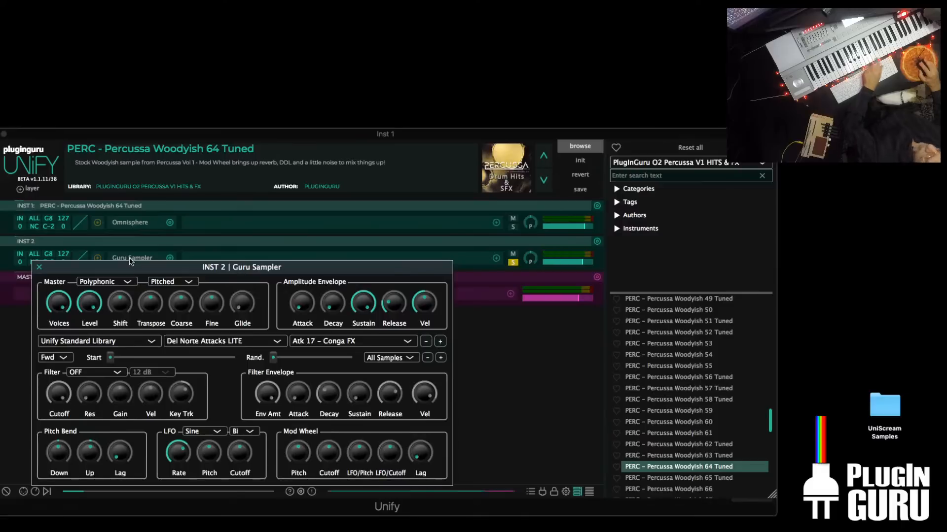
- Audition the attack samples one after another from Atk 17 - Conga Verb to Atk 26 - Pointer
click(439, 341)
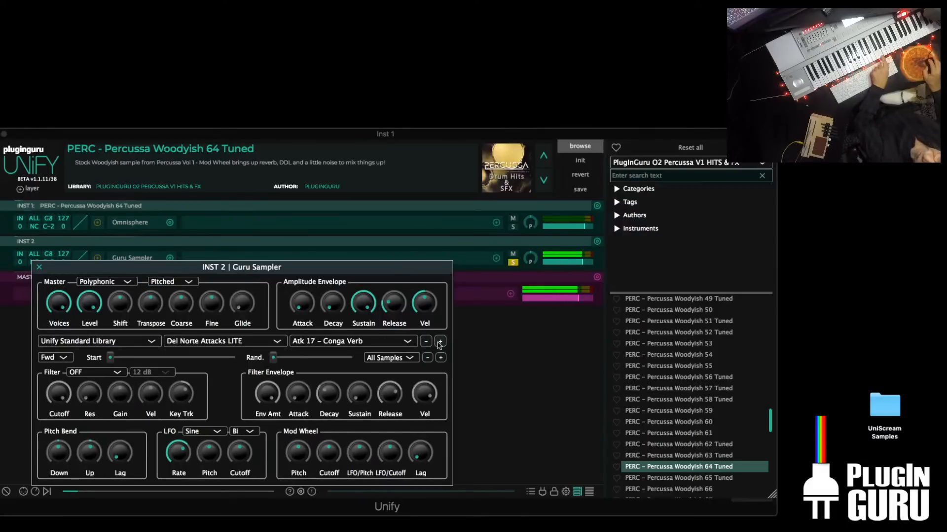
click(440, 341)
click(440, 342)
click(440, 342)
click(440, 342)
click(440, 342)
click(439, 342)
click(440, 341)
click(440, 342)
click(440, 342)
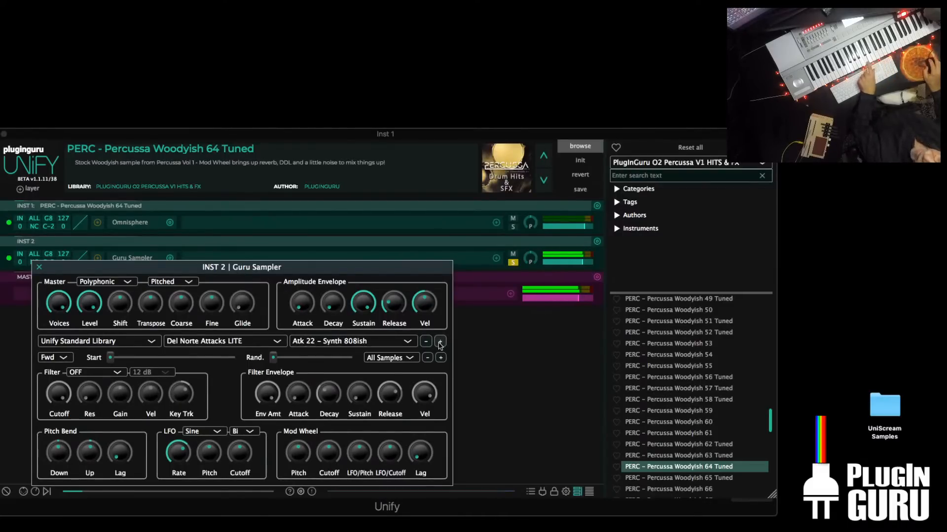
click(440, 342)
click(439, 342)
click(441, 341)
click(441, 342)
click(441, 342)
click(440, 341)
click(438, 342)
- Load the Atk 30 - Woody Pop Verb sample into Guru Sampler and close its window
click(348, 344)
scroll(350, 395, down, 1)
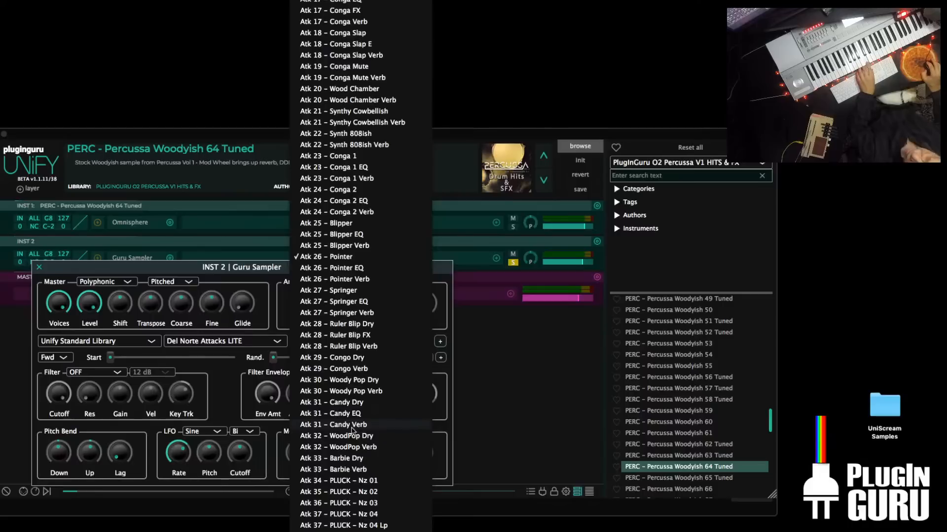
scroll(351, 402, down, 5)
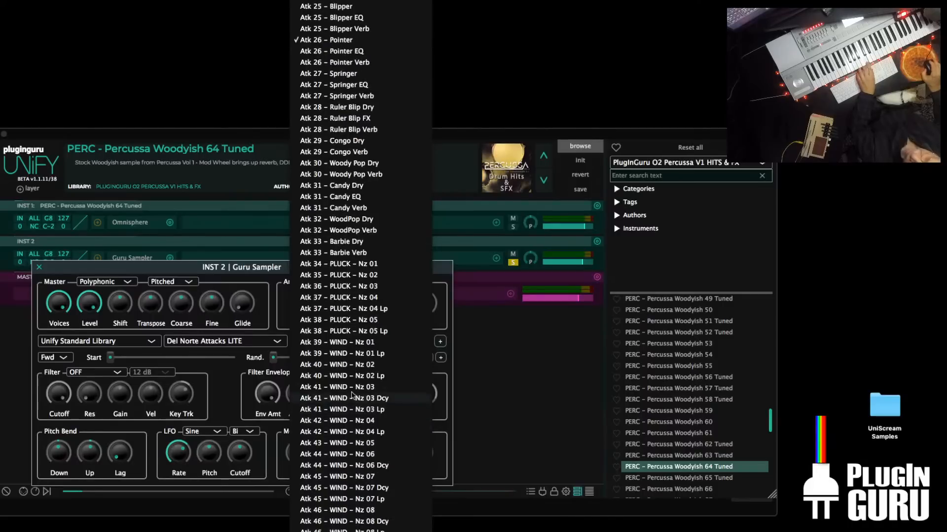
click(355, 175)
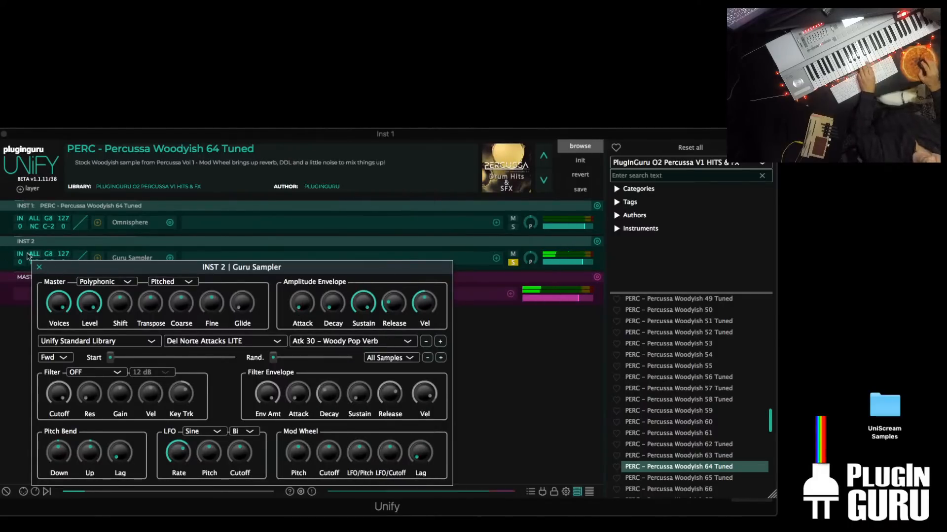
click(38, 267)
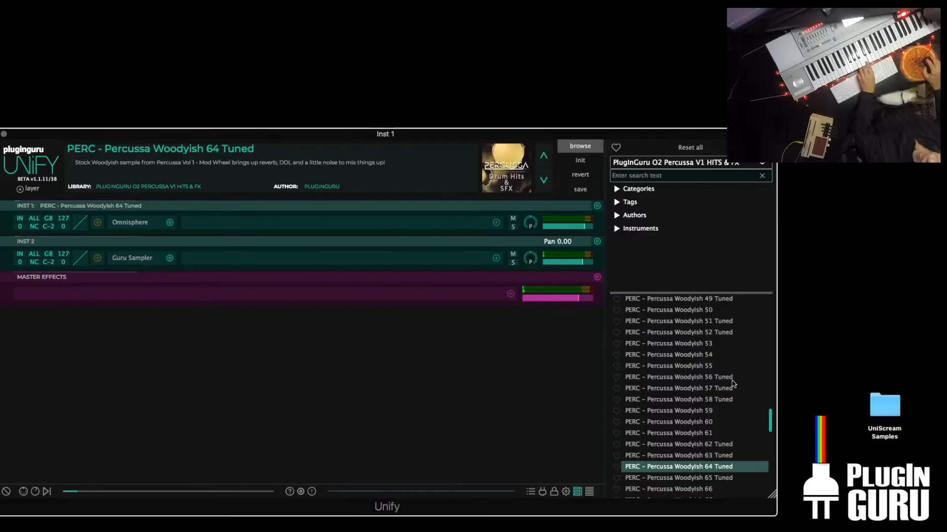
scroll(688, 392, down, 3)
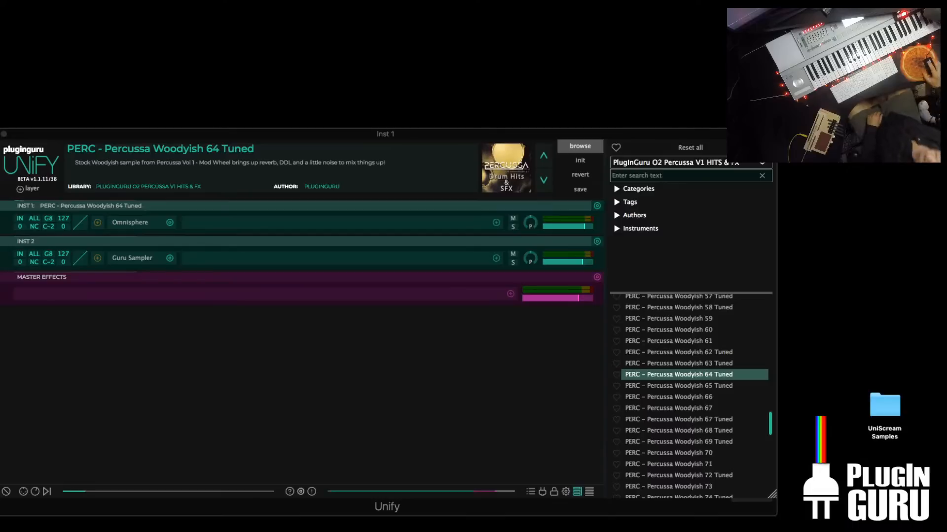
- Narrow and reposition the Unify window and place the PluginGuru Percussa V1 folder on the desktop above UniScream Samples
drag(772, 494, 727, 508)
drag(752, 475, 884, 356)
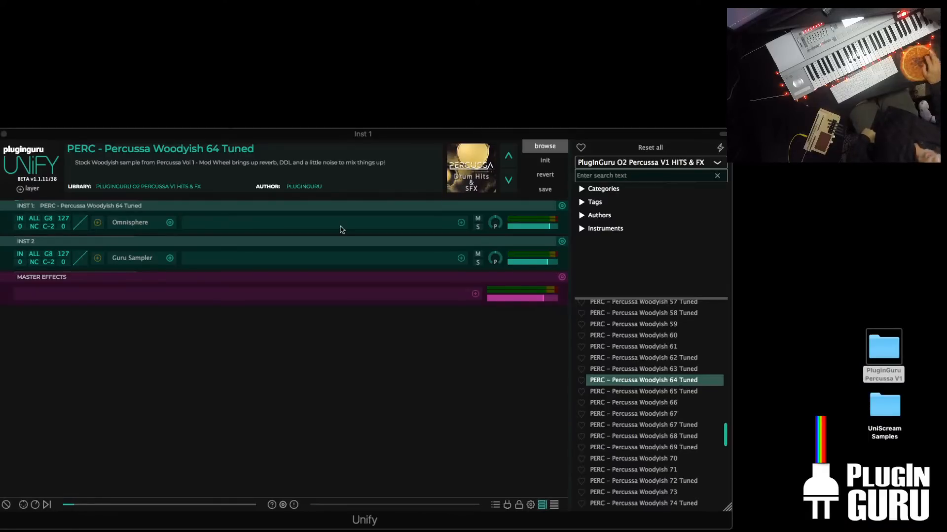
mouse_move(436, 136)
mouse_down()
mouse_move(462, 133)
mouse_move(449, 134)
mouse_up()
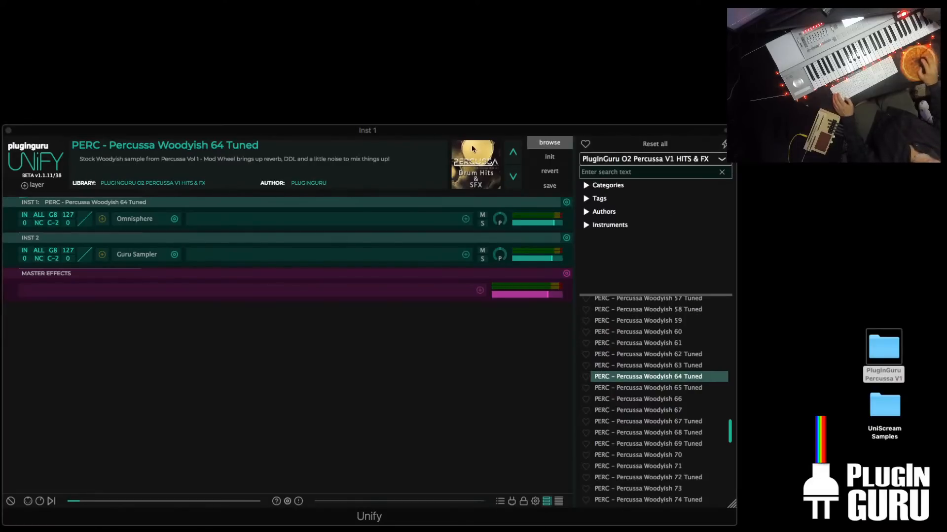
drag(734, 507, 708, 518)
drag(561, 133, 575, 121)
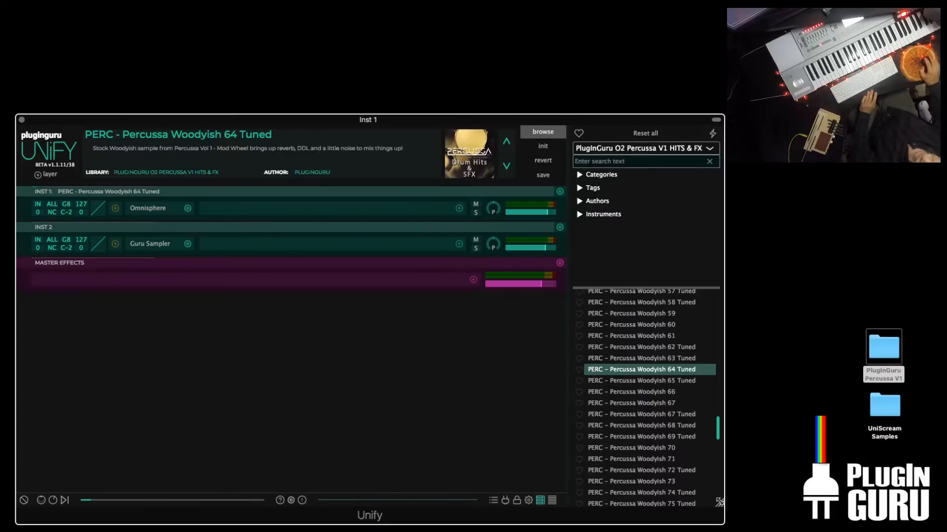
drag(719, 503, 716, 506)
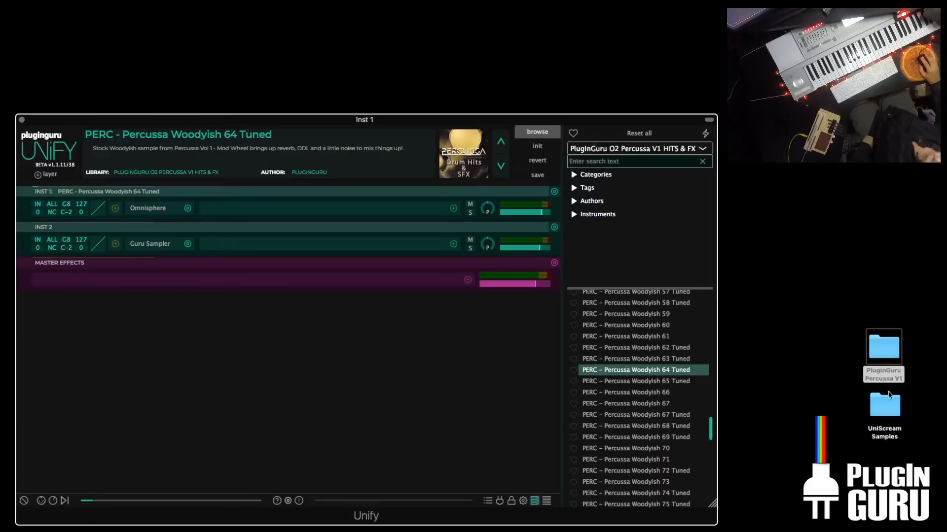
- Move the PluginGuru Percussa V1 desktop folder to the Trash and shift the UniScream Samples folder slightly
click(877, 360)
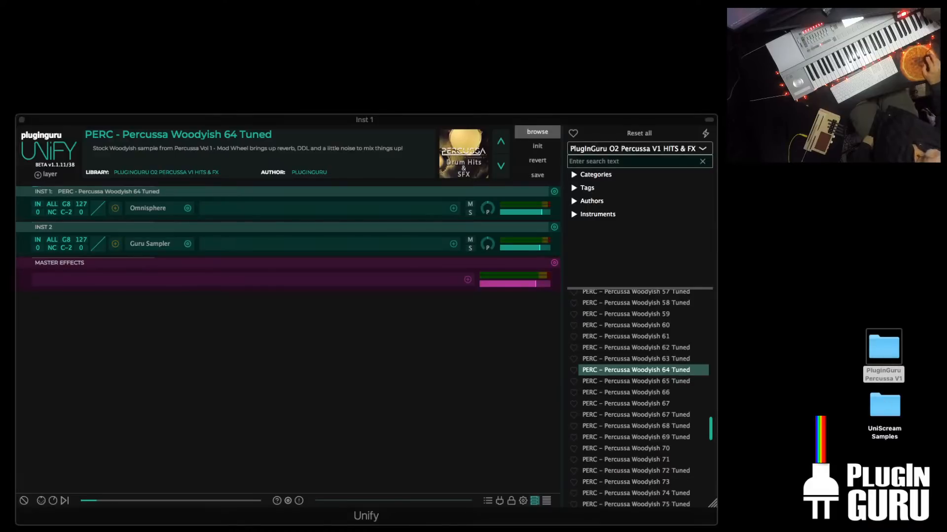
key(super+BackSpace)
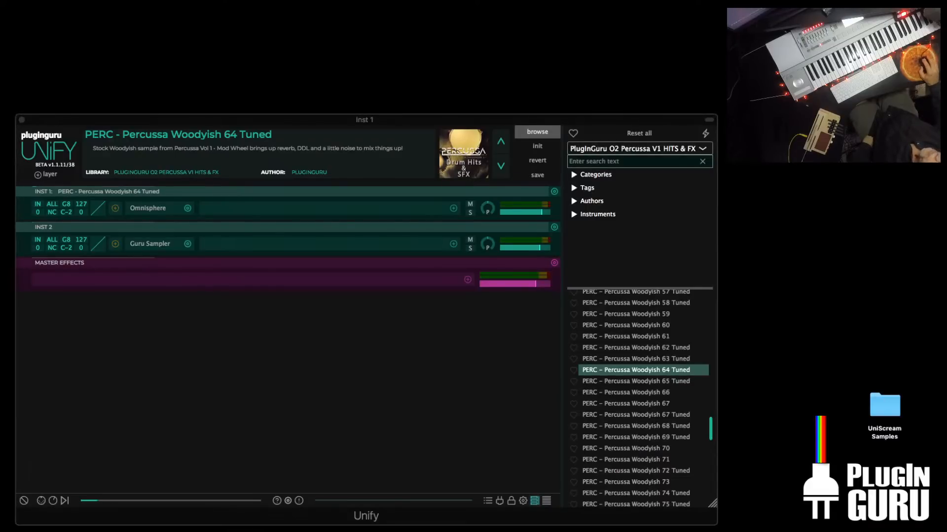
drag(884, 407, 882, 417)
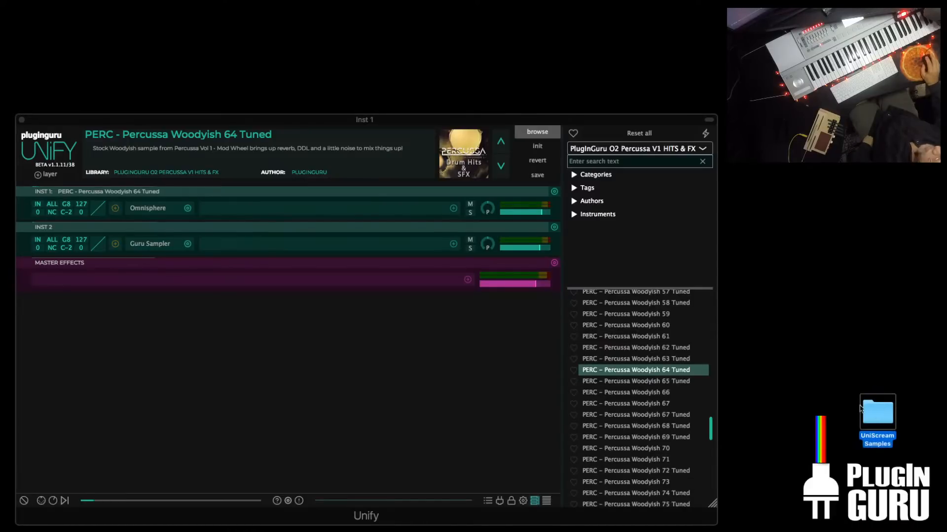
- Move the Unify window higher on the screen and extend its height downwards
drag(516, 122, 525, 121)
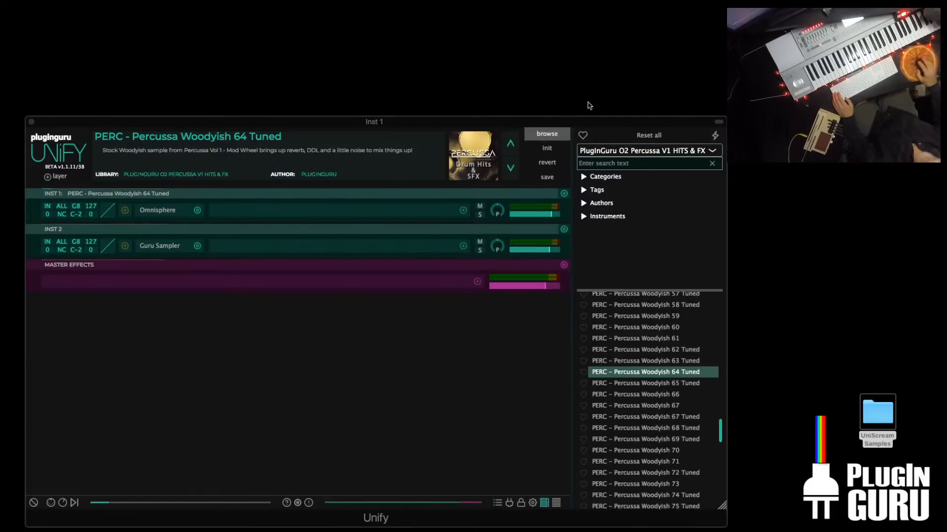
drag(563, 121, 554, 44)
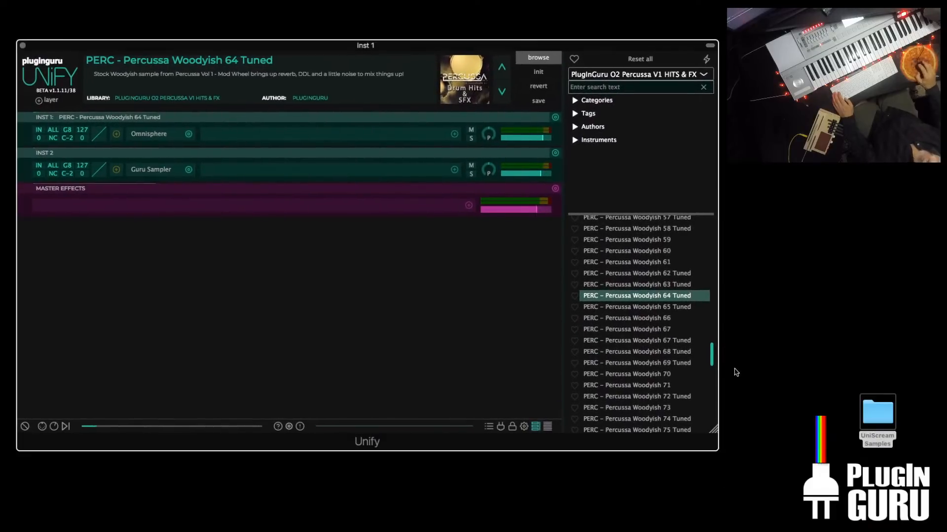
drag(715, 434, 712, 518)
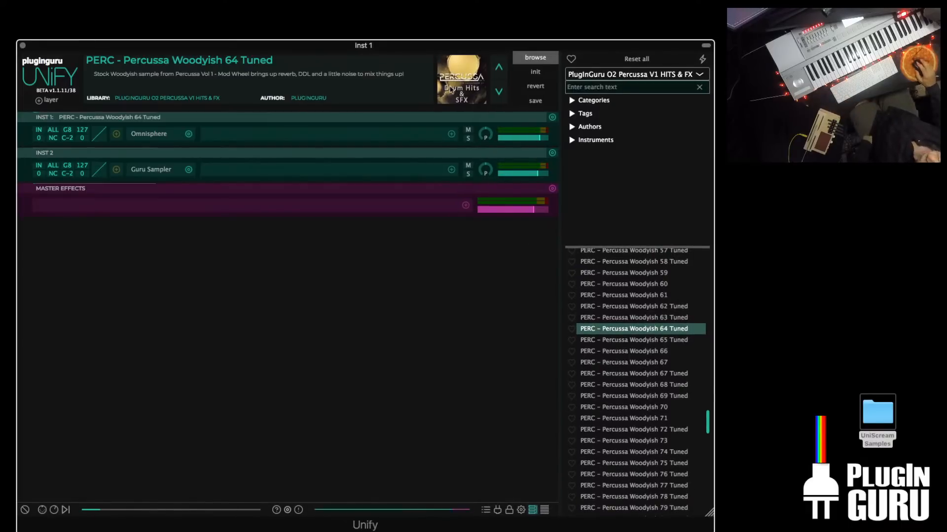
drag(446, 48, 437, 48)
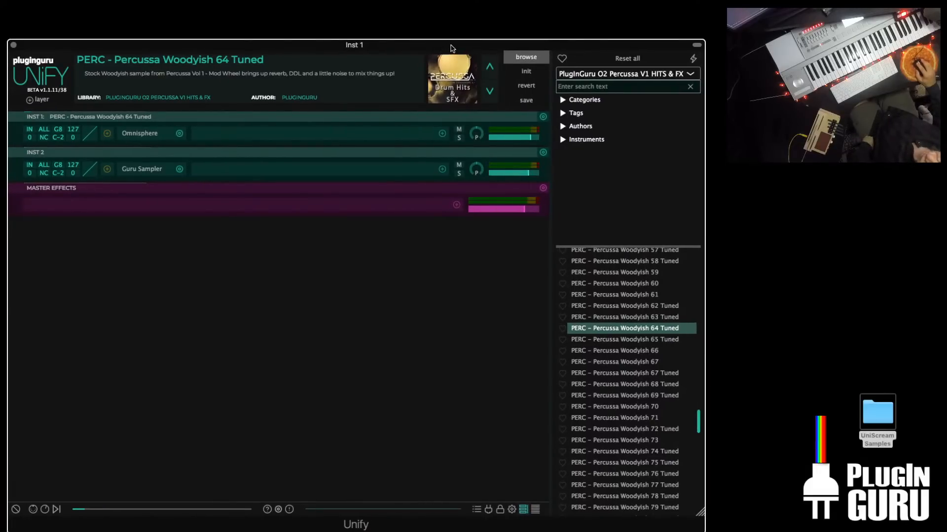
drag(450, 48, 449, 47)
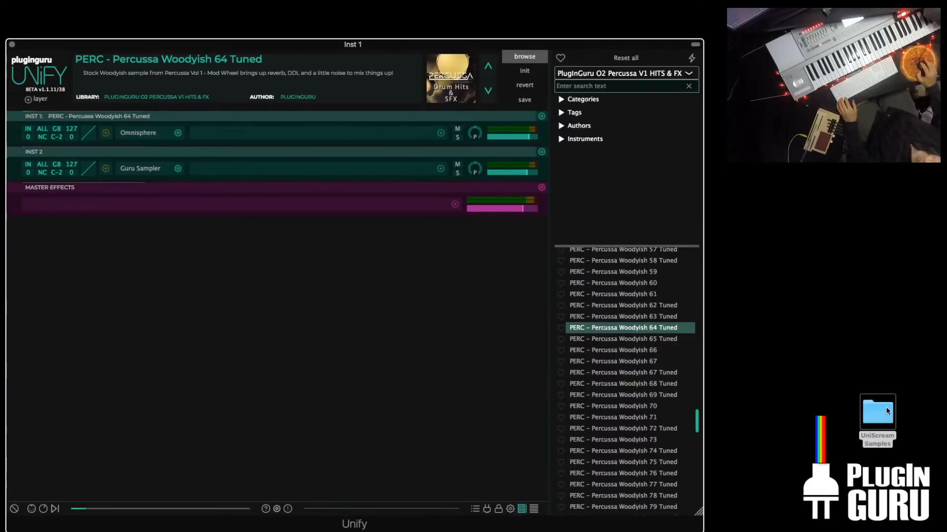
- Move Unify off the screen, switch to EXS24, and open its Instrument Editor with the desktop sample folder left reachable
drag(583, 45, 946, 47)
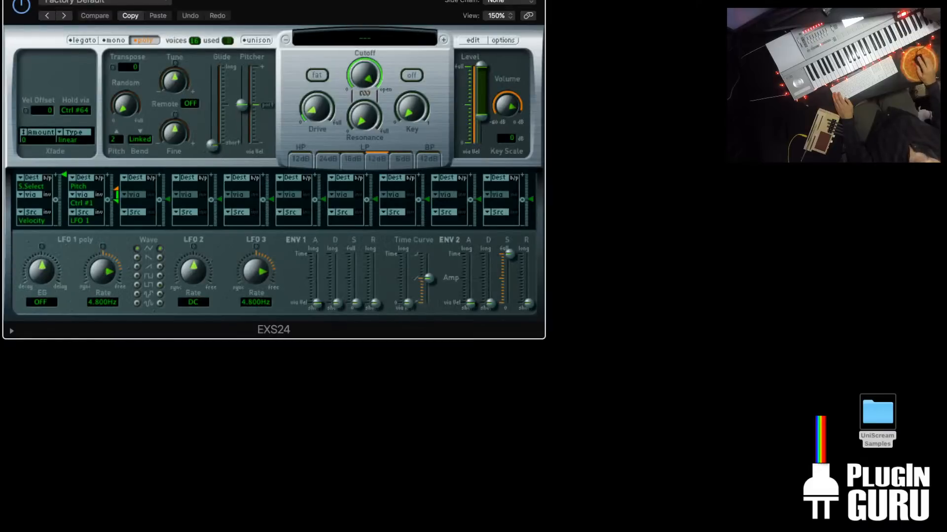
drag(273, 0, 266, 6)
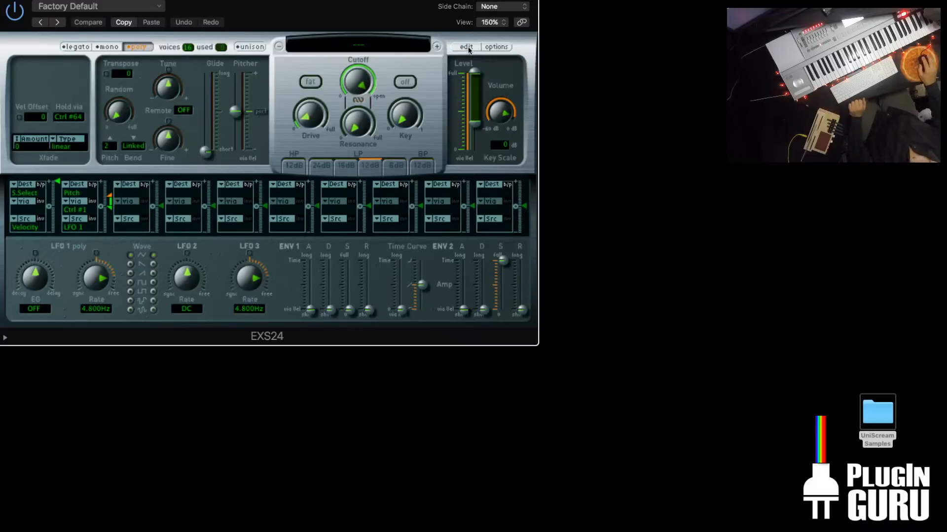
click(466, 47)
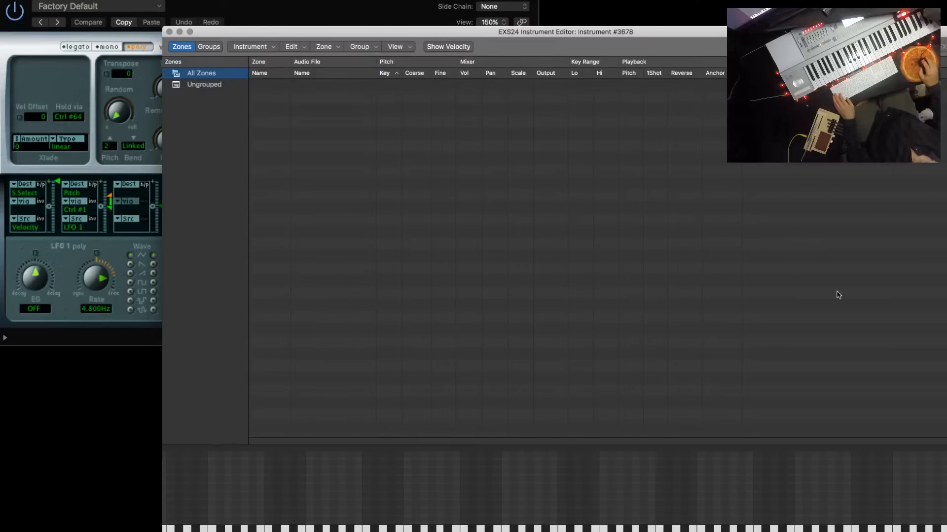
drag(704, 30, 587, 46)
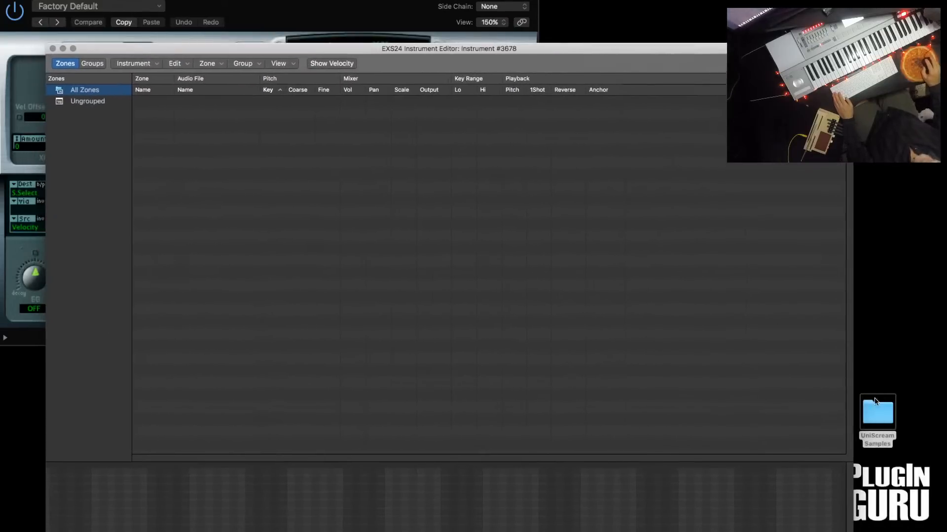
- Open the second subfolder inside UniScream Samples, which holds the Multi and Single folders, and move its Finder window clear of the Instrument Editor
click(890, 415)
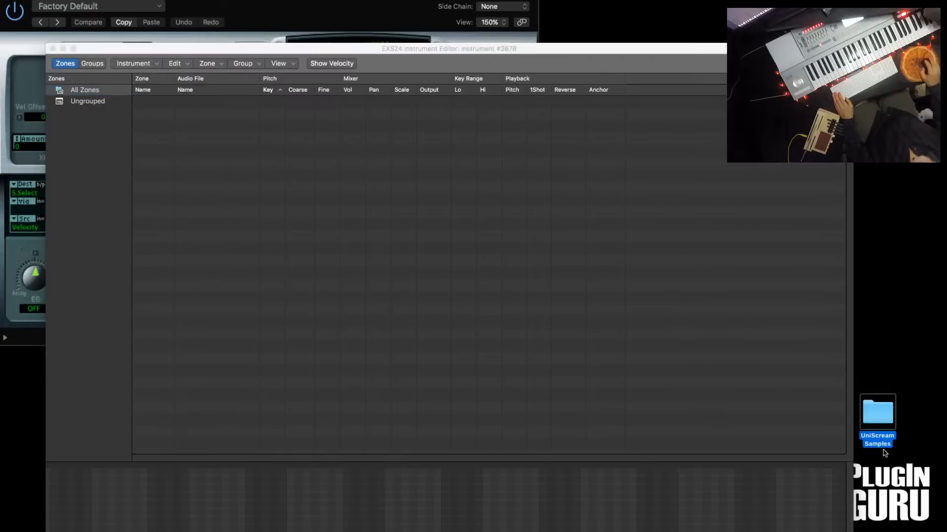
double_click(890, 419)
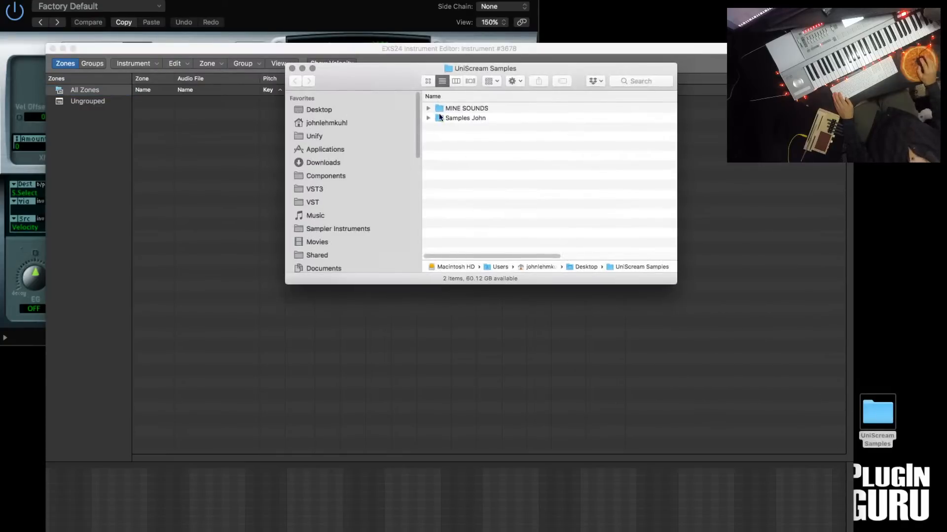
double_click(438, 120)
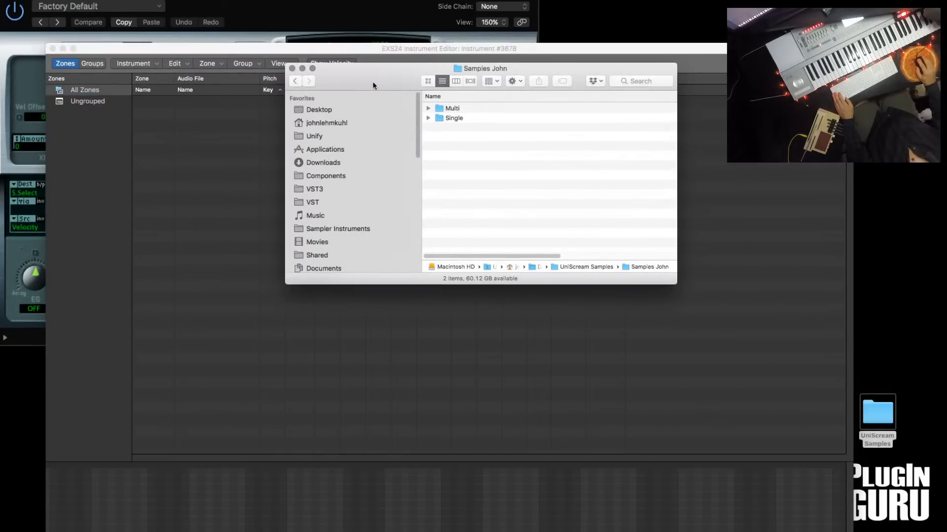
drag(373, 86, 946, 94)
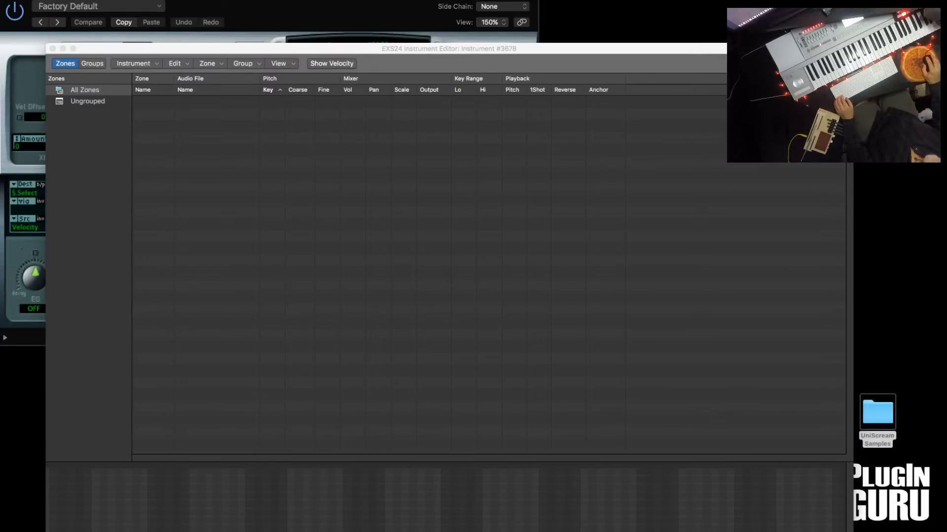
- Add the DeadlyHit, DeamonsHel and DevilsCall samples as contiguous one-note zones from C1, and the AlienInvasion, DeadLead and LeadMadness samples from D#1
drag(522, 451, 360, 361)
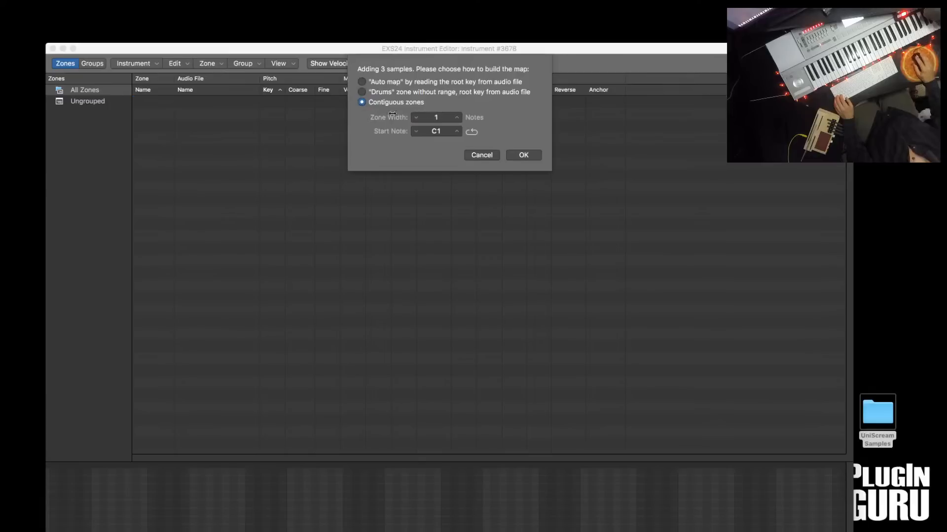
click(522, 156)
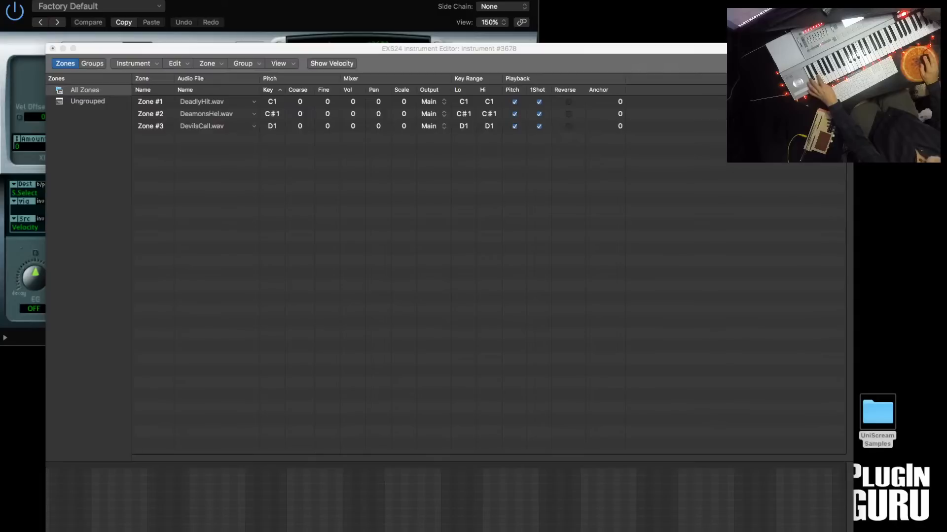
drag(946, 266, 303, 290)
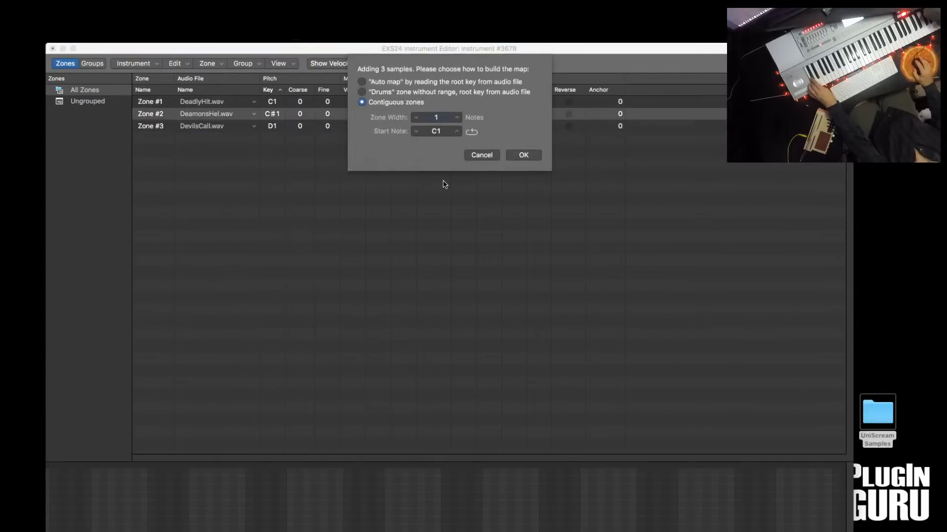
click(456, 132)
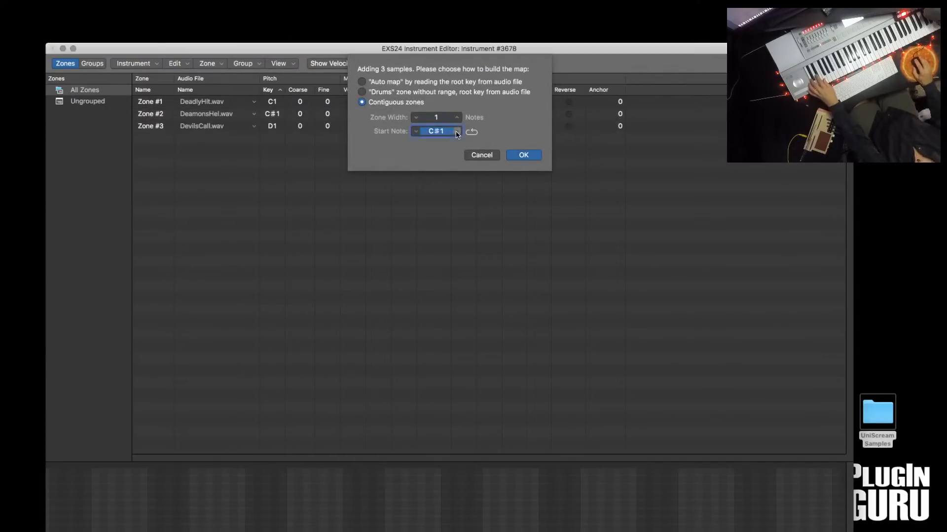
click(524, 155)
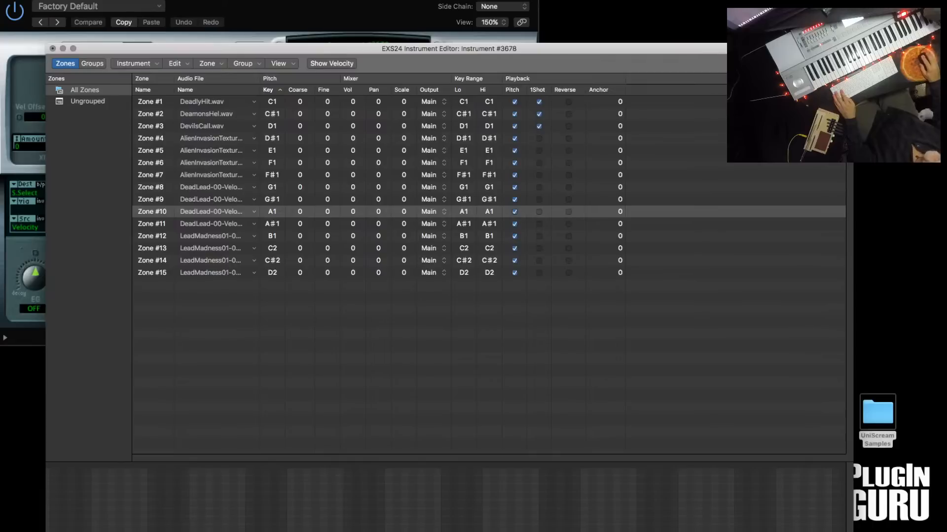
- Add the SFX samples from Finder as contiguous zones one note wide, starting at D#2
key(super+Tab)
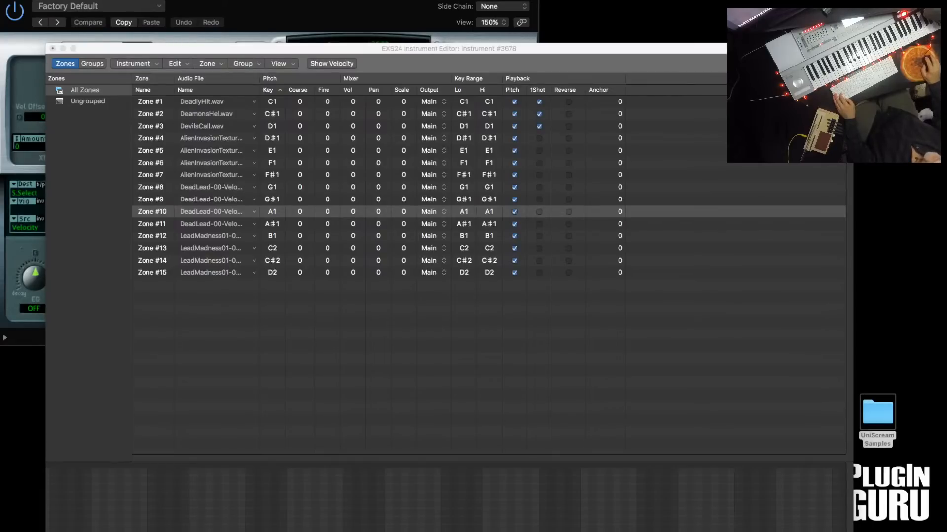
drag(937, 316, 333, 304)
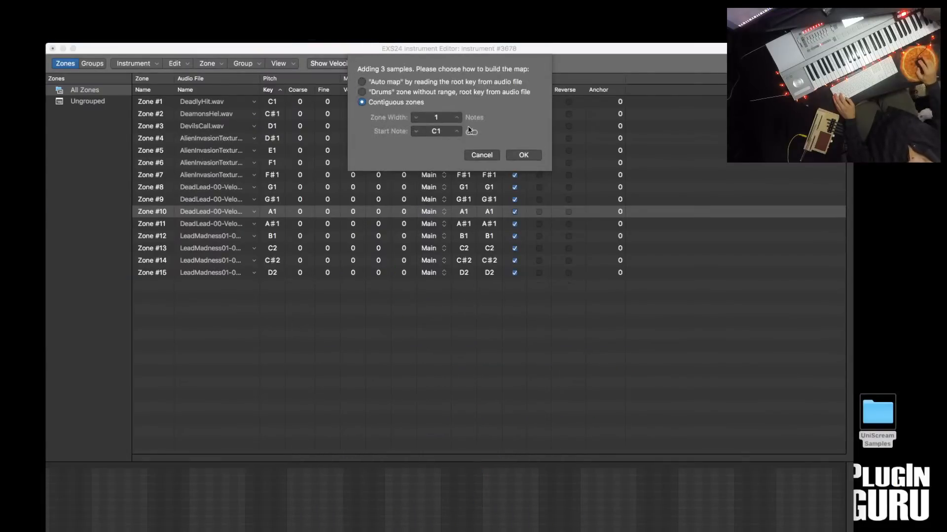
click(457, 130)
click(456, 130)
click(456, 130)
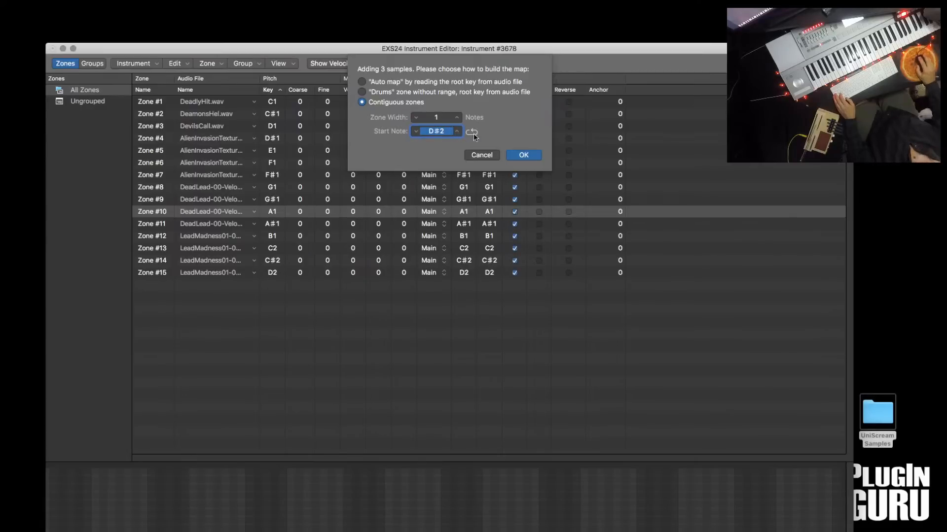
click(524, 155)
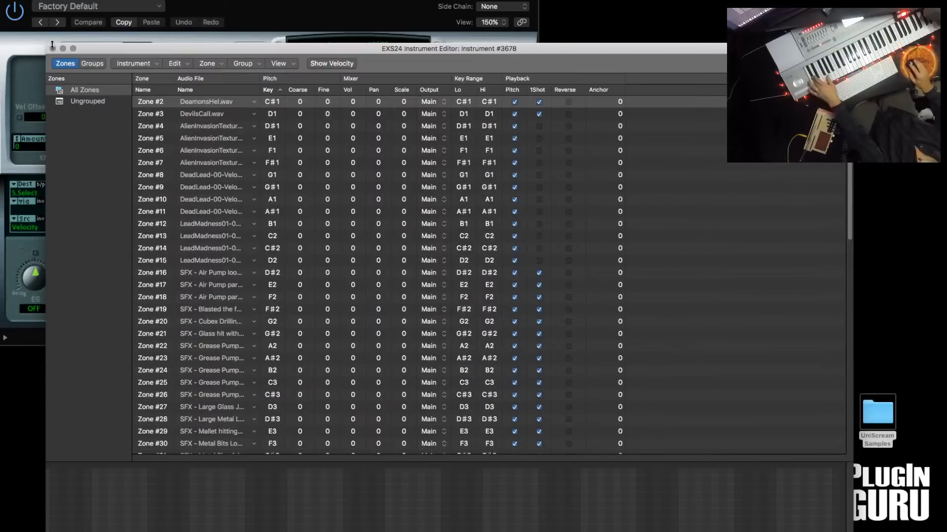
- Close the Instrument Editor without saving the instrument changes and close the EXS24 window
click(52, 47)
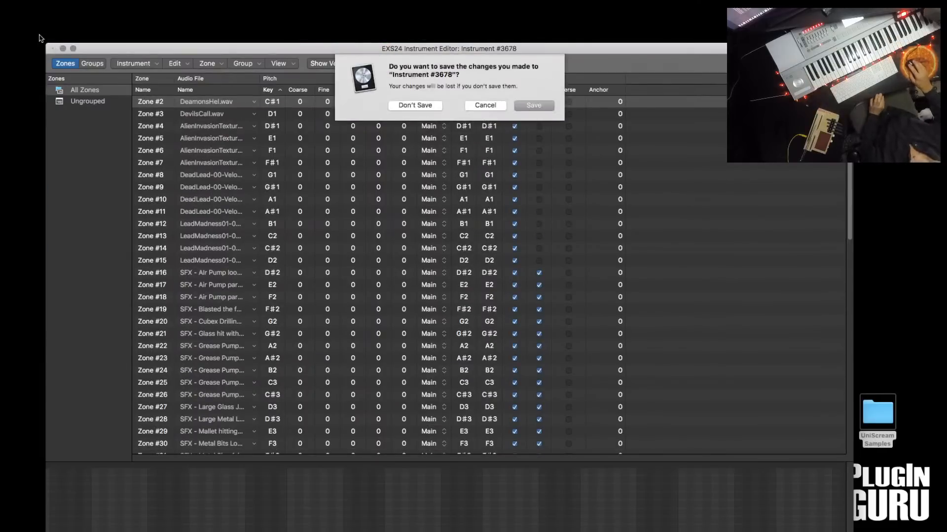
click(421, 110)
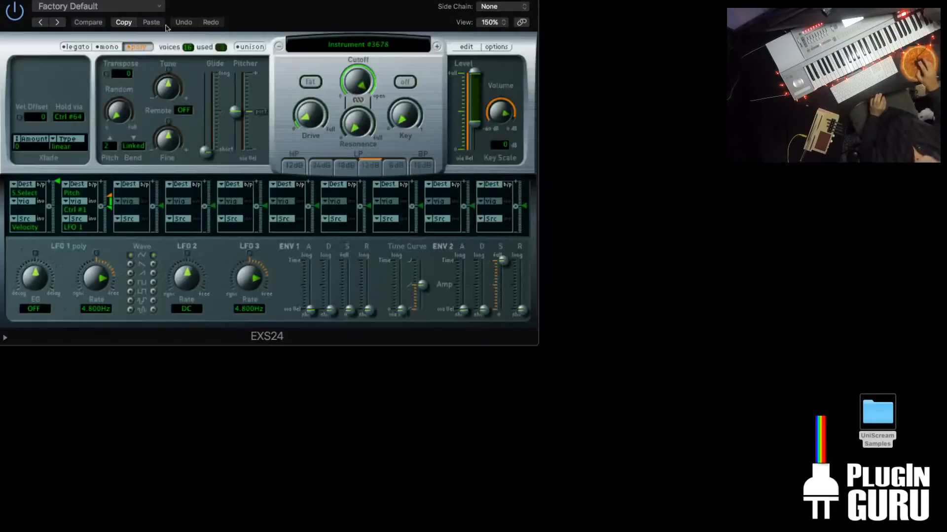
click(7, 1)
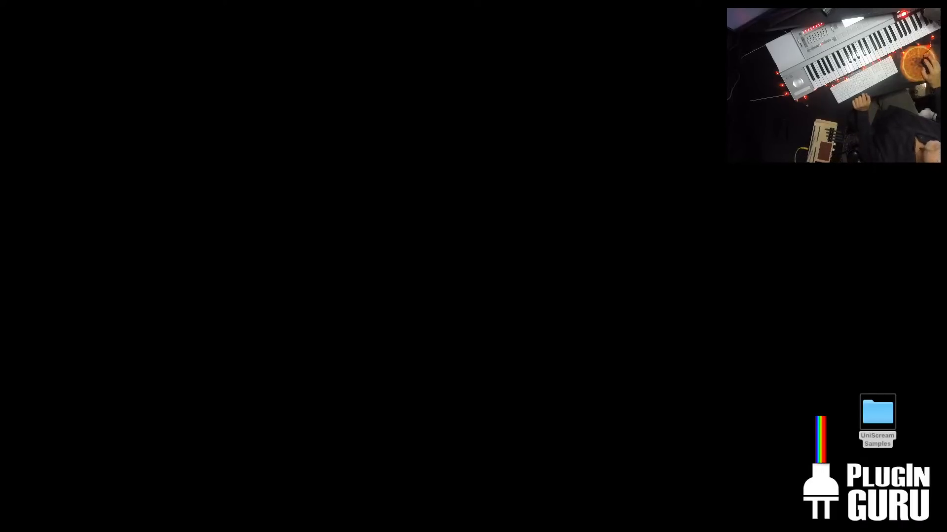
- Bring the Logic project window back on screen and create two new audio tracks
drag(946, 23, 296, 0)
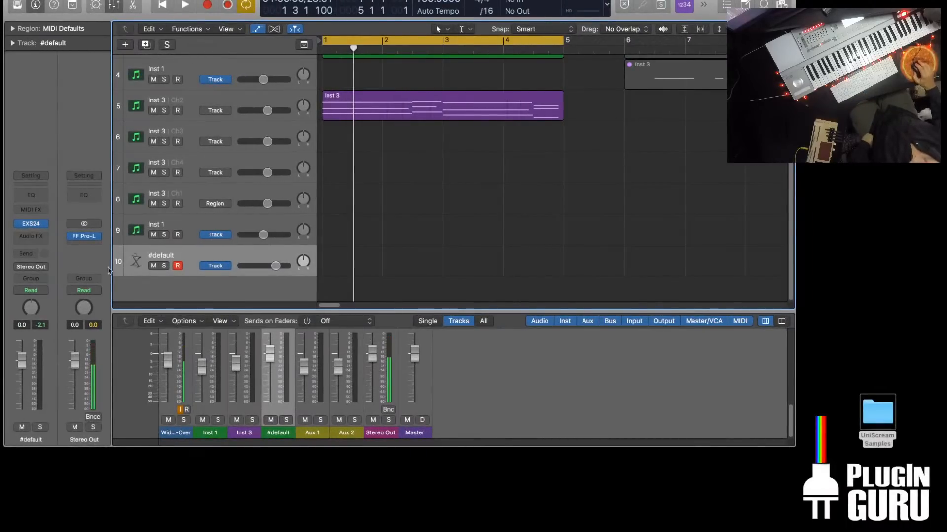
click(125, 46)
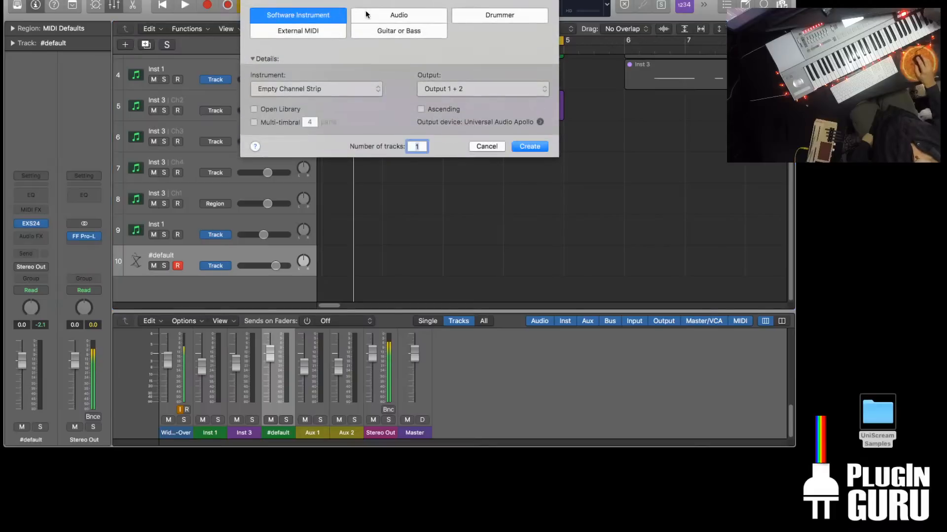
click(383, 17)
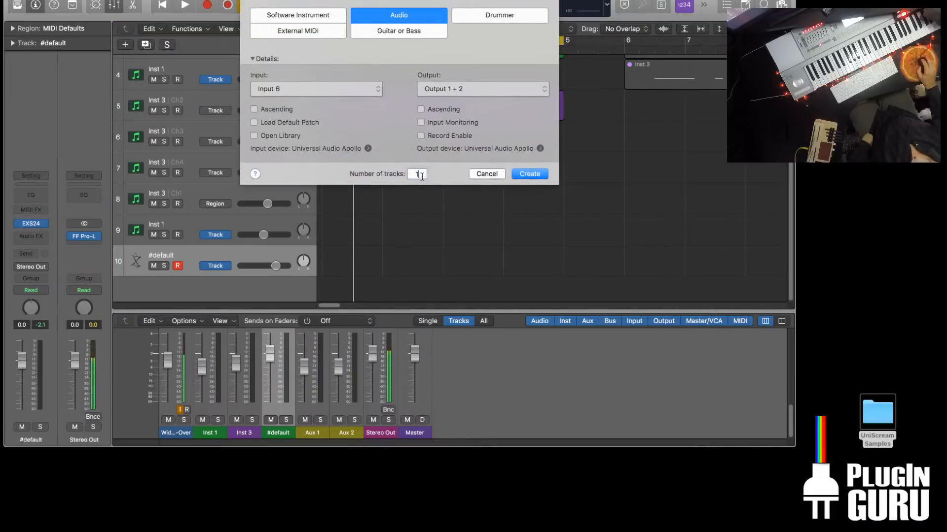
text(2)
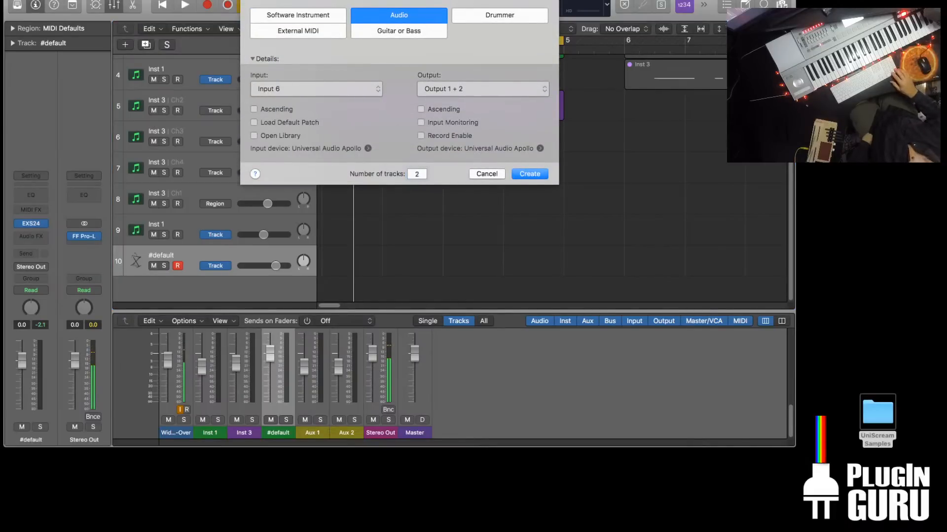
key(Return)
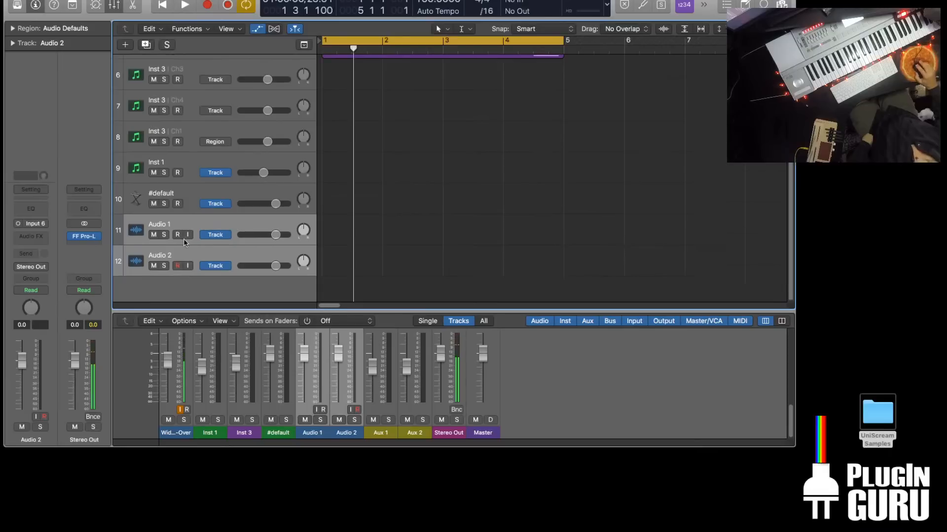
- Enable input monitoring on Audio 1 and Audio 2, and set Audio 2 to the stereo input pair 3-4
click(188, 235)
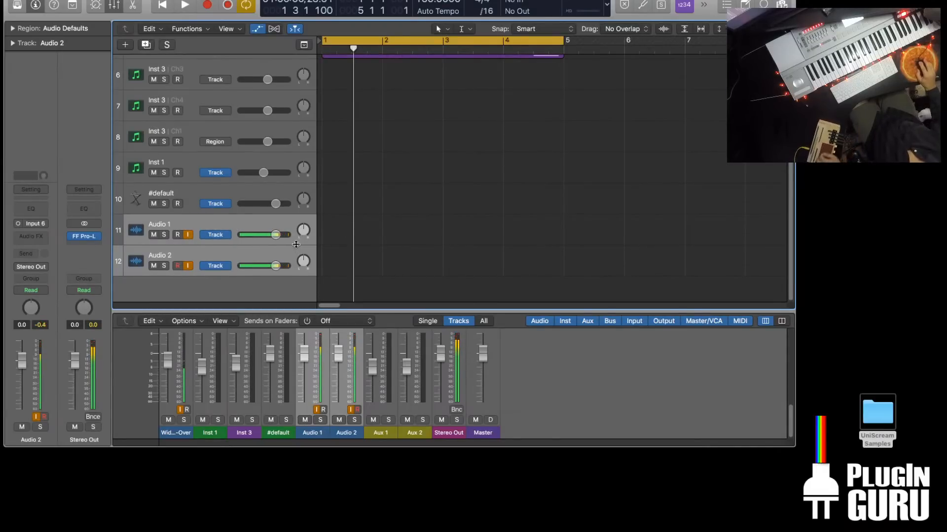
click(227, 258)
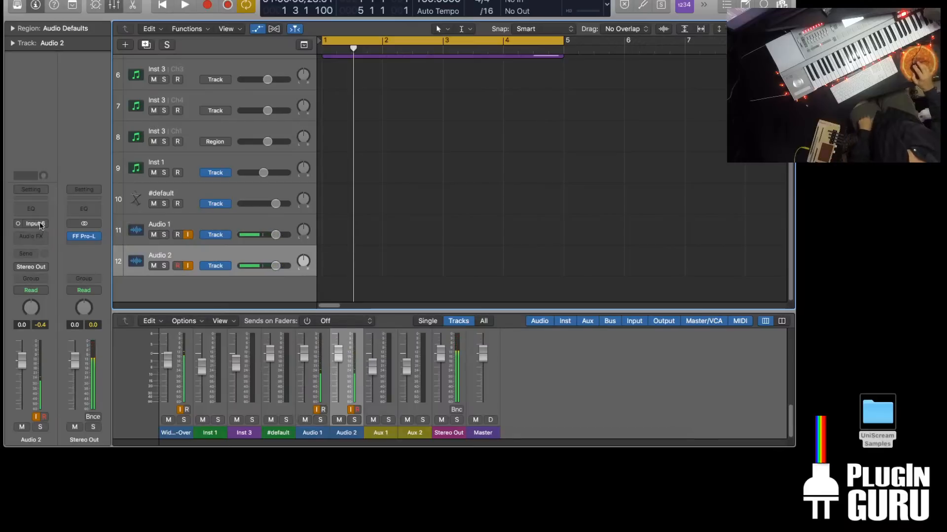
click(19, 224)
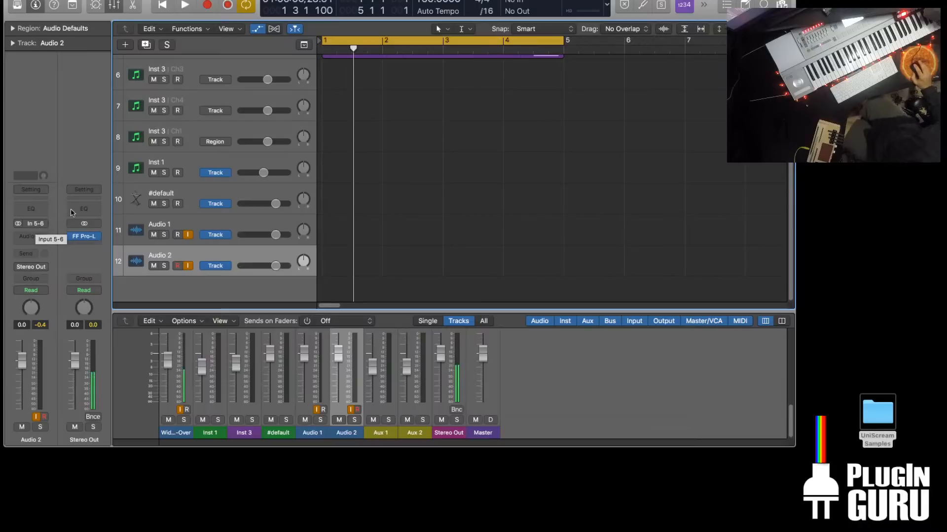
click(41, 225)
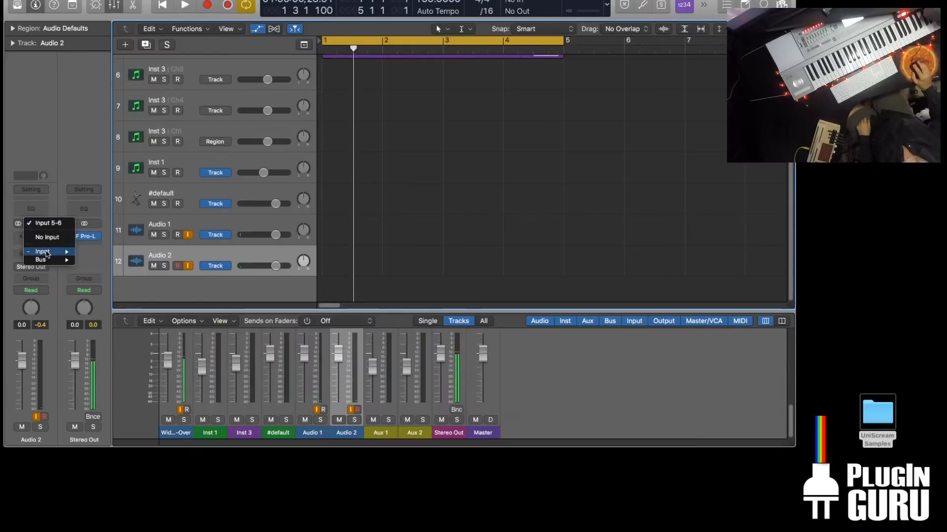
mouse_move(49, 252)
click(99, 260)
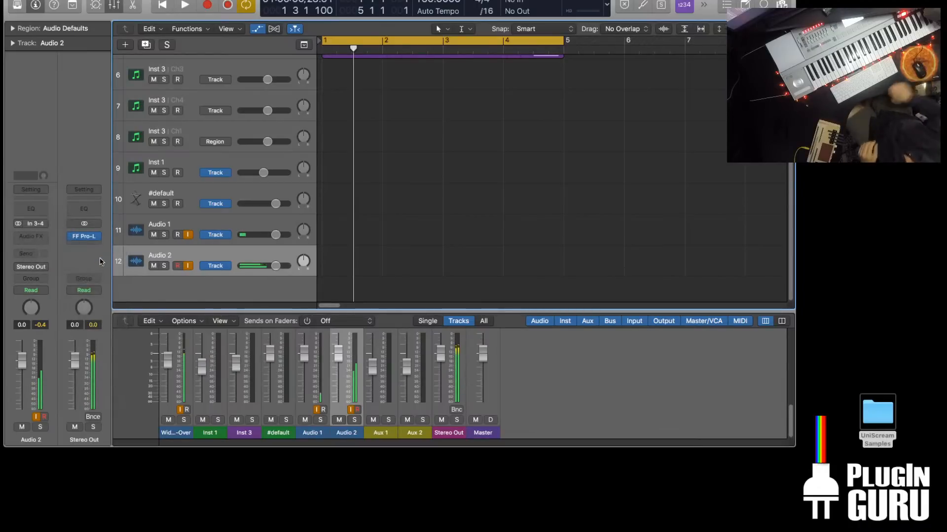
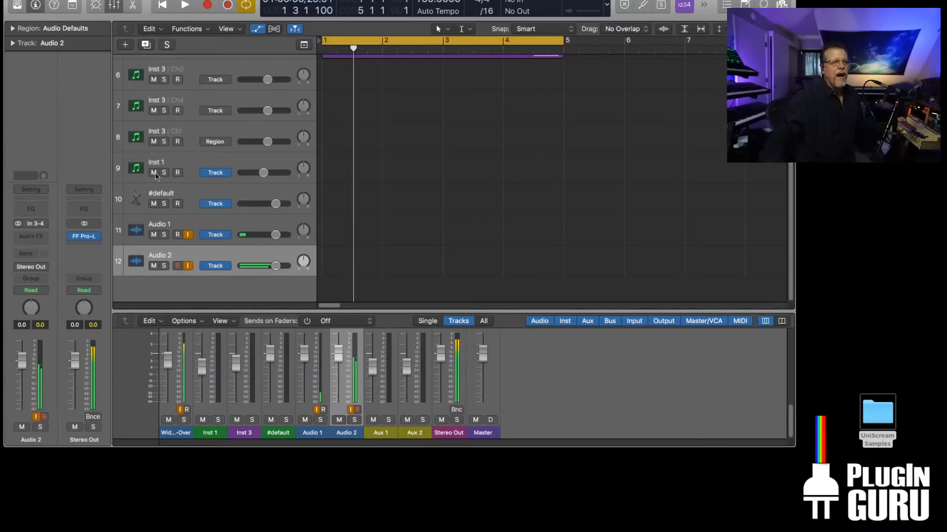
- Turn off input monitoring on the Wide Voice-Over track
scroll(131, 187, up, 5)
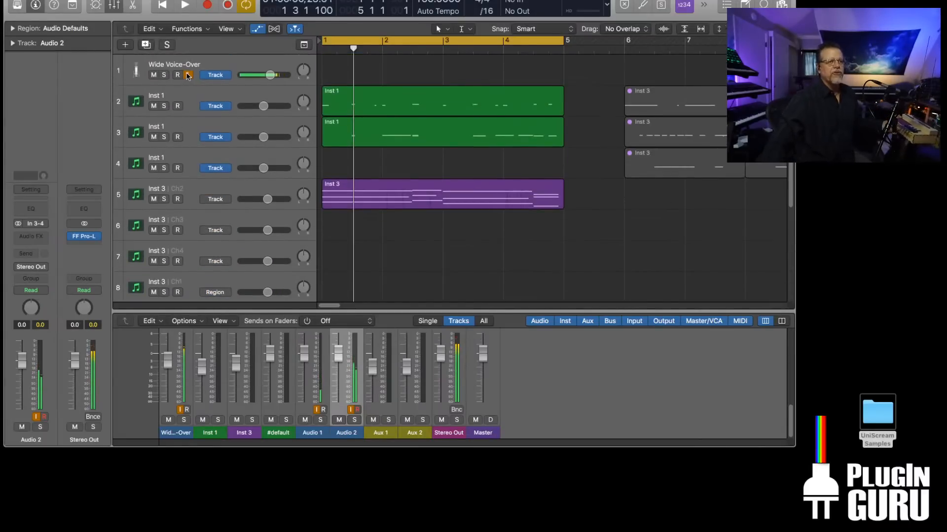
scroll(194, 173, down, 5)
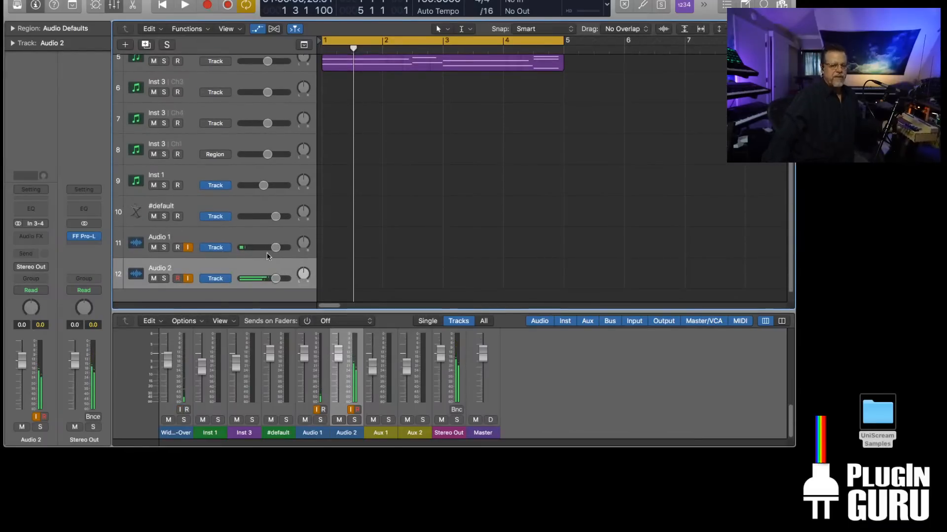
- Mute the two Inst 1 regions and the Inst 3 region starting at bar 1, and turn off the cycle range
key(space)
scroll(365, 237, up, 4)
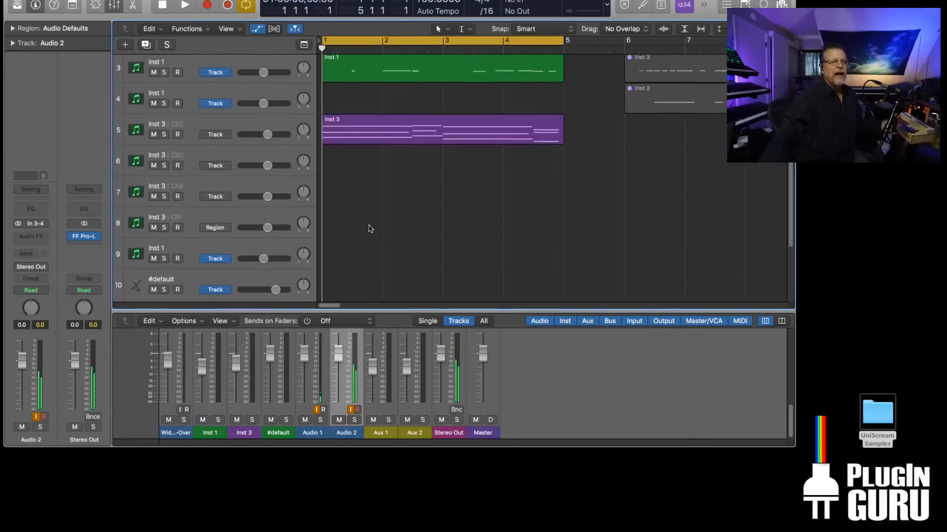
drag(551, 249, 409, 87)
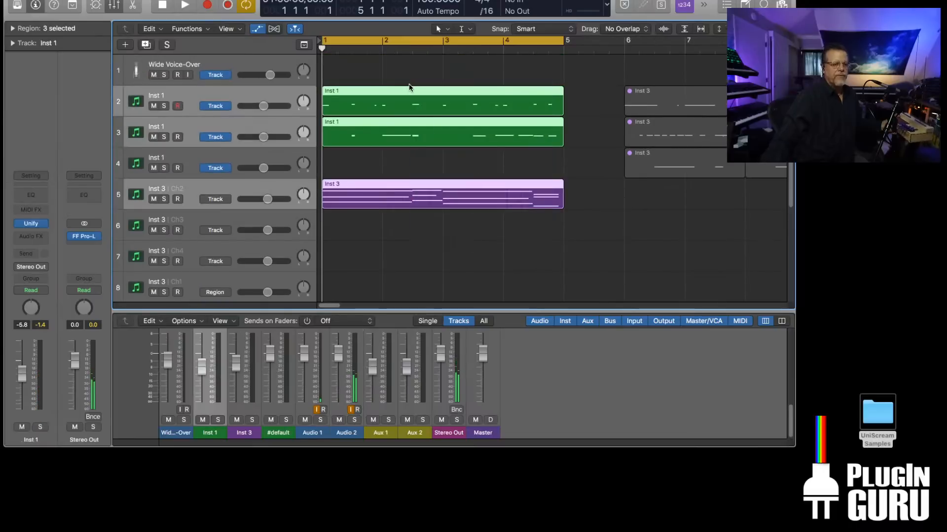
key(ctrl+m)
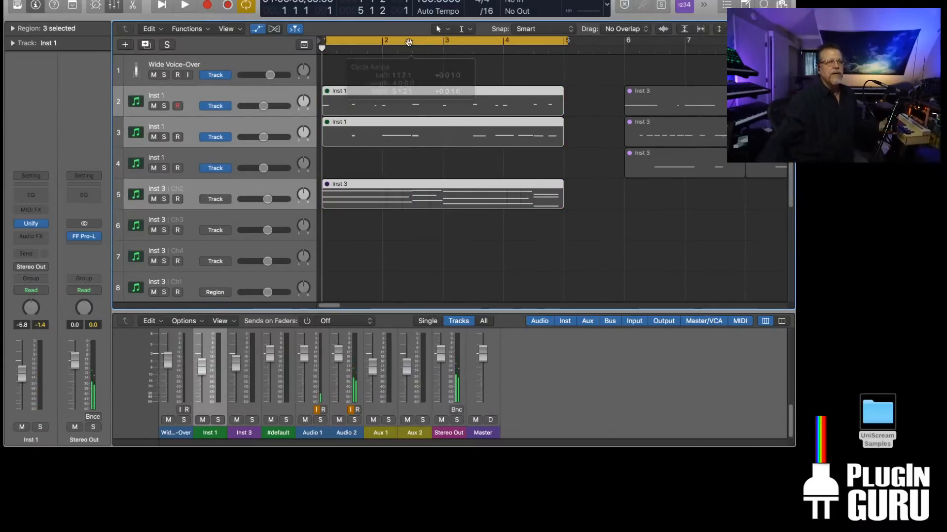
click(406, 40)
- Deselect the regions, run the transport in record from bar 1 to about bar 17, and stop it
scroll(390, 263, down, 6)
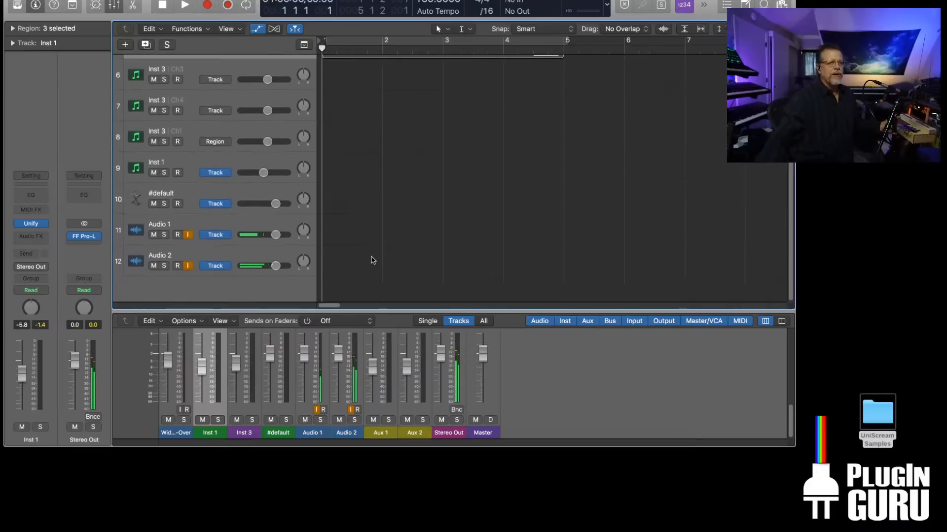
click(373, 260)
key(space)
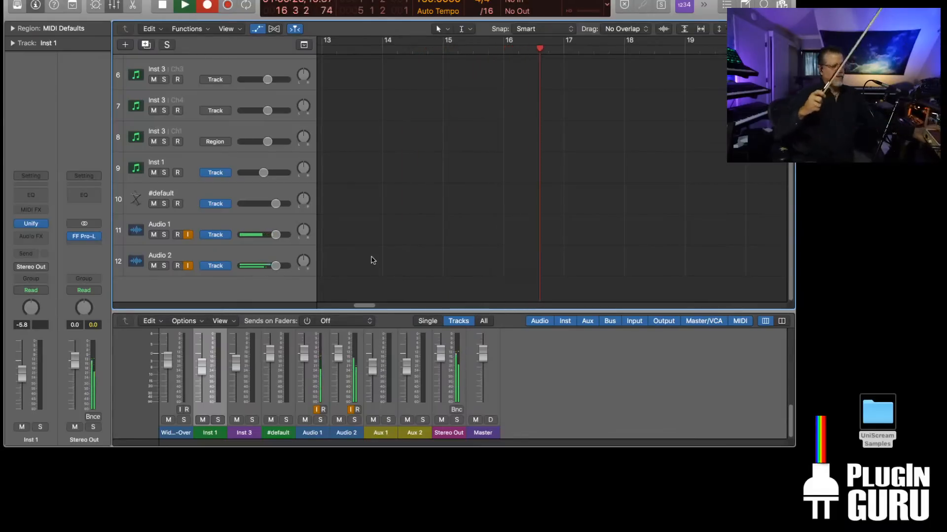
key(space)
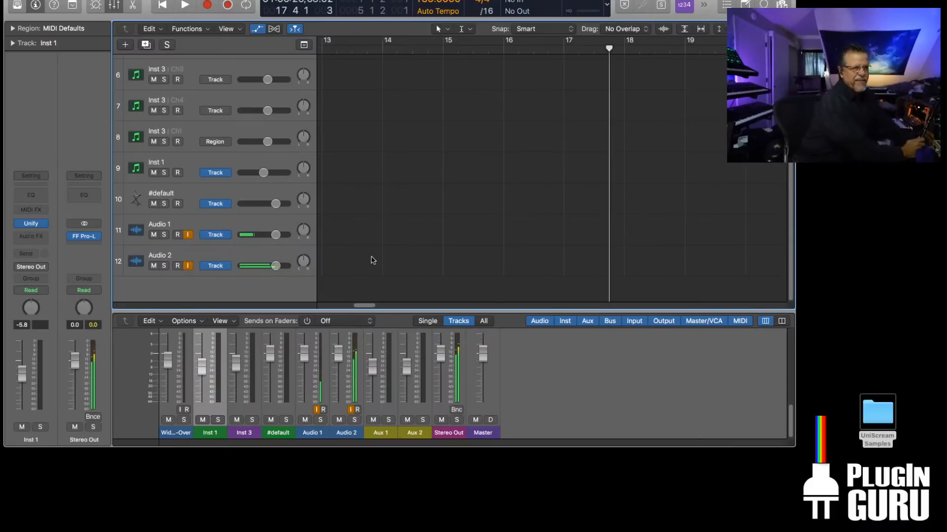
- Turn off input monitoring on Audio 1 and Audio 2, re-enable it on Wide Voice-Over, and return the playhead to bar 1
scroll(193, 81, up, 5)
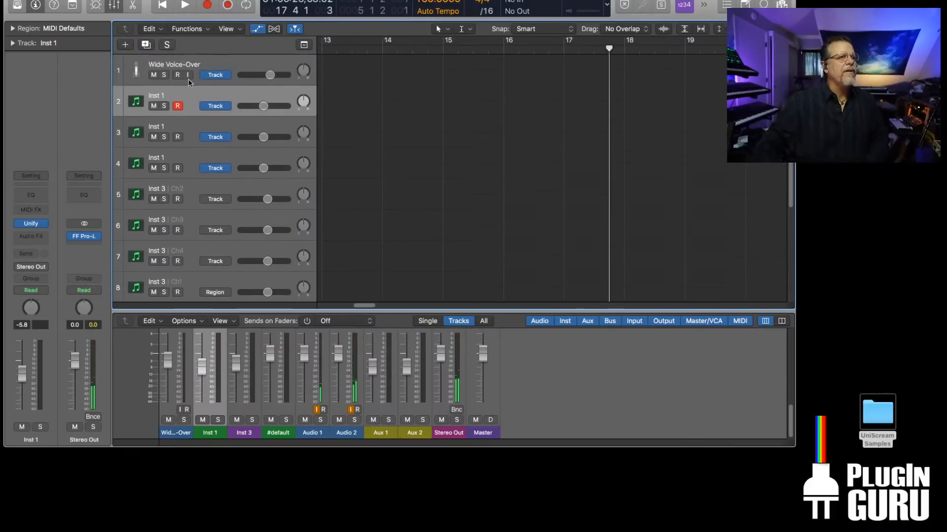
scroll(193, 148, down, 5)
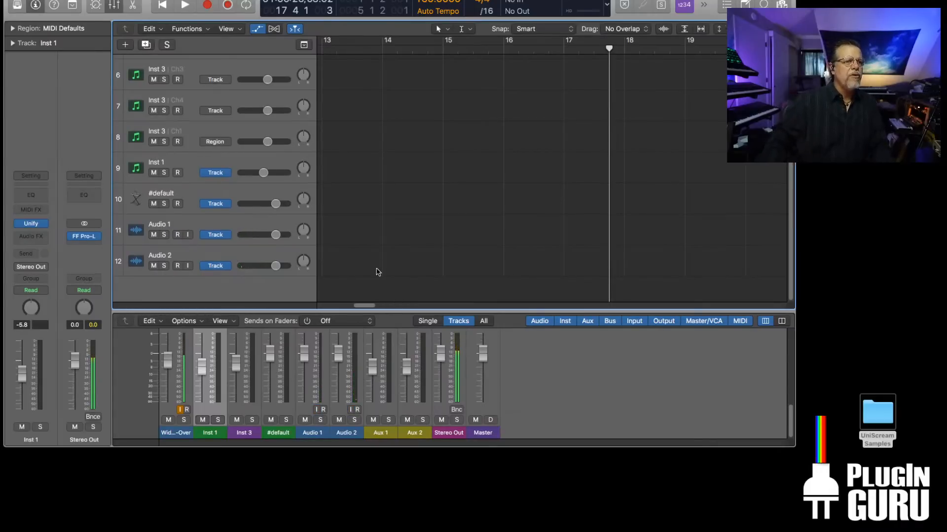
key(Return)
key(space)
key(space)
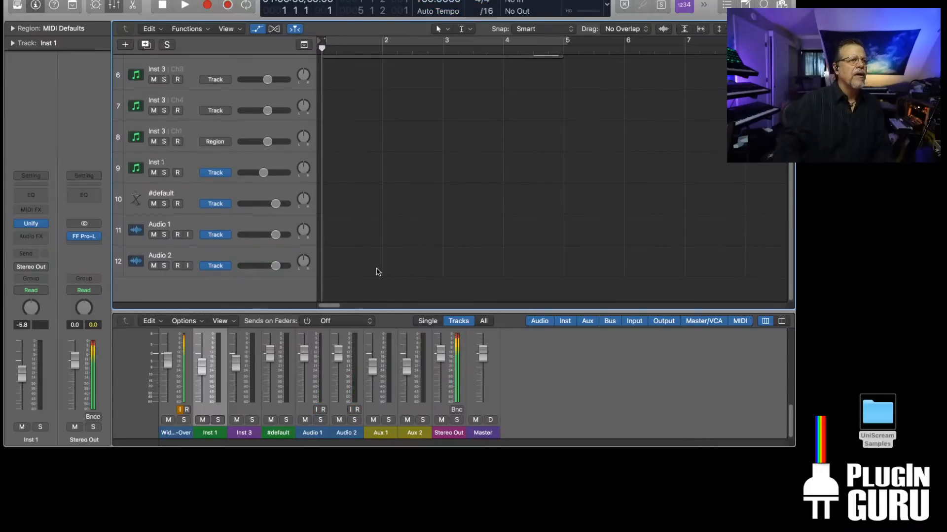
- Record-enable Audio 1 and Audio 2 and record both tracks simultaneously from bar 1 to about bar 34
click(177, 266)
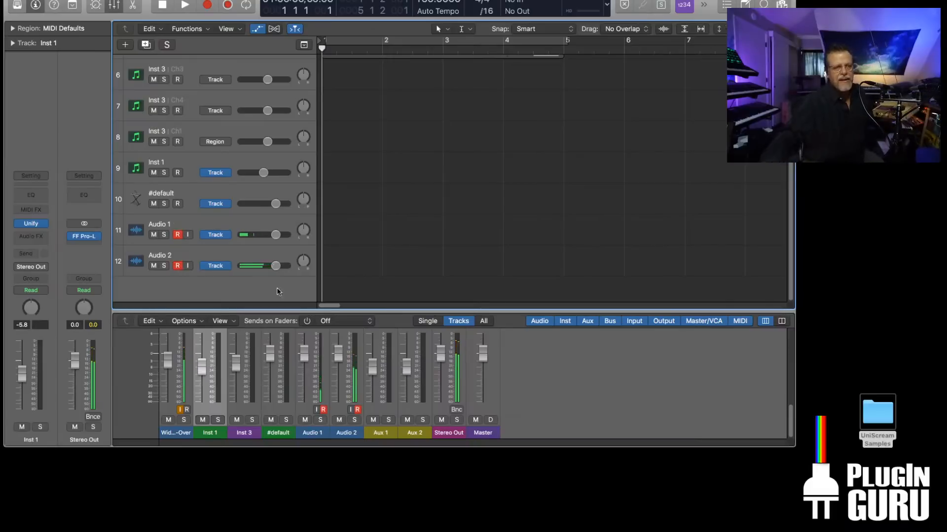
scroll(211, 106, up, 5)
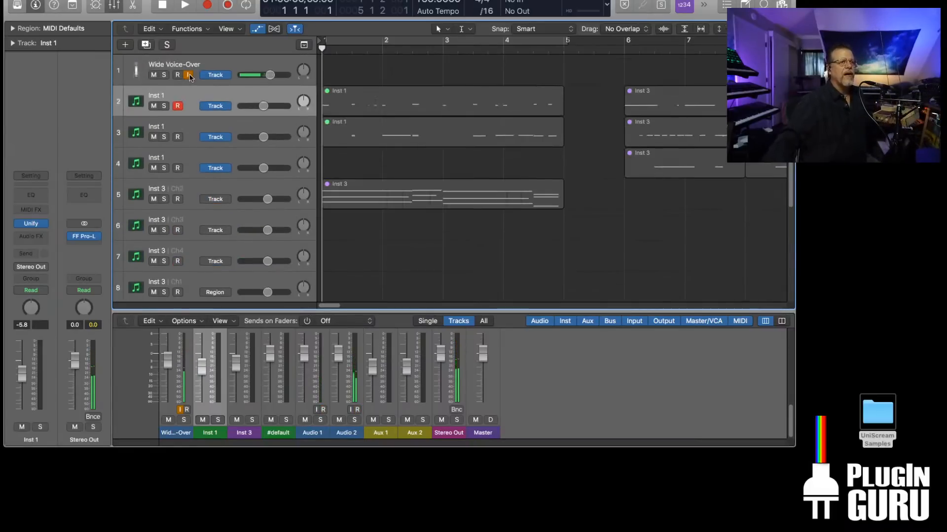
scroll(286, 170, down, 5)
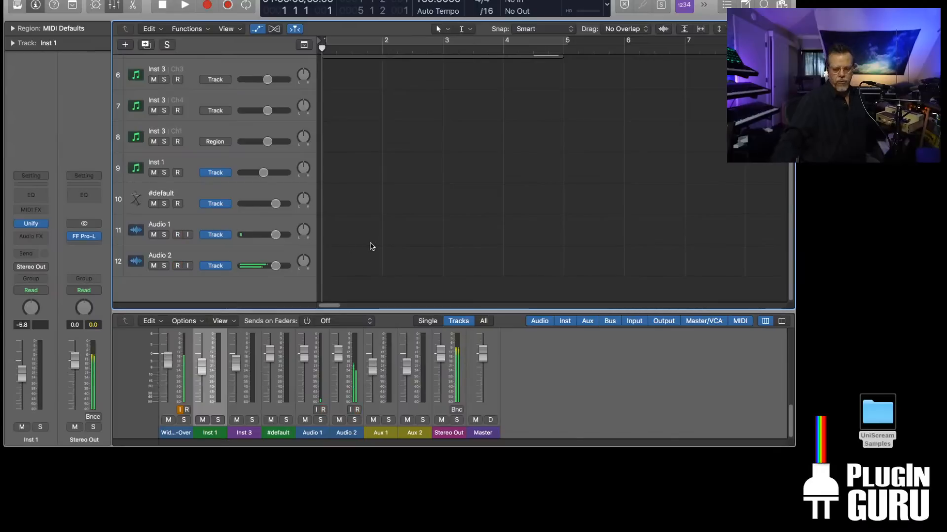
key(r)
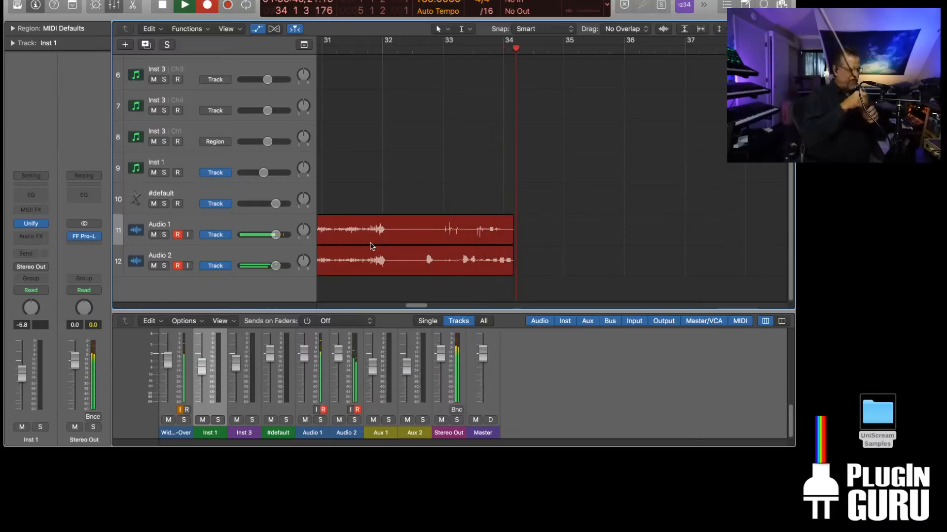
key(space)
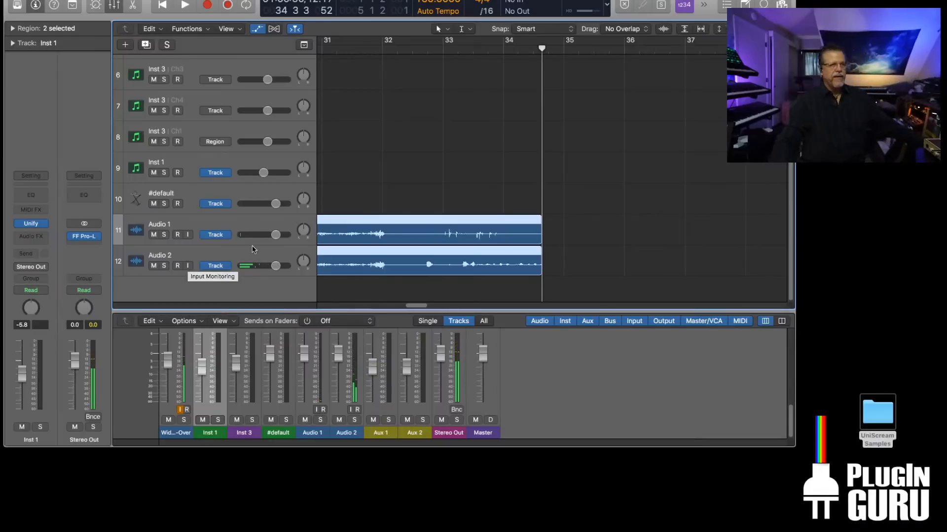
- Audition the takes from about bar 9 and split both at bar 9 beat 3 and at bar 11 beat 2
drag(422, 308, 352, 297)
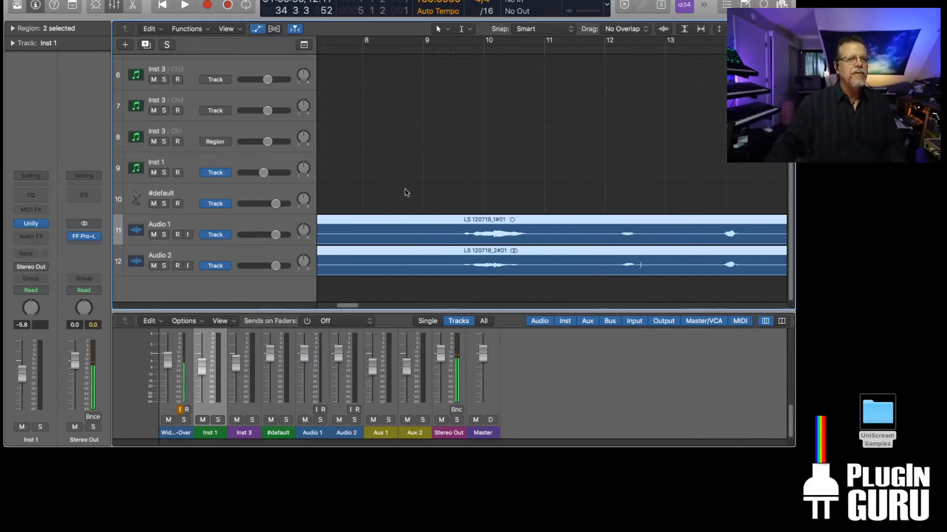
double_click(446, 51)
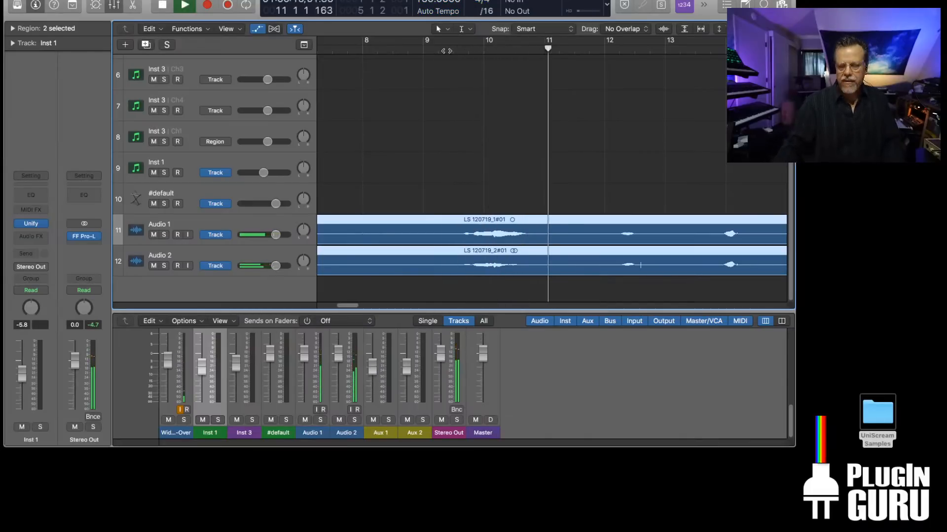
key(space)
click(454, 50)
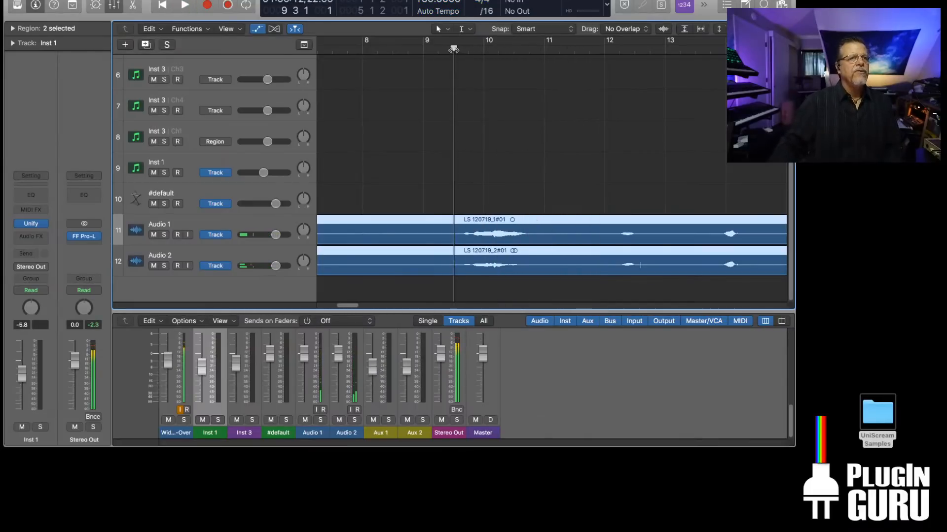
key(super+t)
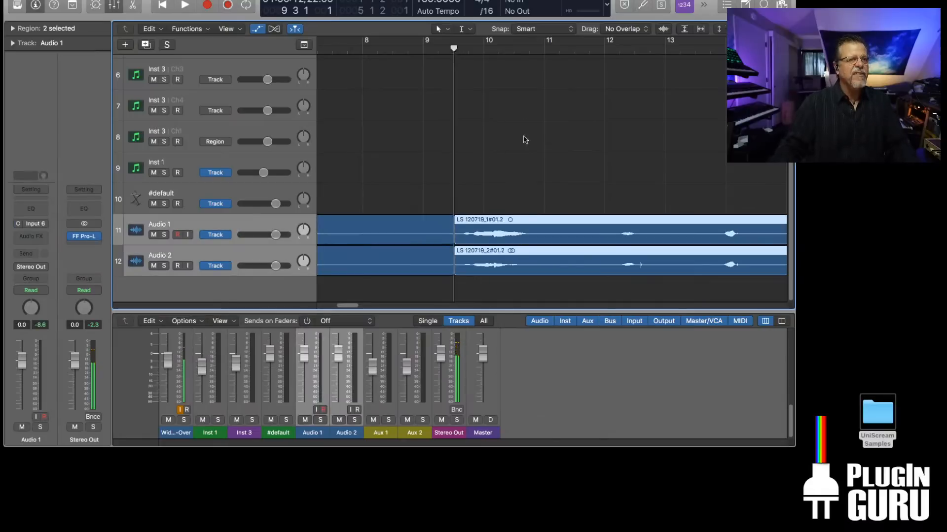
click(530, 49)
key(super+t)
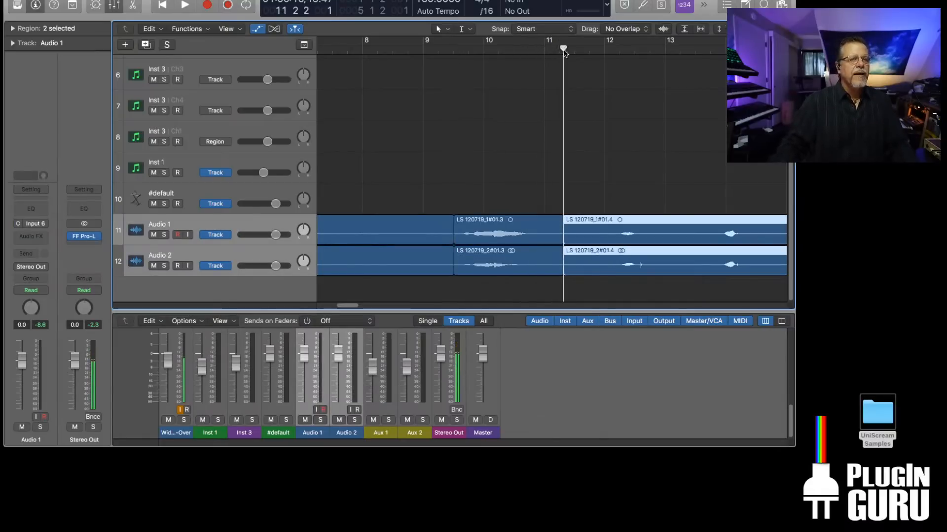
- Move the long remaining pair of Audio 1 and Audio 2 regions to about bar 42
key(super+Left)
key(super+Left)
key(super+Left)
key(super+Left)
key(super+Left)
key(super+Left)
key(super+Left)
key(super+Left)
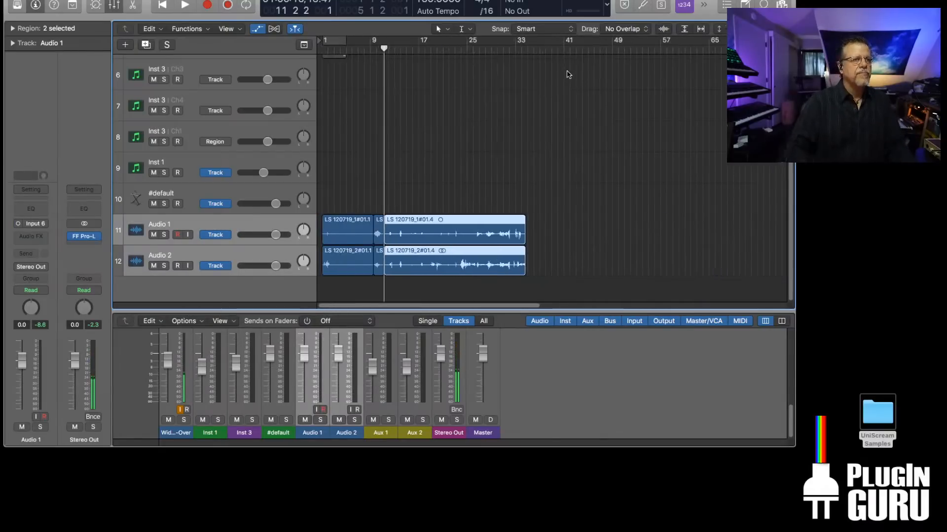
drag(442, 224, 630, 224)
- Delete the opening pair of Audio 1 and Audio 2 regions and move the short second pair to bar 1
click(347, 228)
shift+click(342, 254)
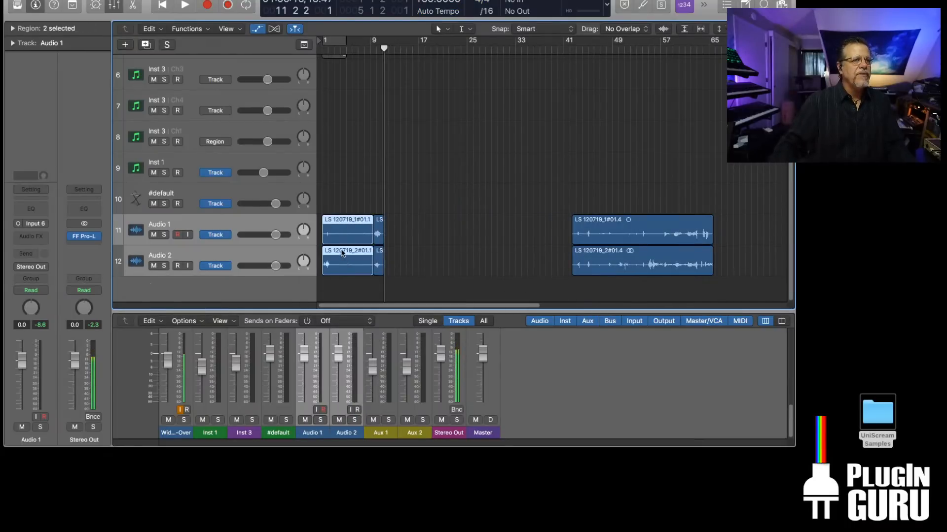
key(Delete)
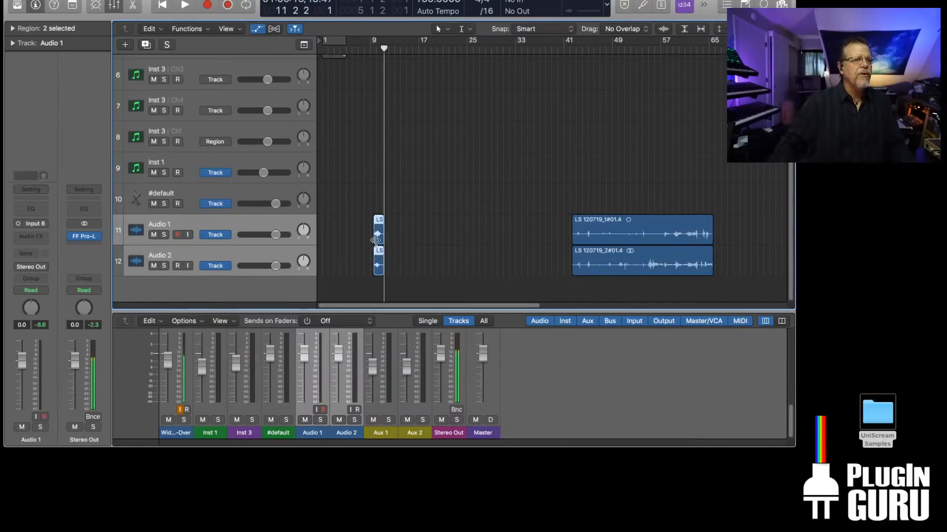
drag(378, 221, 327, 231)
- Audition the long pair of regions, trim off the unwanted opening, and move the rest back to about bar 42
click(572, 50)
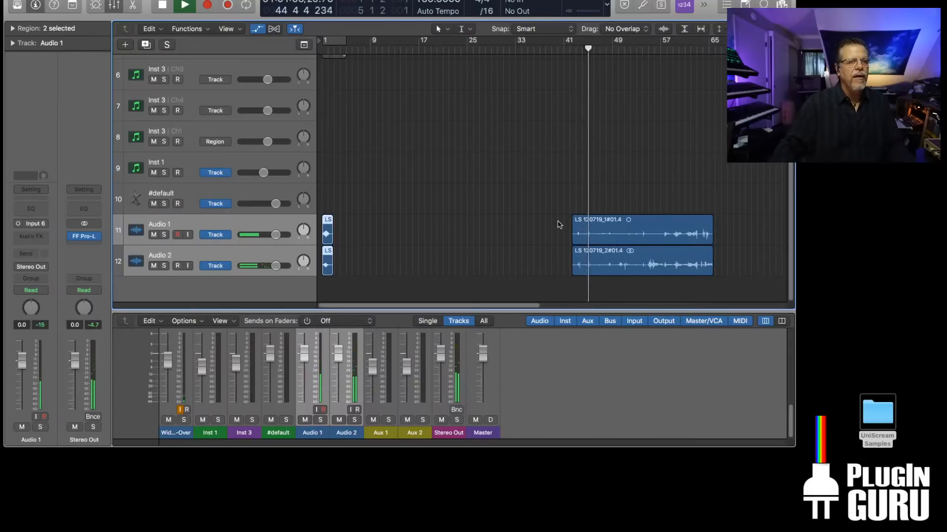
key(super+Right)
key(super+Right)
key(super+Right)
key(super+Right)
key(super+Right)
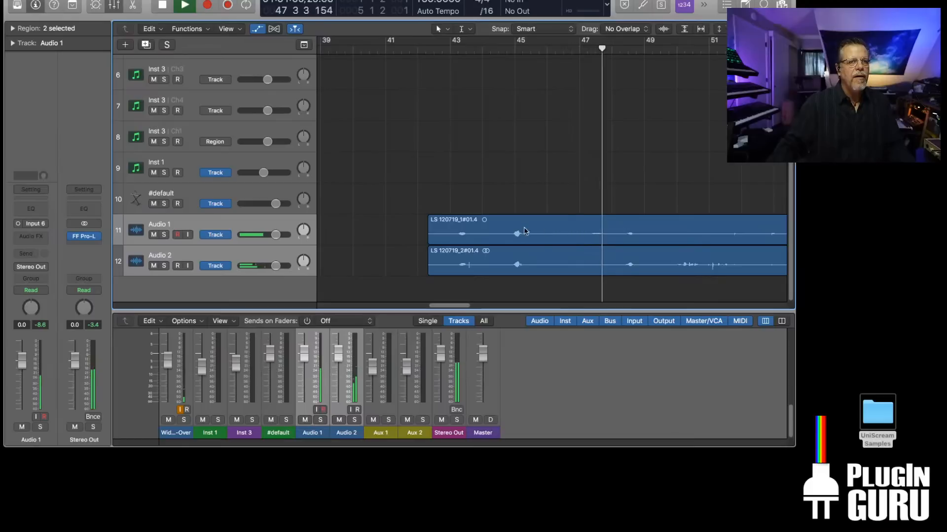
key(space)
drag(407, 224, 625, 285)
drag(669, 230, 467, 229)
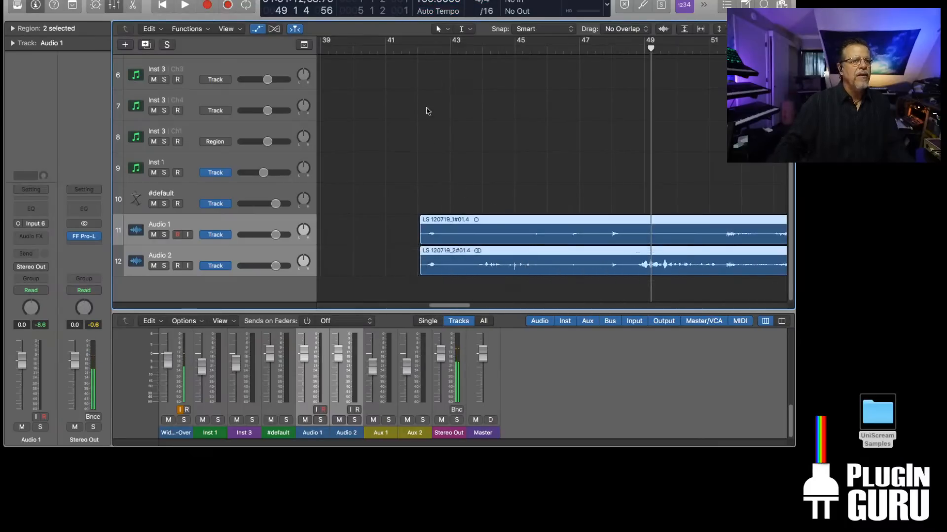
- Split the long pair of regions at bar 43 beat 3 and move the split-off opening pieces to bar 39
double_click(411, 50)
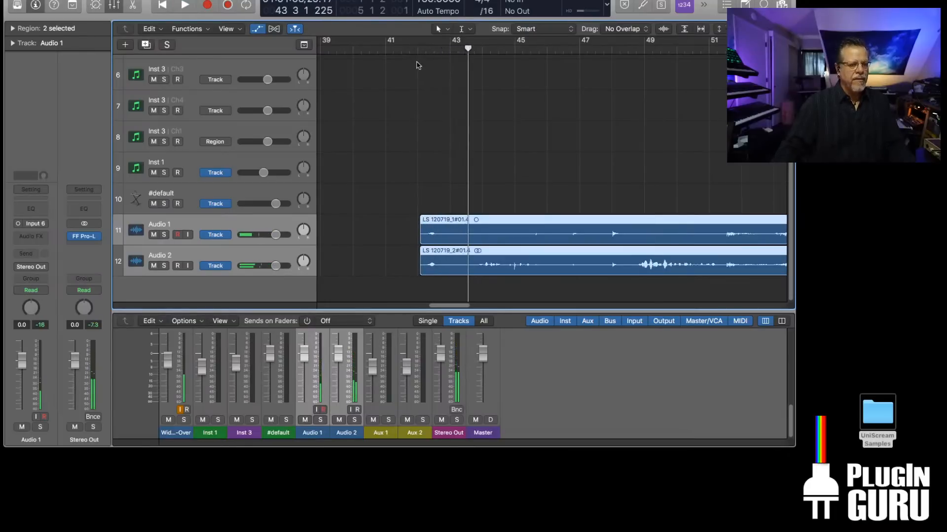
key(super+t)
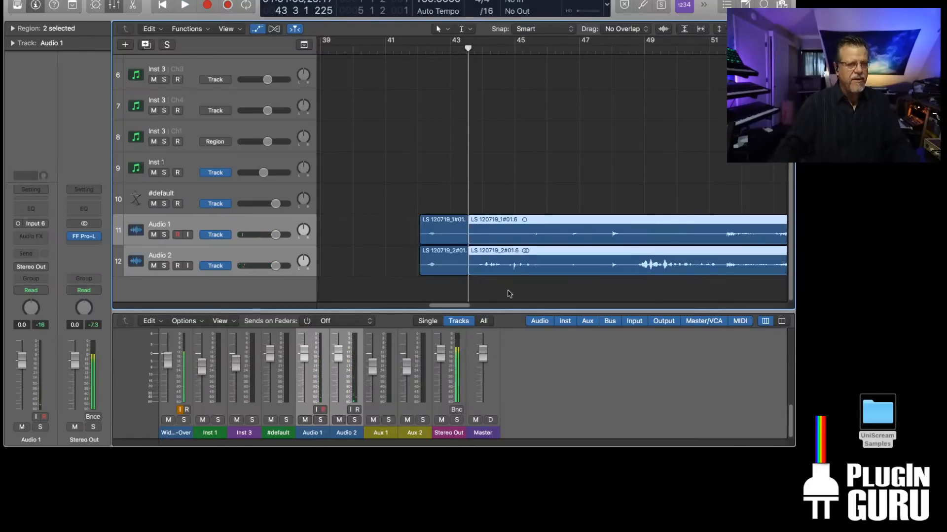
drag(451, 191, 350, 255)
key(space)
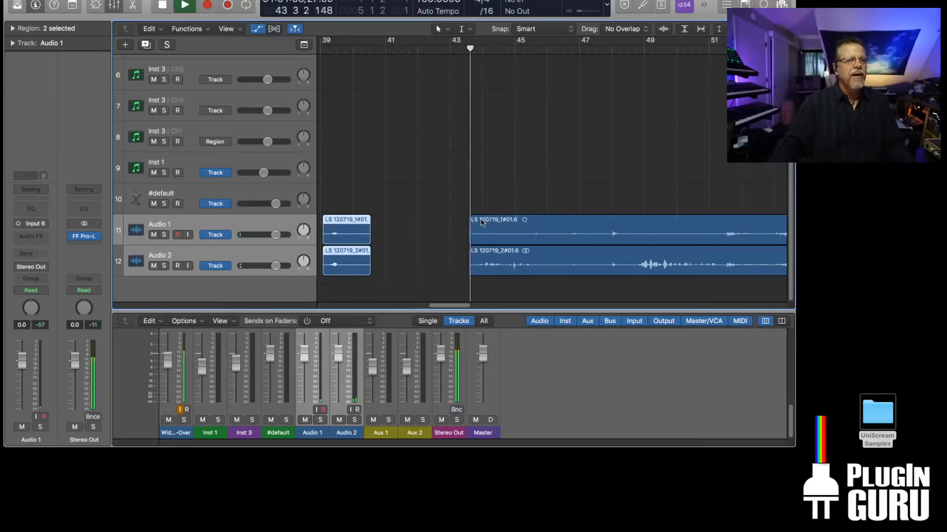
- Trim the start of the remaining regions to about bar 46.5, and split them at about bars 47.7 and 48.5 while auditioning
drag(461, 220, 571, 271)
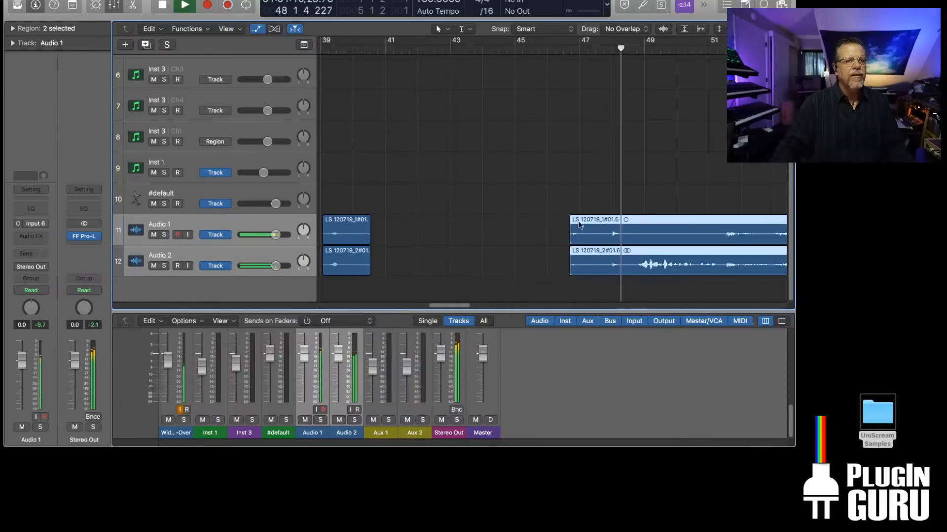
click(557, 51)
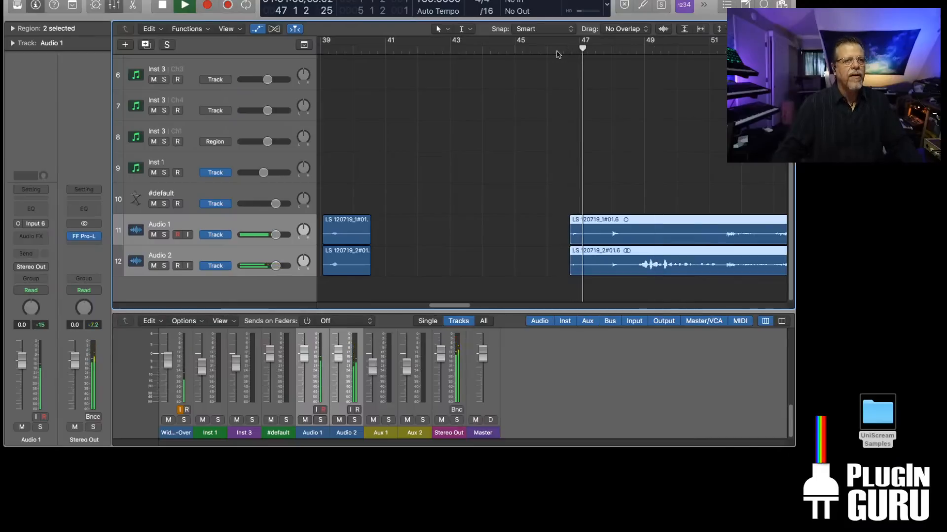
key(super+t)
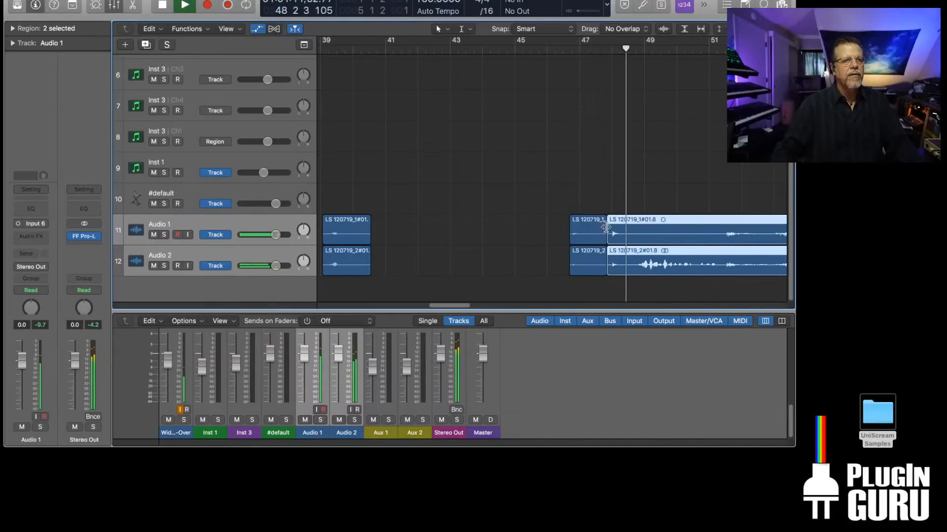
click(578, 52)
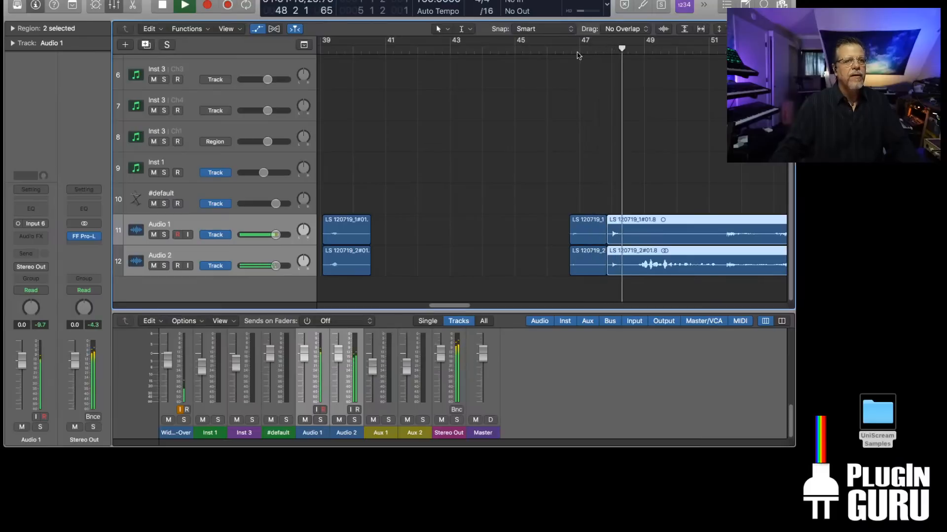
key(super+t)
- Select the two short adjoining pieces on both audio tracks and move them to about bar 41
click(570, 216)
drag(570, 216, 614, 267)
click(556, 213)
key(super+z)
click(546, 207)
drag(546, 207, 417, 261)
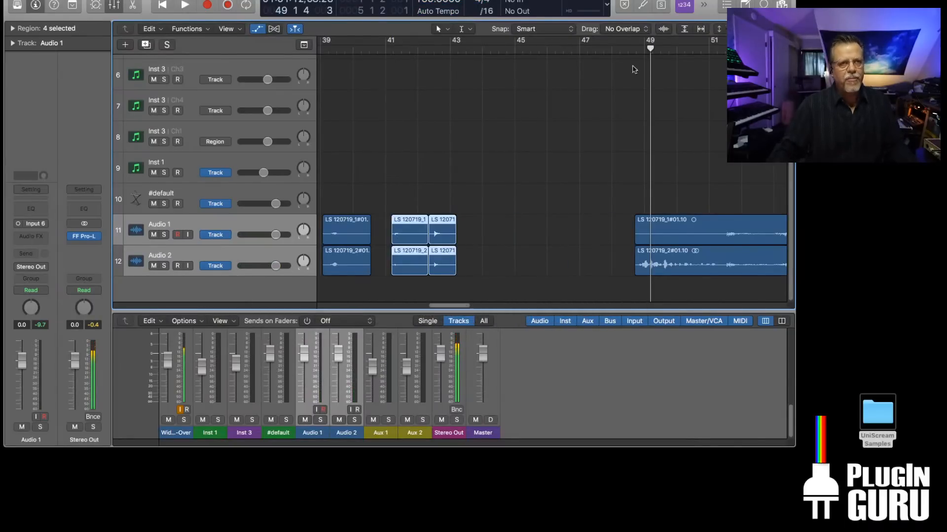
- Audition the last pair of regions and trim them to run from about bar 51 to about bar 57
double_click(627, 52)
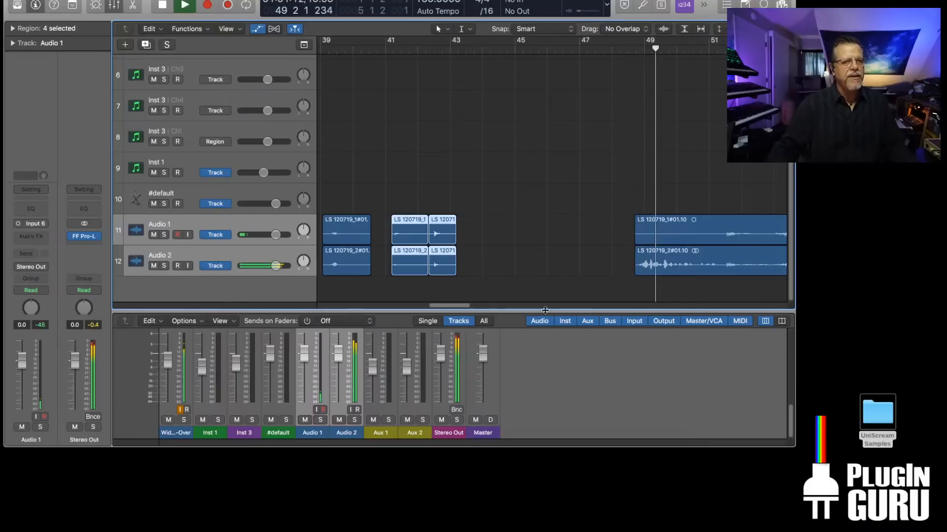
drag(455, 306, 477, 307)
drag(361, 227, 466, 272)
key(shift+space)
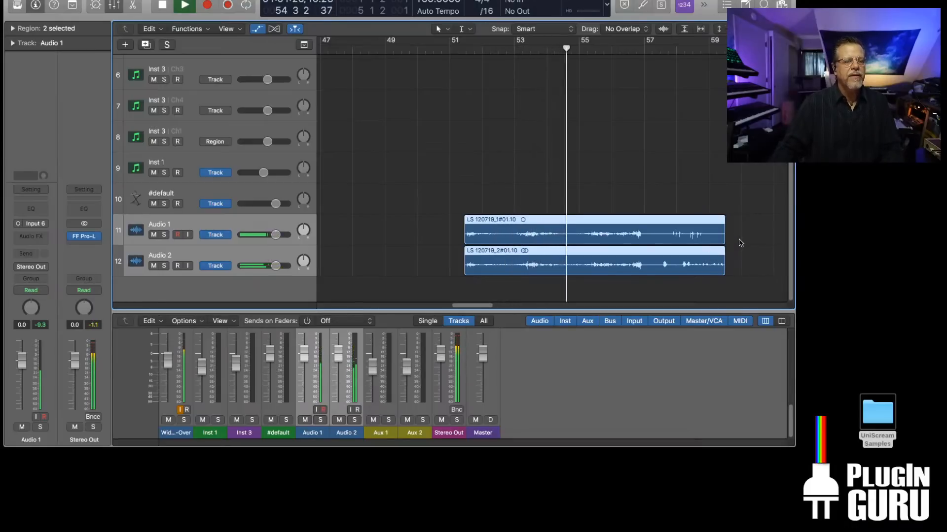
drag(739, 229, 722, 273)
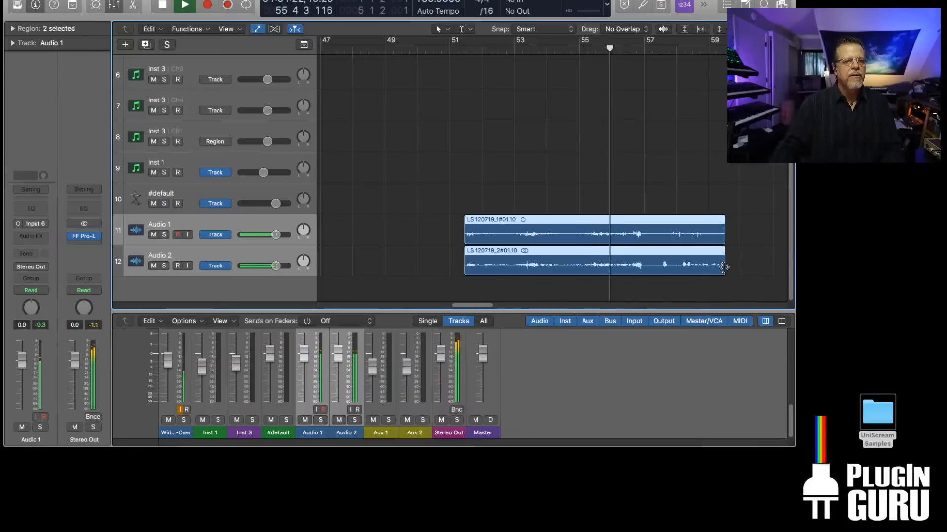
drag(723, 268, 651, 273)
key(space)
- Move the separated Audio 1 and Audio 2 pieces closer to the start, with the second pair at about bar 6
key(super+Left)
key(super+Left)
key(super+Up)
key(super+Up)
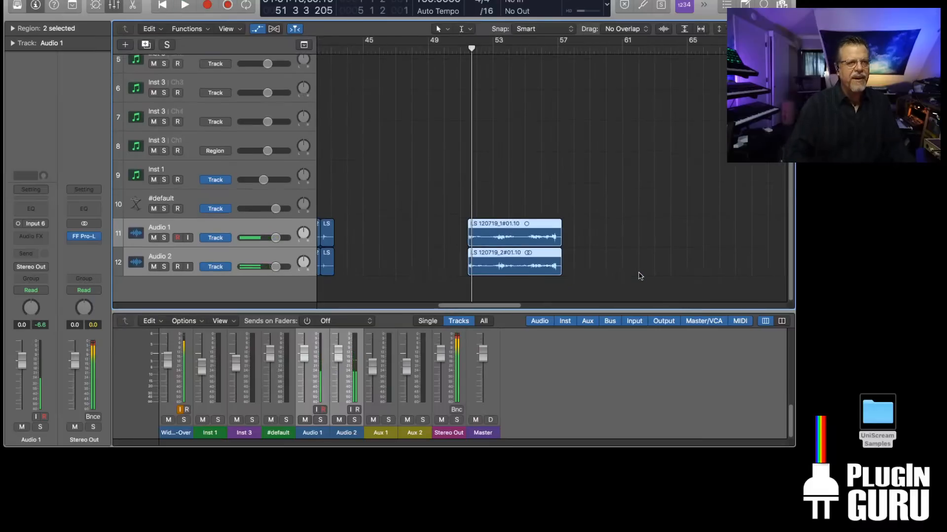
key(super+Left)
key(super+Left)
key(super+Left)
drag(367, 216, 500, 287)
drag(400, 237, 348, 242)
click(385, 232)
- Space out the later pieces on both audio tracks, placing the last two pairs at about bars 18 and 27
drag(493, 223, 340, 280)
drag(345, 236, 399, 232)
drag(546, 230, 443, 267)
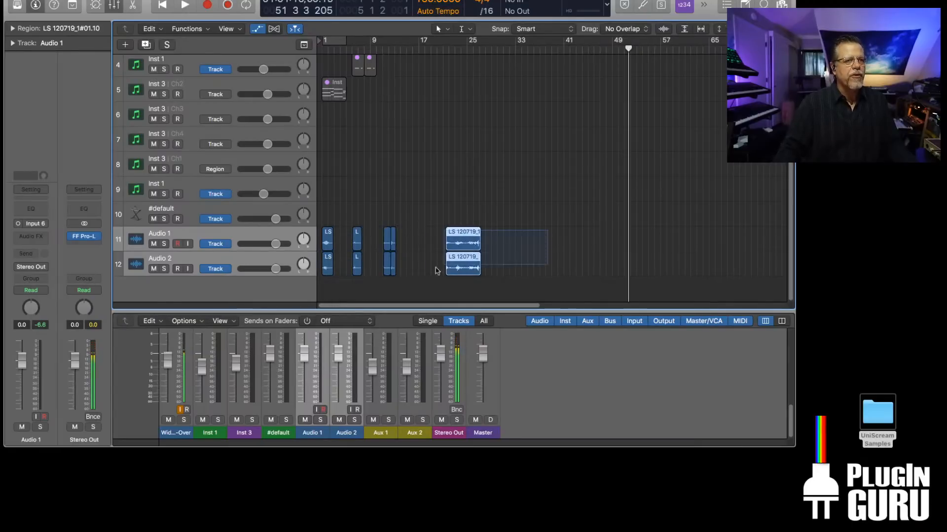
drag(394, 235, 430, 236)
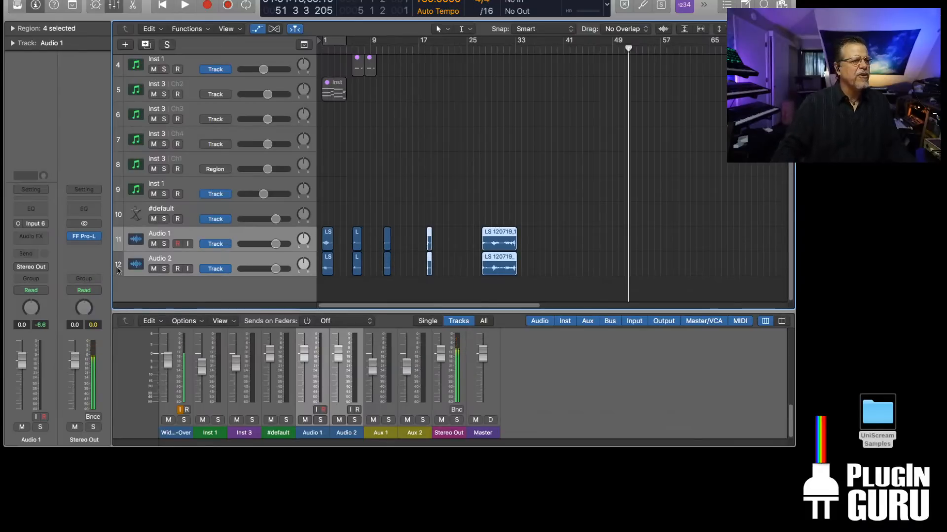
- Enlarge the mixer and add a Bus 4 send to the selected Audio 1 and Audio 2 channels
drag(321, 309, 319, 121)
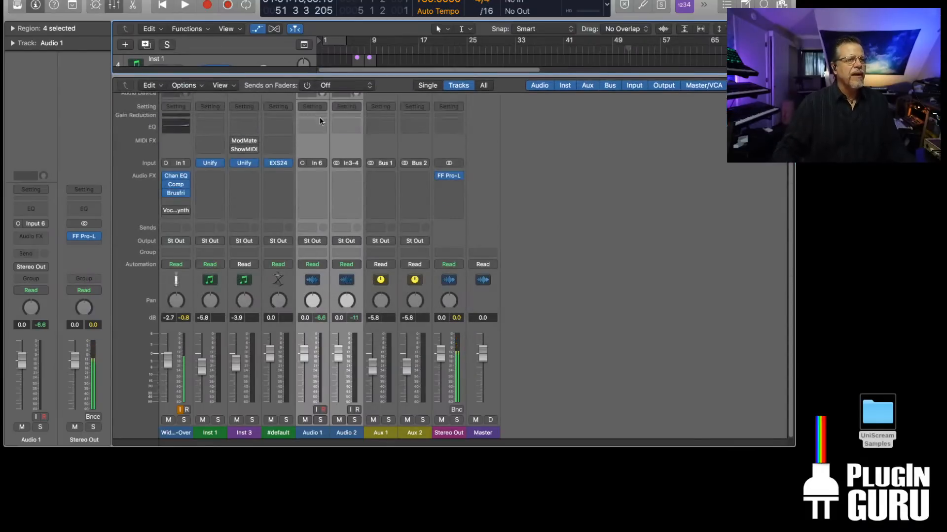
click(308, 228)
mouse_move(322, 288)
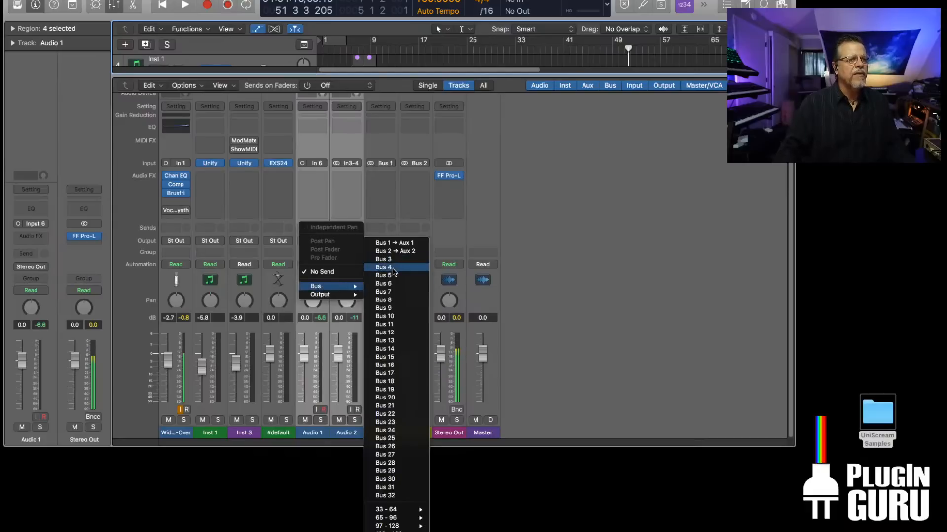
click(393, 268)
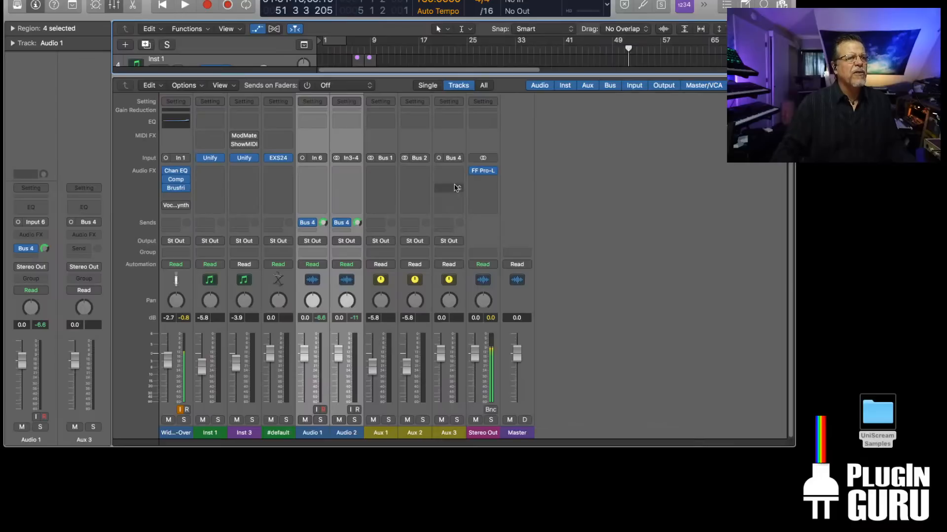
- Insert the ValhallaSupermassive plug-in from Valhalla DSP on the Aux 3 channel fed by Bus 4
click(439, 159)
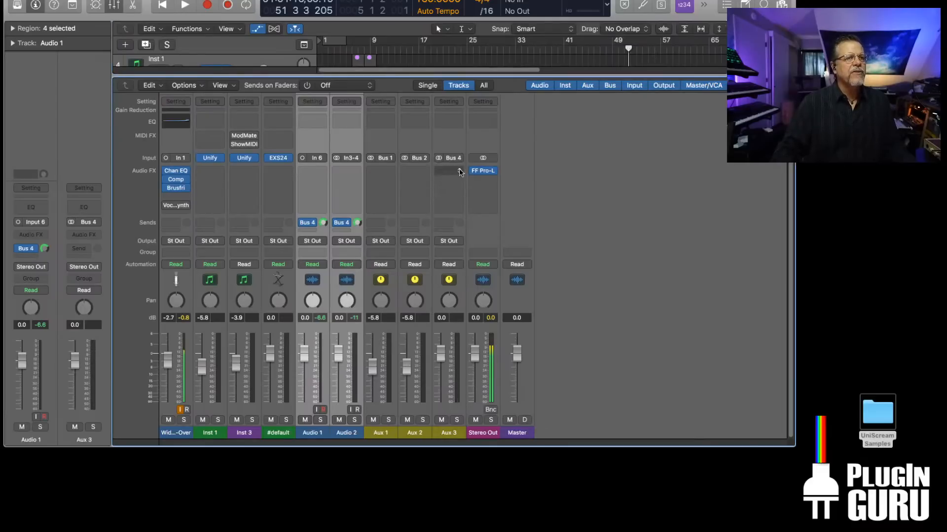
click(459, 172)
mouse_move(483, 357)
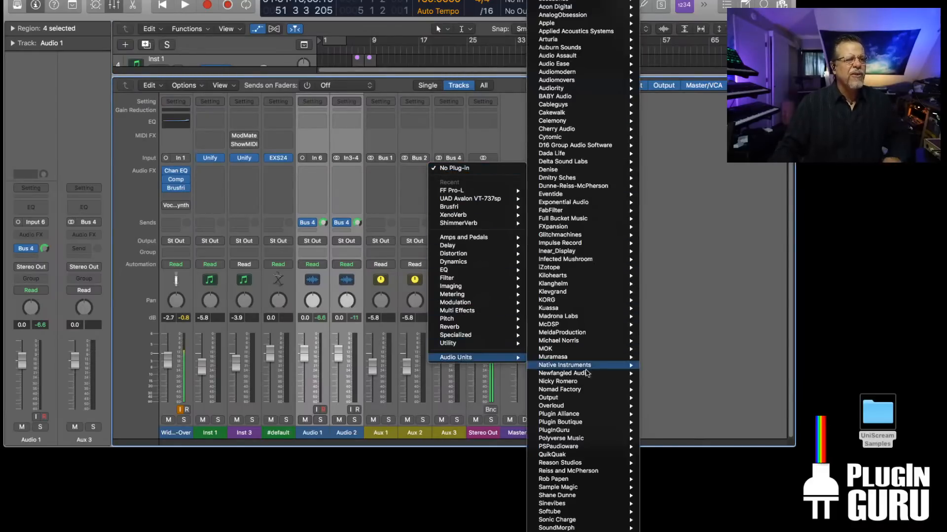
scroll(588, 482, down, 5)
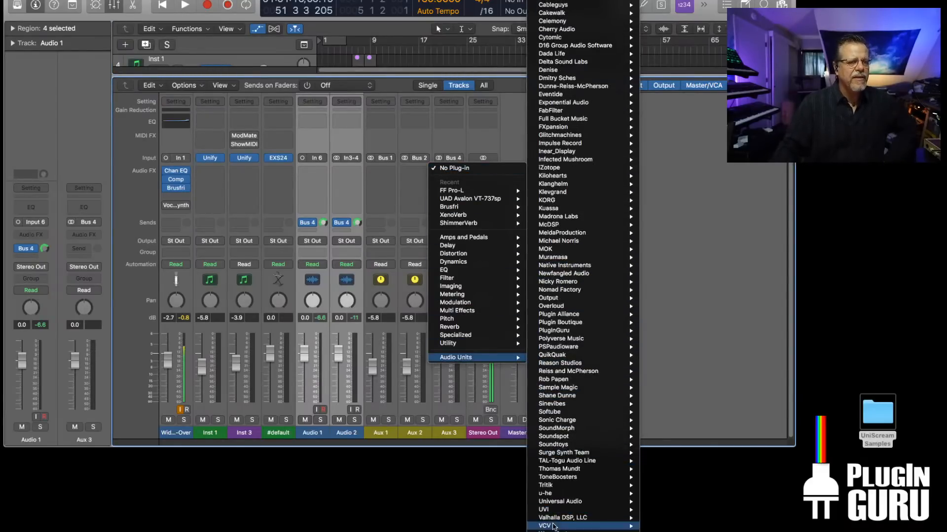
mouse_move(573, 507)
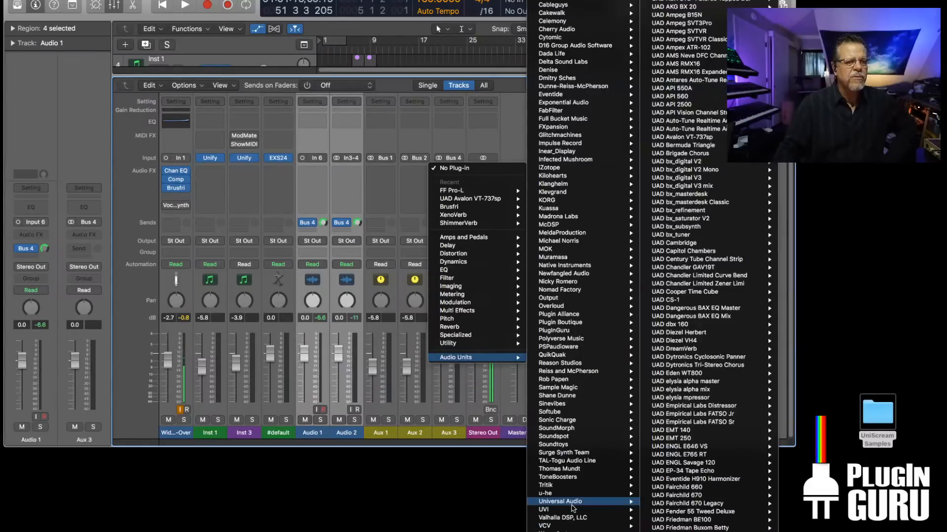
mouse_move(578, 471)
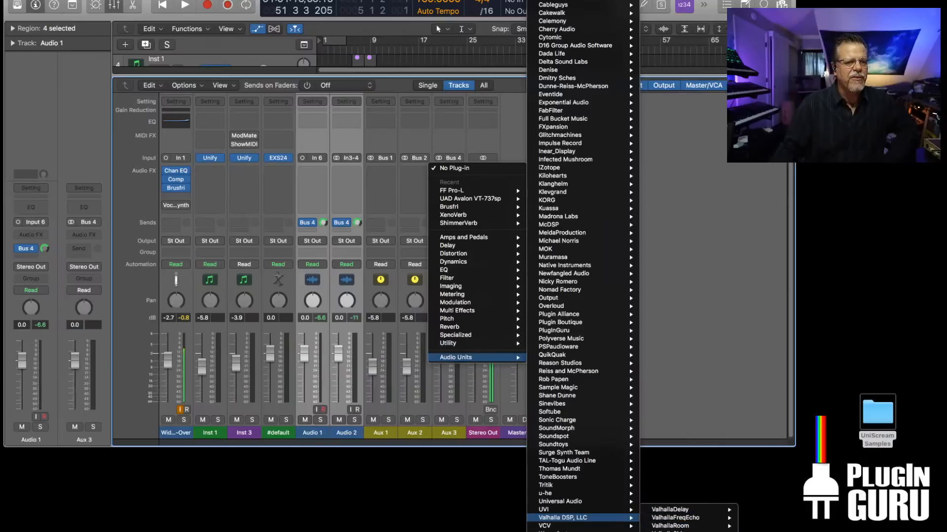
click(674, 531)
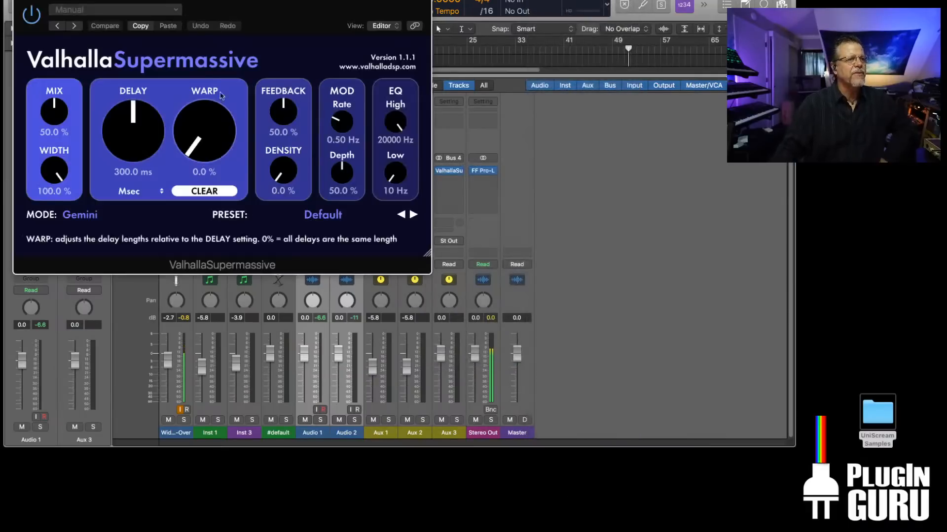
- Set Supermassive's Warp to about 60%, Feedback to about 65%, Density to about 77% and Mix to 100%
drag(215, 148, 217, 58)
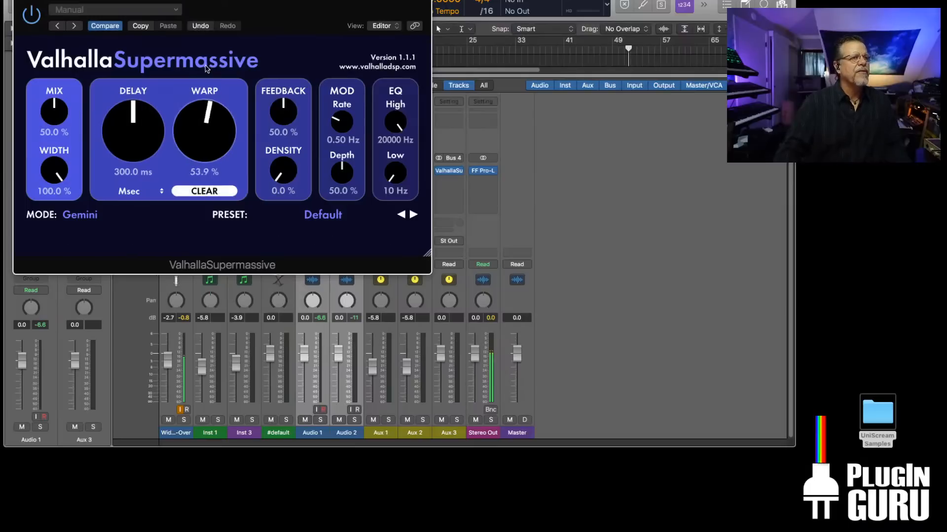
drag(282, 119, 285, 98)
drag(285, 177, 289, 94)
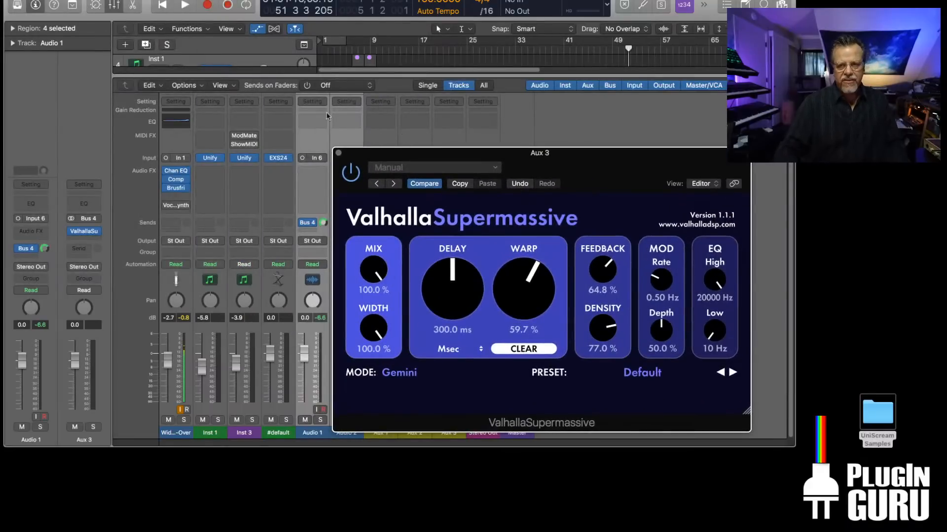
- Play the regions from the start through the Supermassive send with both audio tracks in view, and stop around bar 10
key(super+w)
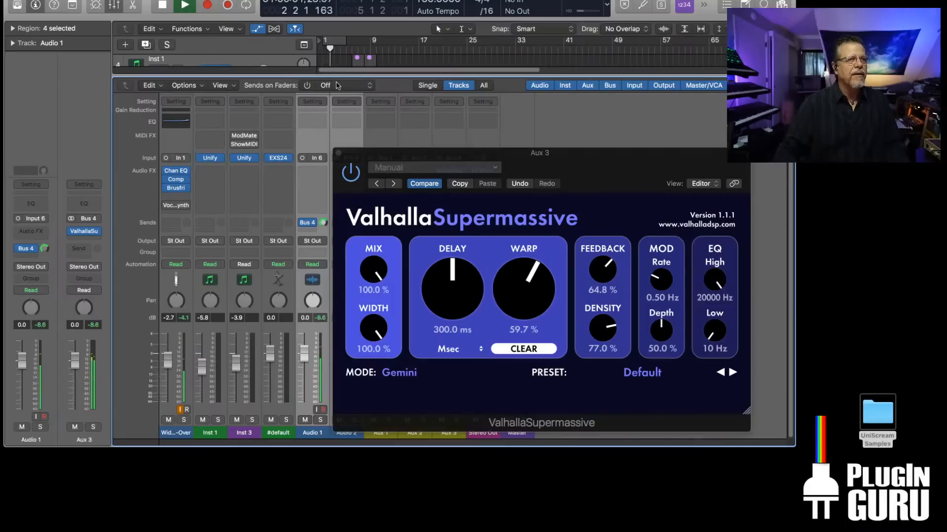
drag(338, 80, 303, 317)
drag(413, 158, 490, 157)
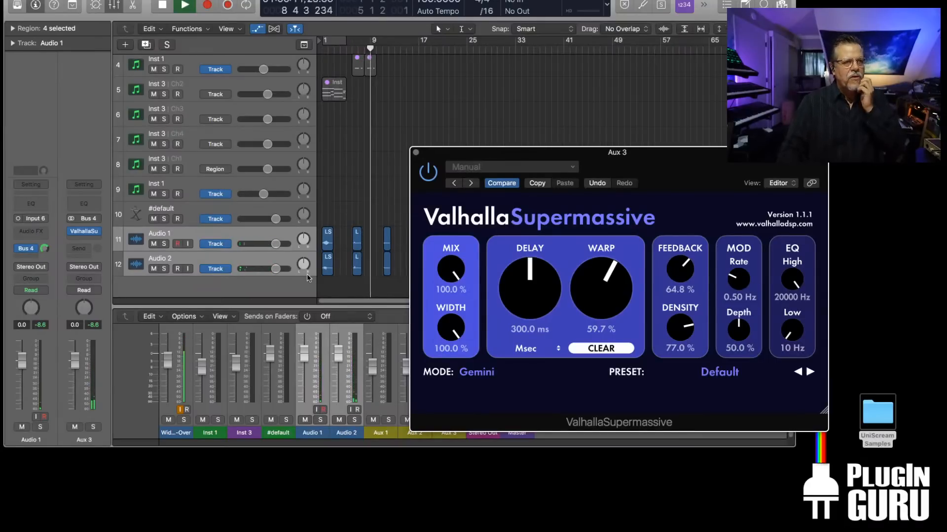
key(space)
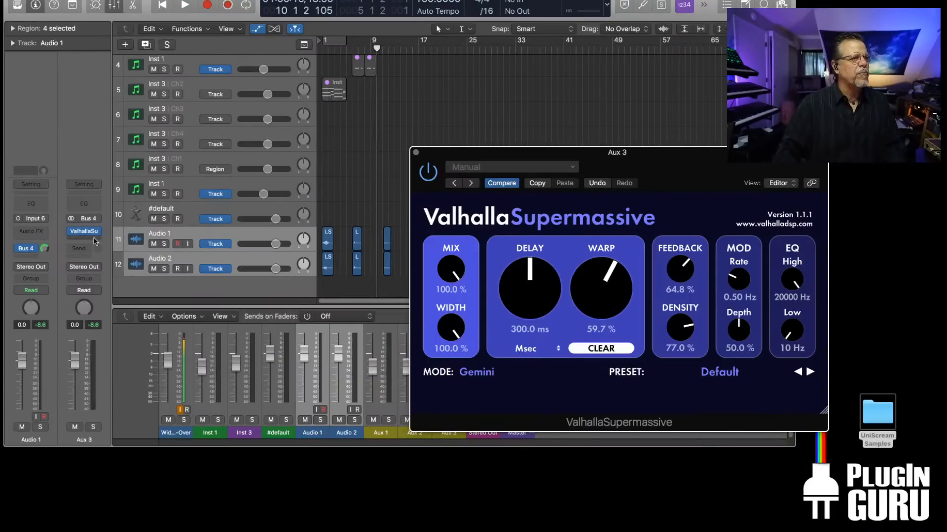
- Insert the stereo version of Eventide Blackhole after ValhallaSupermassive on Aux 3
click(97, 231)
click(95, 220)
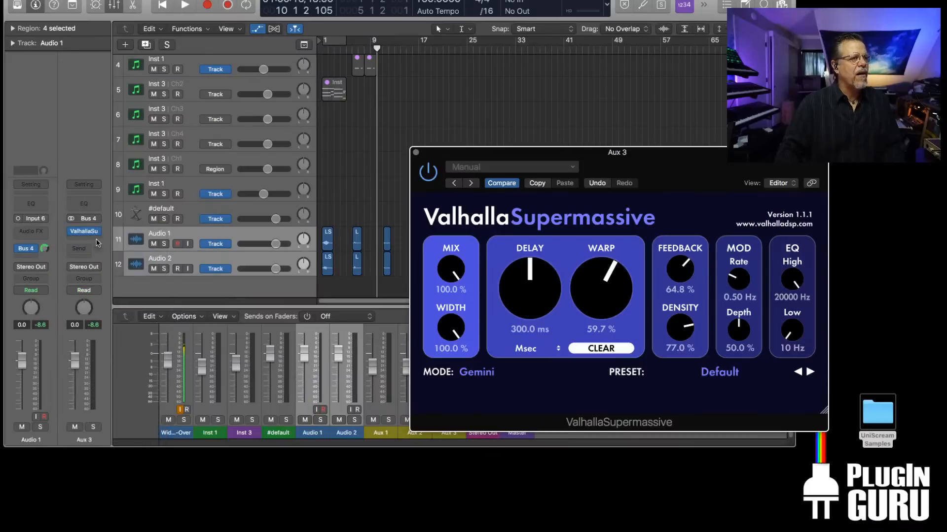
click(97, 231)
mouse_move(113, 427)
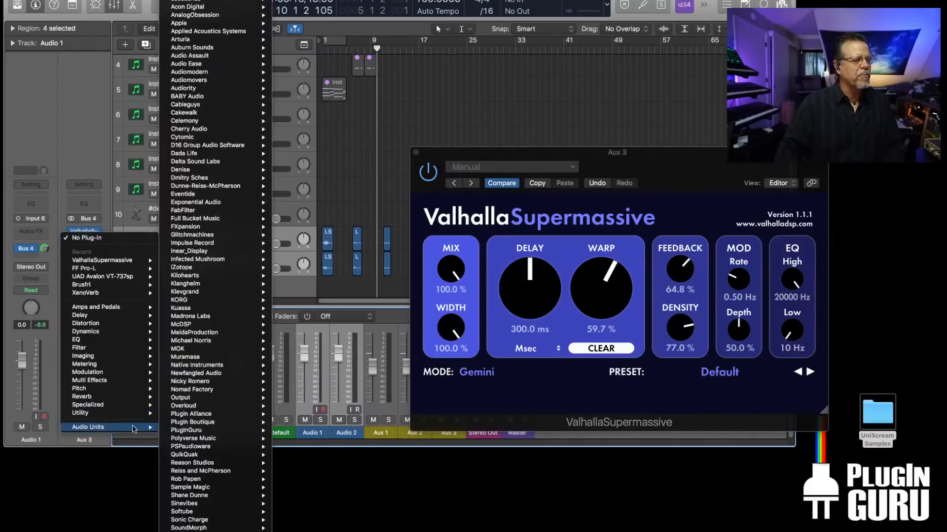
mouse_move(207, 197)
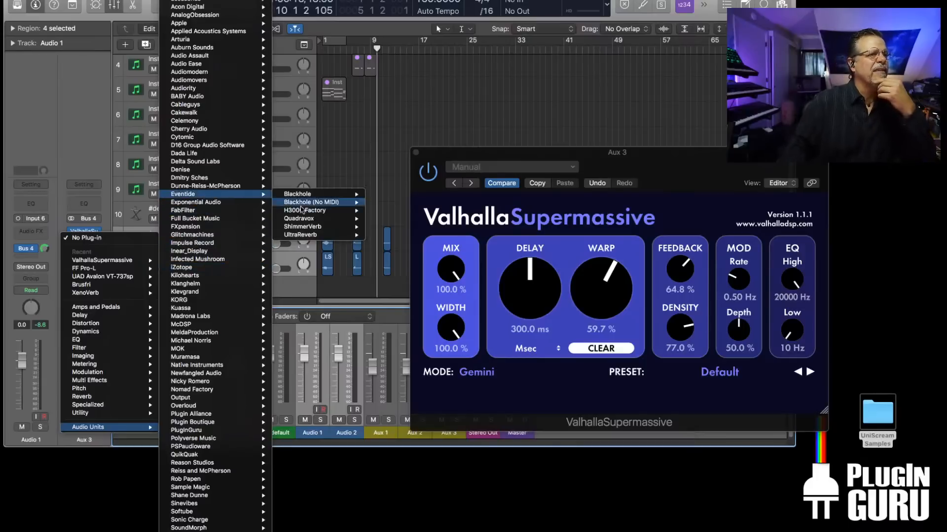
mouse_move(328, 199)
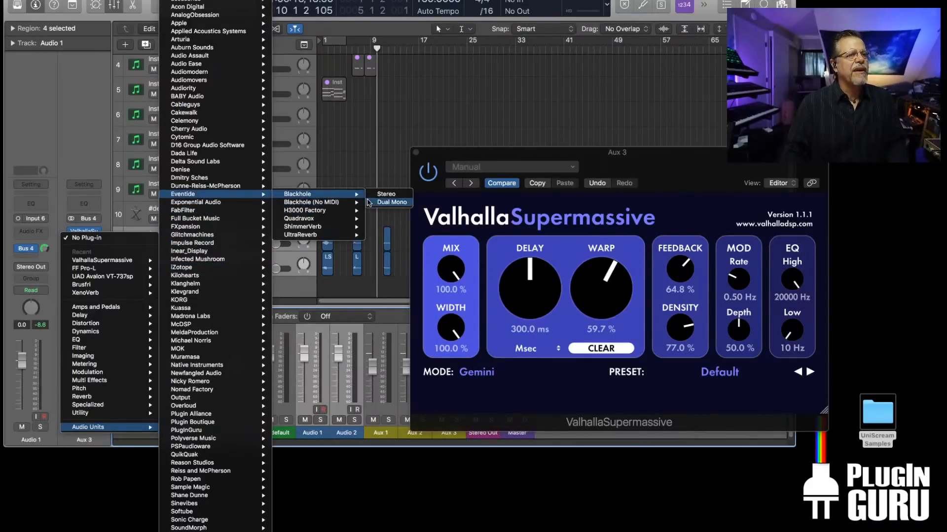
click(385, 196)
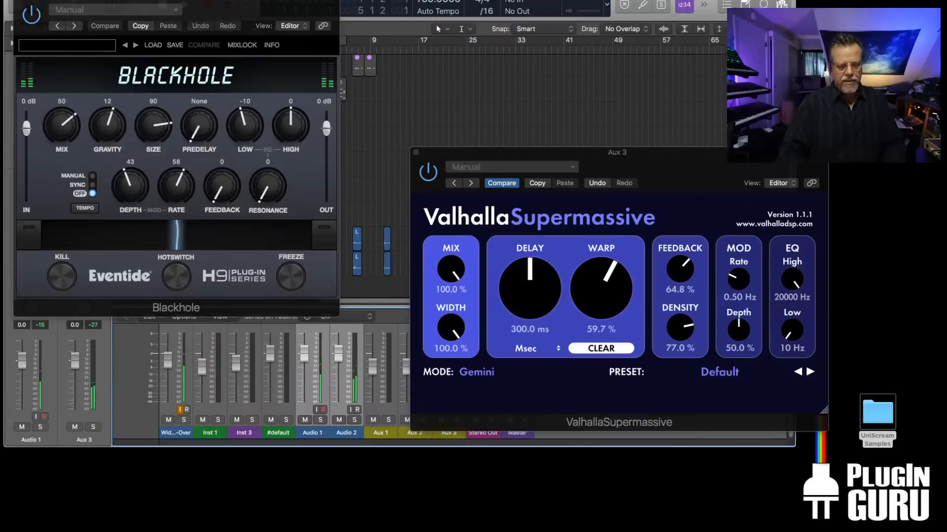
- Set Blackhole's Depth to 54, Gravity 51, Size 102, Predelay 131 ms, Low -2, High 39 and Mix 26, and close its window
drag(129, 187, 130, 180)
drag(108, 128, 291, 114)
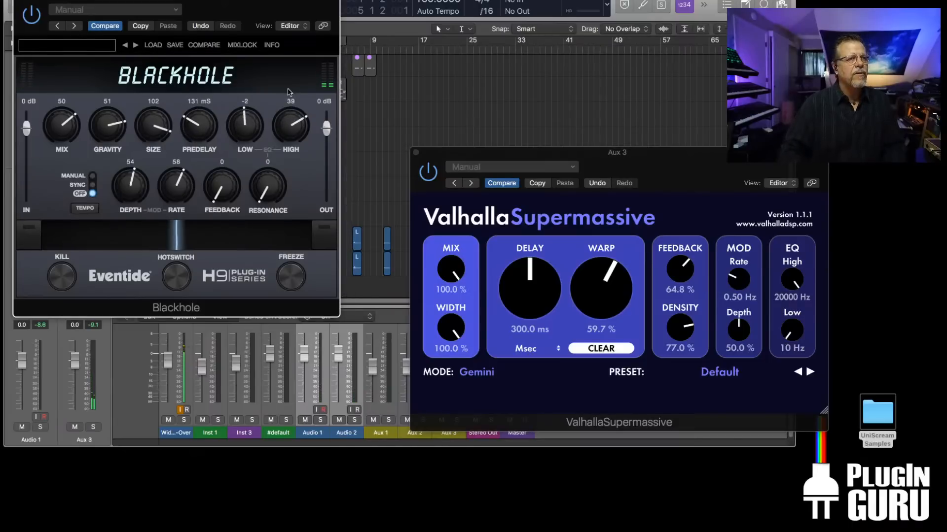
drag(67, 126, 64, 157)
click(375, 156)
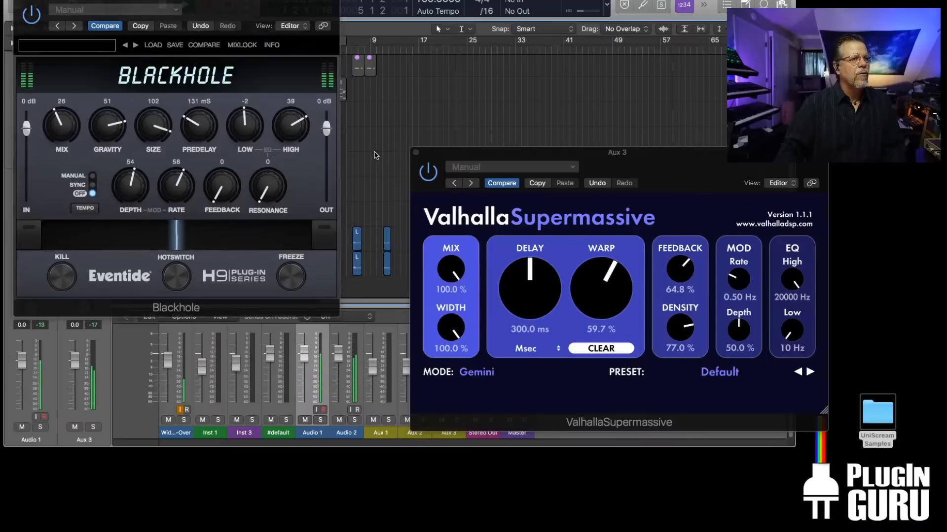
click(18, 0)
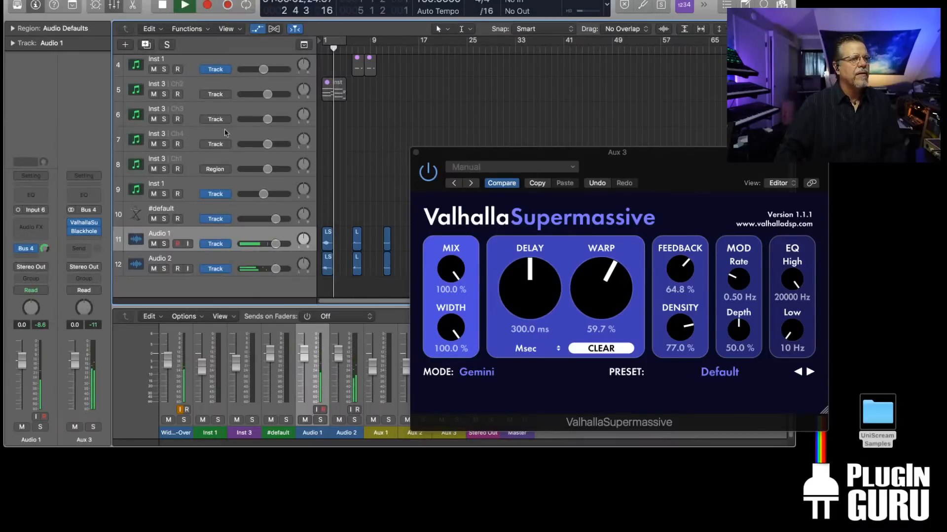
- Close Supermassive and space the later region pairs on both audio tracks at about bars 11, 20, 27 and 36
click(415, 152)
drag(582, 226, 351, 278)
drag(356, 236, 400, 235)
drag(597, 223, 418, 273)
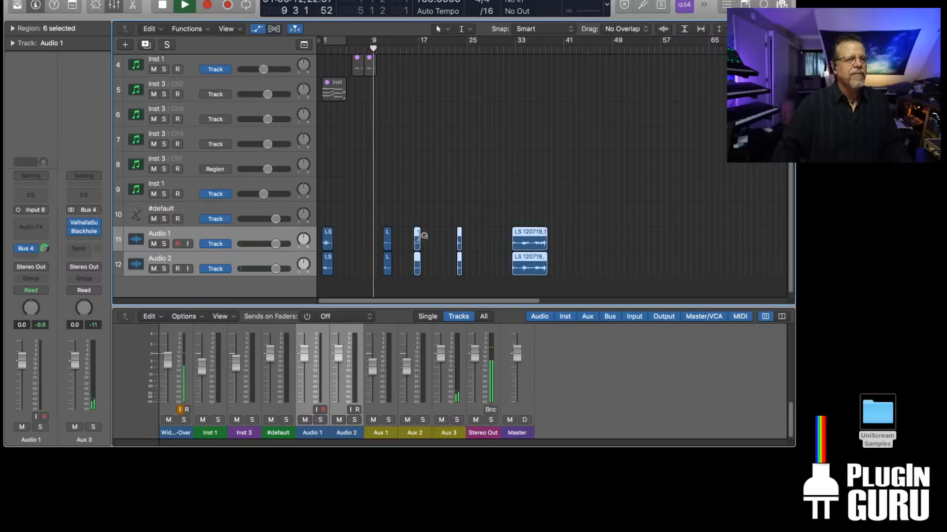
drag(417, 234, 456, 233)
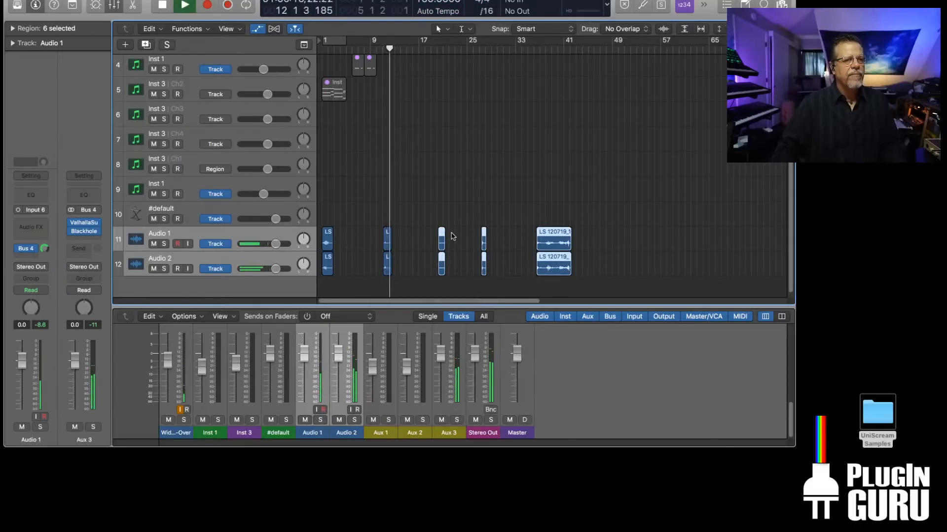
click(469, 206)
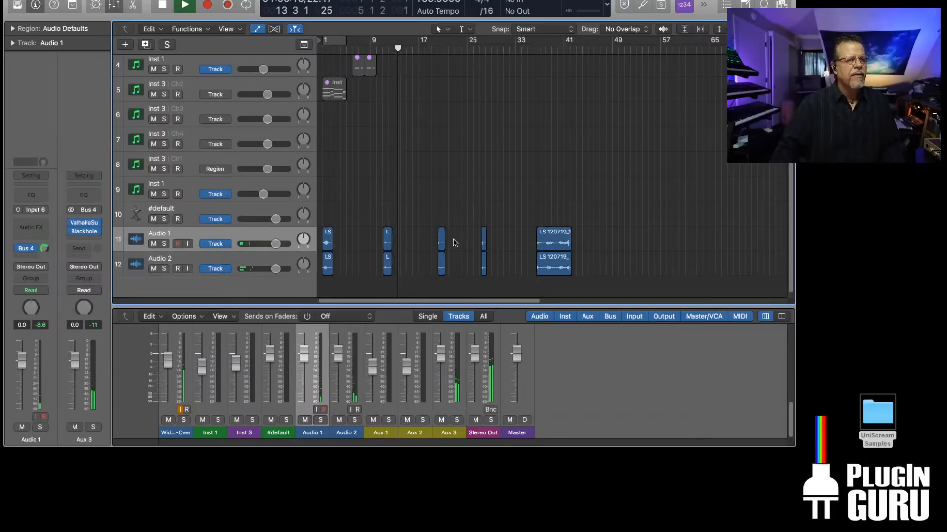
key(space)
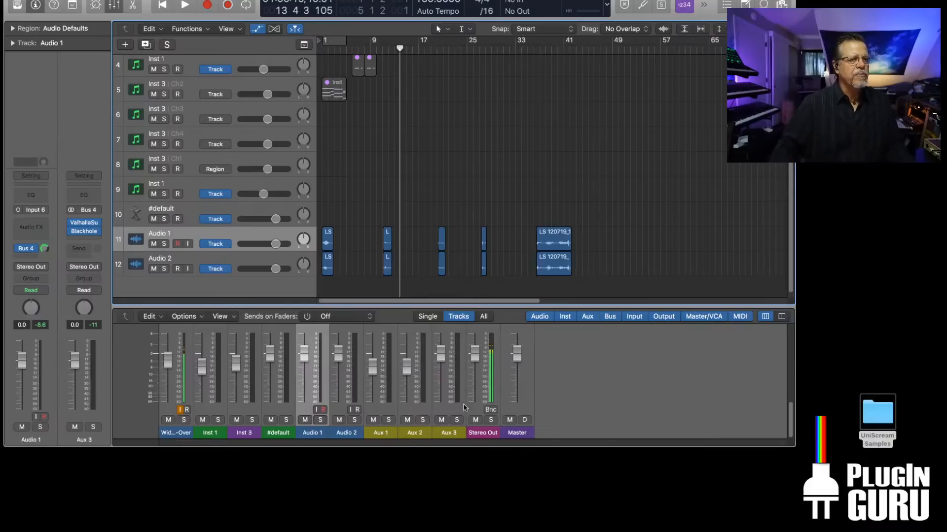
- Turn off input monitoring on the Wide Voice-Over track
click(523, 437)
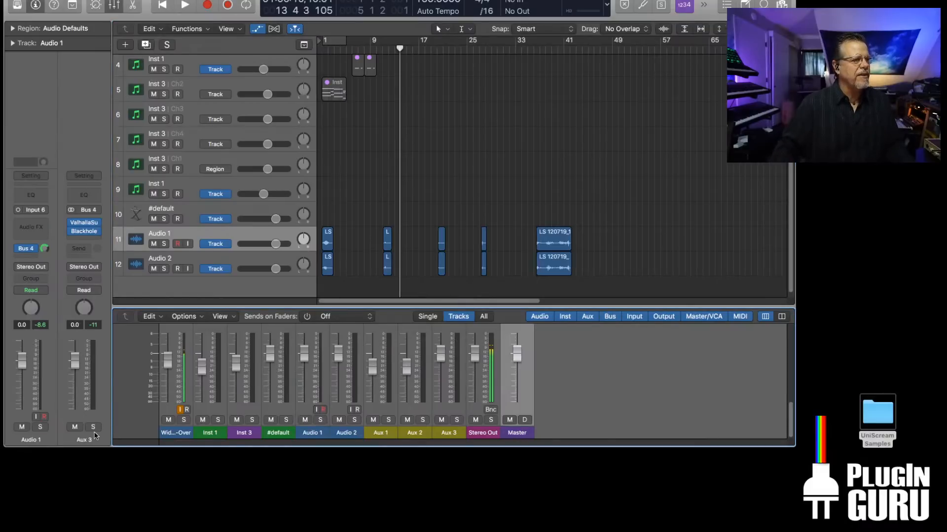
scroll(250, 177, up, 3)
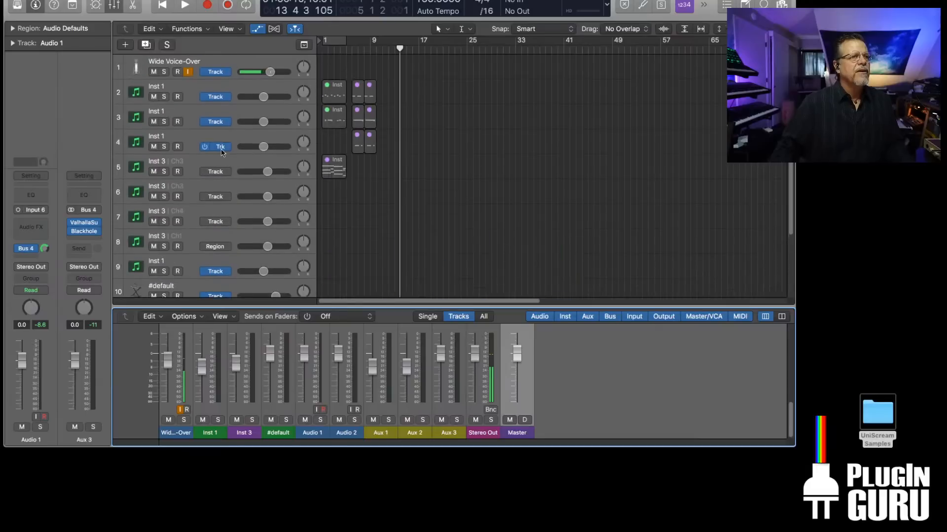
click(188, 72)
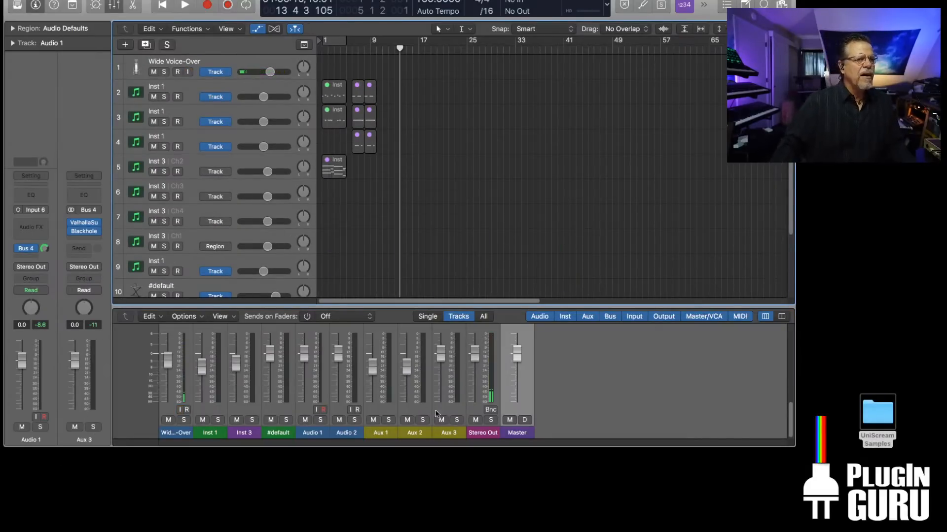
- Bounce the Stereo Out offline from bar 1 to about bar 60 as a 24-bit Wave file named SCARY
click(479, 435)
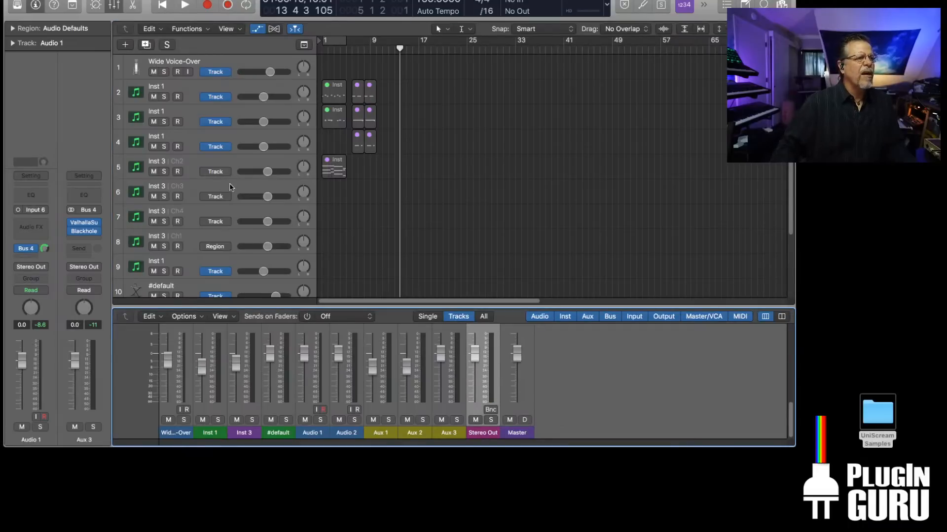
scroll(245, 172, down, 3)
click(219, 248)
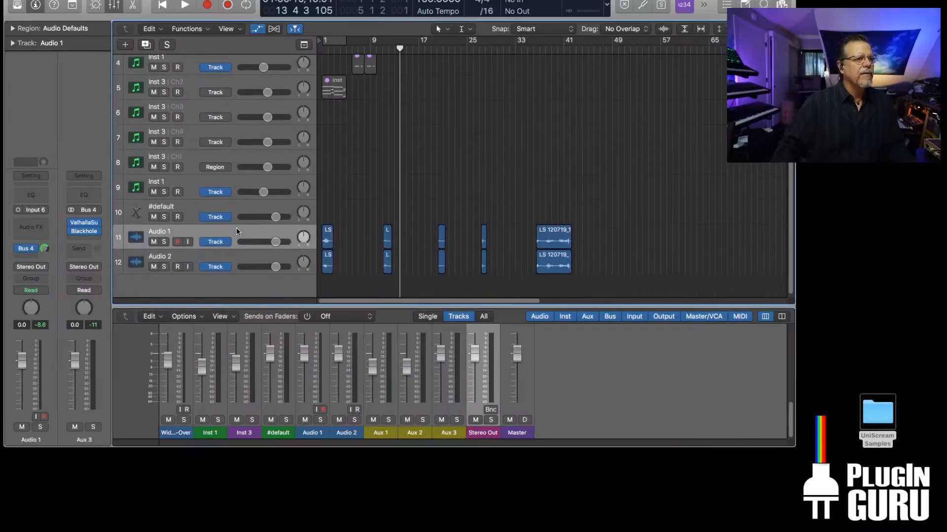
click(220, 259)
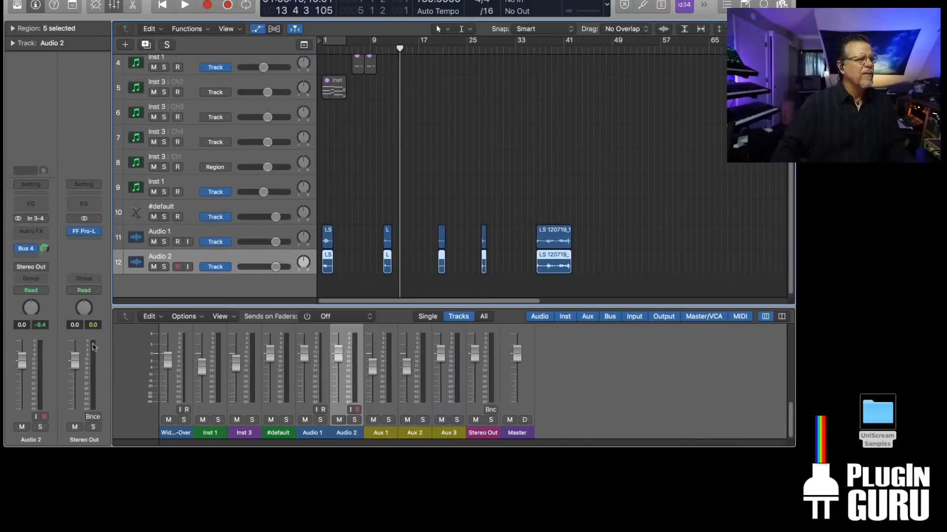
click(94, 416)
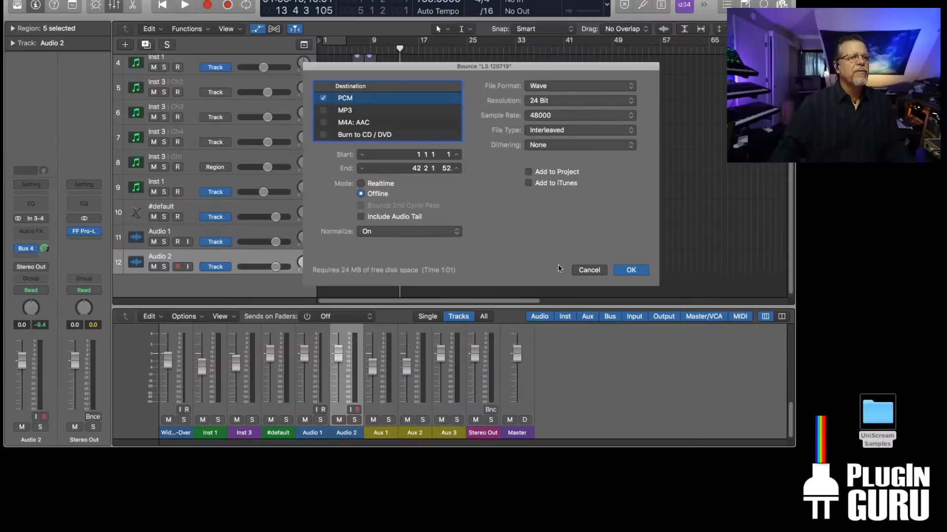
drag(417, 168, 416, 154)
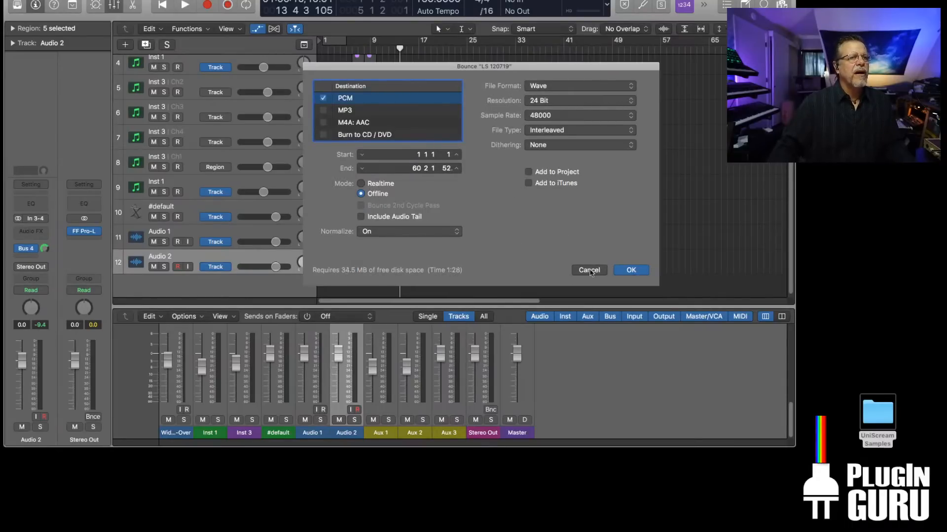
click(631, 270)
text(SCARY)
key(Return)
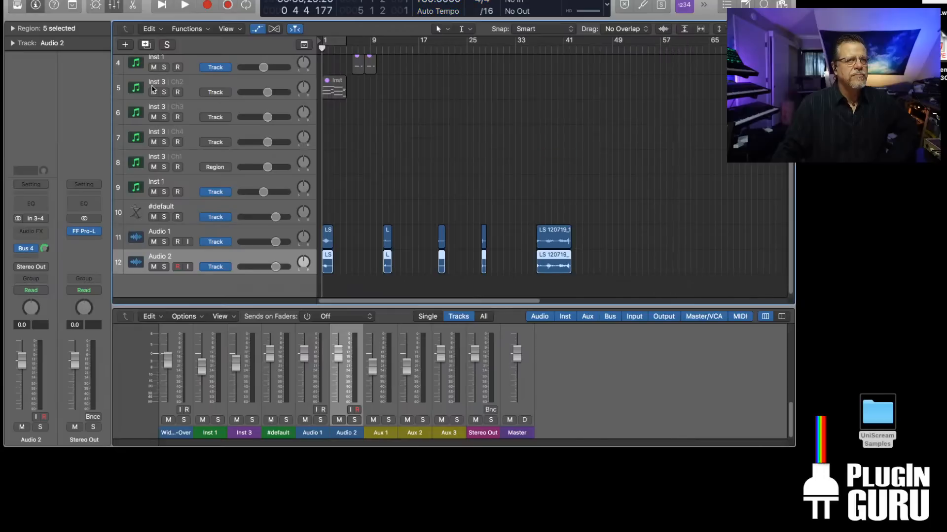
- Turn on input monitoring on the Wide Voice-Over track
scroll(161, 86, up, 3)
click(187, 71)
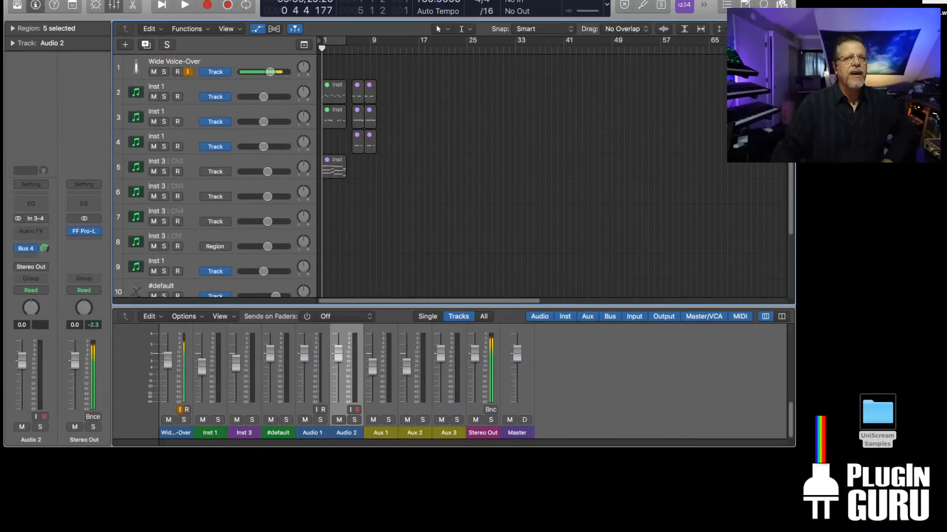
- Move the SCARY.wav file to a free spot on the desktop and bring the #default track into view
mouse_move(925, 6)
mouse_down()
mouse_move(913, 12)
mouse_move(920, 9)
mouse_up()
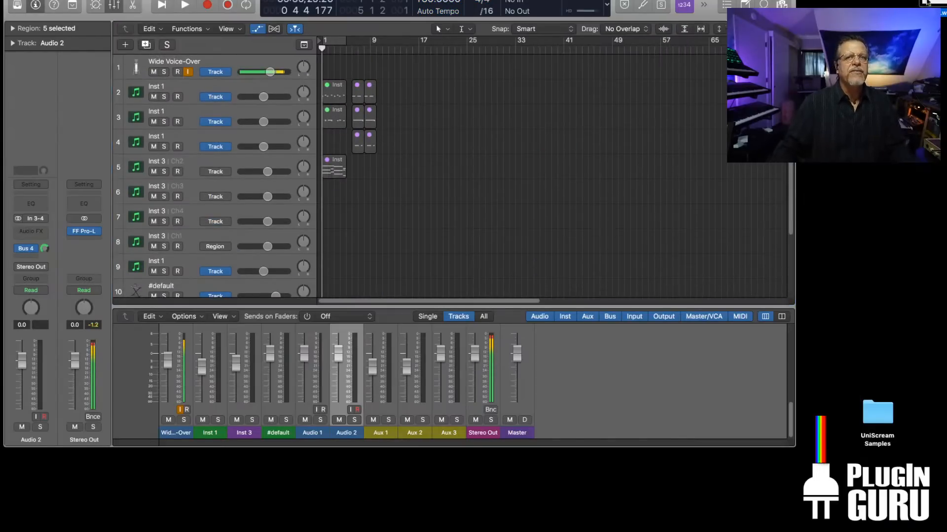
scroll(493, 217, down, 3)
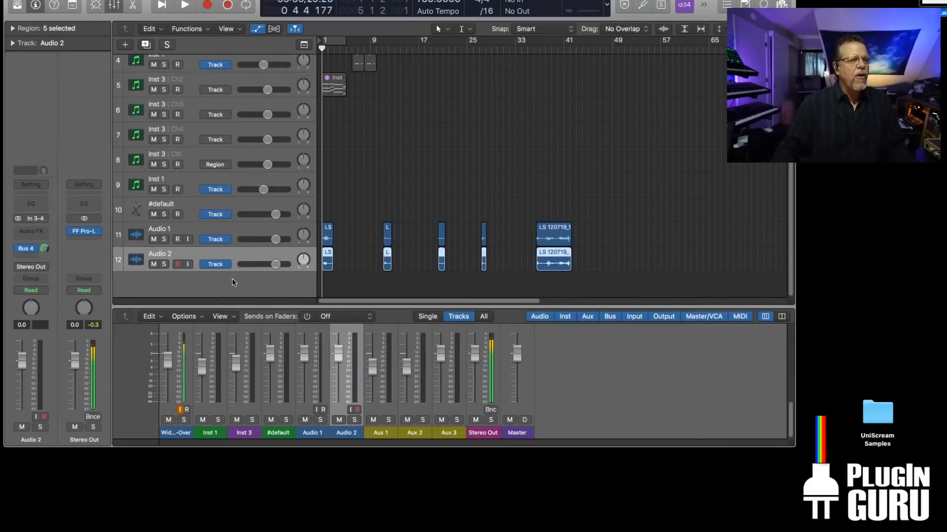
drag(932, 5, 920, 196)
drag(616, 301, 225, 317)
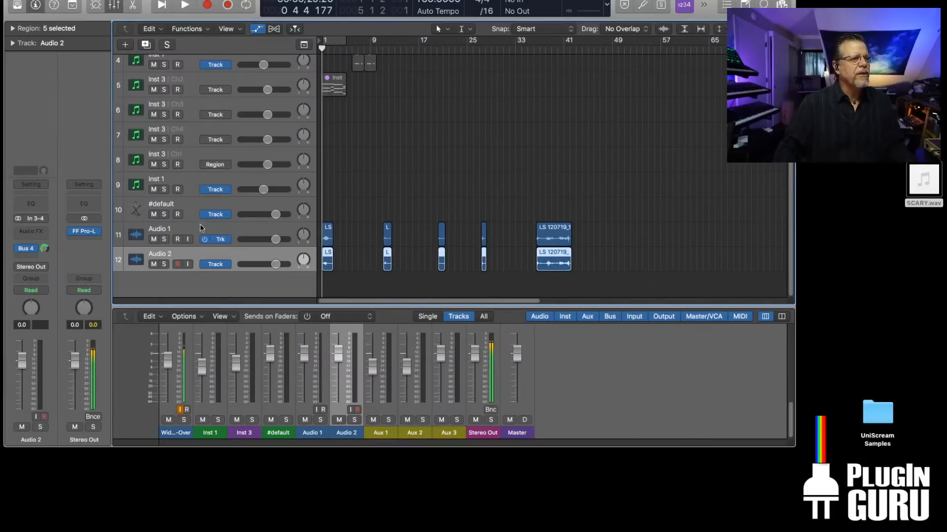
- Open the EXS24 instrument editor of the #default track and add SCARY.wav from the desktop as a zone
click(199, 185)
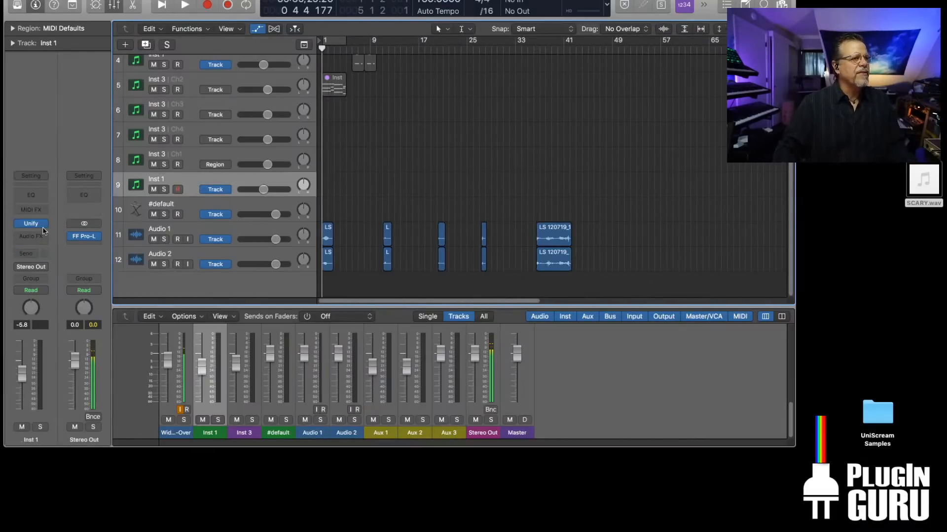
click(197, 208)
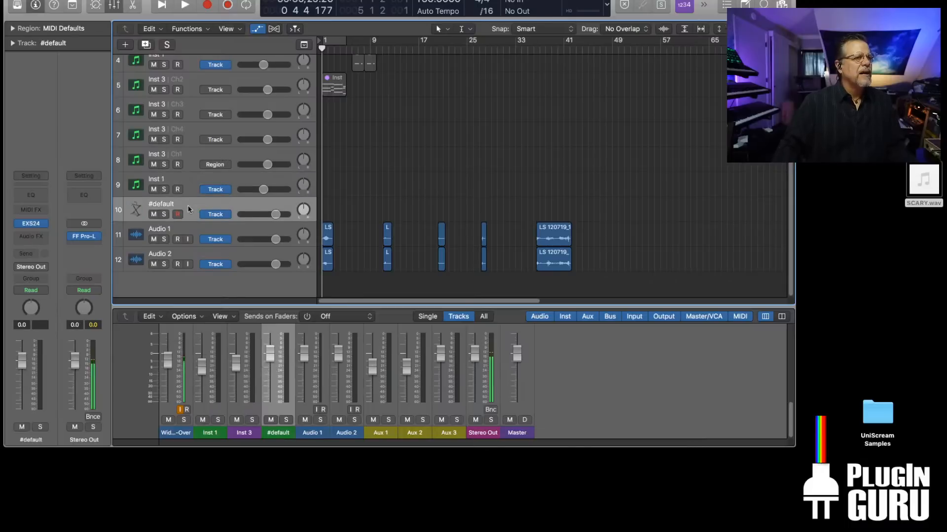
click(31, 224)
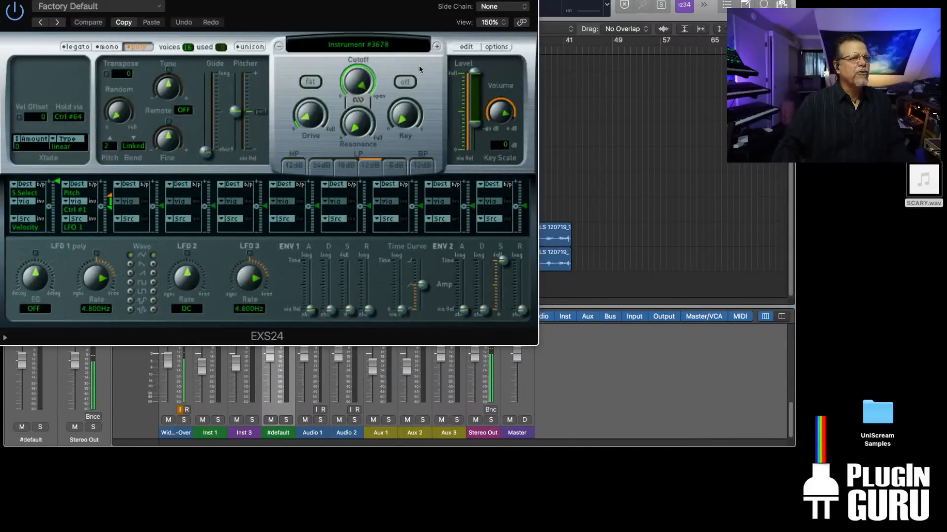
click(465, 47)
drag(924, 181, 385, 256)
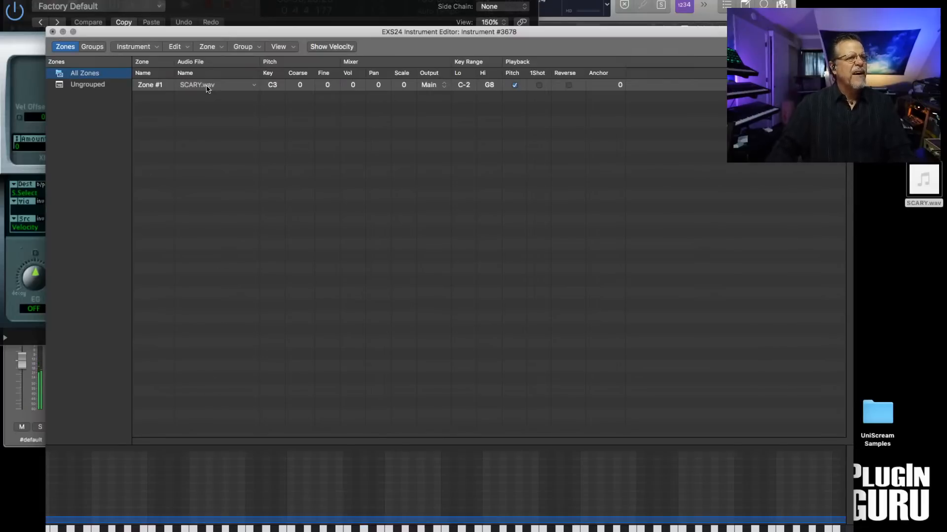
- Raise the ENV 2 amp release in EXS24 to about mid-range, leaving the filter off
drag(230, 31, 521, 202)
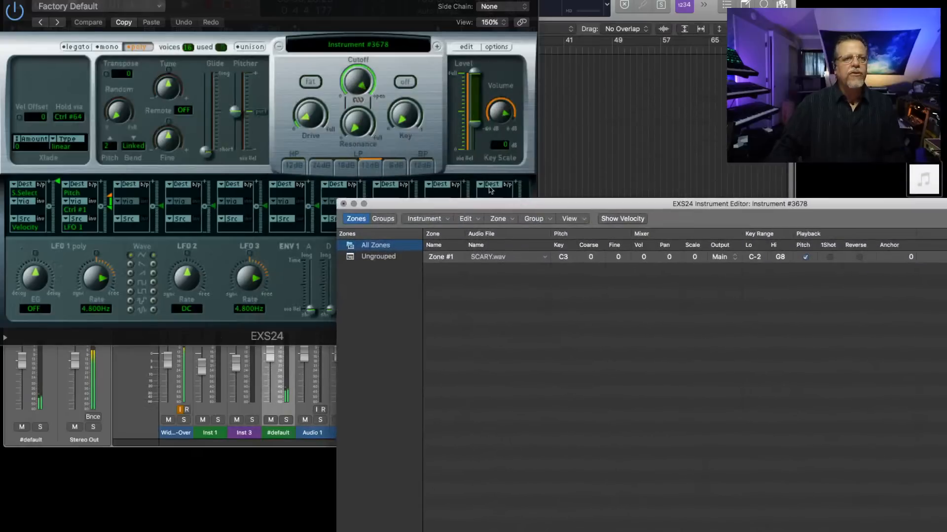
click(409, 85)
click(408, 84)
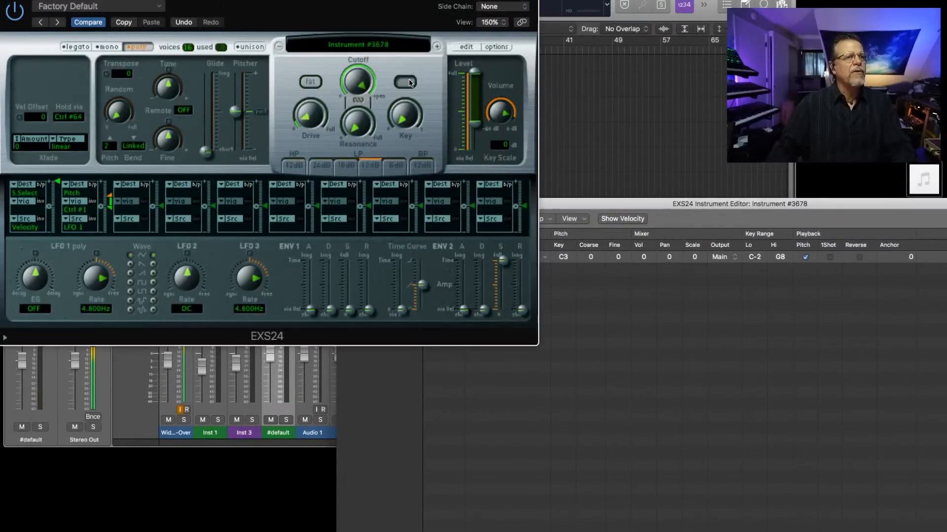
drag(521, 310, 522, 279)
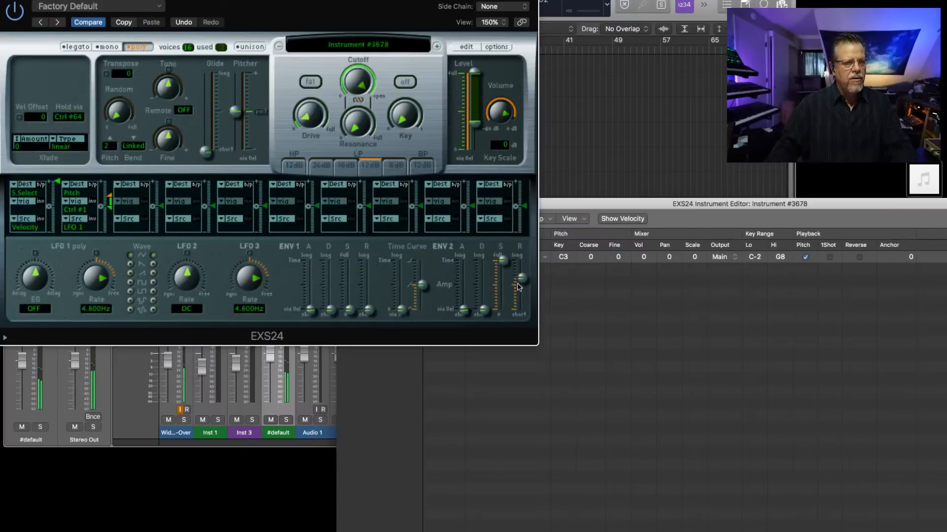
- Open Zone #1's SCARY.wav in the audio file editor, enlarge its window and show all five sounds
click(577, 204)
drag(577, 204, 298, 38)
double_click(215, 88)
drag(512, 343, 942, 530)
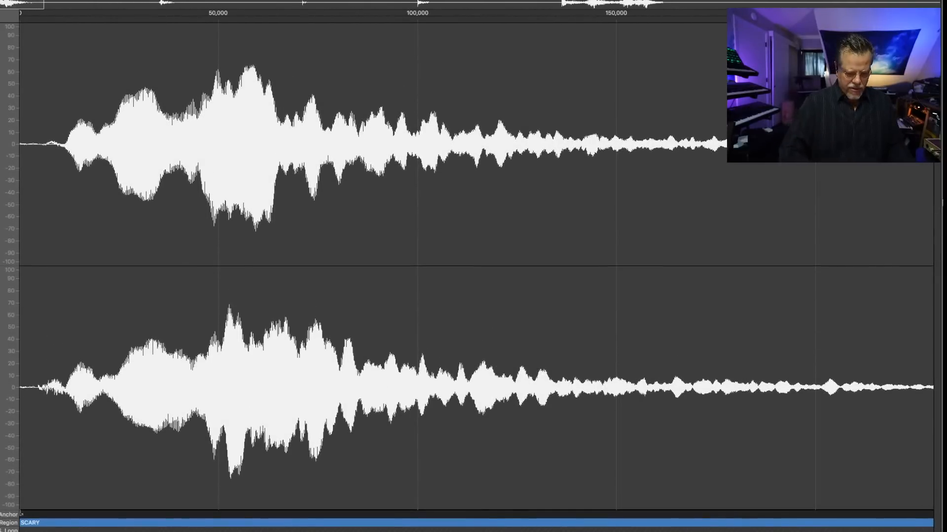
key(super+Left)
key(super+Left)
key(super+Left)
key(super+Left)
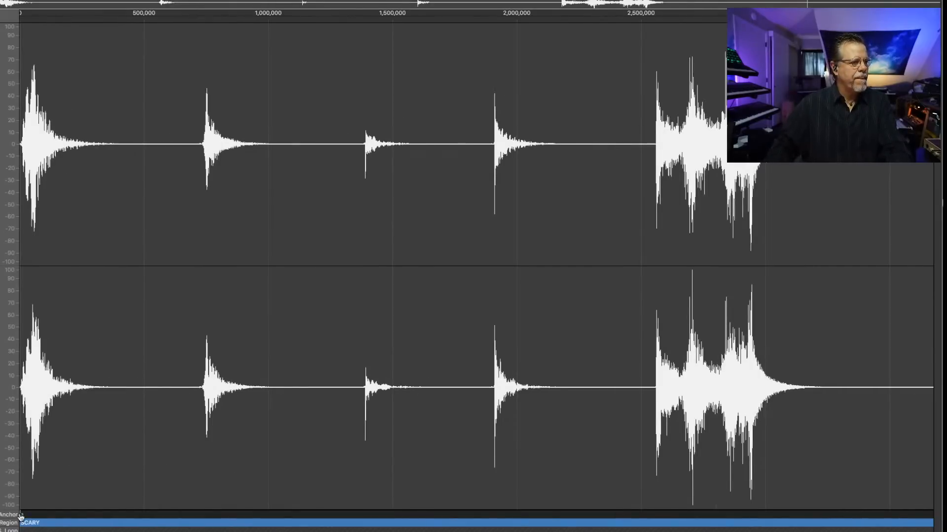
- Move the SCARY region's start just before the second, third and fourth sounds in turn
drag(111, 524, 200, 524)
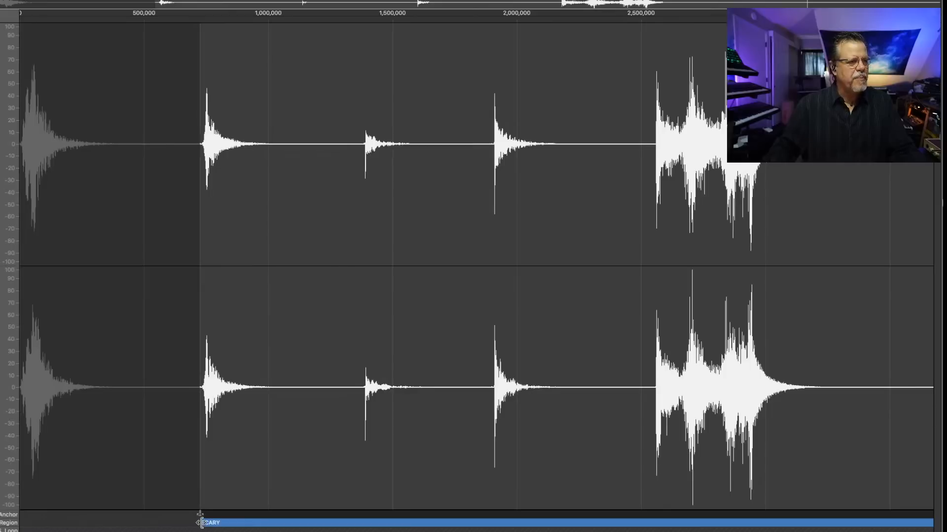
drag(365, 517, 363, 517)
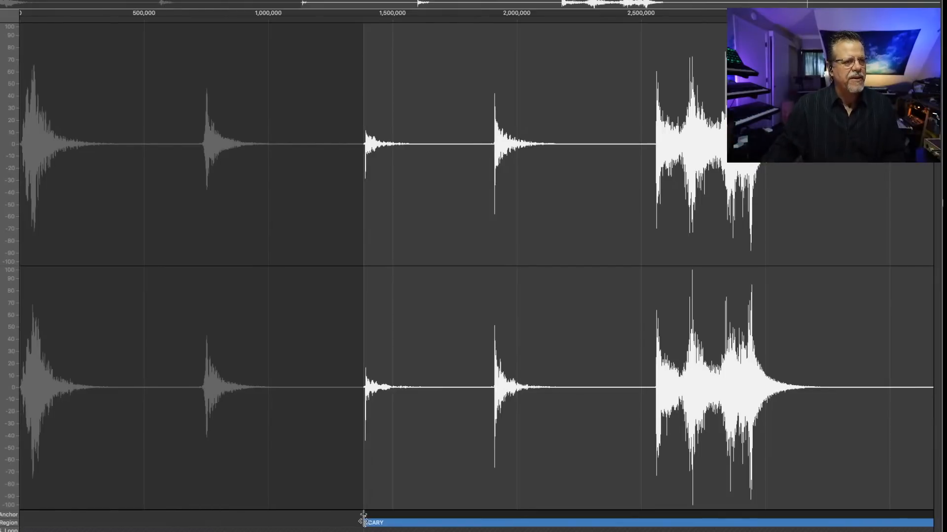
click(492, 522)
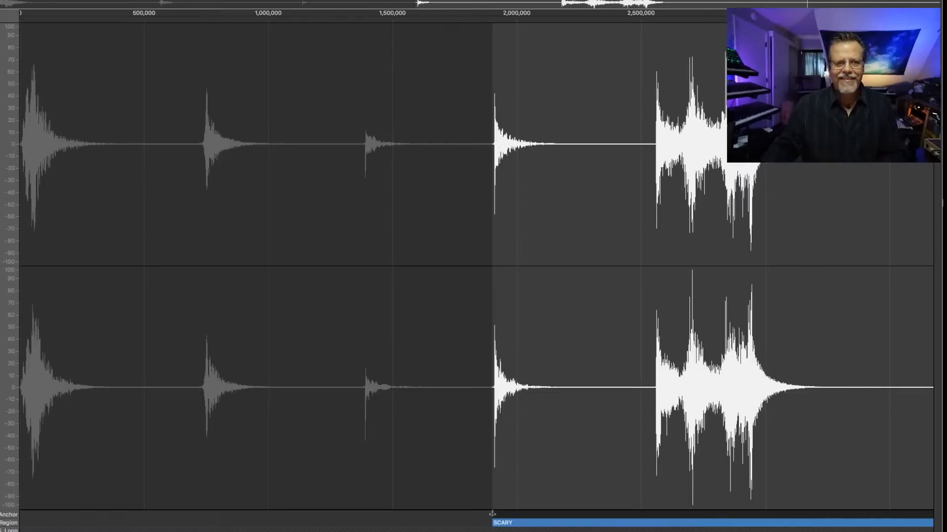
- Set the SCARY region's start right at the attack of the fifth sound, at about sample 2,560,000
click(653, 507)
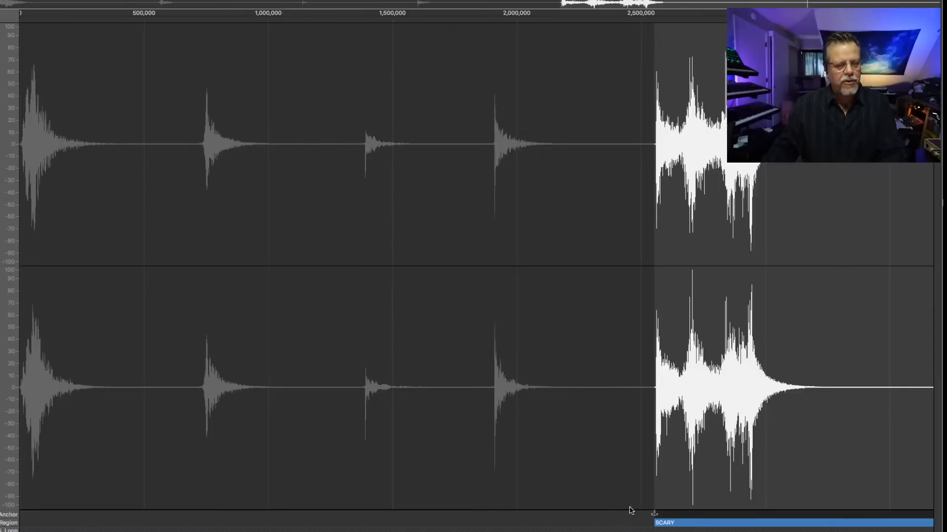
key(super+Right)
key(super+Right)
key(super+Right)
key(super+Right)
key(super+Right)
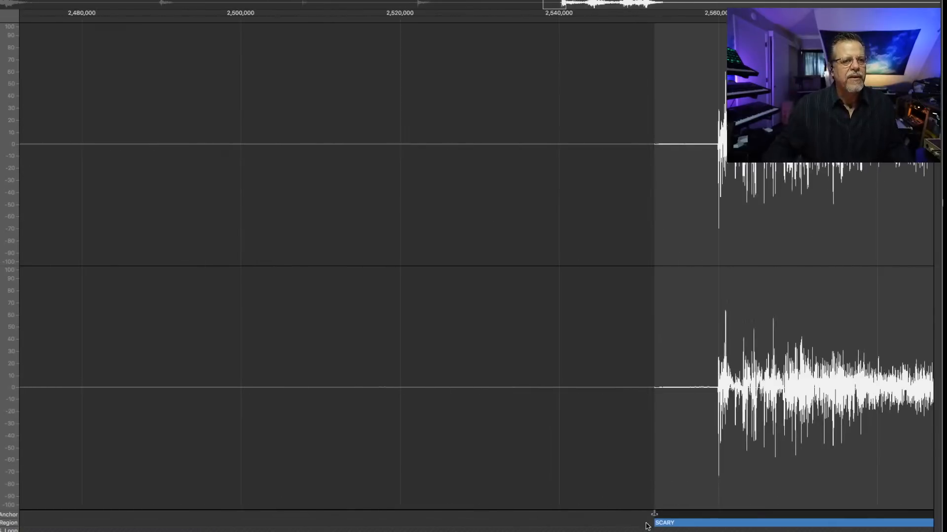
click(715, 514)
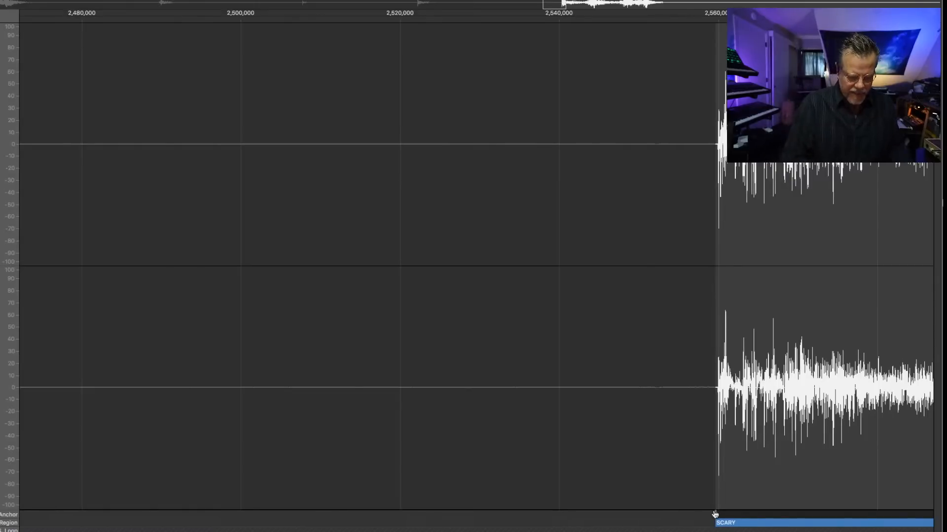
- Set the SCARY region's end to about sample 2,930,000, just before the last peak, and close the audio file editor
key(super+Left)
key(super+Left)
key(super+Left)
key(super+Left)
scroll(715, 514, right, 10)
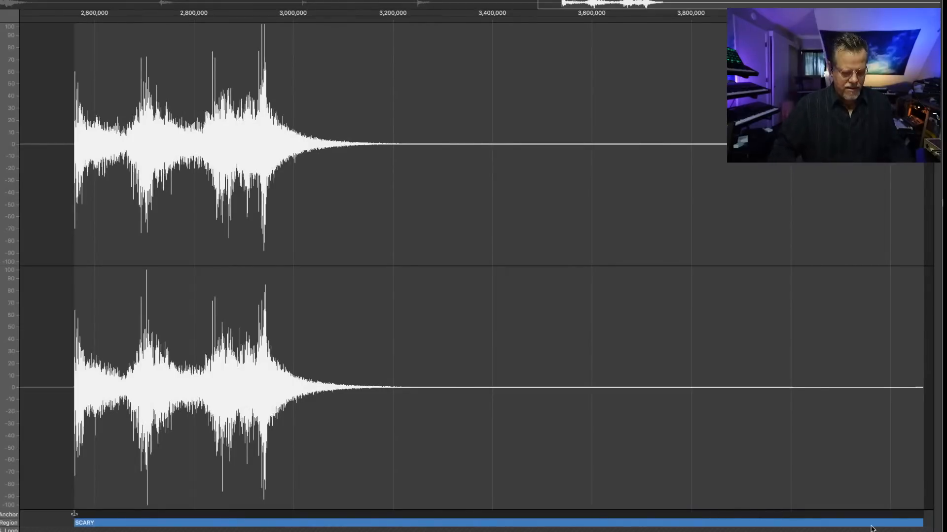
key(super+Left)
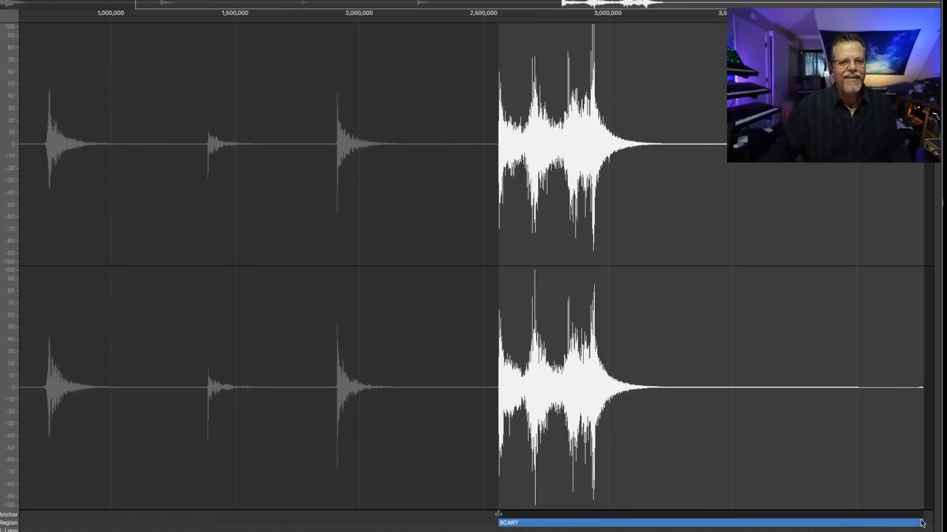
drag(842, 521, 590, 521)
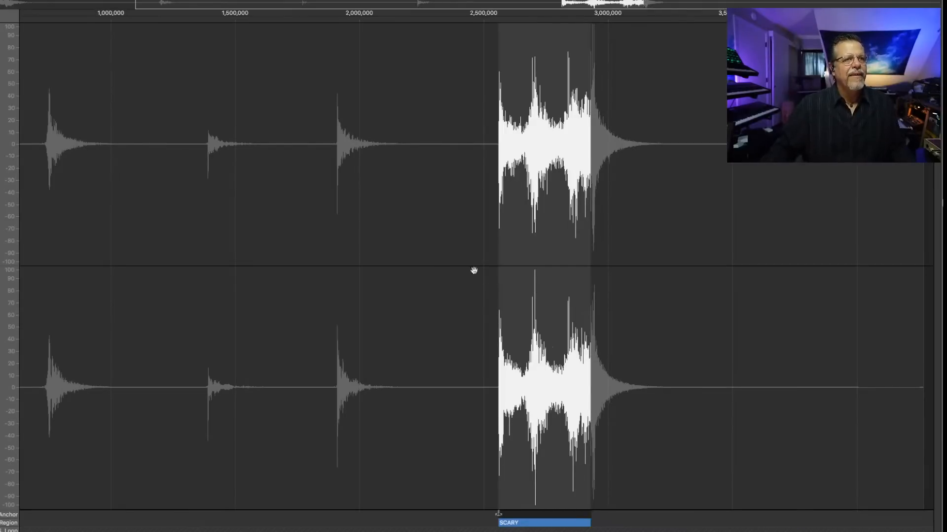
key(super+w)
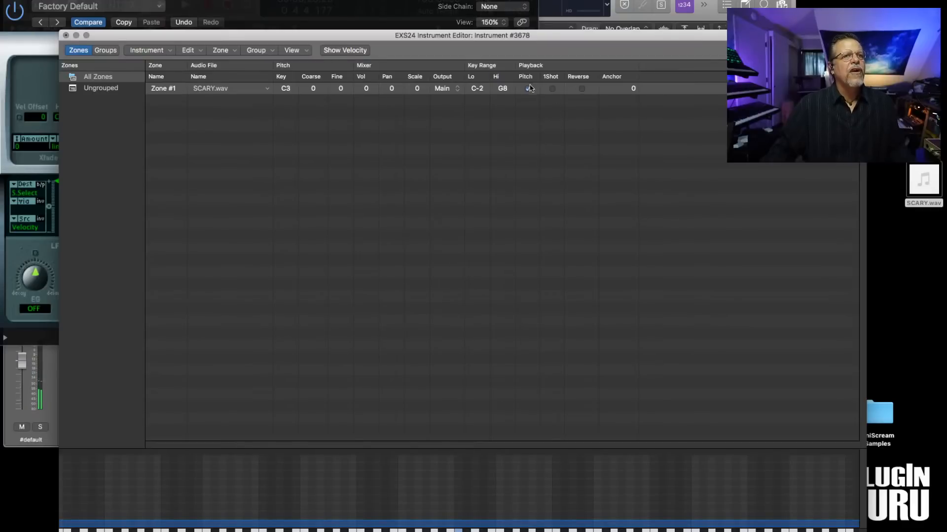
- Show the zone Loop parameters in the instrument editor and turn on looping for Zone #1
click(293, 49)
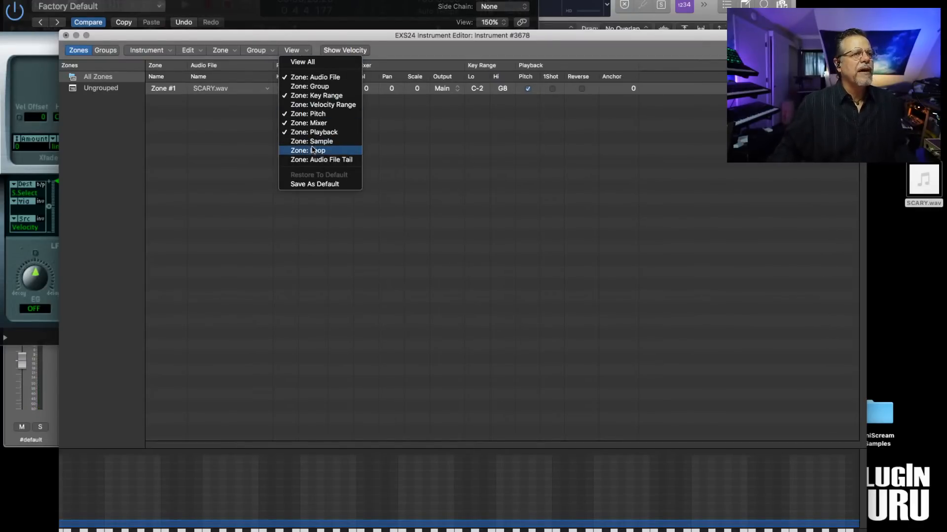
click(310, 151)
click(645, 92)
click(645, 89)
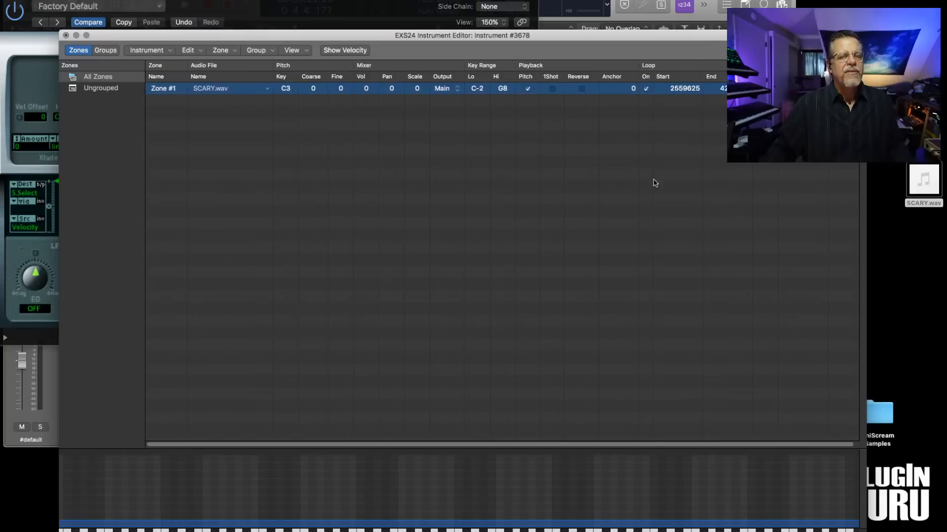
drag(317, 444, 439, 442)
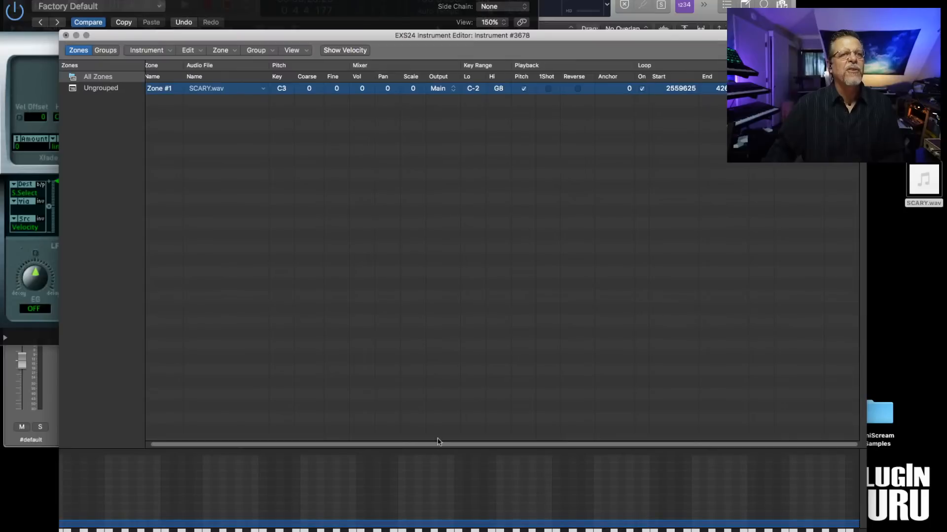
- Reopen SCARY.wav in the audio file editor, set the sample loop from 2612871 to about 2,860,000, and close the editor
double_click(685, 88)
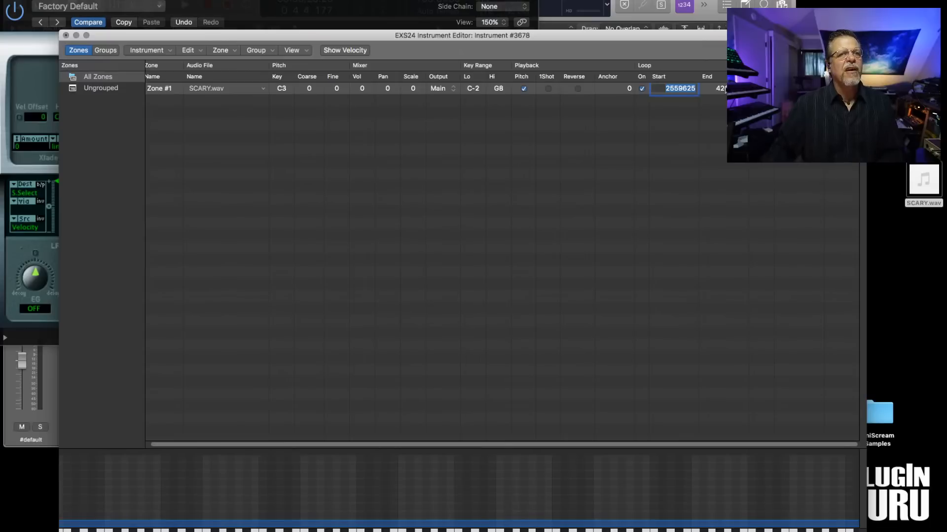
key(Return)
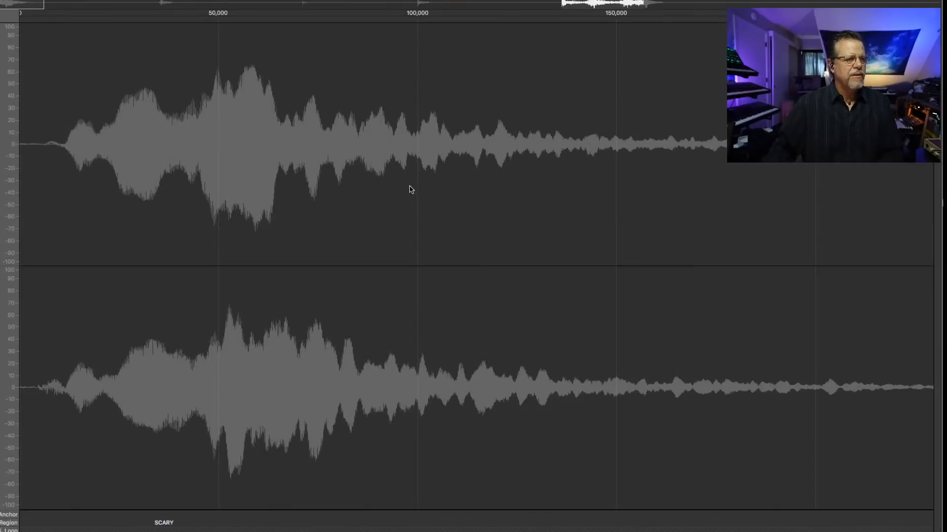
key(super+Left)
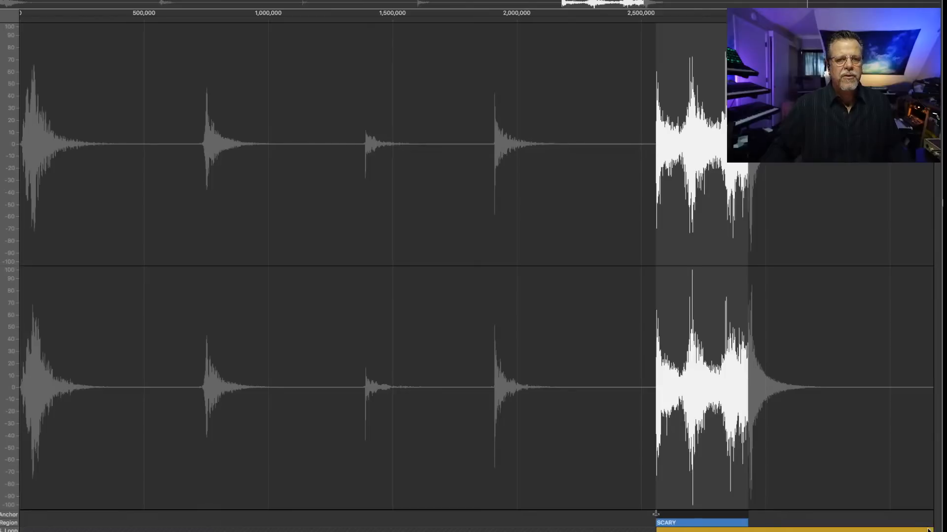
scroll(473, 266, right, 5)
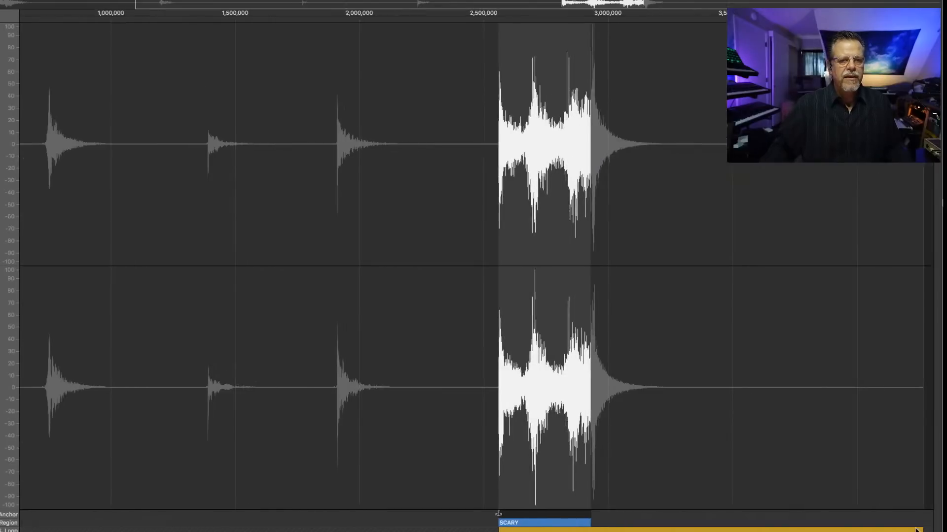
drag(922, 531, 887, 531)
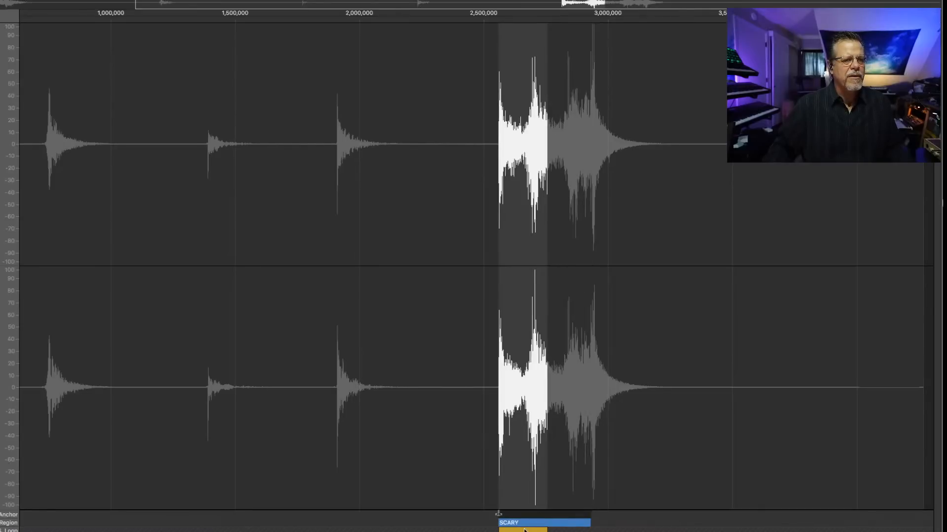
drag(557, 531, 573, 531)
drag(499, 530, 513, 530)
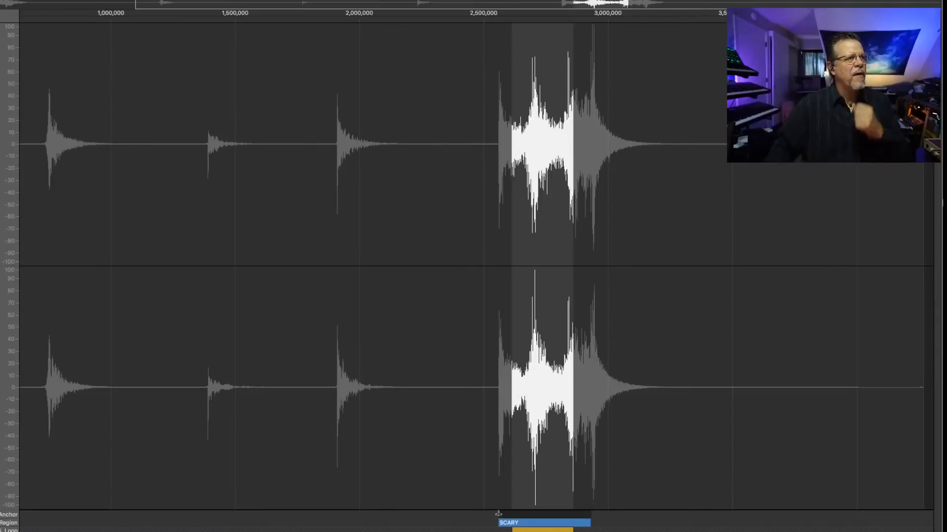
key(super+w)
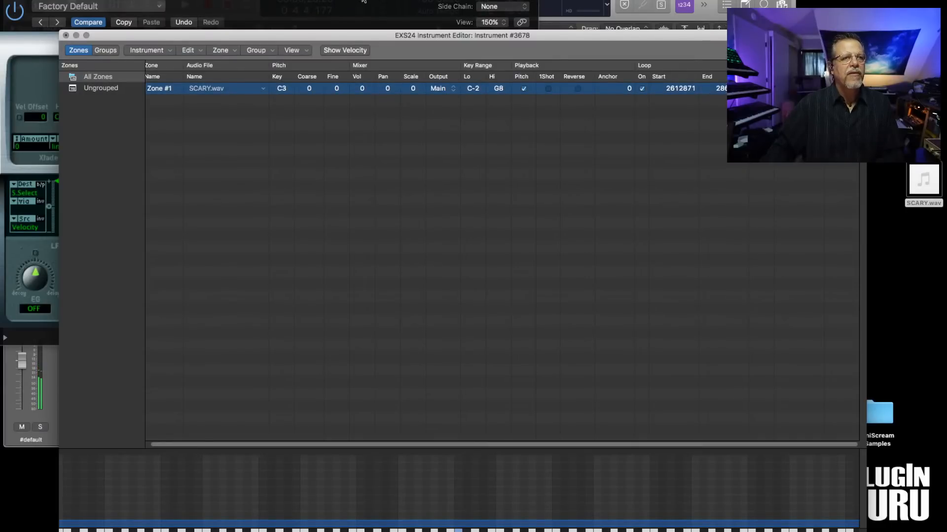
- Return to the EXS24 instrument window and turn on its filter
click(386, 6)
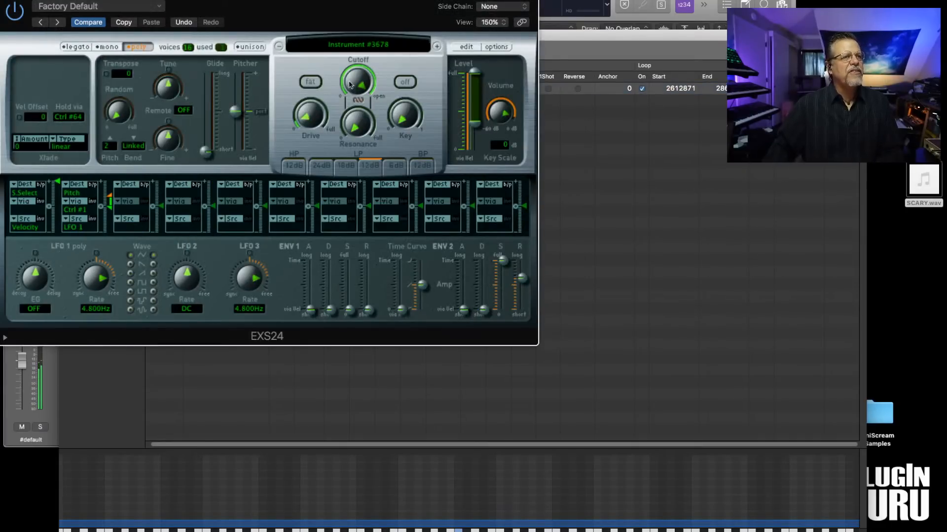
click(405, 83)
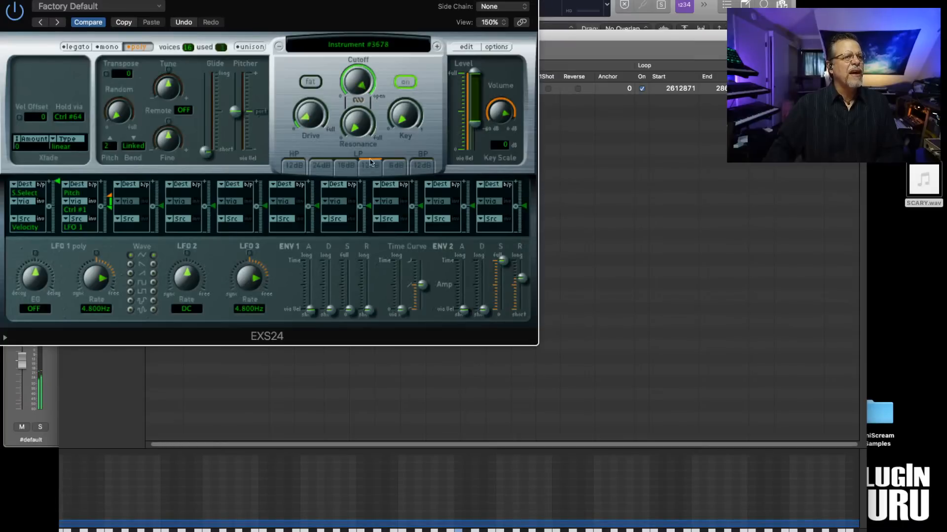
- Switch the EXS24 filter to 12 dB high-pass, lower its cutoff slightly, and close the instrument editor and EXS24 windows
click(294, 165)
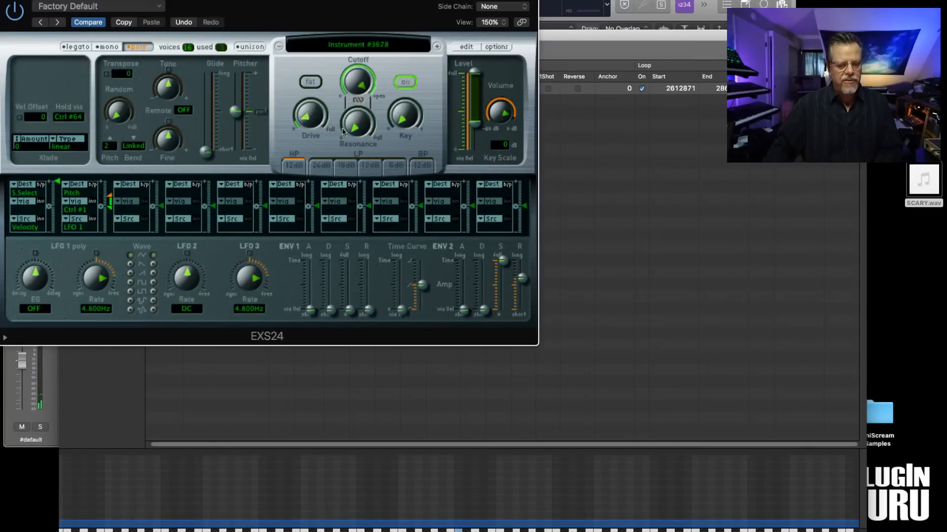
drag(358, 96, 350, 115)
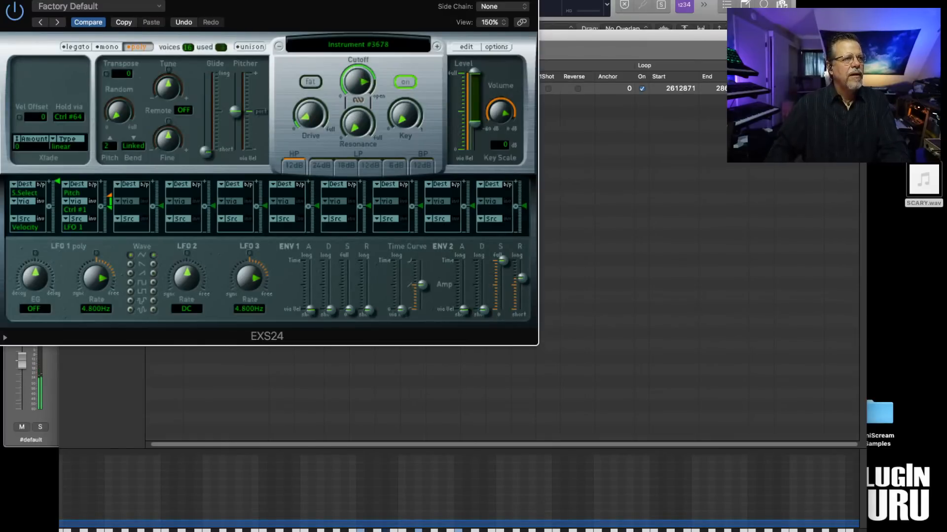
click(573, 36)
key(super+w)
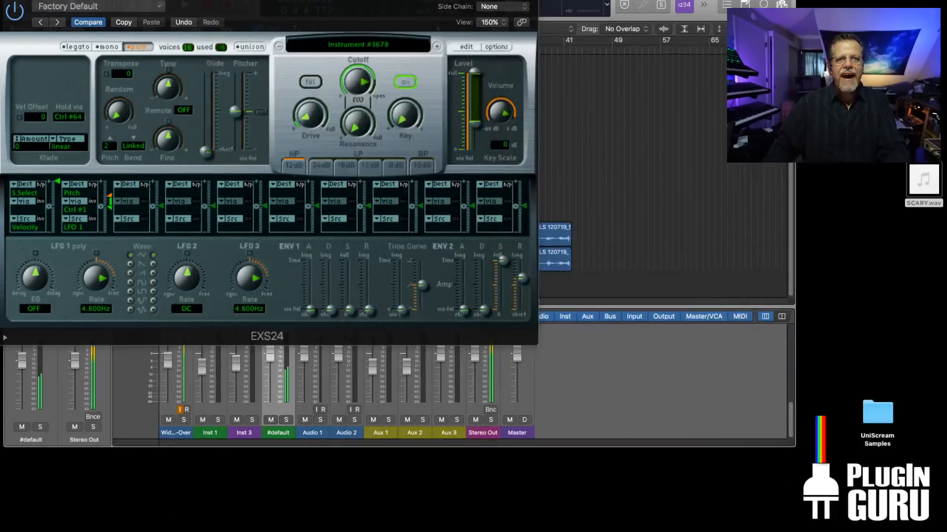
key(super+w)
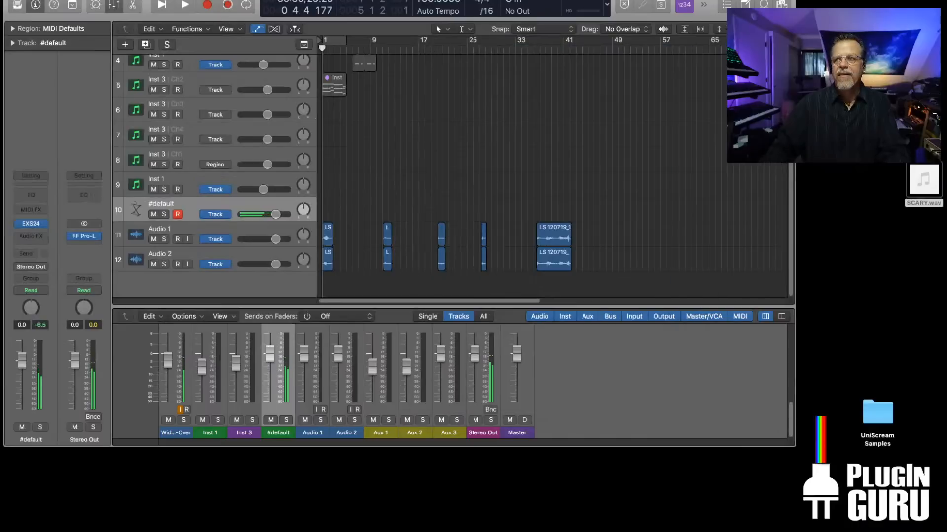
- Select and record-enable the Inst 1 track in row 9 and open its Unify instrument
click(178, 190)
click(189, 187)
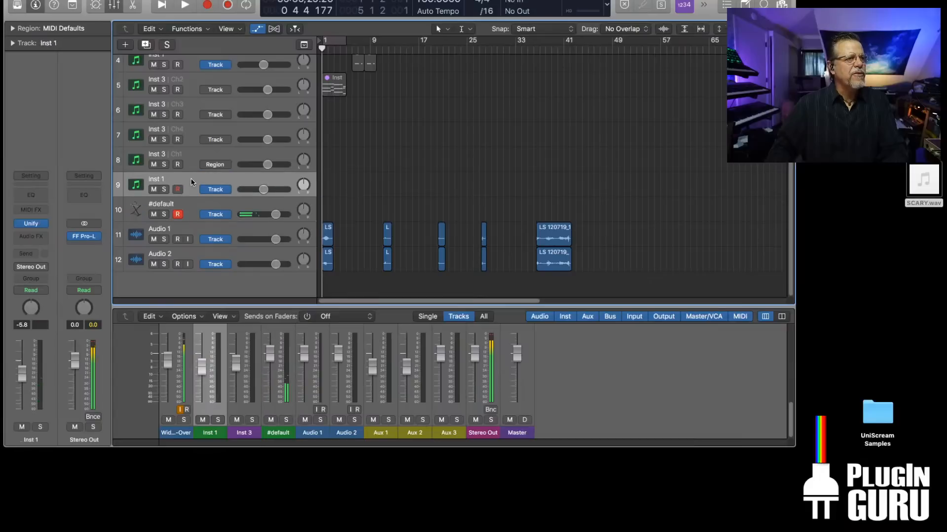
click(35, 226)
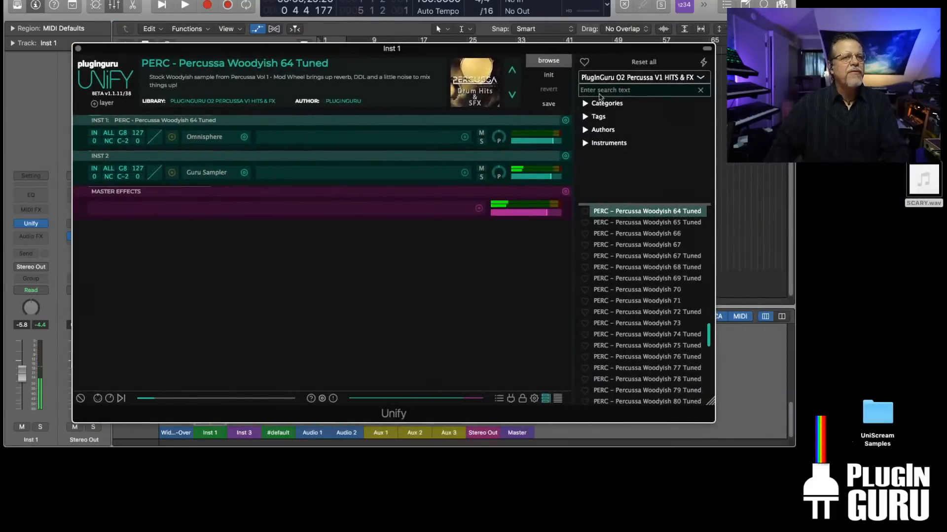
- Load the PAD - When Will Fresh Air Arrive patch from the Unify Standard Library and reposition the Unify window
click(628, 78)
click(636, 262)
scroll(642, 349, down, 20)
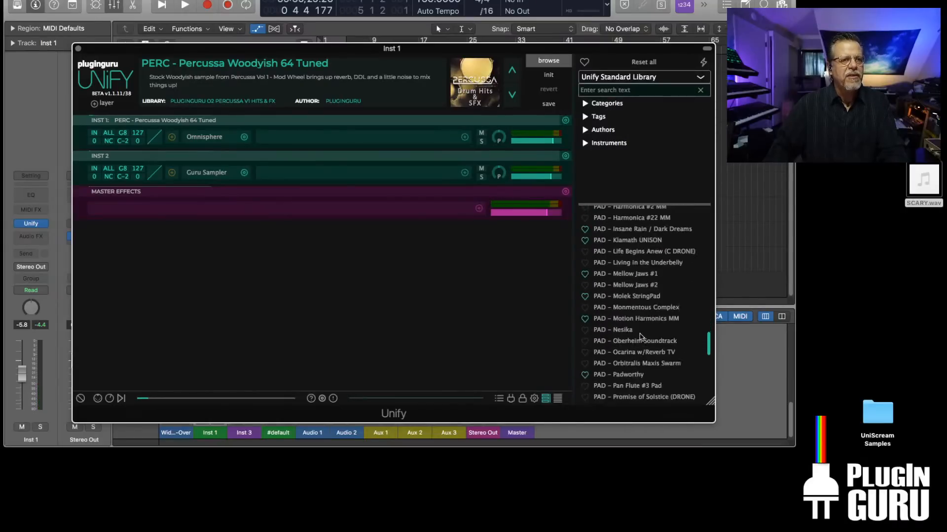
scroll(639, 337, down, 3)
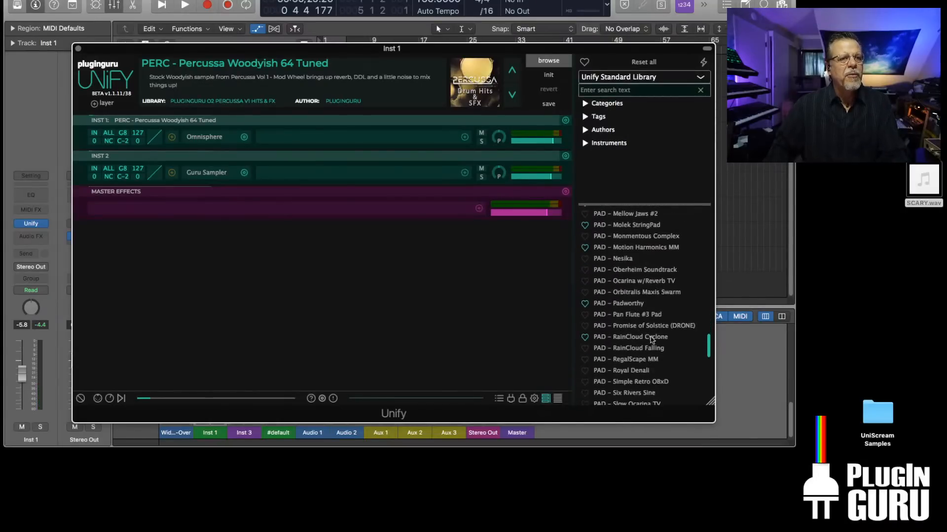
scroll(641, 350, down, 10)
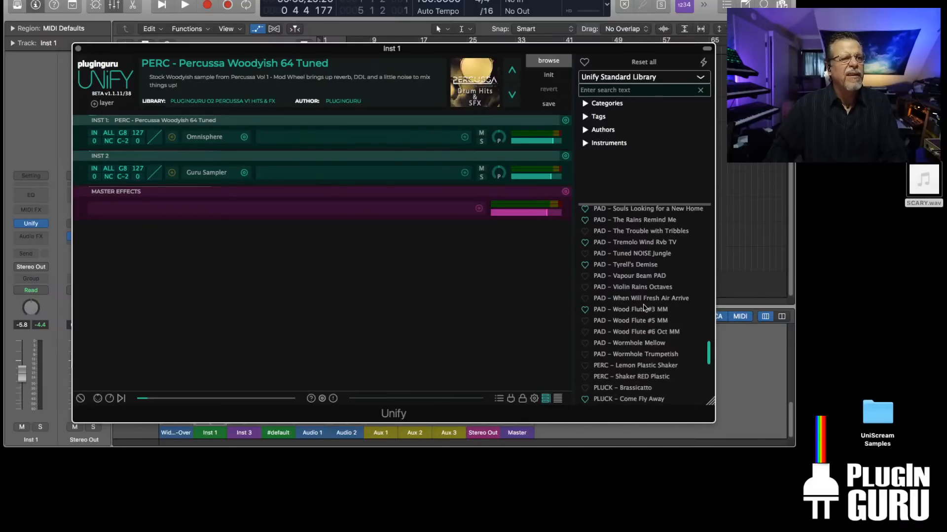
click(651, 299)
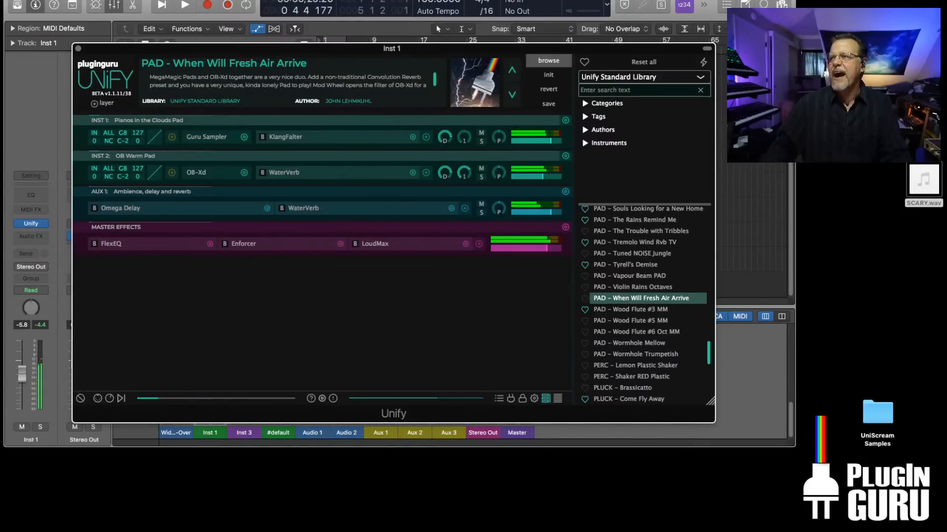
key(v)
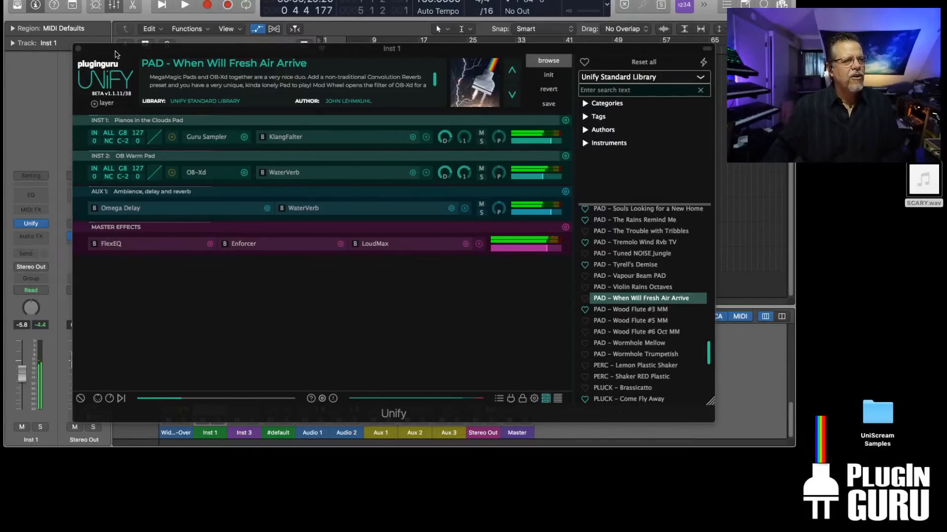
drag(113, 56, 212, 126)
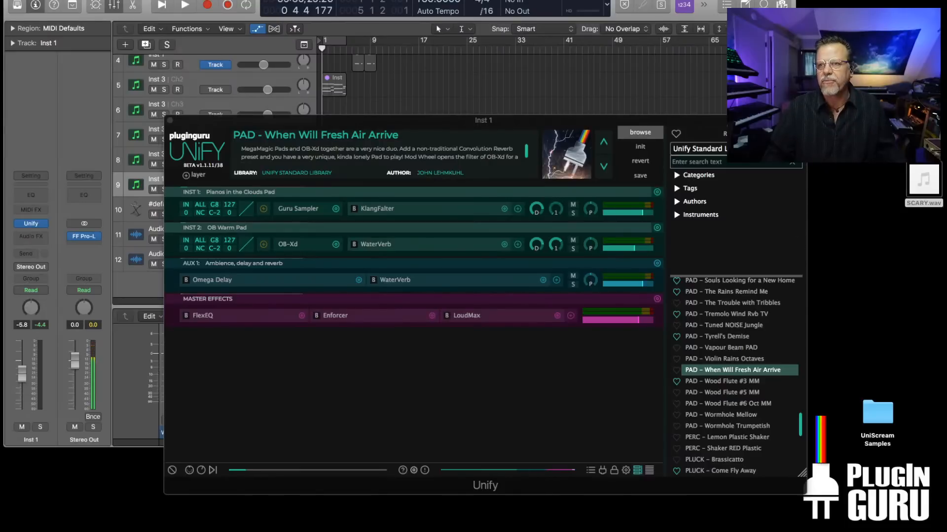
key(super+Tab)
key(super+Tab)
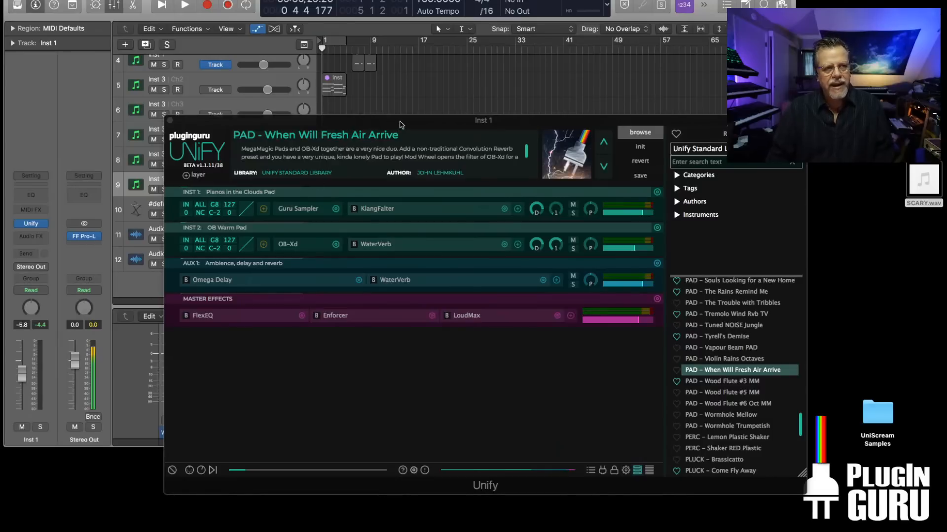
key(super+Tab)
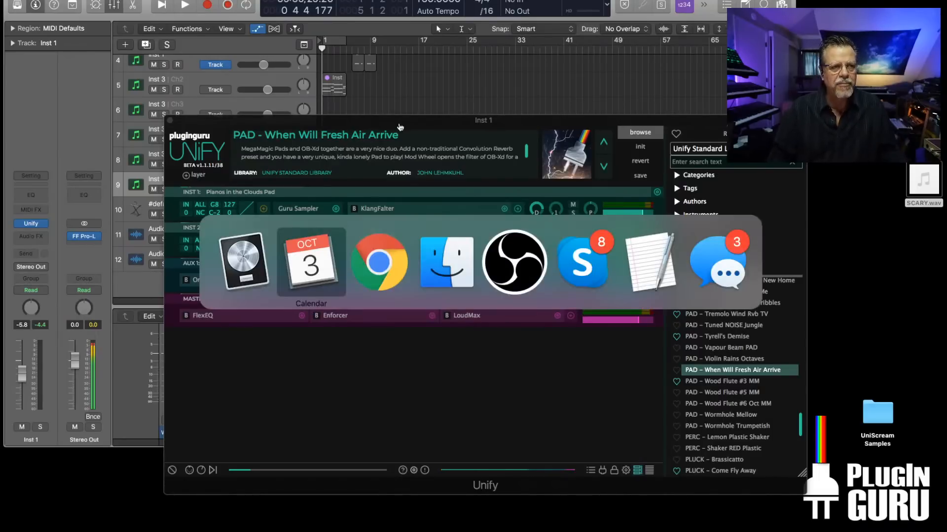
click(243, 261)
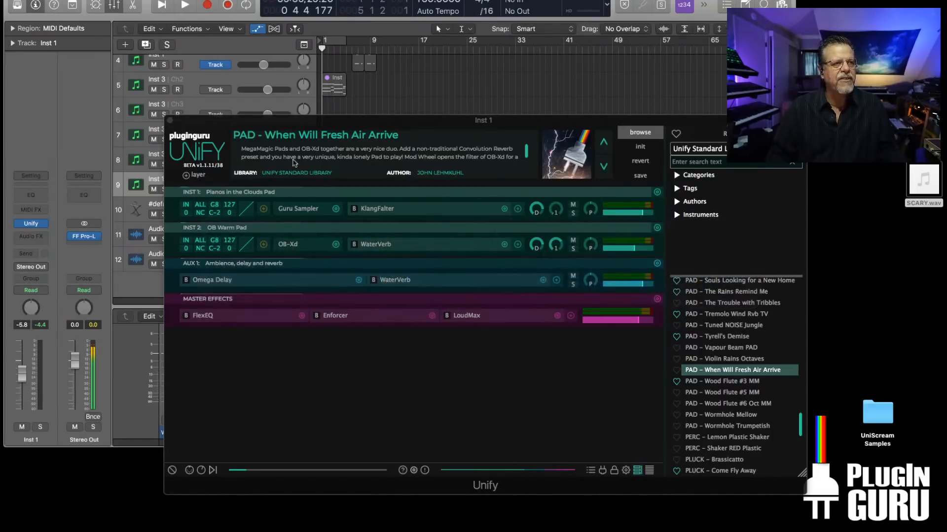
- Close the Unify window, record-enable only the #default track, and raise its volume to 6.0 dB
click(173, 123)
click(170, 121)
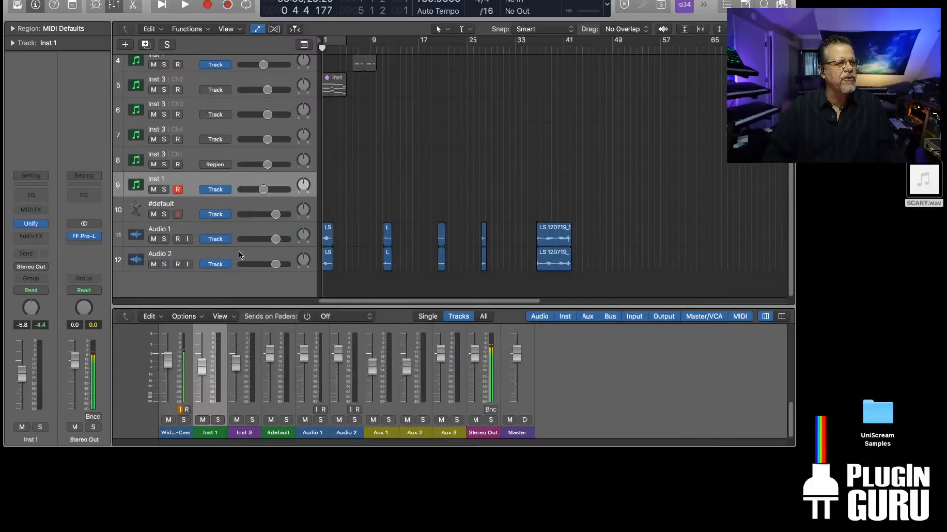
click(231, 208)
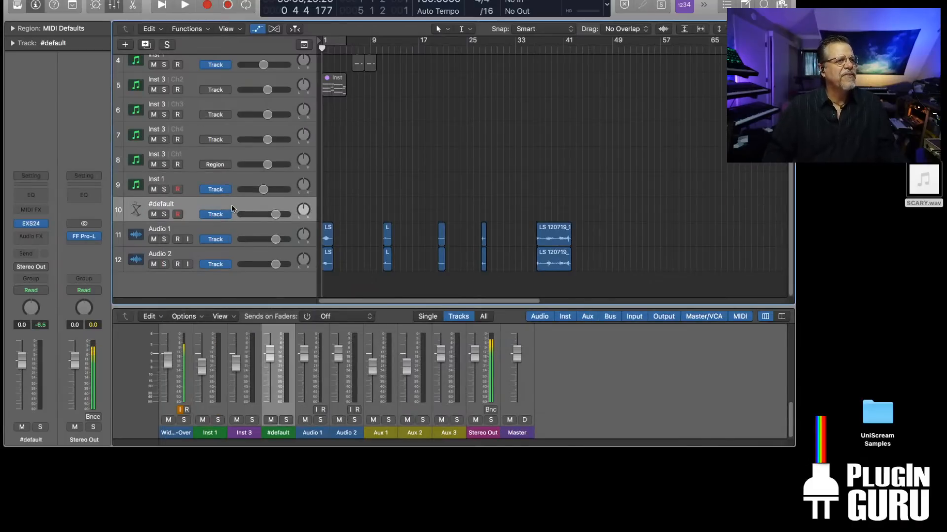
click(177, 189)
drag(275, 214, 282, 214)
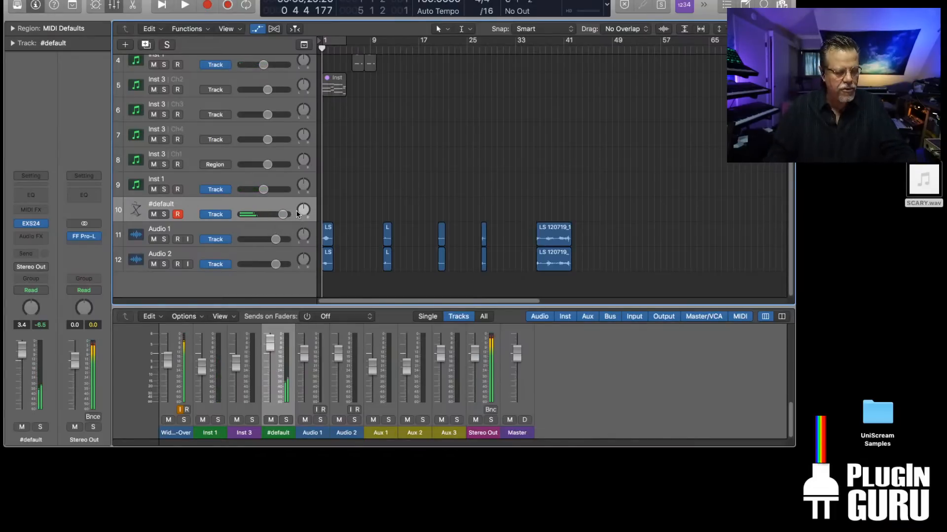
drag(283, 214, 287, 214)
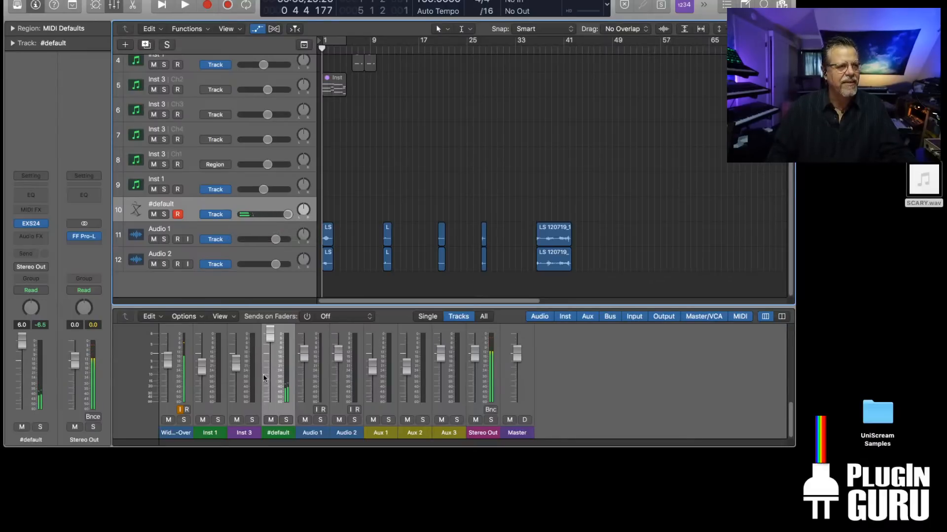
- Open the EXS24 on the #default track, lower the filter cutoff, raise the resonance to about halfway, and close the window
click(31, 224)
drag(369, 63, 426, 63)
drag(488, 133, 485, 138)
drag(485, 184, 496, 126)
drag(492, 183, 494, 211)
drag(491, 144, 483, 193)
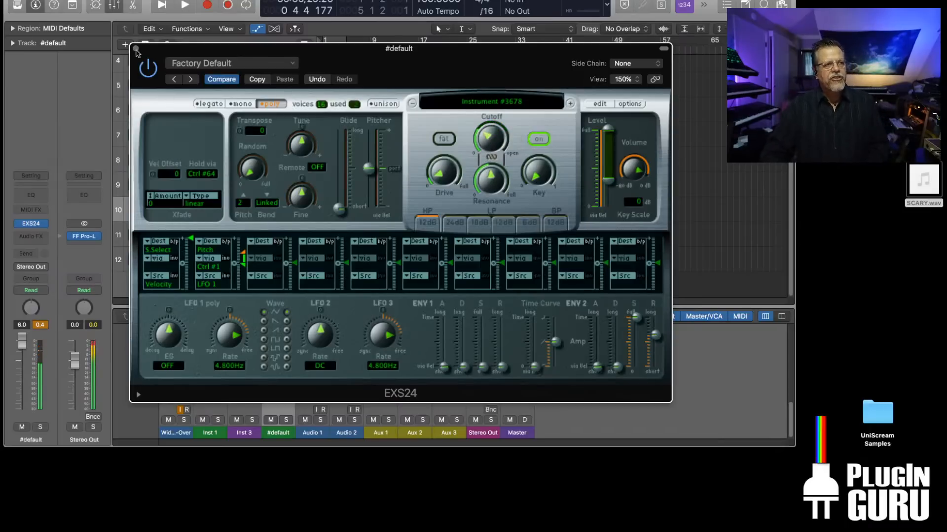
click(135, 48)
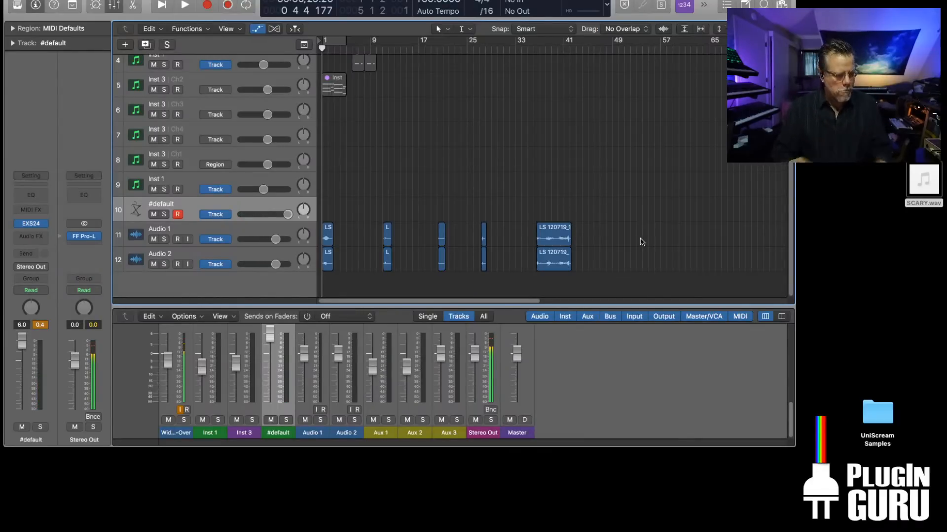
key(super+Tab)
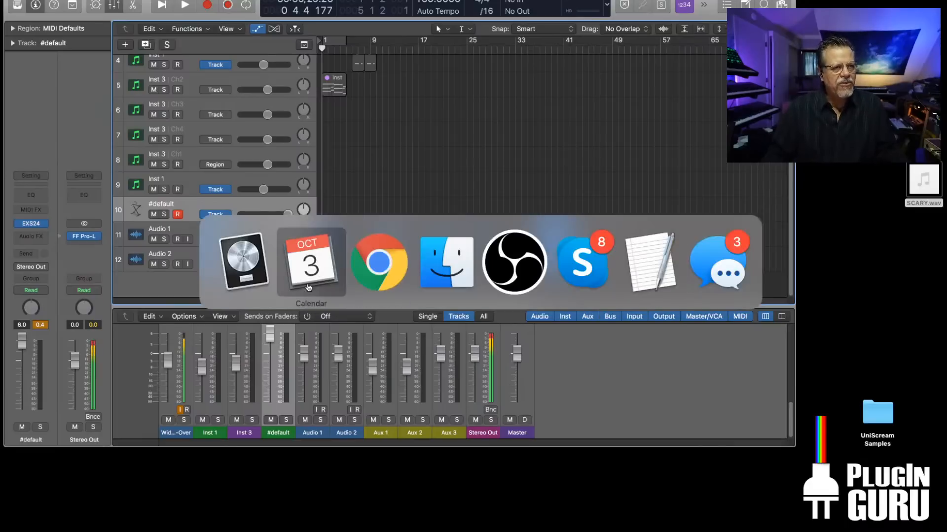
click(514, 268)
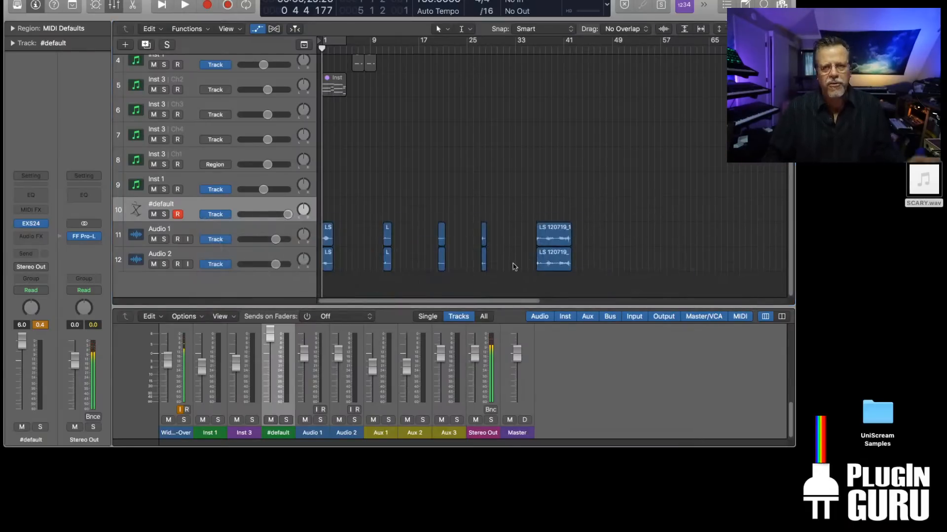
key(super+Tab)
key(super+Tab)
key(super+Tab)
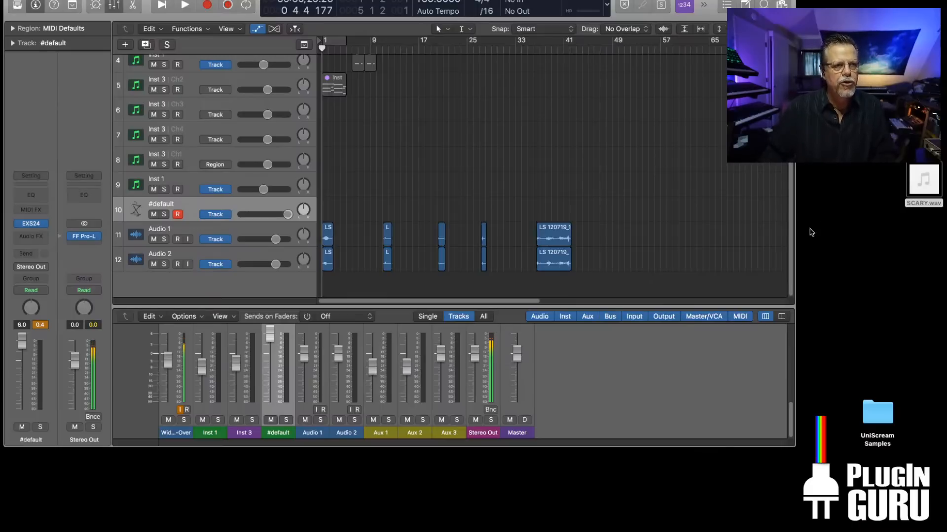
- Select the Inst 1 track in row 9 again and reopen its Unify instrument with the full patch browser in view
scroll(415, 173, up, 2)
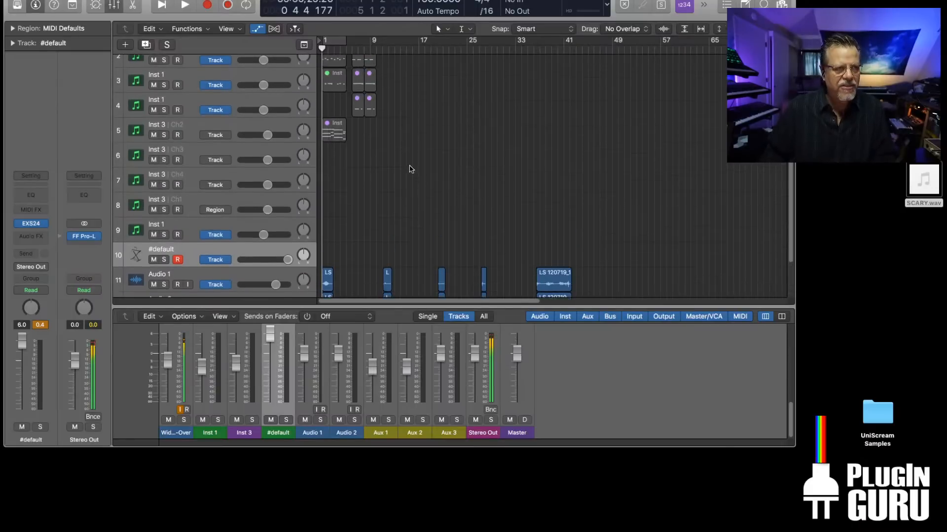
scroll(409, 169, up, 2)
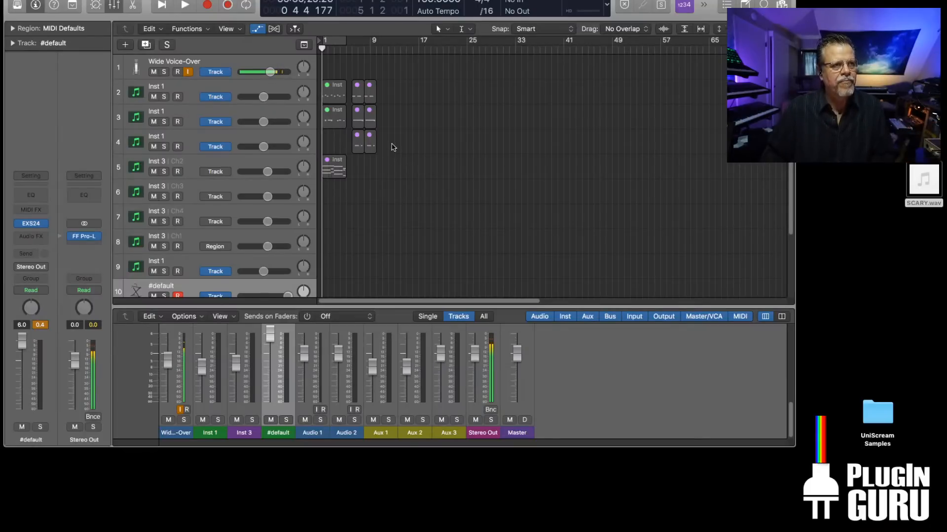
scroll(236, 216, down, 2)
scroll(236, 217, down, 1)
click(238, 218)
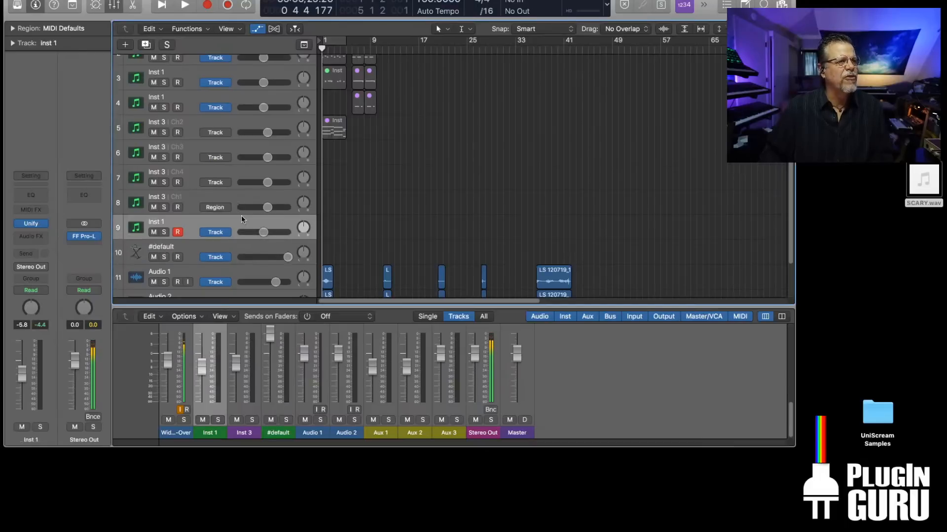
click(35, 225)
drag(433, 126, 354, 125)
- Switch Unify's patch browser to the PlugInGuru O2 Percussa V1 BPM MULTIS library and enlarge the Unify window
click(671, 147)
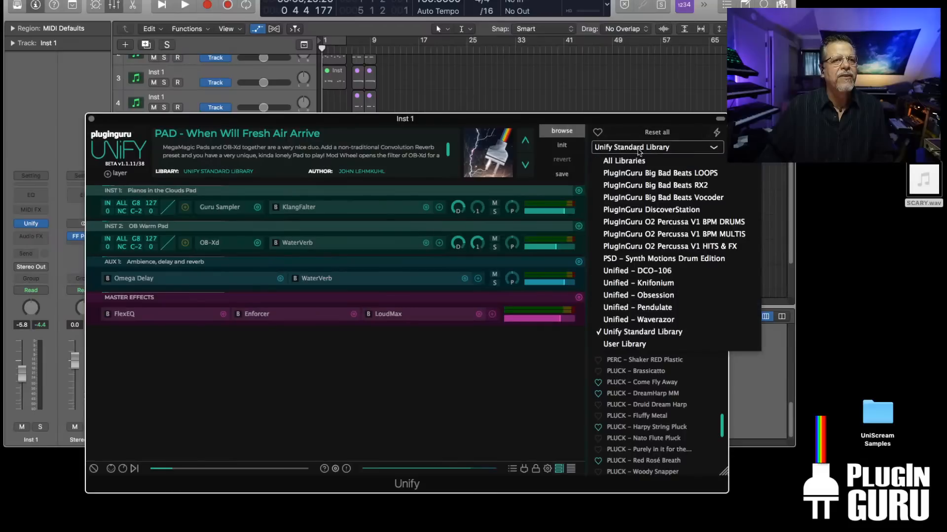
click(666, 236)
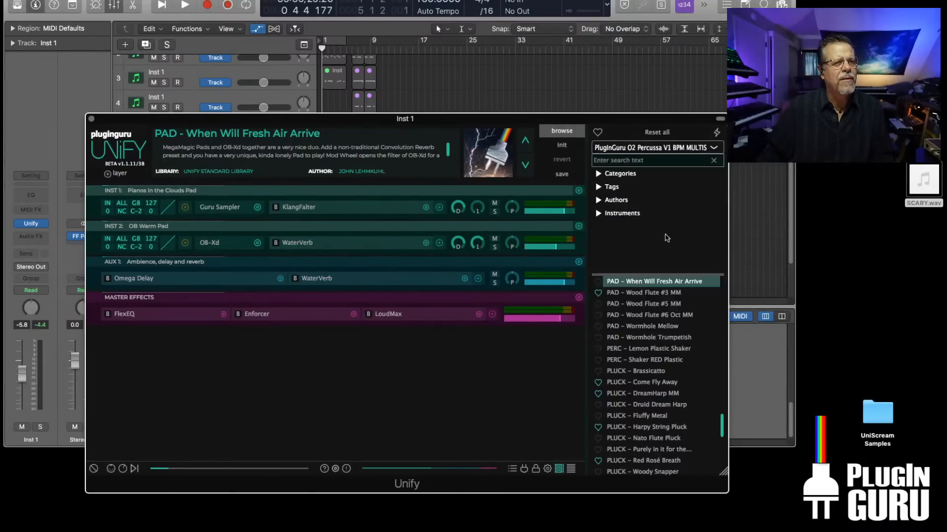
drag(725, 485, 821, 512)
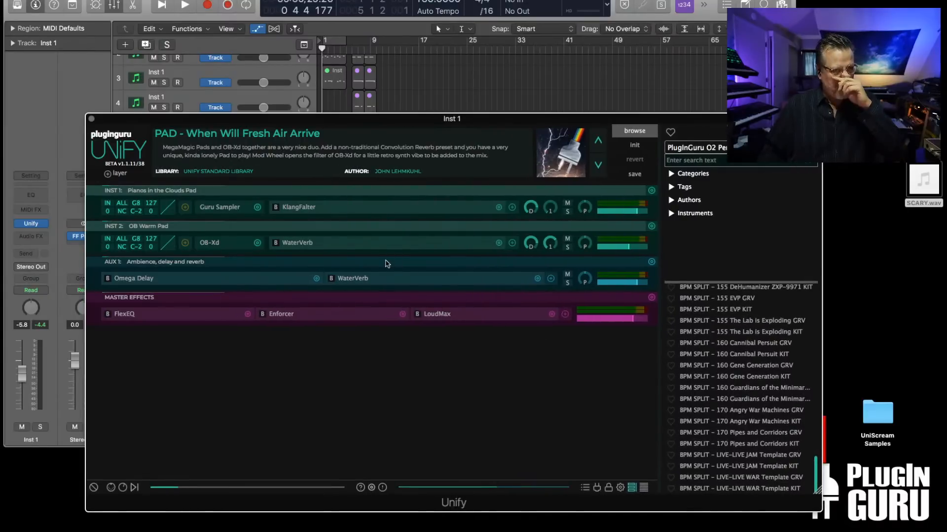
- Switch the patch browser to the PlugInGuru O2 Percussa V1 HITS & FX library and look through its patches
click(718, 148)
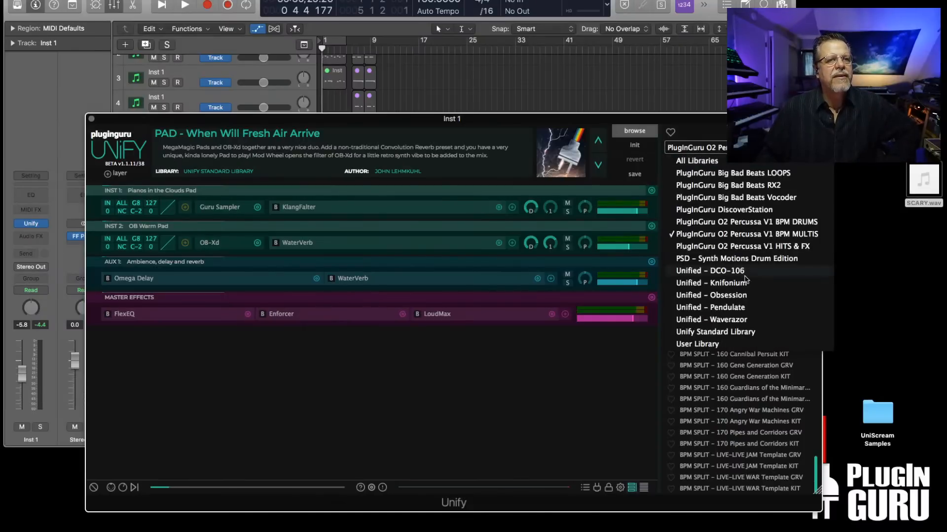
click(734, 246)
scroll(723, 365, up, 3)
- Switch the patch browser back to the PlugInGuru O2 Percussa V1 BPM MULTIS library and look through its patches
click(695, 147)
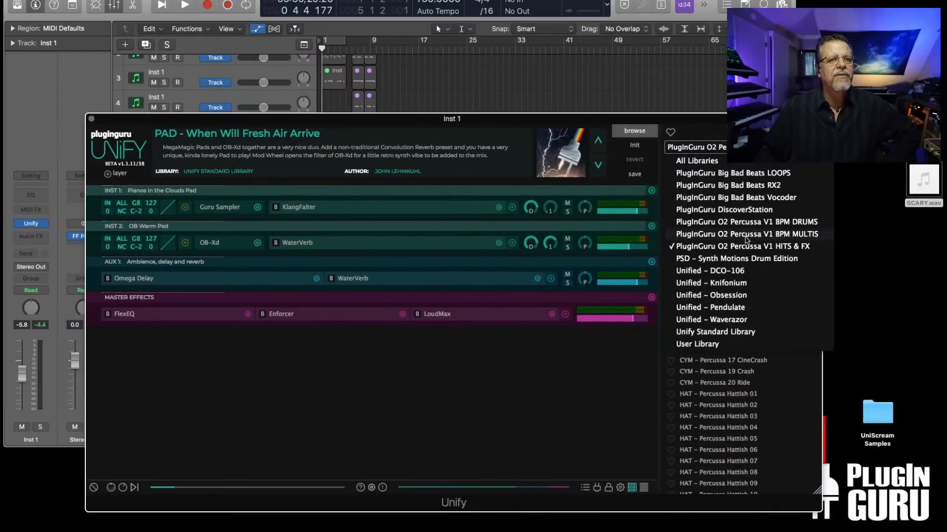
click(723, 235)
scroll(746, 345, down, 10)
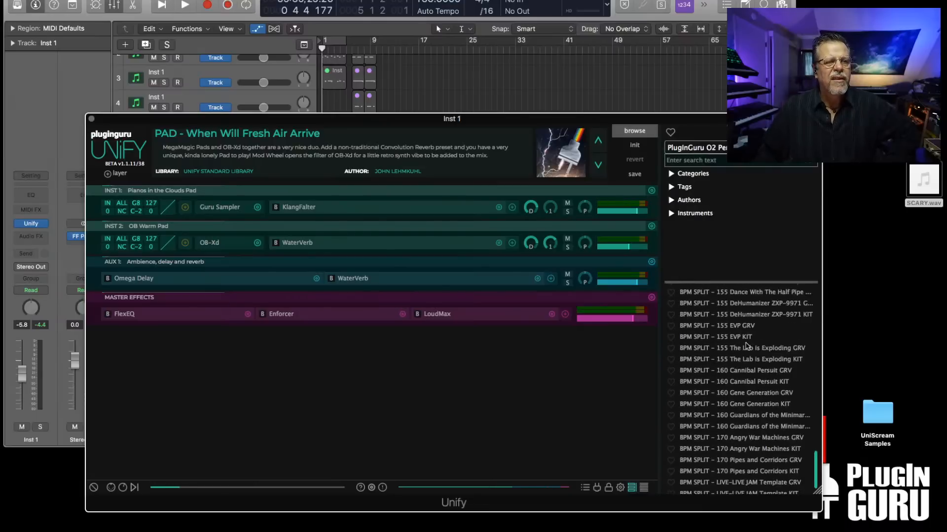
scroll(747, 346, up, 10)
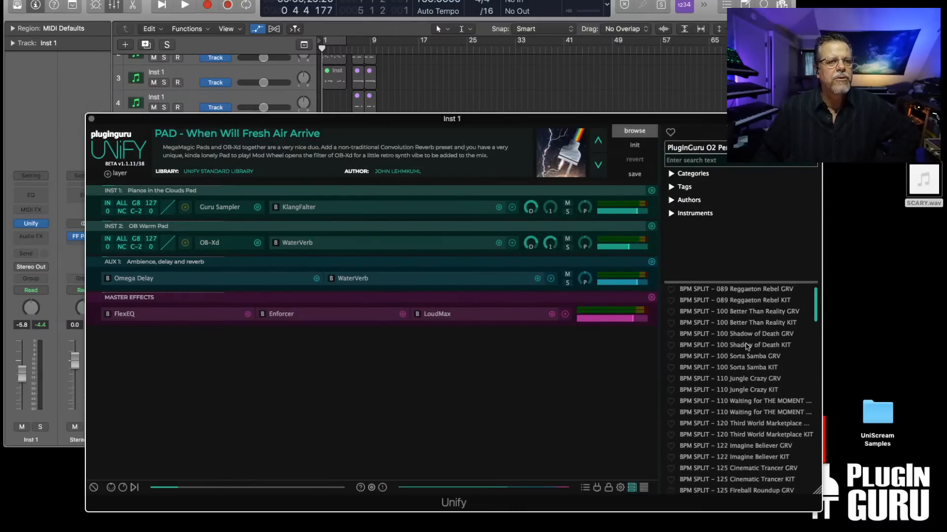
scroll(747, 347, down, 3)
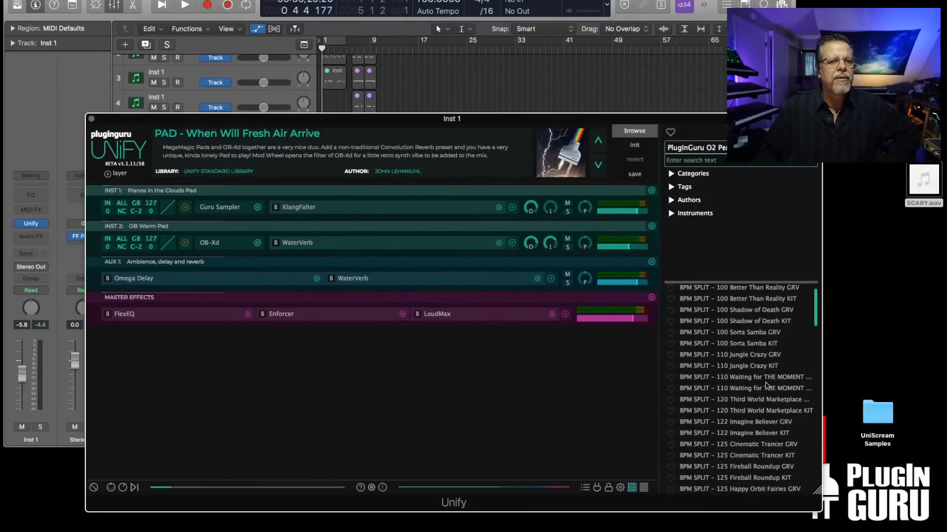
- Widen the Unify window for longer patch names and browse the BPM SPLIT patches down to the 155 and 160 BPM entries
drag(816, 491, 914, 490)
scroll(822, 408, down, 5)
scroll(822, 407, down, 8)
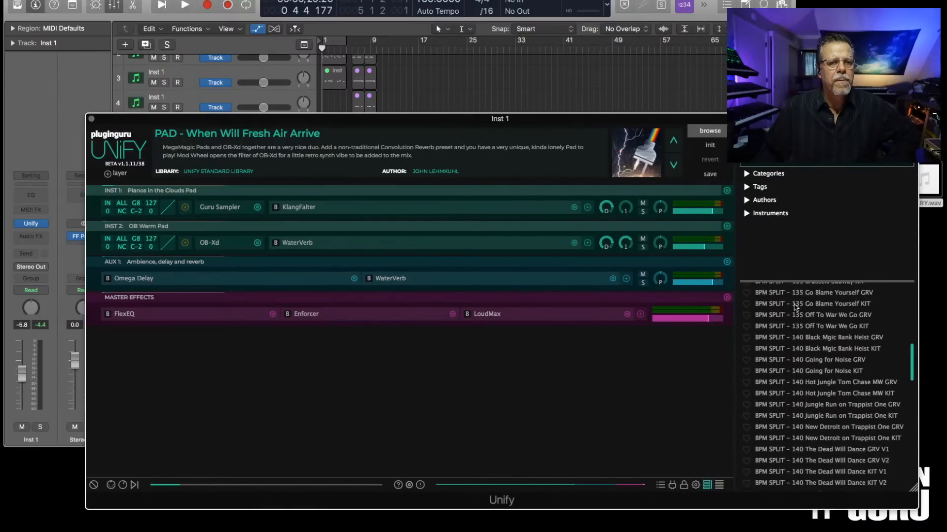
drag(719, 122, 575, 126)
scroll(704, 405, down, 5)
scroll(704, 404, down, 10)
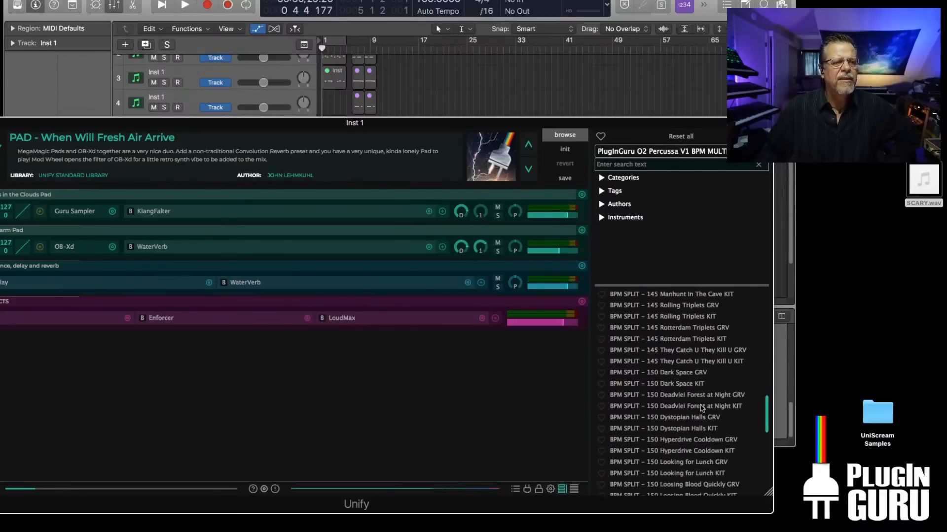
scroll(700, 407, down, 1)
scroll(692, 401, down, 10)
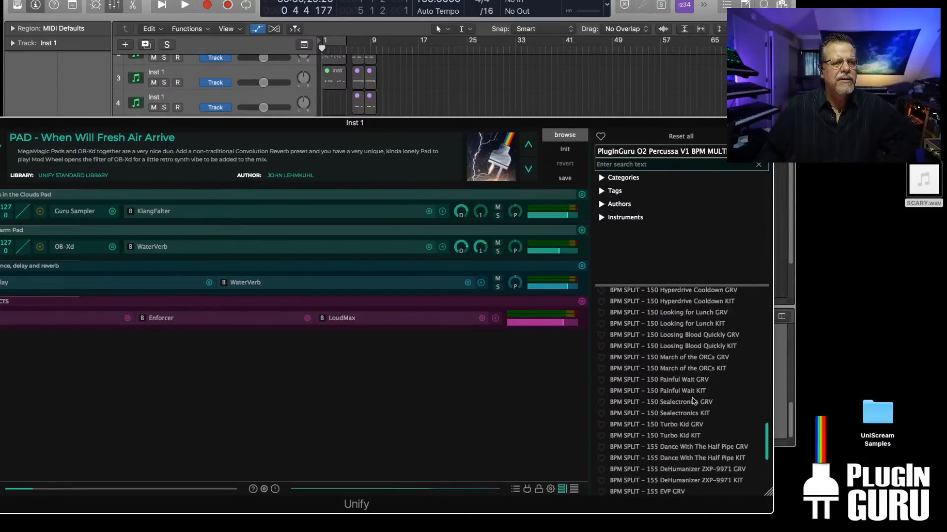
scroll(692, 400, down, 2)
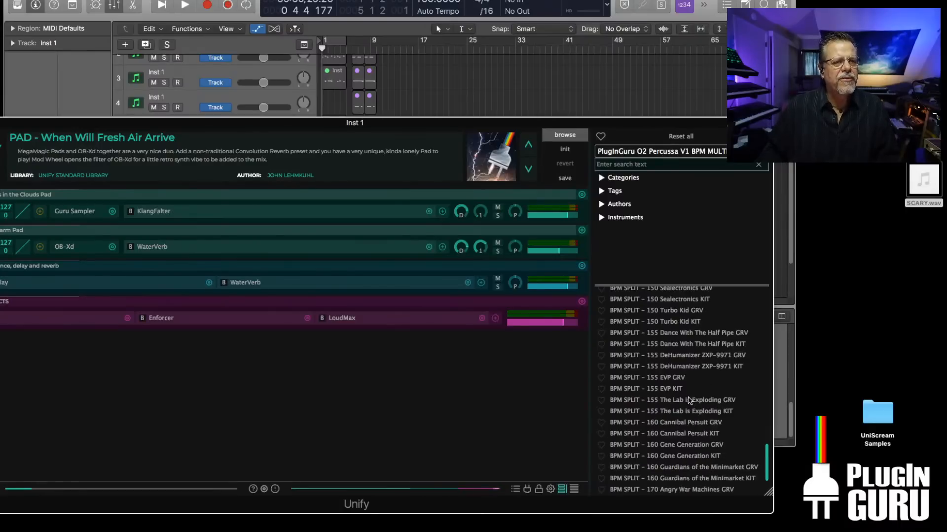
- Reposition and narrow the Unify window, and load the BPM SPLIT - 155 Dance With The Half Pipe GRV patch
drag(587, 126, 653, 155)
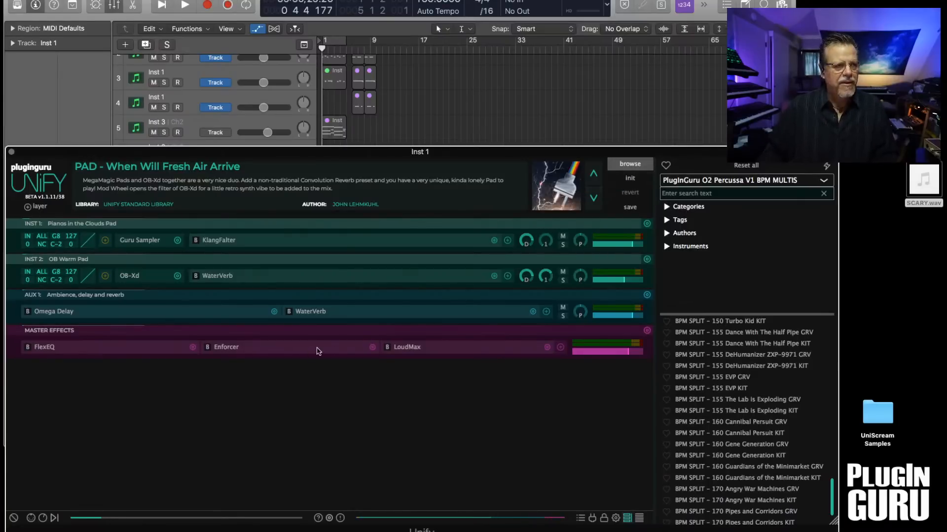
drag(834, 522, 780, 529)
key(super+Tab)
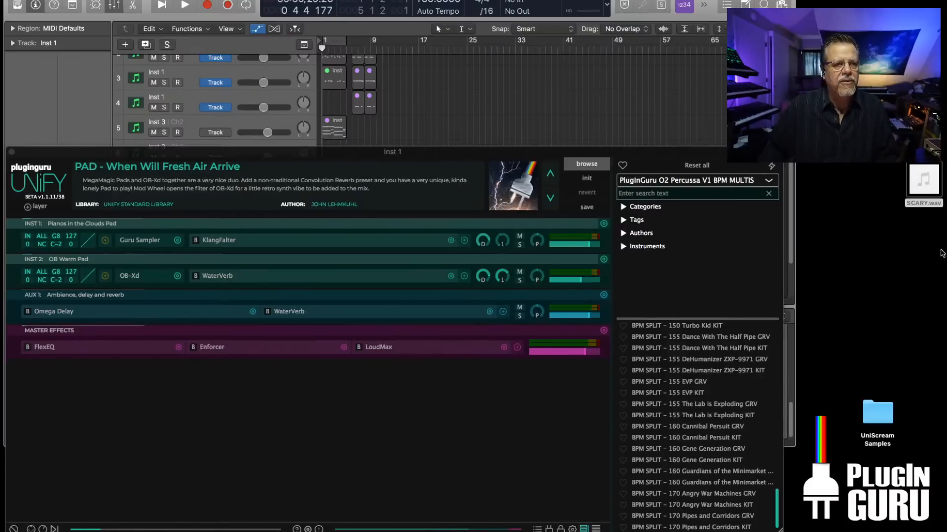
scroll(717, 369, up, 2)
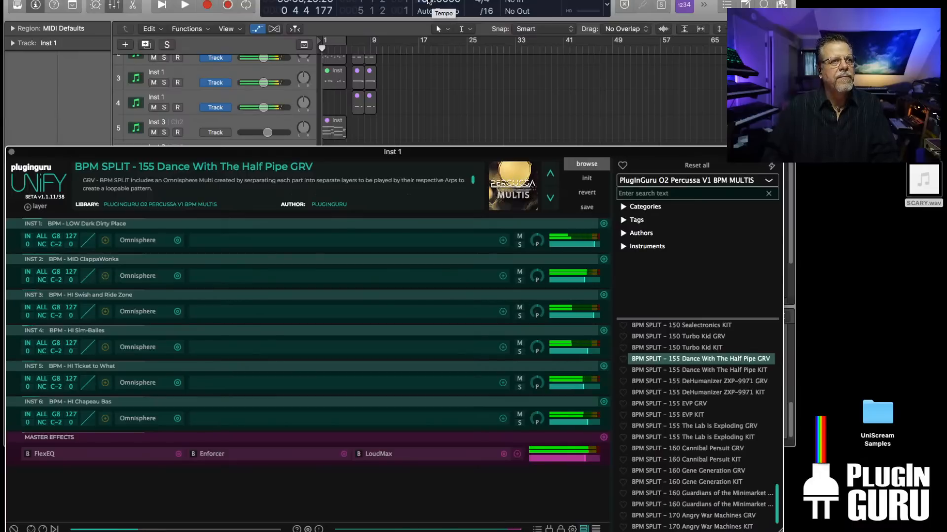
- Reveal the project's global Tempo track and lower its tempo curve to 159
click(428, 2)
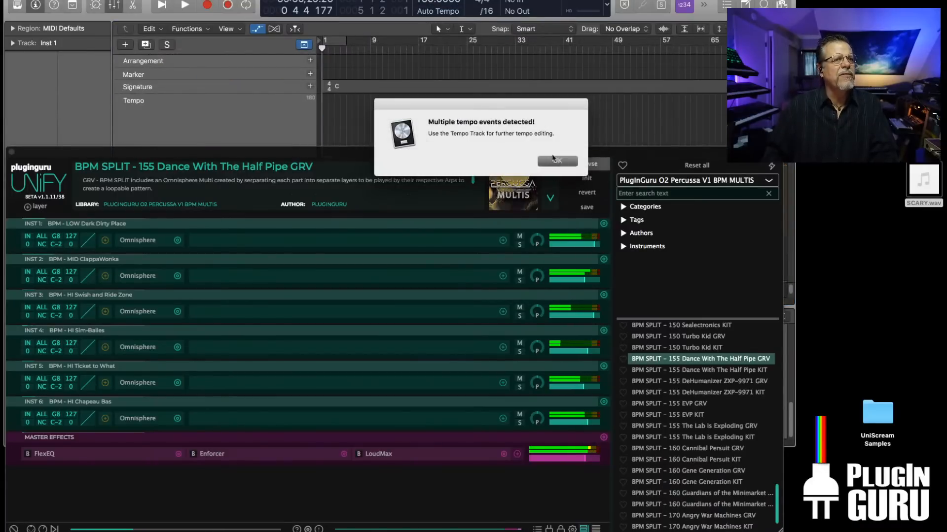
click(557, 162)
click(330, 87)
drag(327, 83, 331, 81)
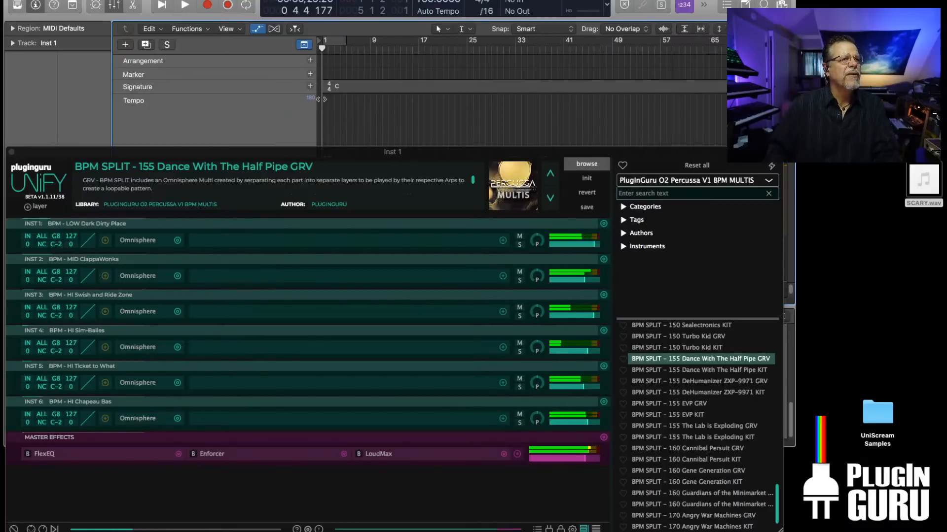
mouse_move(310, 99)
mouse_down()
mouse_move(310, 119)
mouse_move(310, 110)
mouse_up()
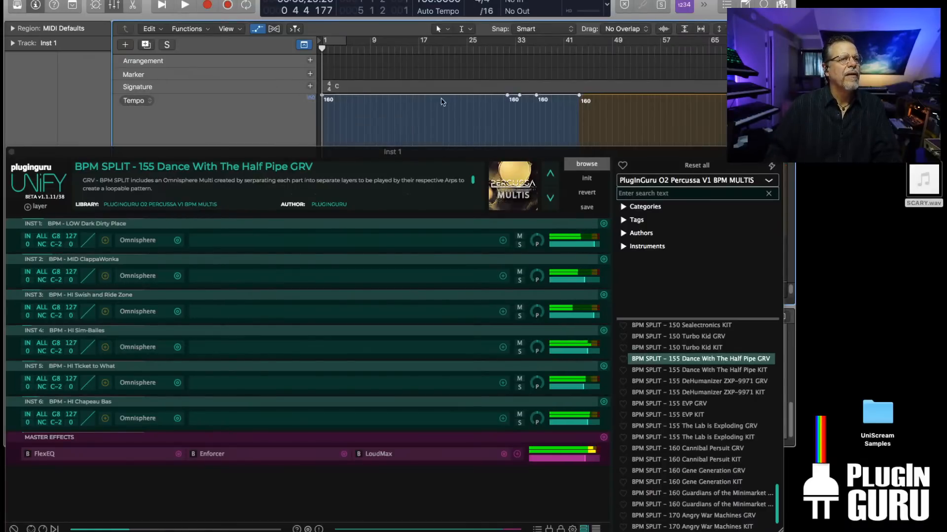
drag(446, 97, 299, 97)
drag(577, 98, 558, 112)
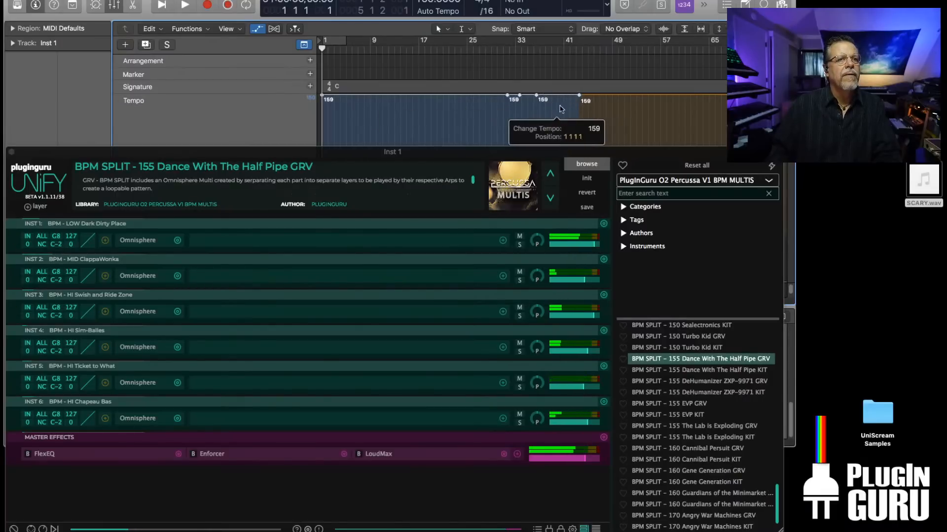
- Remove the extra tempo points between bars 30 and 40 and lower the project tempo further
drag(552, 154, 716, 302)
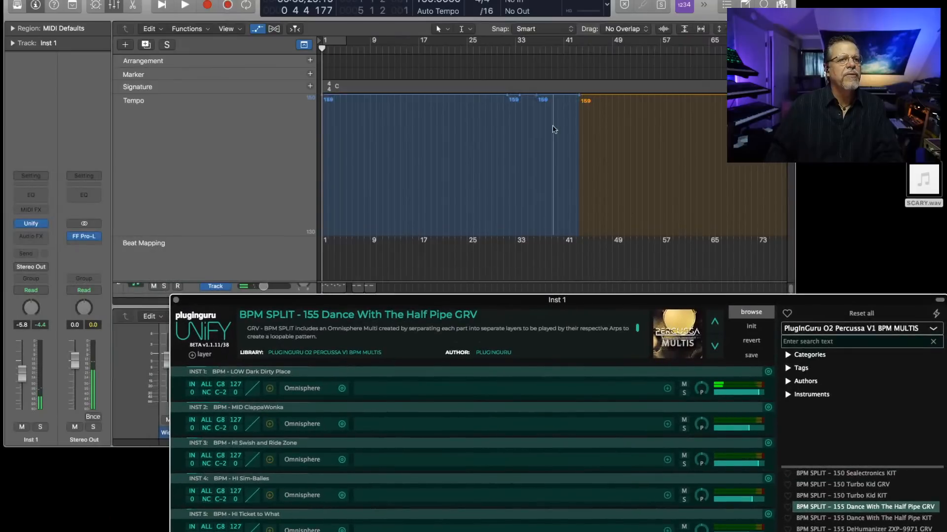
drag(580, 96, 189, 82)
click(325, 97)
click(323, 97)
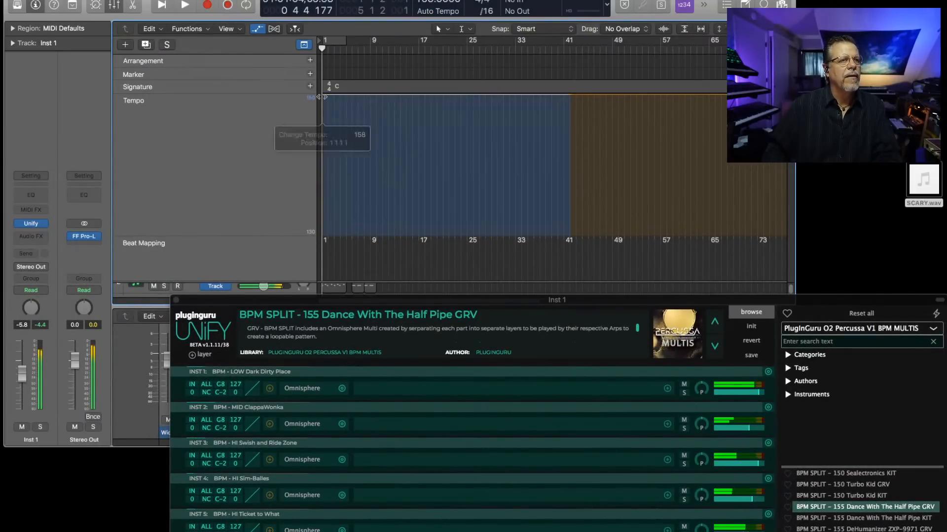
drag(420, 3, 425, 32)
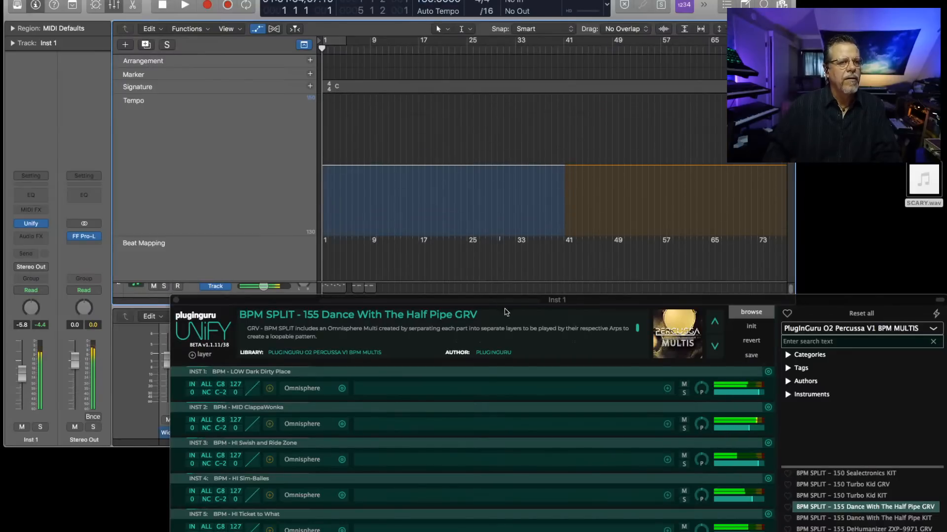
- Move the Unify window back up and load BPM SPLIT - 170 Angry War Machines GRV into a new Unify layer
drag(786, 300, 678, 122)
scroll(708, 394, down, 3)
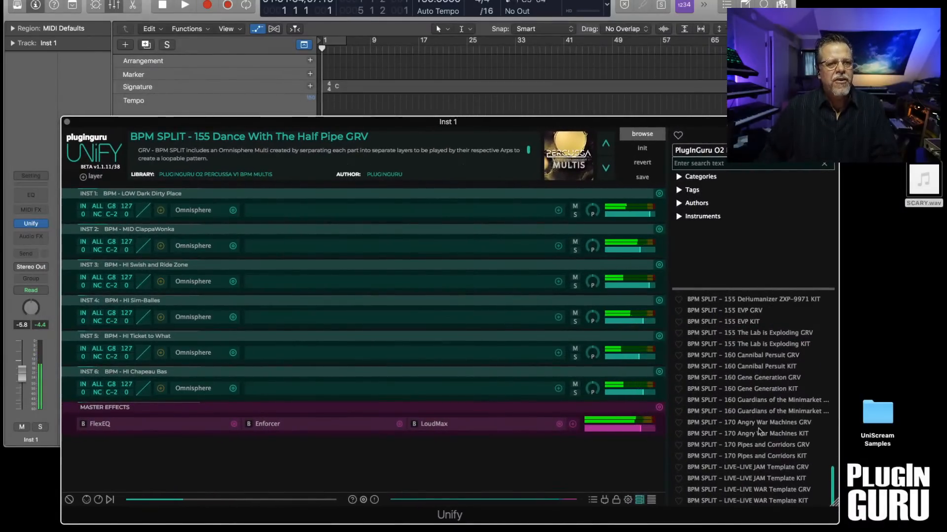
right_click(749, 423)
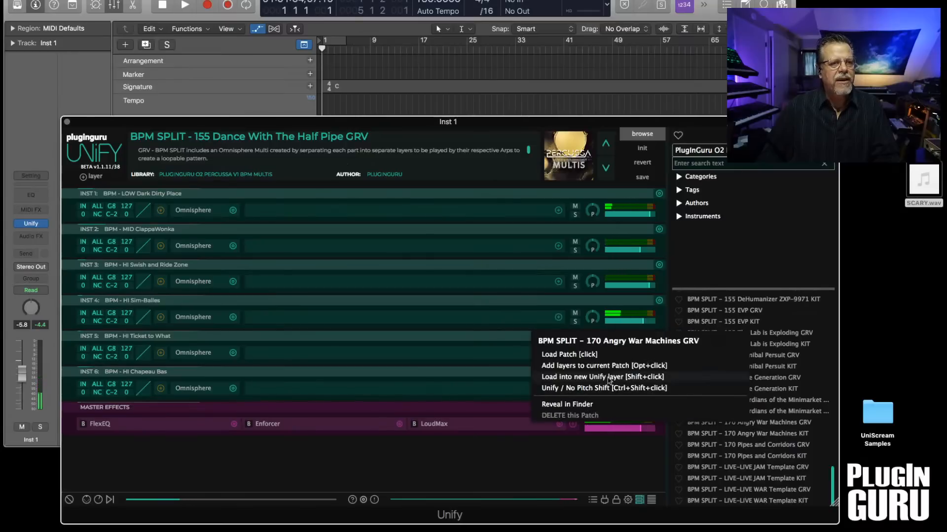
click(601, 378)
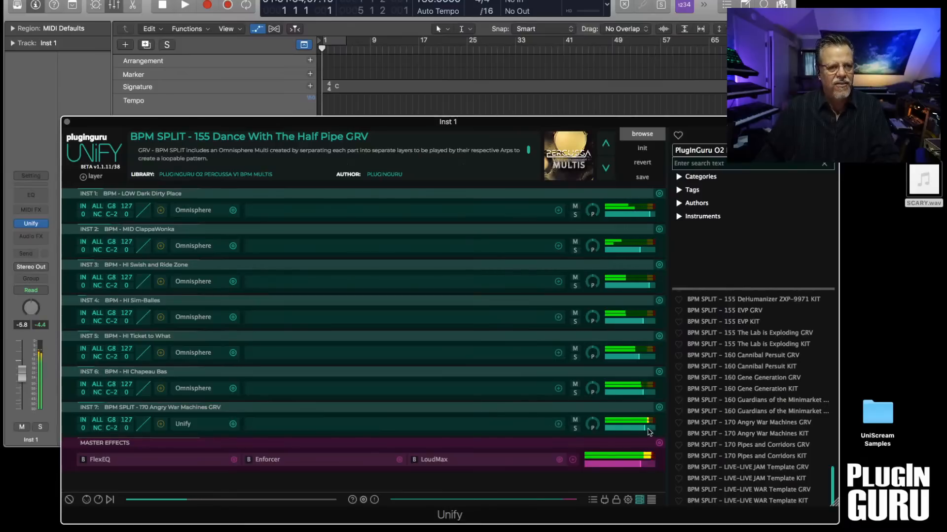
- Audition the Angry War Machines layer soloed and unsoloed, and set its level to -7.50 dB
drag(644, 428, 639, 431)
click(575, 428)
drag(644, 430, 648, 430)
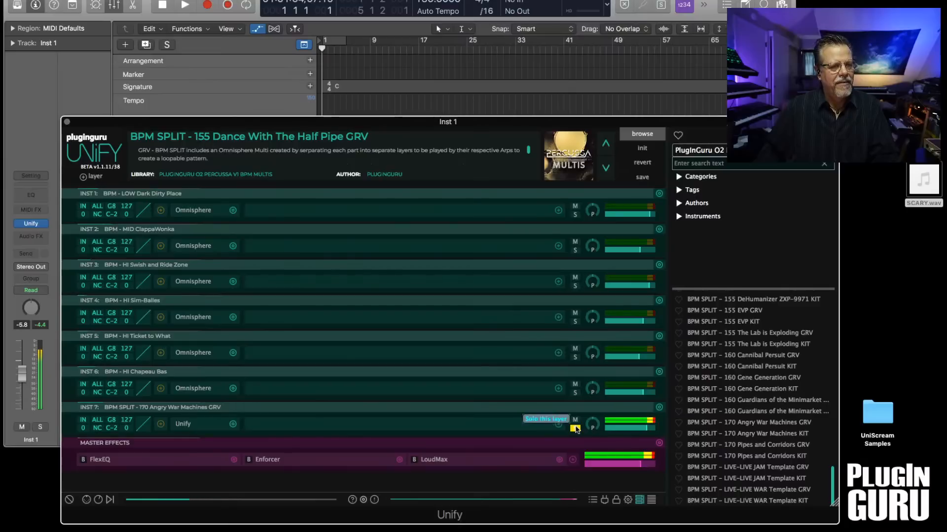
click(575, 428)
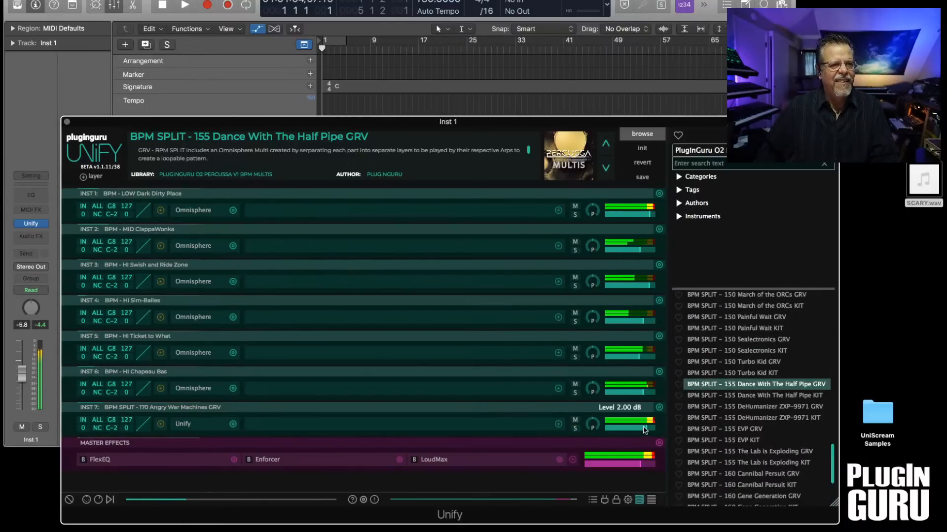
drag(646, 428, 640, 427)
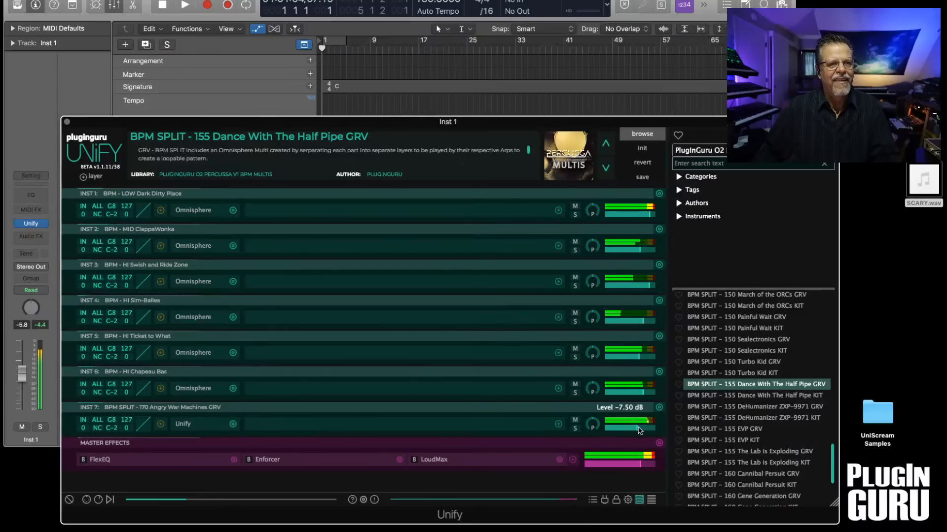
- Load BPM SPLIT - 125 Cinematic Trancer GRV into another new Unify layer
scroll(766, 385, up, 5)
scroll(765, 385, up, 8)
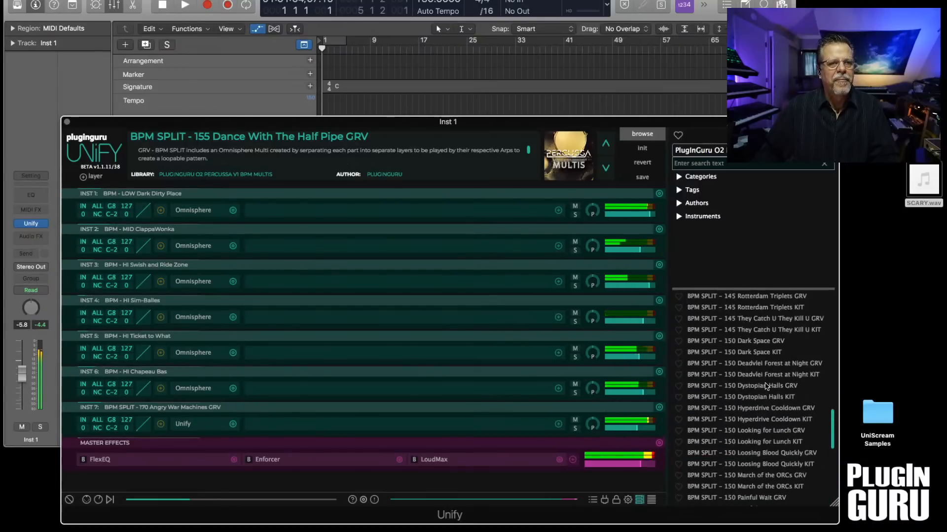
scroll(757, 376, up, 10)
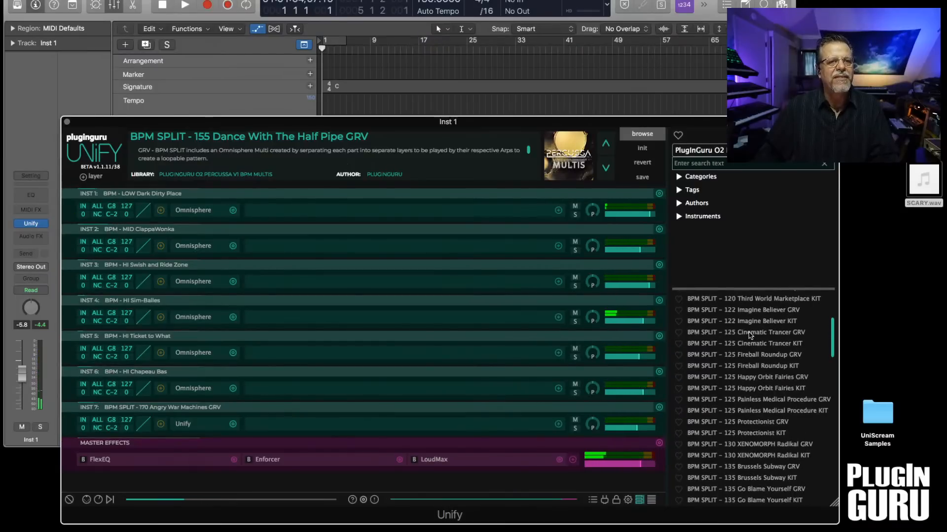
right_click(749, 335)
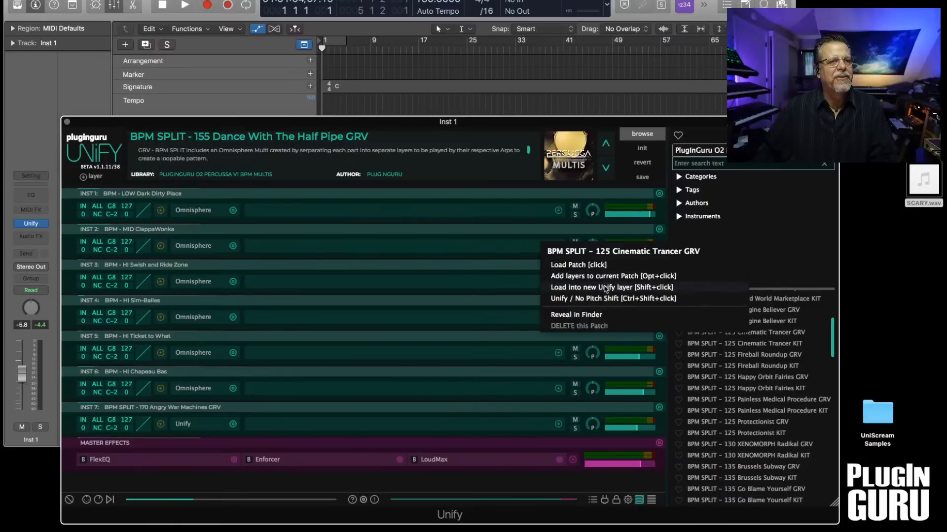
click(605, 289)
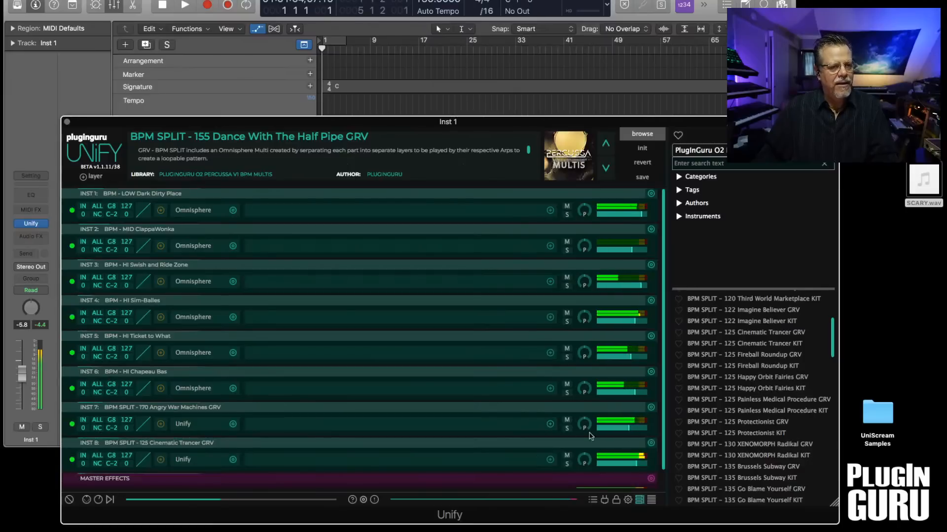
- Set the Cinematic Trancer layer's level to -3.00 dB, and lower all layers together until that layer is at -8.50 dB
drag(641, 464, 635, 466)
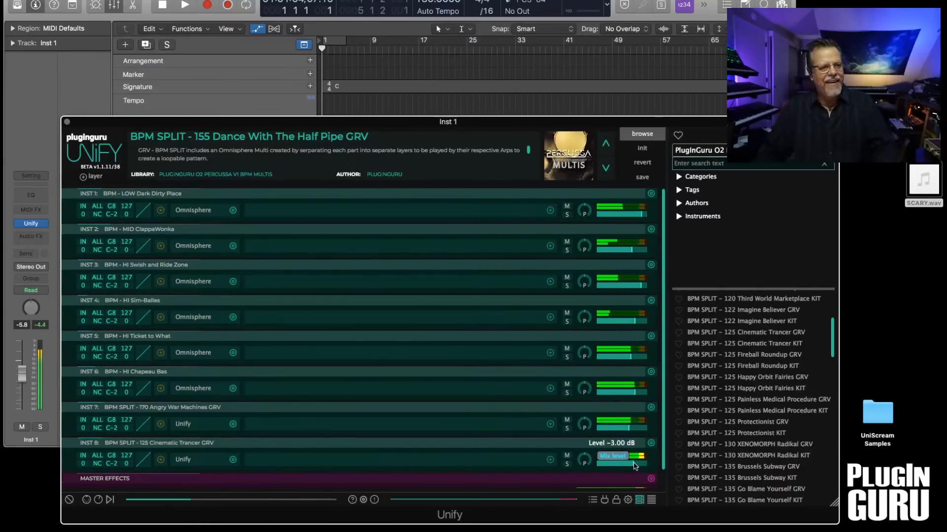
drag(635, 466, 627, 467)
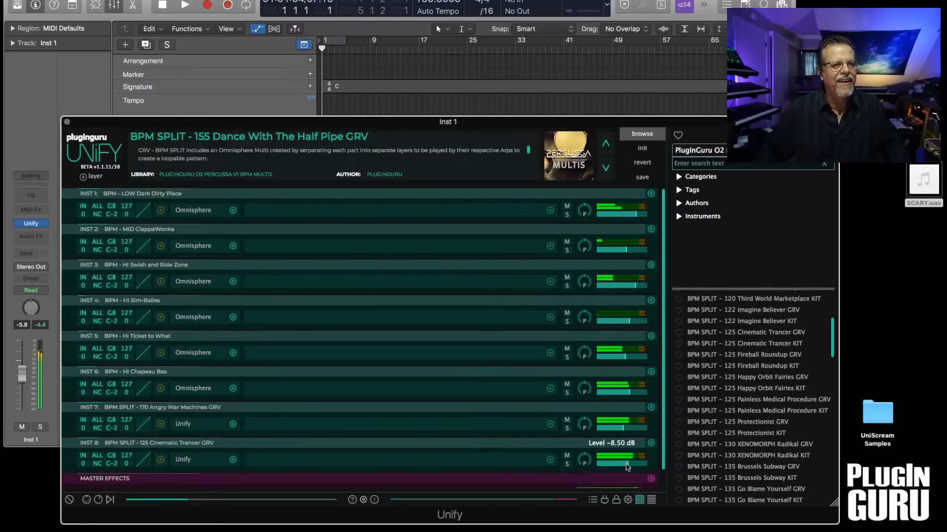
scroll(606, 444, down, 2)
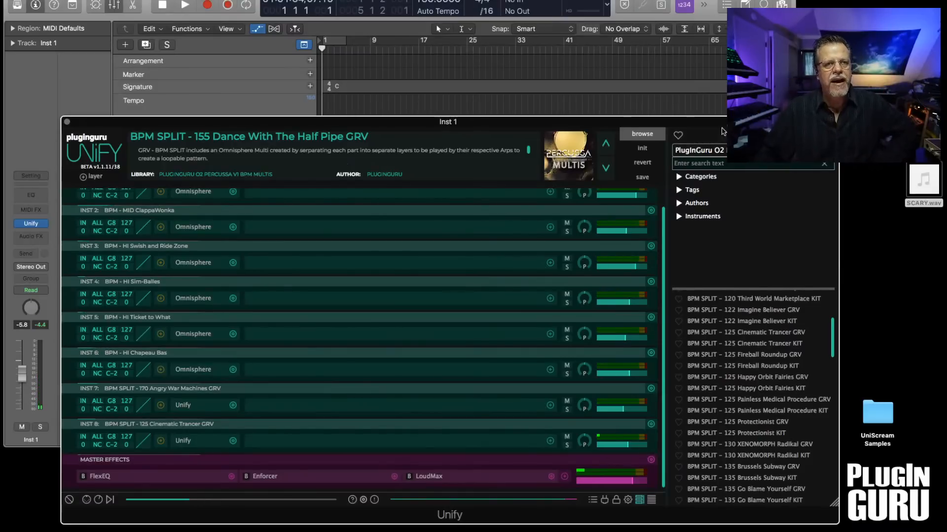
- Switch the patch browser to the PlugInGuru O2 Percussa V1 BPM DRUMS library
click(799, 151)
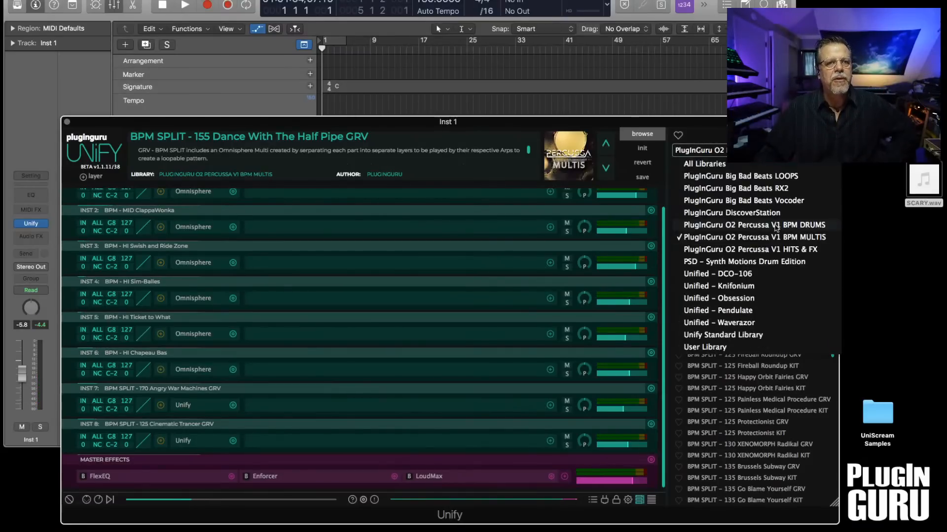
click(776, 226)
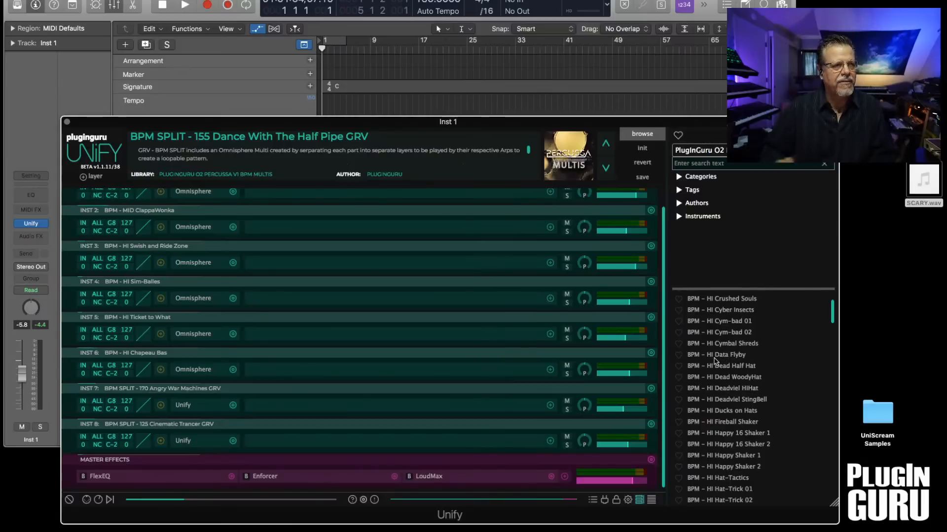
key(super+Tab)
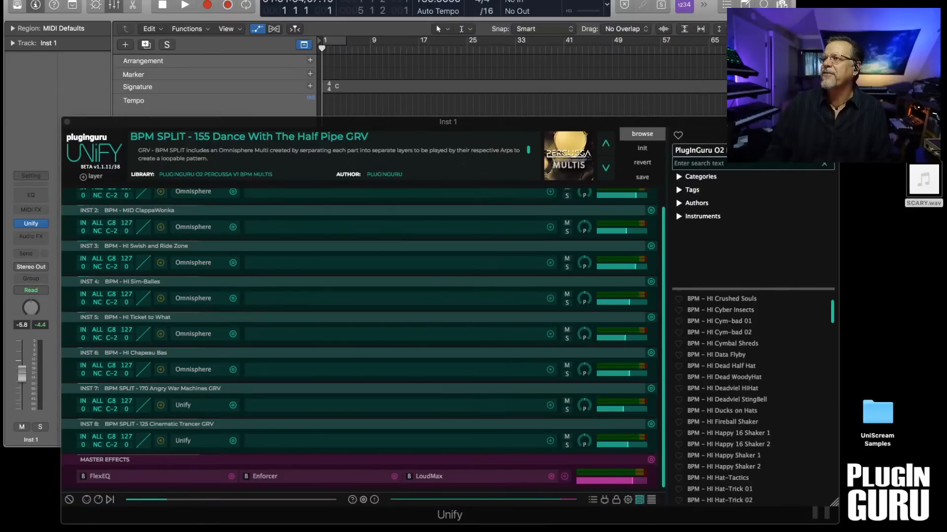
key(super+Tab)
key(super+Tab)
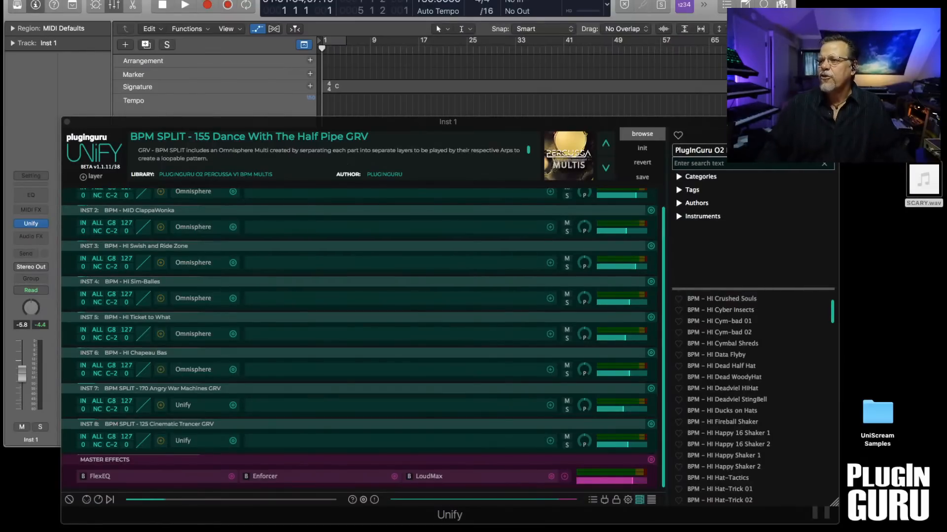